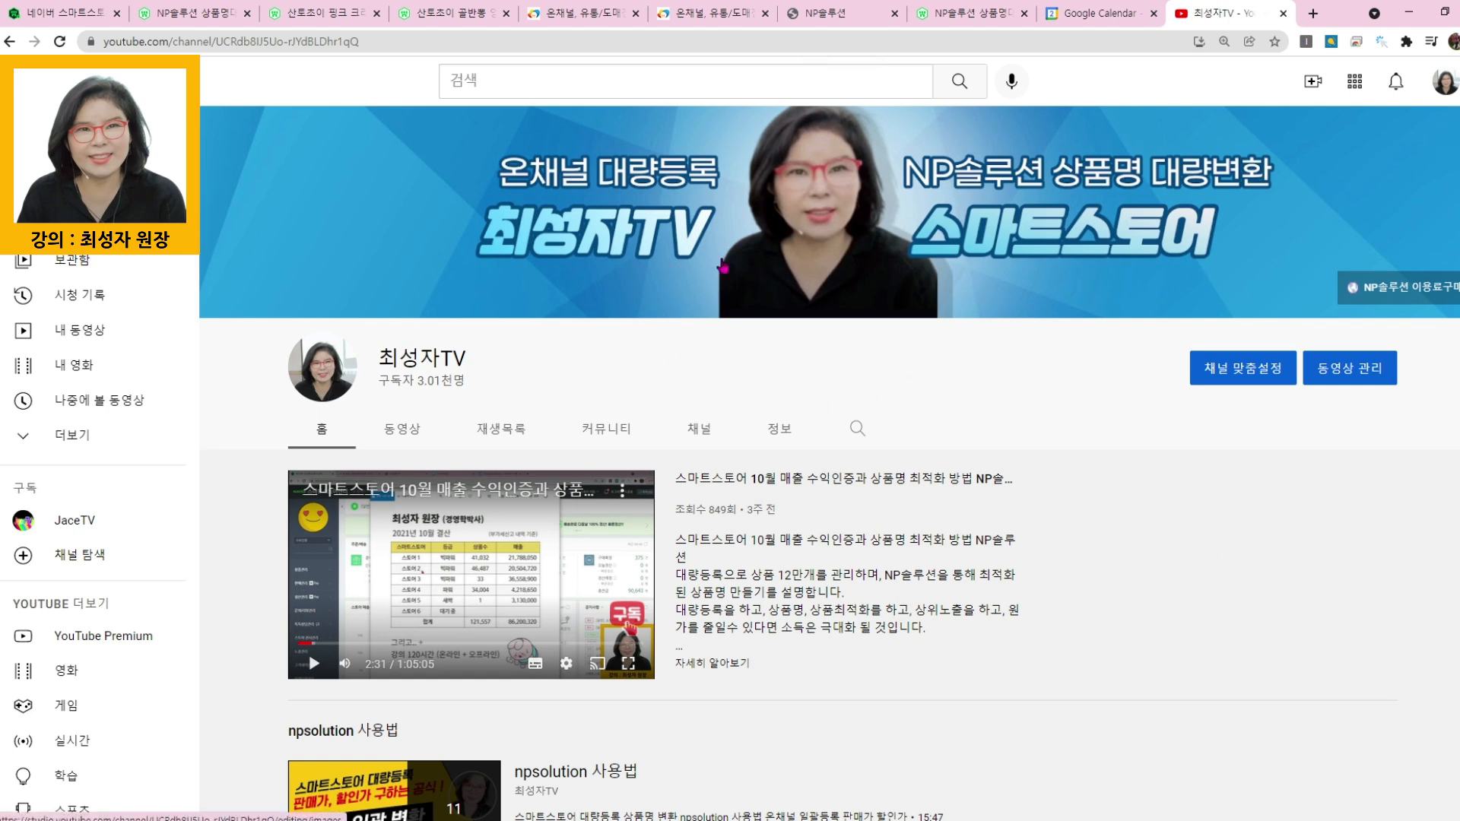
# - Search the YouTube channel's videos for "상품 최적화"
pyautogui.click(858, 428)
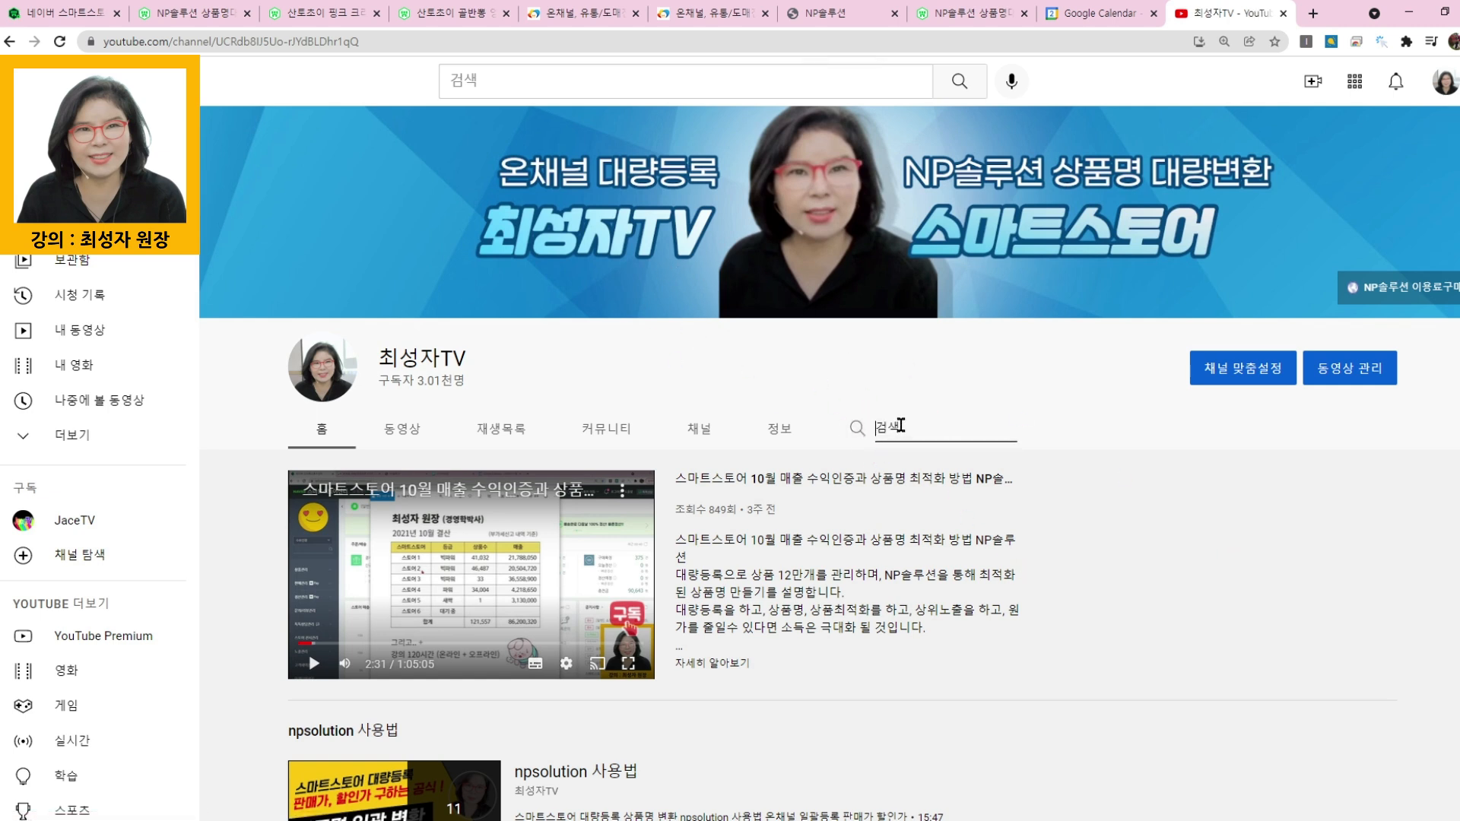
pyautogui.write('상품')
pyautogui.write(' 최적희')
pyautogui.press('Return')
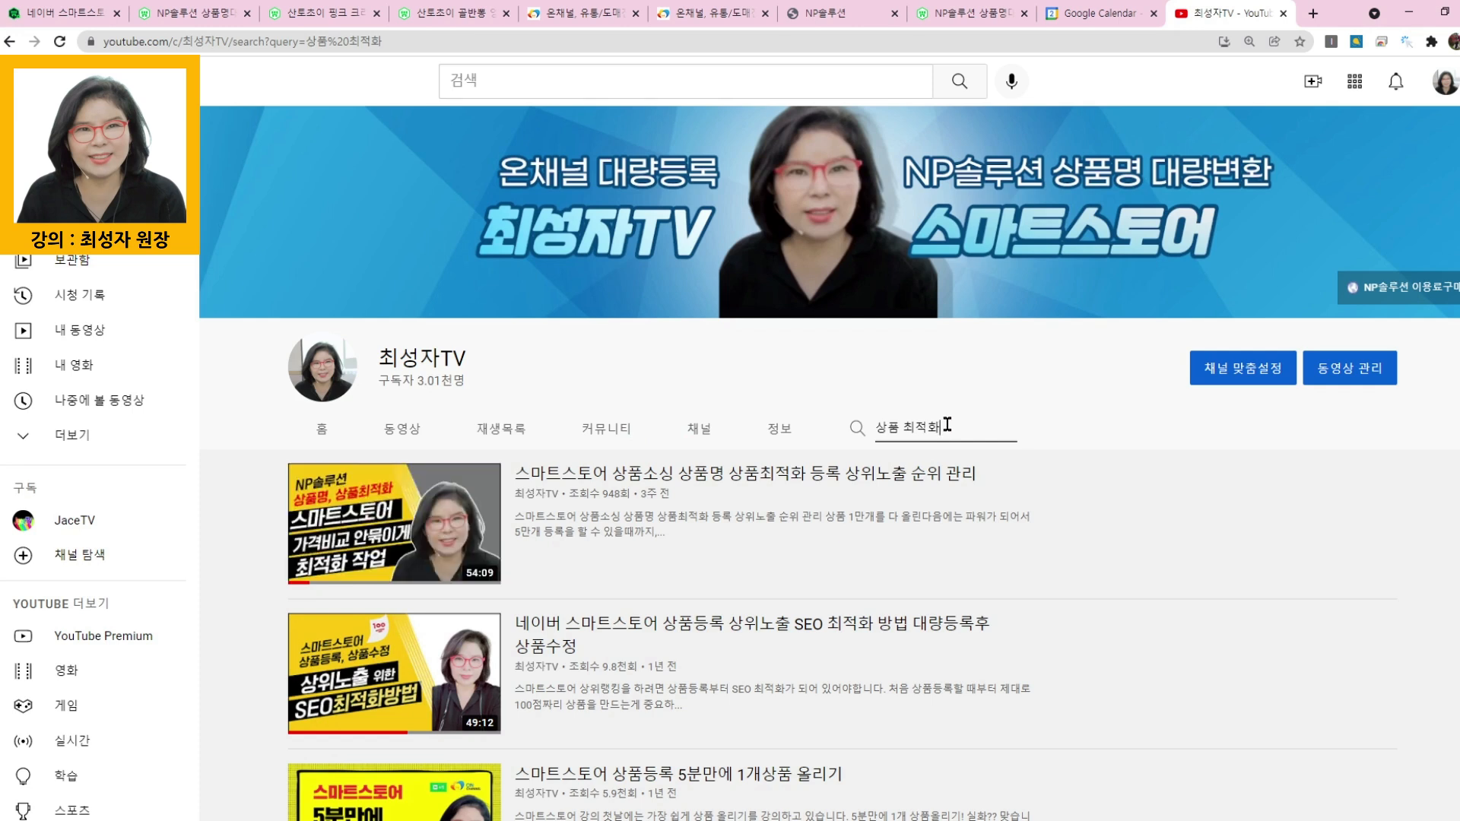
# - Replace the channel search term with "황금키워드" and run the video search
pyautogui.moveTo(944, 427); pyautogui.dragTo(865, 434)
pyautogui.write('황리')
pyautogui.write('키워드')
pyautogui.press('Return')
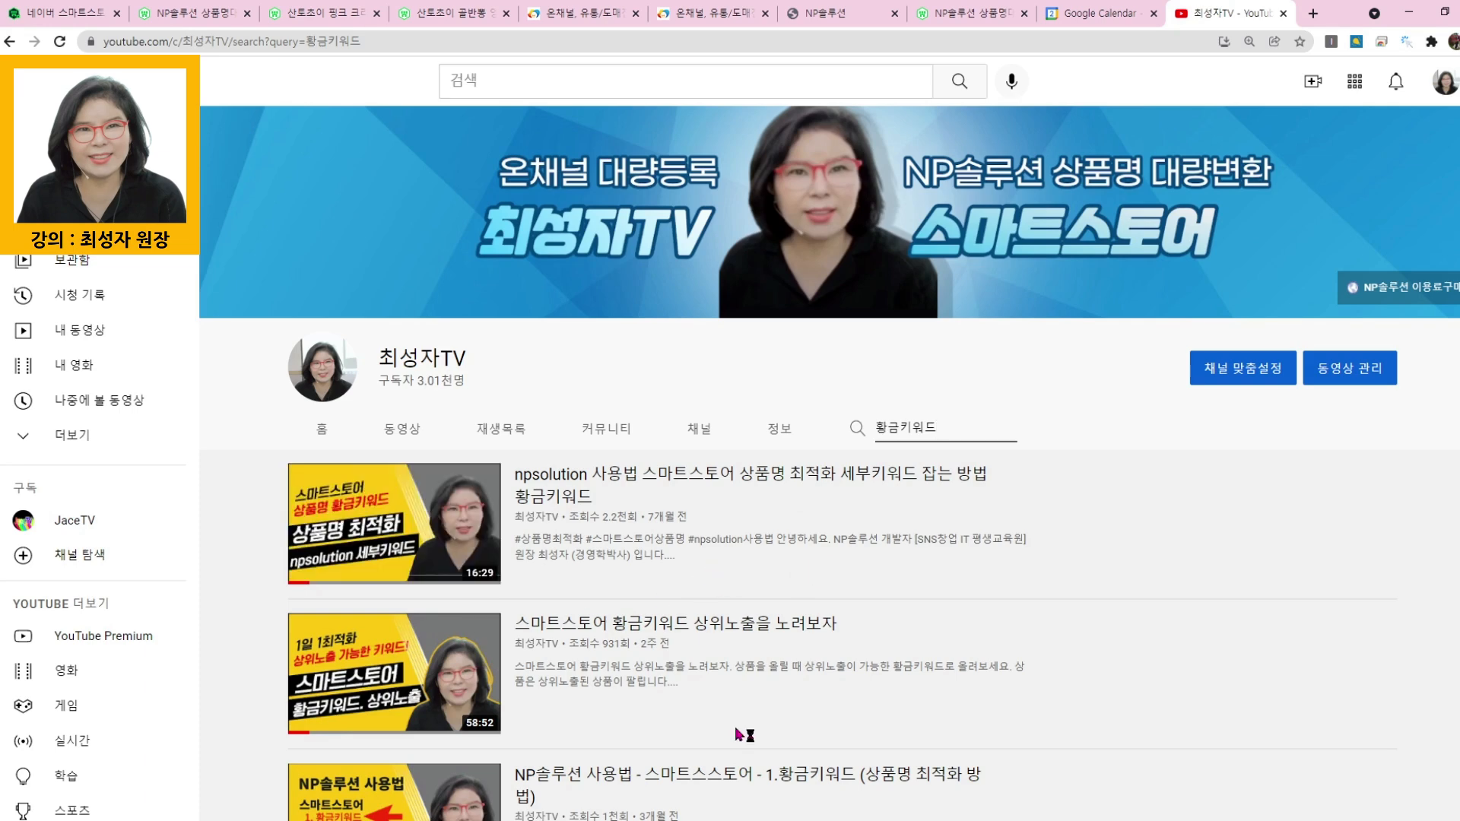
# - Switch to the NP솔루션 site, open the Smart Store 황금키워드 (세부키워드) page and run the related-keyword search with the listed keywords
pyautogui.click(787, 15)
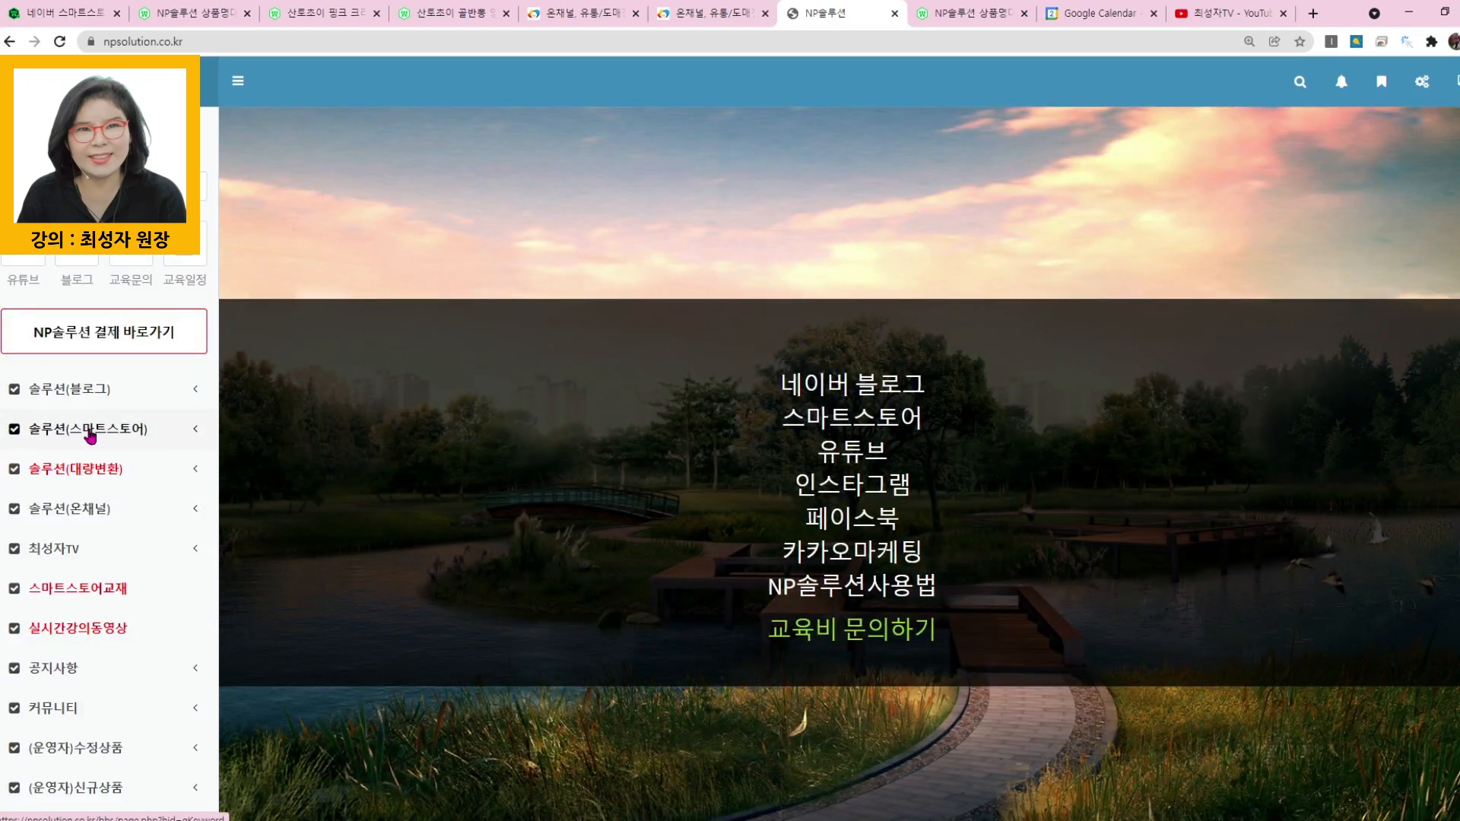
pyautogui.click(111, 431)
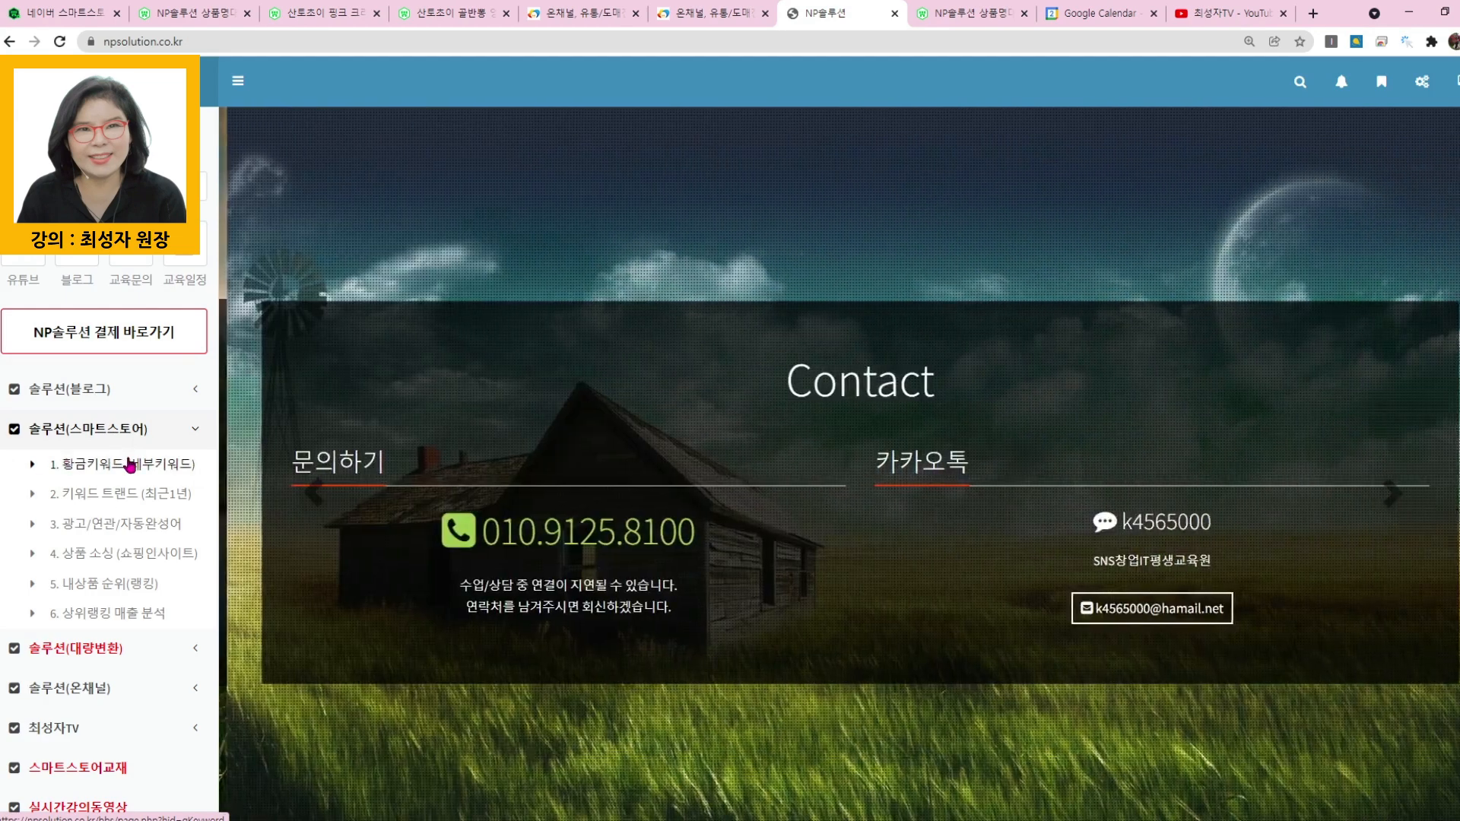
pyautogui.click(129, 464)
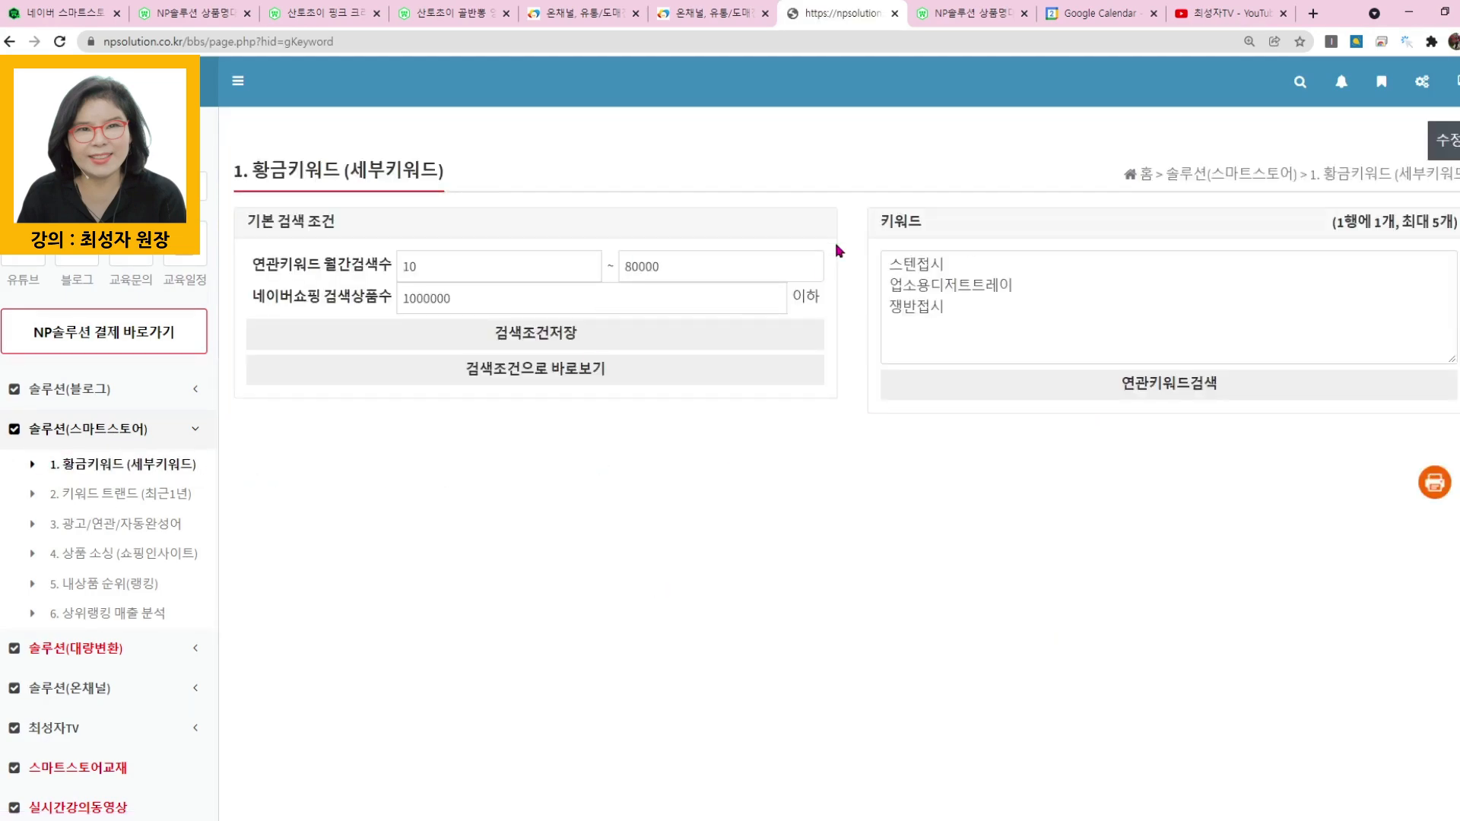
pyautogui.click(1152, 388)
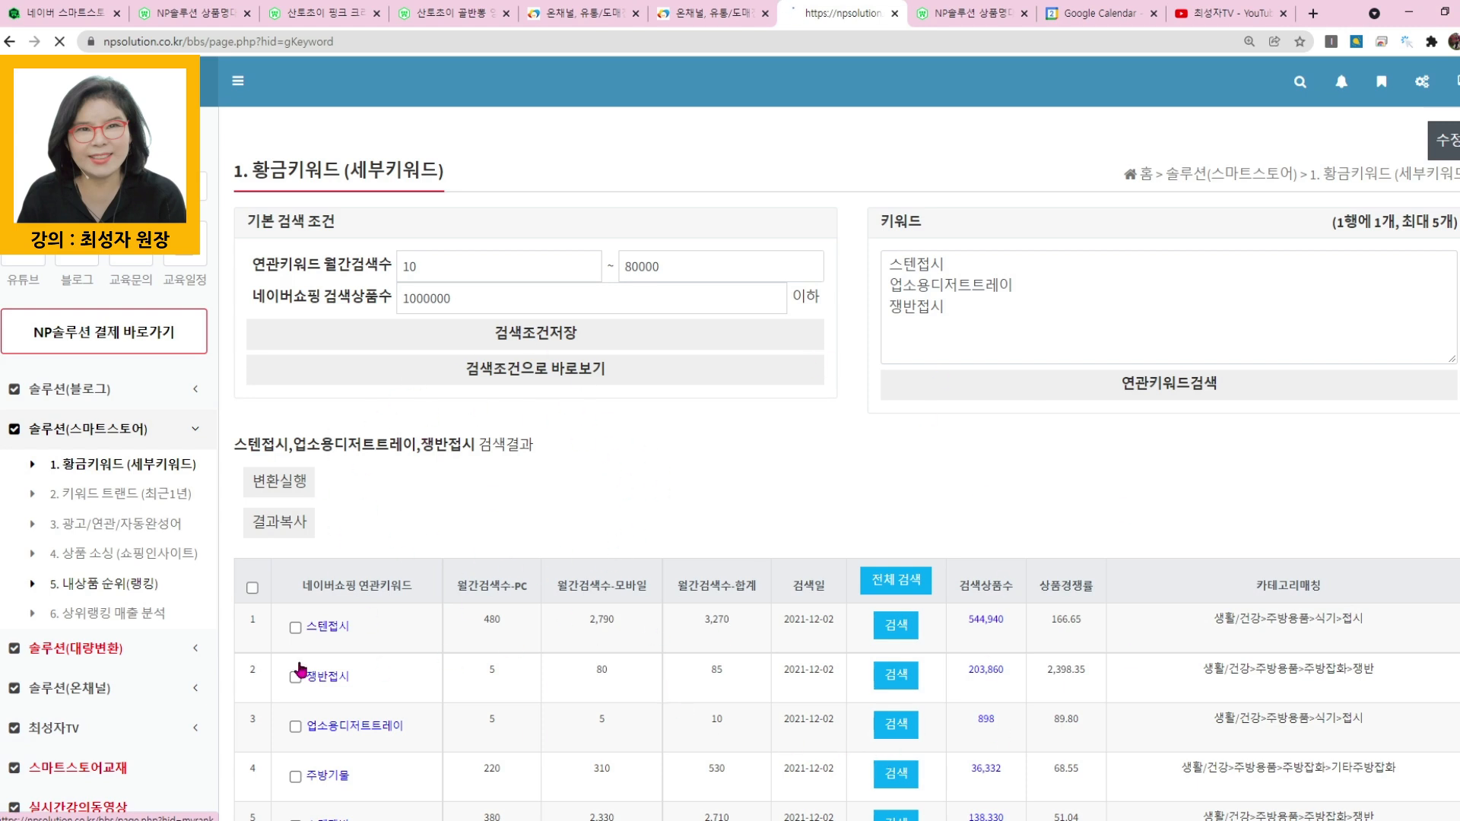
# - Open the 내상품 순위(랭킹) page and the 상품 소싱 (쇼핑인사이트) page in turn
pyautogui.click(103, 584)
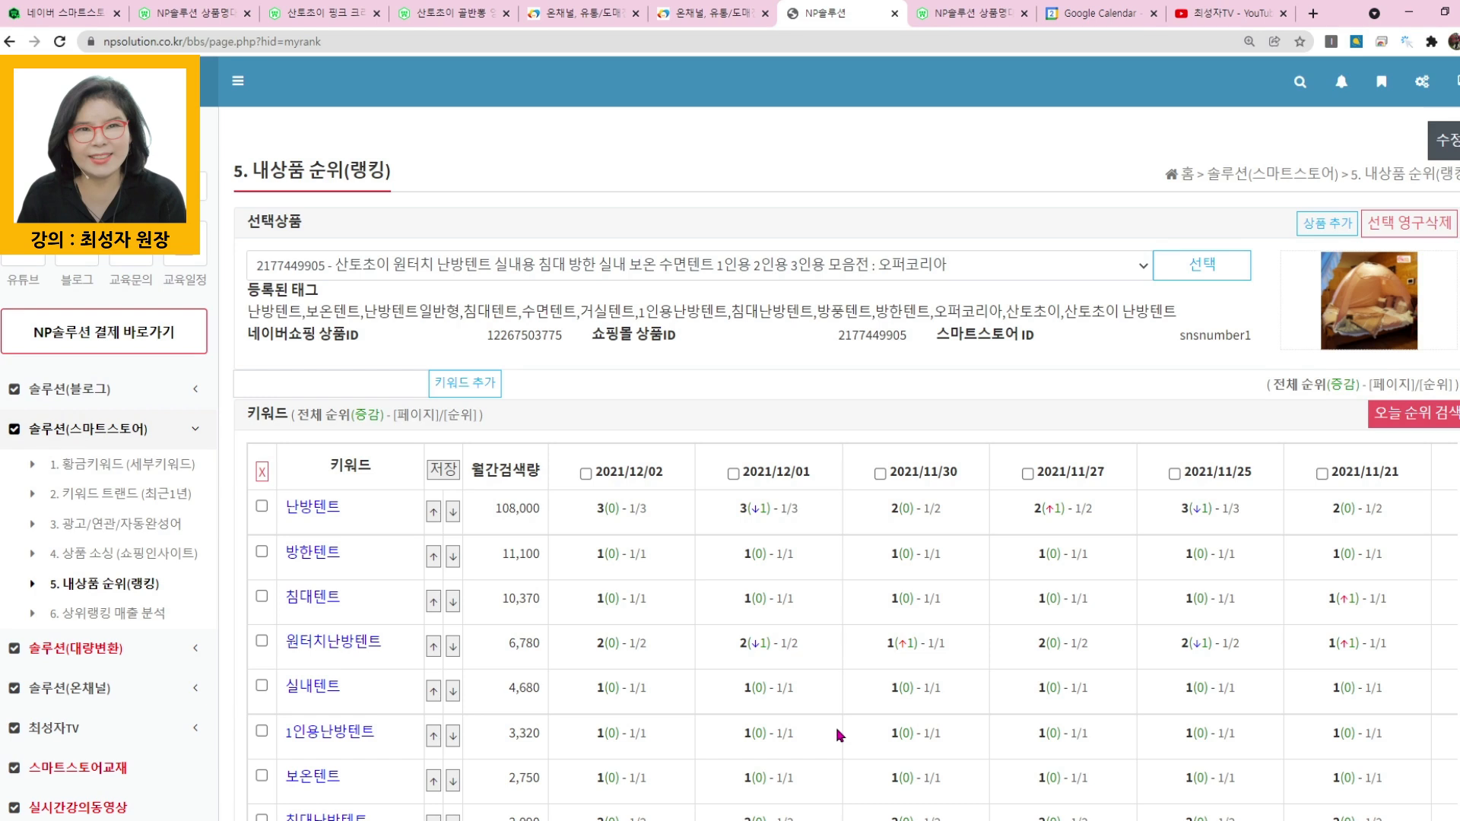
pyautogui.click(149, 563)
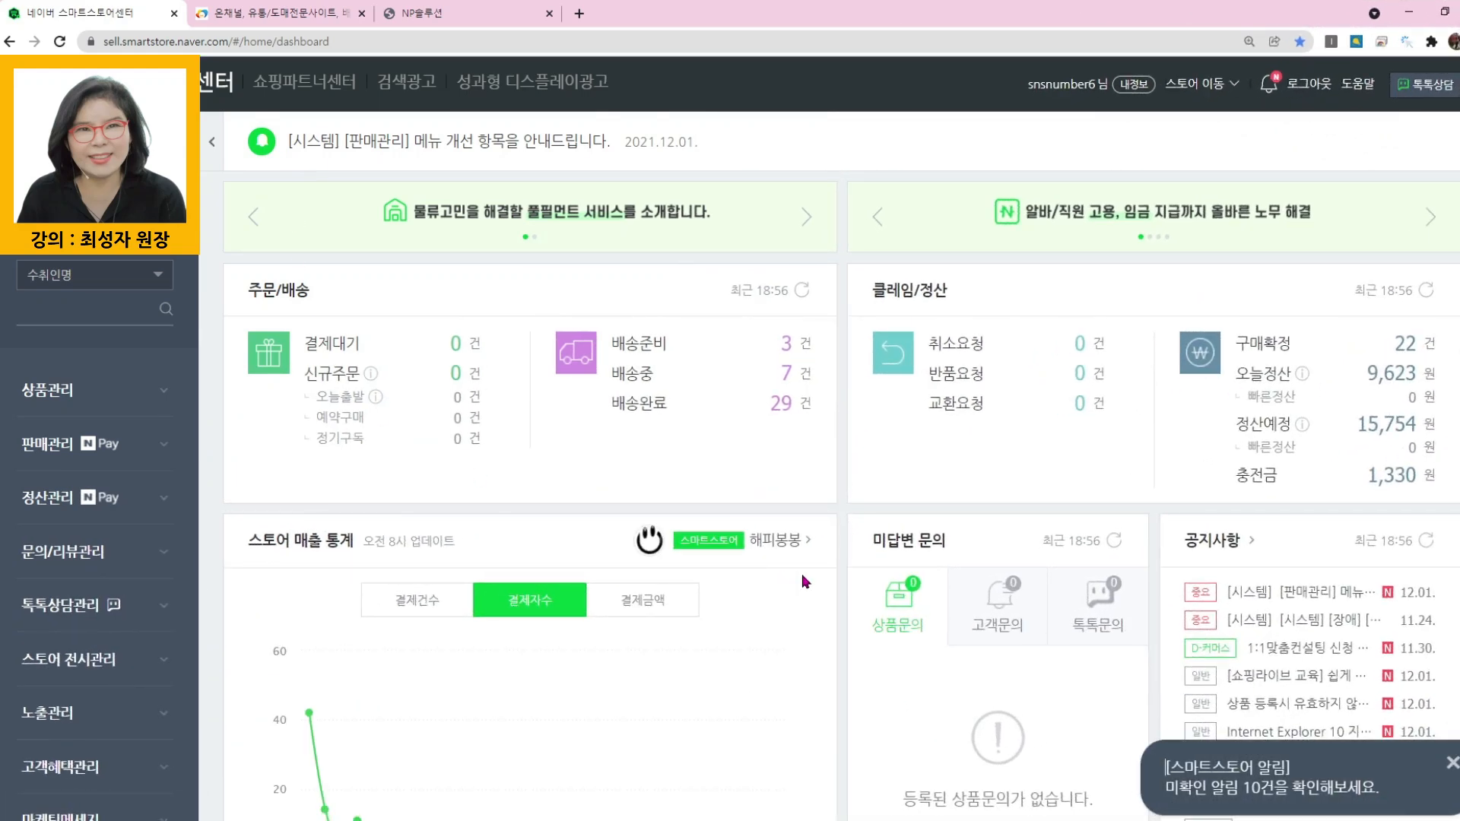
# - In the Naver Smart Store Center, list products of every status under 상품 조회/수정 and download the list as an Excel file
pyautogui.click(47, 389)
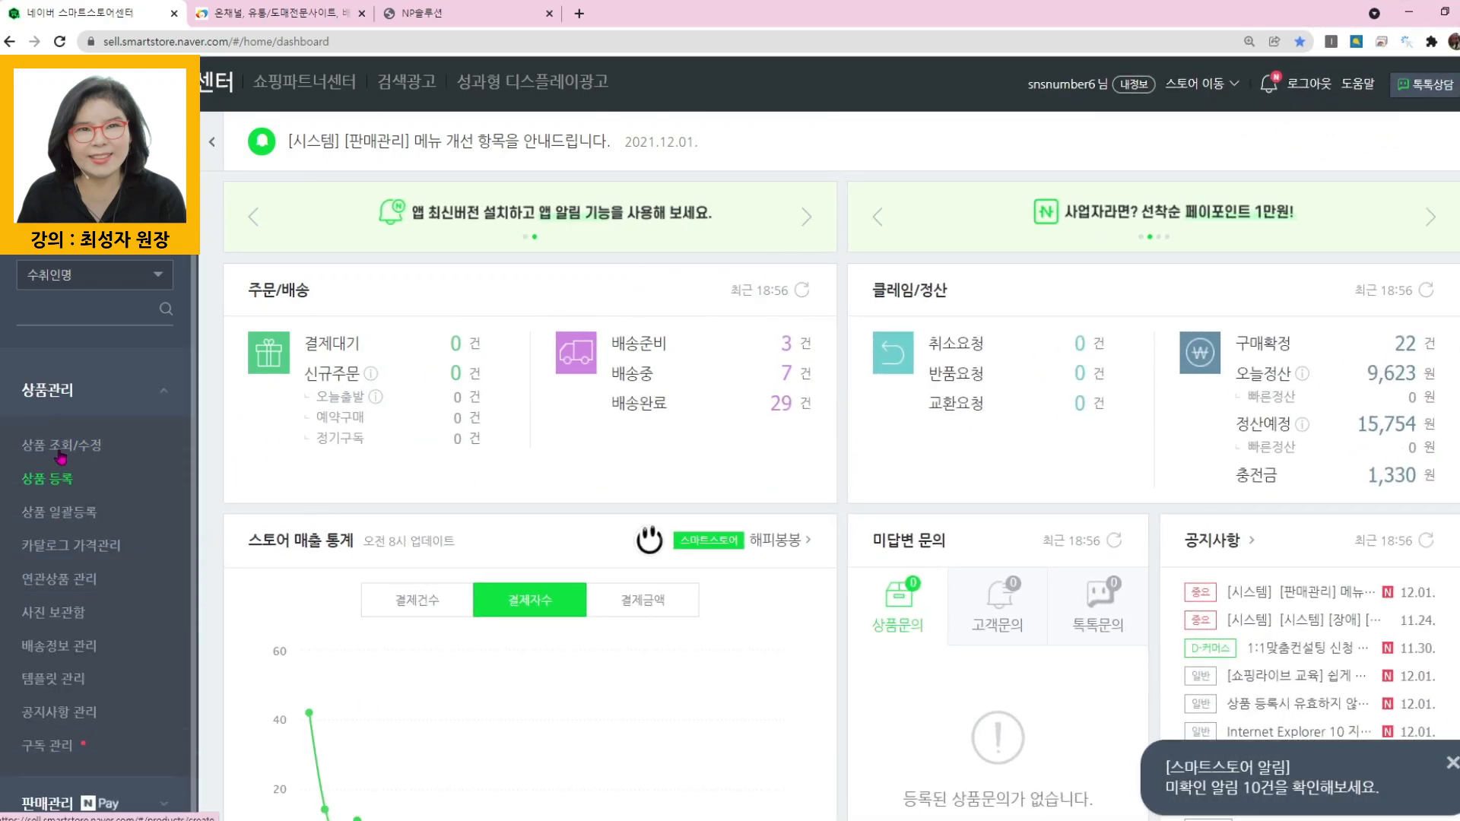
pyautogui.click(57, 445)
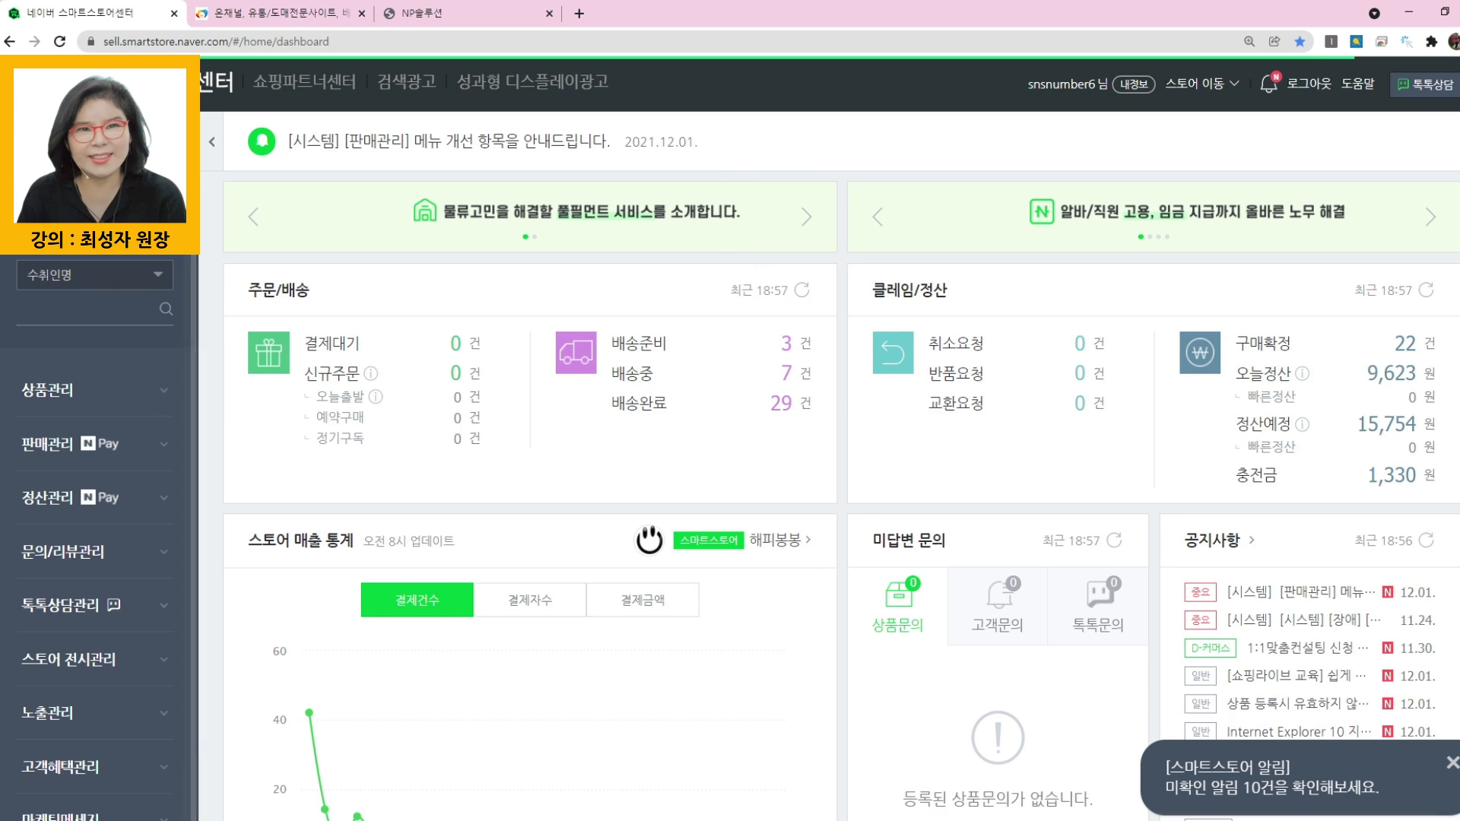
pyautogui.click(47, 389)
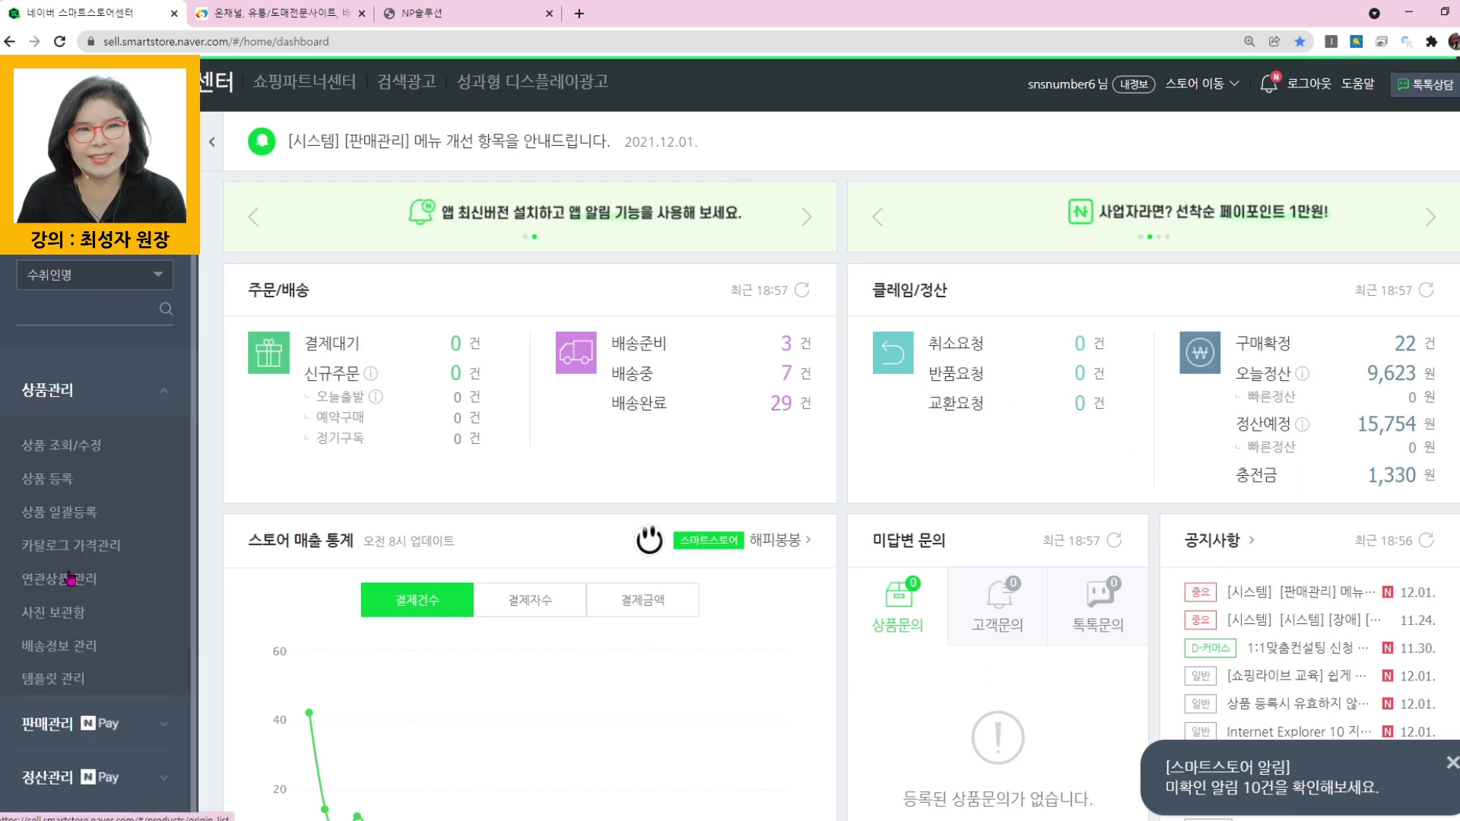
pyautogui.click(69, 444)
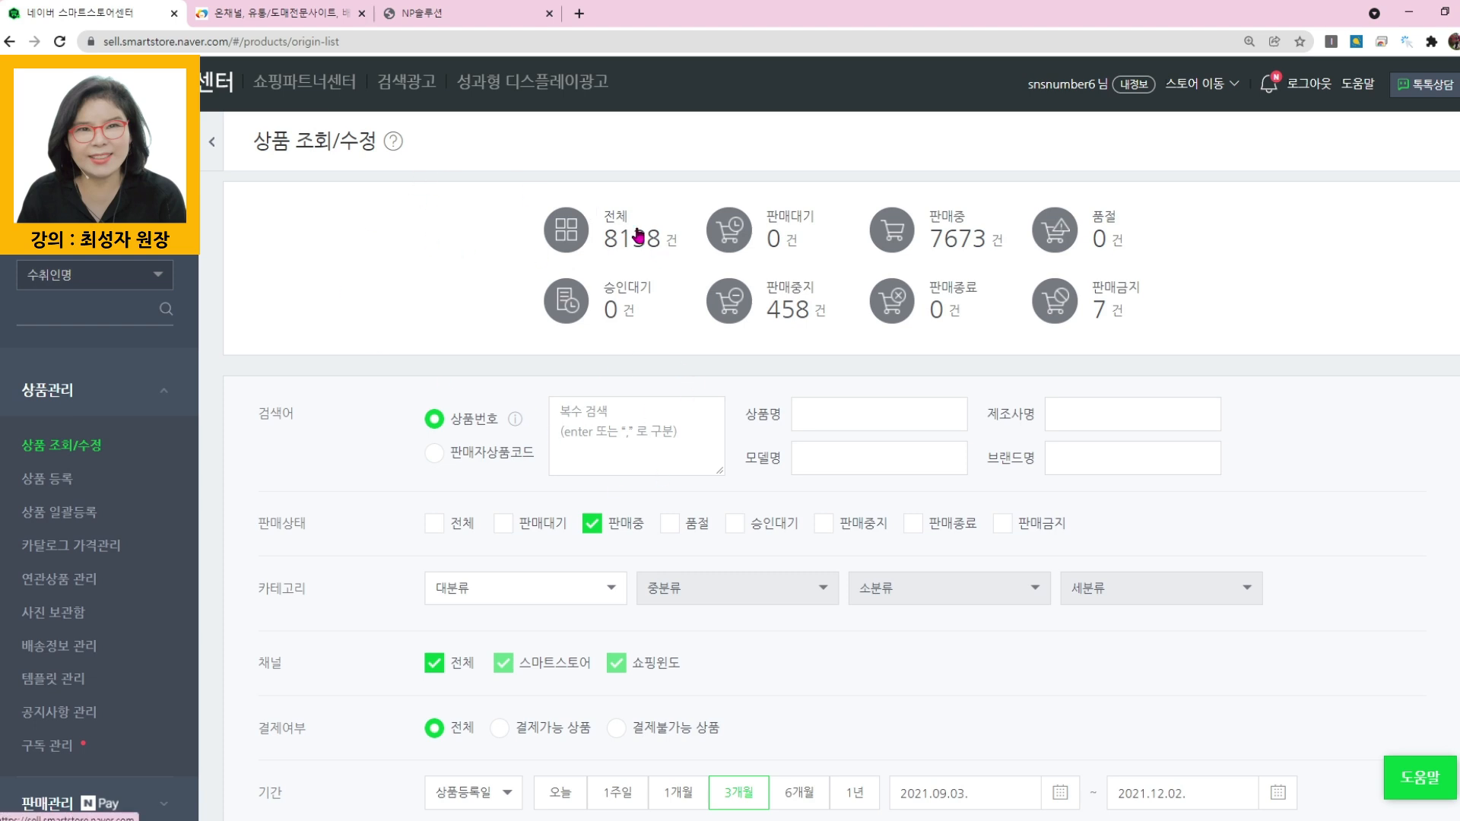
pyautogui.click(658, 251)
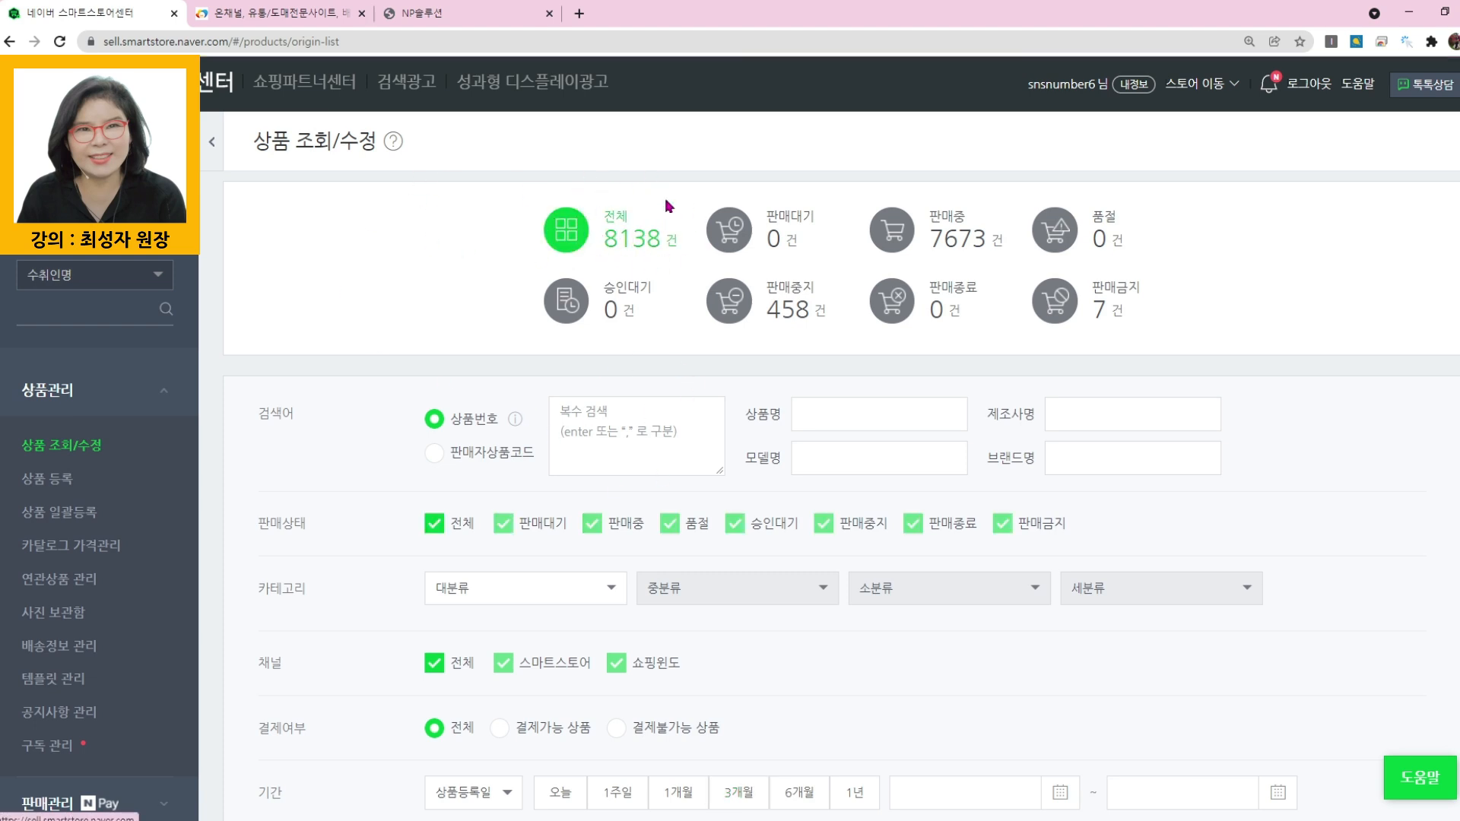
pyautogui.scroll(-4, 1239, 515)
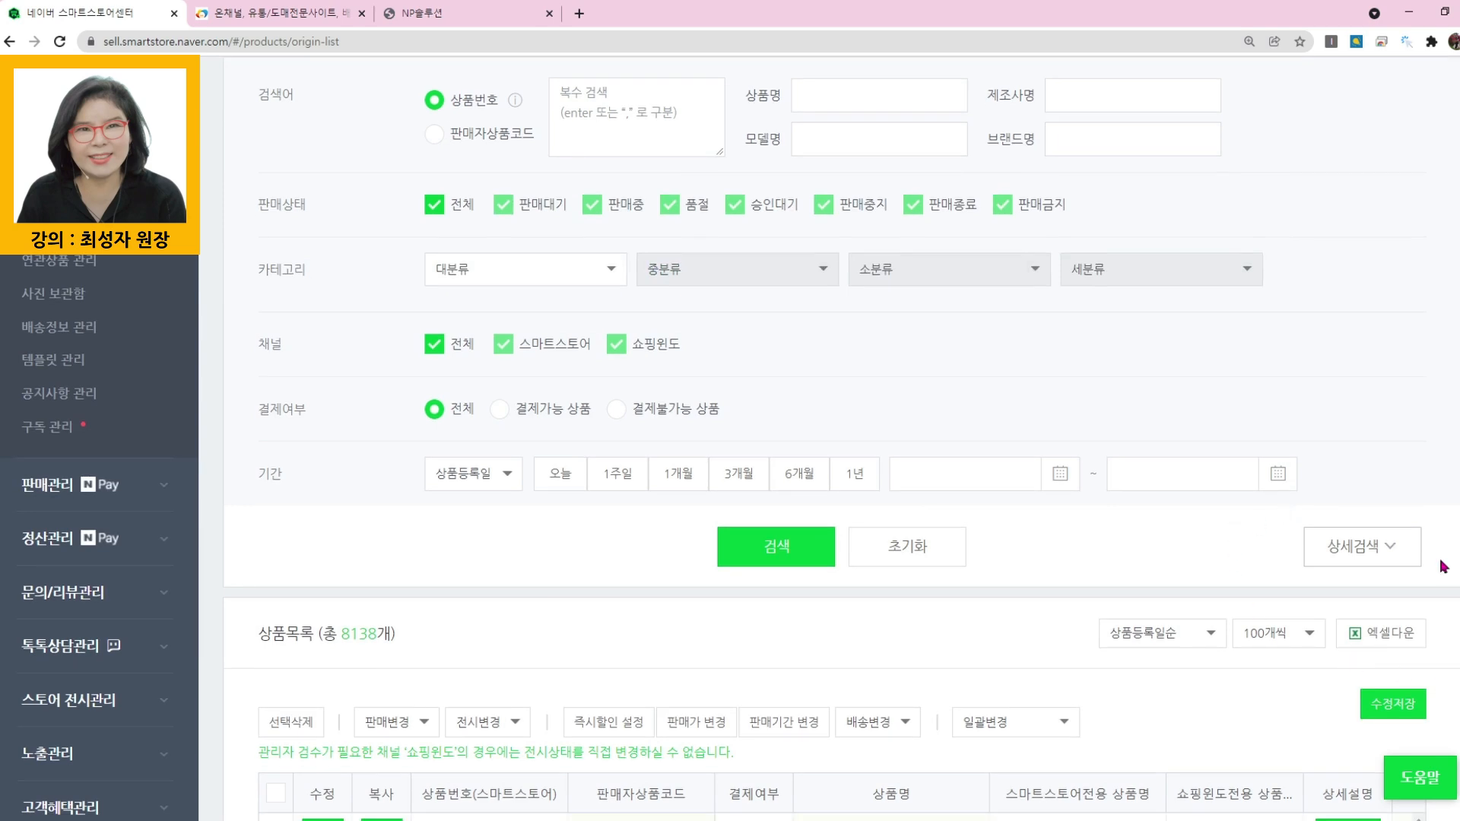
pyautogui.click(1373, 635)
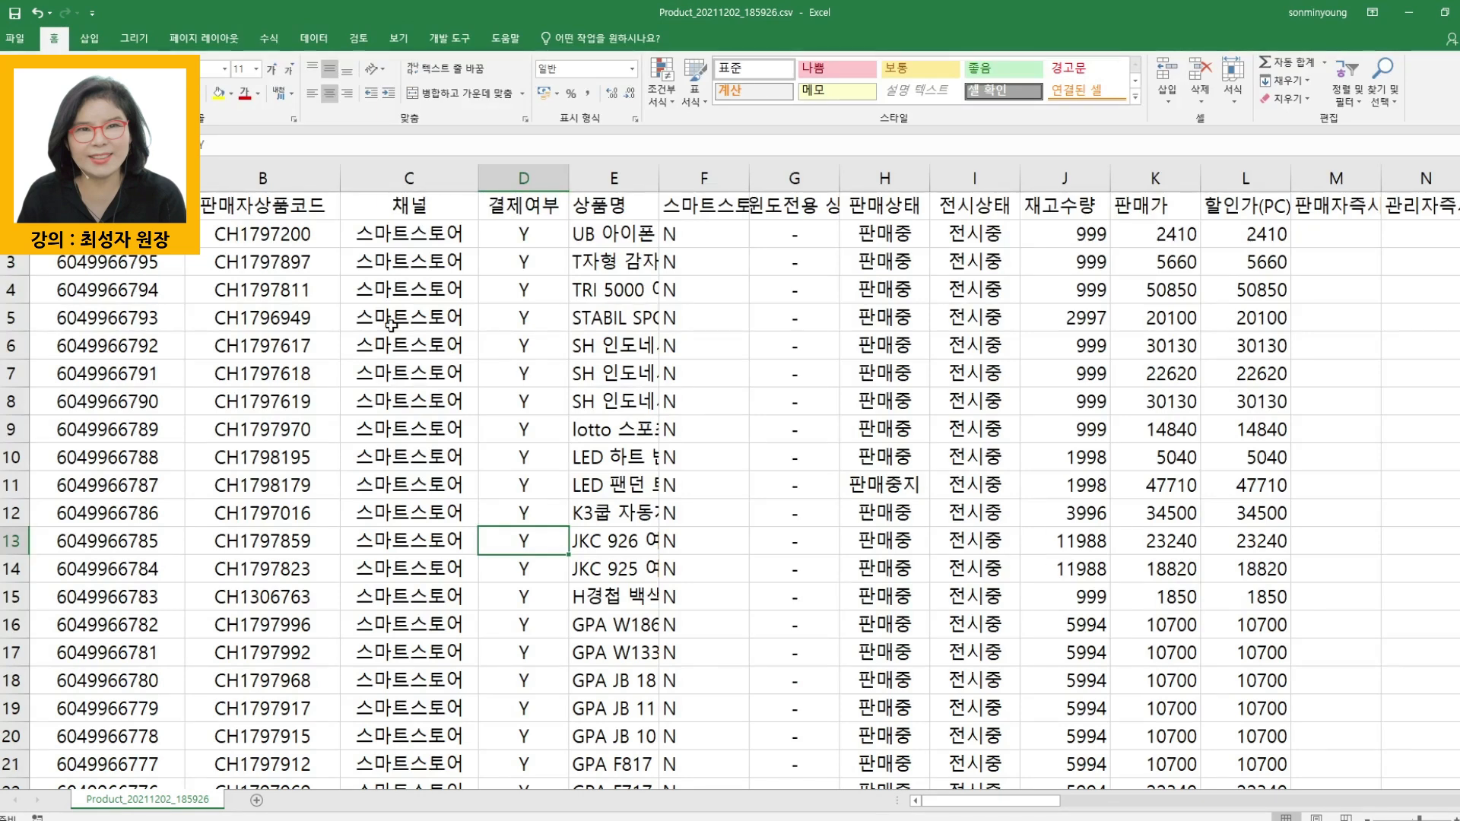
# - Fill the whole 할인가(PC) column of the product sheet with yellow
pyautogui.click(262, 178)
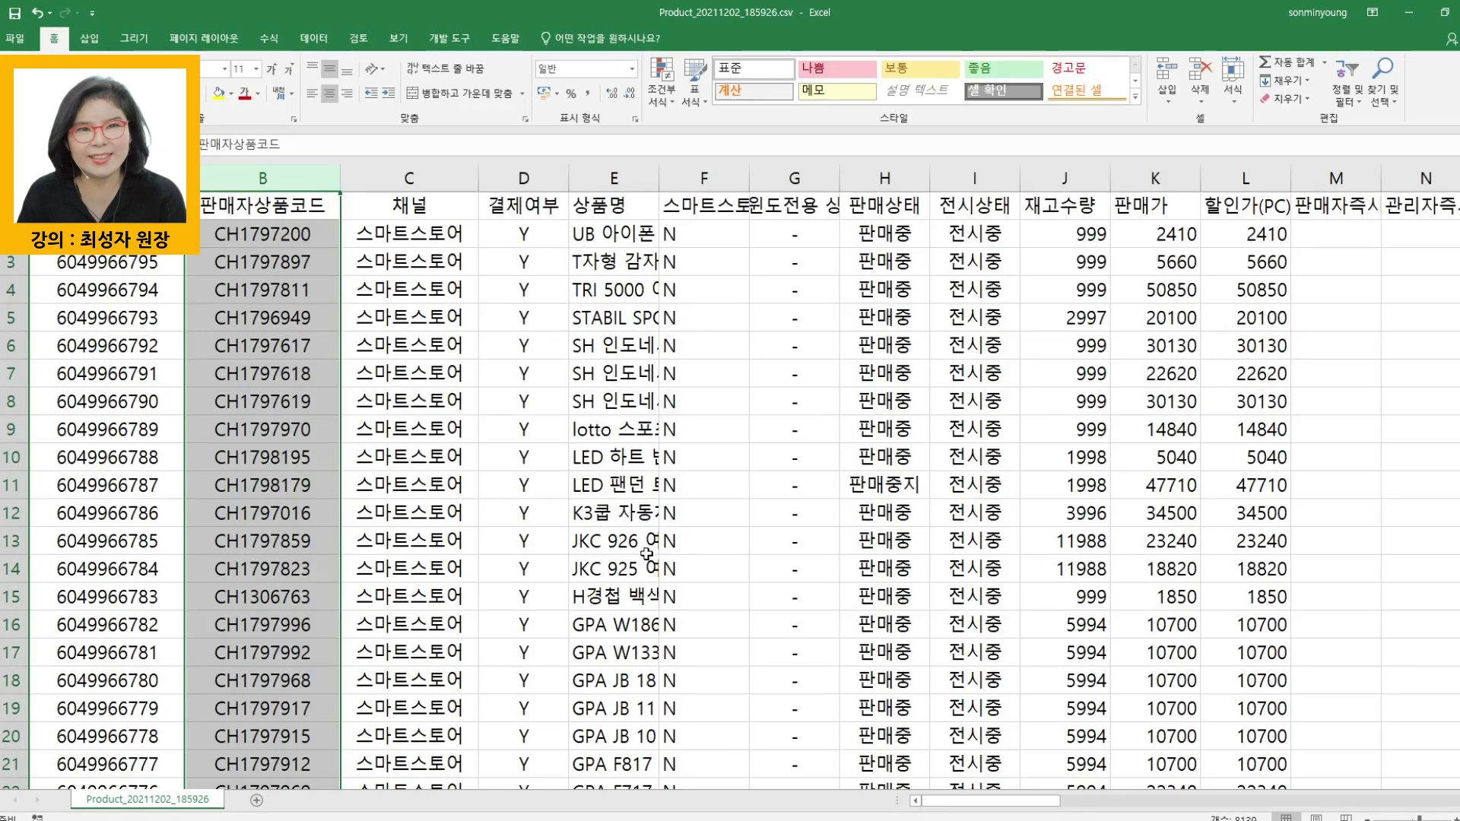
pyautogui.click(1262, 177)
pyautogui.click(219, 93)
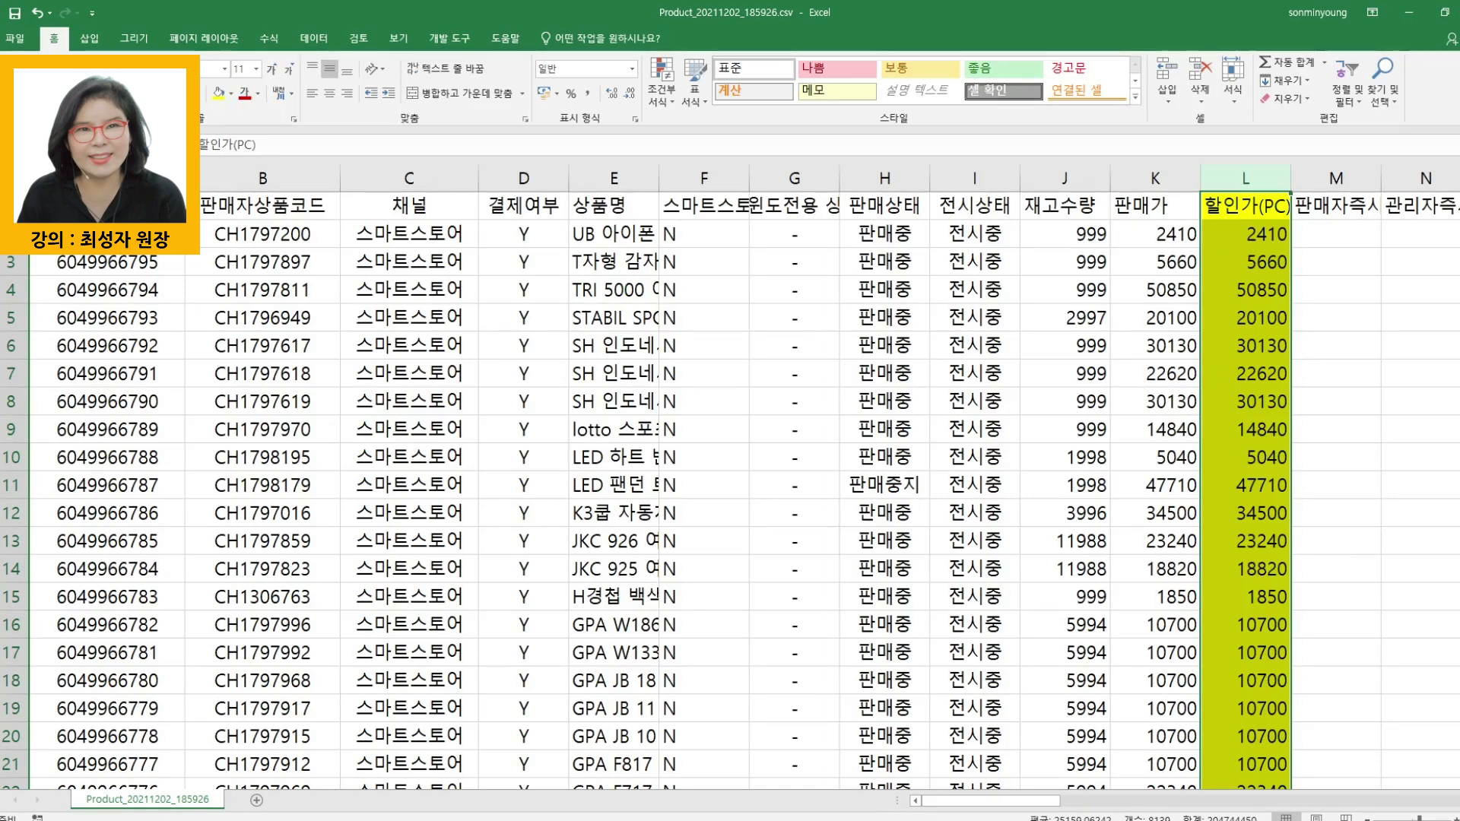
# - Sort the entire sheet by 할인가(PC) cell values in ascending order
pyautogui.click(16, 179)
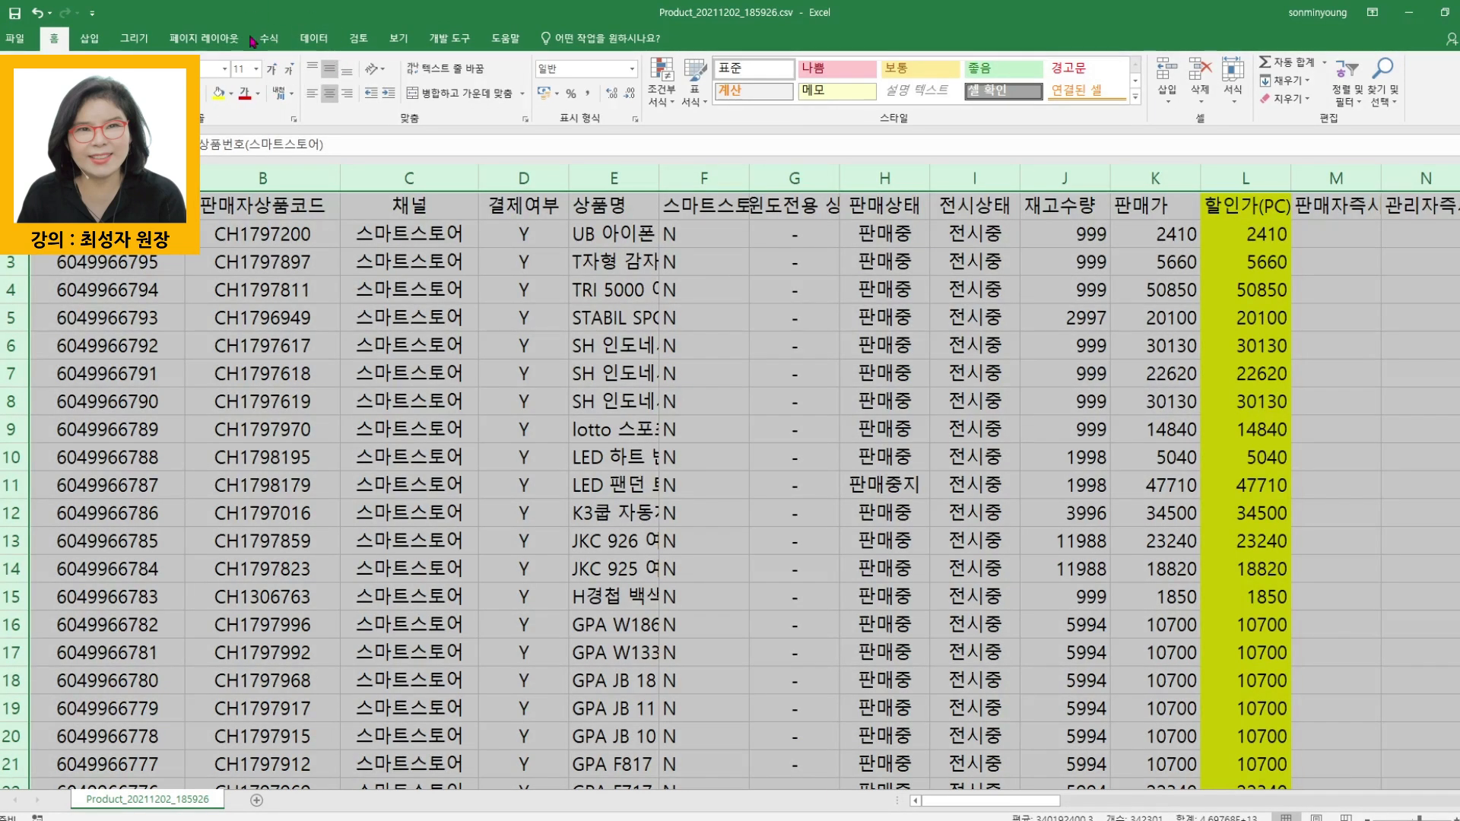
pyautogui.click(313, 38)
pyautogui.click(403, 80)
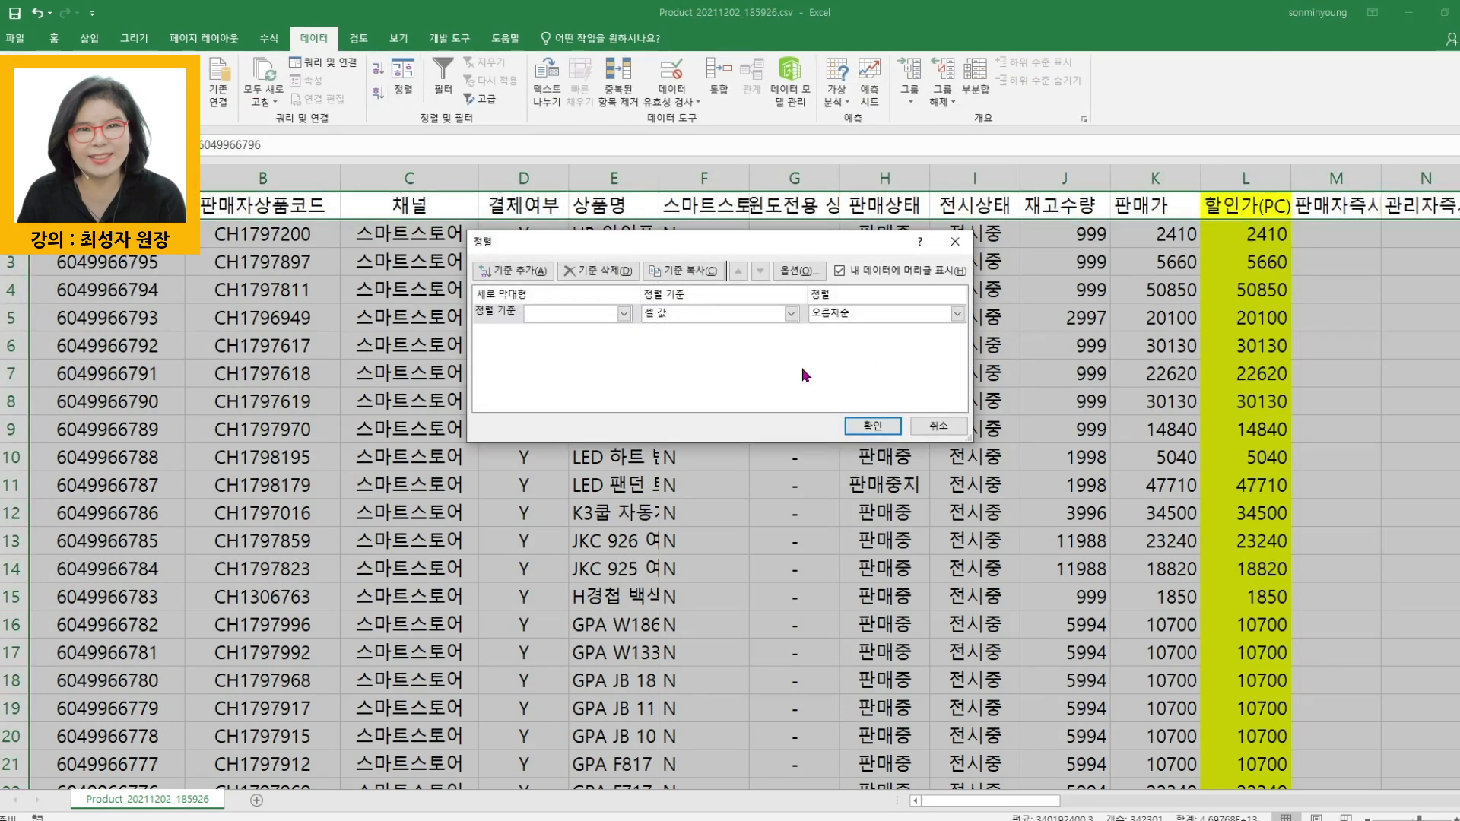
pyautogui.click(623, 314)
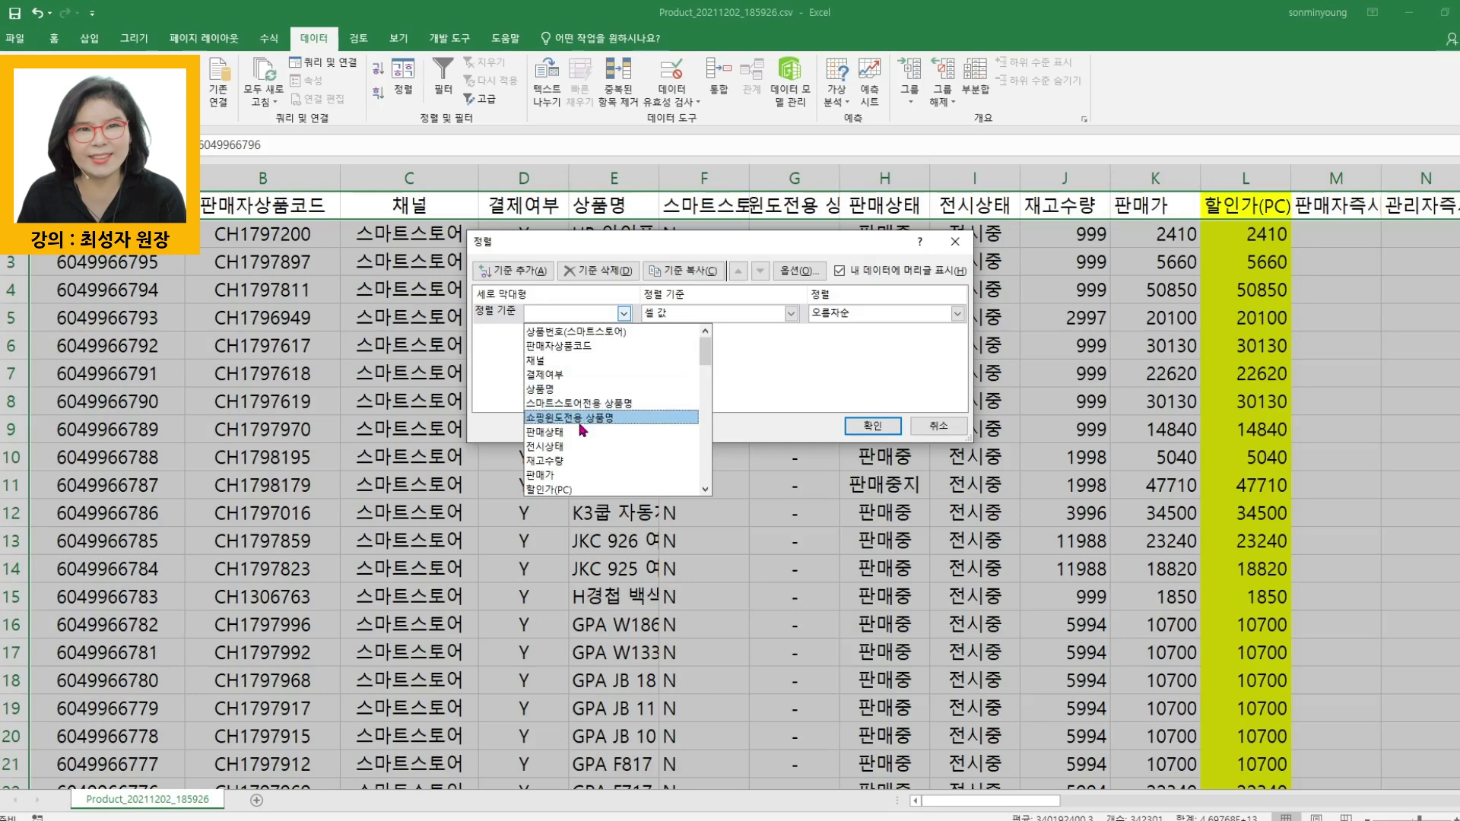
pyautogui.click(567, 490)
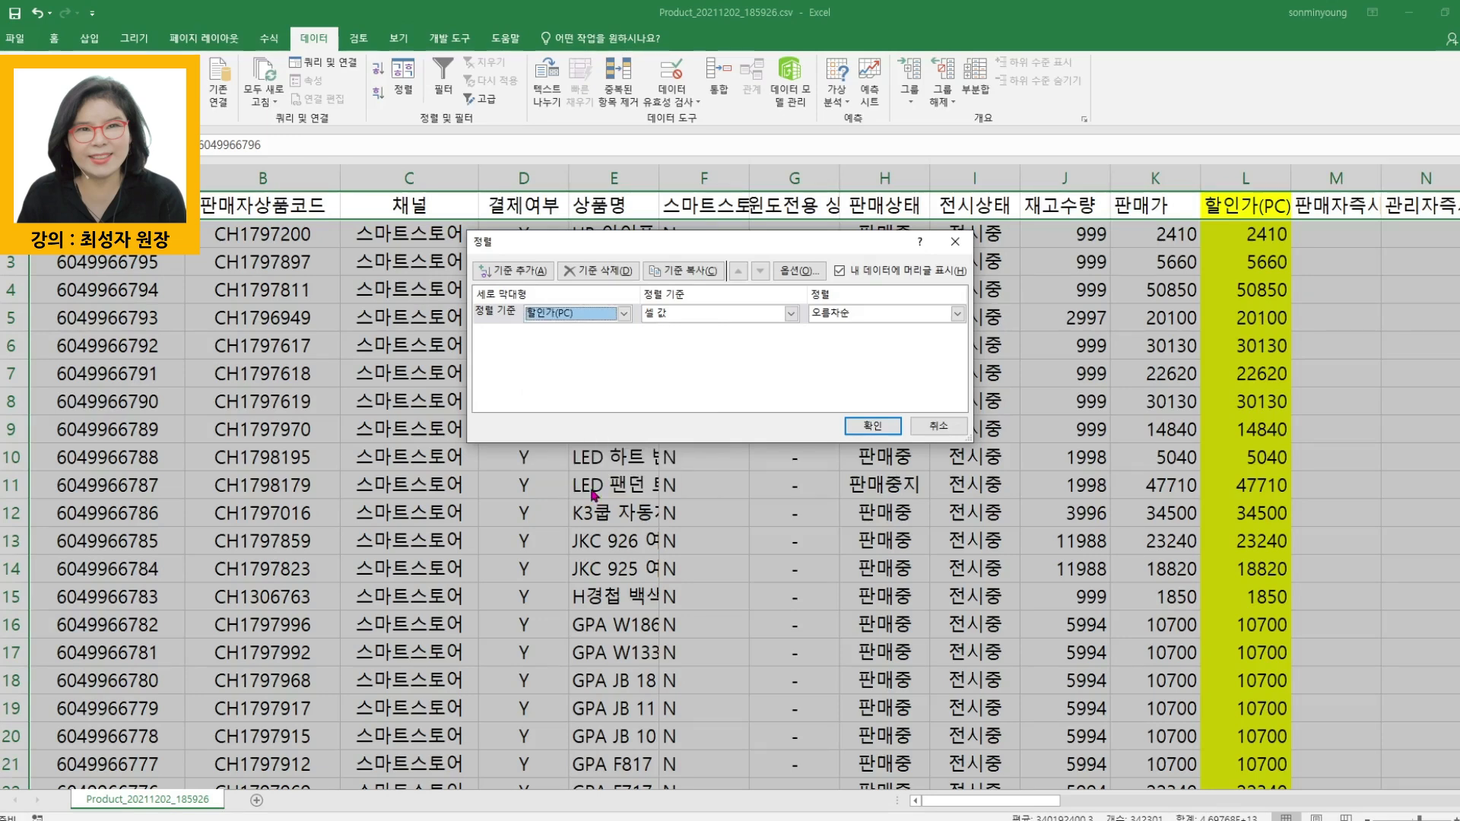
pyautogui.click(861, 428)
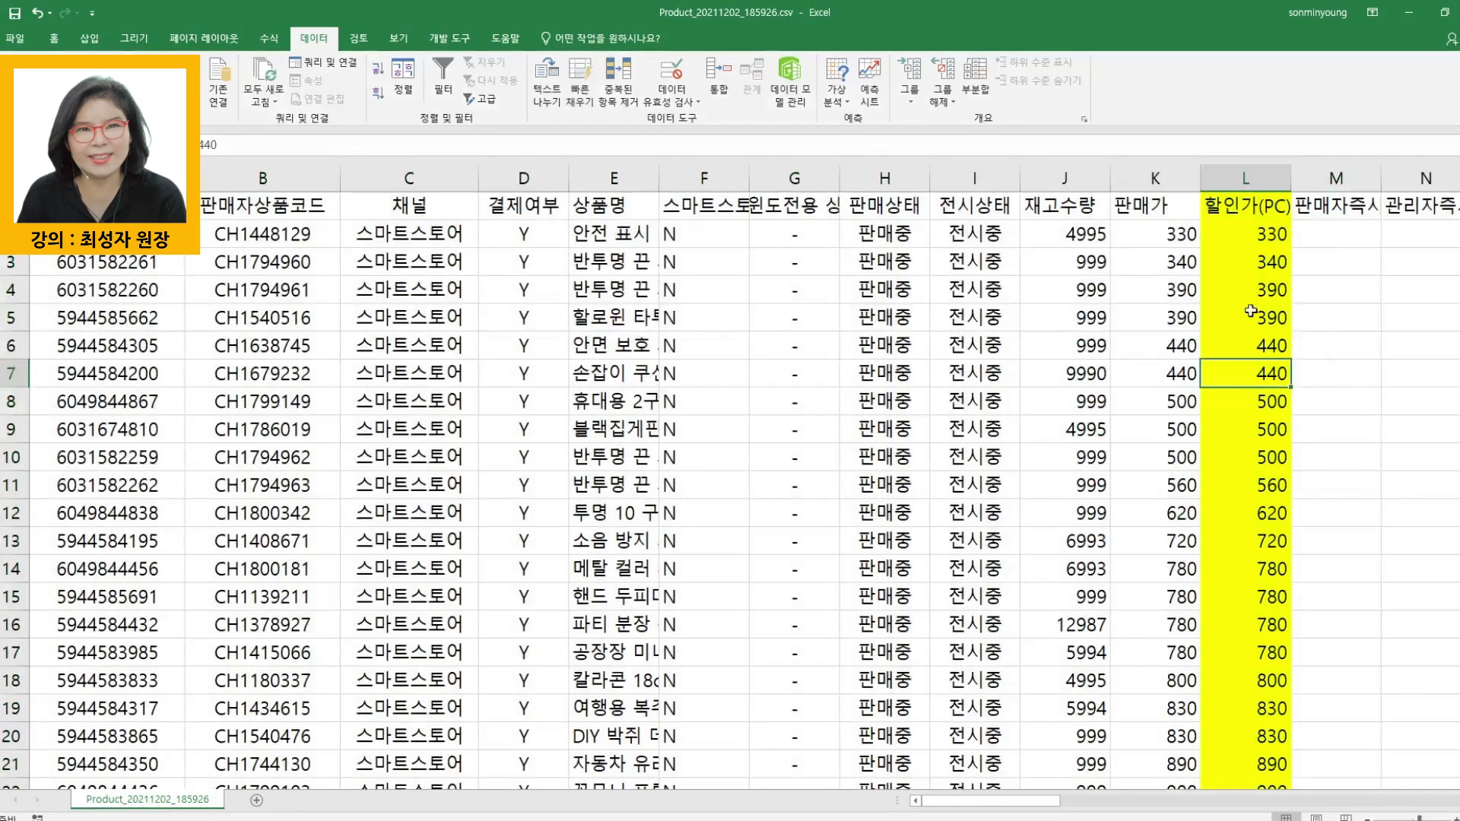
# - Copy the Smart Store product numbers in rows 2 to 23, covering items with a discounted price below 1000
pyautogui.moveTo(1263, 233); pyautogui.dragTo(1266, 653)
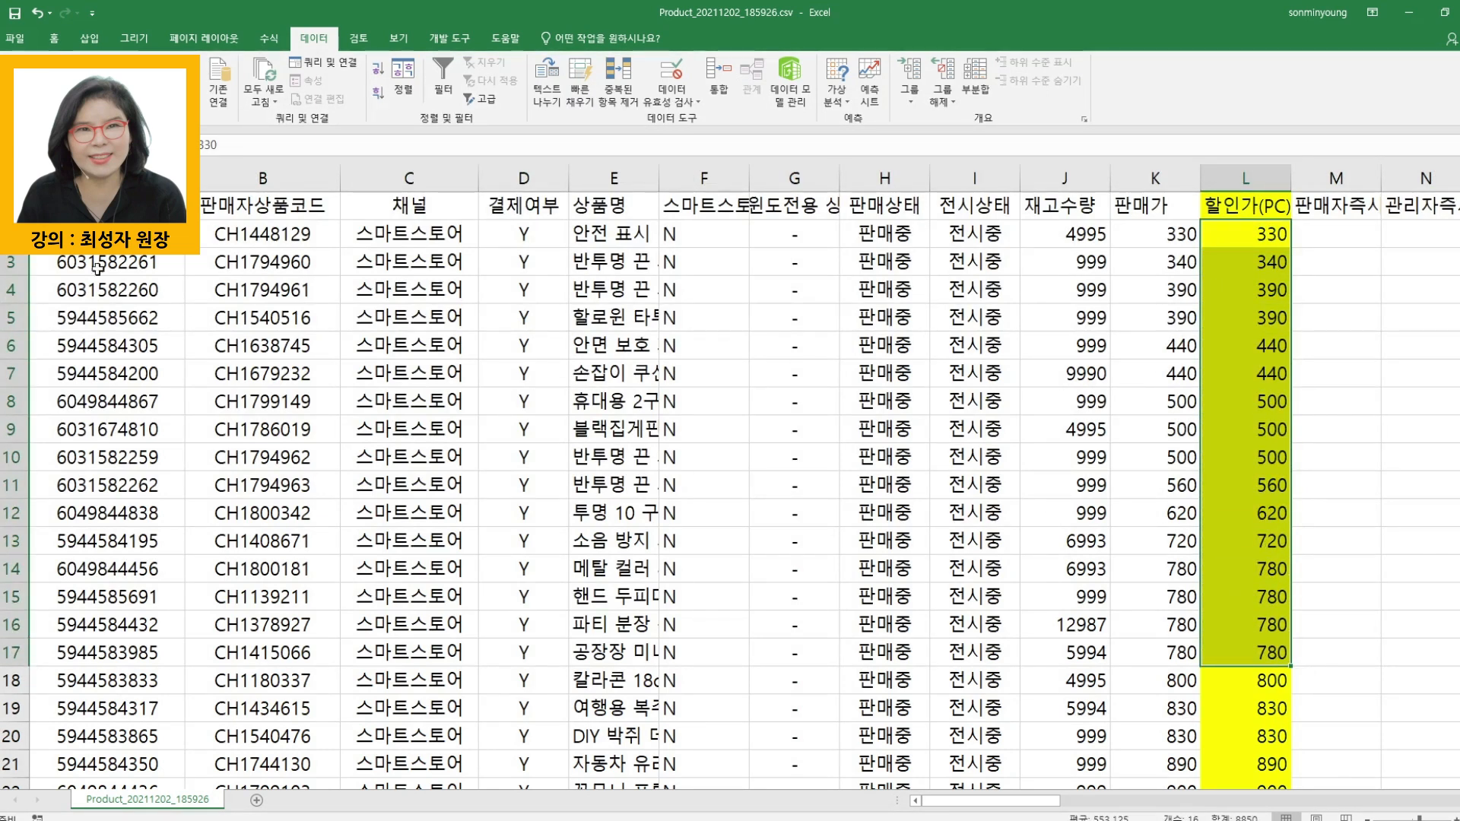
pyautogui.moveTo(99, 234); pyautogui.dragTo(95, 673)
pyautogui.scroll(-8, 95, 674)
pyautogui.scroll(5, 99, 656)
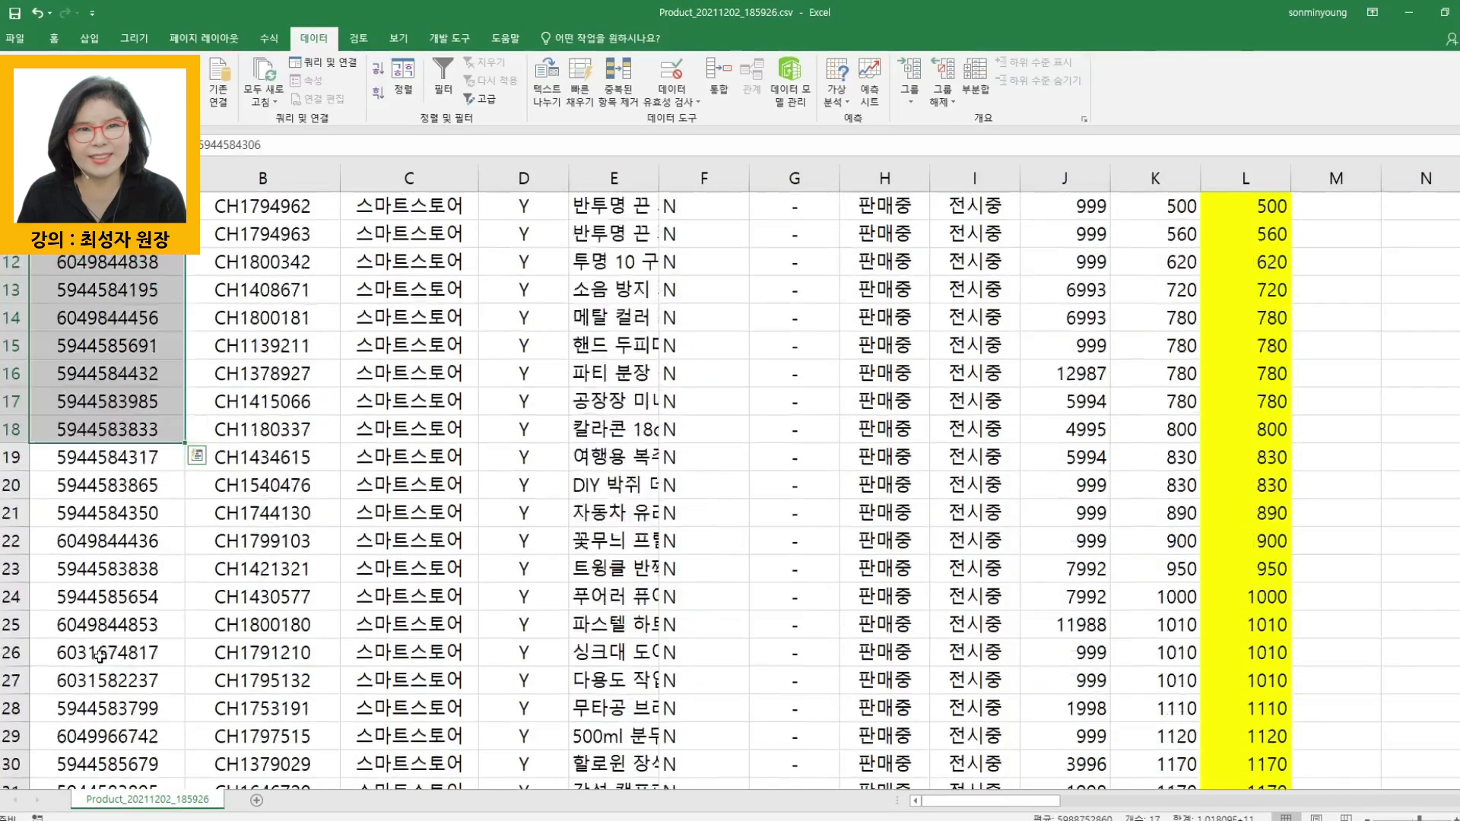
pyautogui.scroll(1, 111, 628)
pyautogui.scroll(-1, 113, 604)
pyautogui.keyDown('shift'); pyautogui.click(117, 575); pyautogui.keyUp('shift')
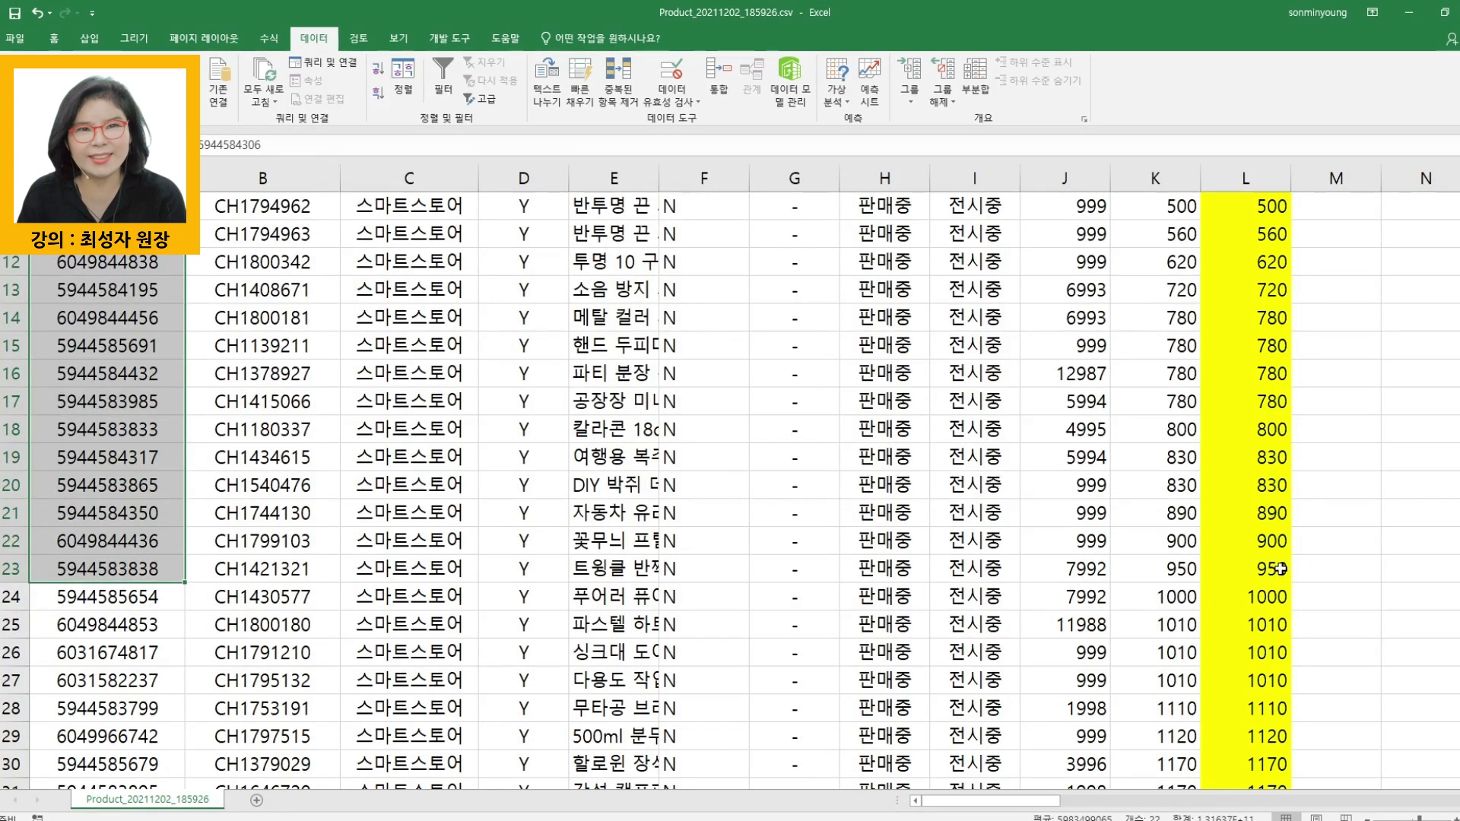
pyautogui.rightClick(122, 290)
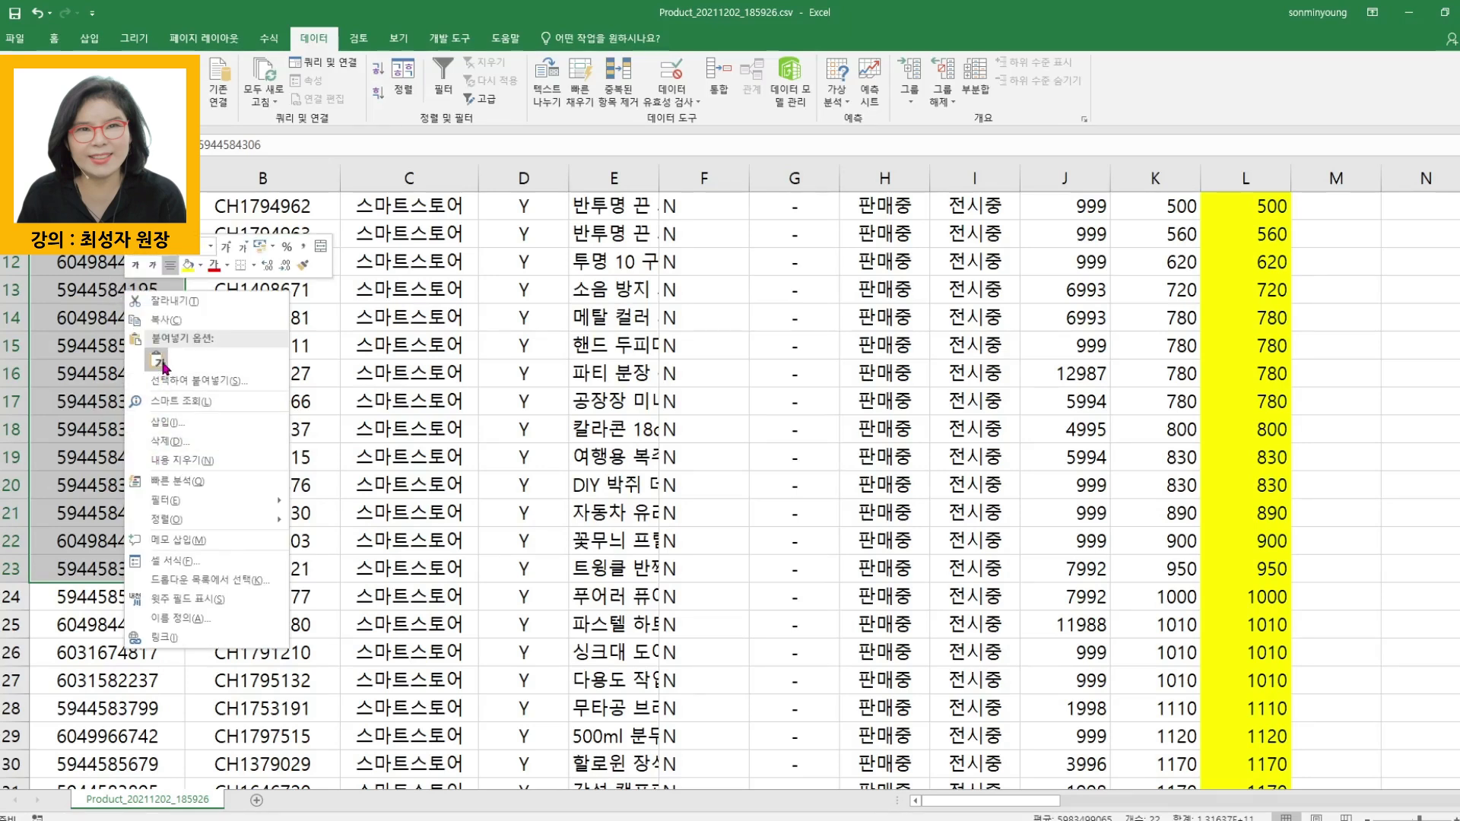
pyautogui.click(166, 321)
pyautogui.scroll(4, 166, 329)
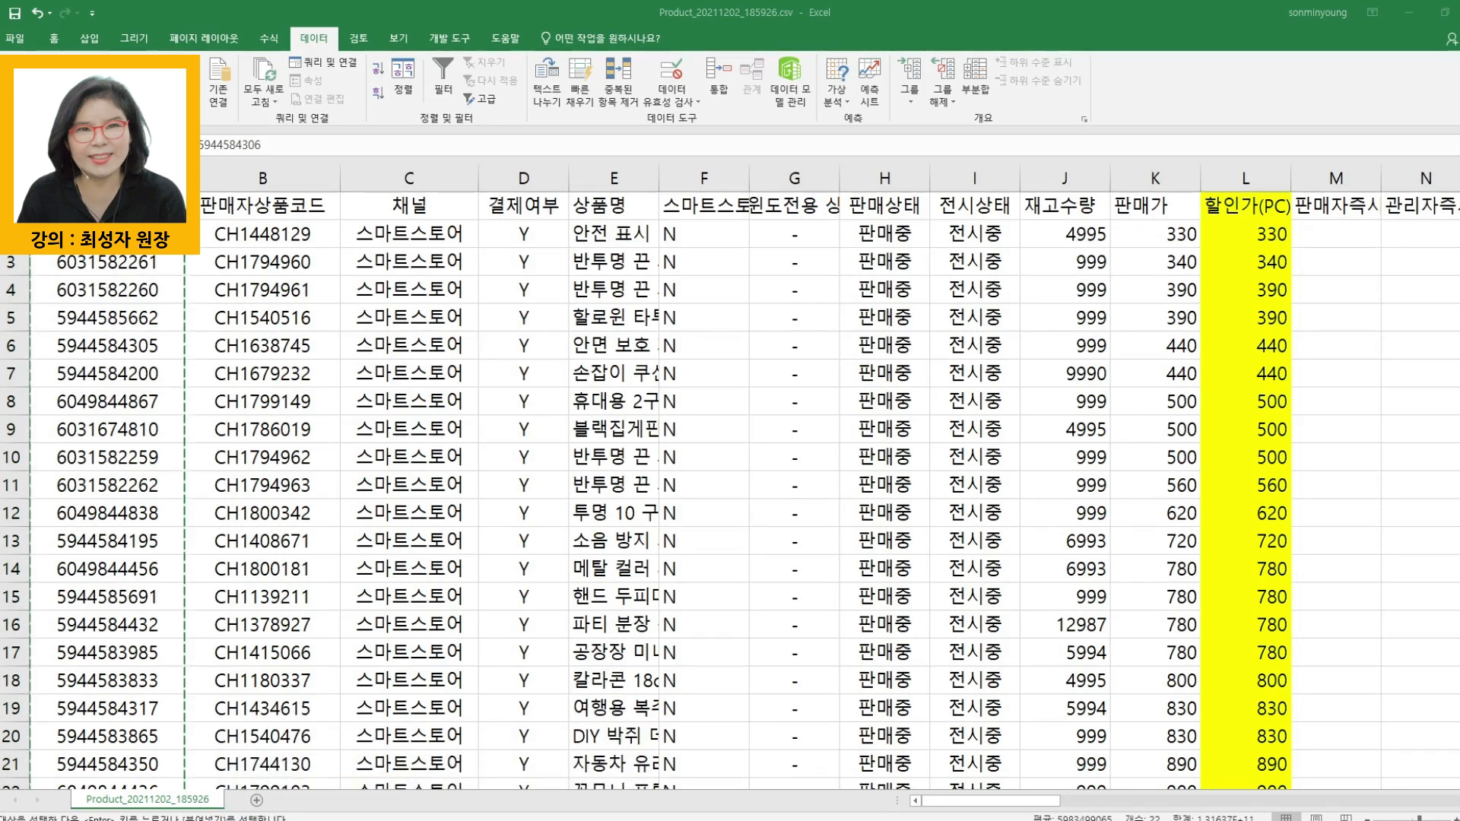
# - Switch back to the Smart Store Center and search the product list by the copied product numbers
pyautogui.click(297, 764)
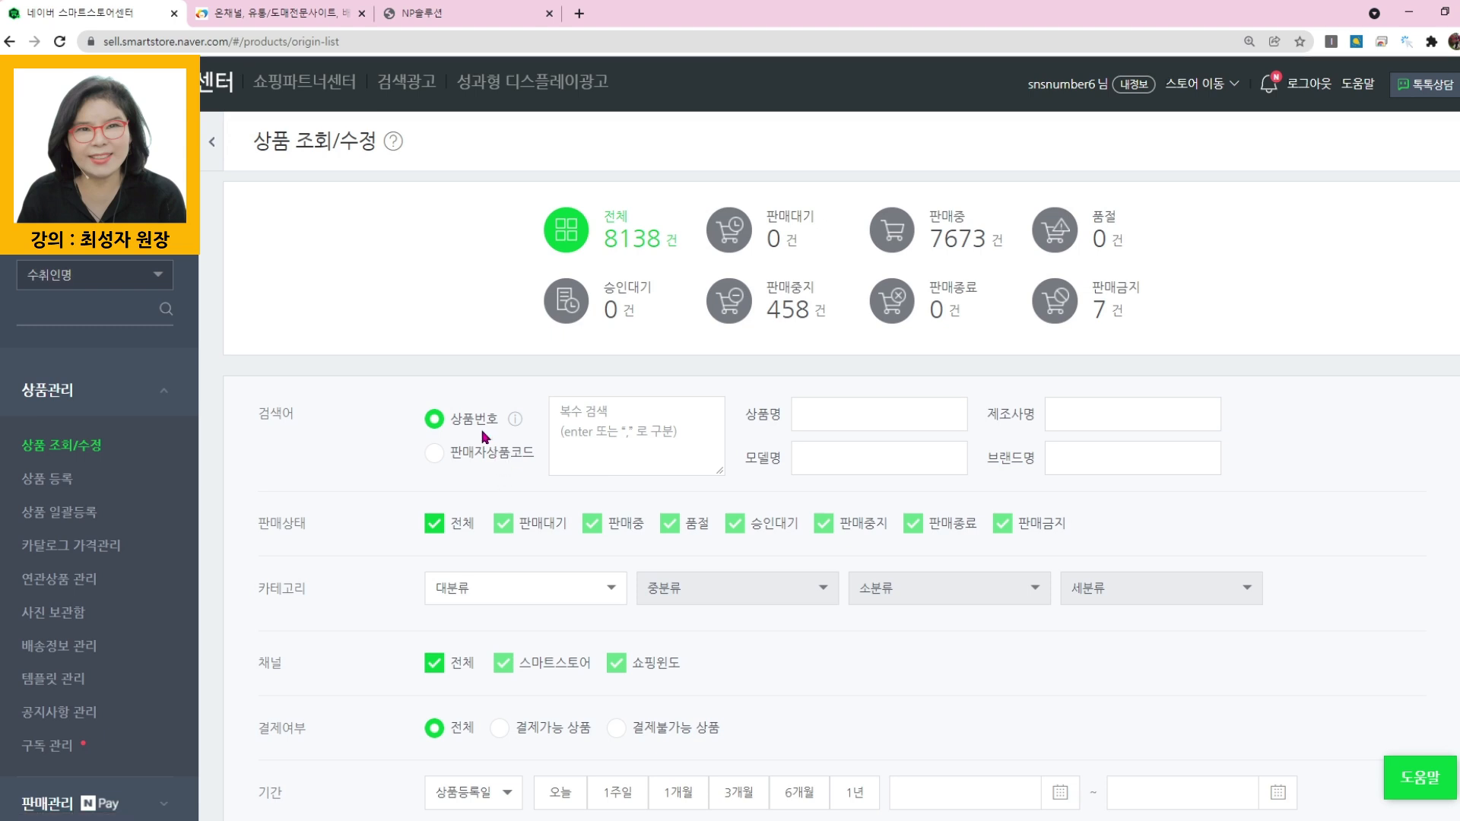
pyautogui.rightClick(618, 424)
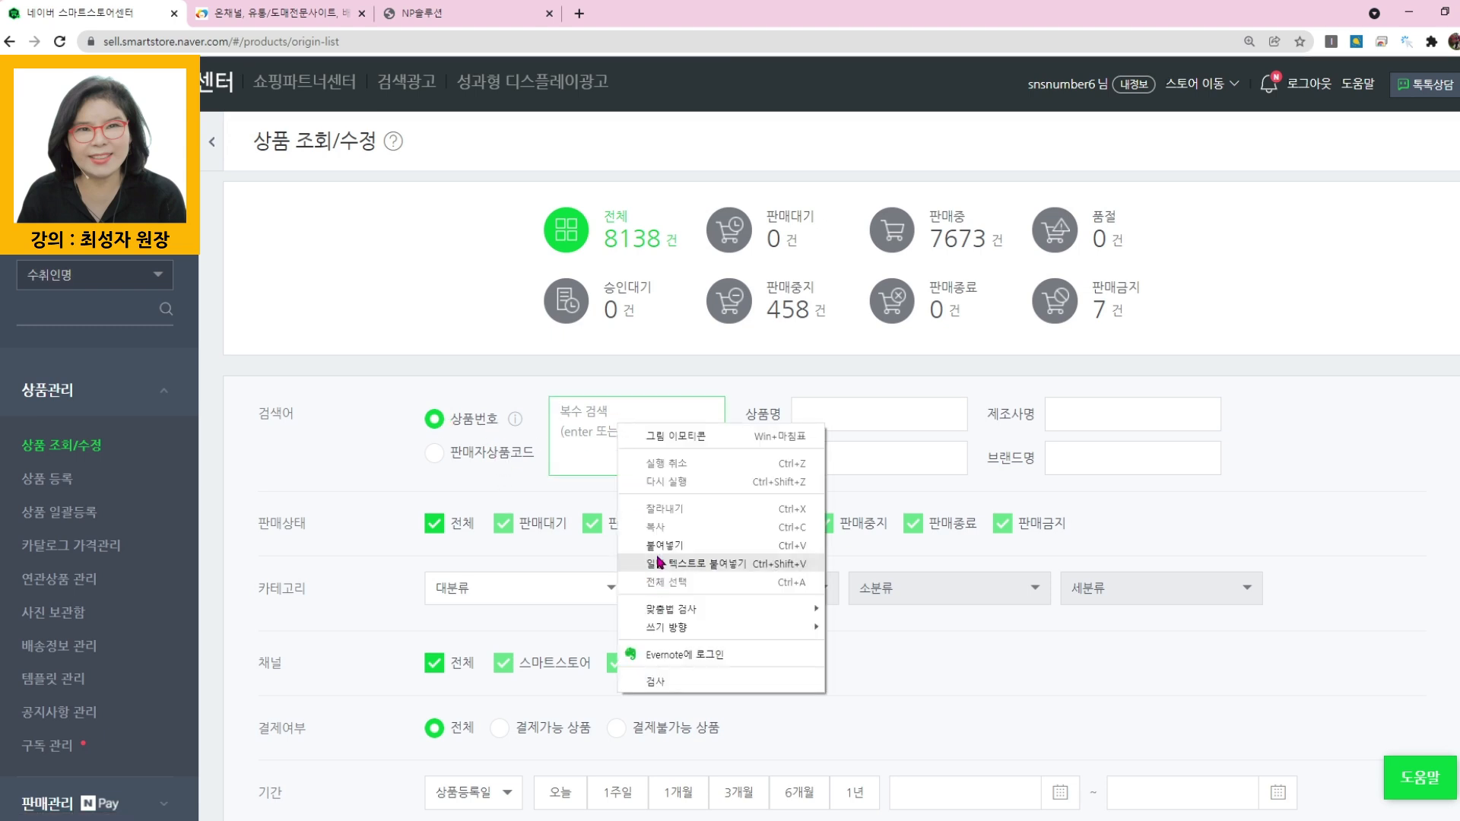
pyautogui.click(661, 553)
pyautogui.scroll(-4, 705, 589)
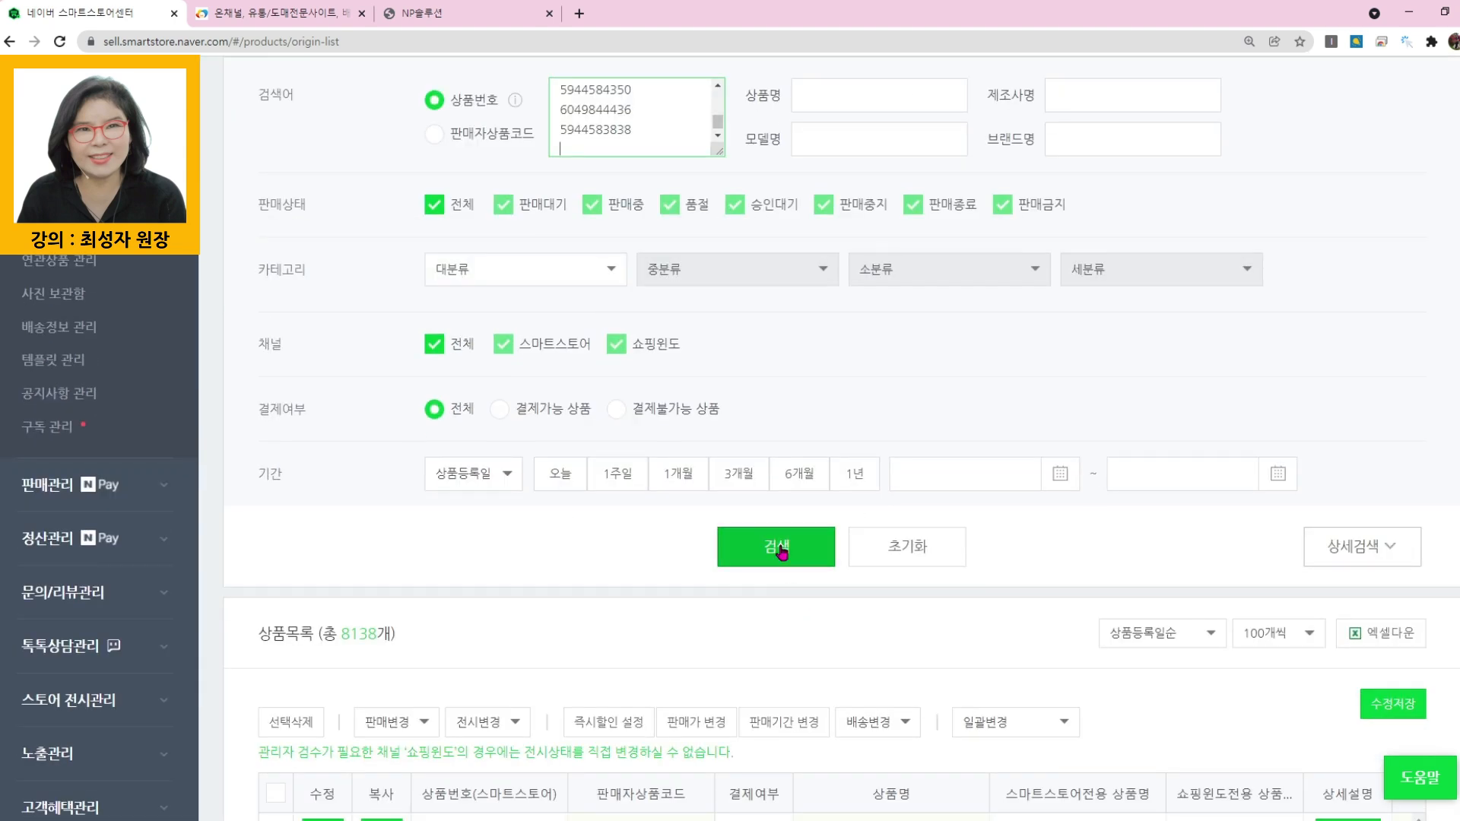
pyautogui.click(753, 550)
# - Select all products in the filtered list and delete them, accepting the deletion
pyautogui.scroll(-4, 747, 546)
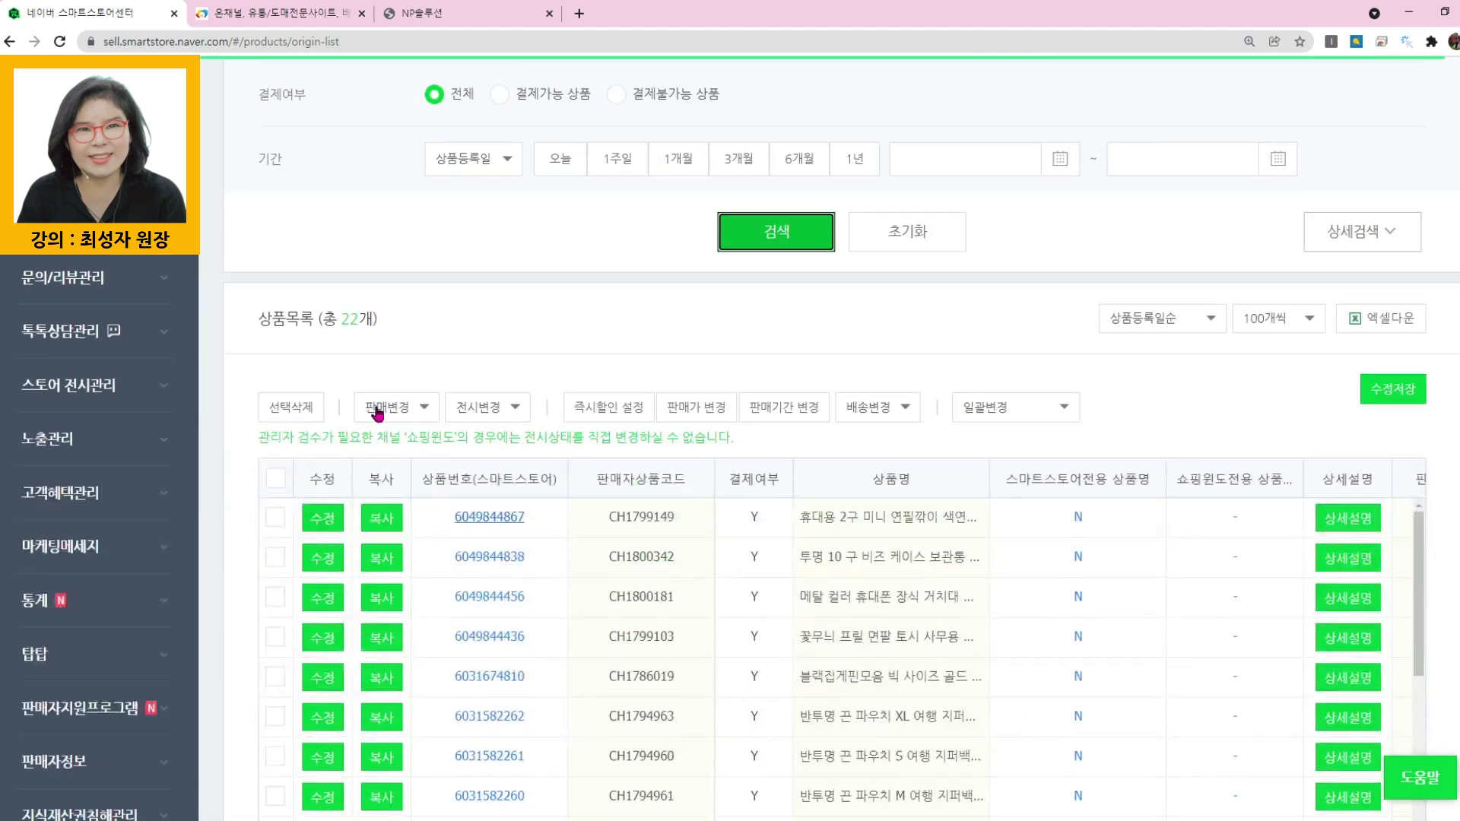
pyautogui.click(276, 478)
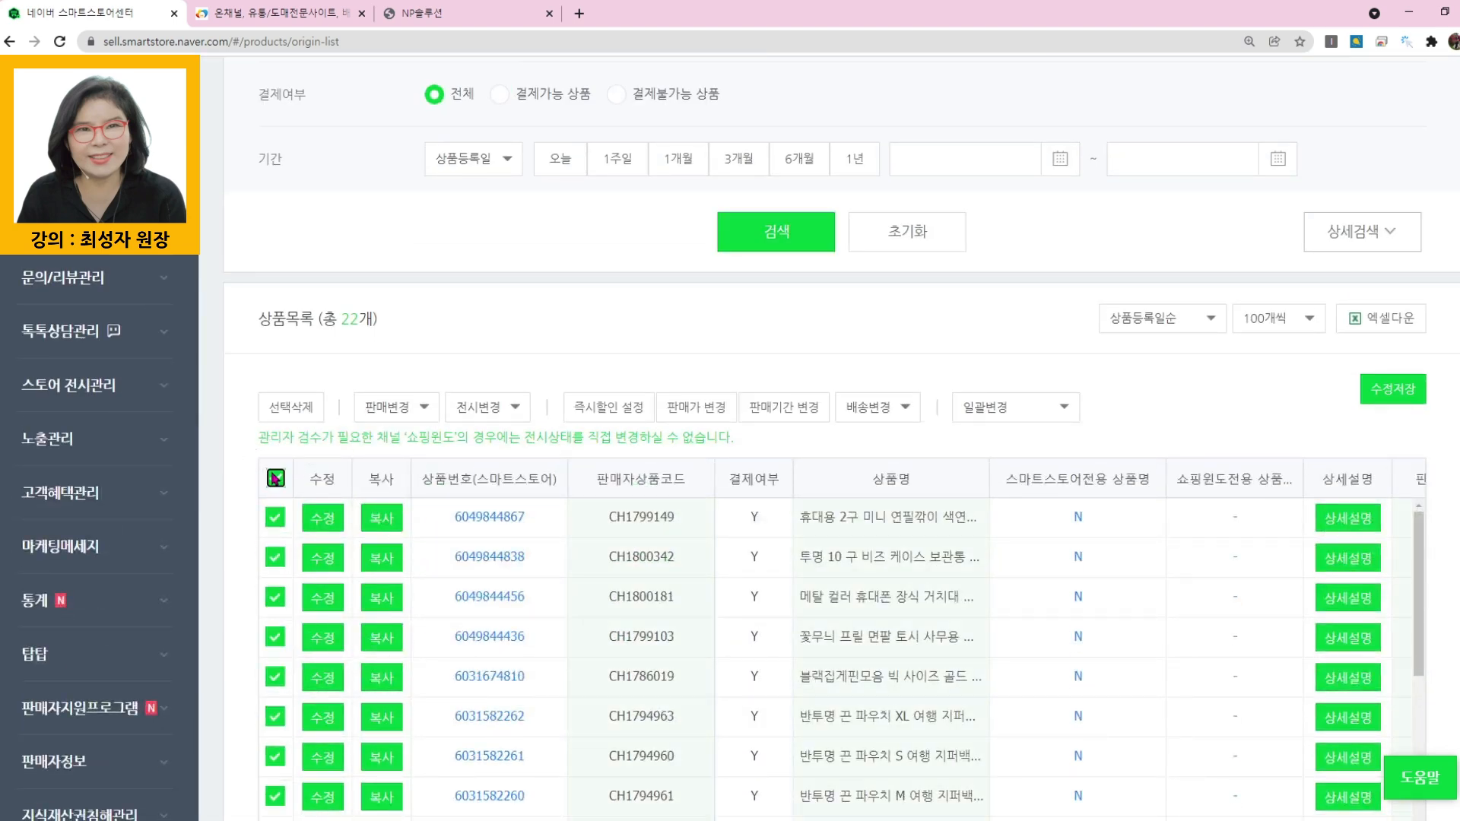
pyautogui.click(289, 409)
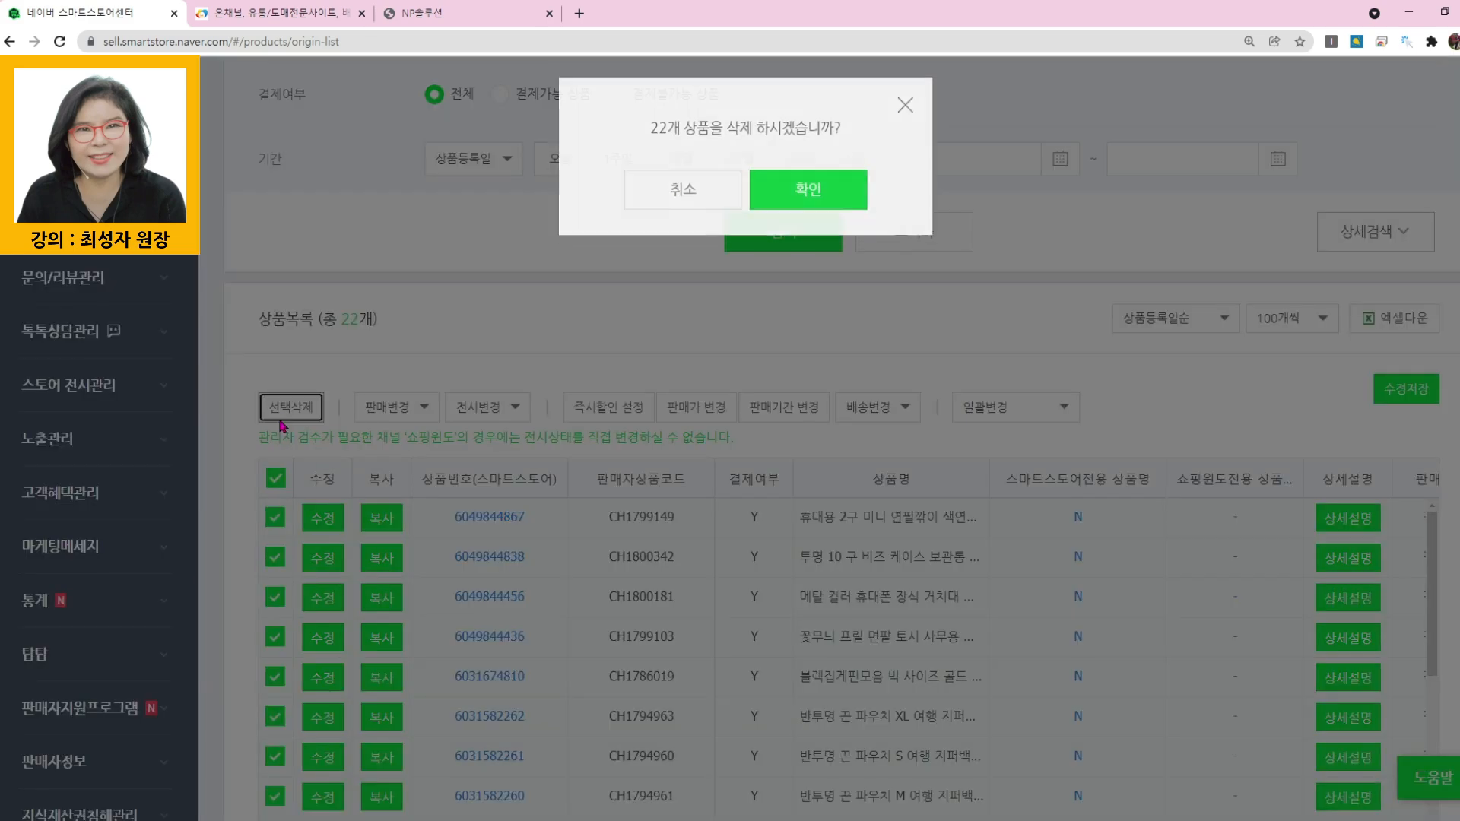
pyautogui.click(806, 204)
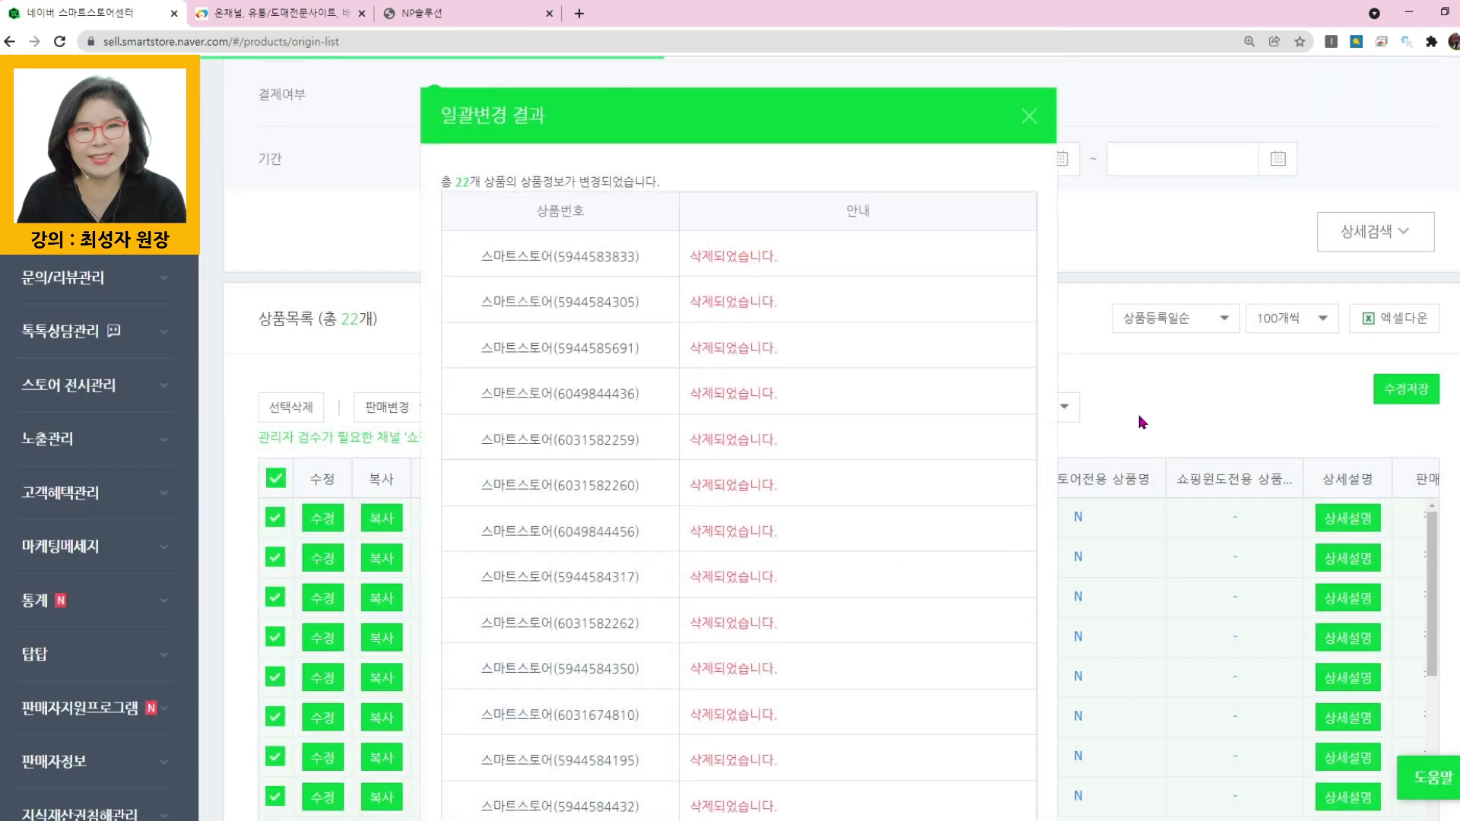
# - Close the bulk-change results and check the guide image on deleting unsold products before returning to the Smart Store Center
pyautogui.click(1031, 118)
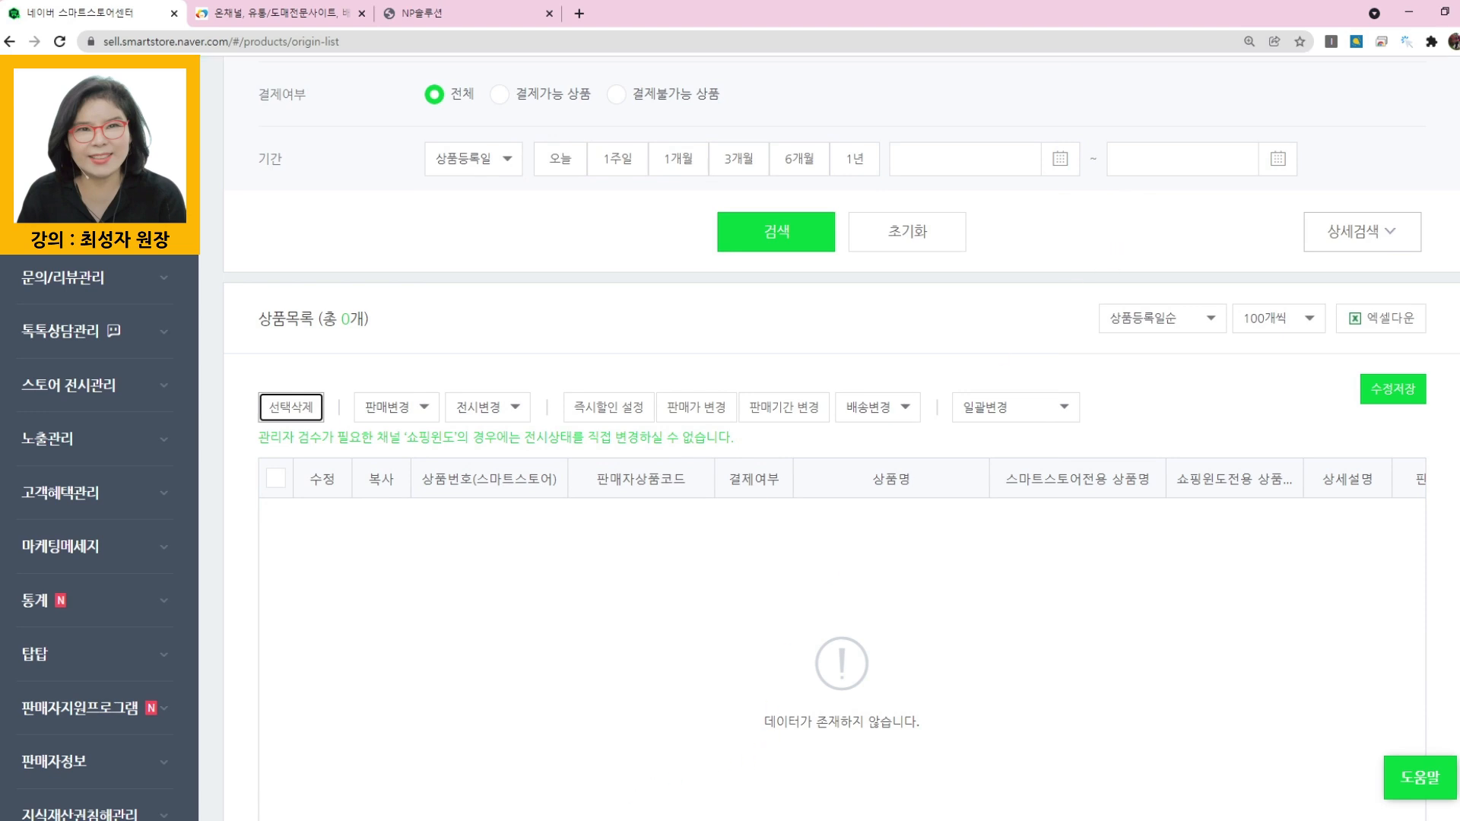
pyautogui.hotkey('alt', 'Tab')
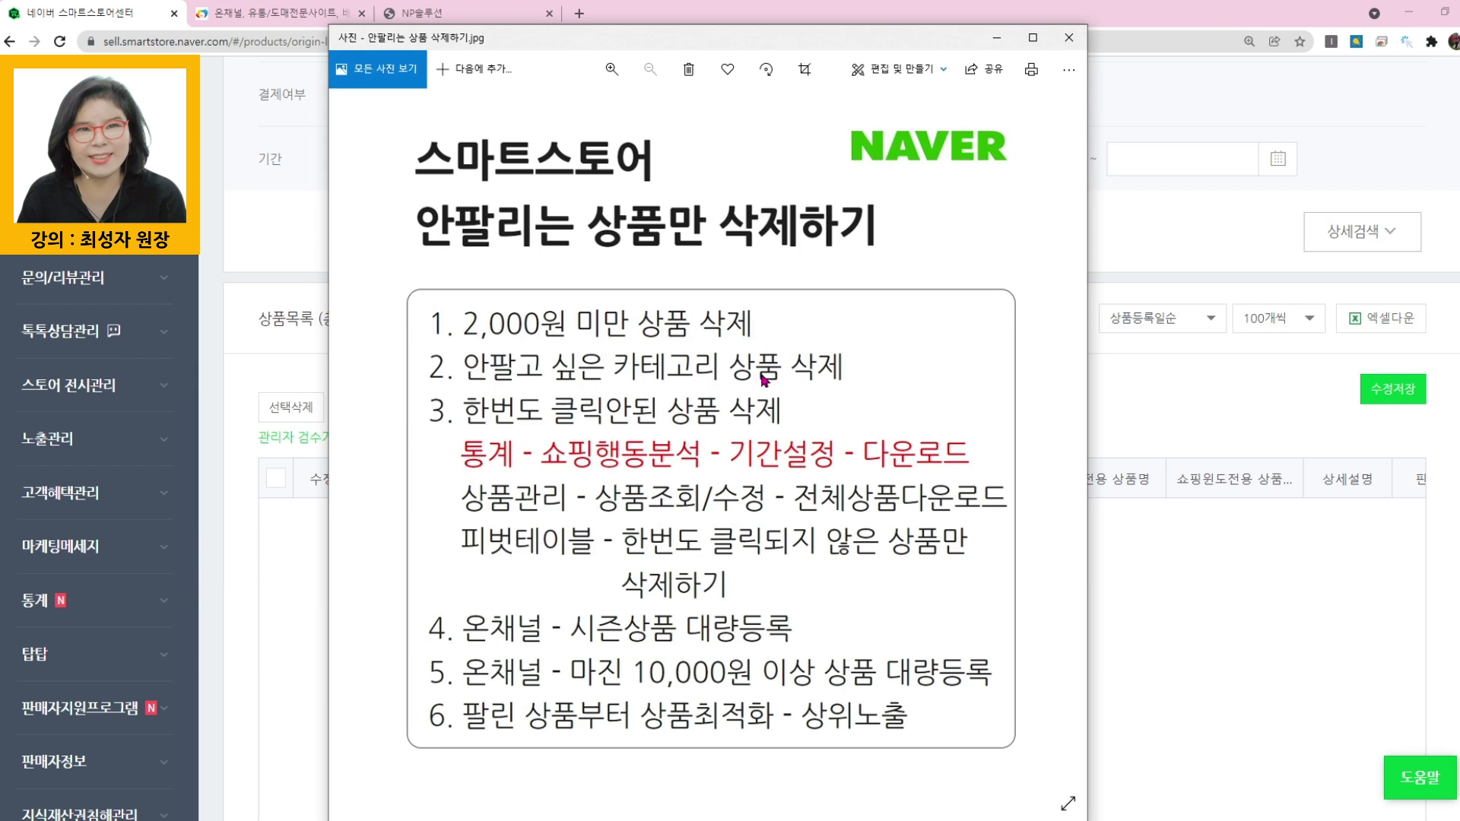
pyautogui.click(244, 581)
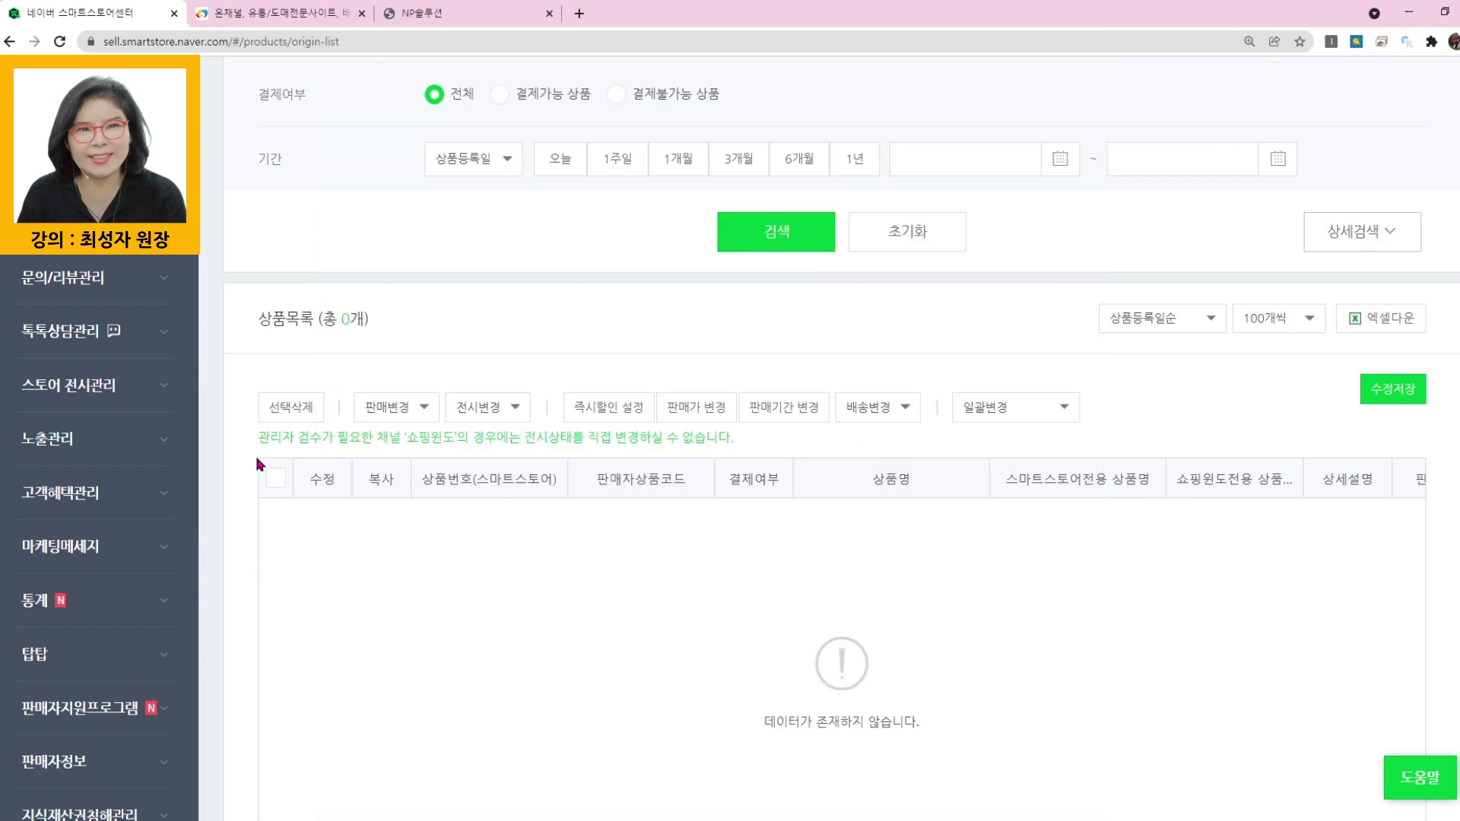
# - List all products and search the 출산/육아 category with a one-year product registration period
pyautogui.scroll(8, 241, 522)
pyautogui.click(639, 229)
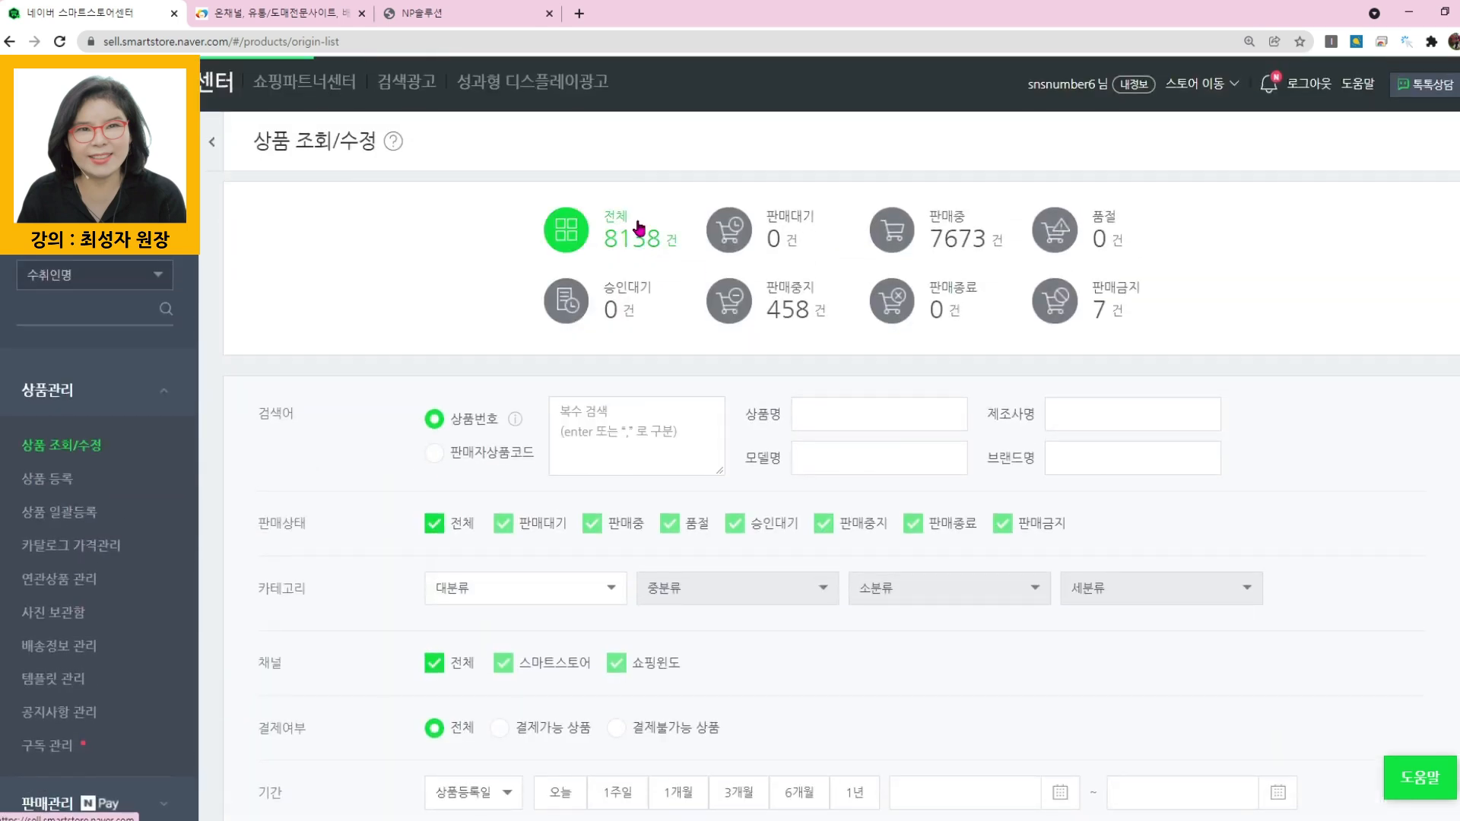
pyautogui.scroll(-2, 822, 435)
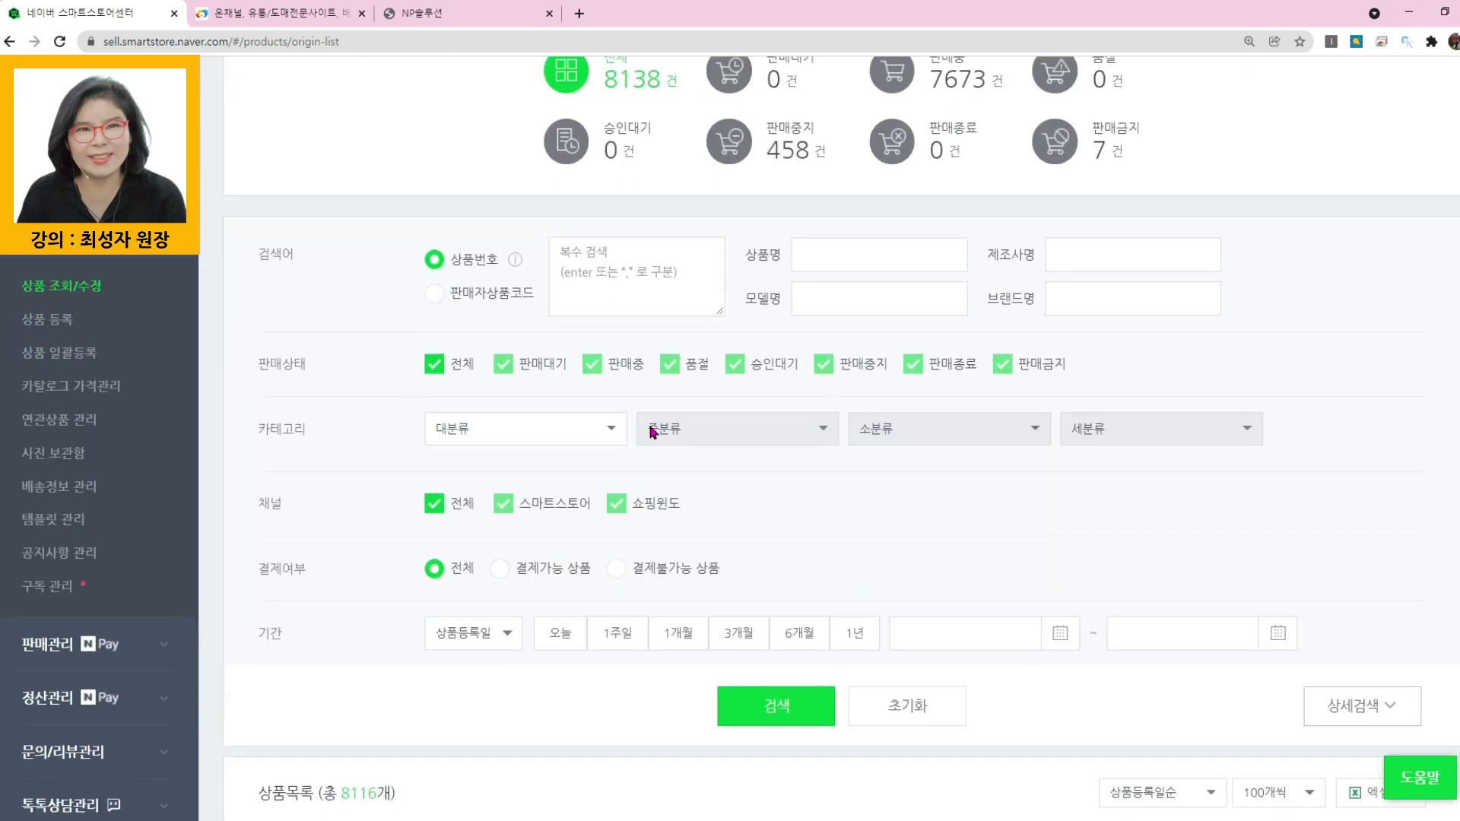
pyautogui.click(613, 429)
pyautogui.scroll(-3, 567, 554)
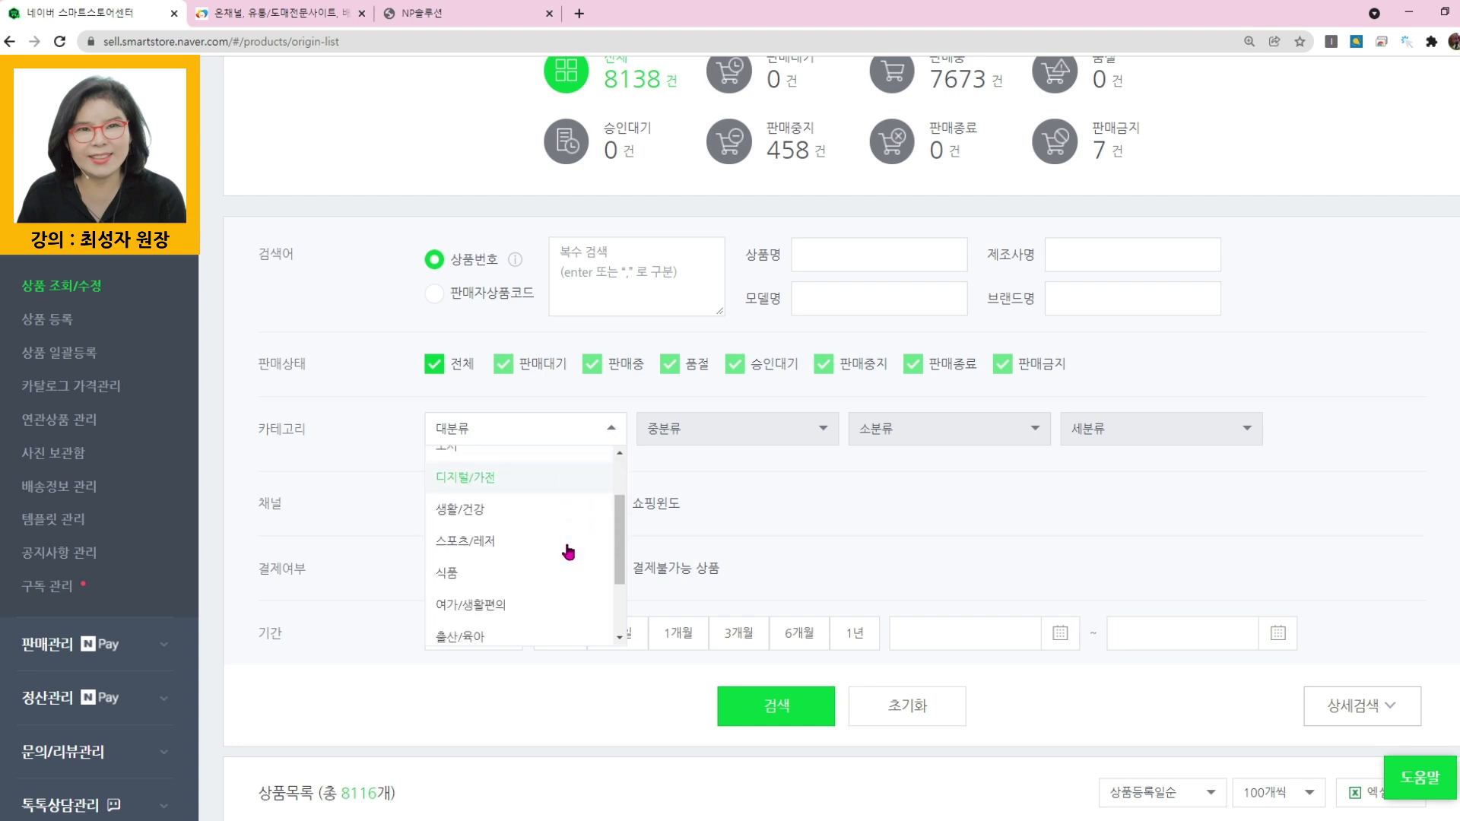
pyautogui.click(484, 566)
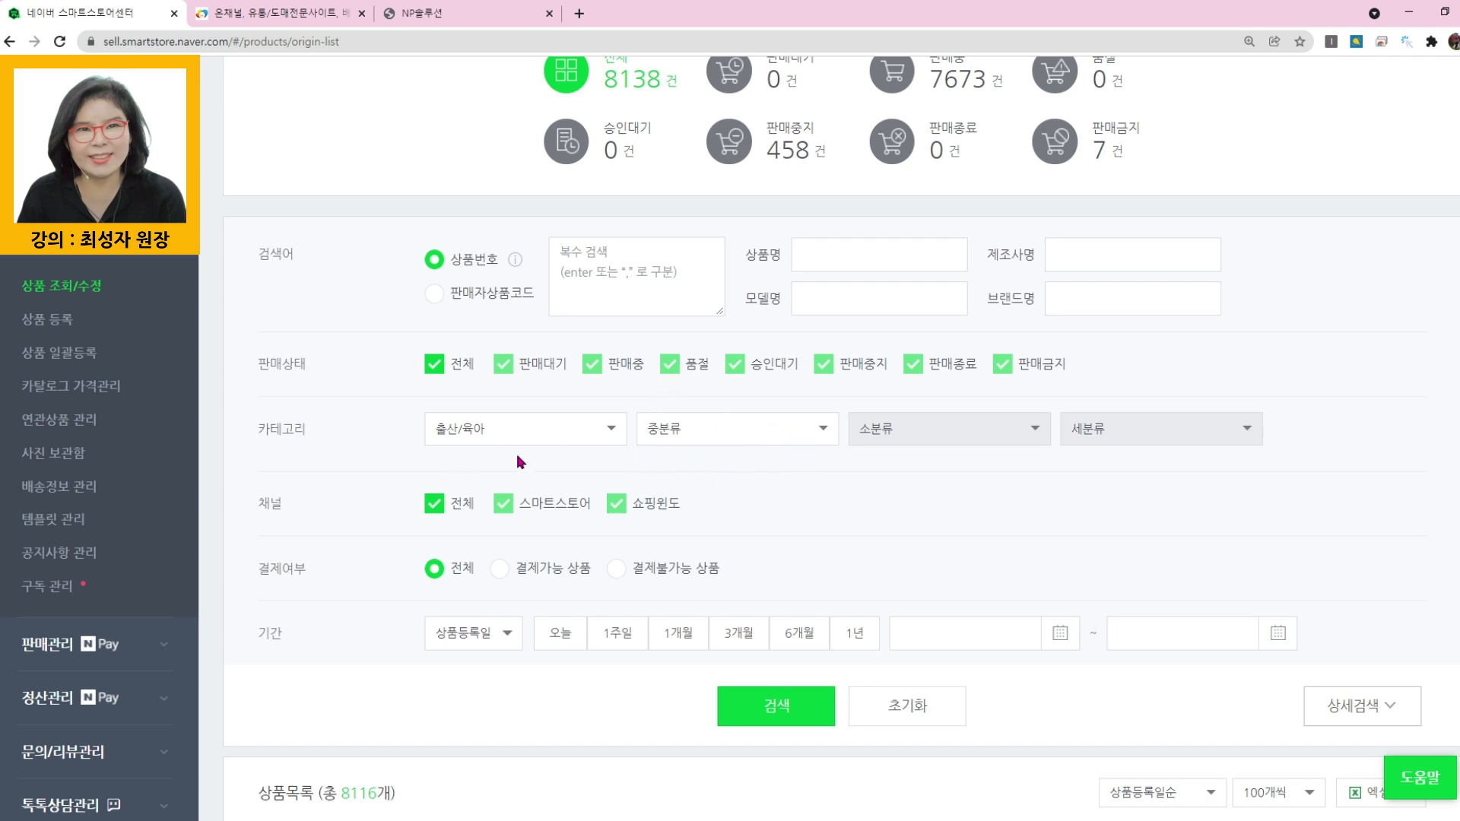
pyautogui.click(758, 707)
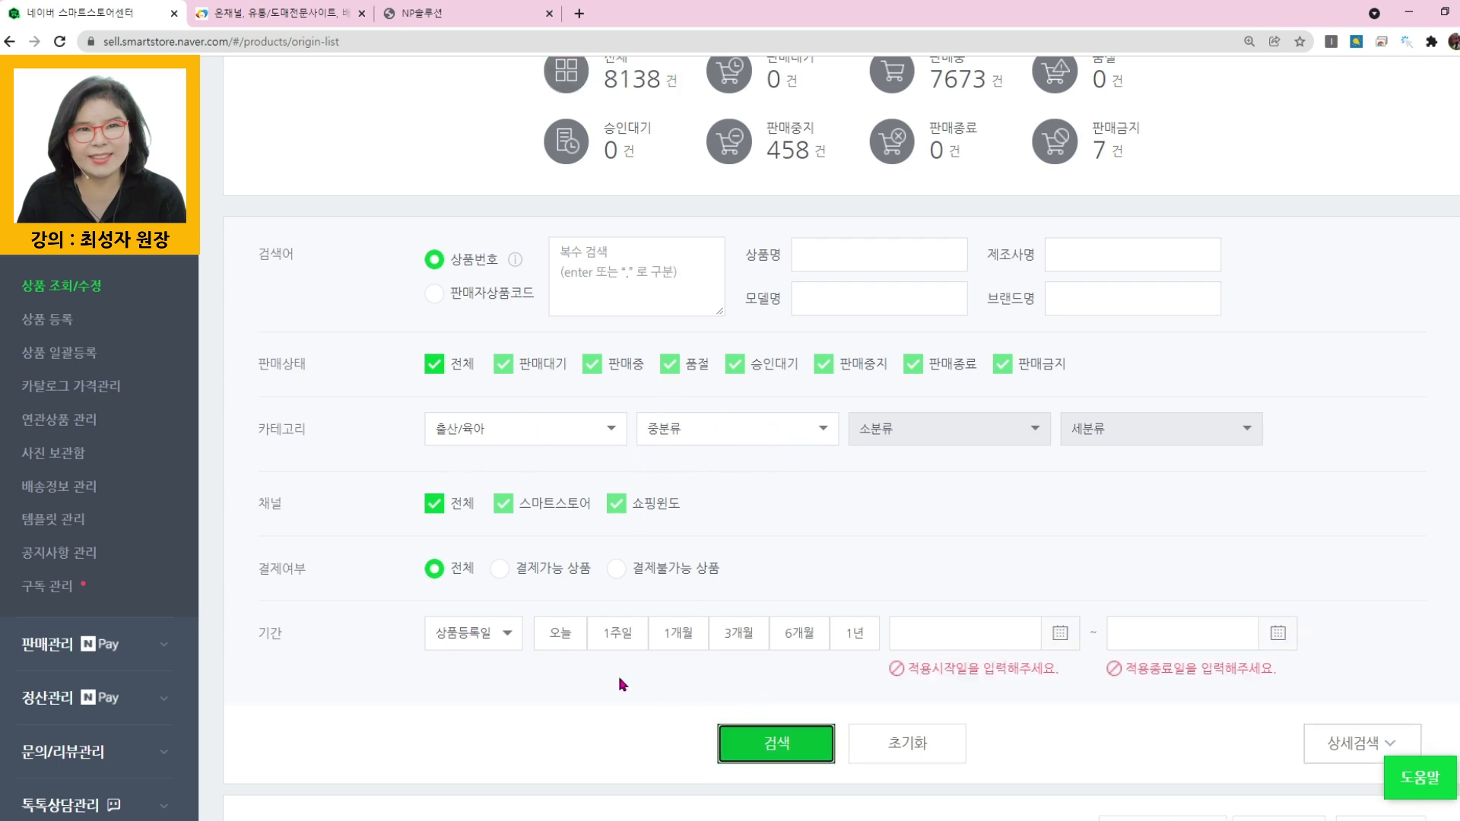
pyautogui.scroll(-6, 320, 351)
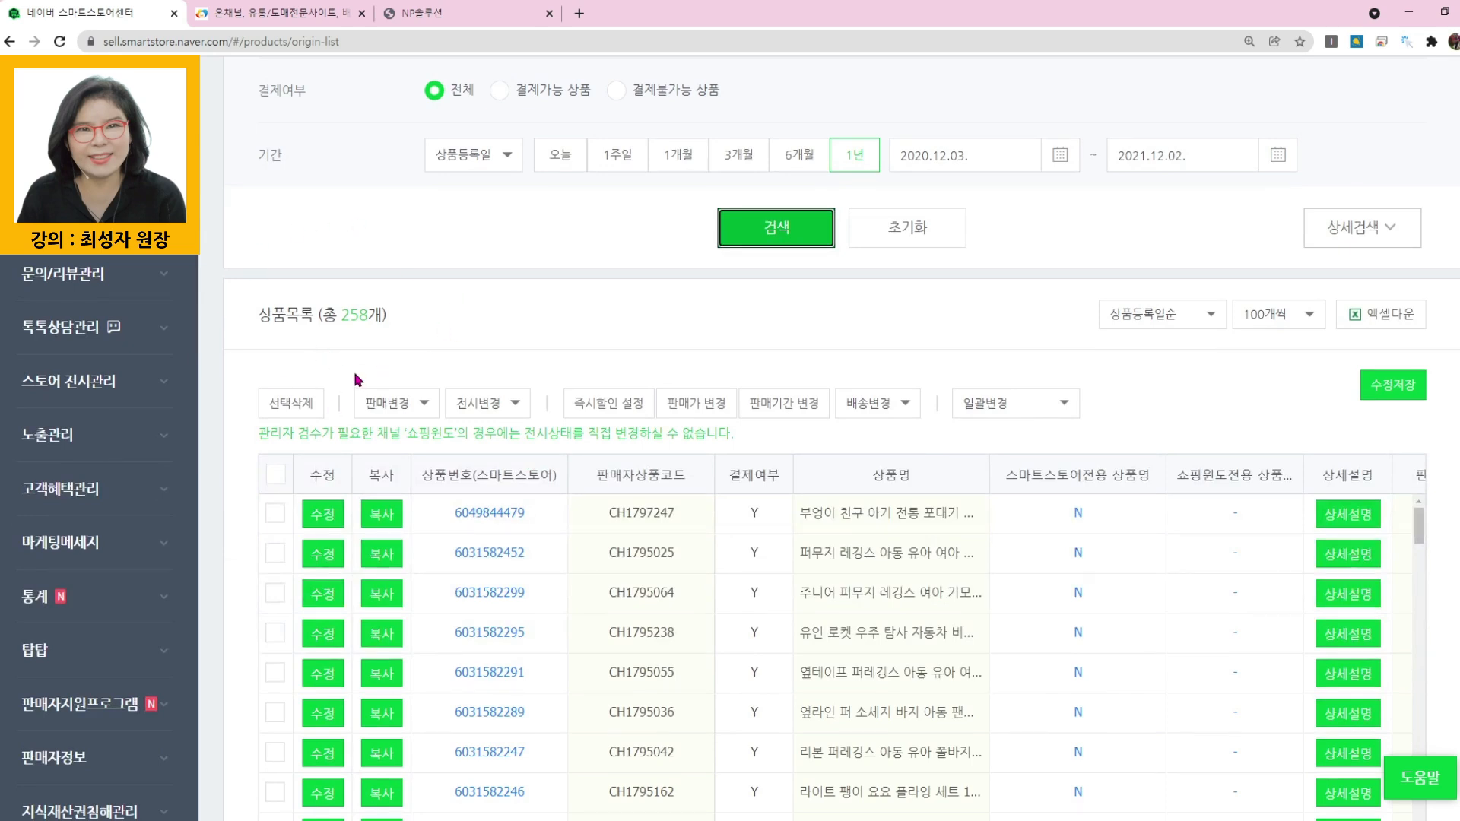
# - Show 1000 products per page, select all the 출산/육아 results and delete them, accepting the deletion
pyautogui.click(1309, 323)
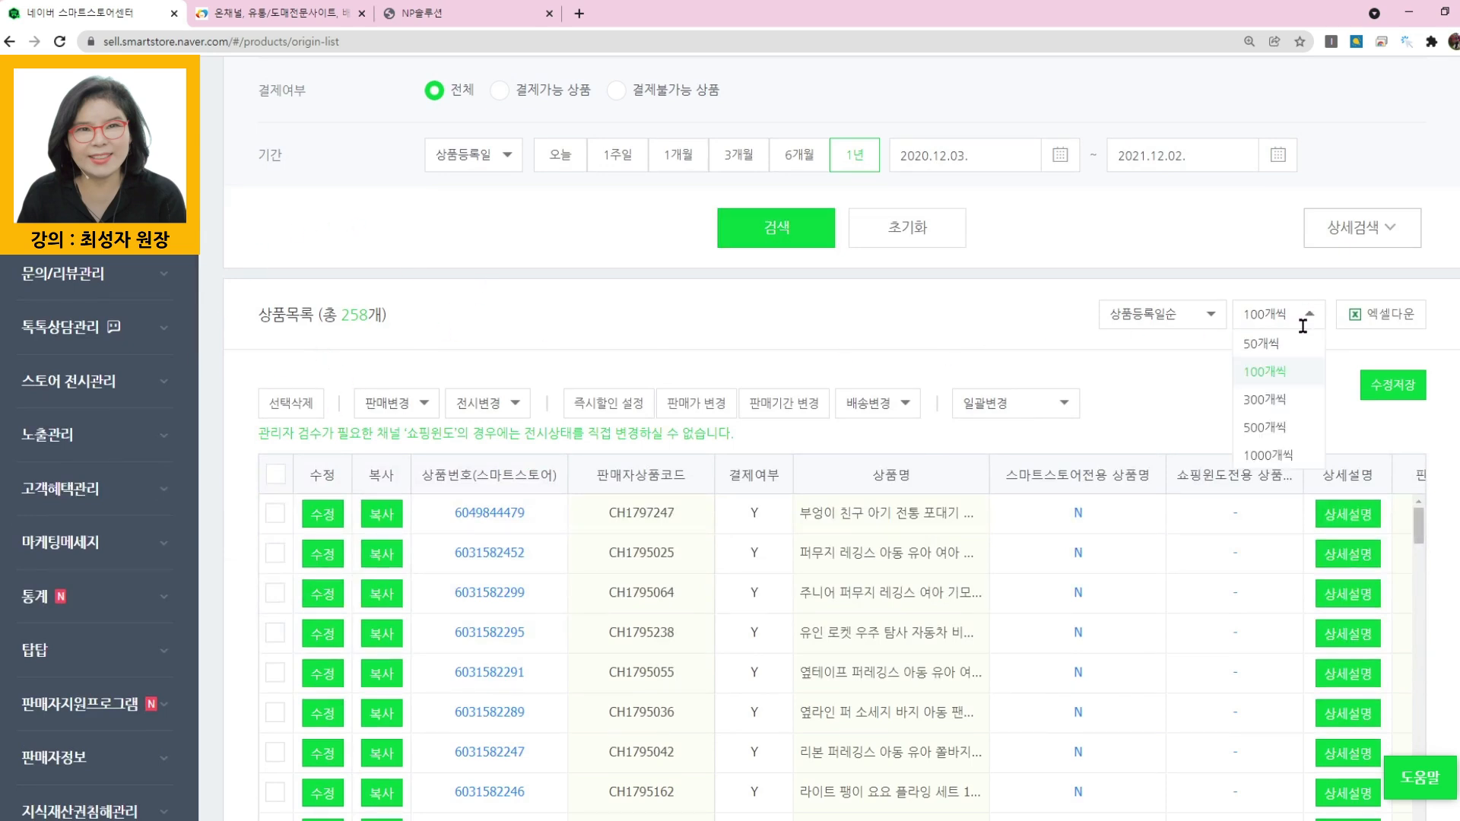
pyautogui.click(1296, 459)
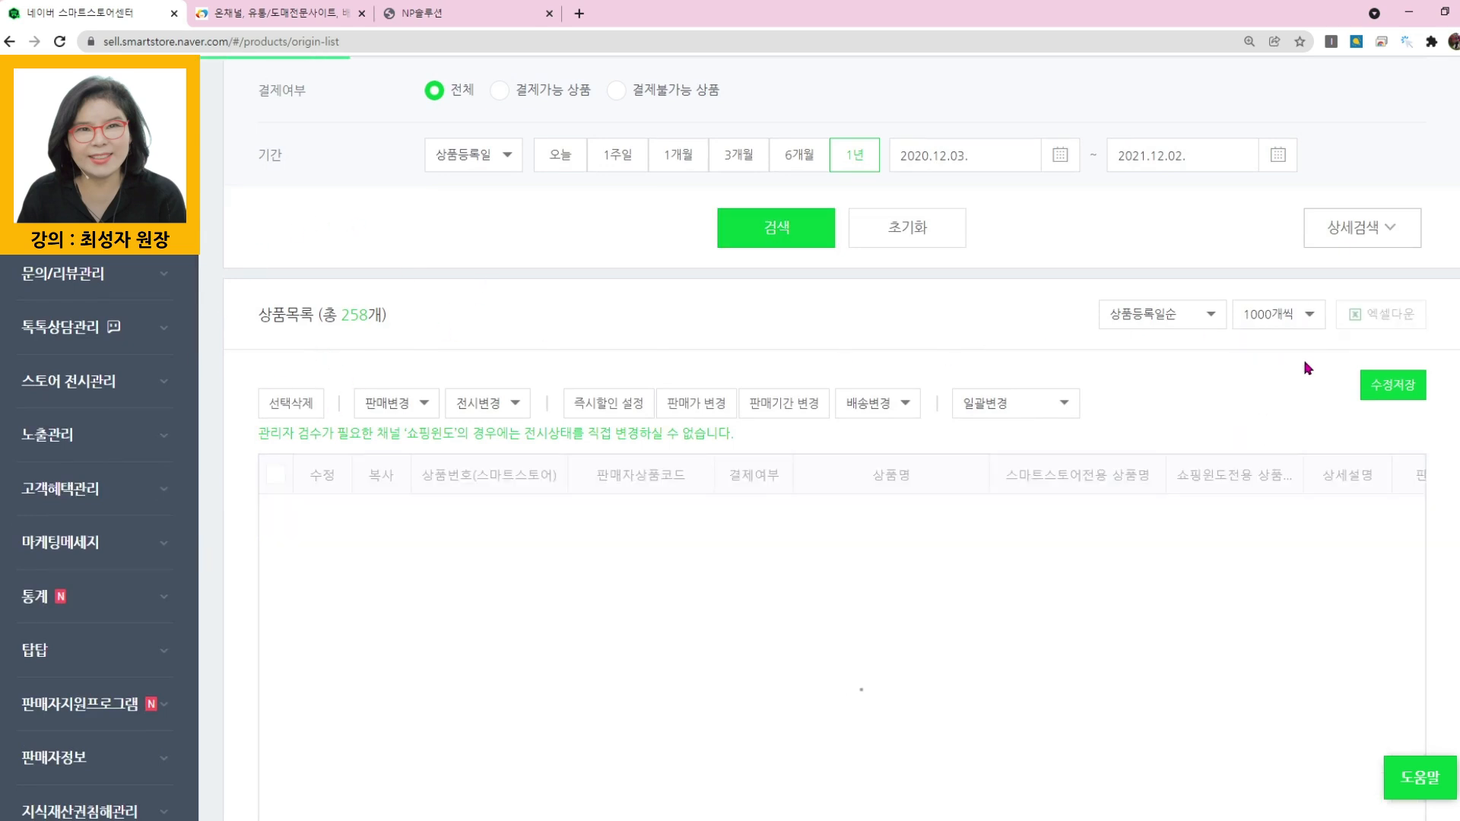
pyautogui.click(278, 478)
pyautogui.scroll(-15, 955, 564)
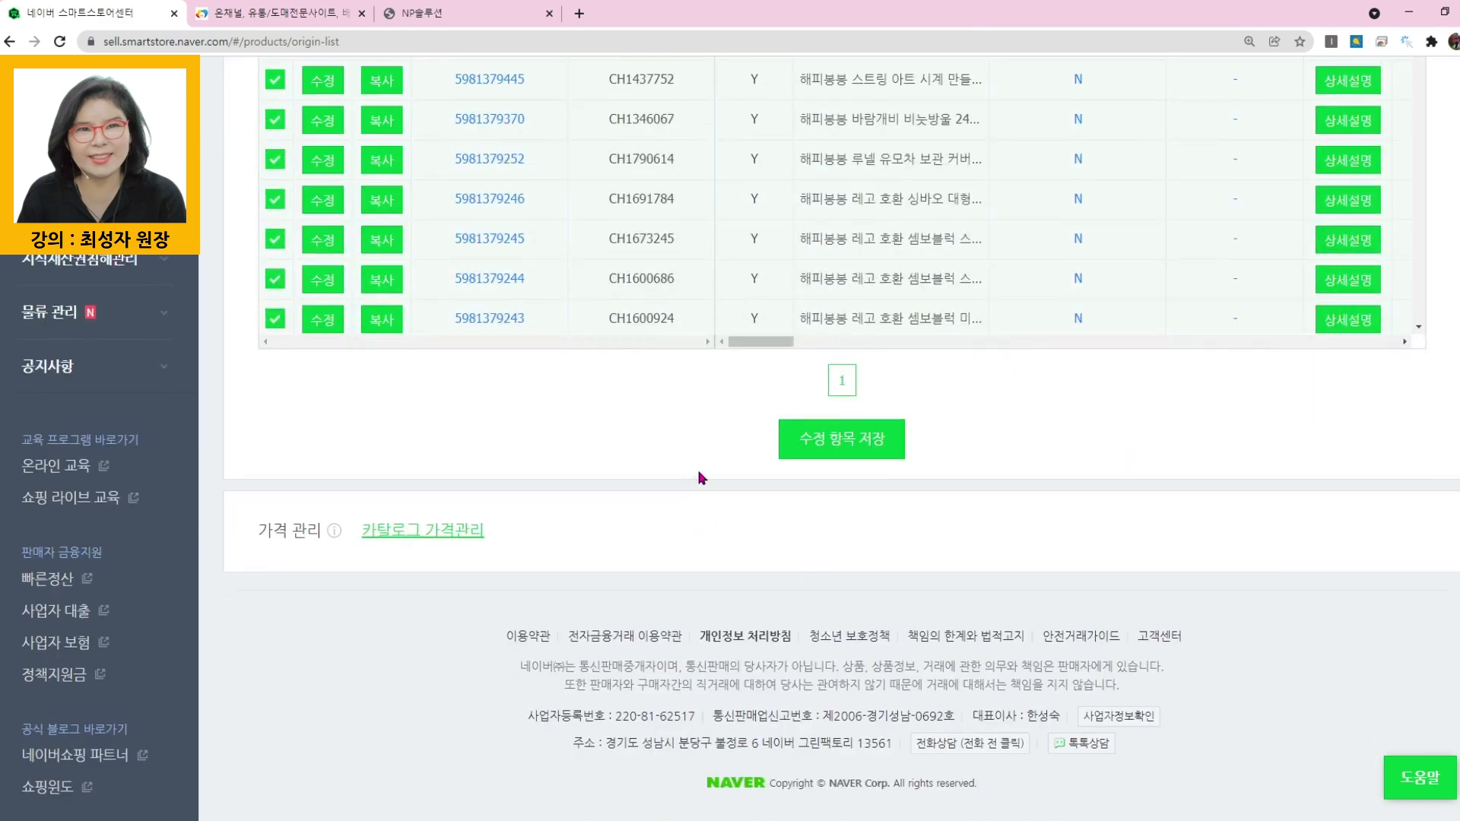
pyautogui.scroll(6, 855, 345)
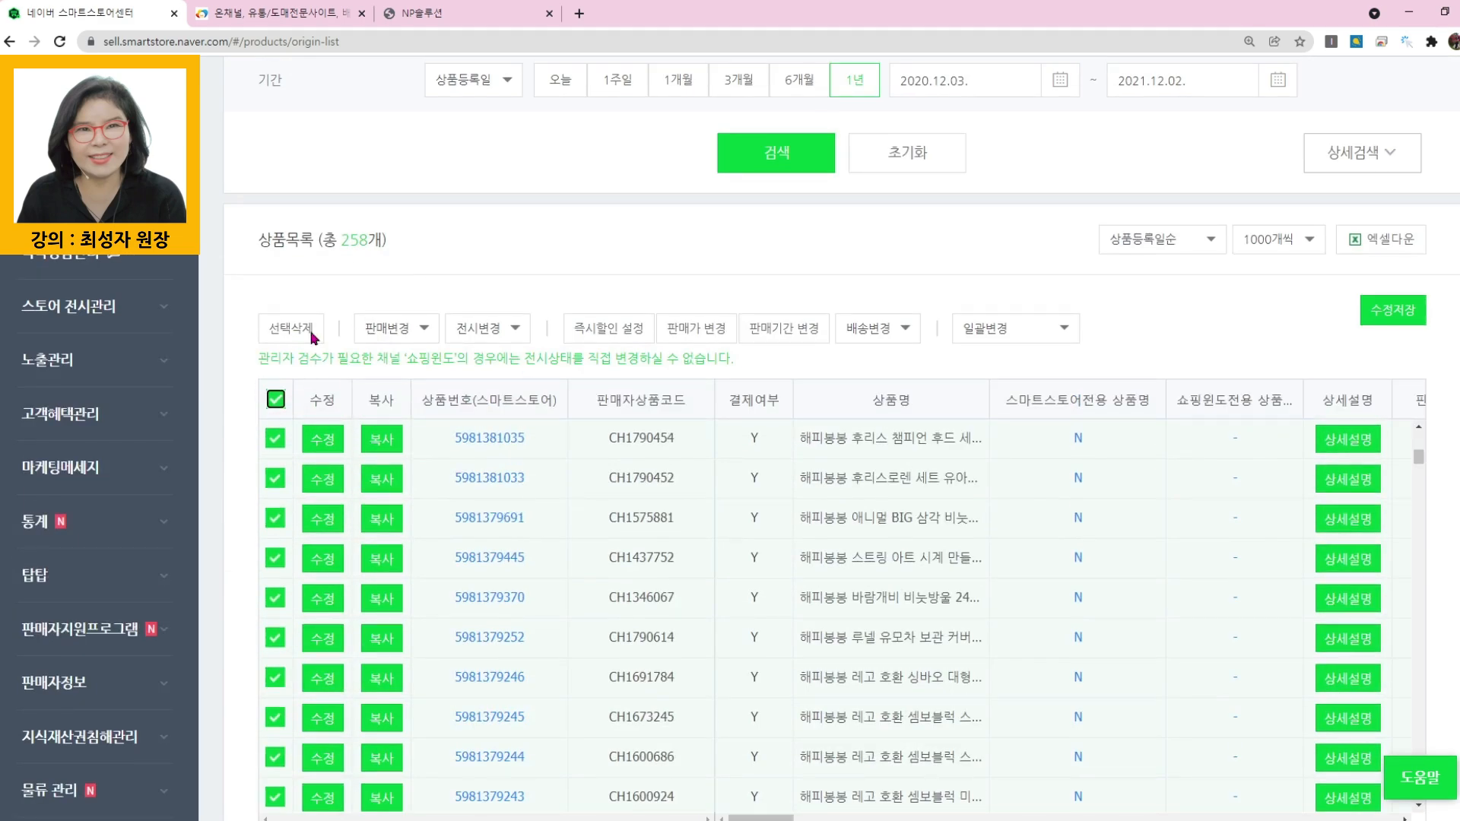
pyautogui.click(290, 328)
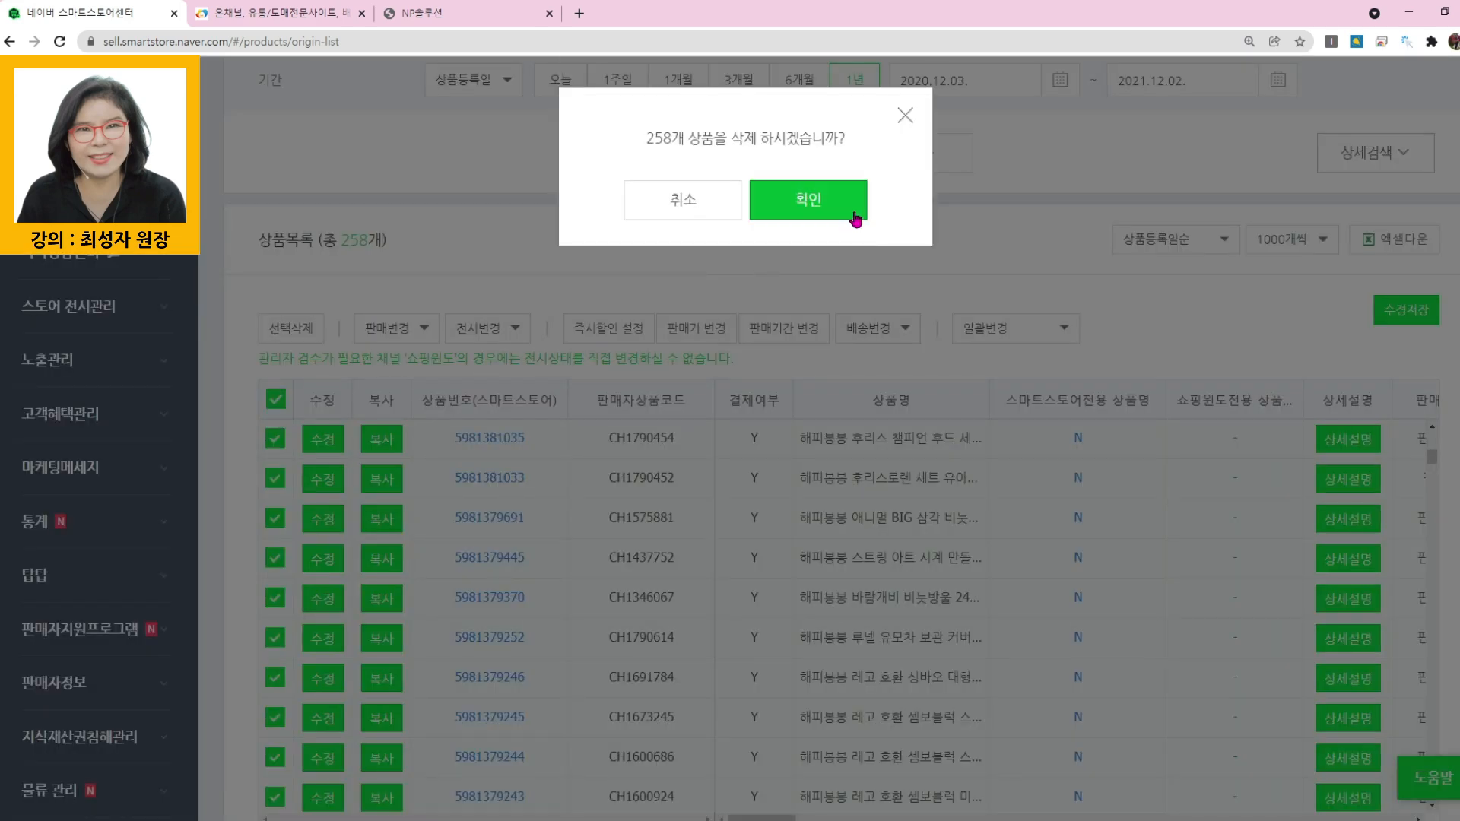
pyautogui.click(838, 210)
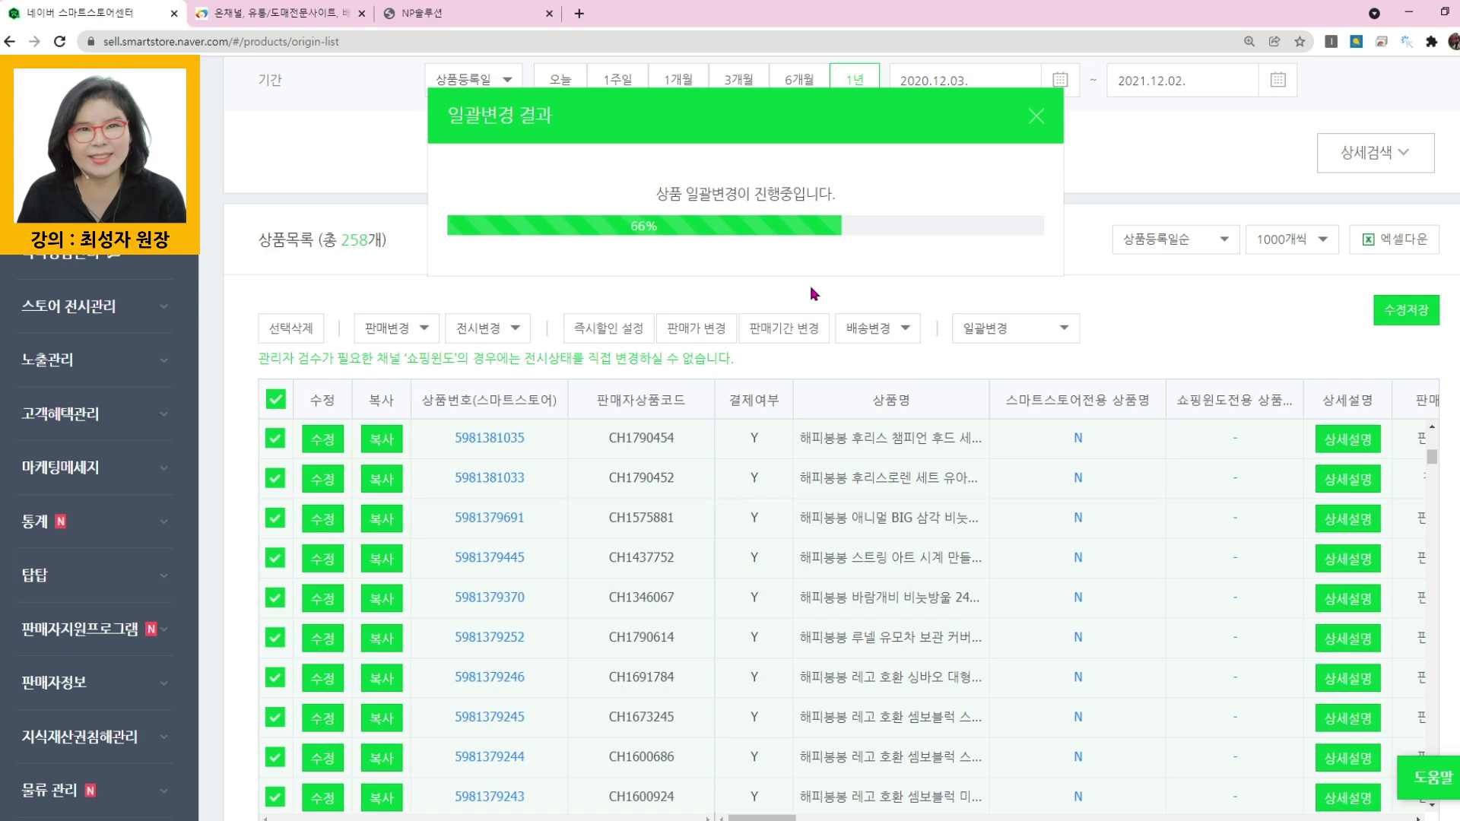
pyautogui.click(1030, 116)
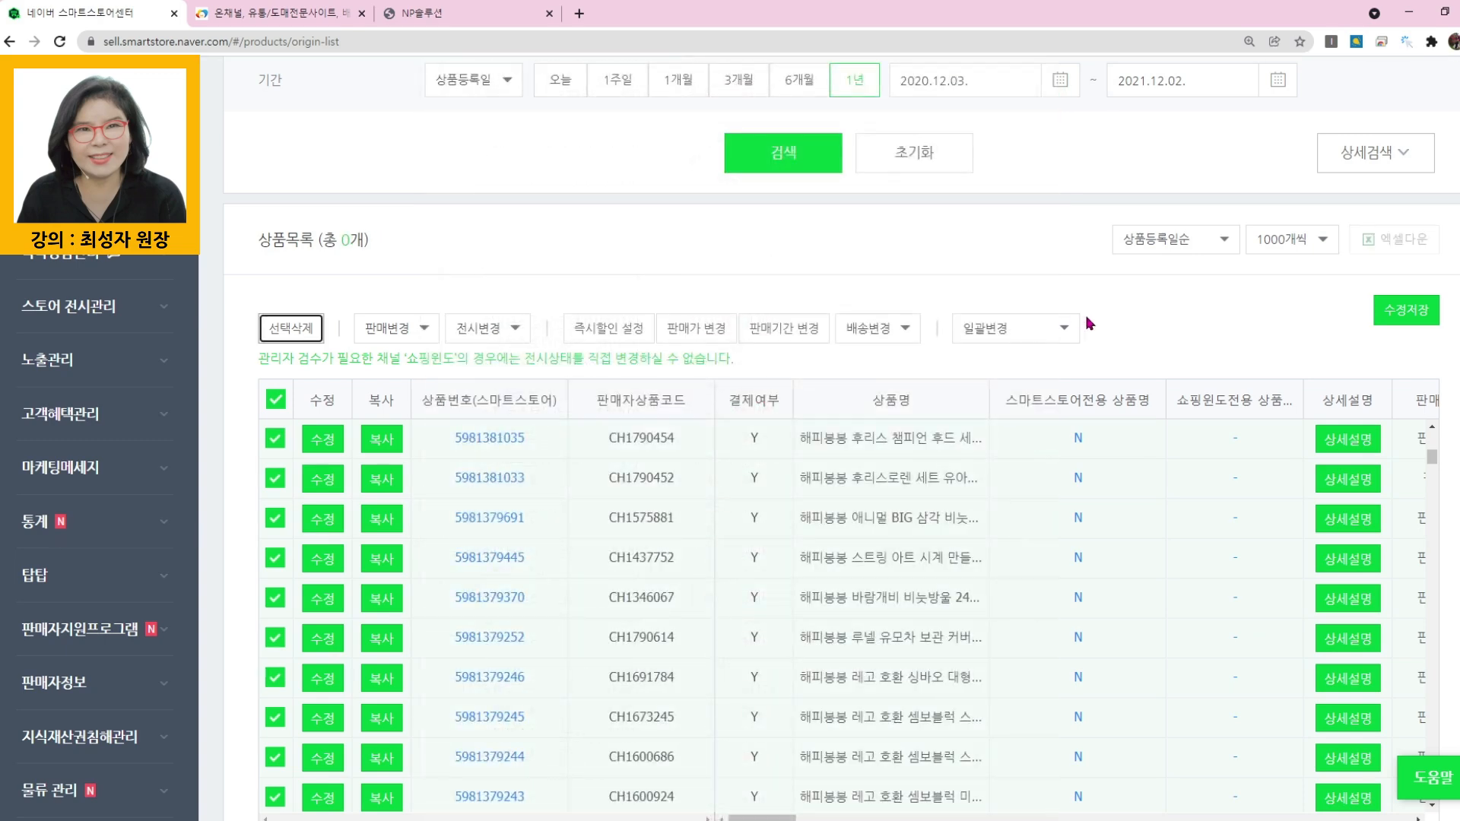
# - Search the product list for the category 디지털/가전 > 휴대폰액세서리 > 휴대폰케이스
pyautogui.scroll(2, 1139, 318)
pyautogui.scroll(6, 1139, 318)
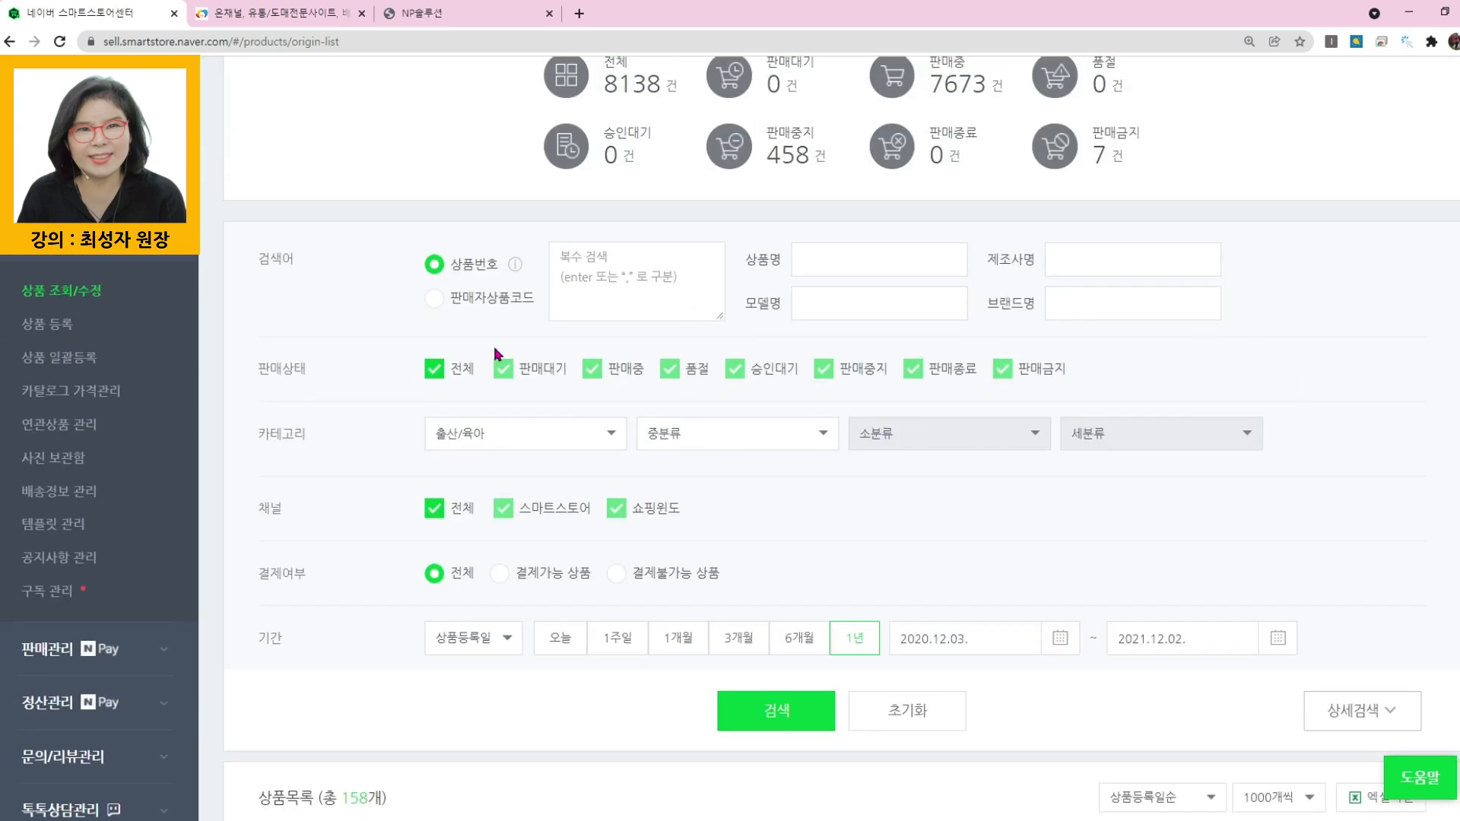
pyautogui.click(545, 433)
pyautogui.scroll(-1, 504, 622)
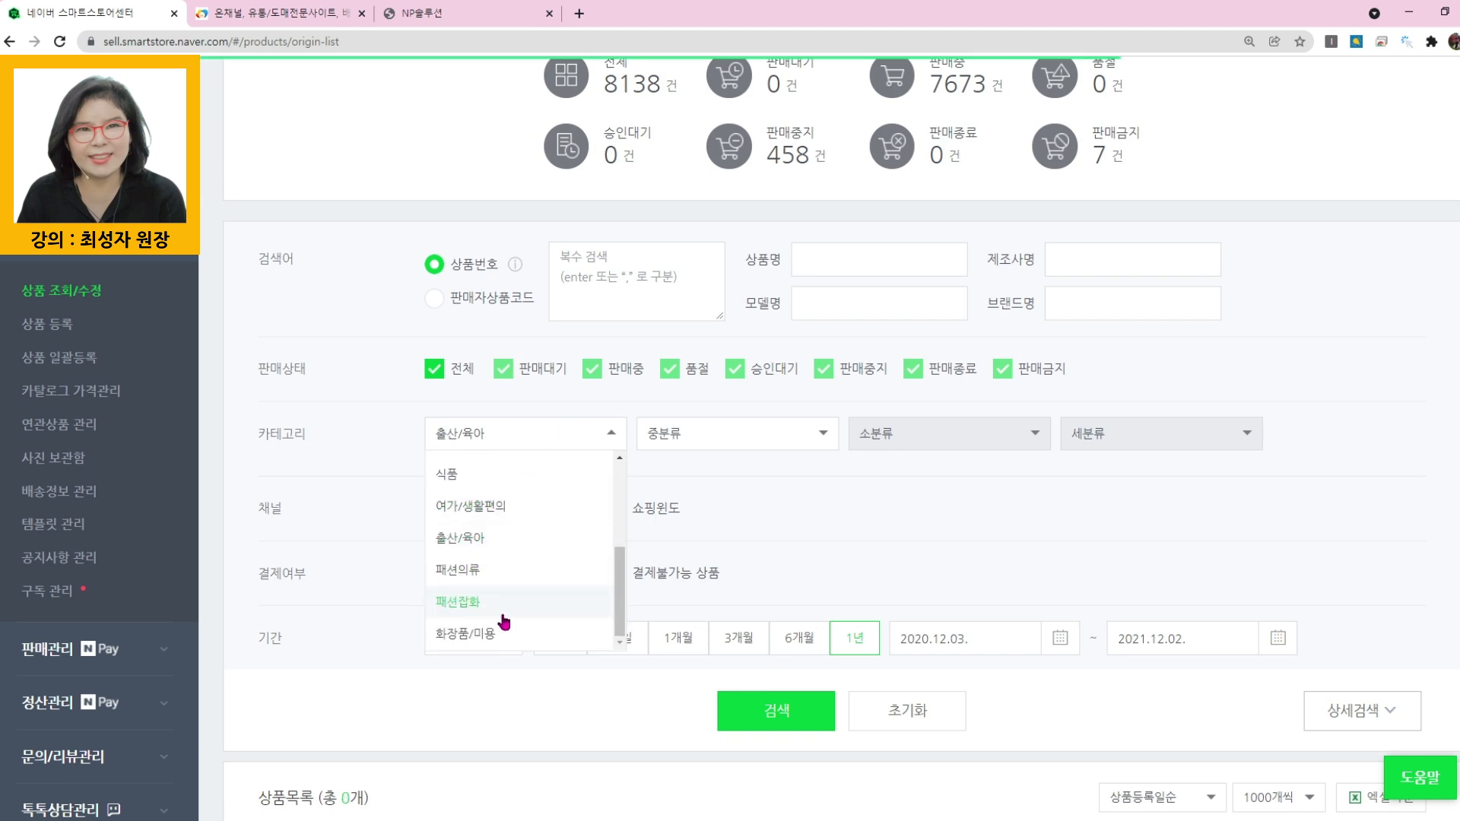
pyautogui.scroll(4, 487, 575)
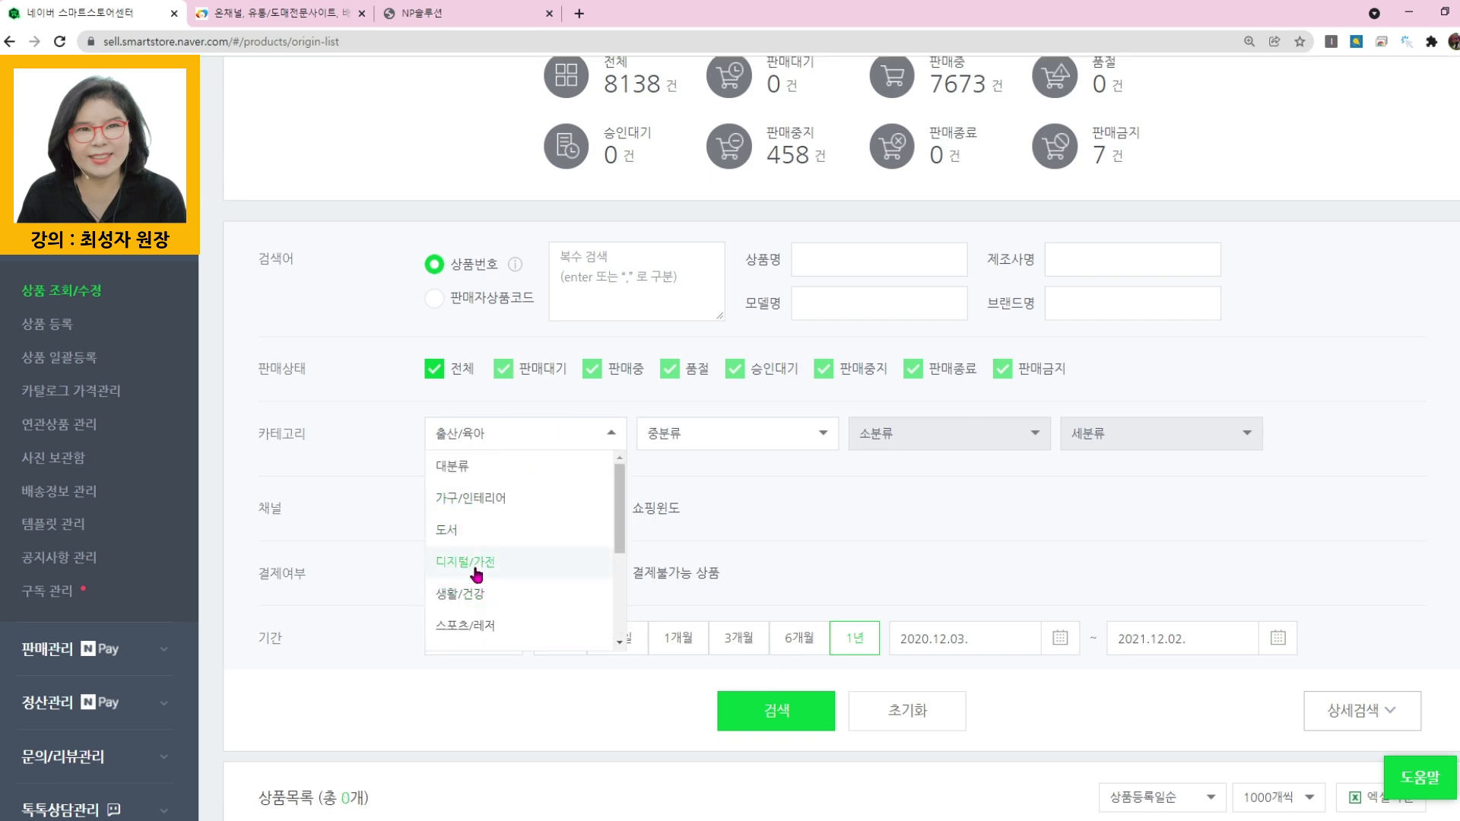
pyautogui.click(477, 575)
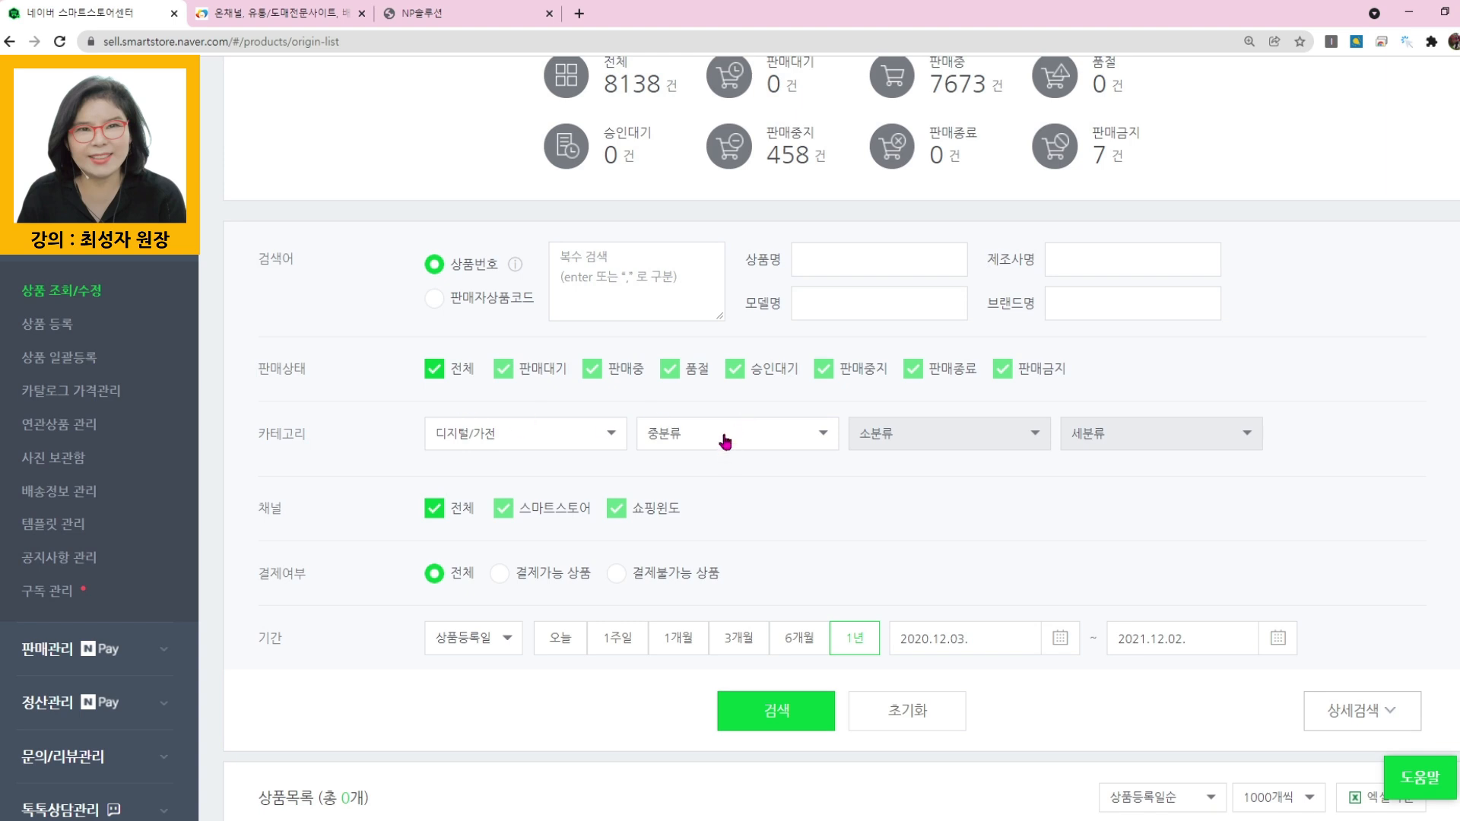
pyautogui.click(726, 442)
pyautogui.scroll(-5, 704, 567)
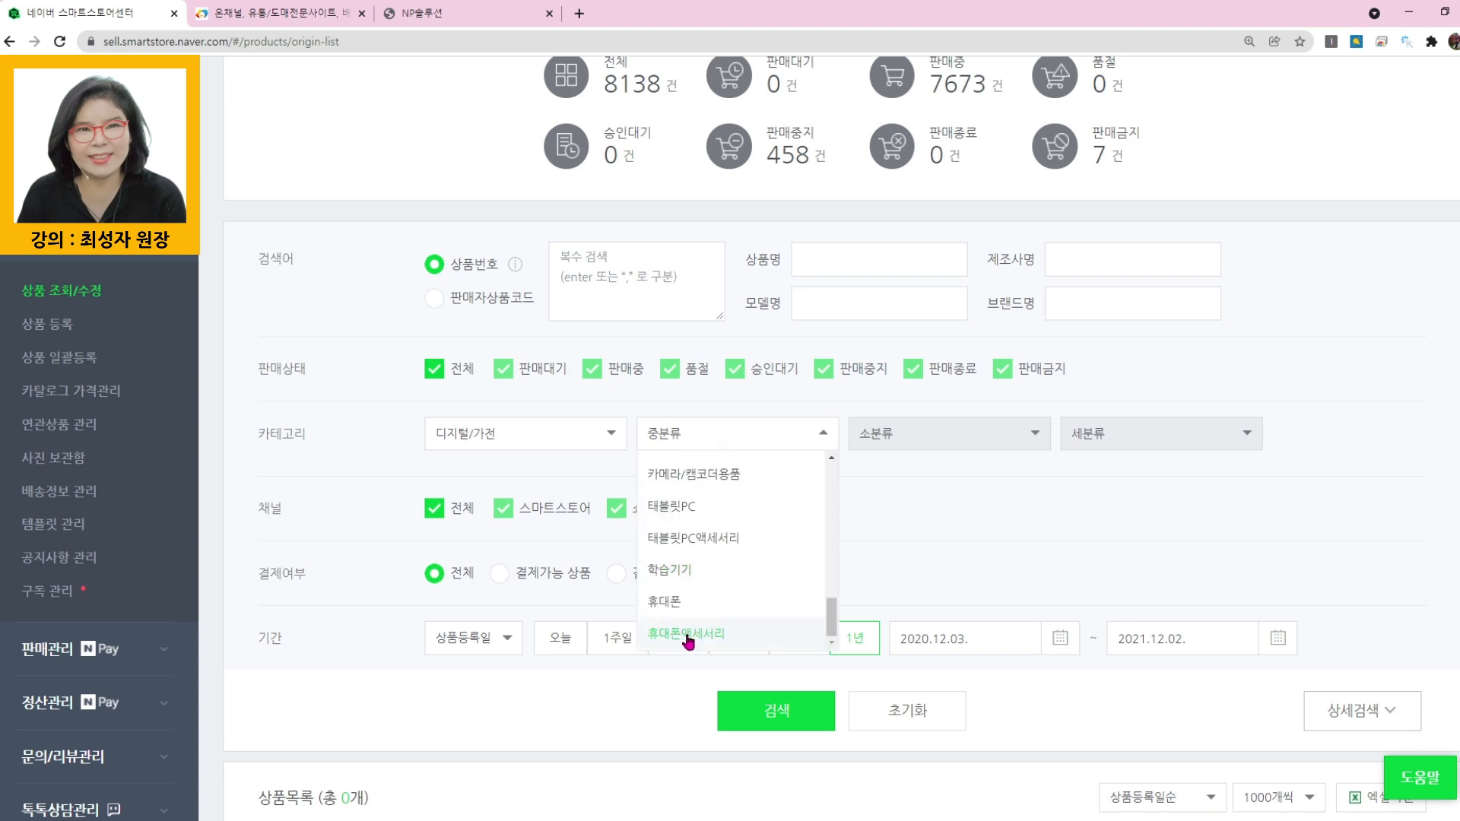
pyautogui.click(688, 635)
pyautogui.click(945, 430)
pyautogui.scroll(-3, 947, 559)
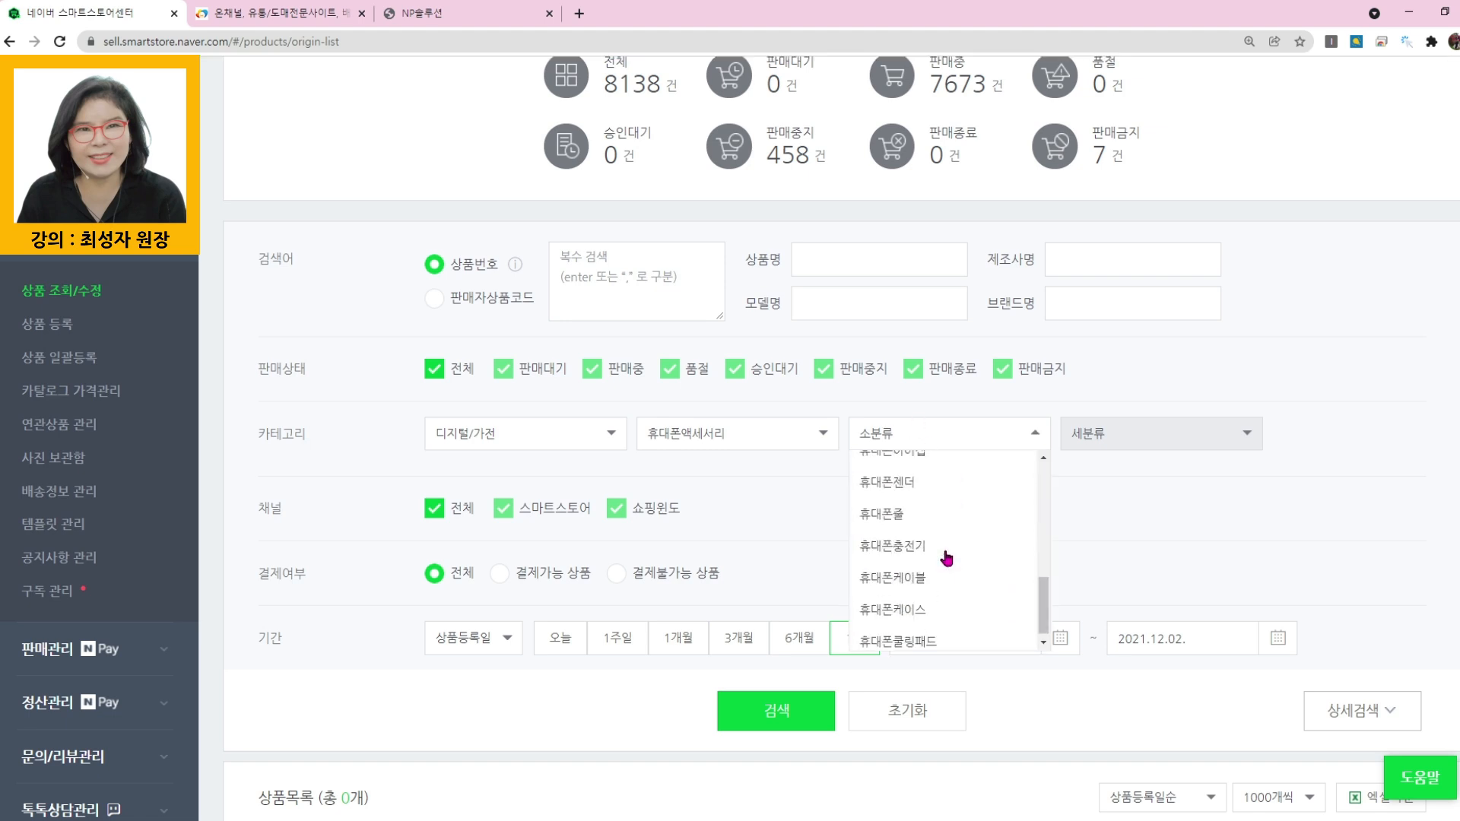
pyautogui.click(882, 602)
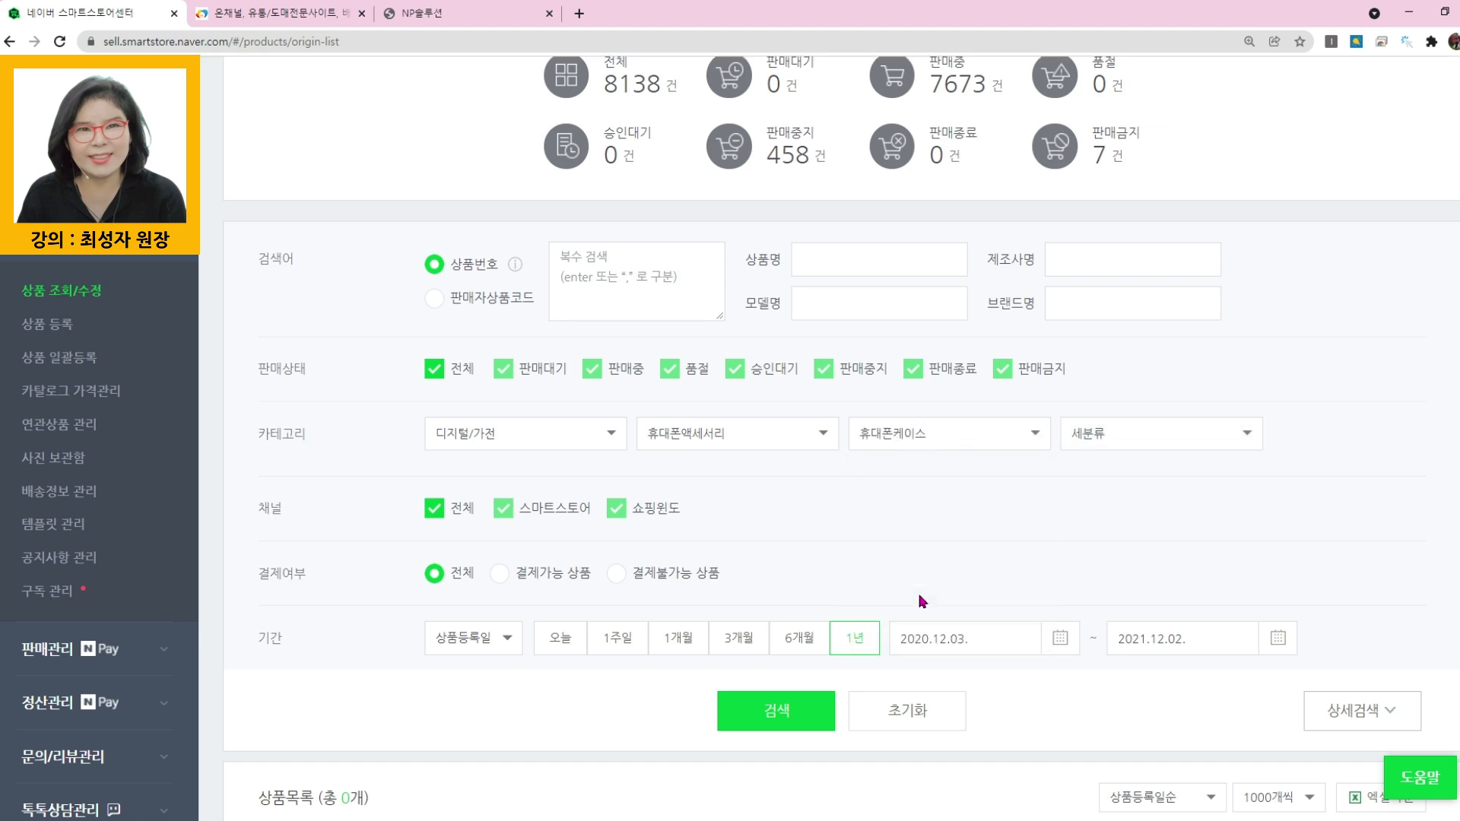
pyautogui.click(832, 698)
# - Select all the phone case products found and delete them, accepting the deletion and closing the results
pyautogui.scroll(-7, 732, 617)
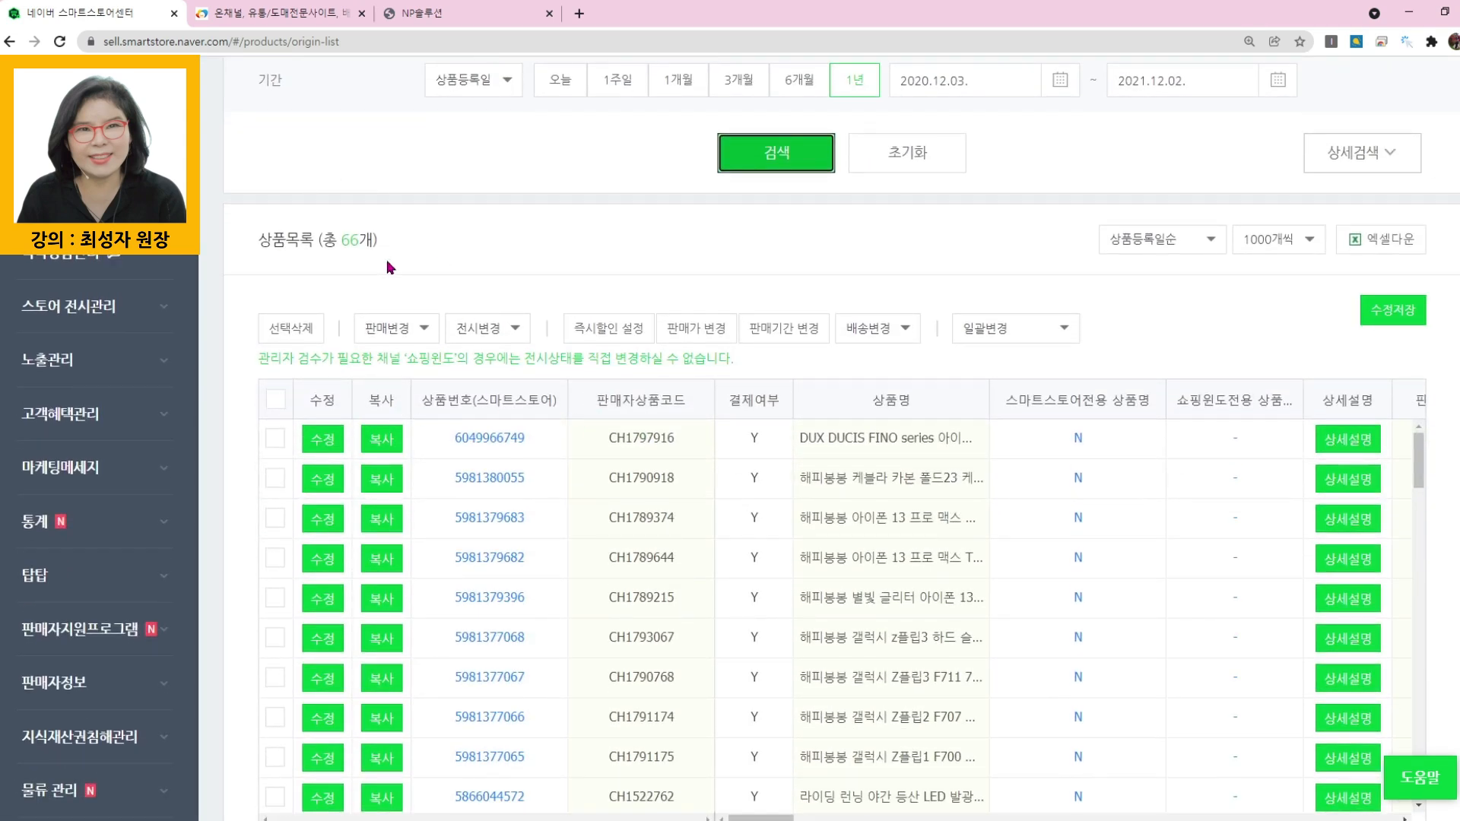
pyautogui.click(276, 401)
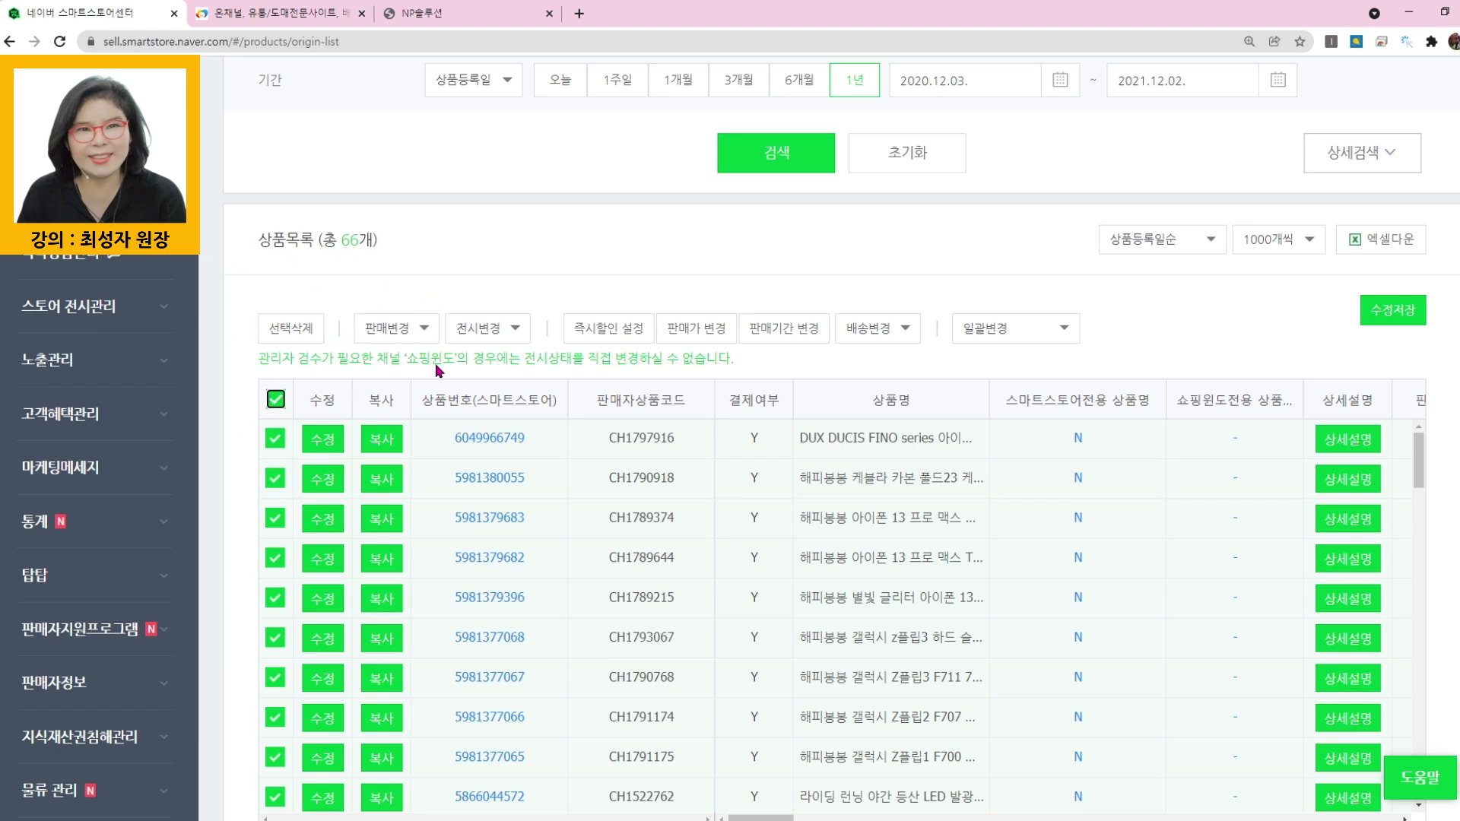
pyautogui.scroll(1, 472, 362)
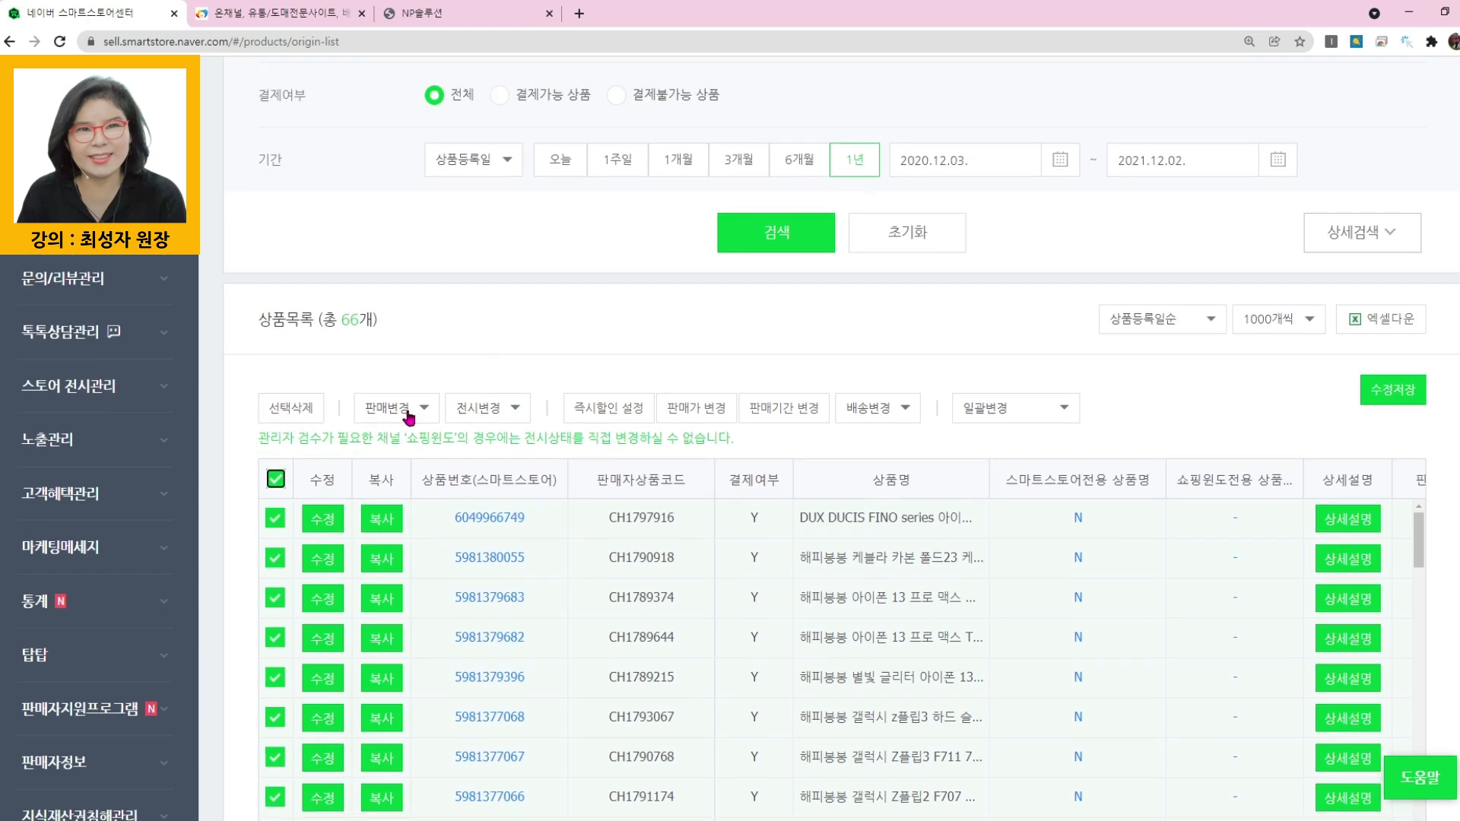
pyautogui.click(312, 414)
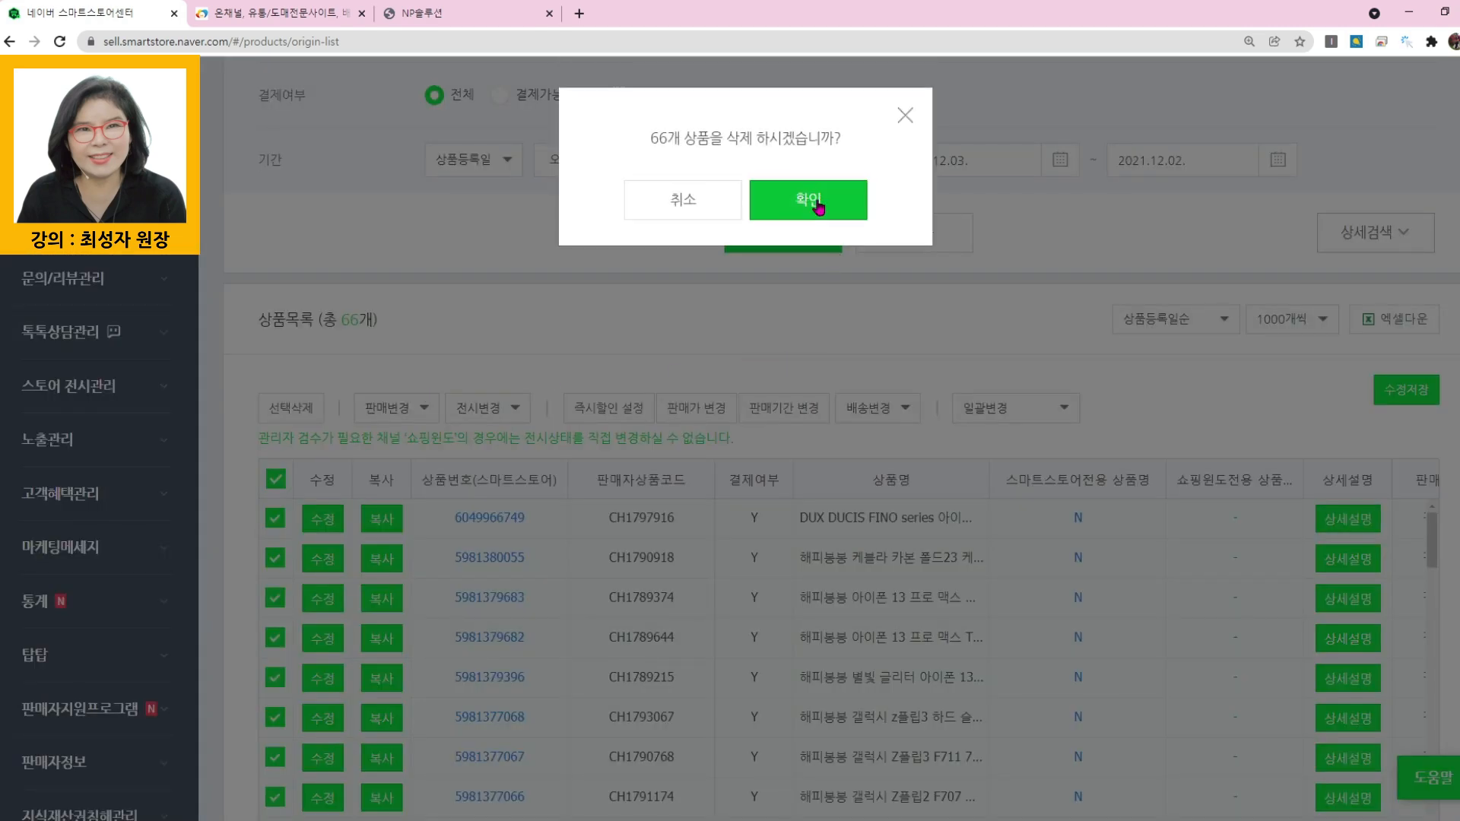
pyautogui.click(811, 201)
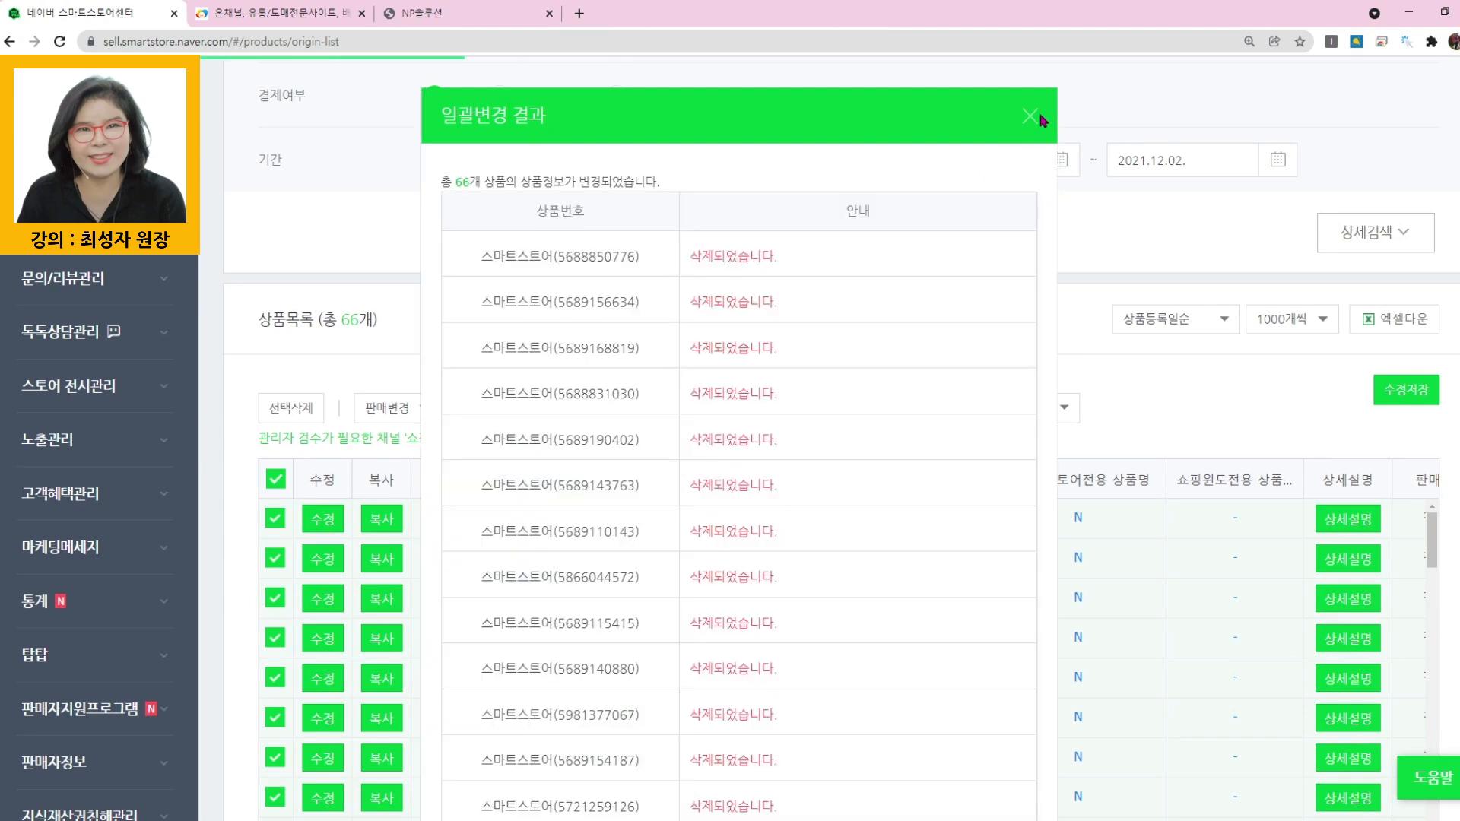
pyautogui.click(1031, 118)
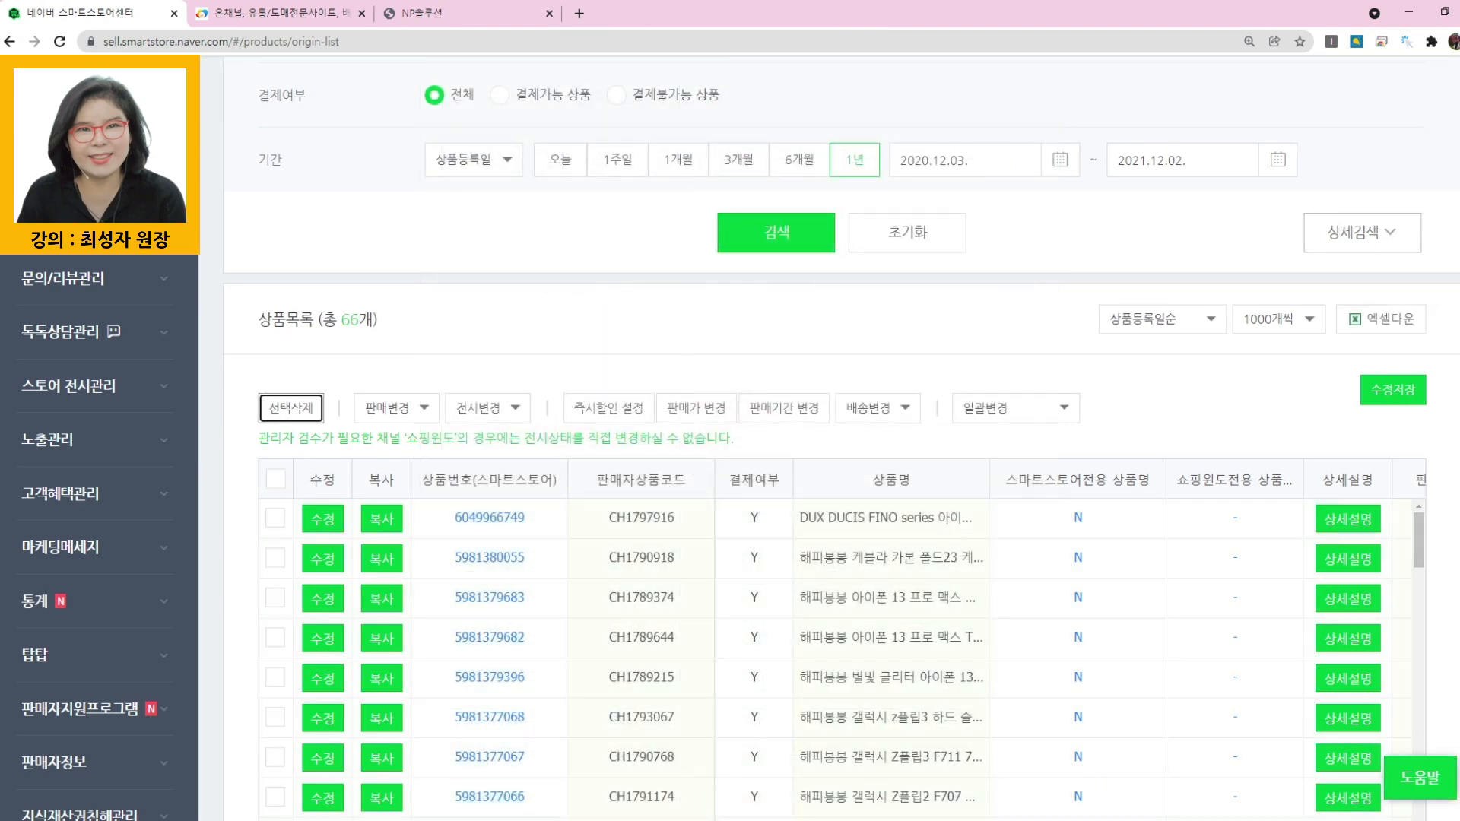
# - Review the guide image's third item on deleting never-clicked products and return to the Smart Store Center
pyautogui.click(760, 820)
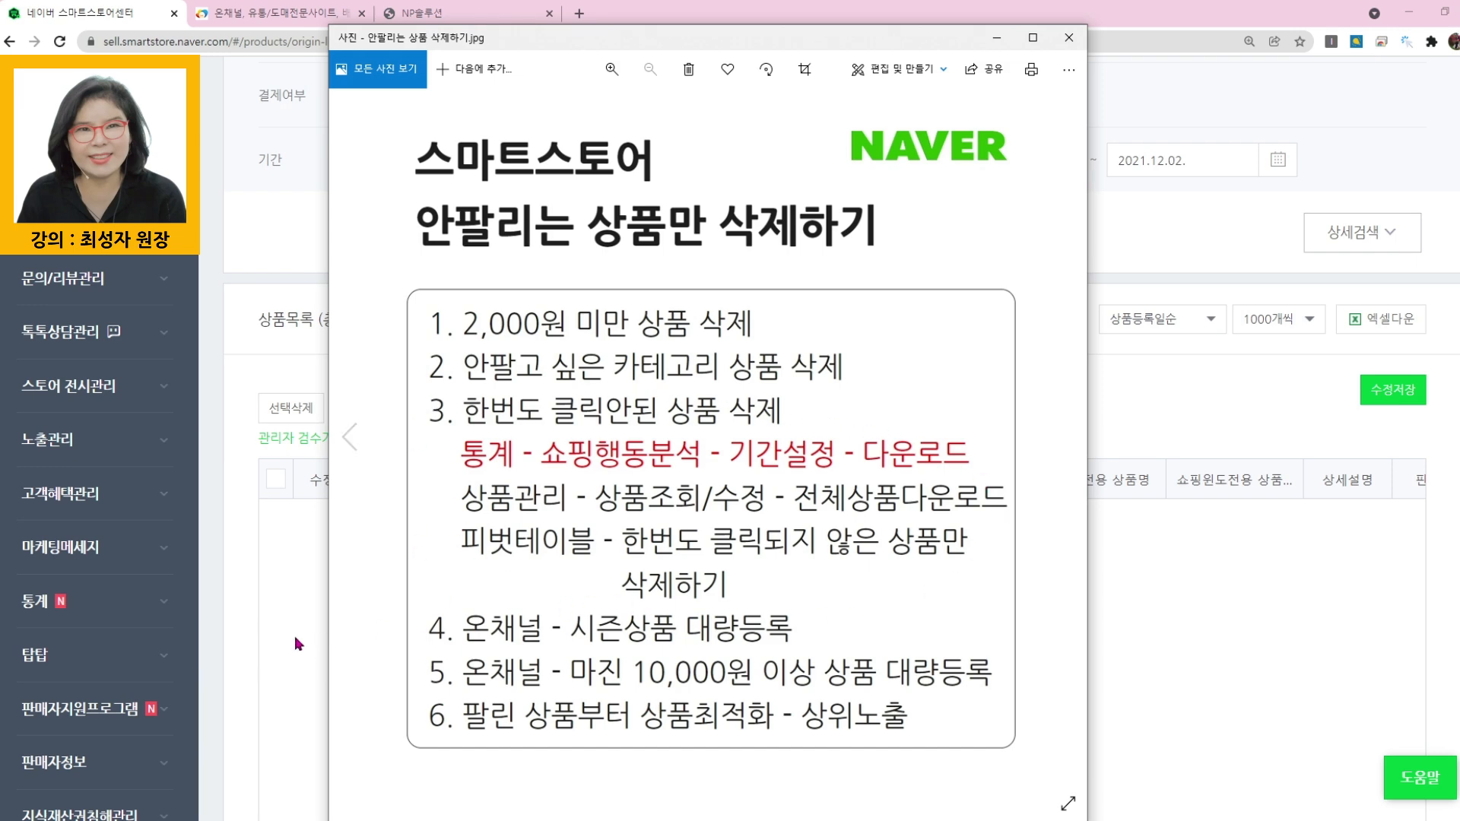
pyautogui.click(239, 601)
# - Open the shopping behaviour analysis (쇼핑행동분석) report from the store's statistics (통계)
pyautogui.scroll(3, 280, 596)
pyautogui.scroll(2, 498, 355)
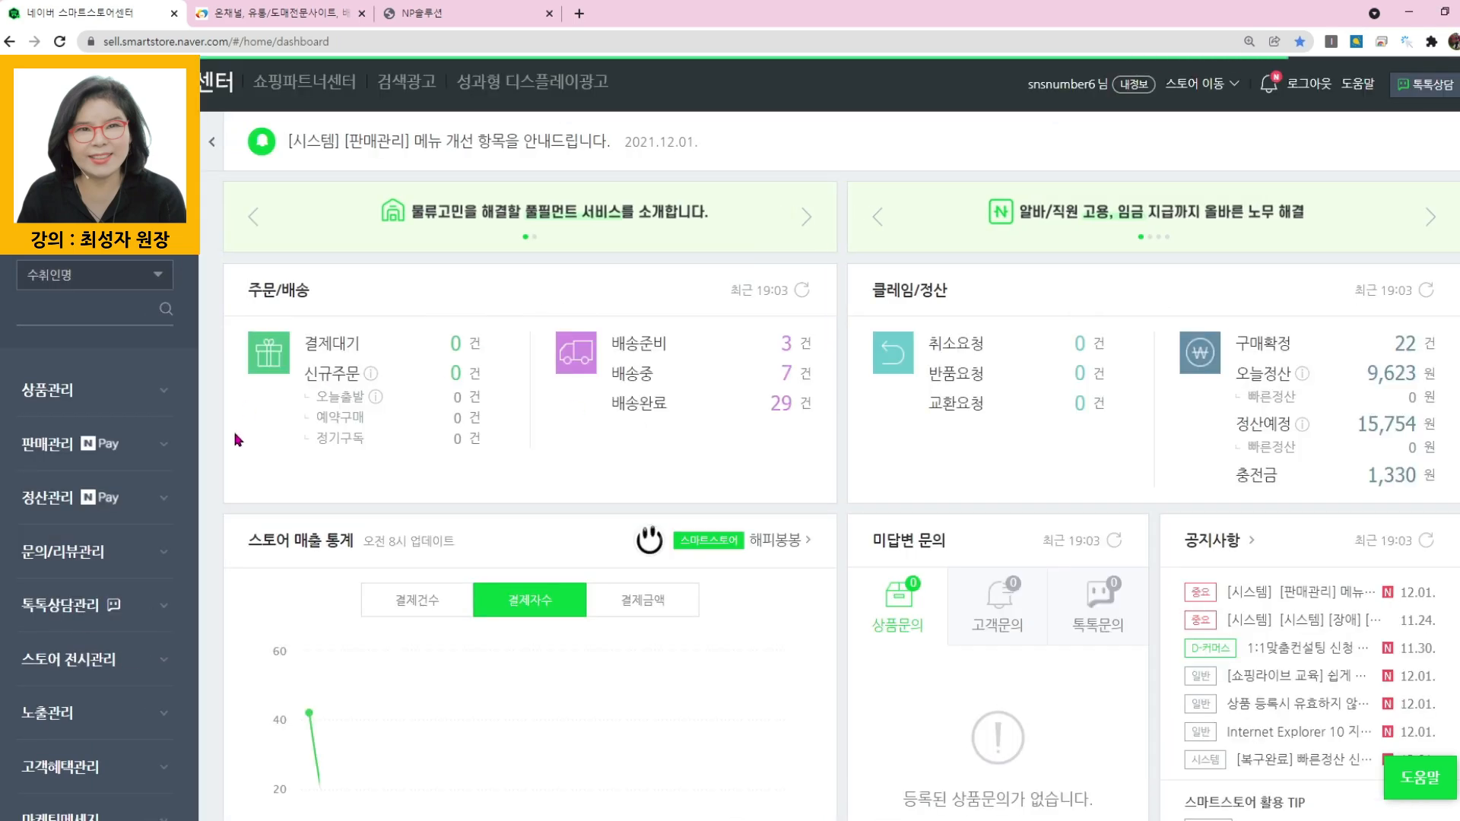
pyautogui.scroll(-3, 177, 536)
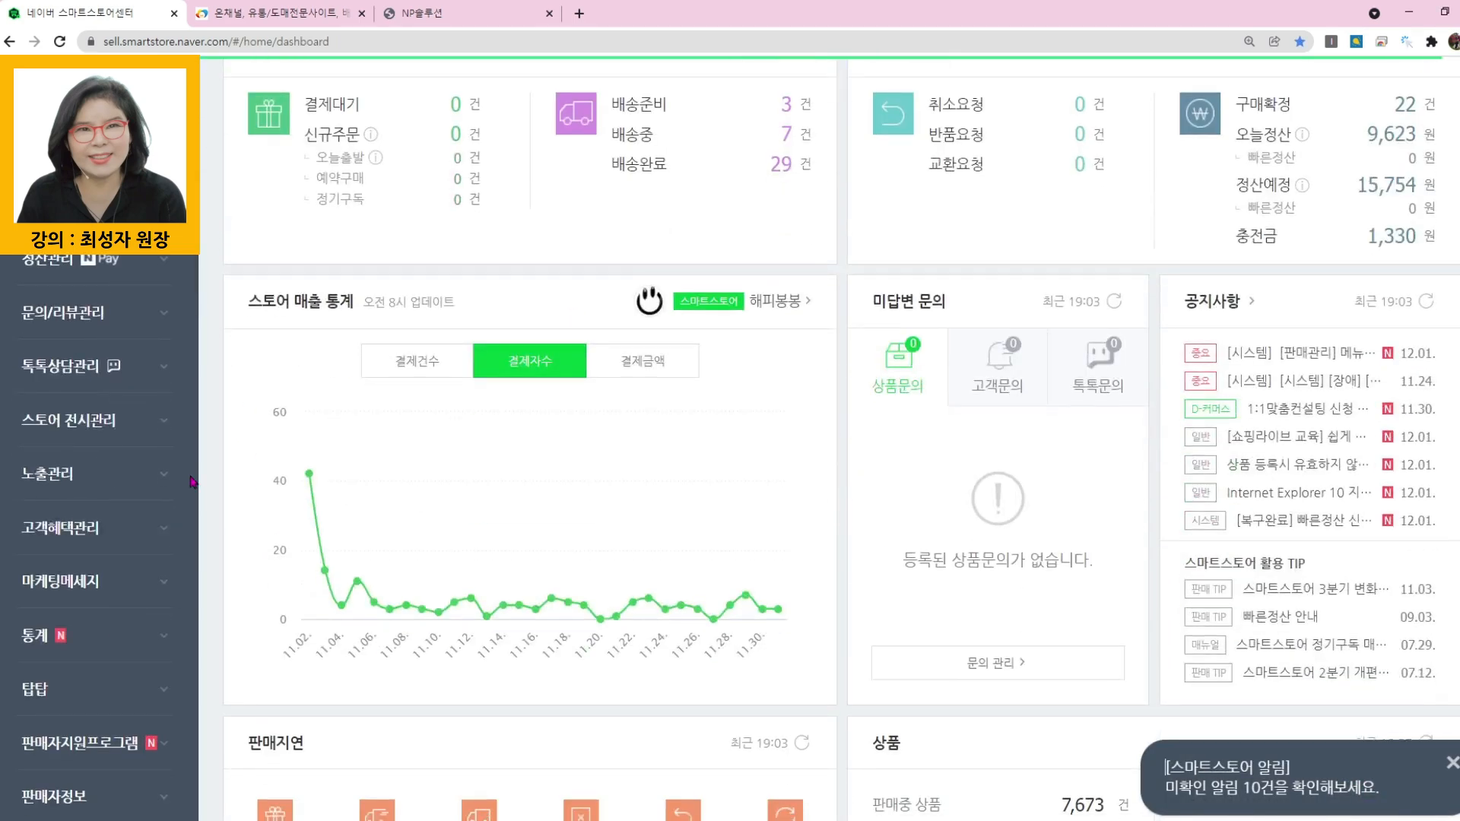
pyautogui.scroll(-3, 80, 509)
pyautogui.click(38, 397)
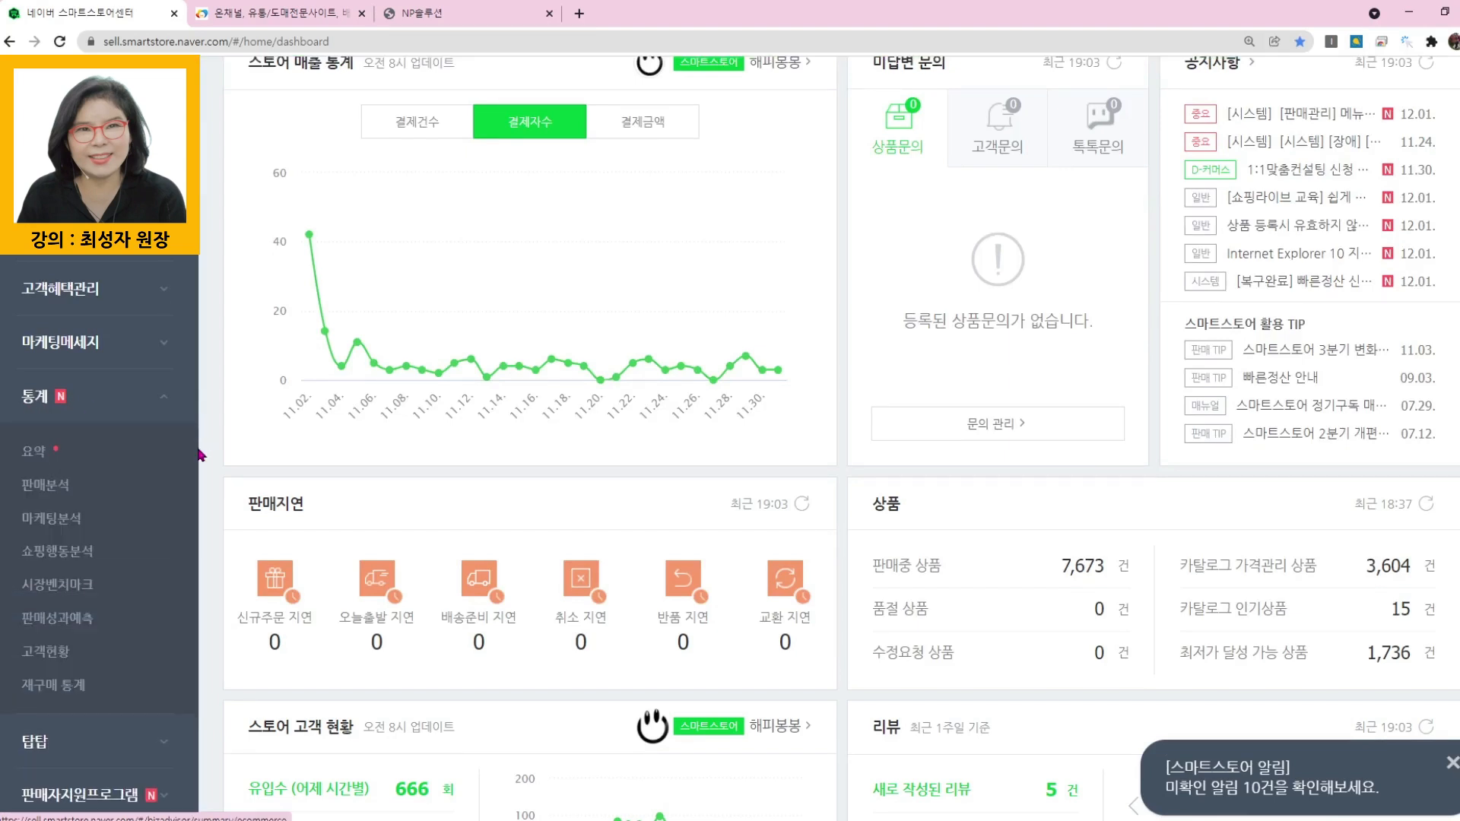
pyautogui.click(104, 551)
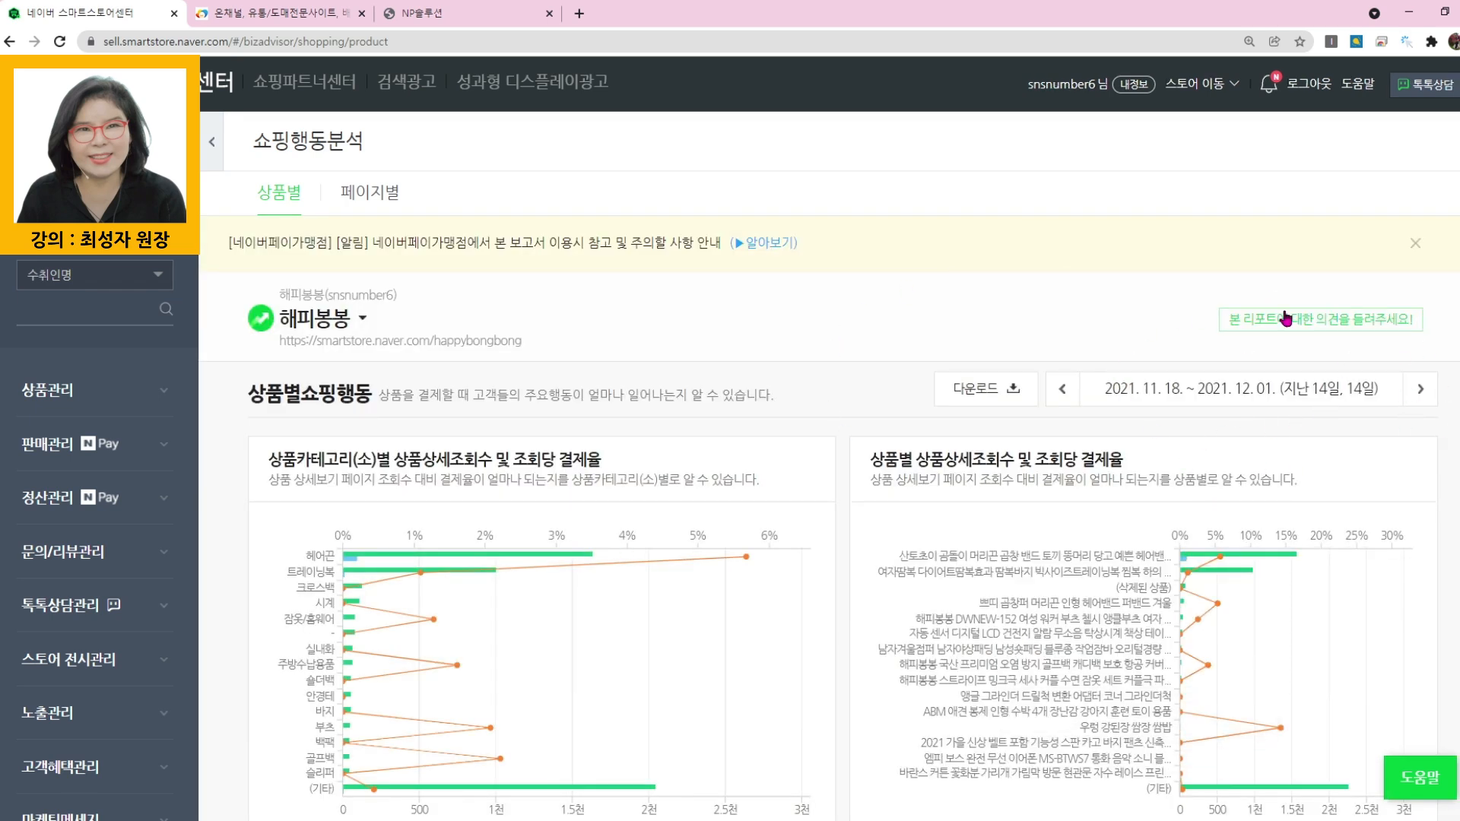
# - Set the shopping behaviour report period to 2020.06.01 ~ 2020.08.31 and apply it
pyautogui.click(1247, 390)
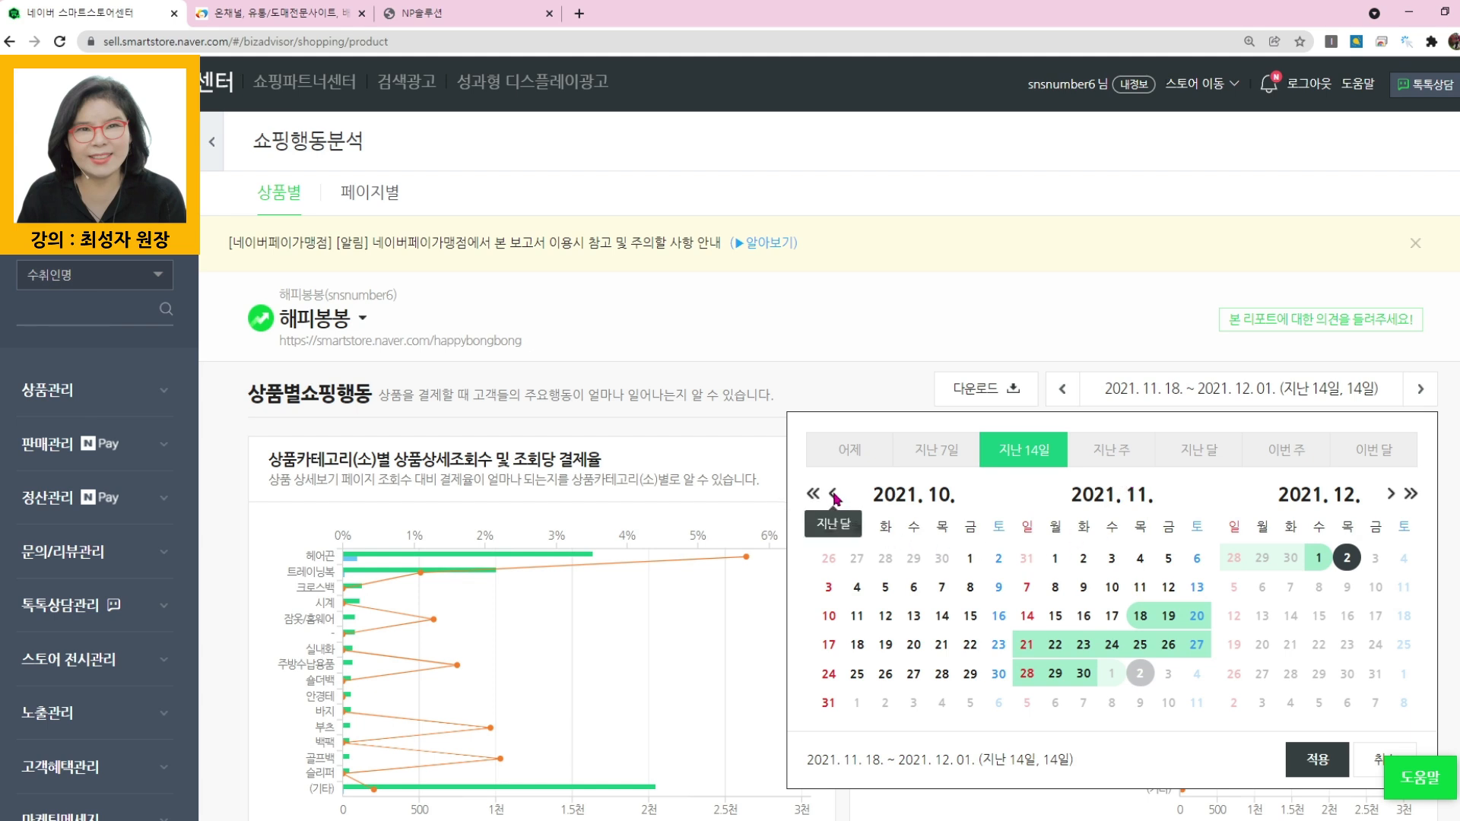
pyautogui.click(833, 495)
pyautogui.click(833, 495)
pyautogui.click(833, 495)
pyautogui.click(833, 495)
pyautogui.click(833, 495)
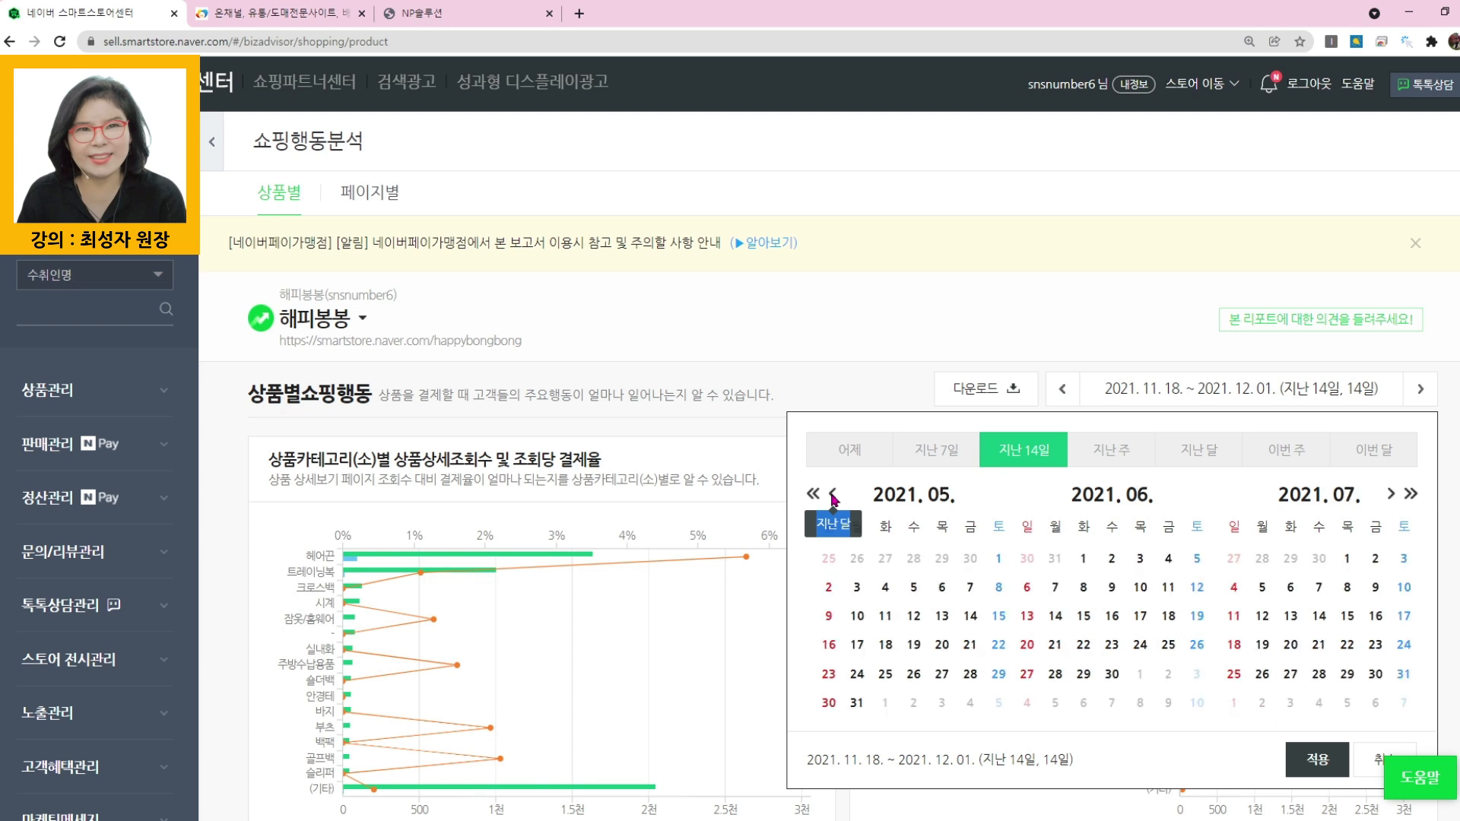
pyautogui.click(833, 495)
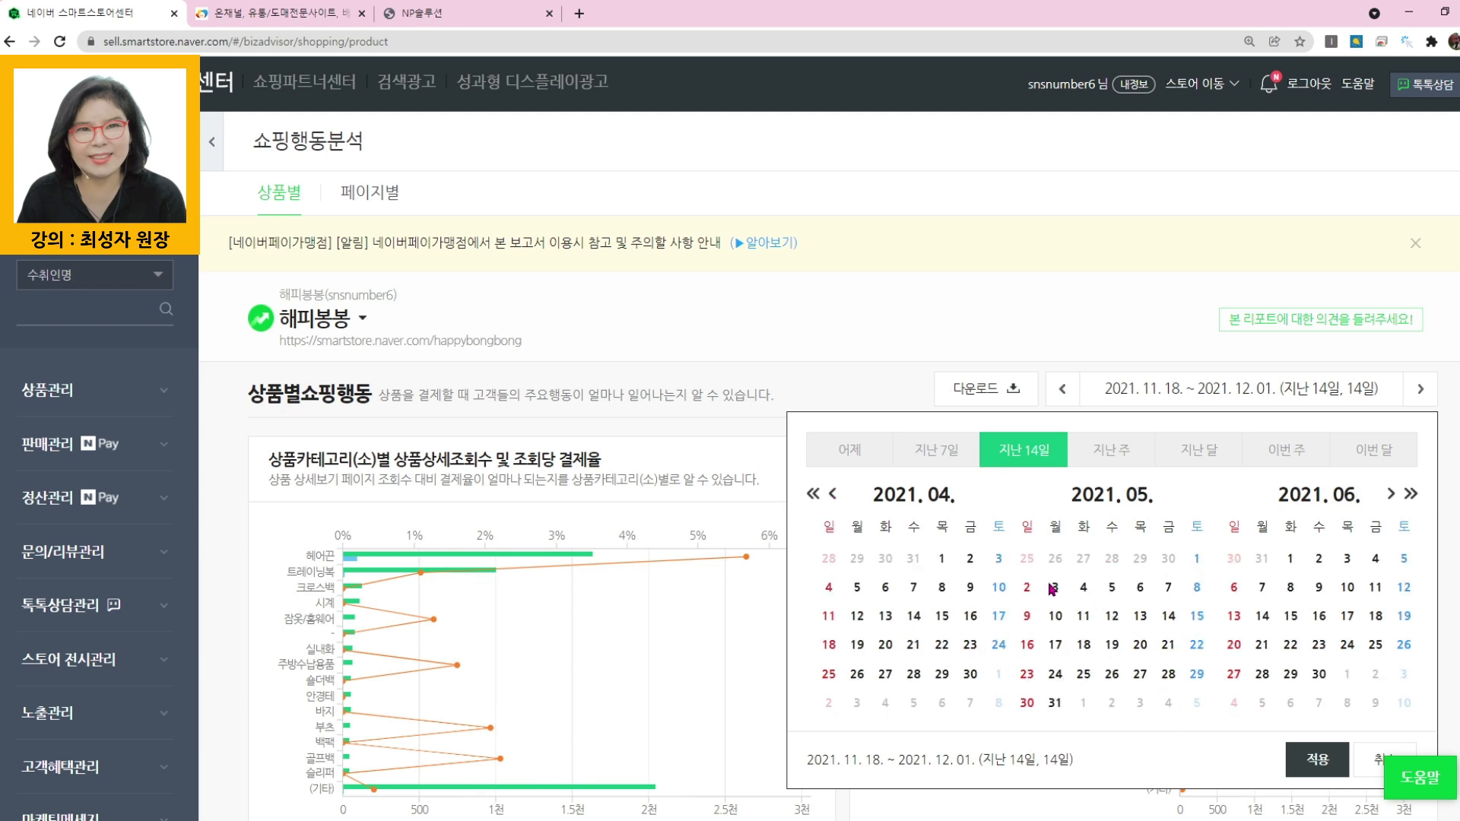
pyautogui.click(813, 495)
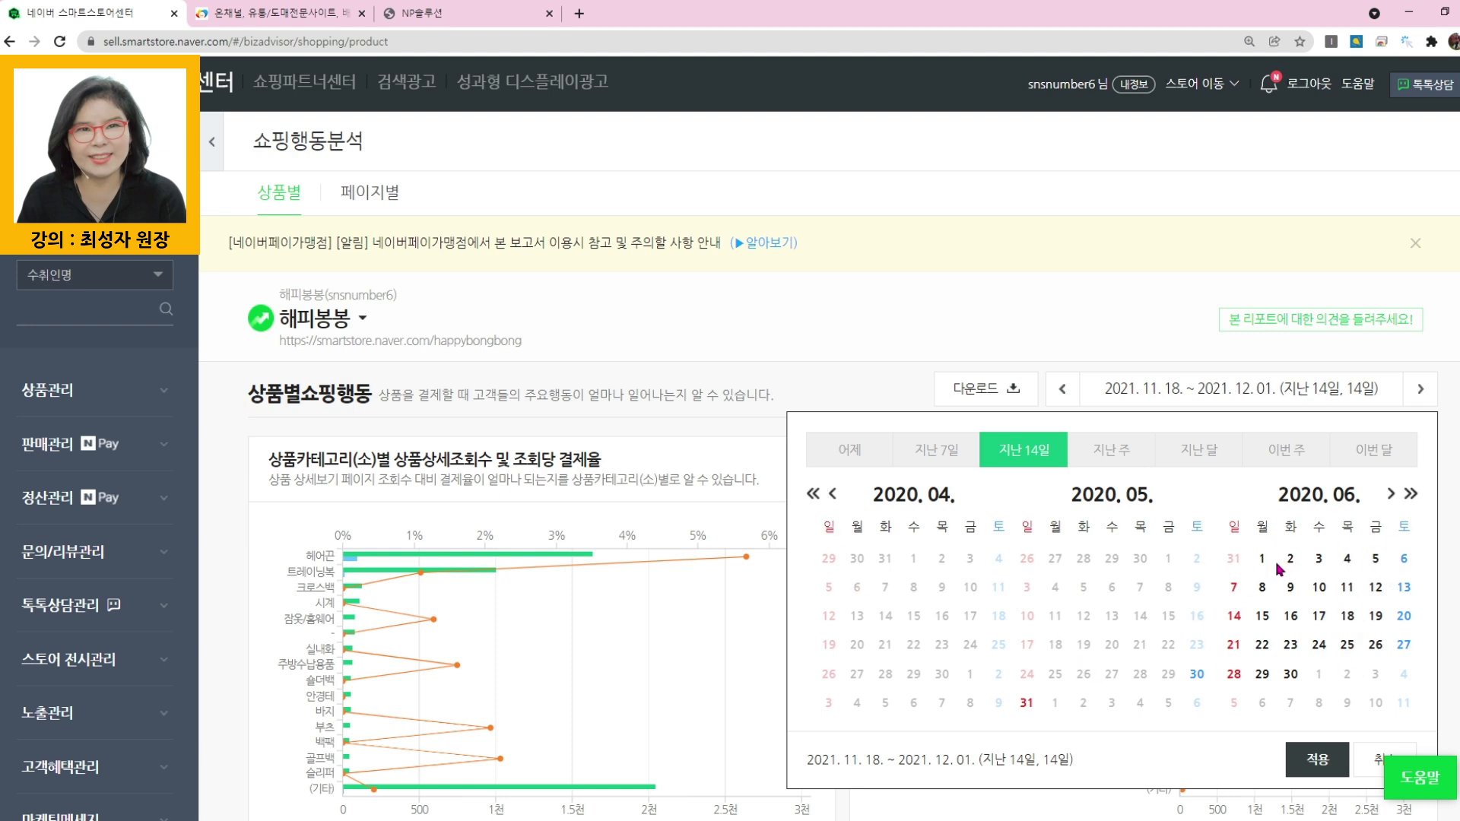
pyautogui.click(1391, 495)
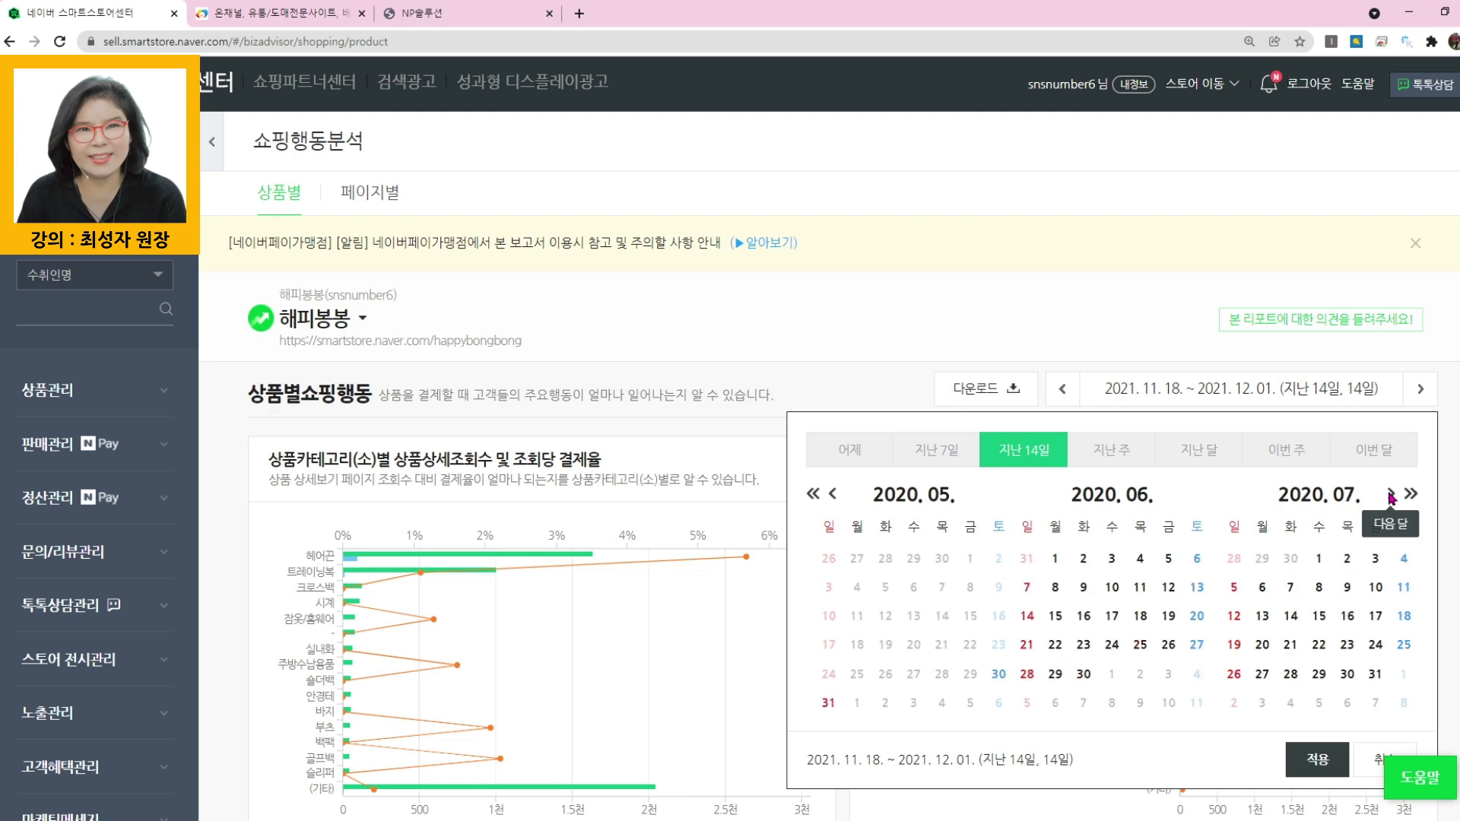
pyautogui.click(1391, 495)
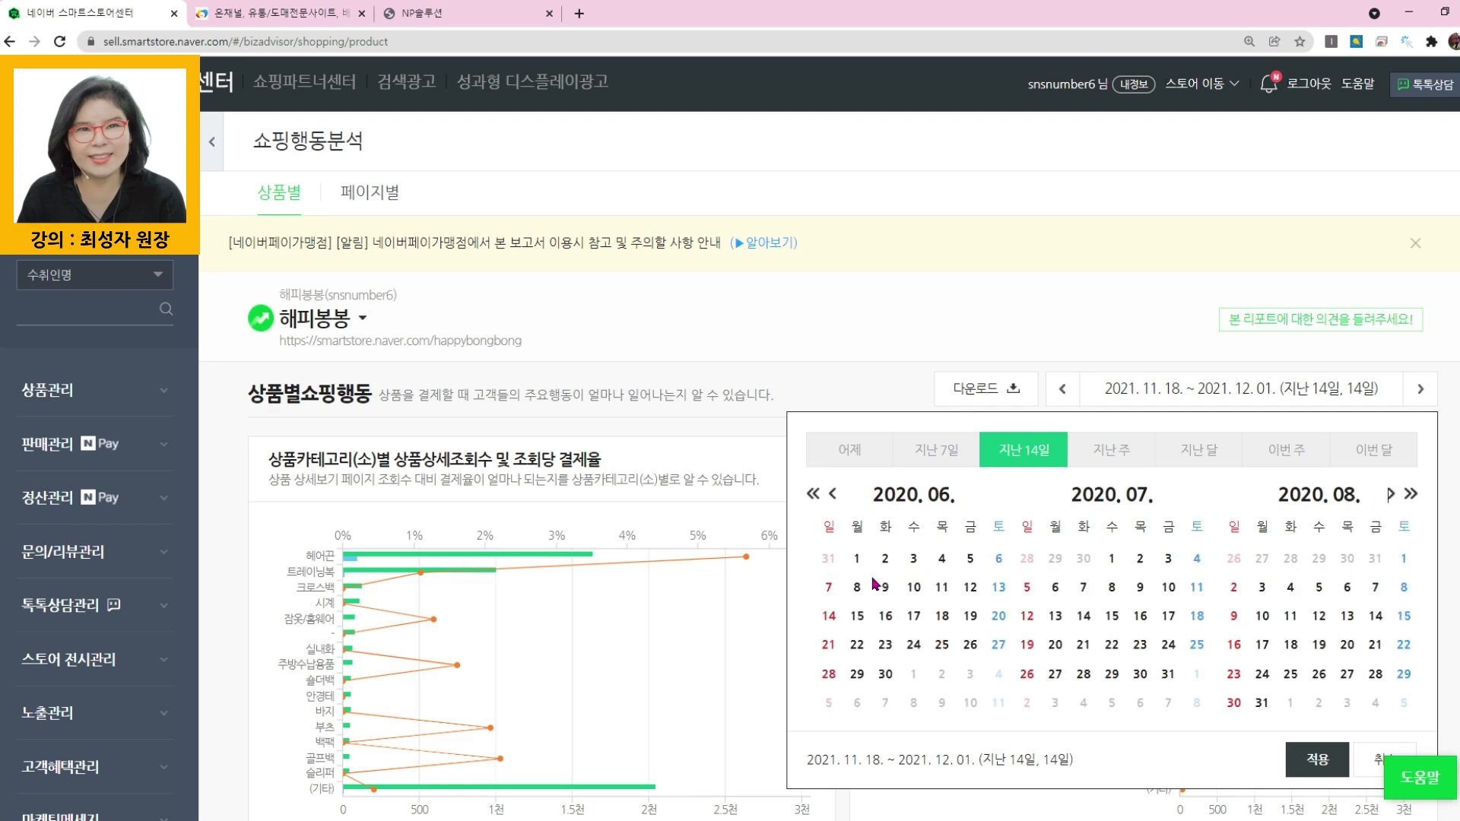
pyautogui.click(856, 560)
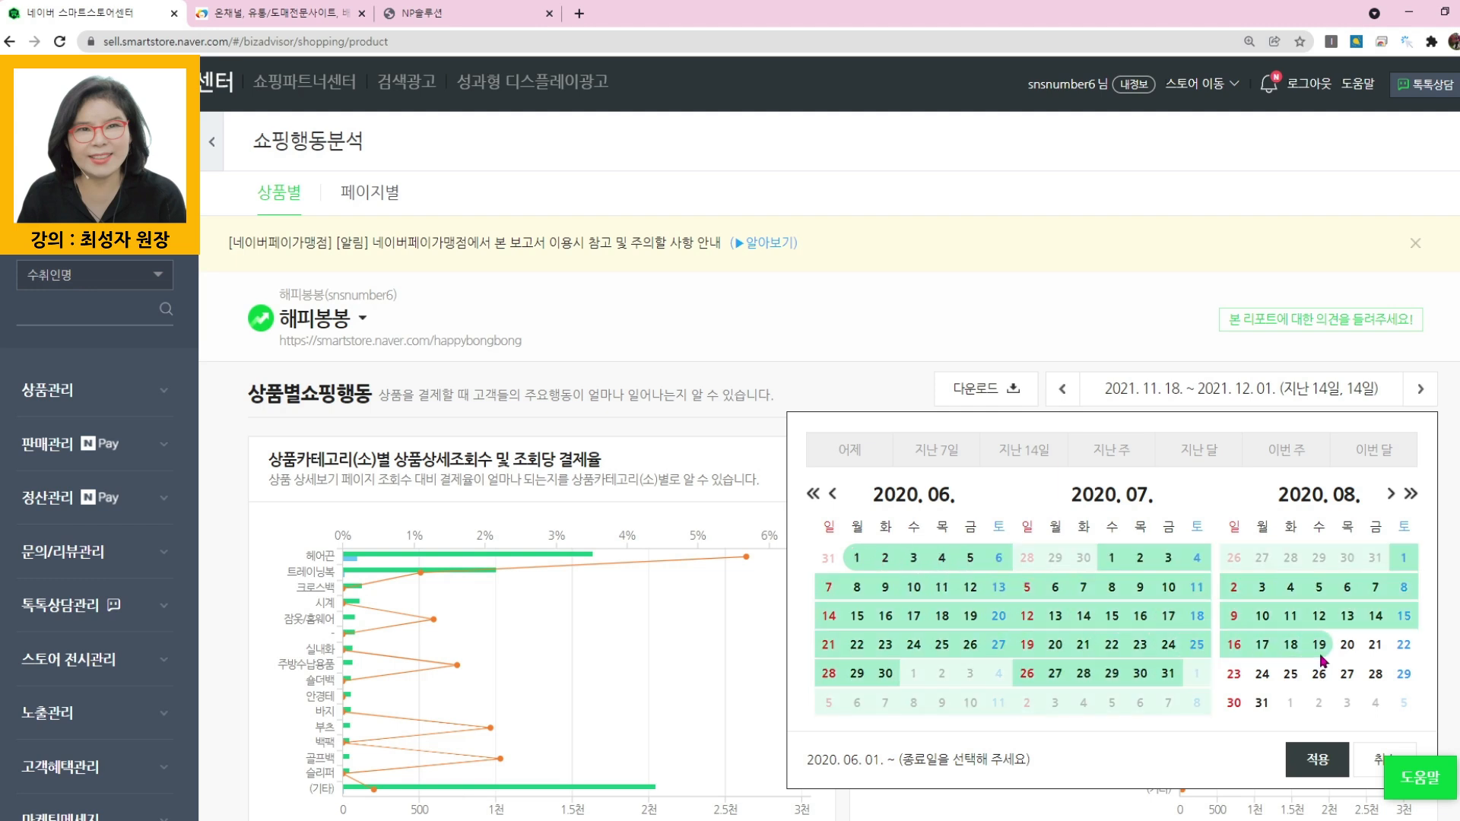
pyautogui.click(1260, 701)
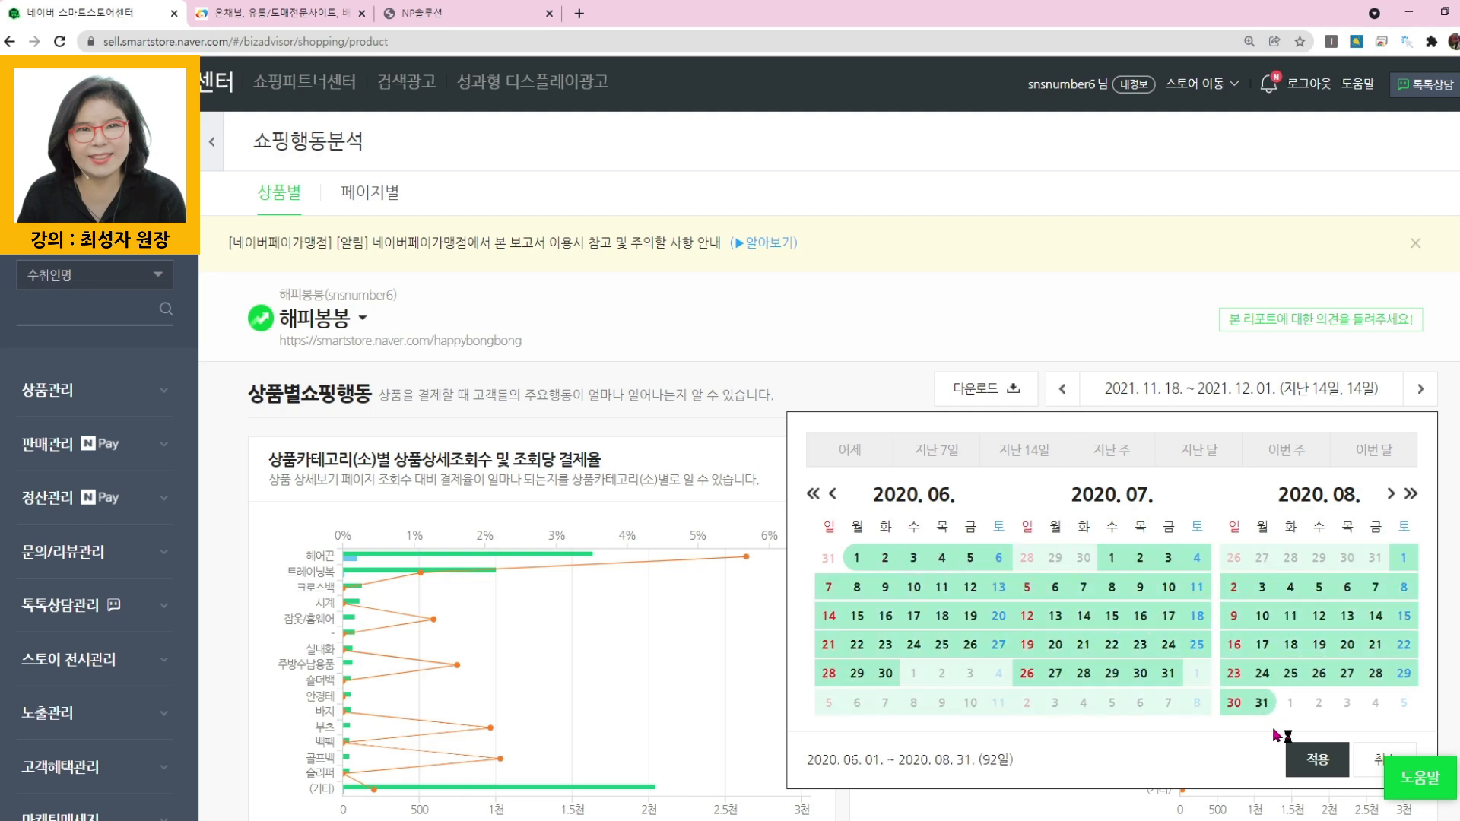
pyautogui.click(1320, 760)
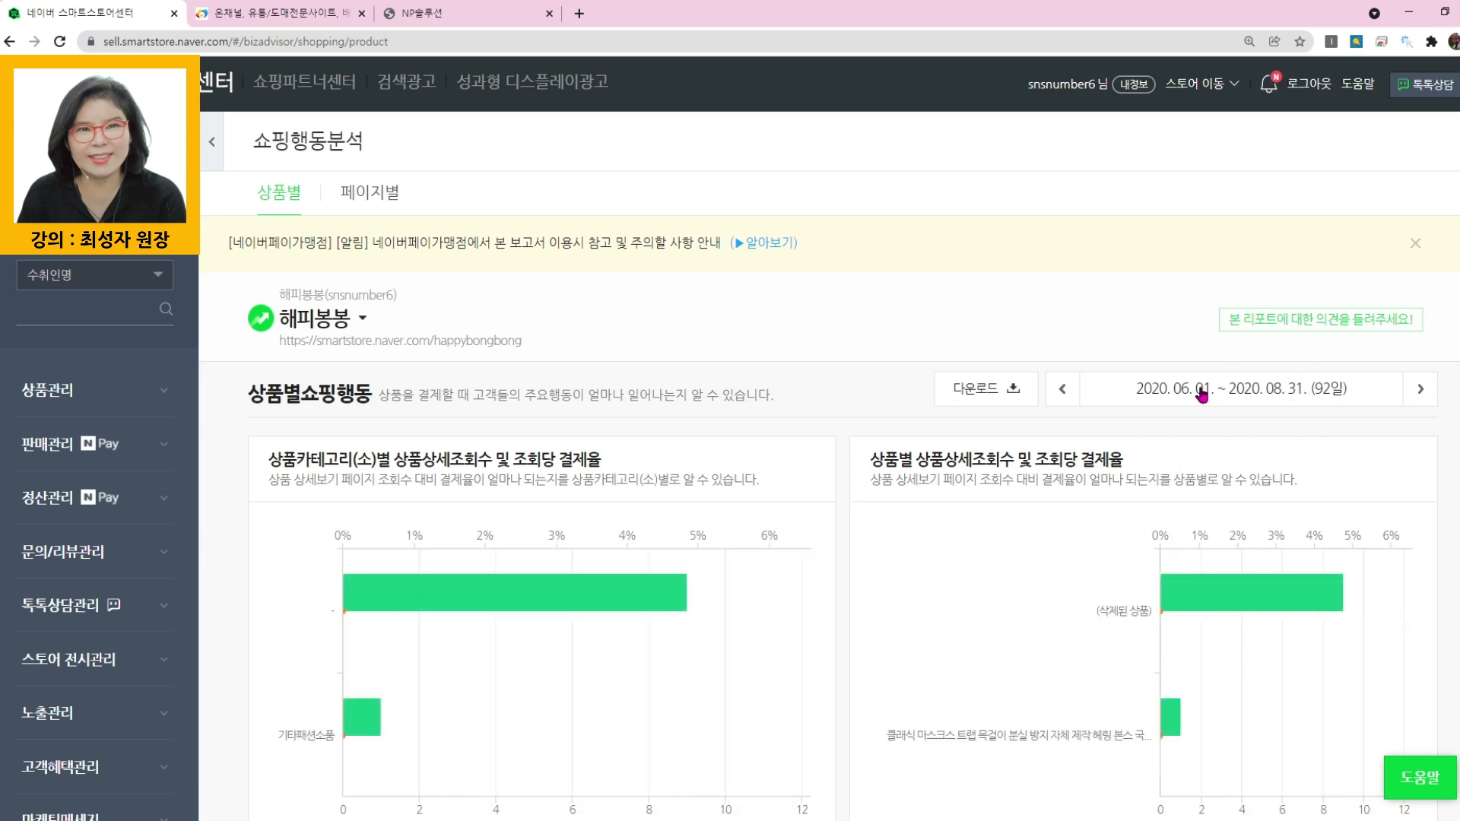
# - Download the per-product reports for successive periods from 2020.06.01 up to 2021.09.03, and minimise the opened workbooks
pyautogui.click(986, 391)
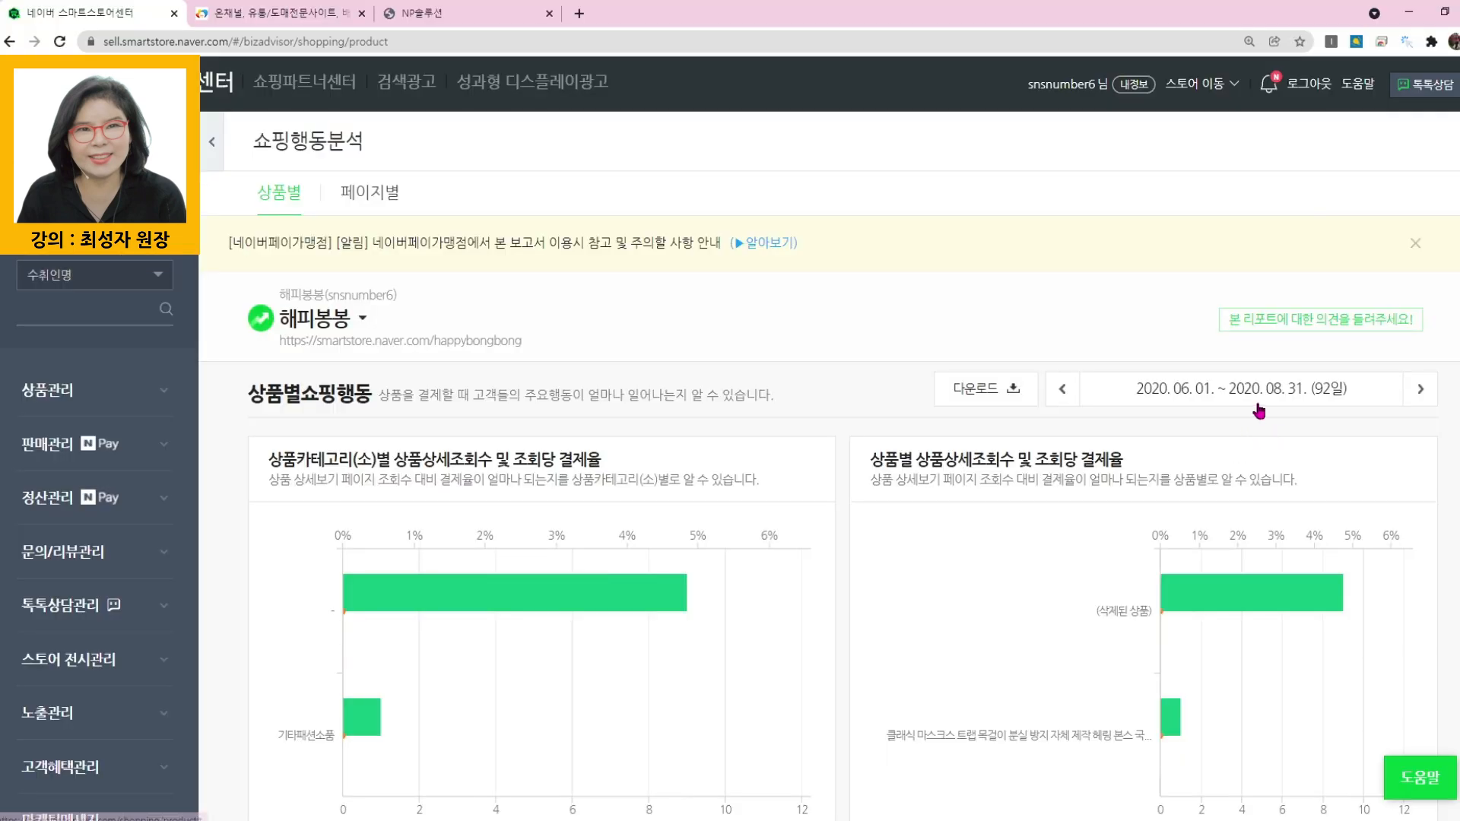
pyautogui.click(1420, 391)
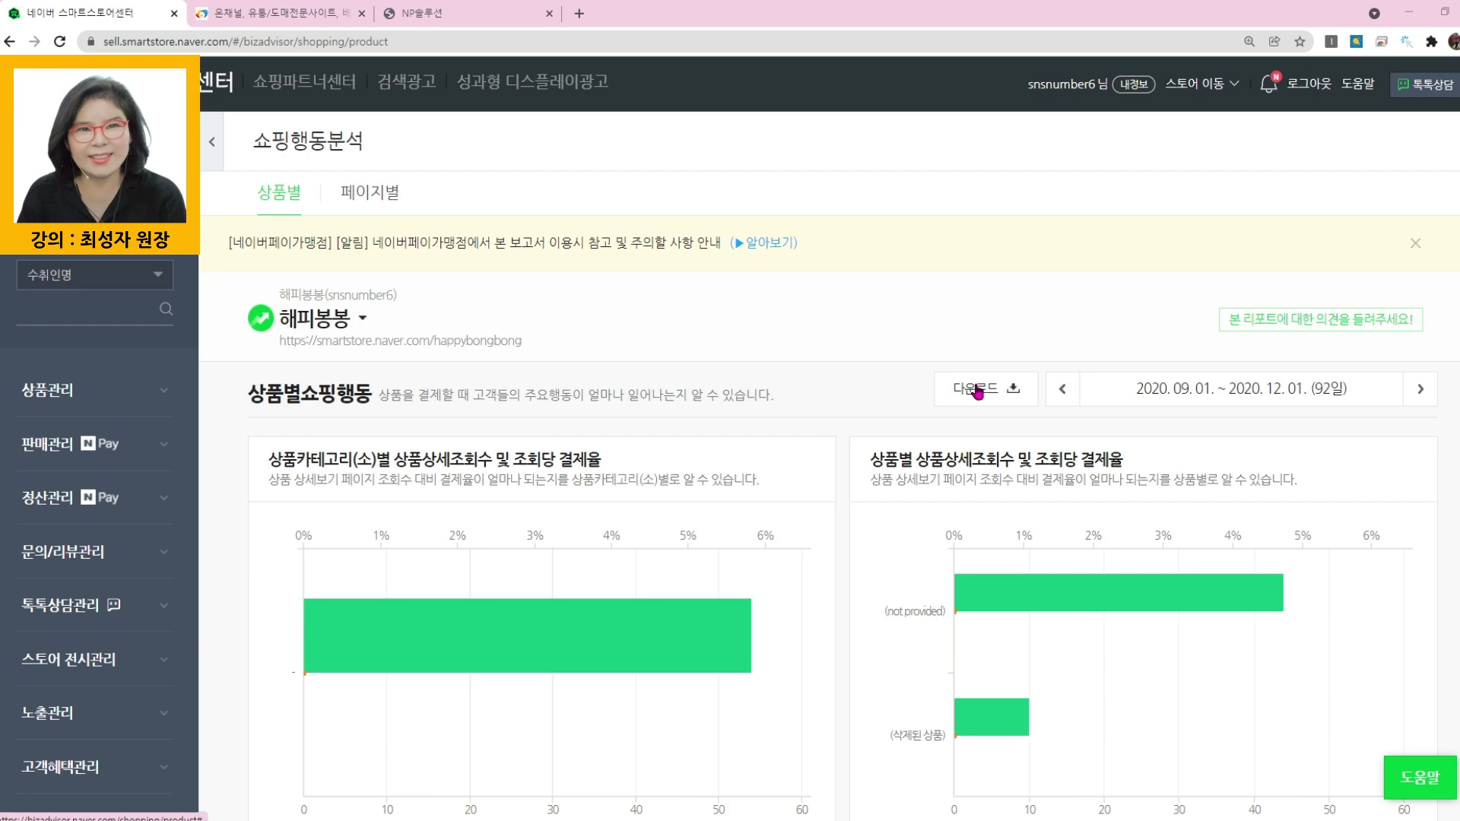
pyautogui.click(1420, 389)
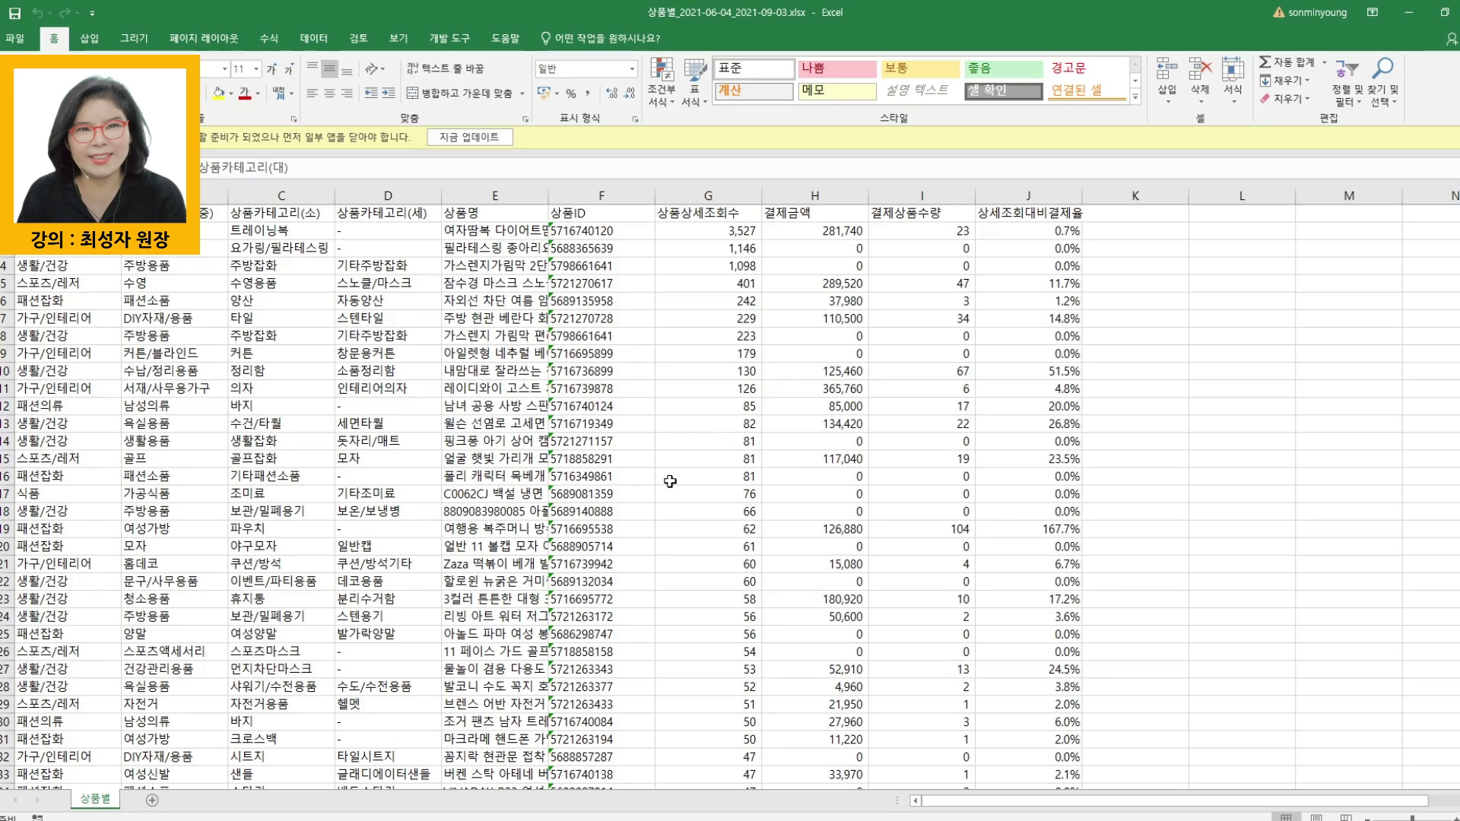
pyautogui.click(1408, 13)
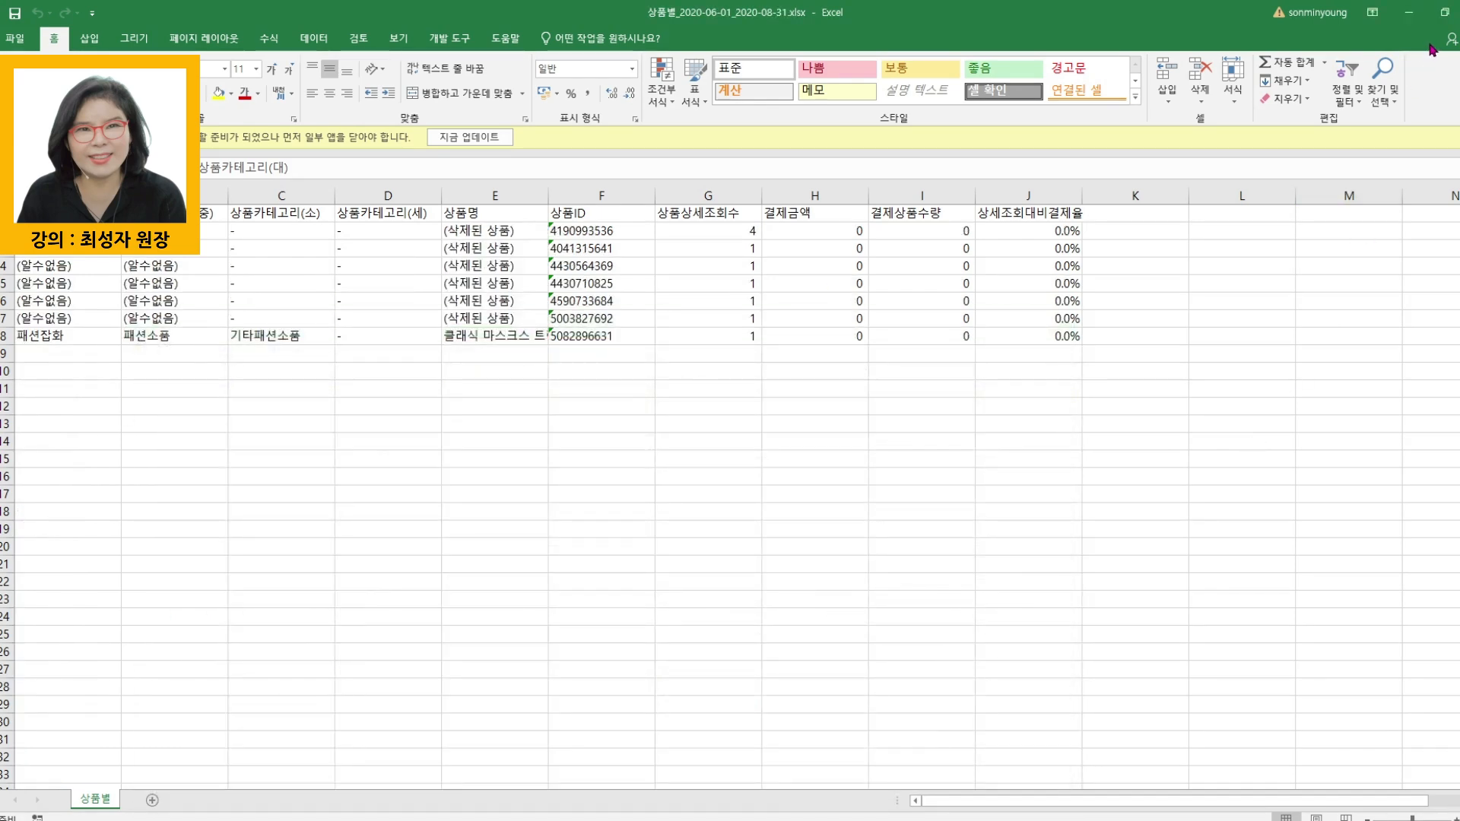
pyautogui.click(1408, 13)
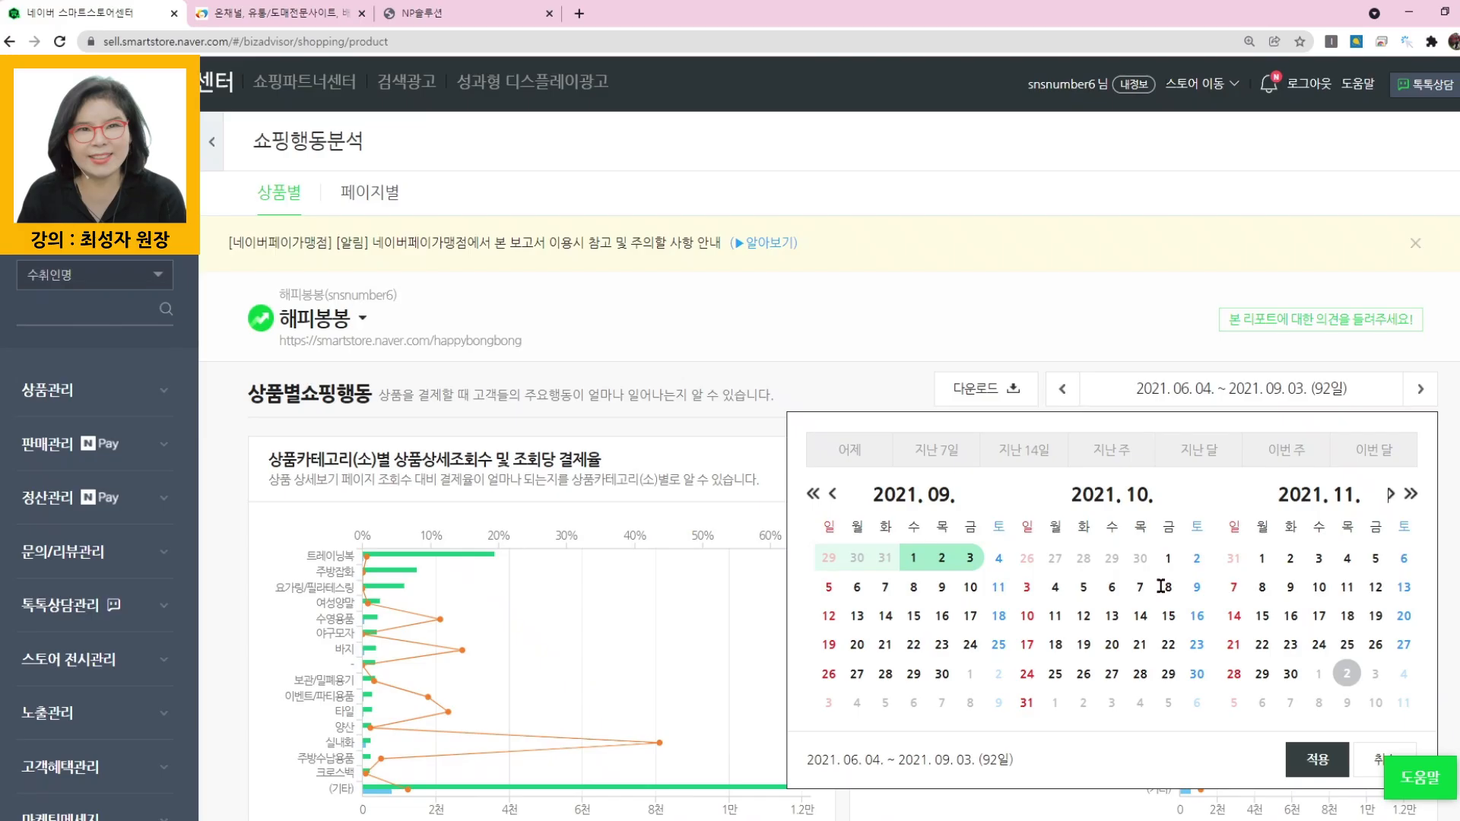
# - Set the report period to 2021.10.04 ~ 2021.12.01, apply it and download the per-product report
pyautogui.click(997, 556)
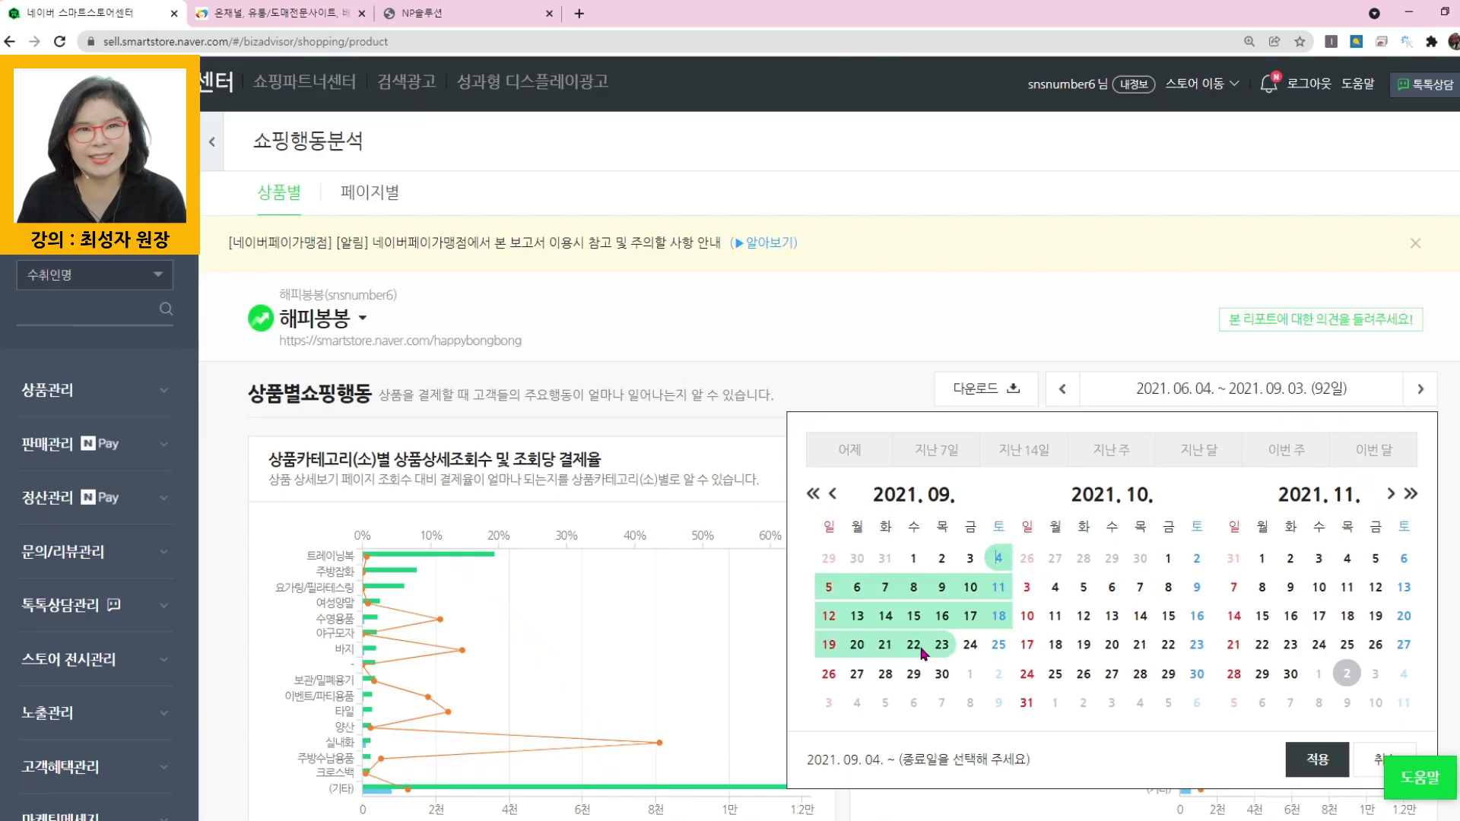
pyautogui.click(1291, 671)
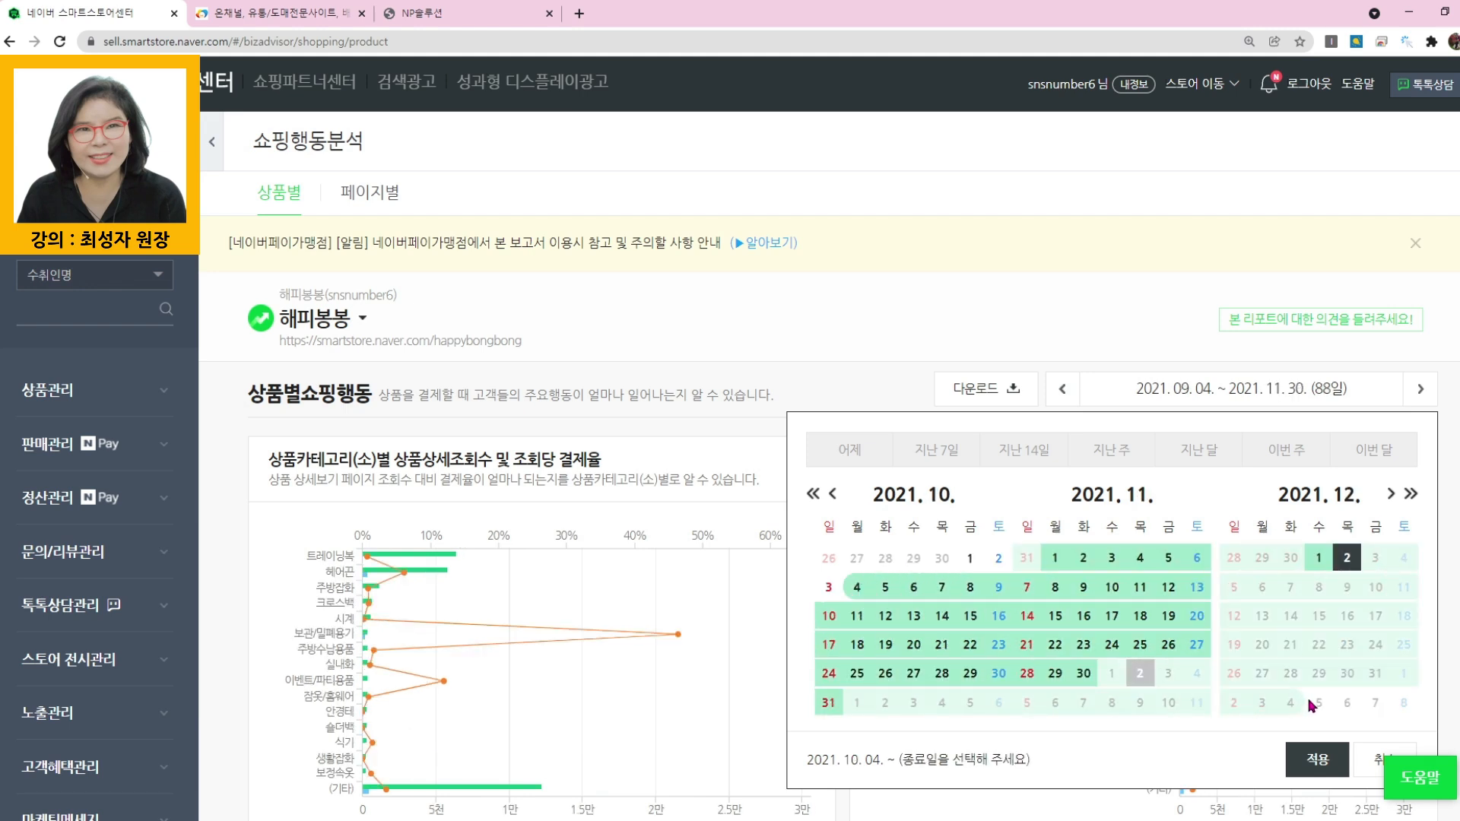
pyautogui.click(1322, 560)
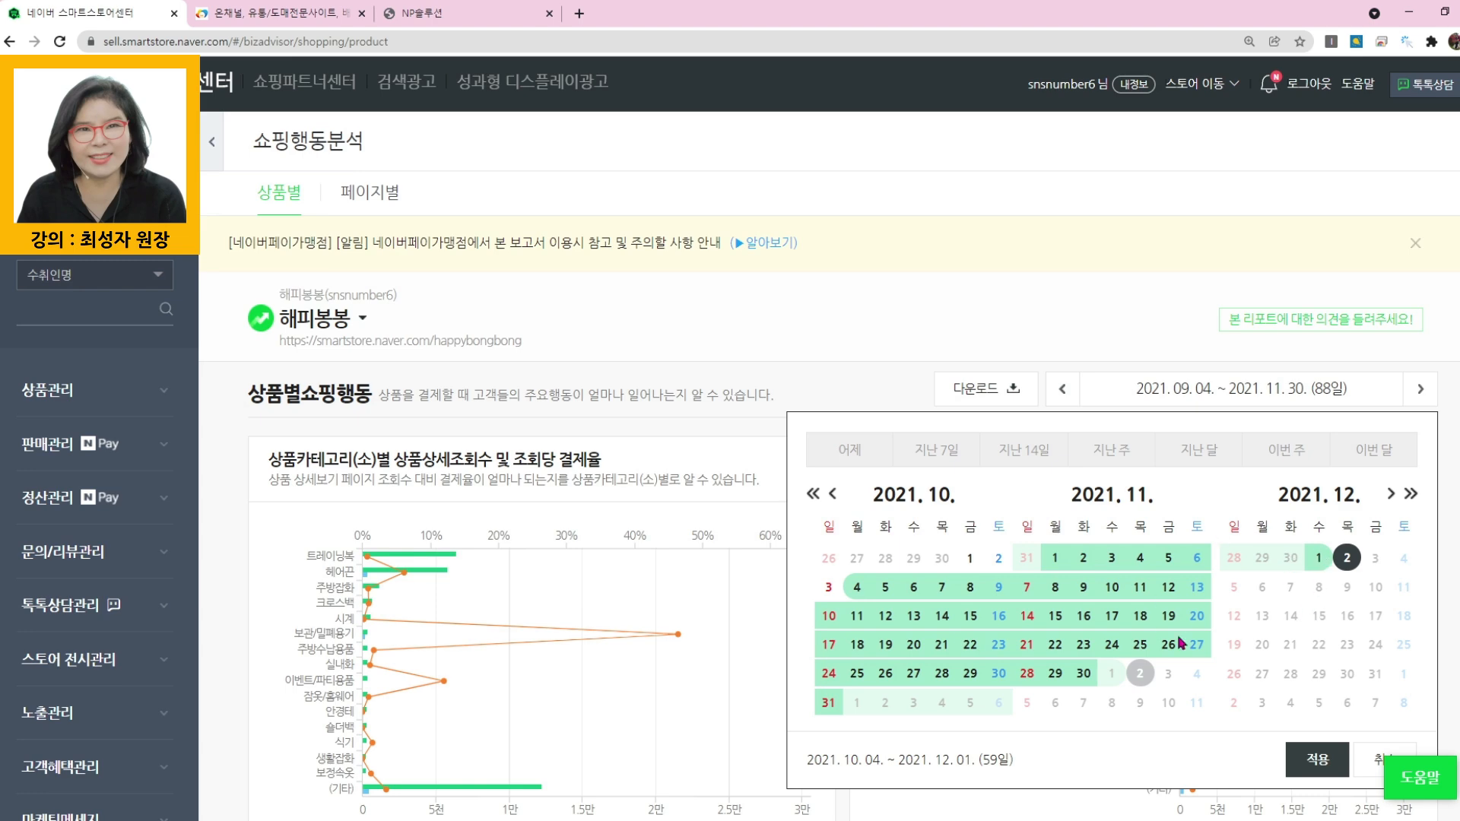
pyautogui.click(1312, 763)
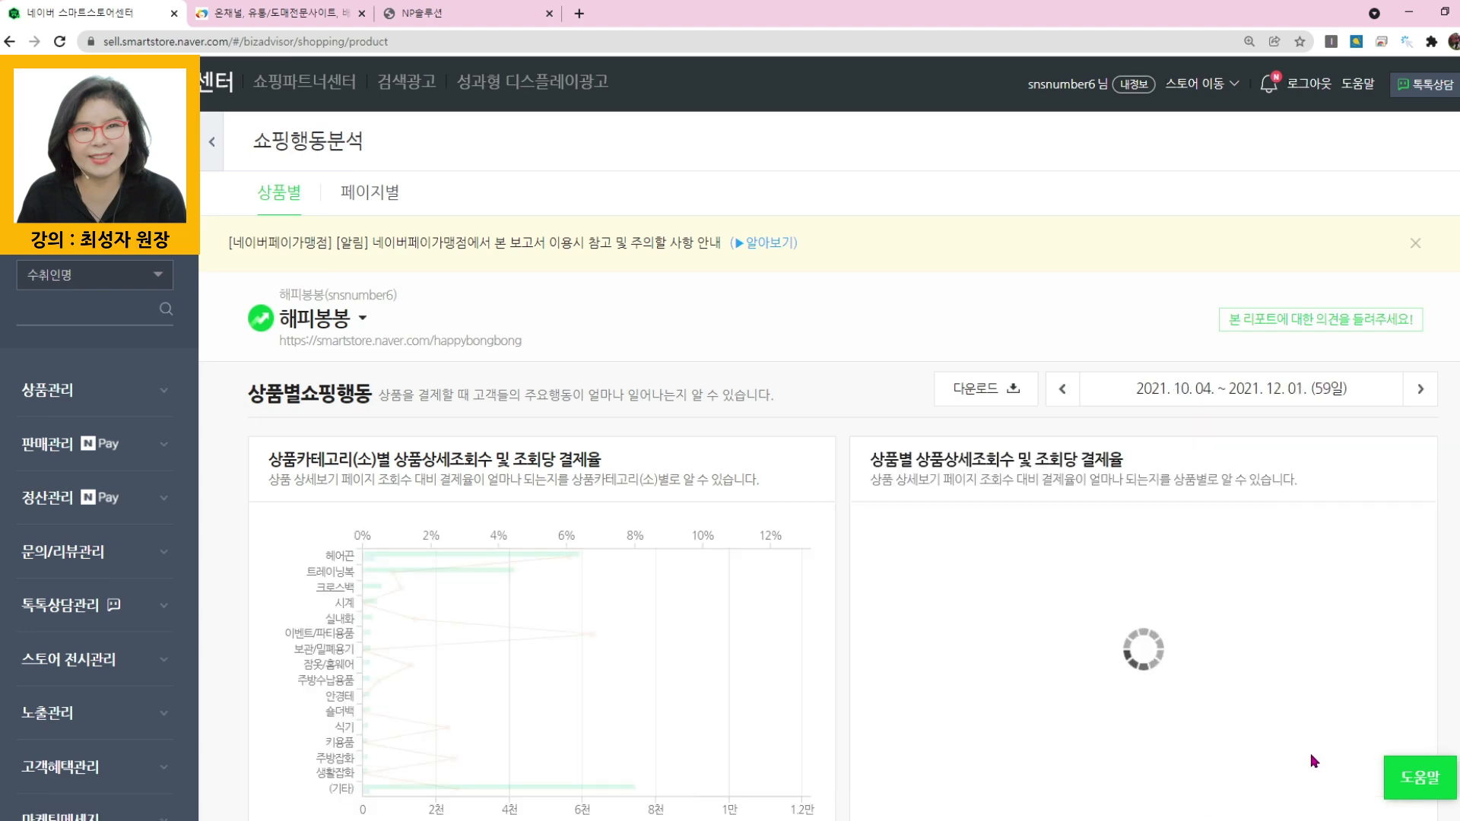
pyautogui.click(976, 389)
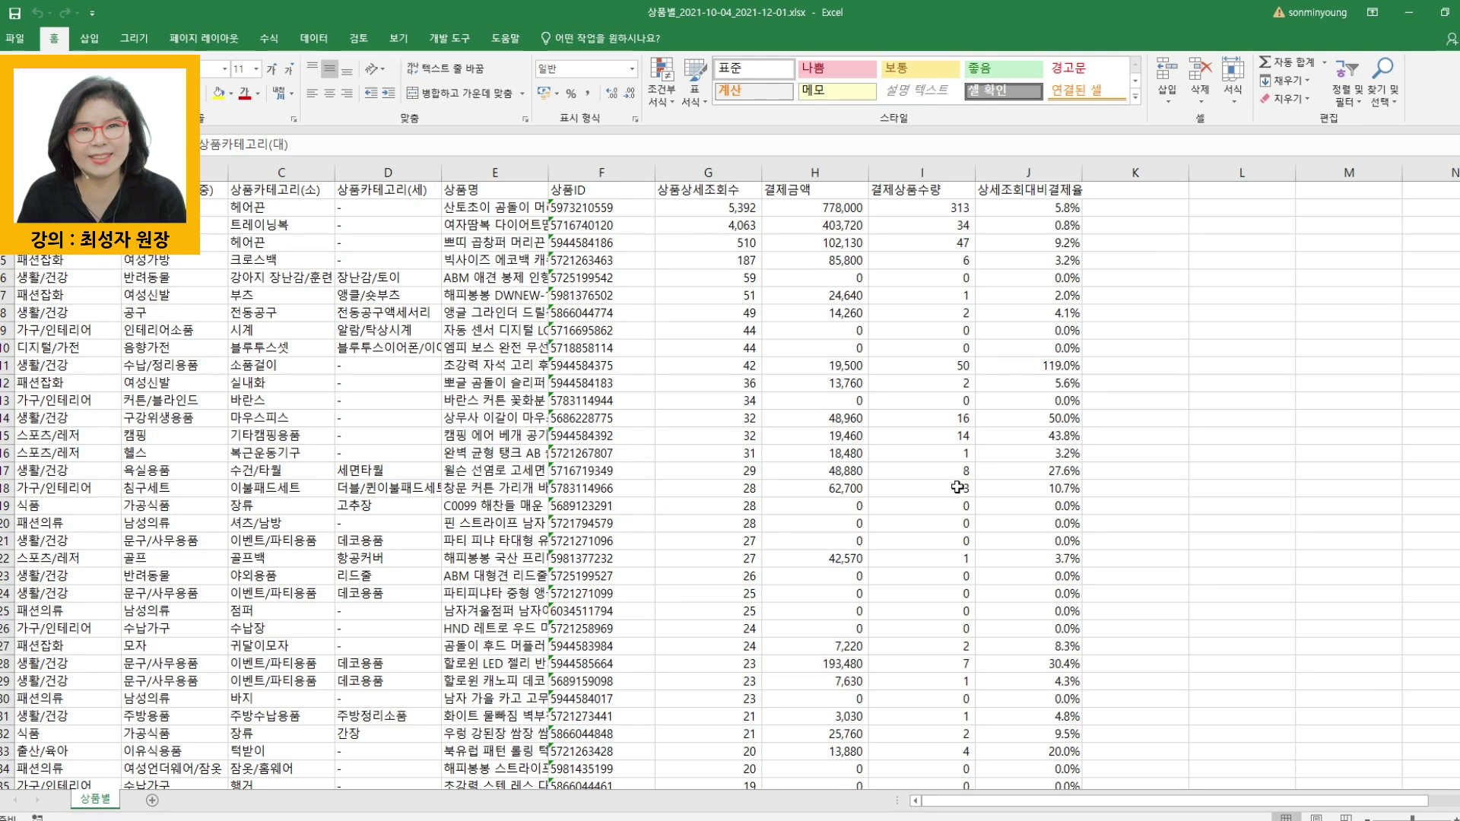
# - Examine the product detail view count, payment amount and paid product quantity columns in the downloaded 2021-10-04 to 2021-12-01 workbook
pyautogui.click(648, 173)
pyautogui.click(688, 173)
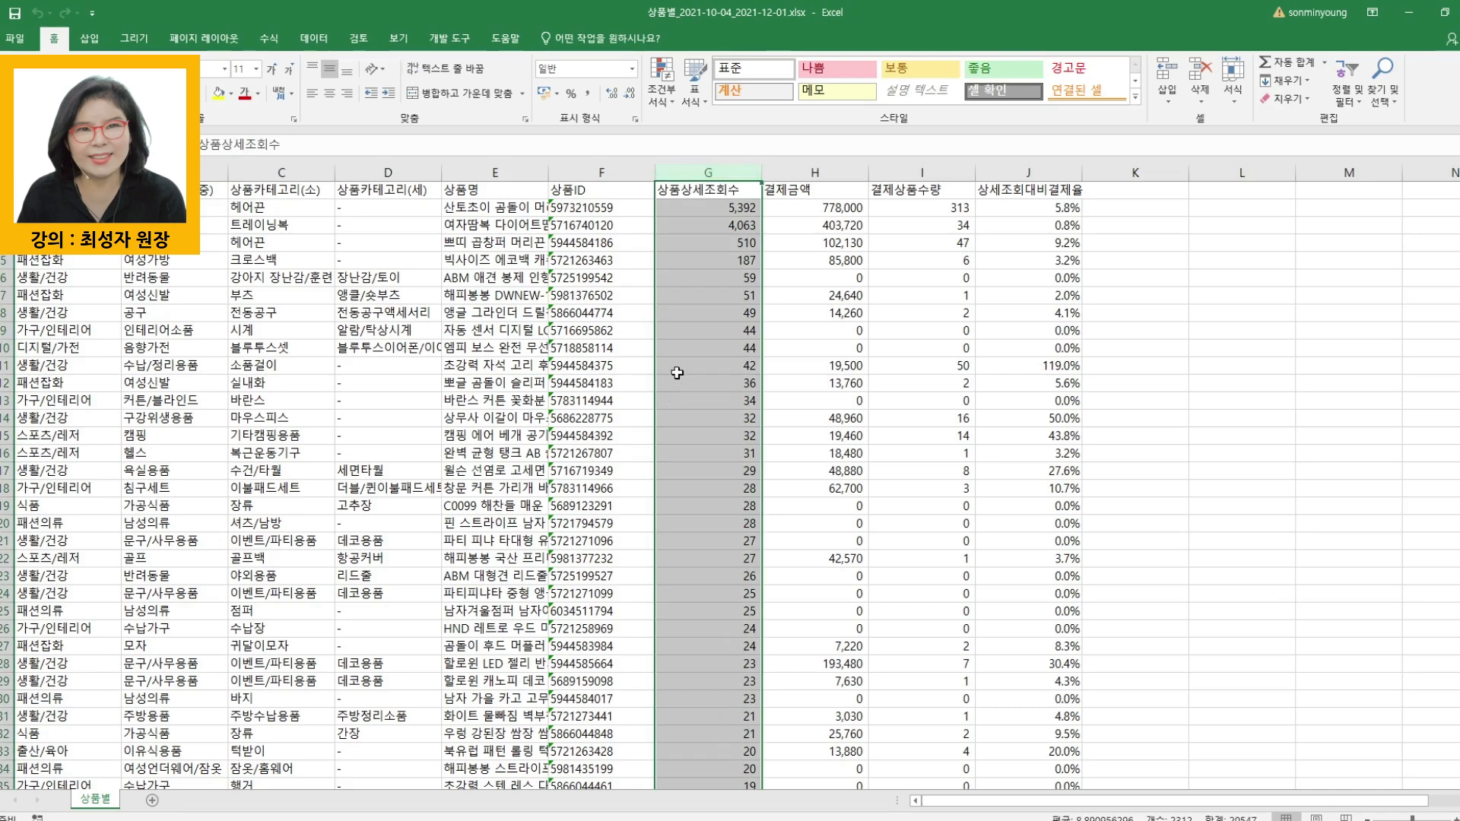
pyautogui.click(827, 172)
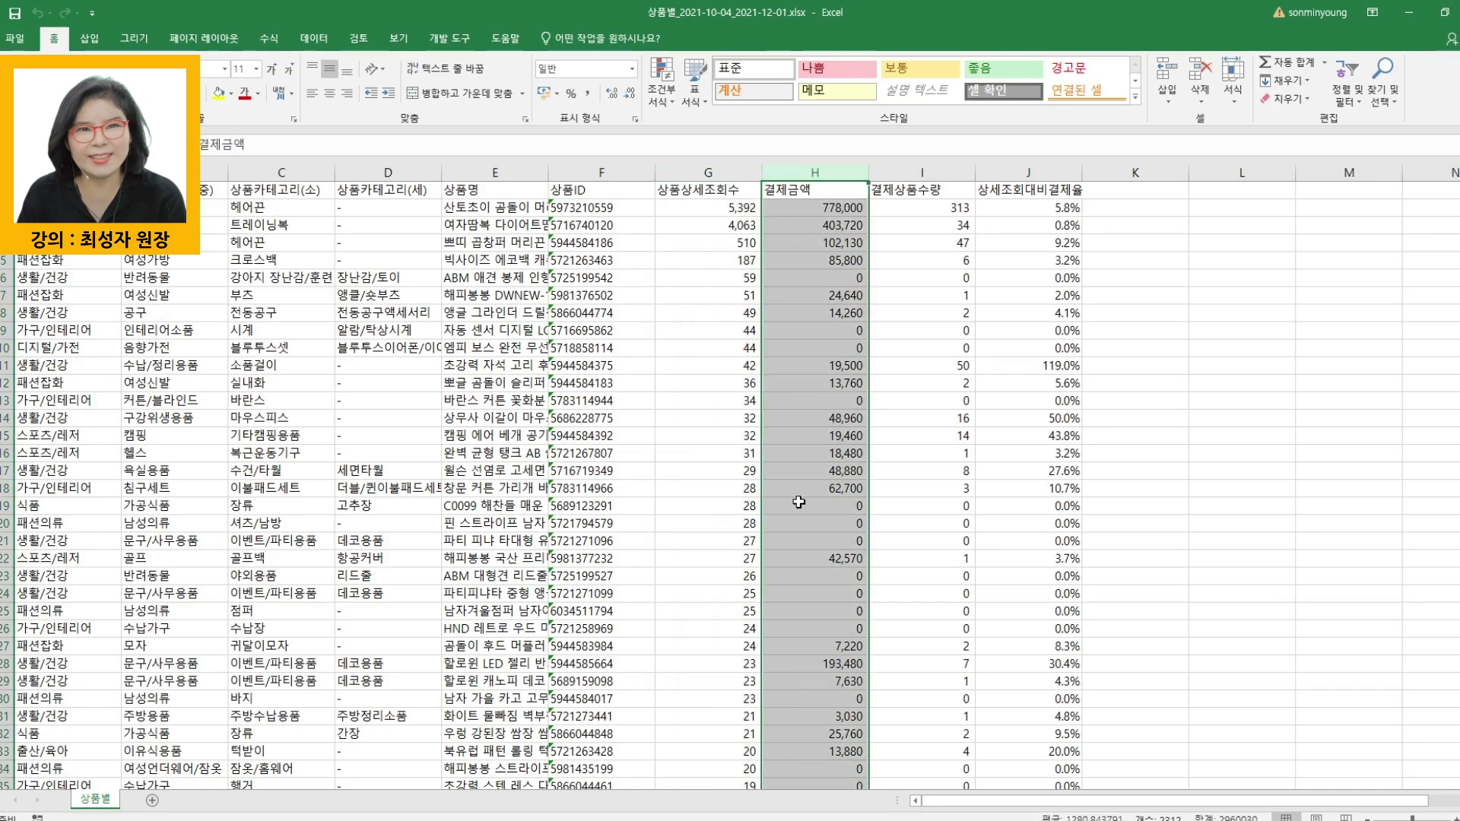
pyautogui.click(943, 171)
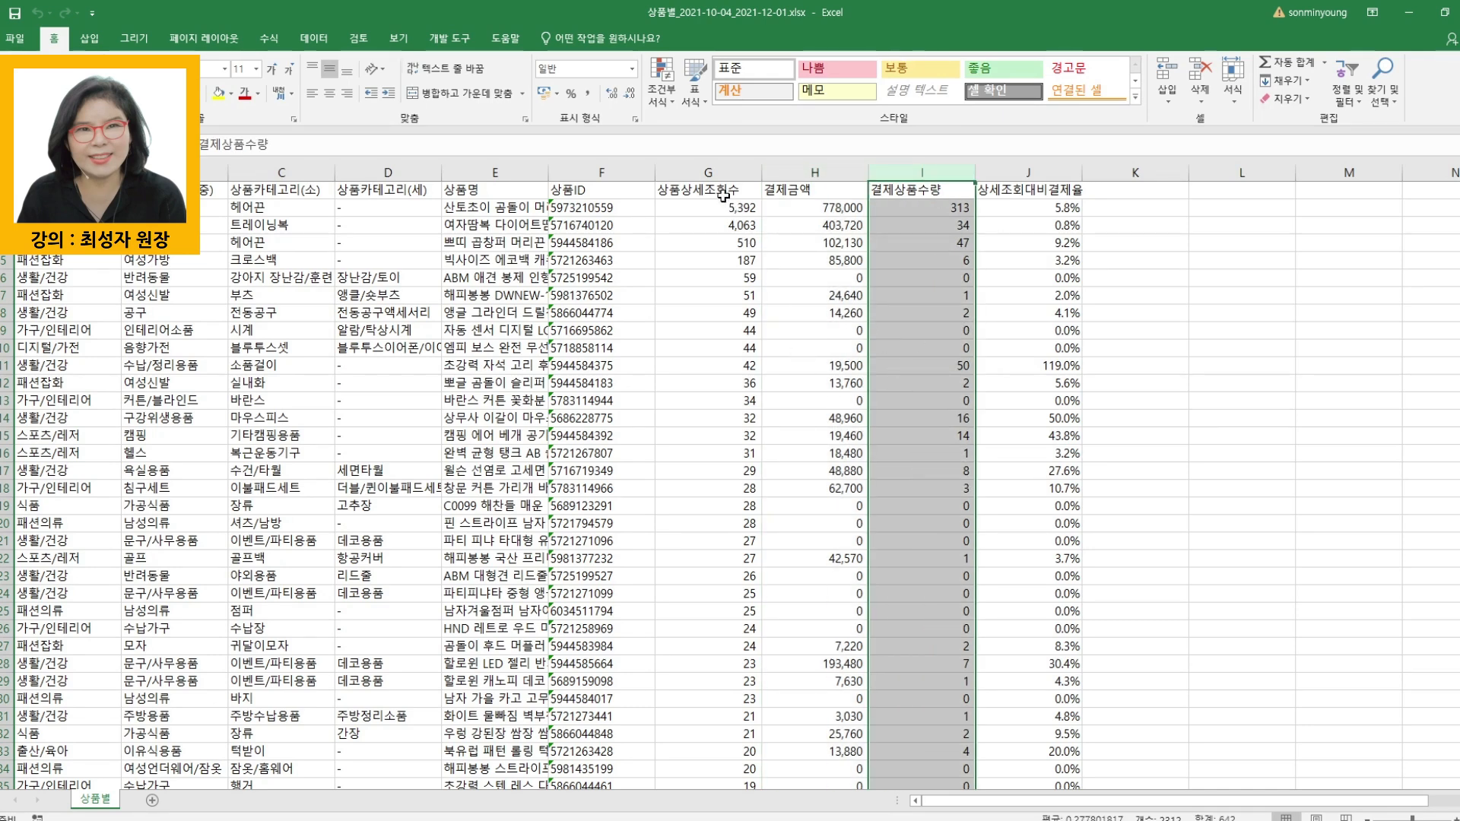
# - Save the 2021-10-04 to 2021-12-01 workbook under the name 333.xlsx
pyautogui.click(715, 536)
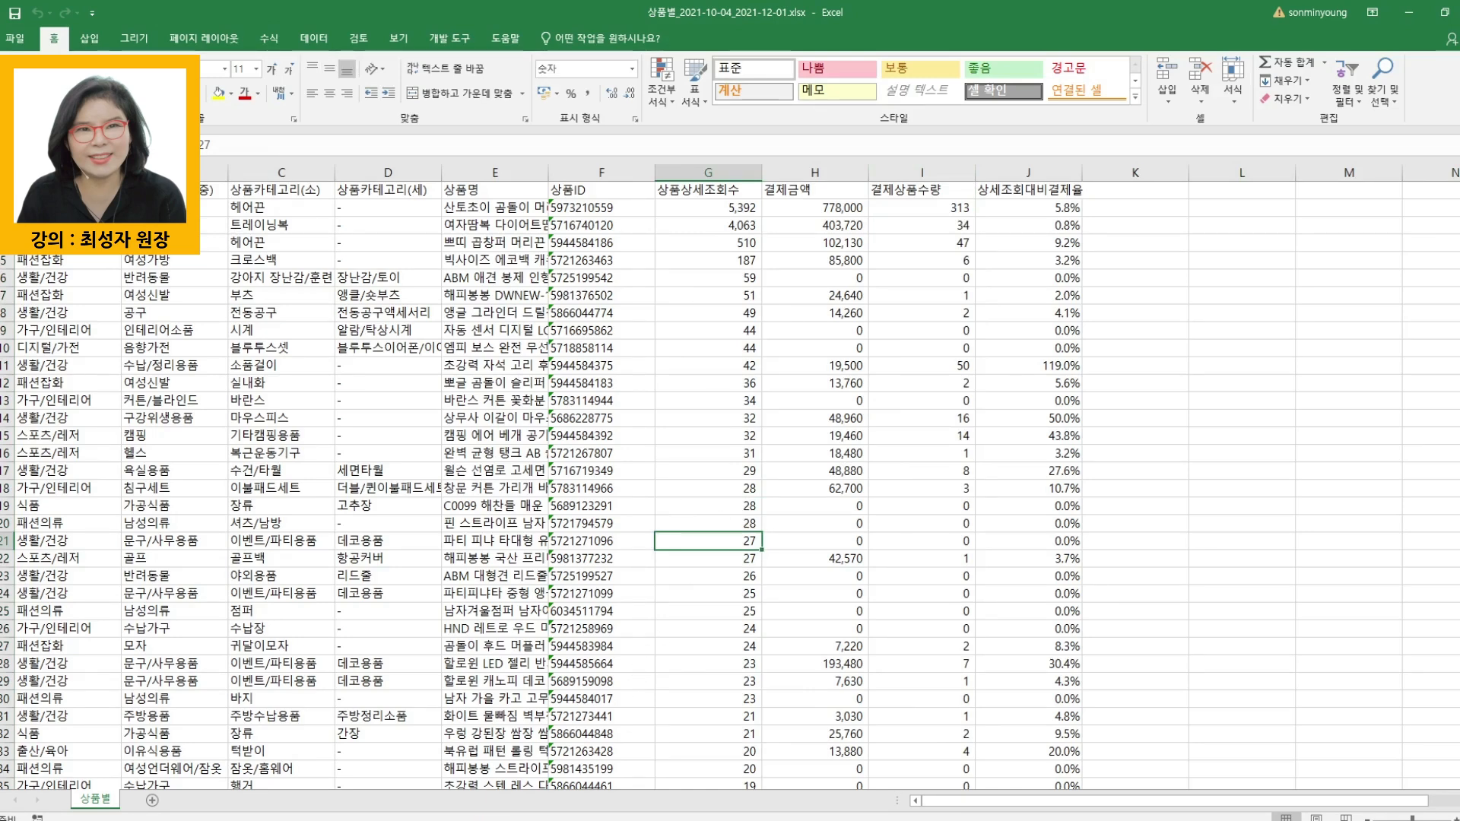
pyautogui.click(14, 38)
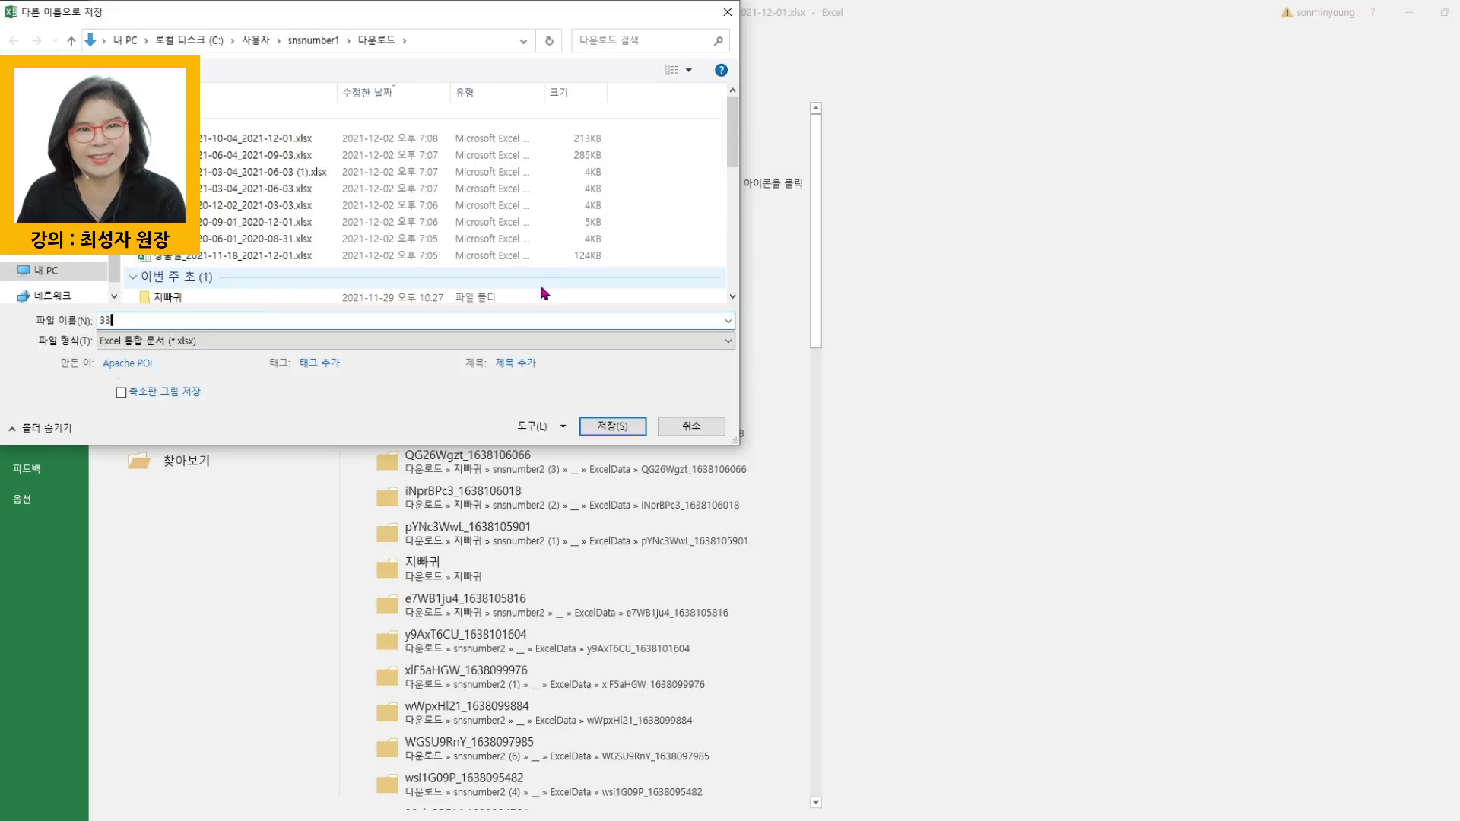
pyautogui.press('Escape')
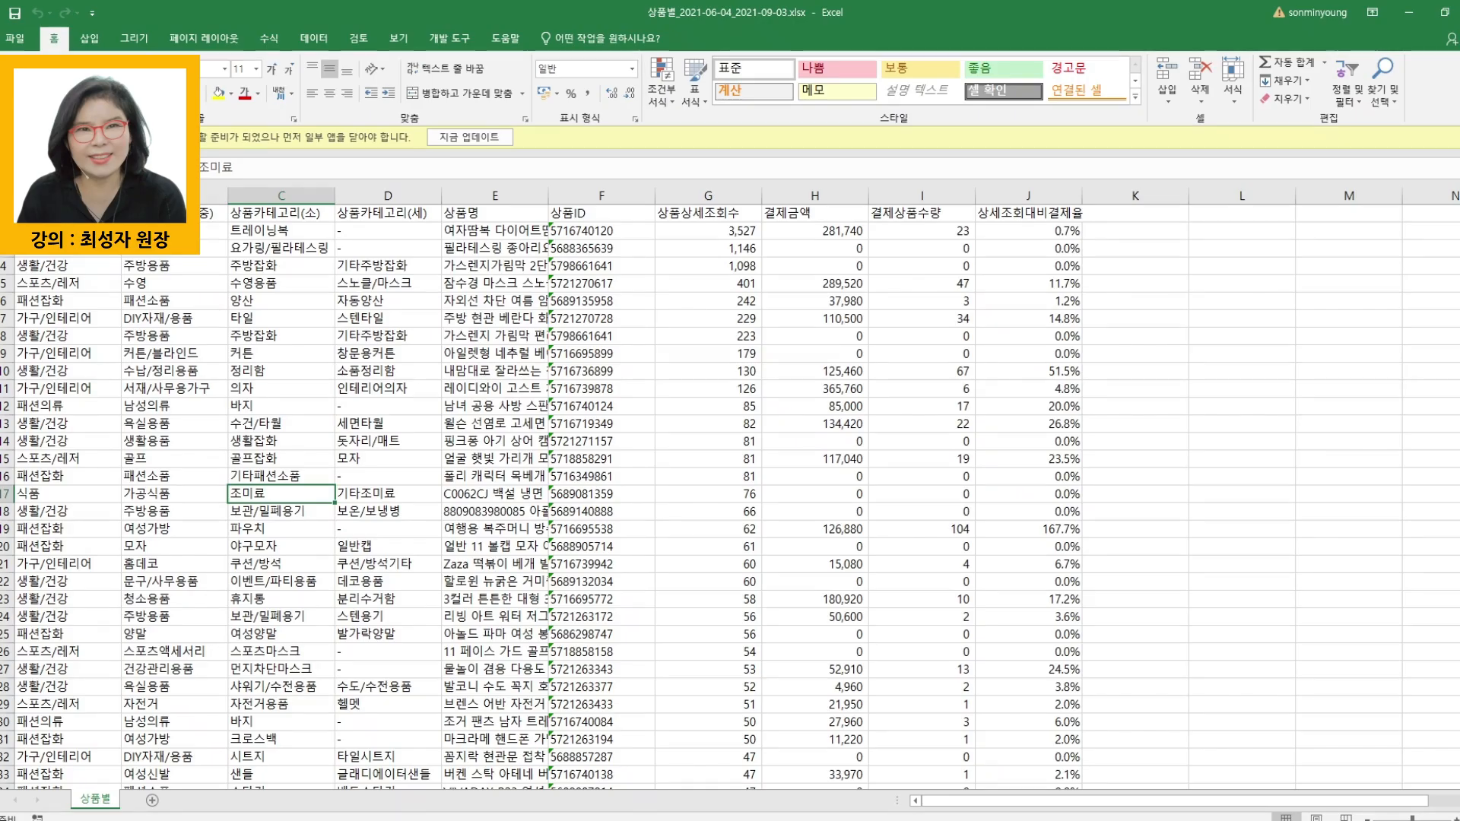
# - Copy all the data rows below the header in the 상품별_2021-06-04_2021-09-03.xlsx workbook
pyautogui.moveTo(5, 213); pyautogui.dragTo(5, 601)
pyautogui.click(65, 302)
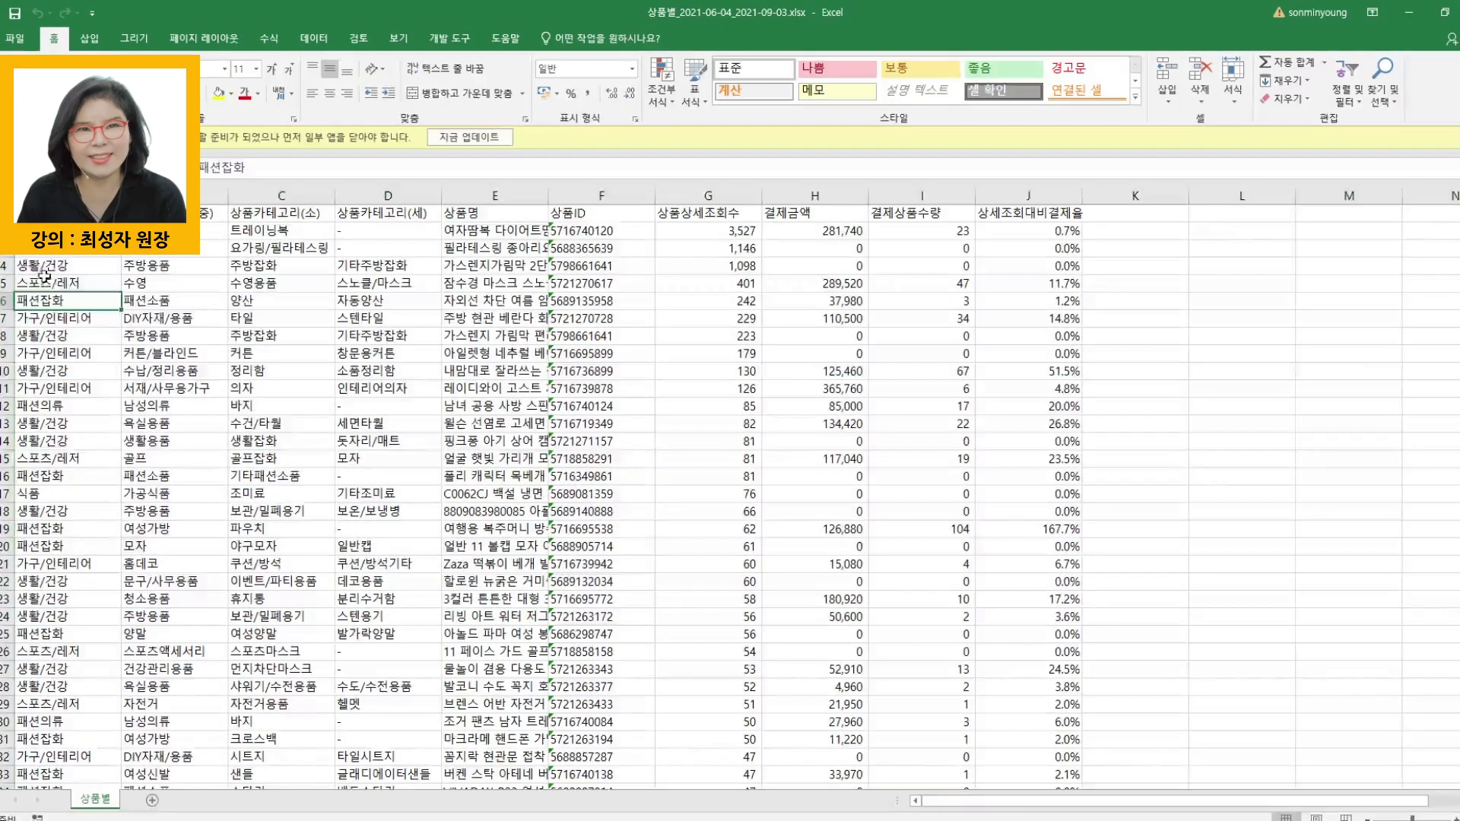
pyautogui.scroll(-5, 1062, 665)
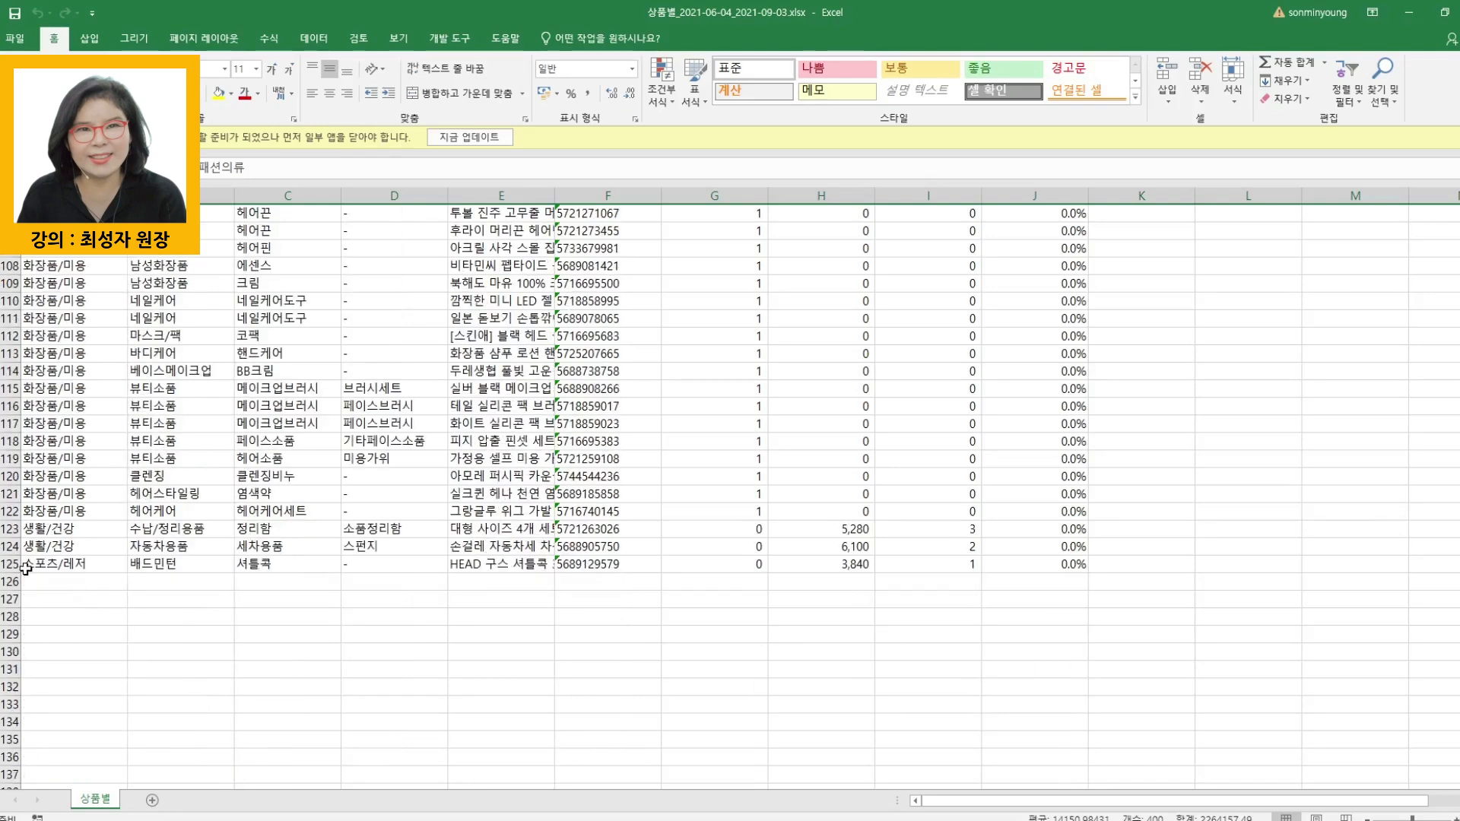
pyautogui.click(25, 569)
pyautogui.hotkey('ctrl', 'a')
pyautogui.hotkey('ctrl', 'c')
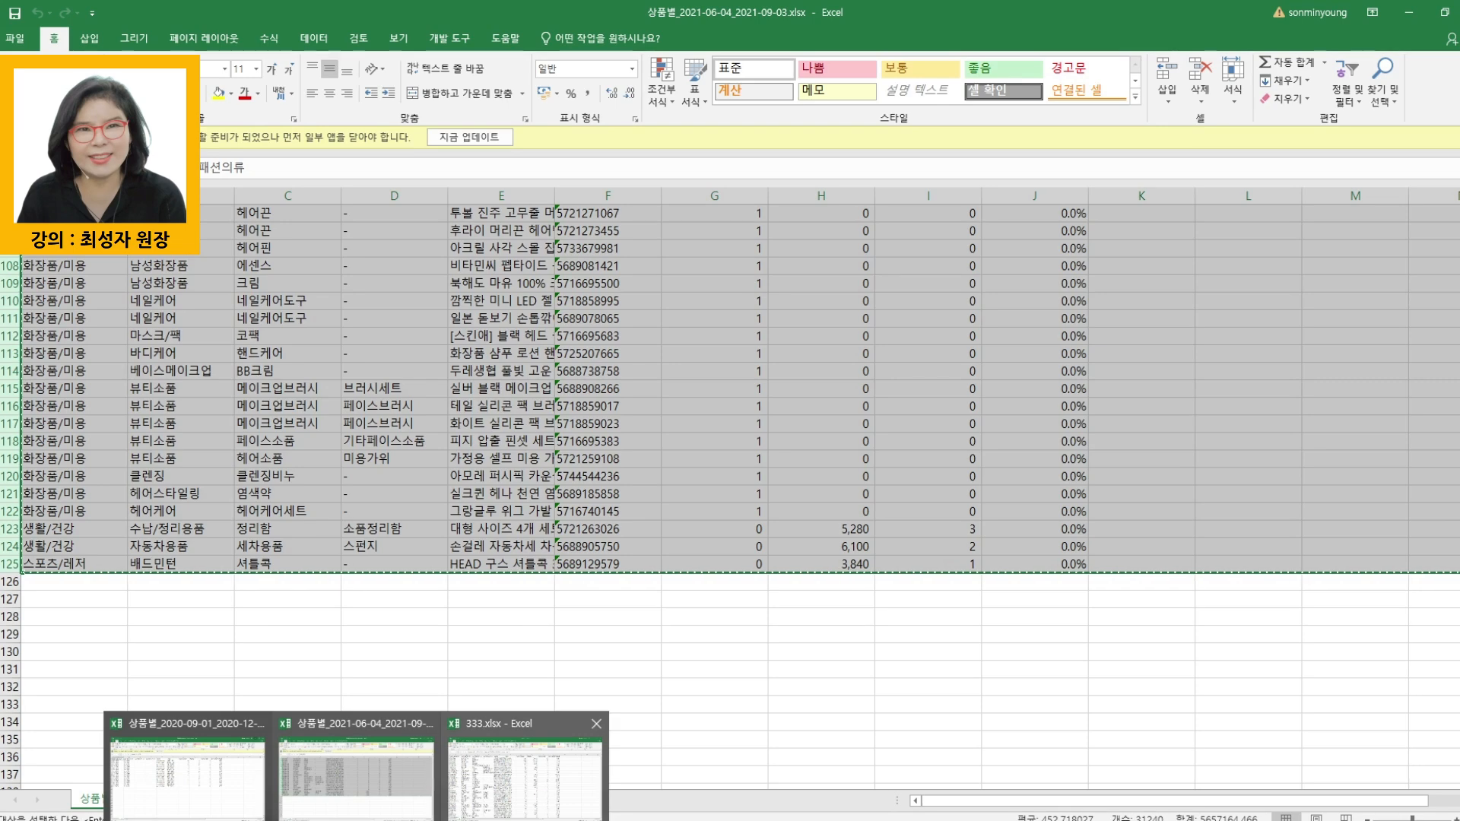
# - Switch to 333.xlsx and paste the copied rows directly below its last data row
pyautogui.click(502, 749)
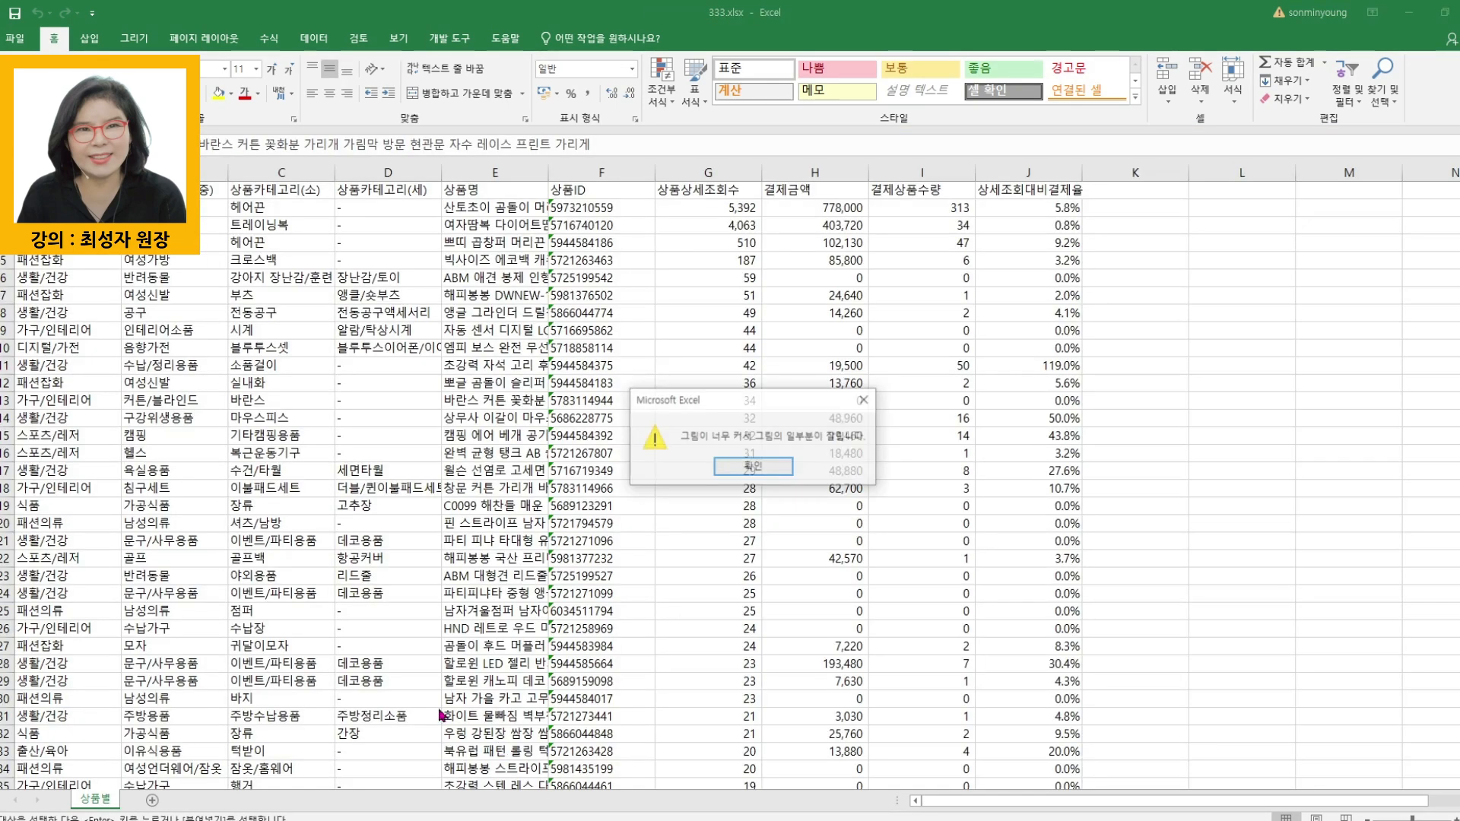
pyautogui.click(753, 468)
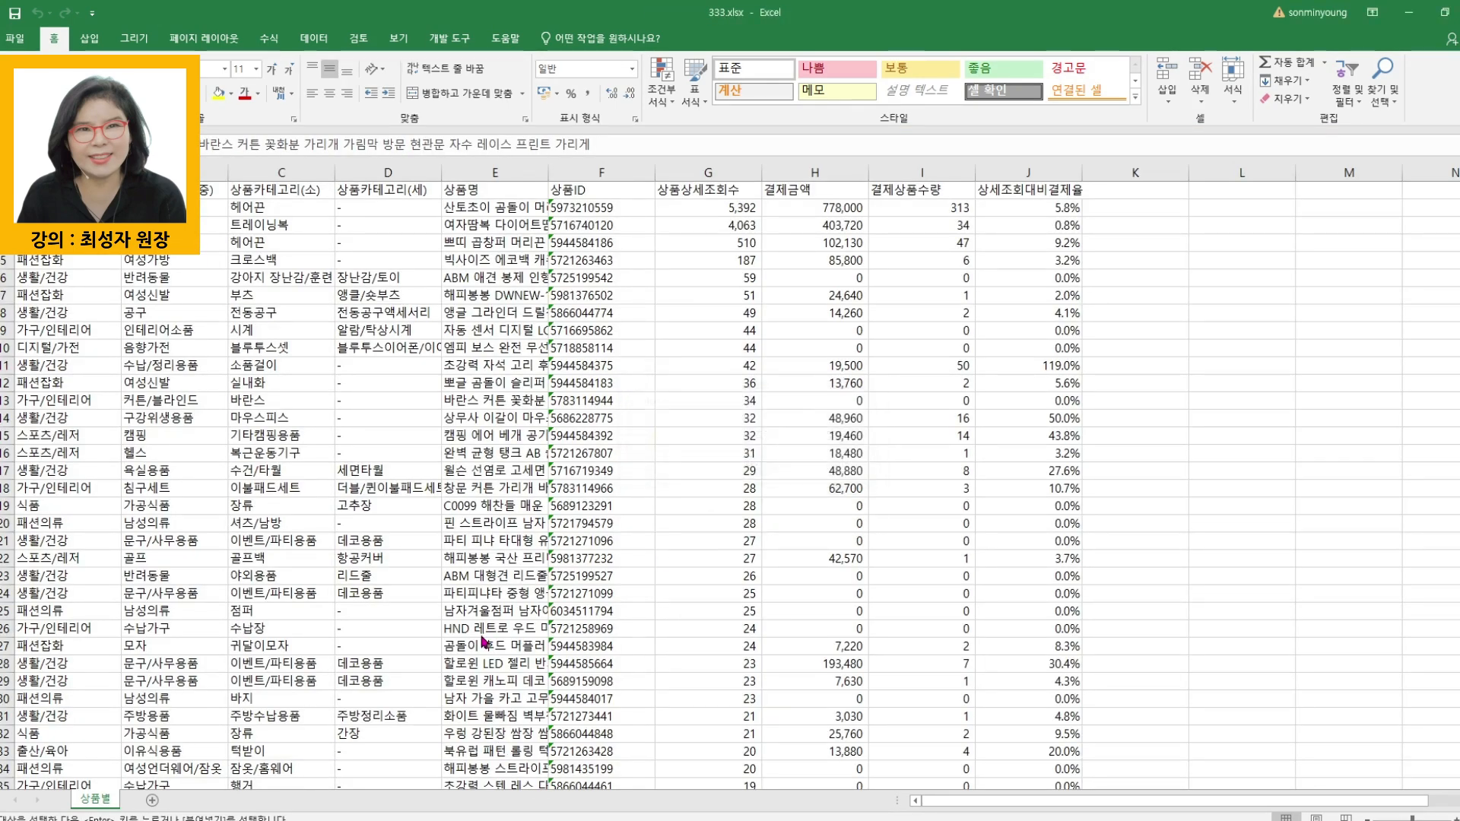
pyautogui.click(491, 628)
pyautogui.hotkey('ctrl', 'Down')
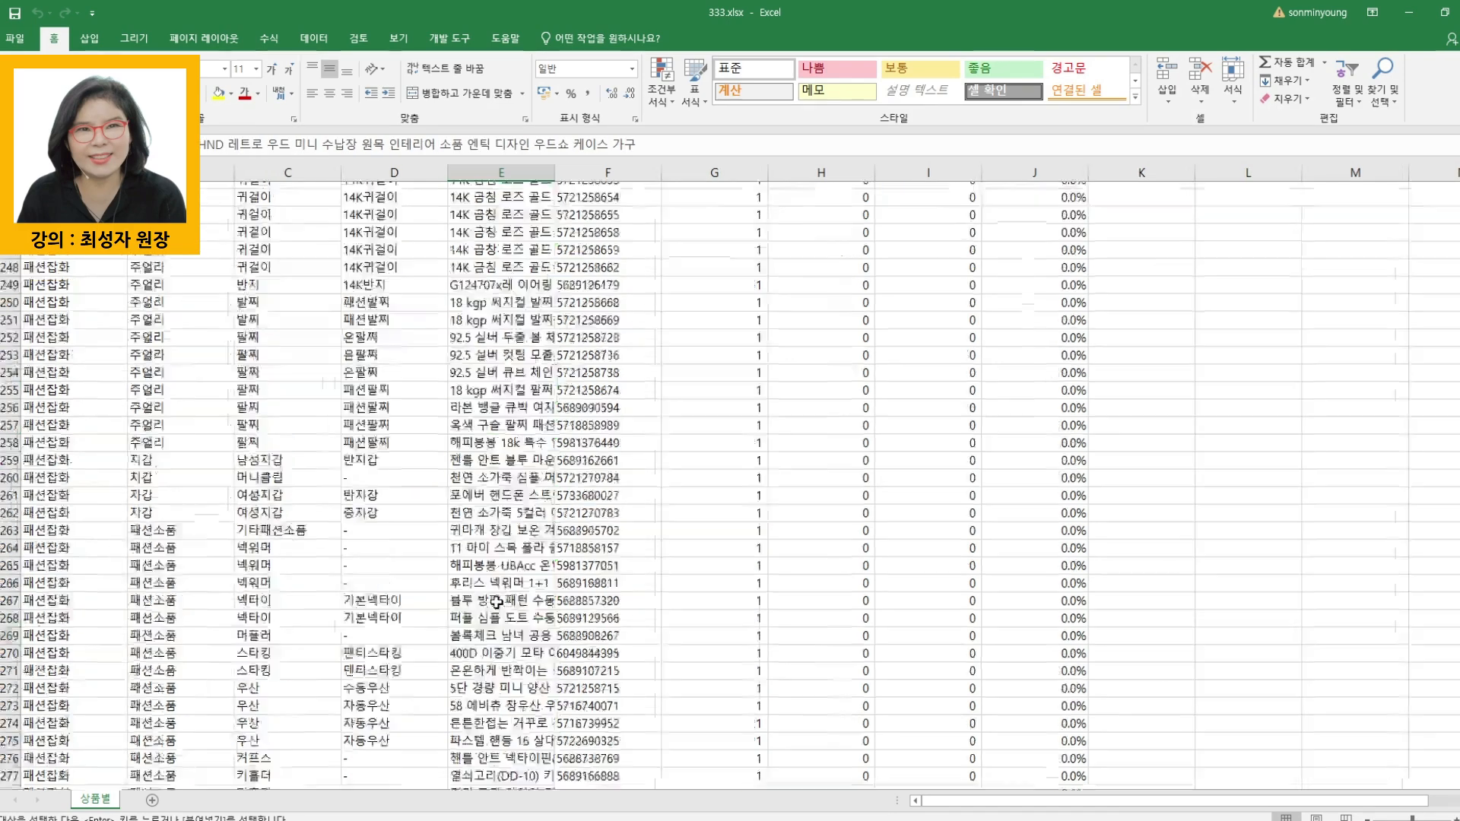
pyautogui.click(84, 524)
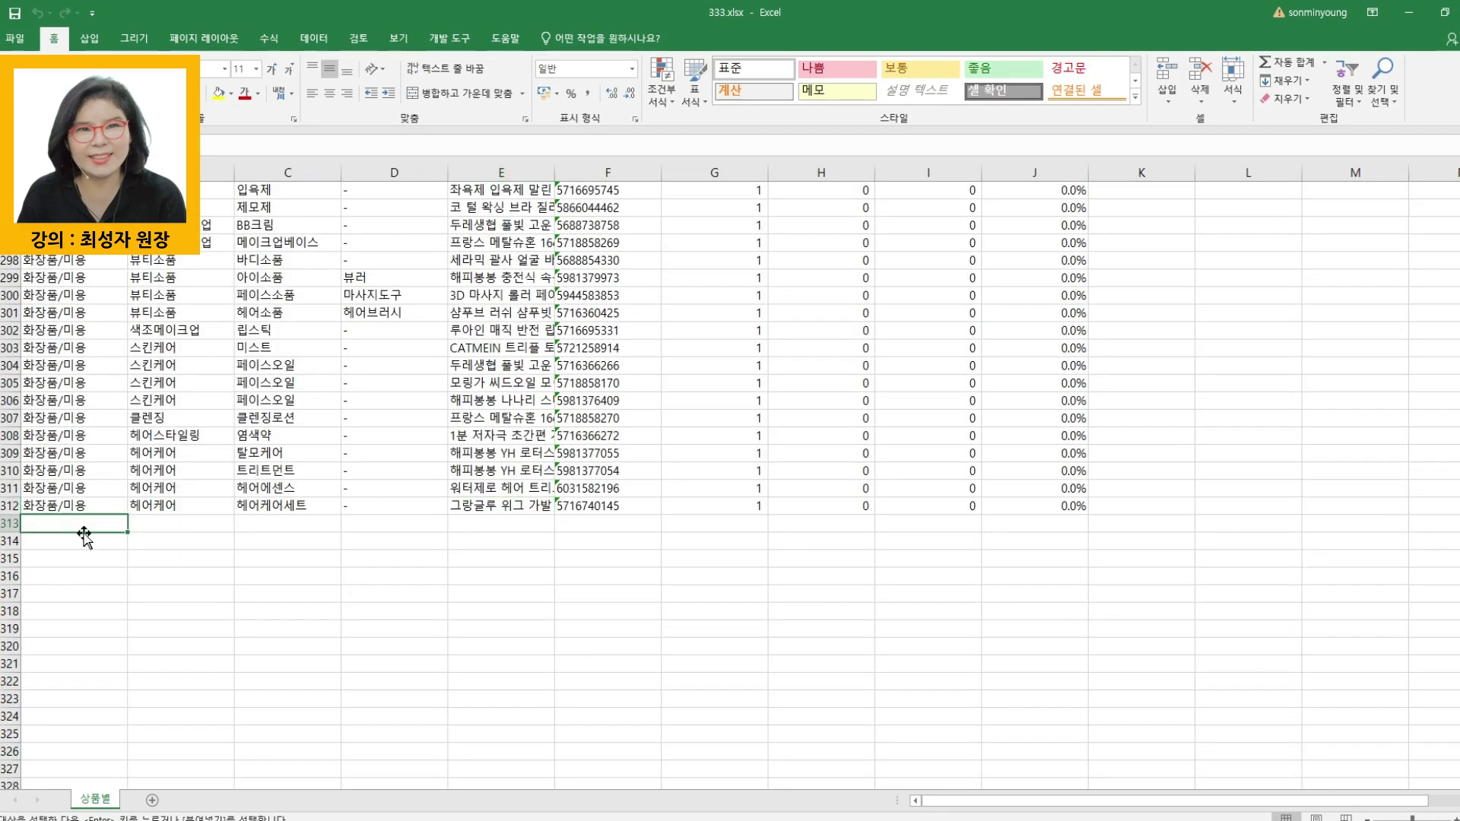
pyautogui.hotkey('ctrl', 'v')
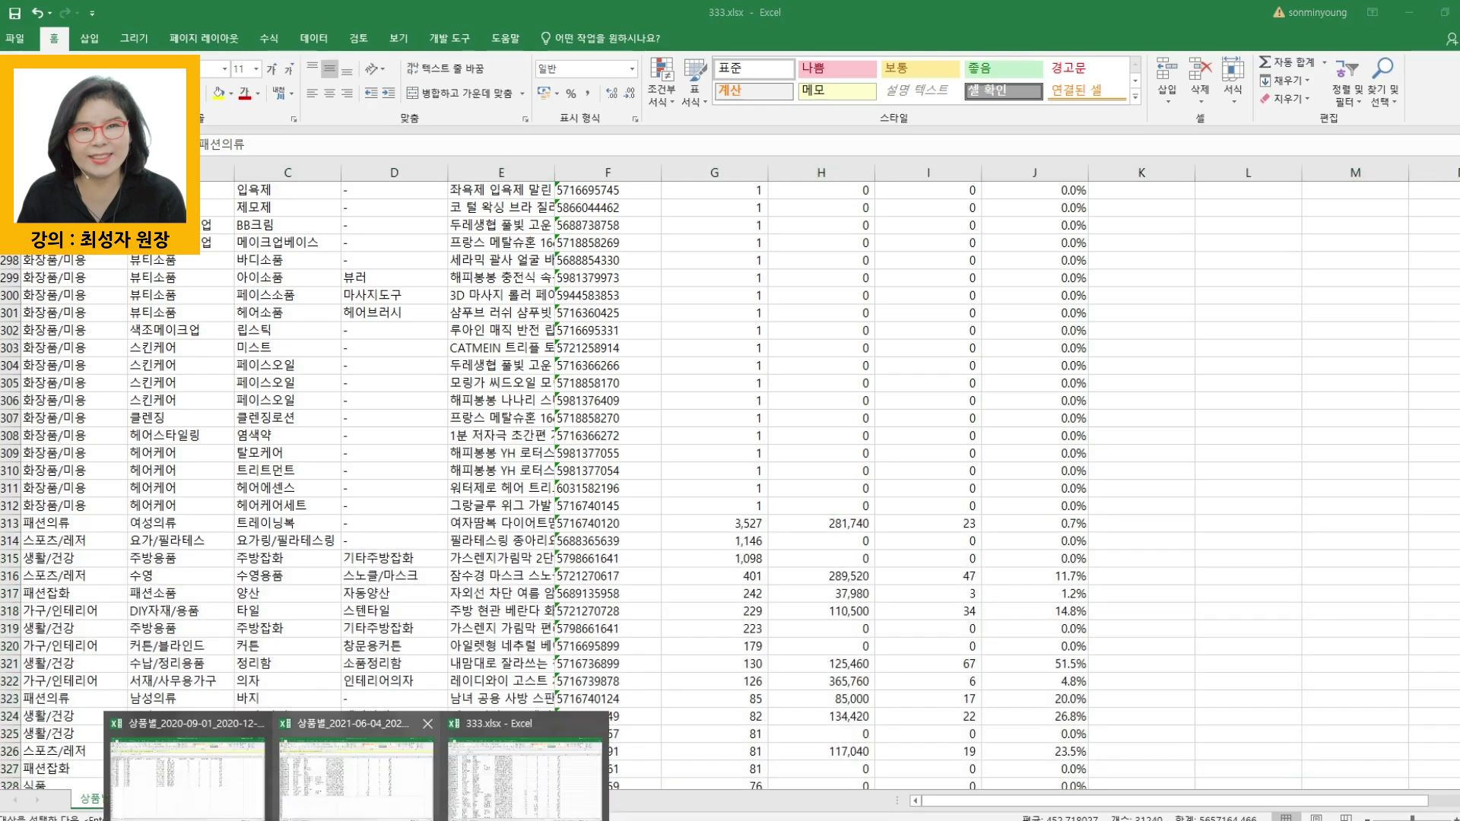
# - Close the 상품별_2021-06-04_2021-09-03.xlsx and 상품별_2020-09-01_2020-12-01.xlsx workbooks and return to 333.xlsx
pyautogui.click(330, 768)
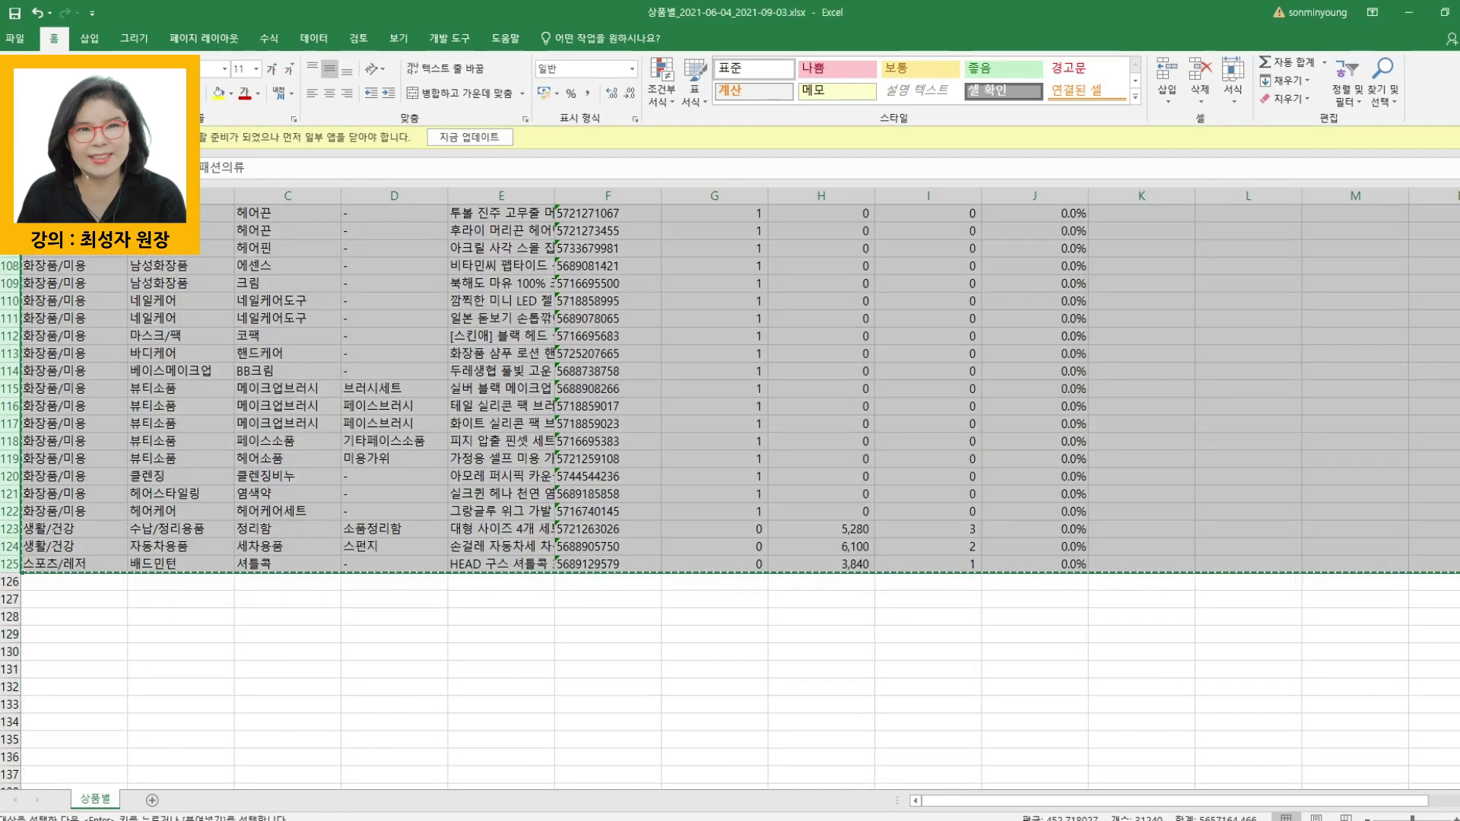
pyautogui.click(1459, 12)
pyautogui.click(765, 477)
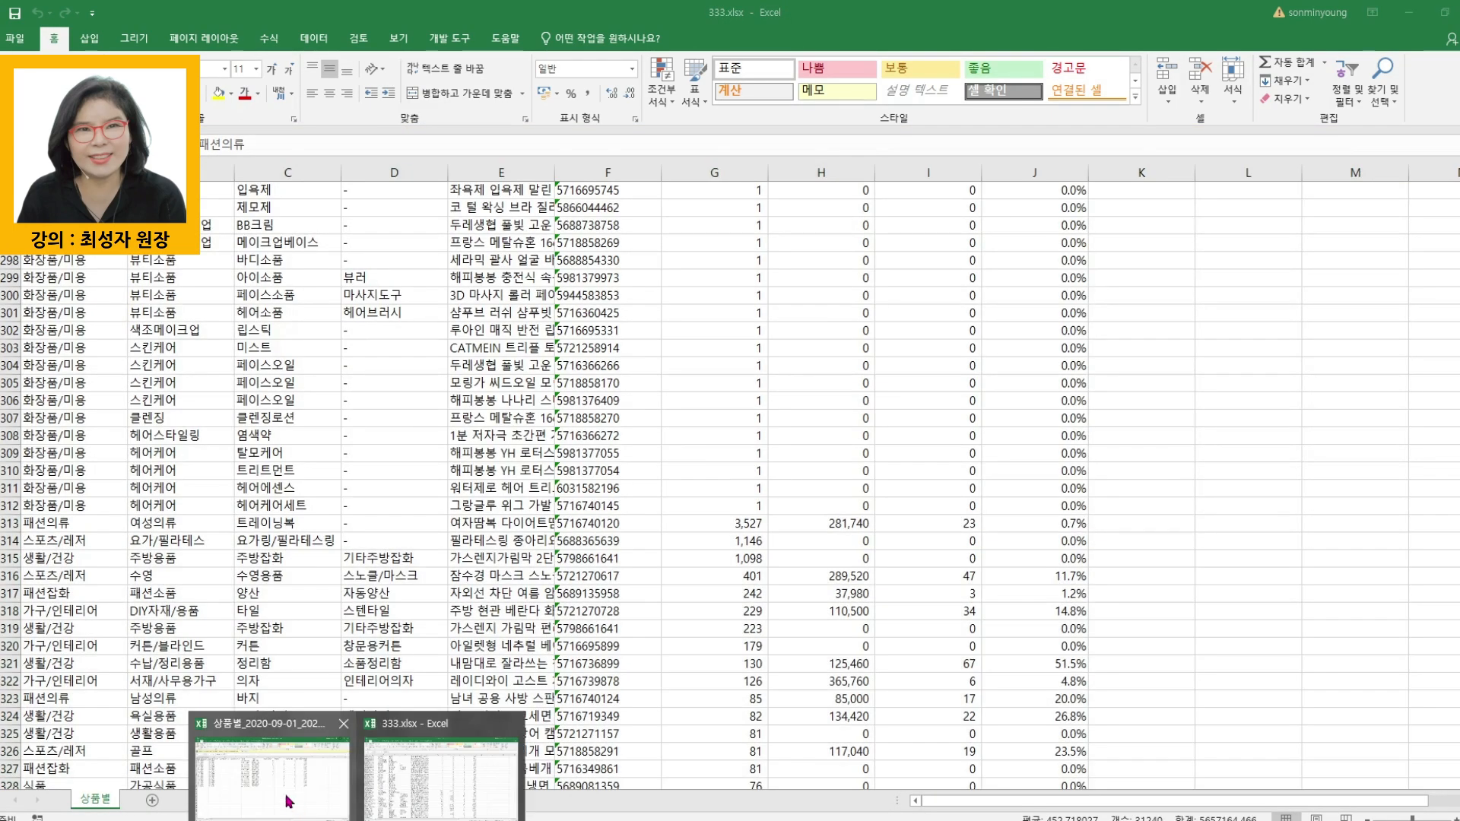
pyautogui.click(289, 761)
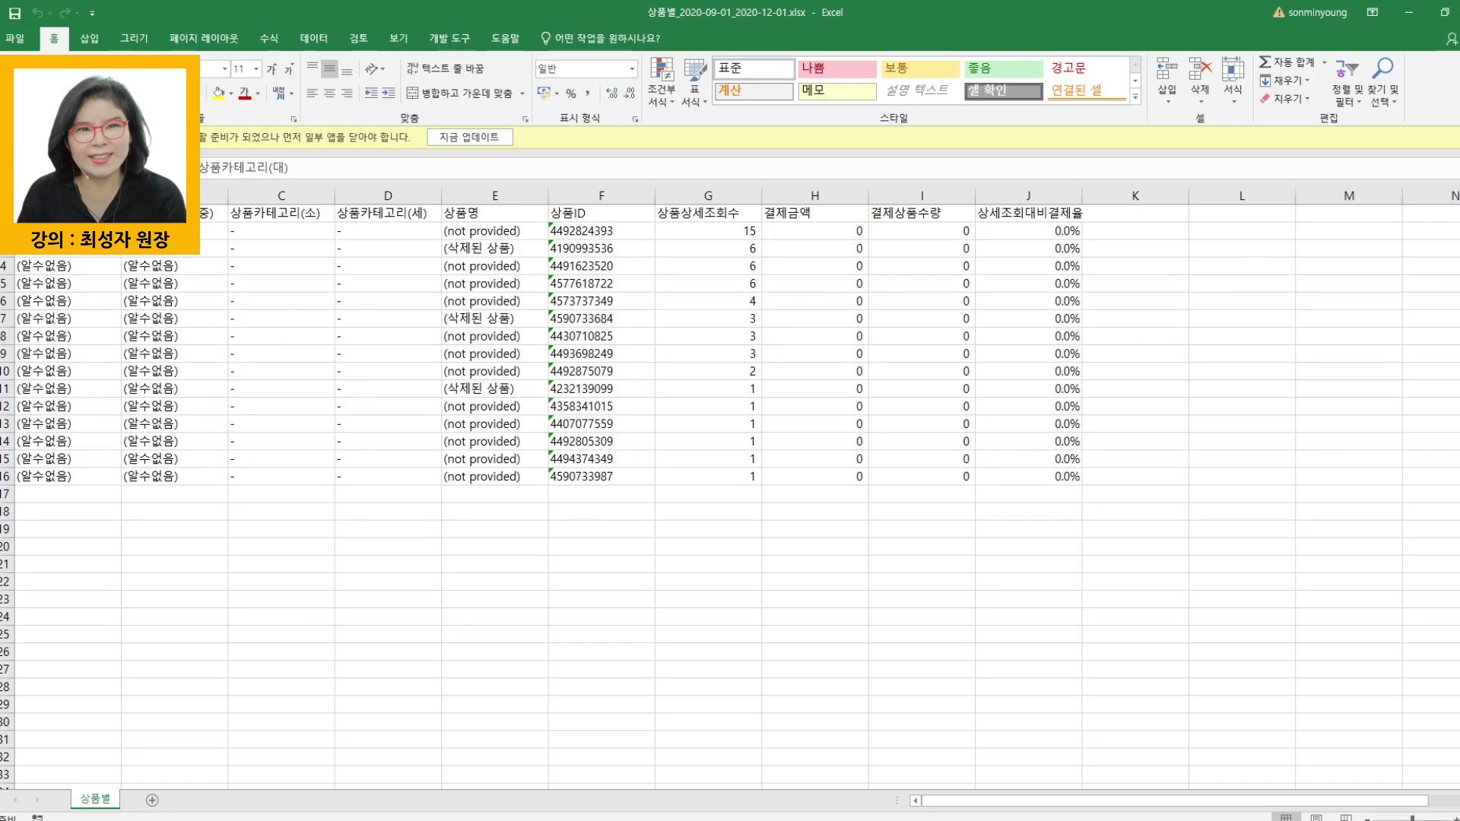
pyautogui.click(1459, 13)
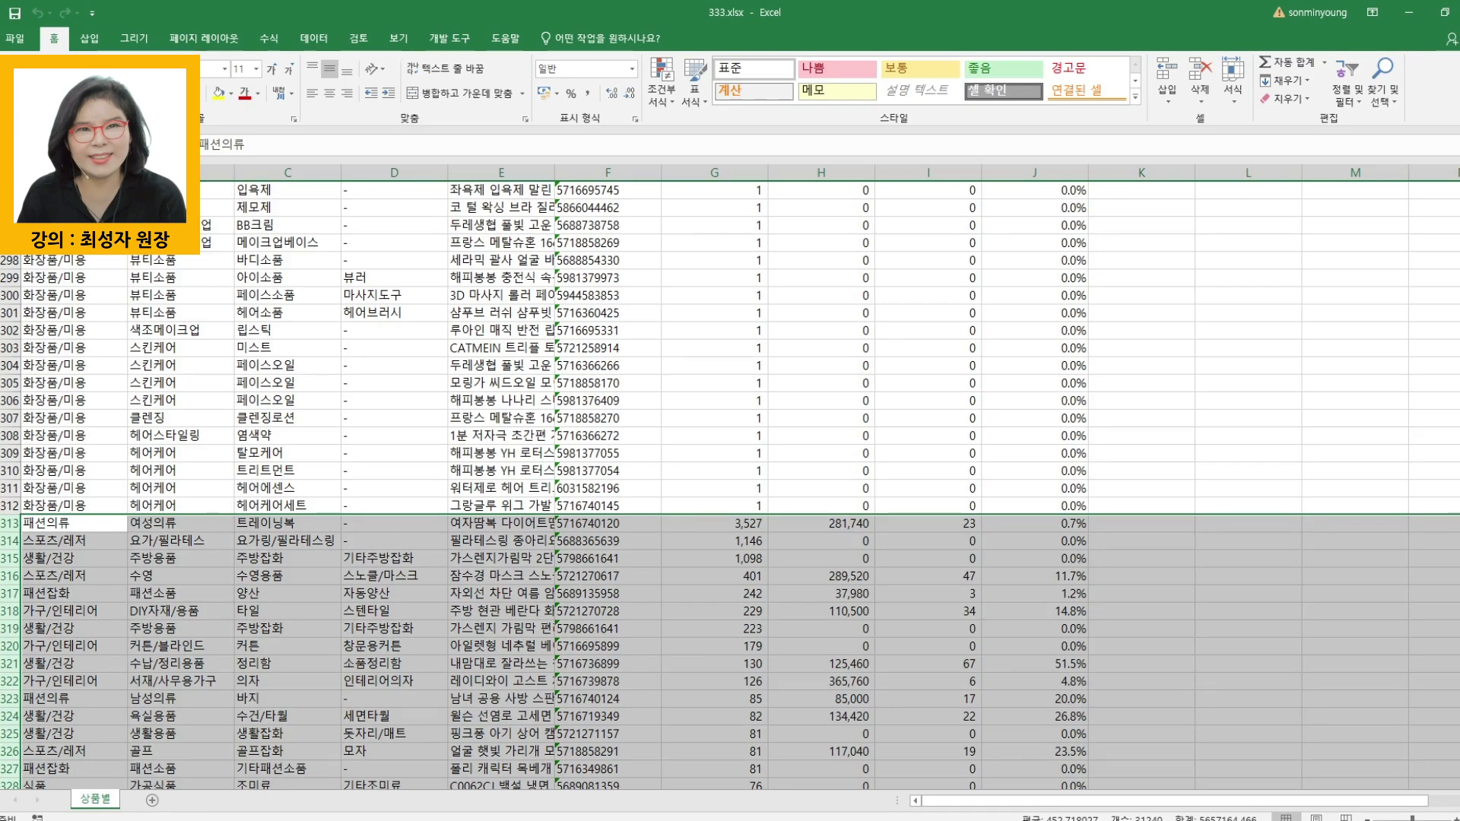
pyautogui.hotkey('alt', 'Tab')
pyautogui.hotkey('alt', 'Tab')
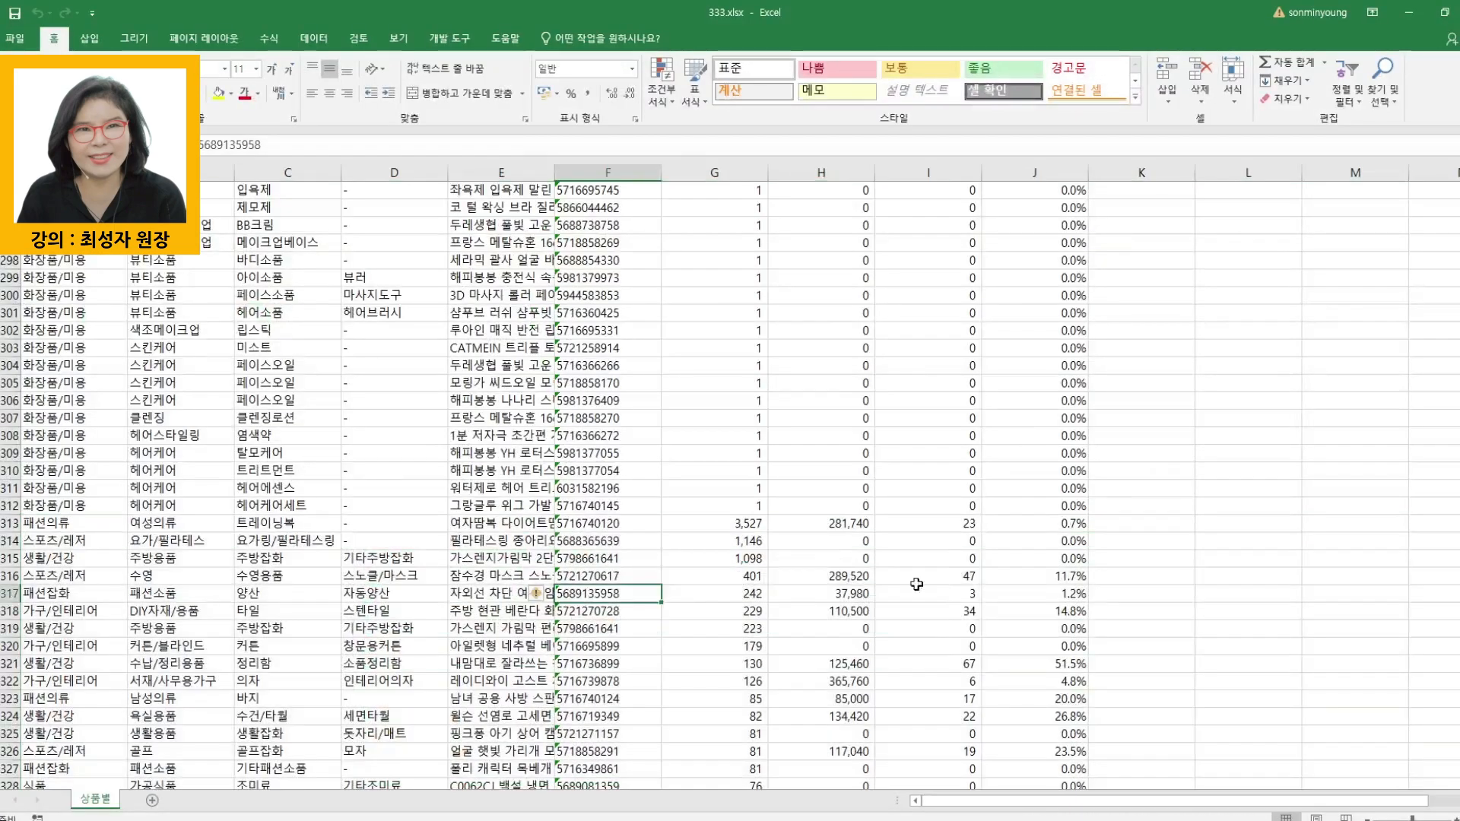
# - Fill the entire 상품상세조회수 column with yellow
pyautogui.scroll(13, 700, 316)
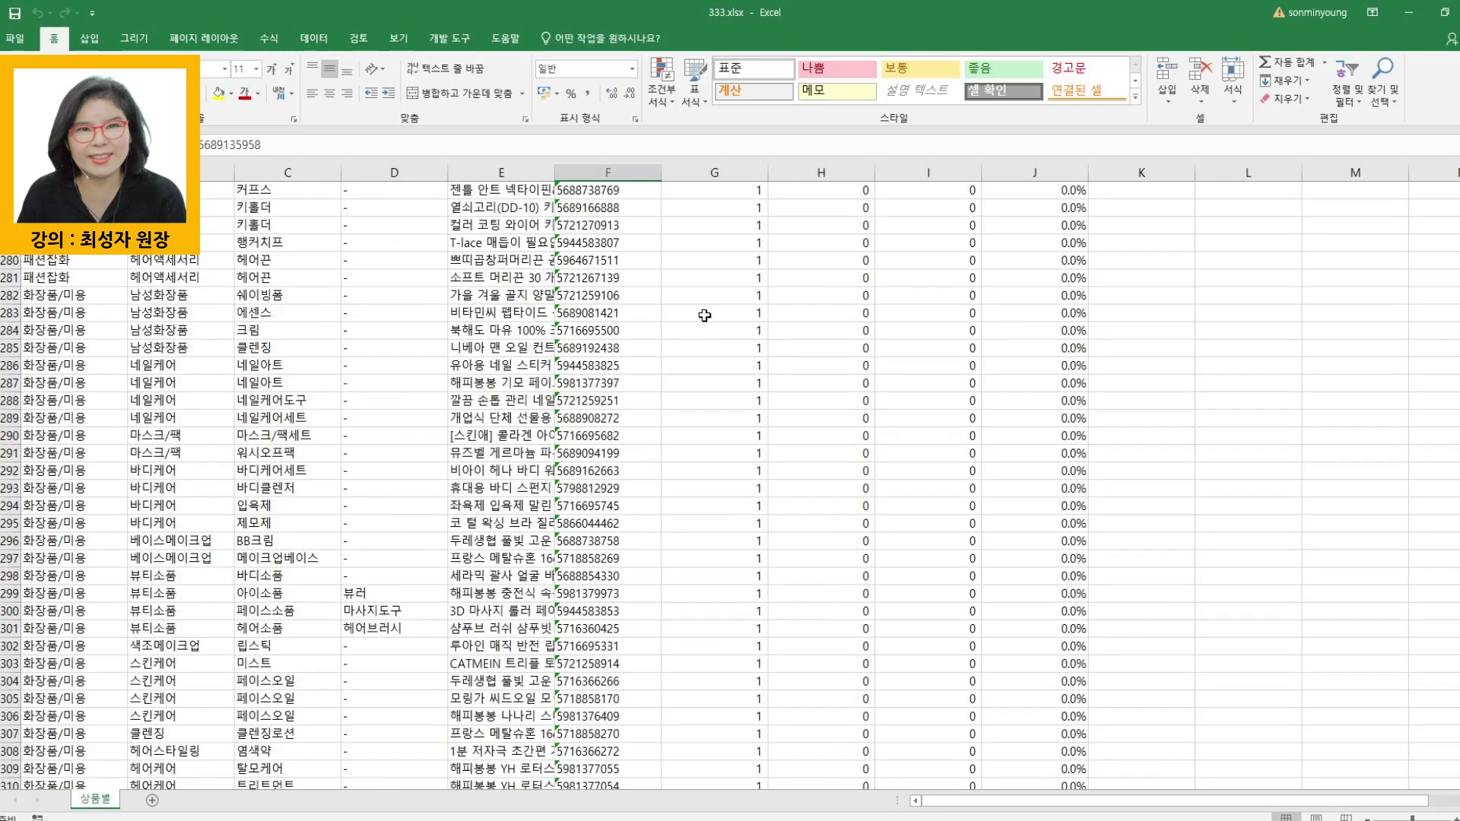
pyautogui.click(739, 453)
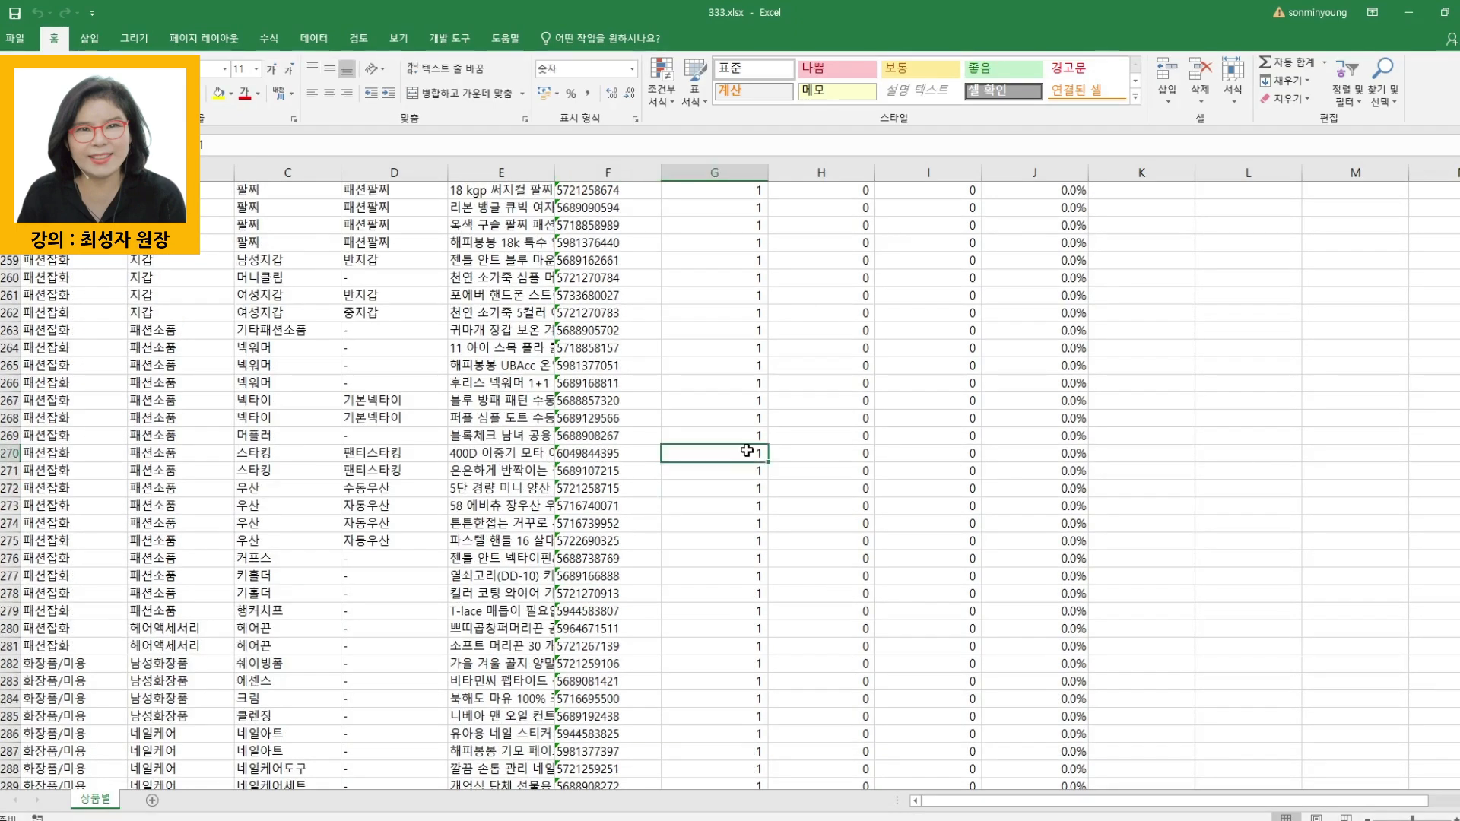
pyautogui.hotkey('ctrl', 'Up')
pyautogui.hotkey('ctrl', 'shift', 'Down')
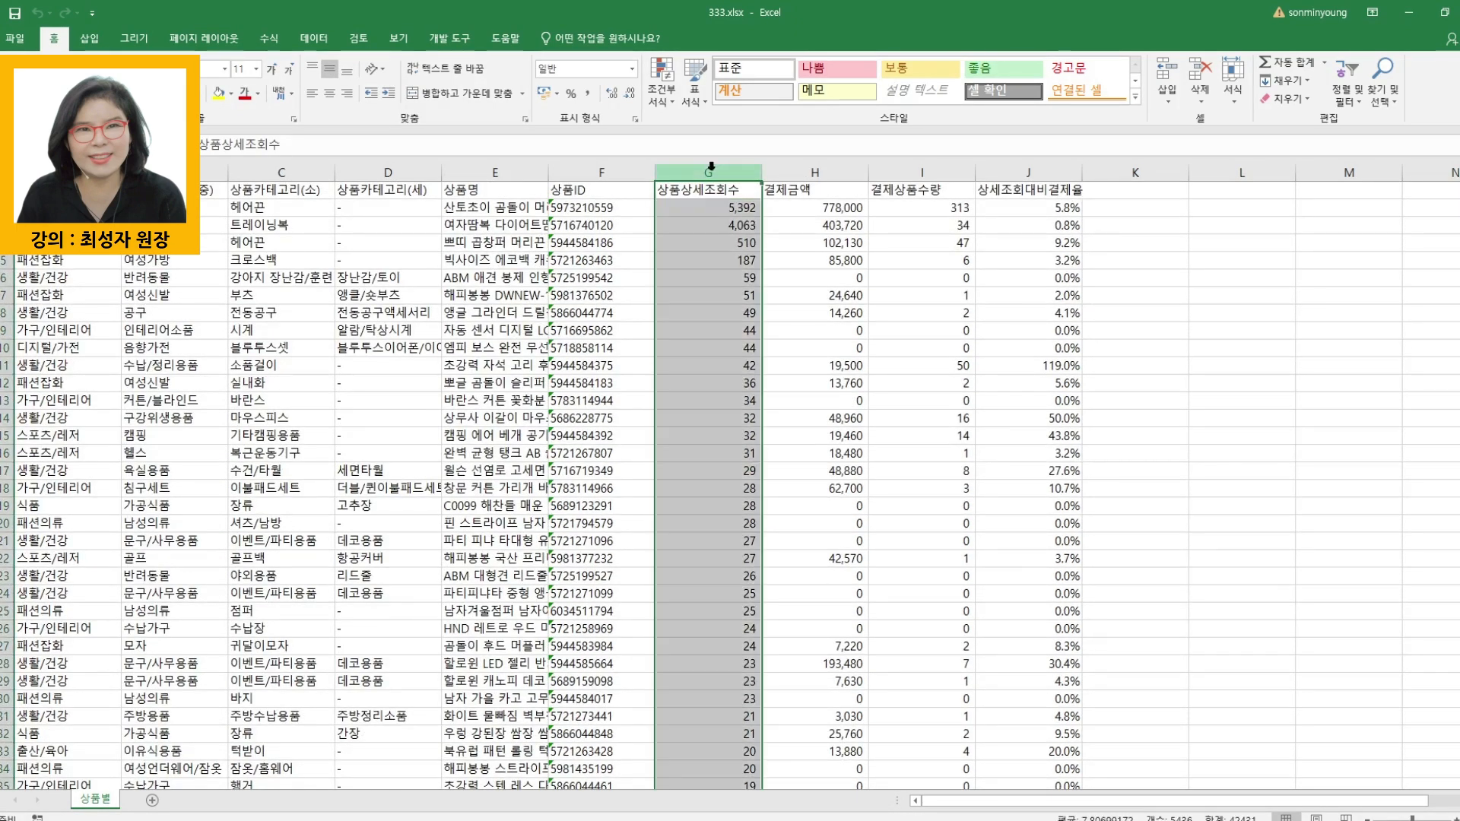
pyautogui.click(218, 93)
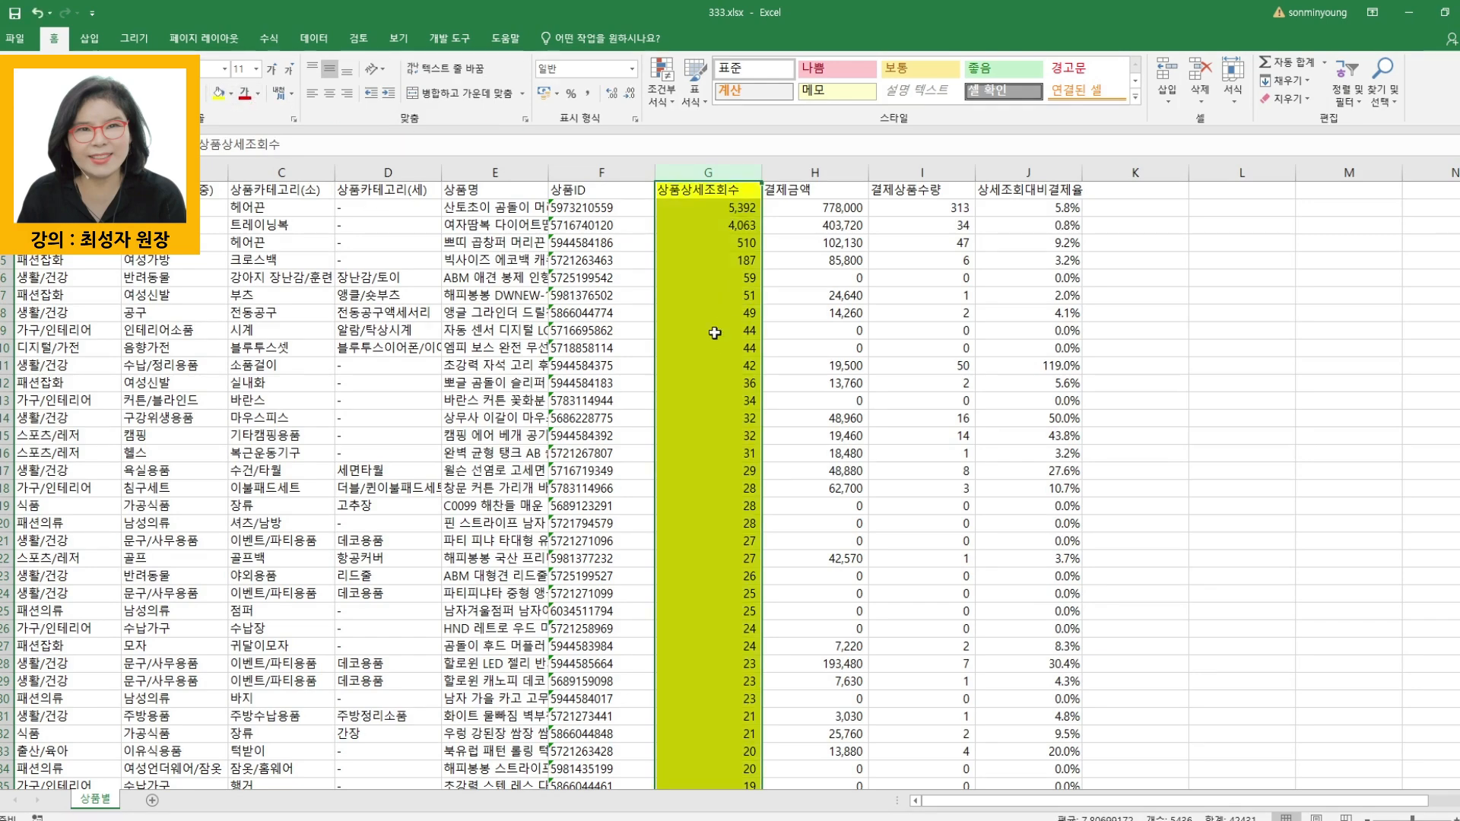
pyautogui.scroll(3, 675, 489)
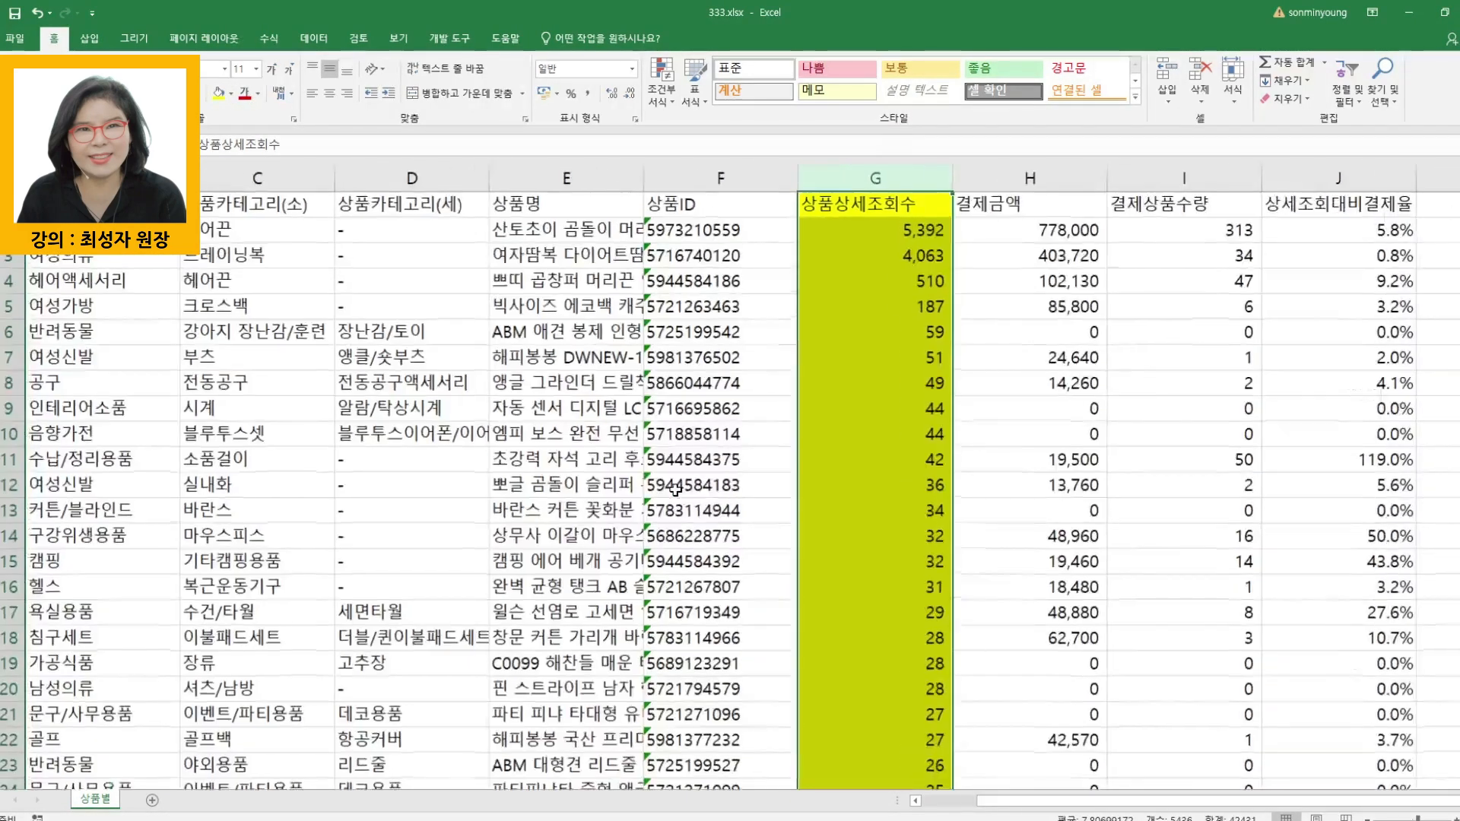
pyautogui.click(569, 460)
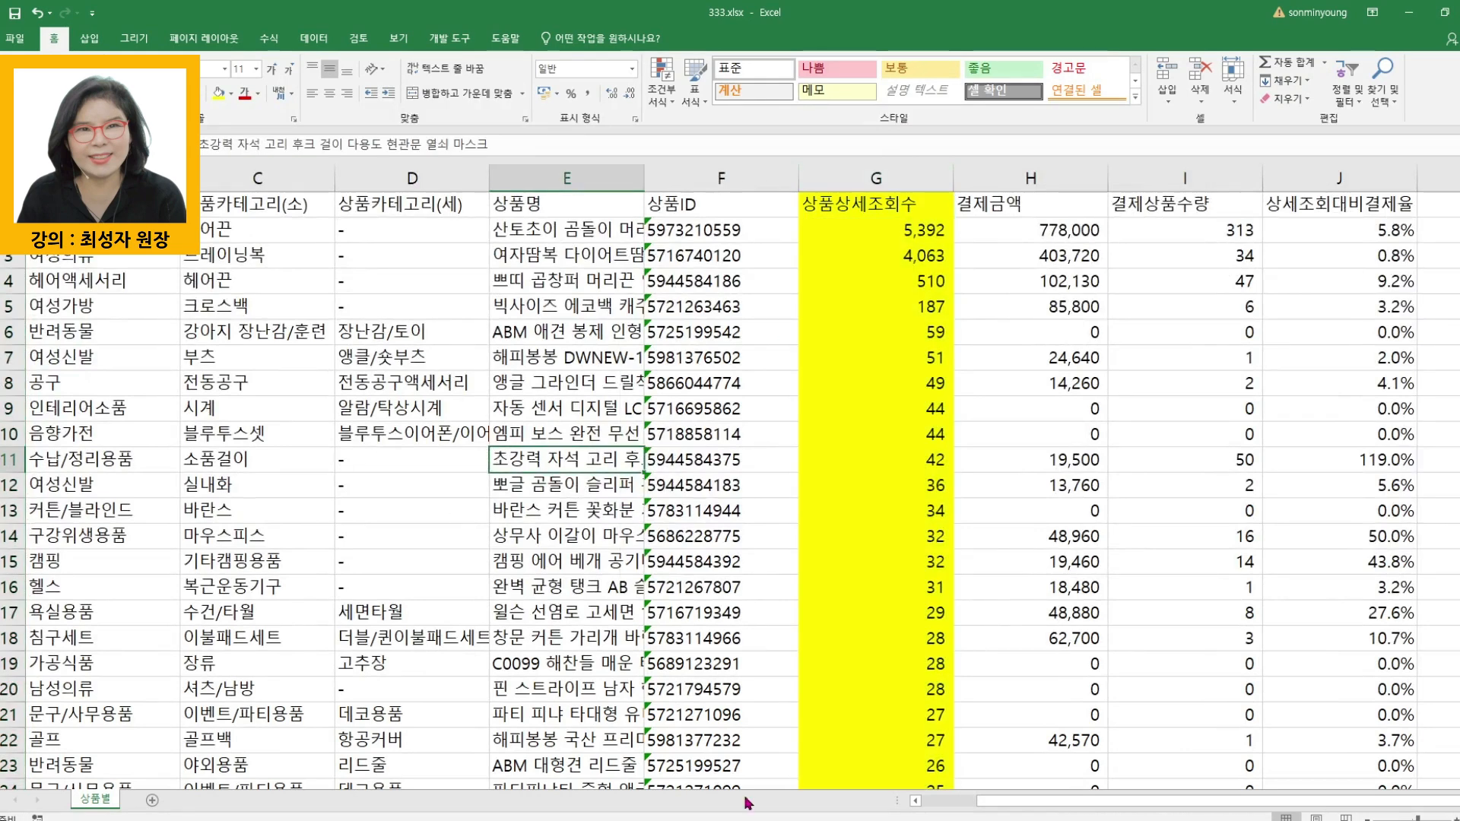
# - Center the contents of the 상품ID column and fill the column with light gold
pyautogui.hscroll(-1, 979, 804)
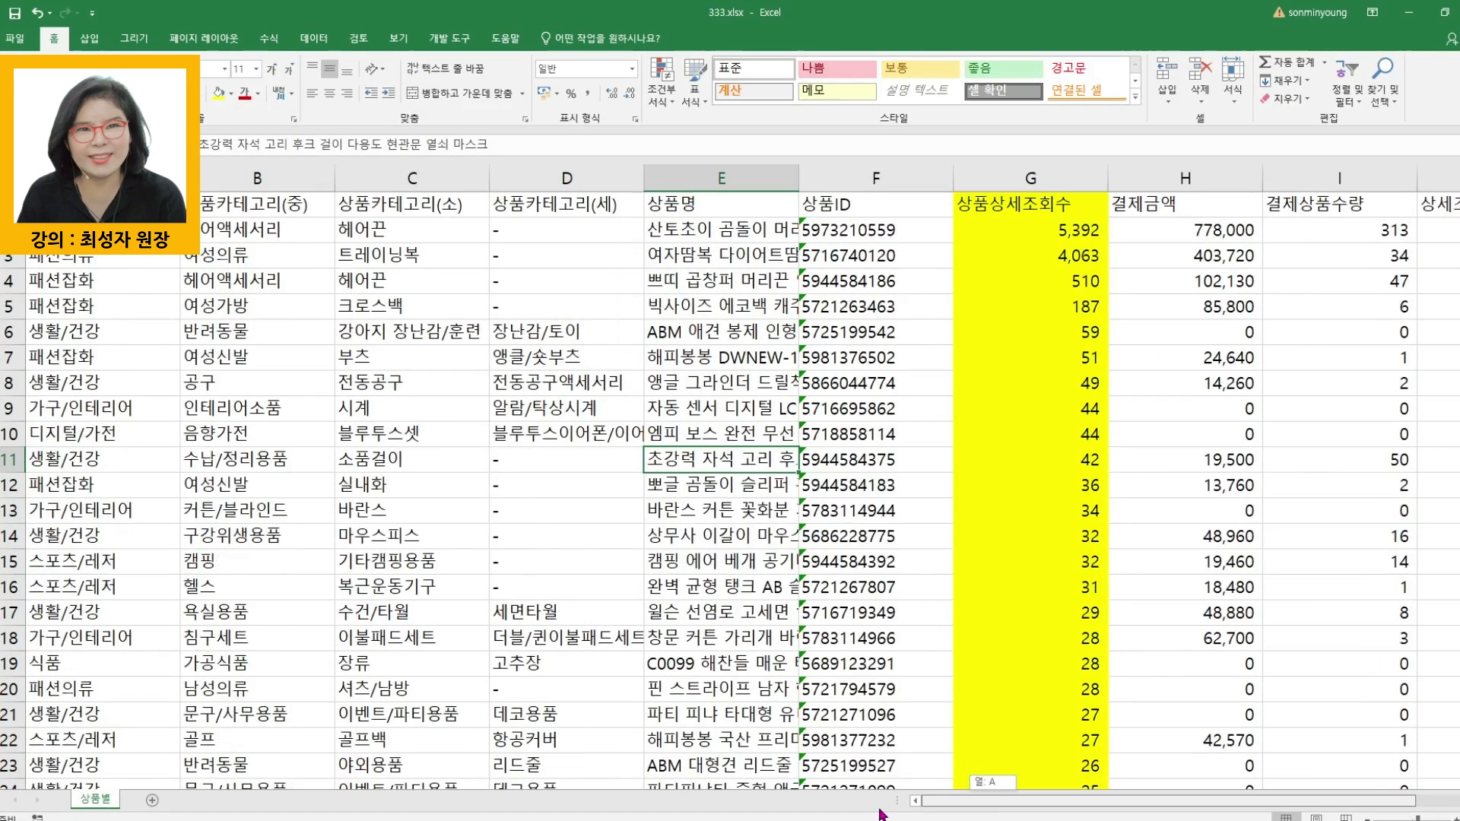
pyautogui.click(144, 466)
pyautogui.click(876, 178)
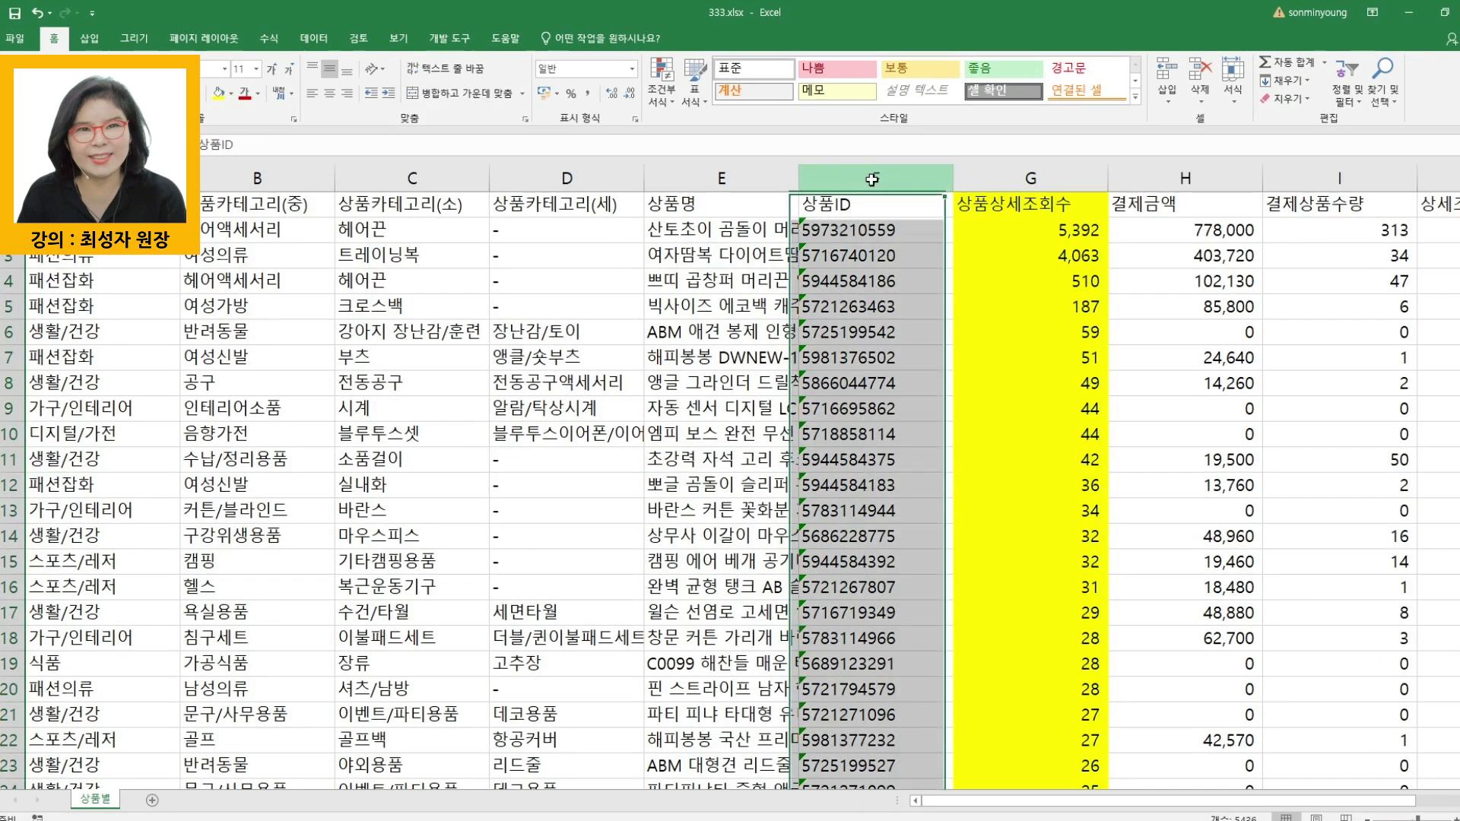
pyautogui.click(330, 93)
pyautogui.click(723, 460)
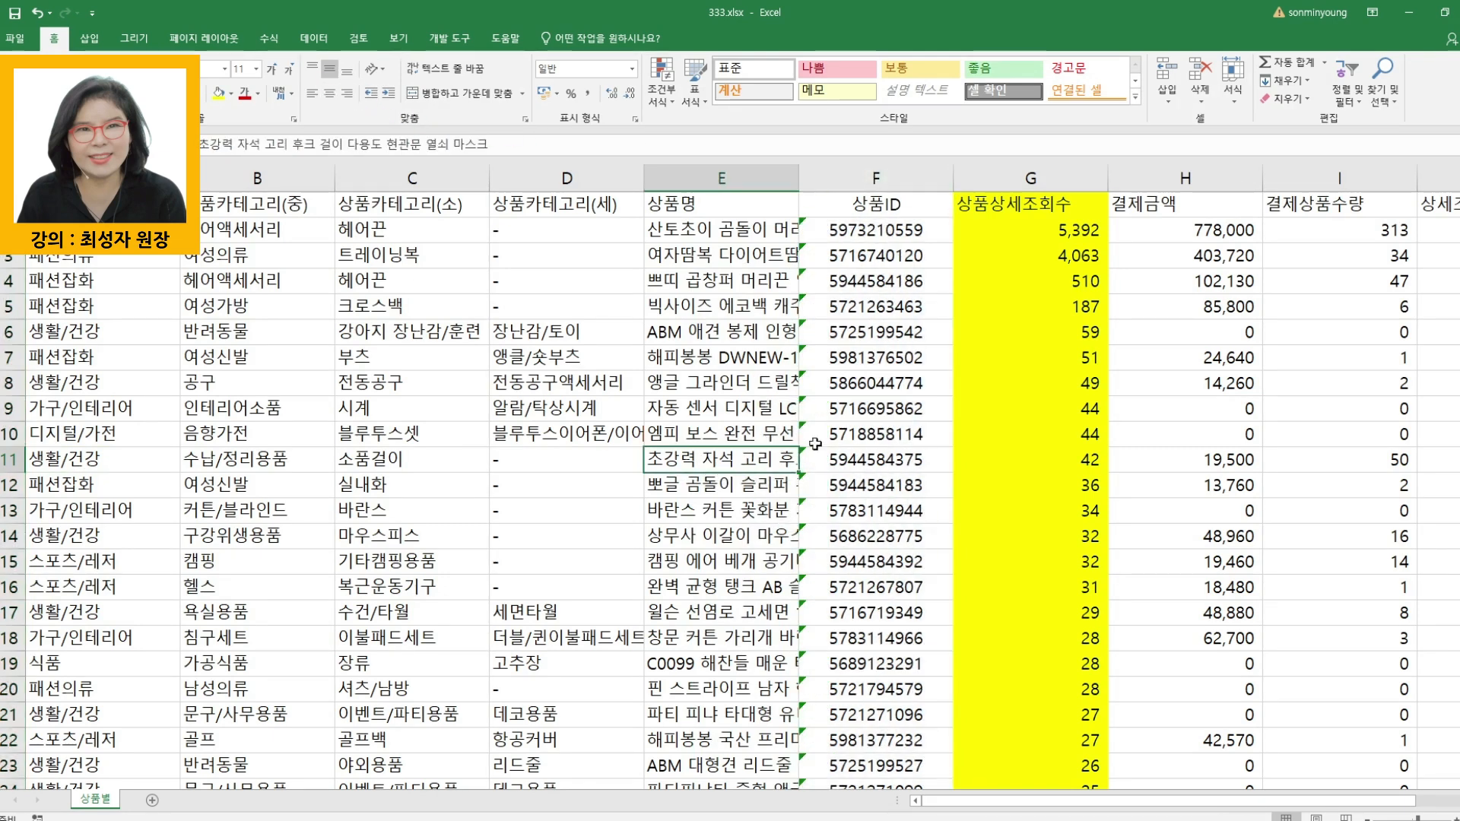
pyautogui.click(876, 178)
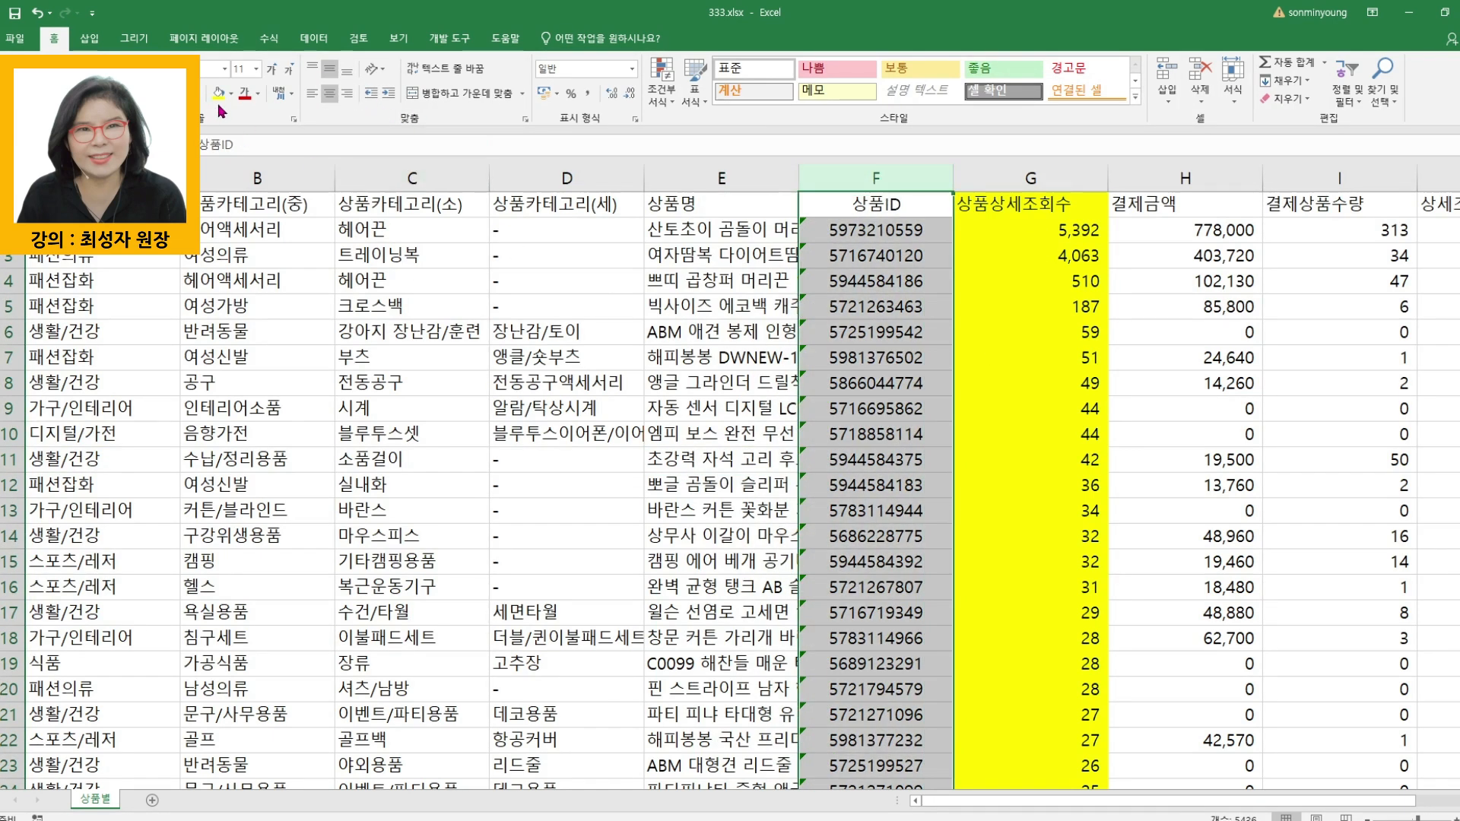
pyautogui.click(232, 95)
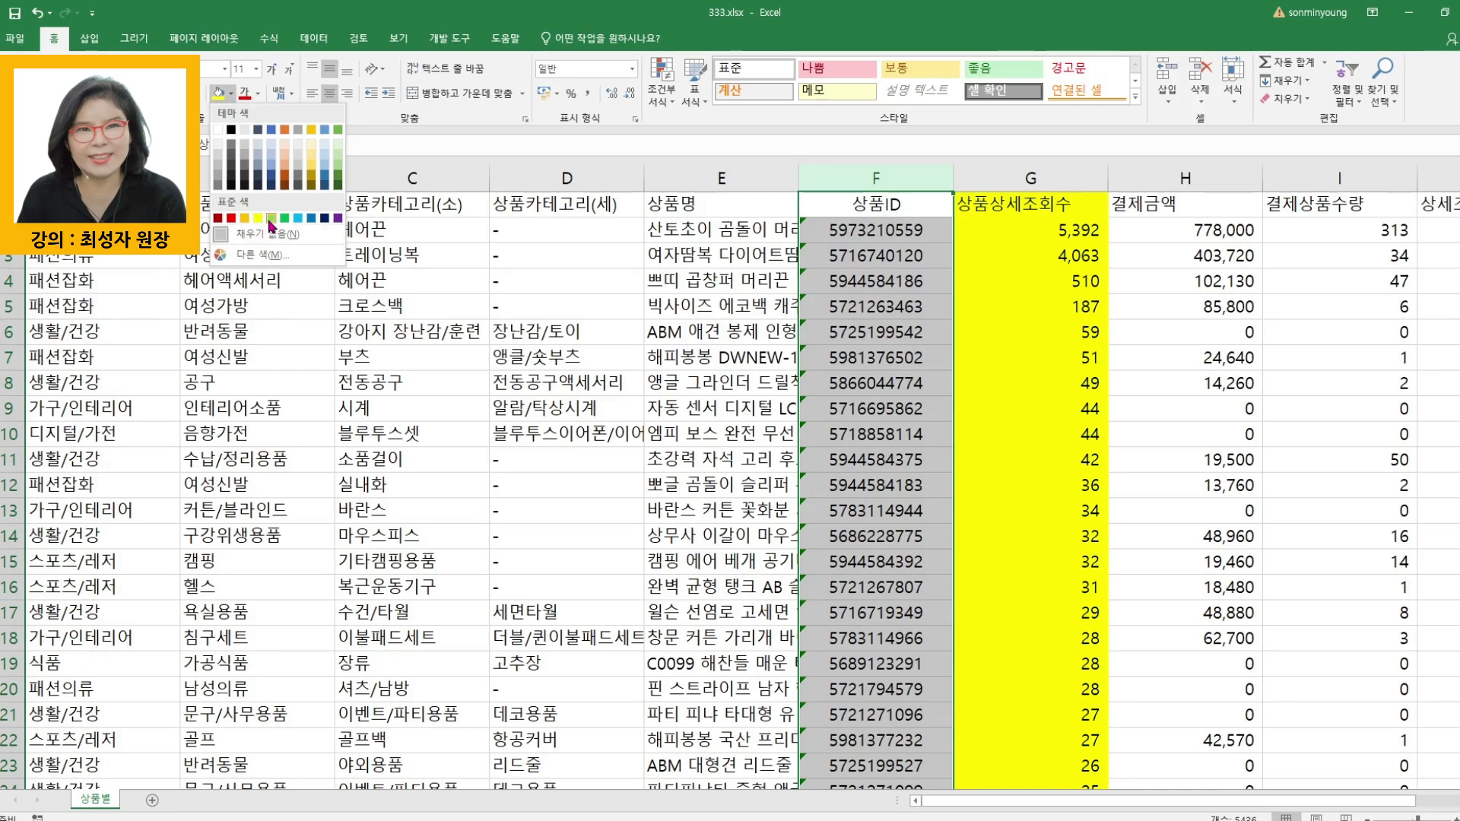
pyautogui.click(313, 158)
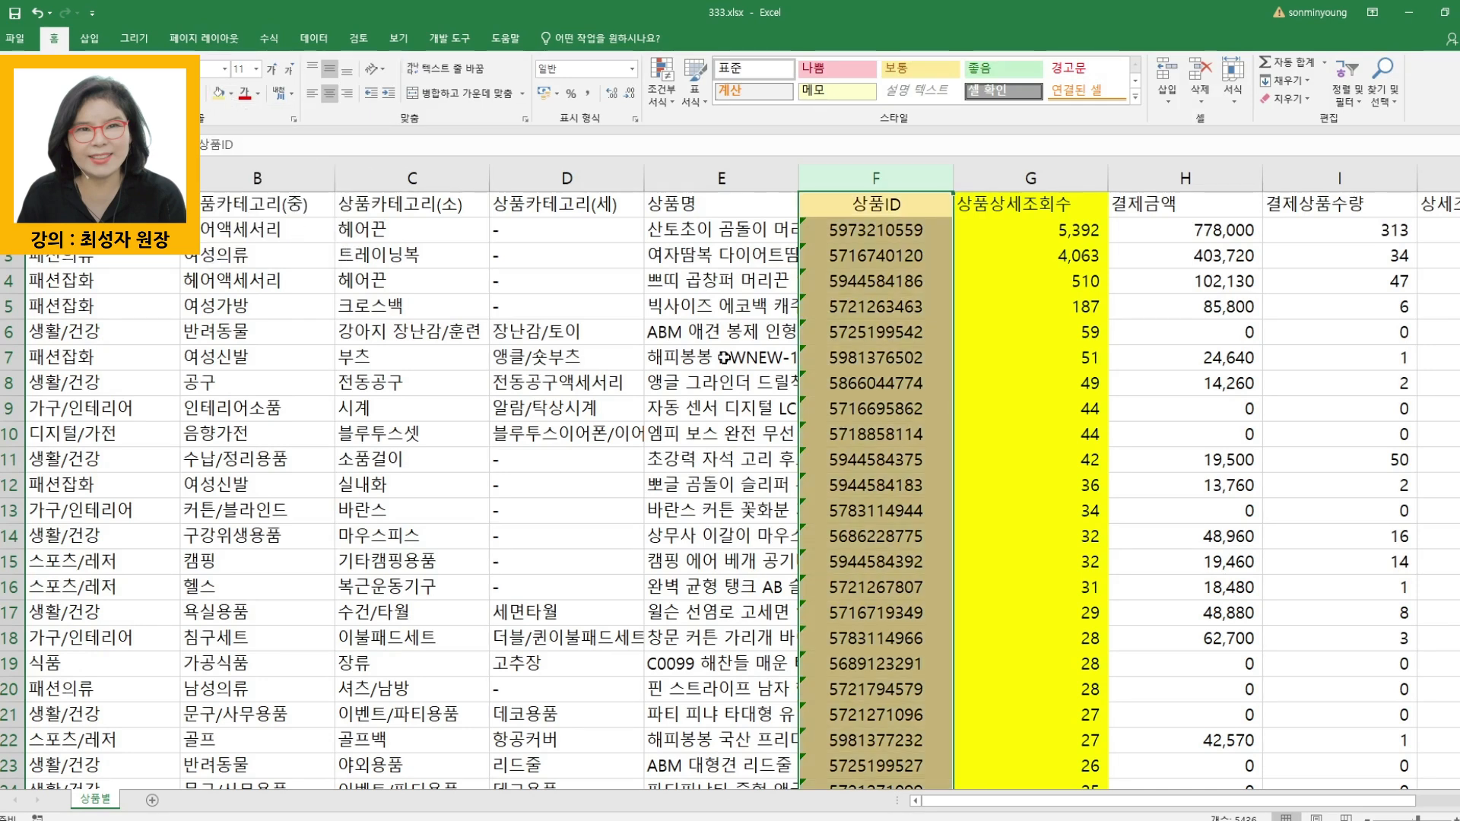
pyautogui.click(874, 358)
# - Examine the product ID, detail view count, category, product name and payment amount columns in the combined table
pyautogui.click(874, 176)
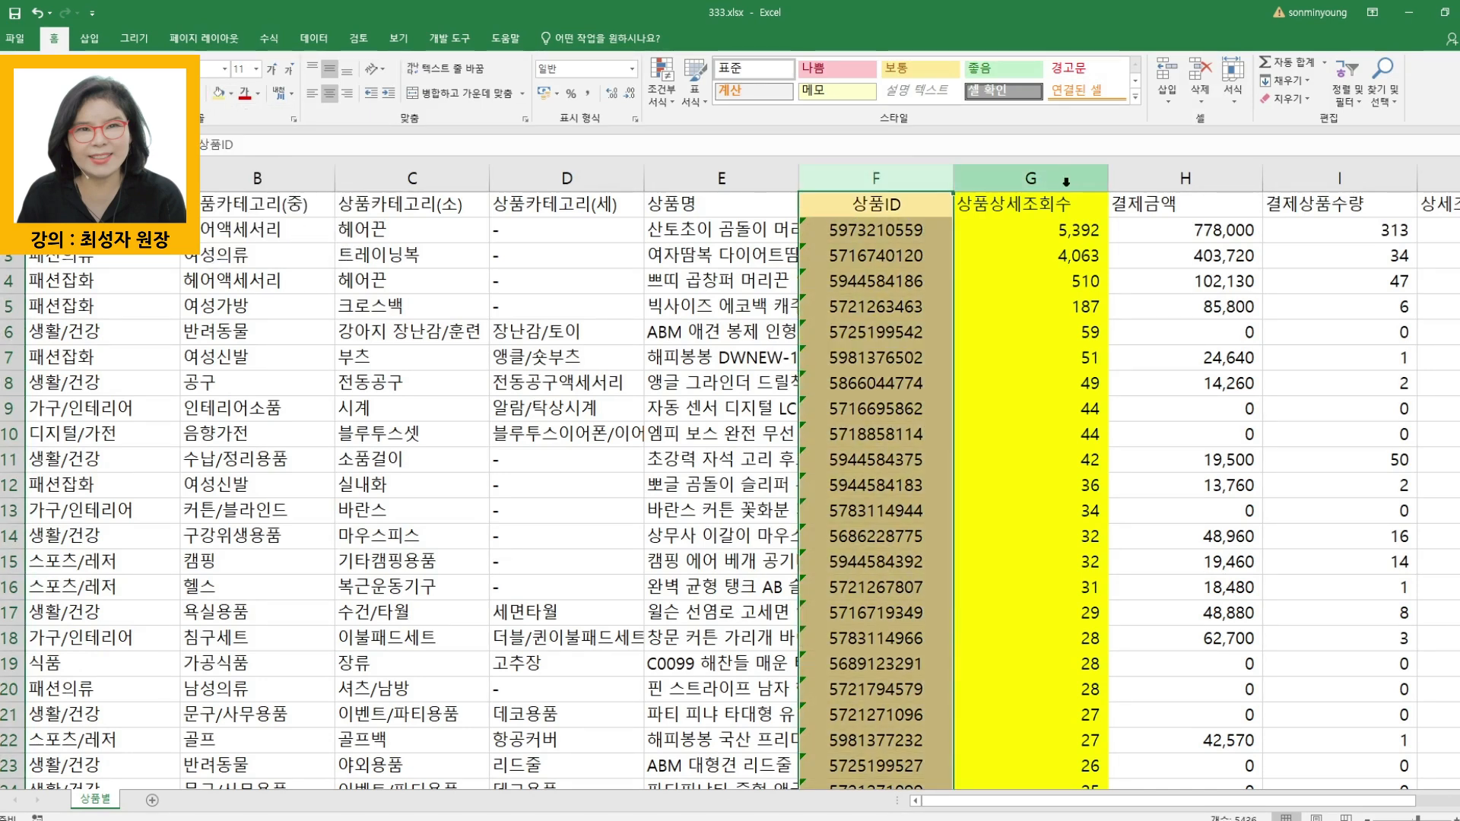
pyautogui.click(1065, 177)
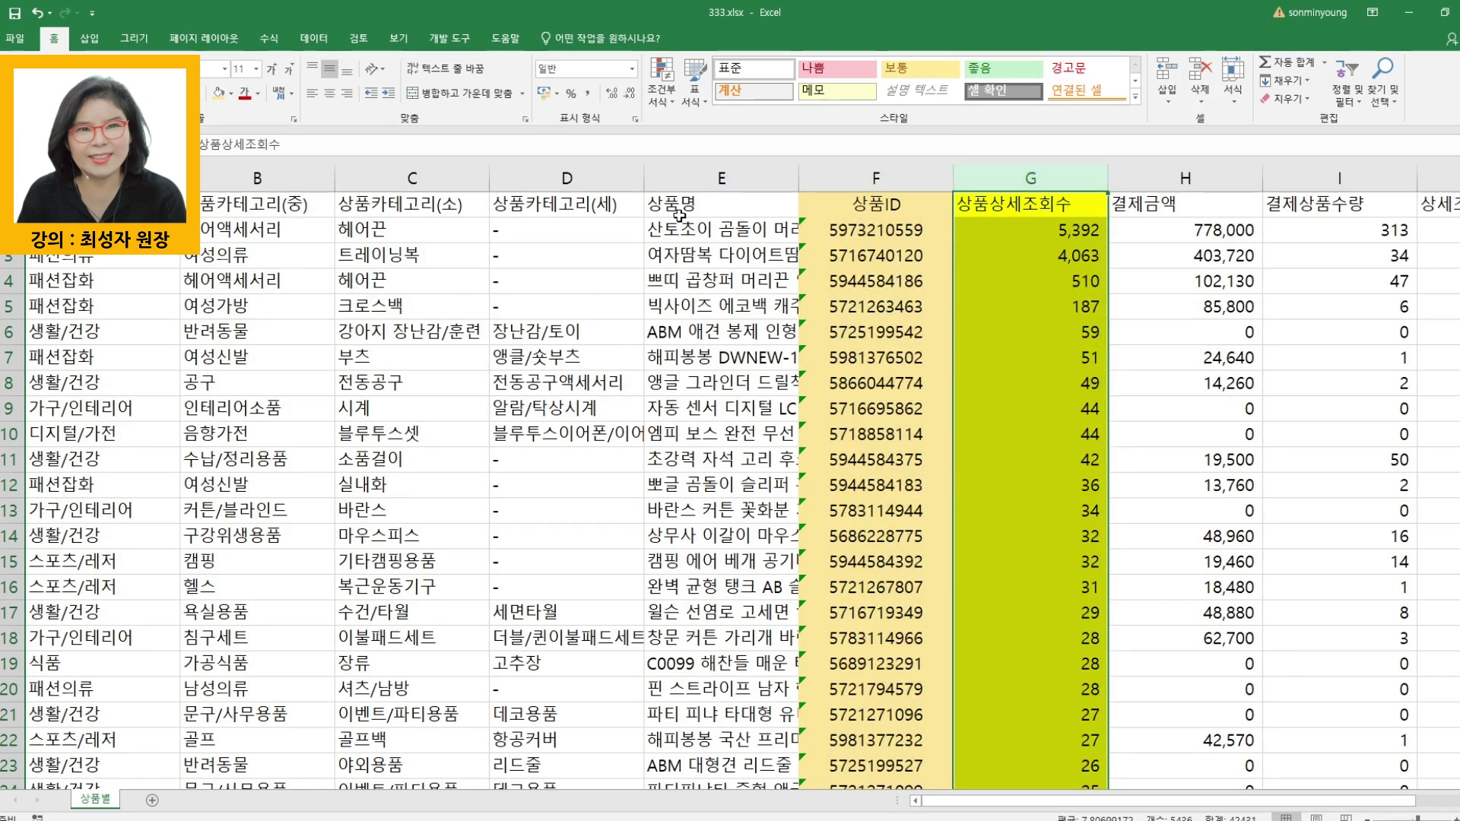
pyautogui.moveTo(99, 178); pyautogui.dragTo(568, 181)
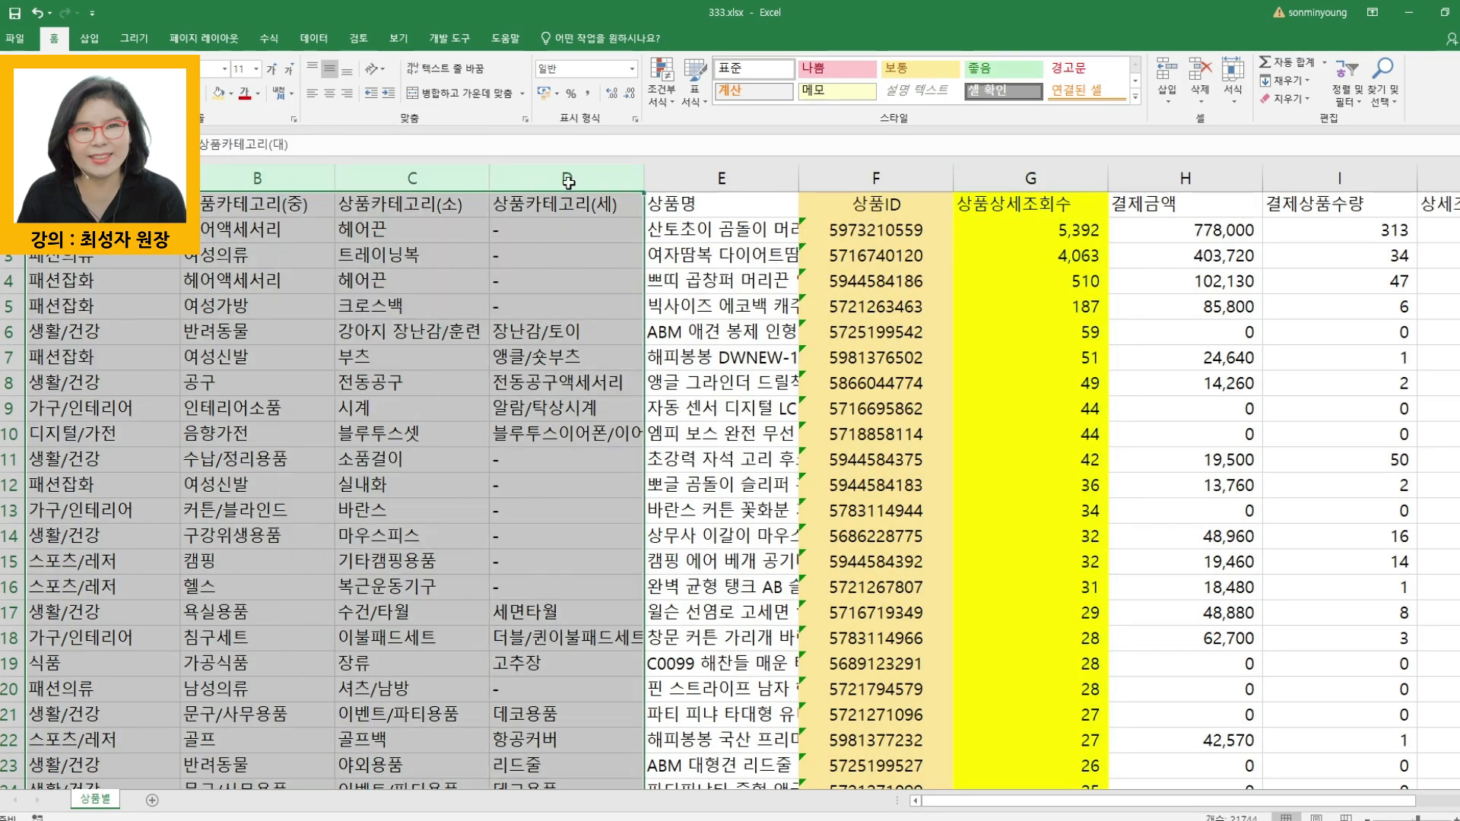
pyautogui.click(683, 179)
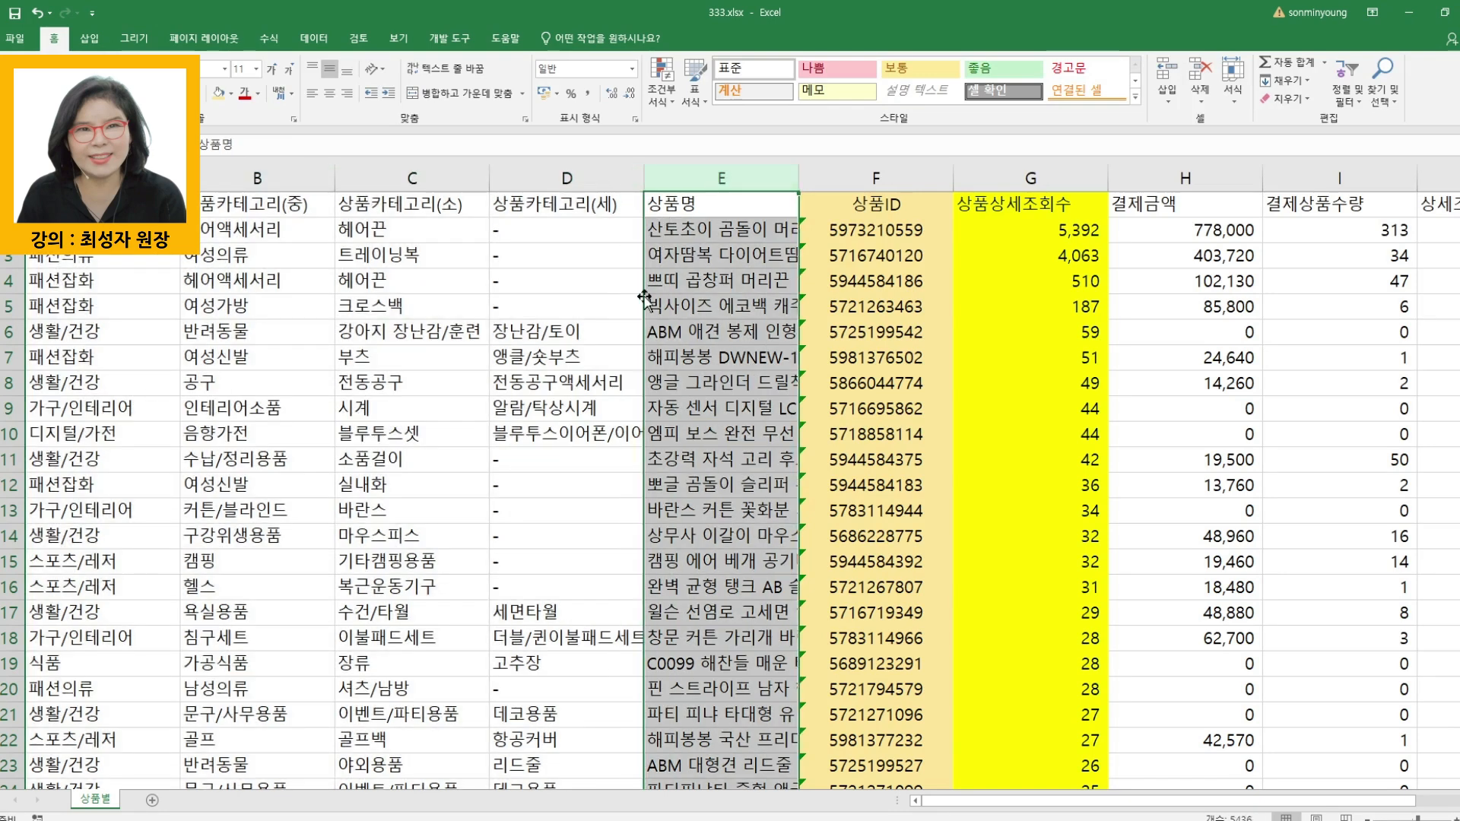
pyautogui.click(1046, 348)
pyautogui.click(874, 232)
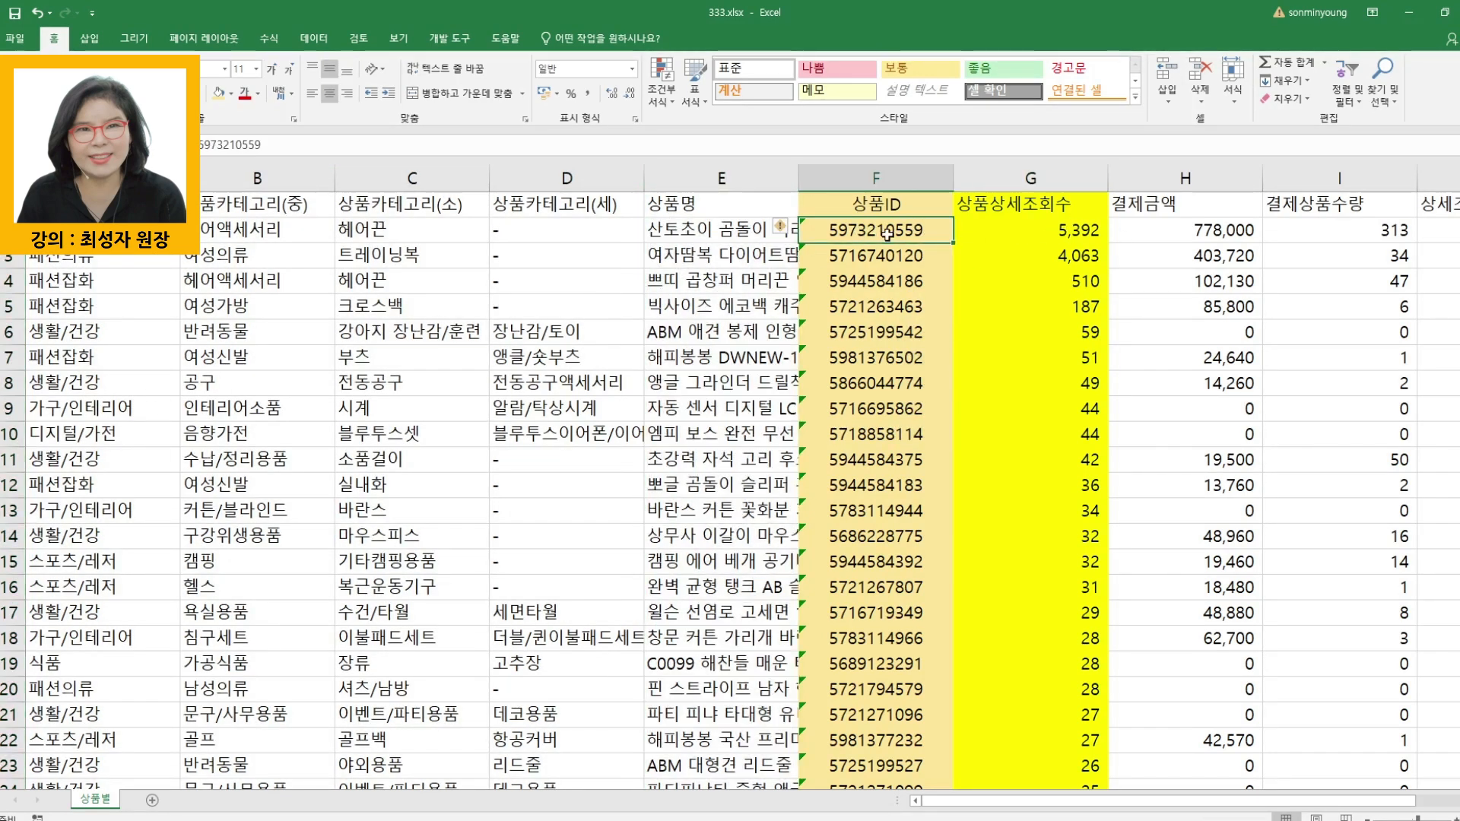
pyautogui.click(1088, 229)
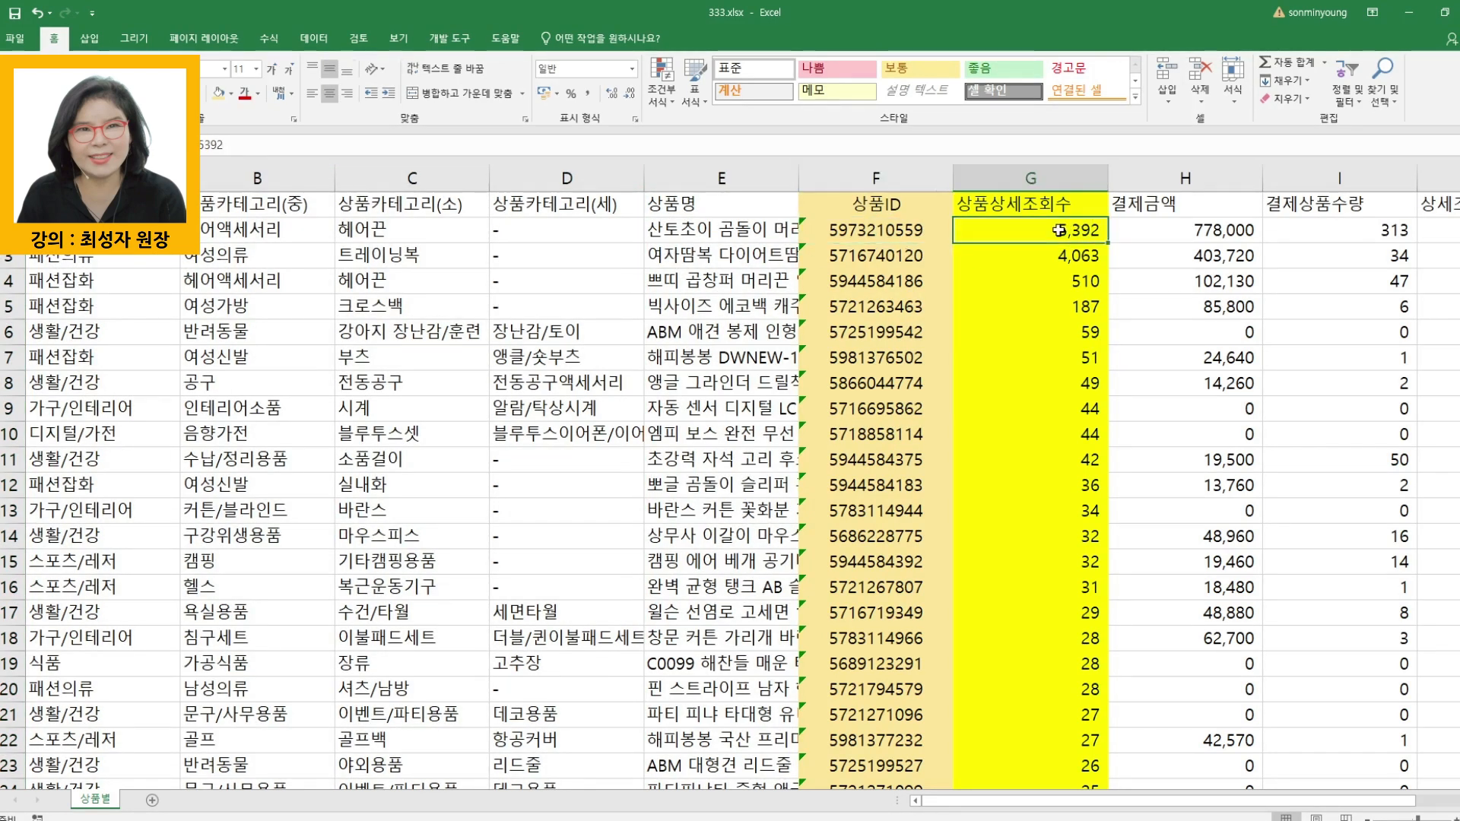
pyautogui.click(1197, 229)
pyautogui.click(870, 257)
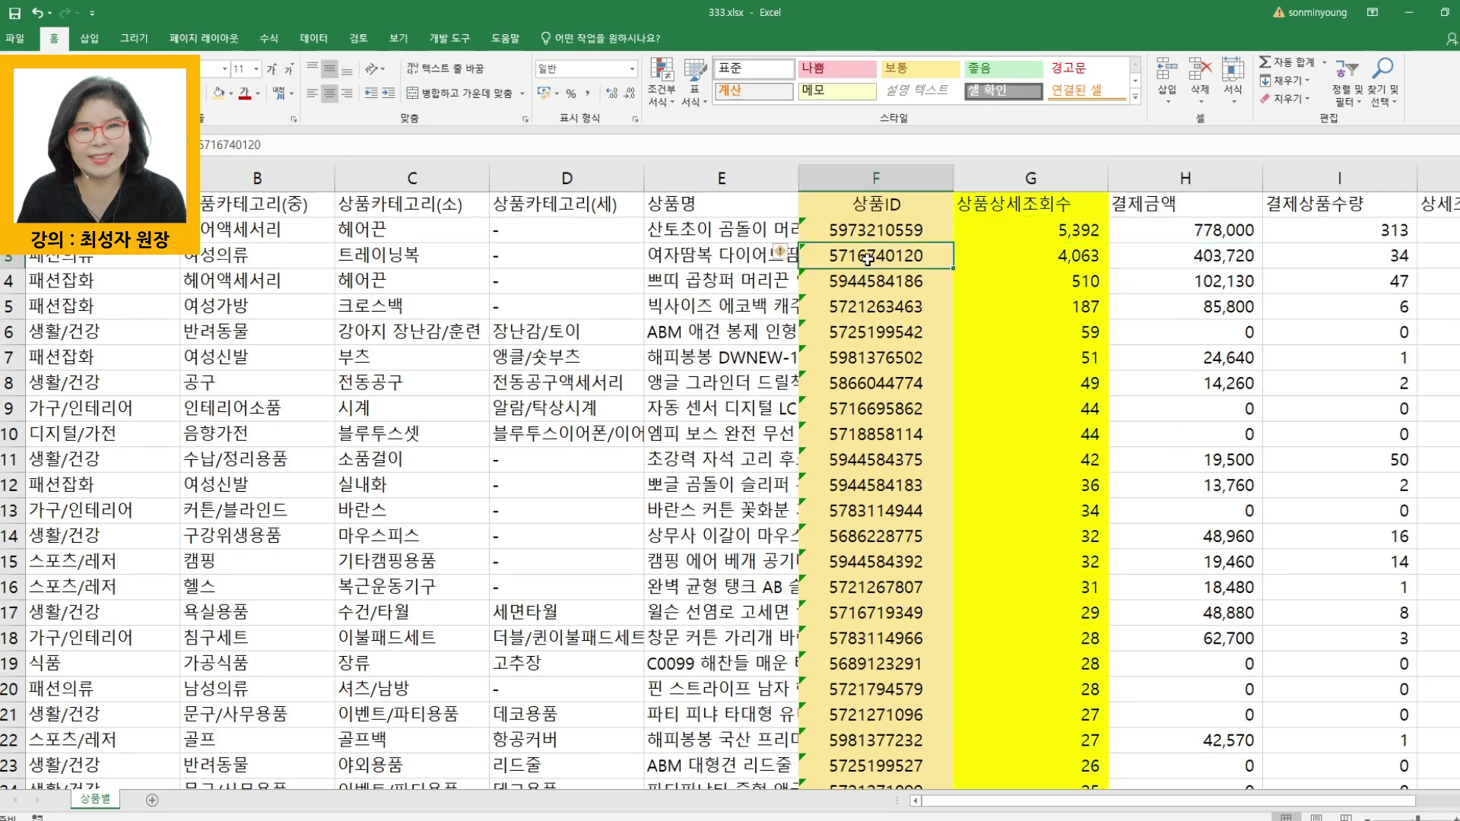
pyautogui.click(1049, 256)
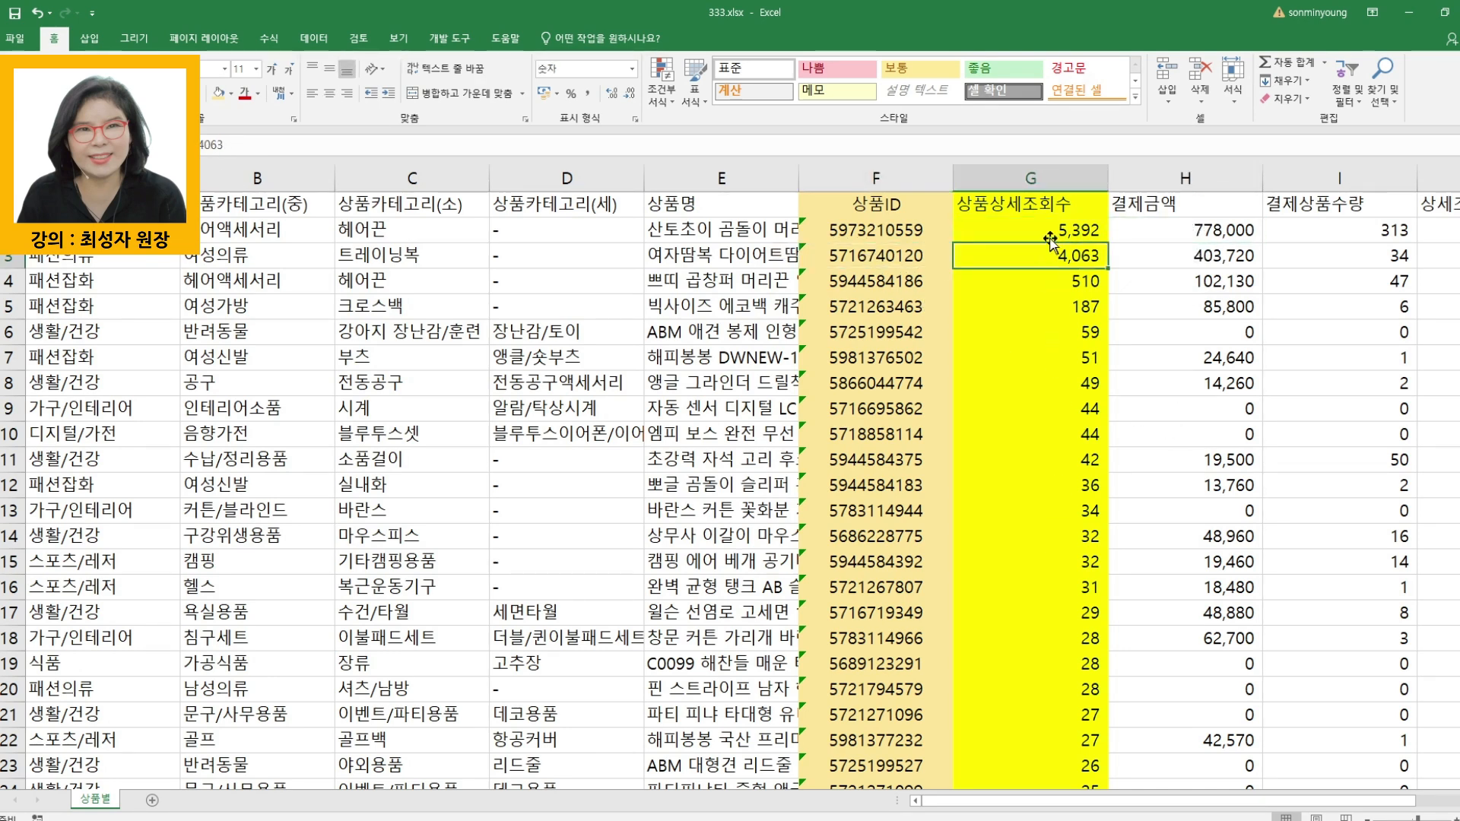
pyautogui.click(1045, 180)
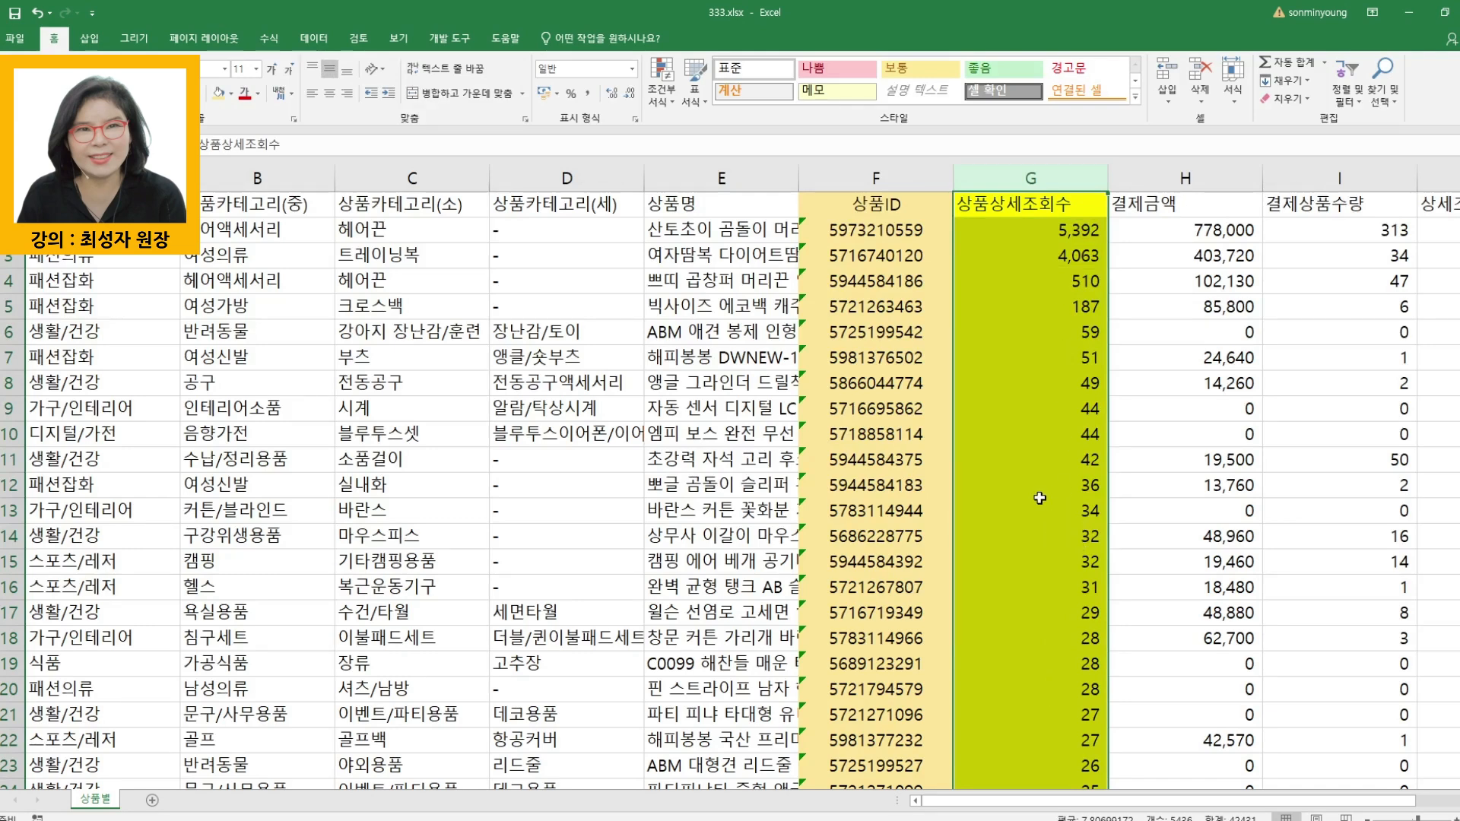
# - Sort the whole table by 상품상세조회수 cell values in descending order, keeping the header row
pyautogui.hotkey('ctrl', 'a')
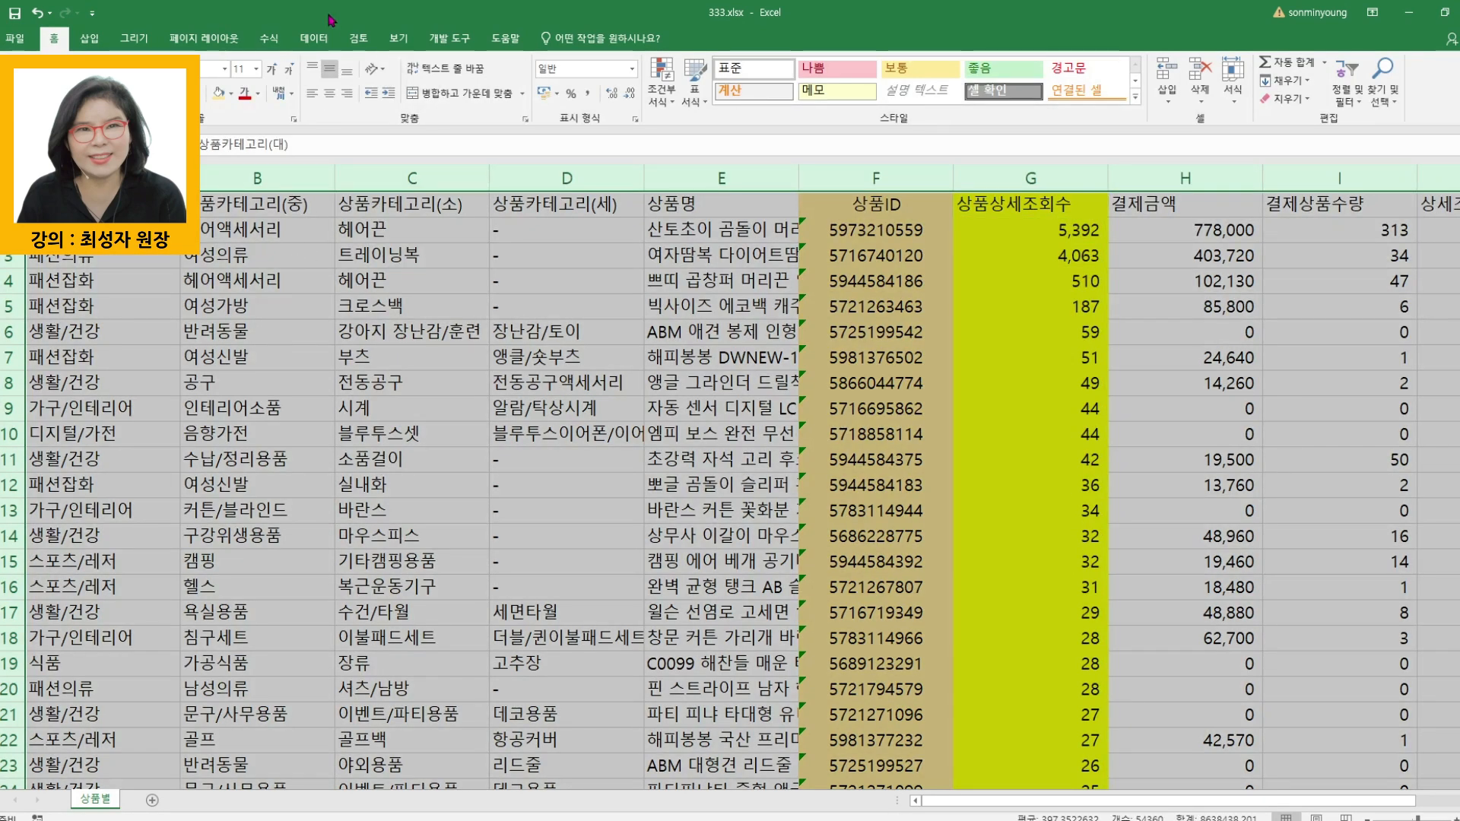
pyautogui.click(313, 38)
pyautogui.click(404, 80)
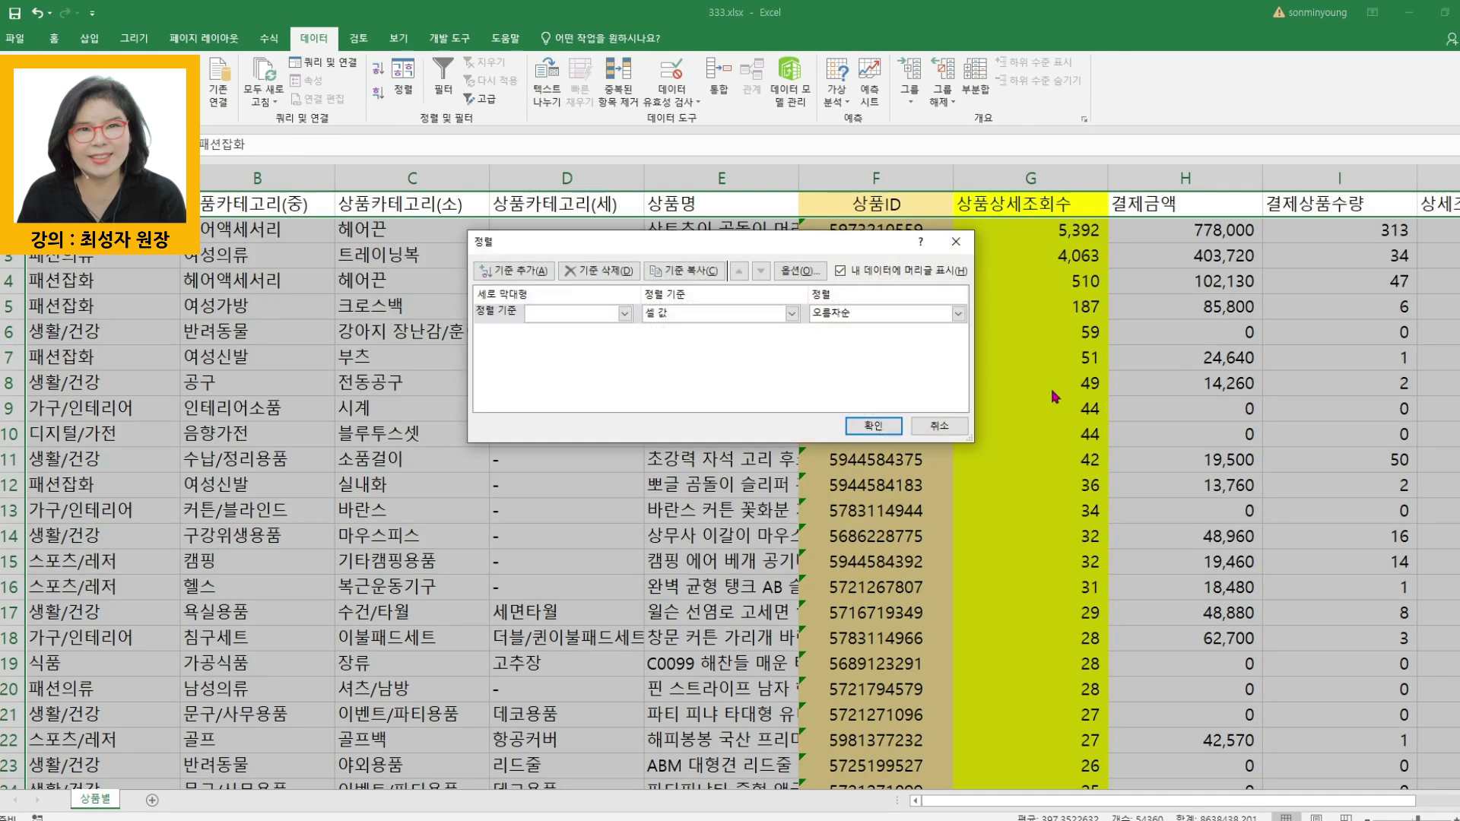
pyautogui.click(559, 314)
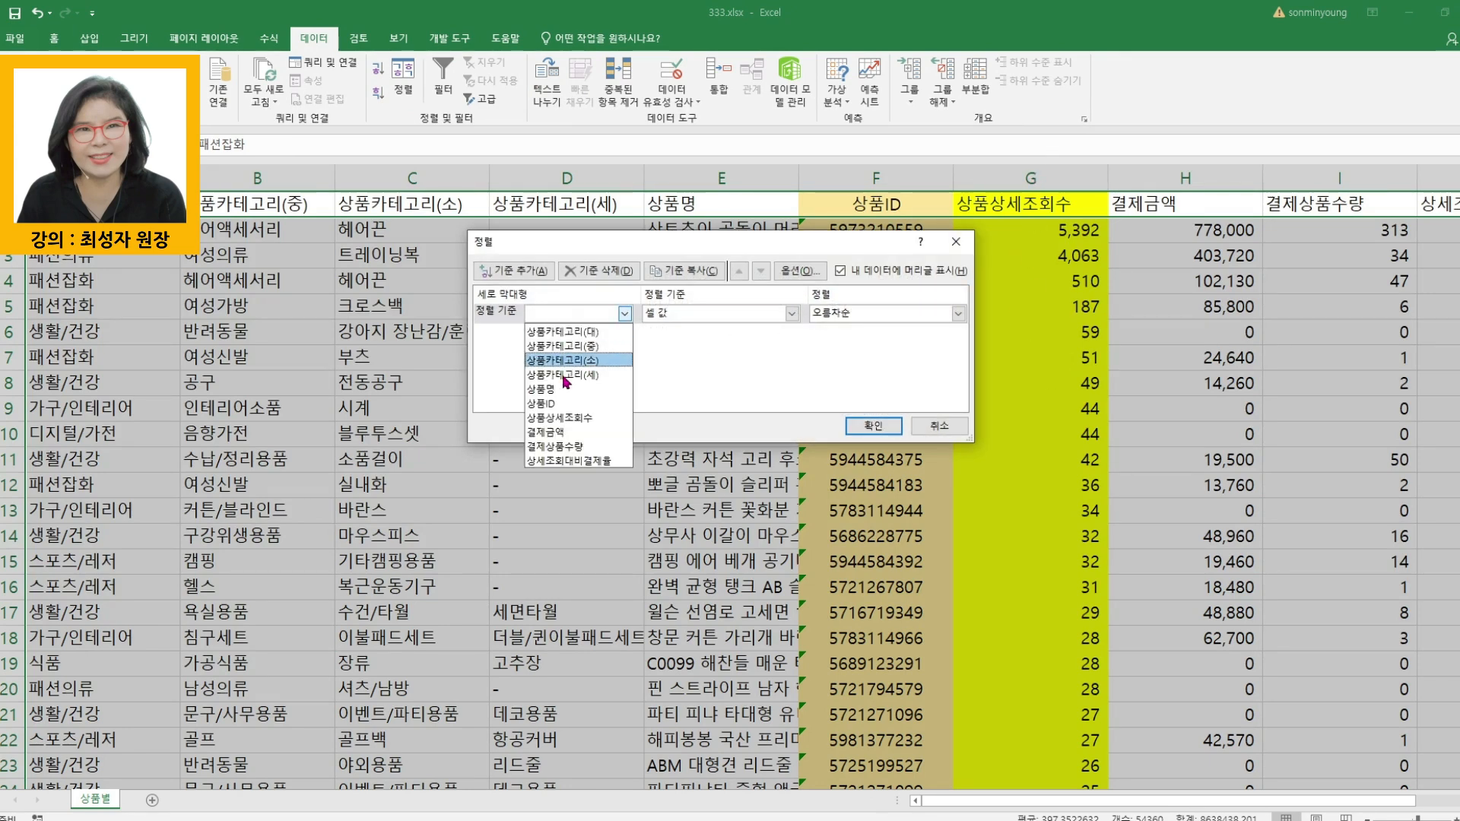
pyautogui.click(560, 424)
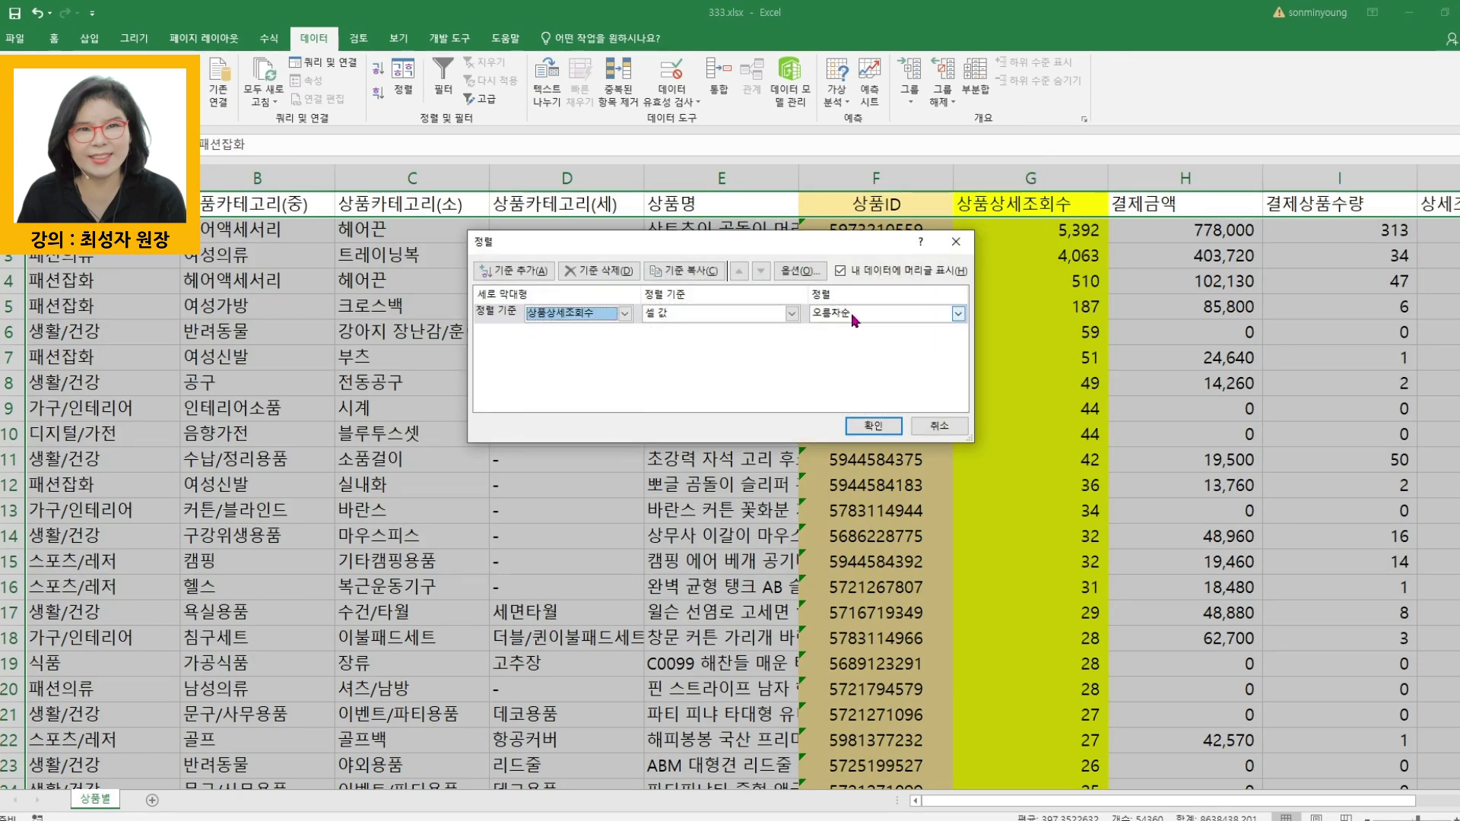
pyautogui.click(855, 319)
pyautogui.click(850, 344)
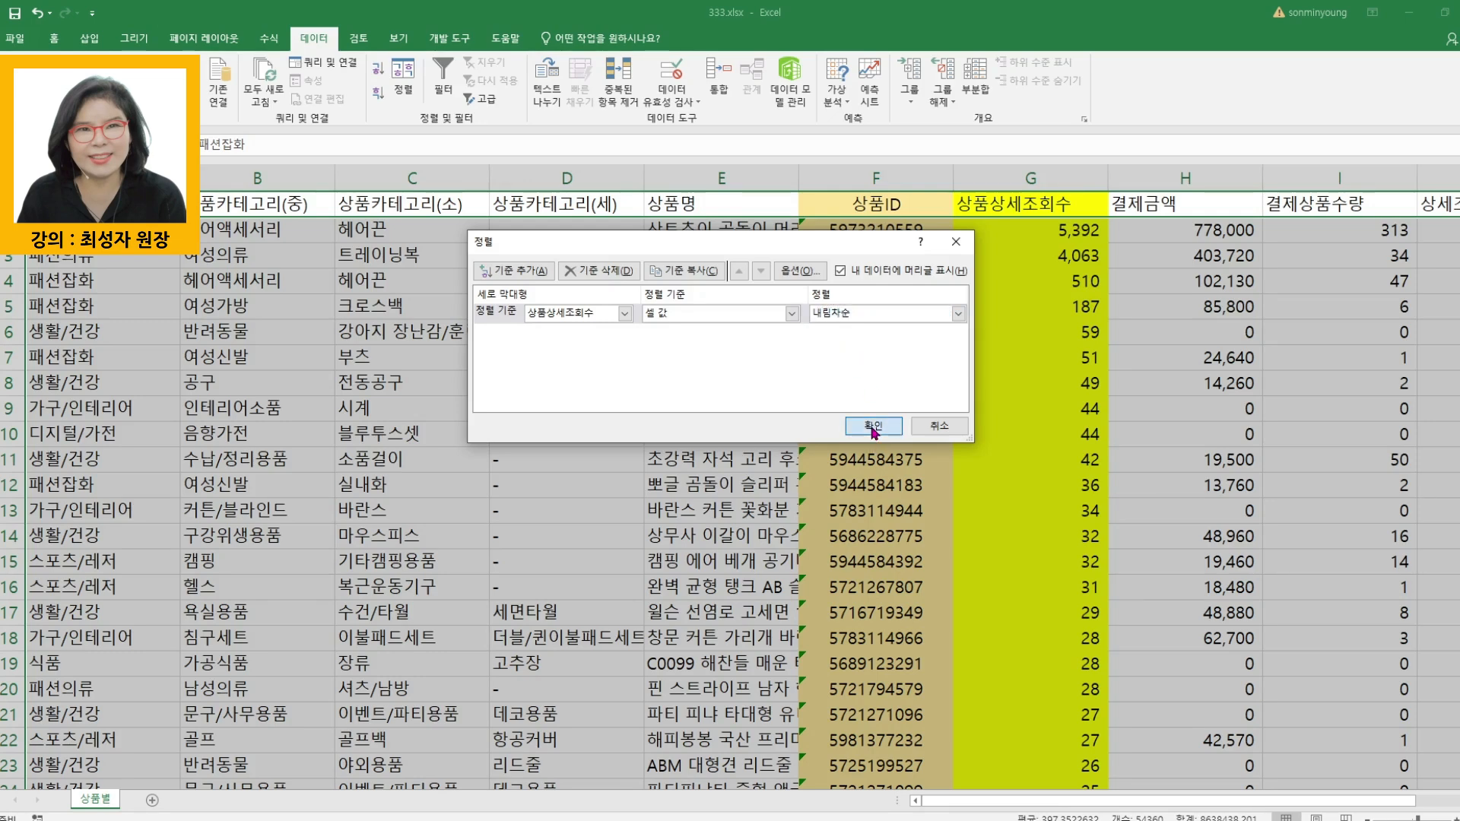
pyautogui.click(874, 428)
pyautogui.click(1069, 434)
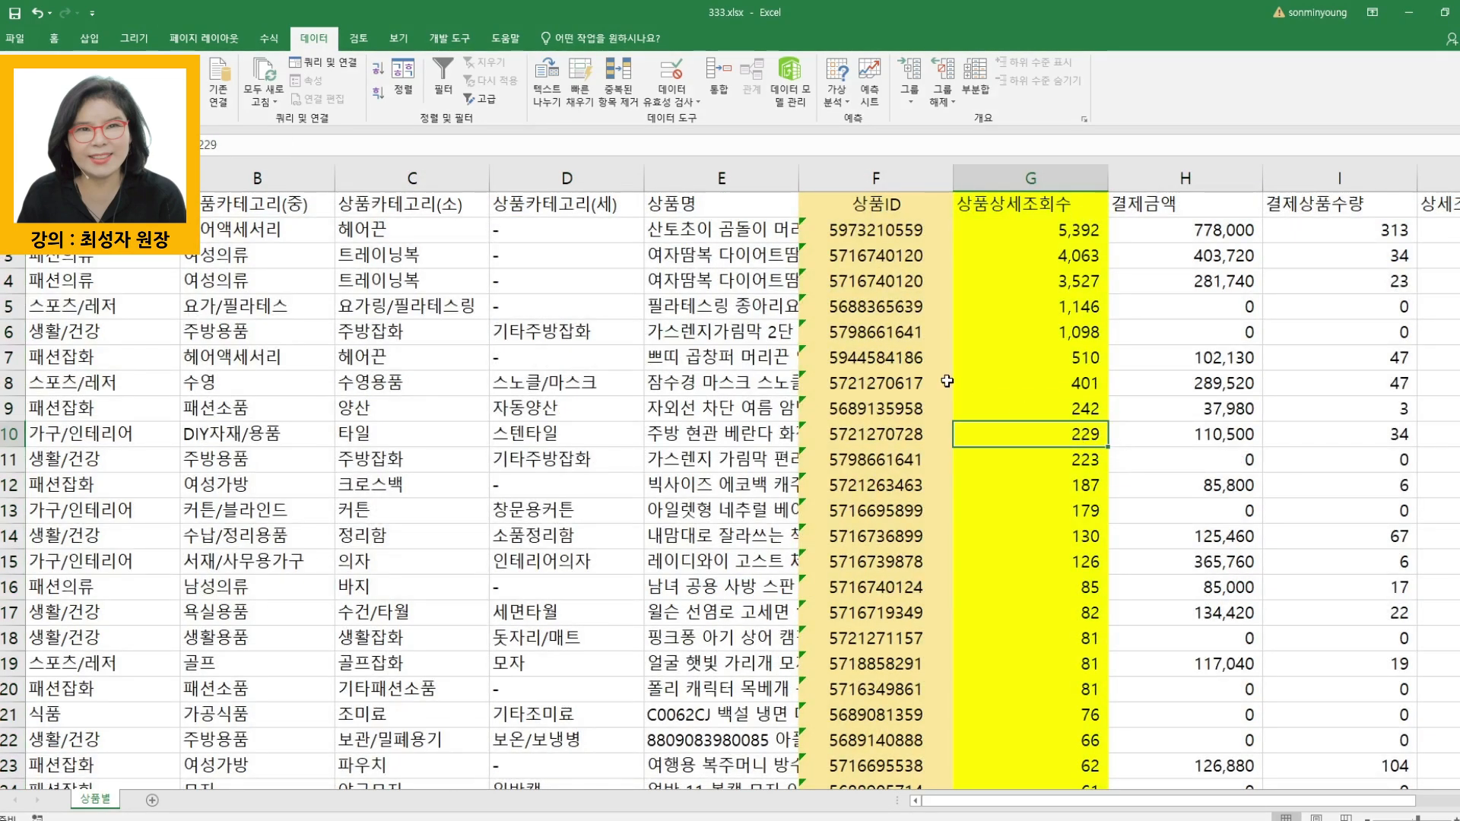
# - Remove duplicate rows from the whole table, comparing only the 상품ID column and keeping the header row
pyautogui.click(881, 308)
pyautogui.click(1074, 310)
pyautogui.click(1033, 538)
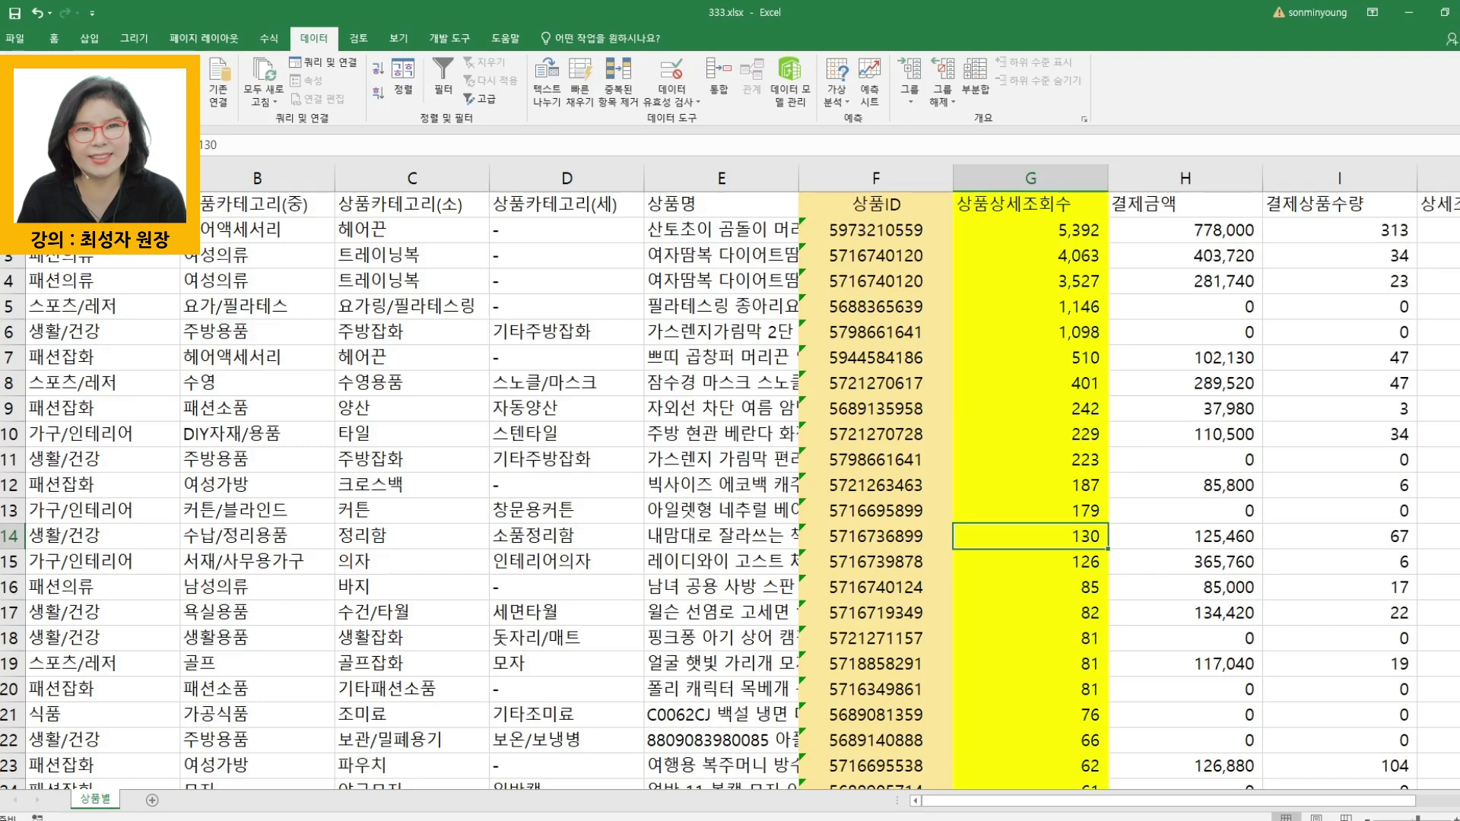
pyautogui.hotkey('ctrl', 'a')
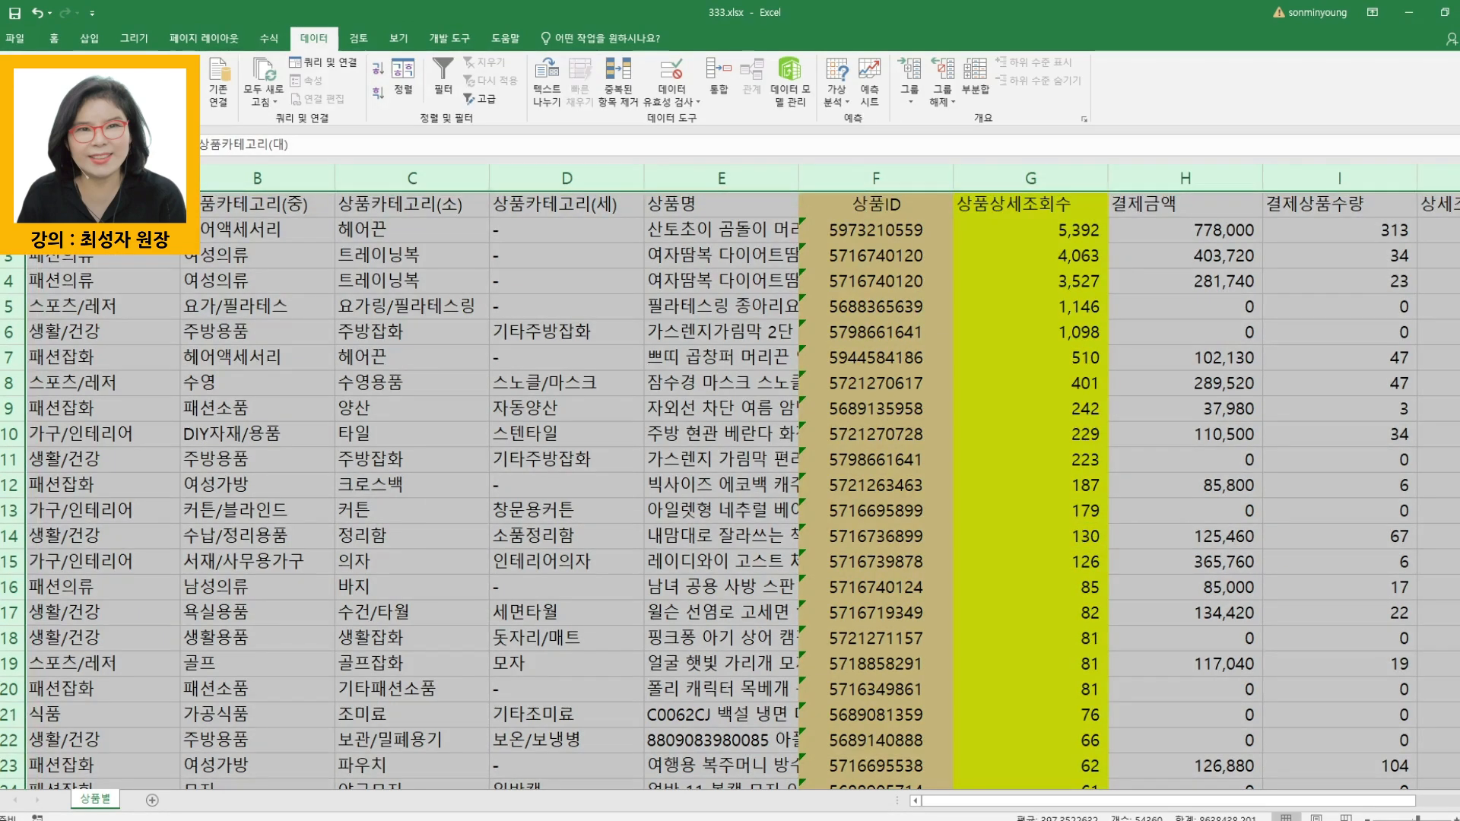
pyautogui.click(618, 95)
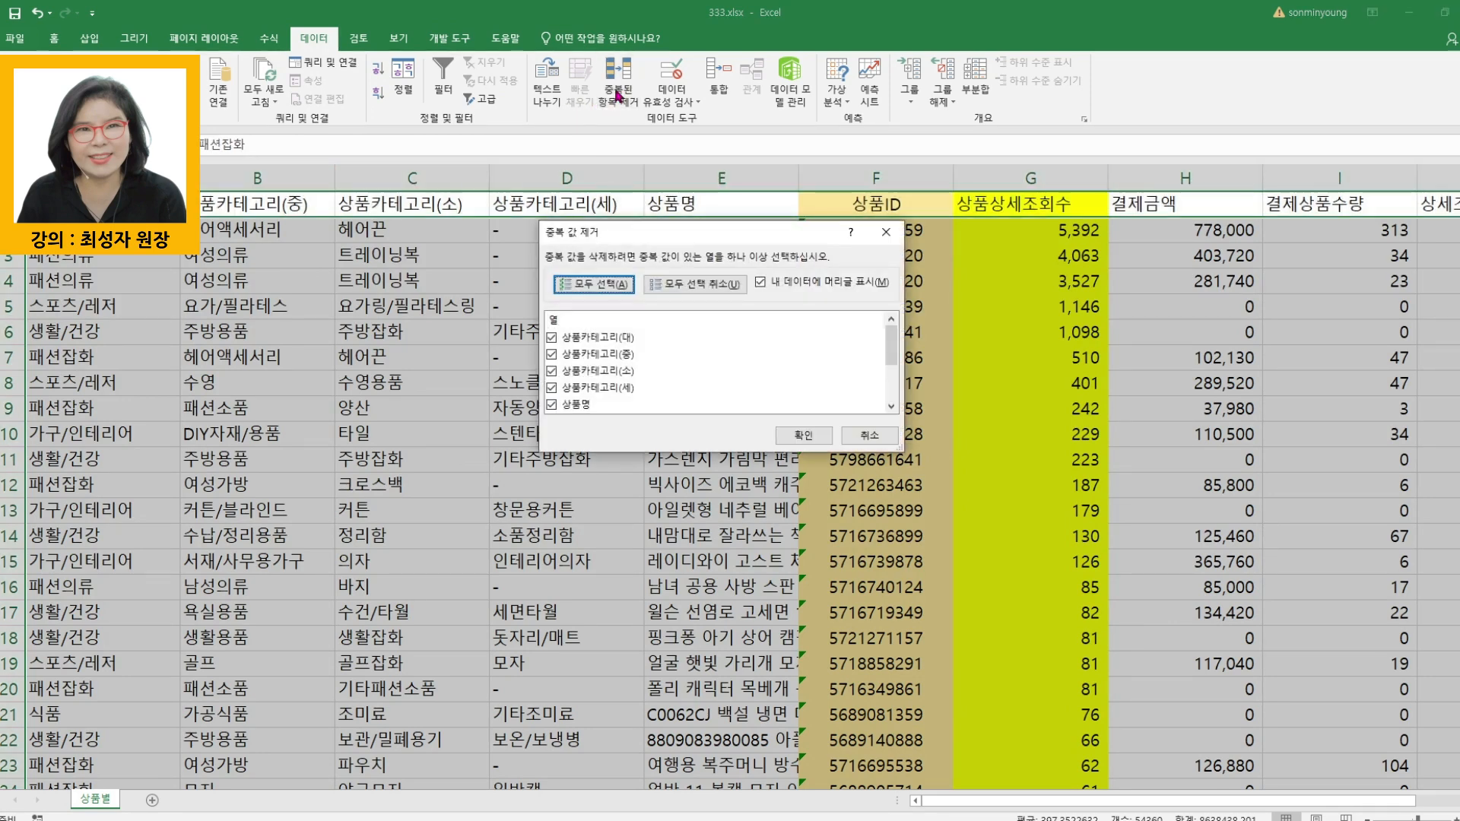
pyautogui.moveTo(667, 455); pyautogui.dragTo(674, 688)
pyautogui.click(695, 284)
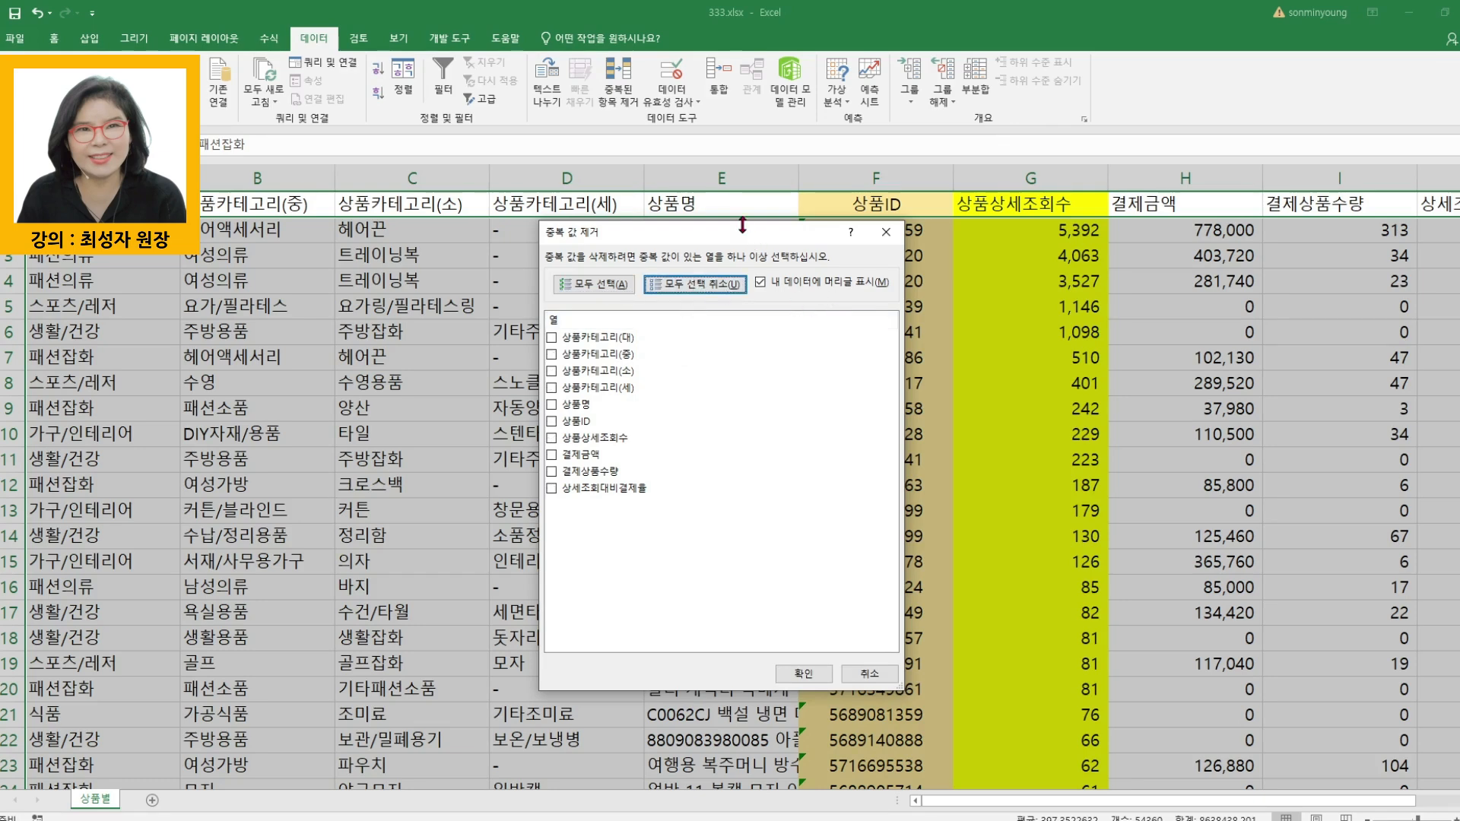
pyautogui.moveTo(743, 244); pyautogui.dragTo(555, 250)
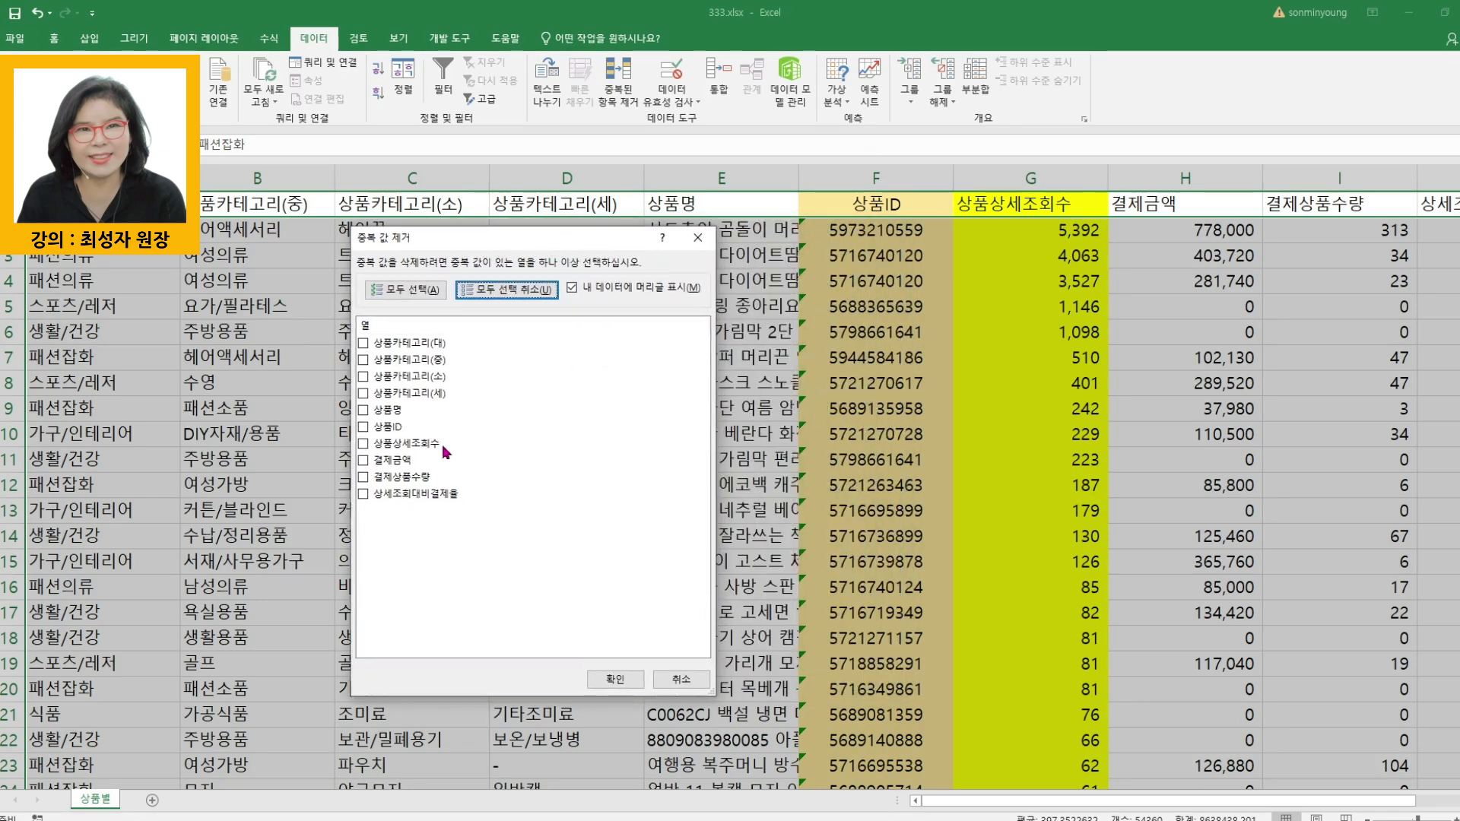
pyautogui.click(364, 427)
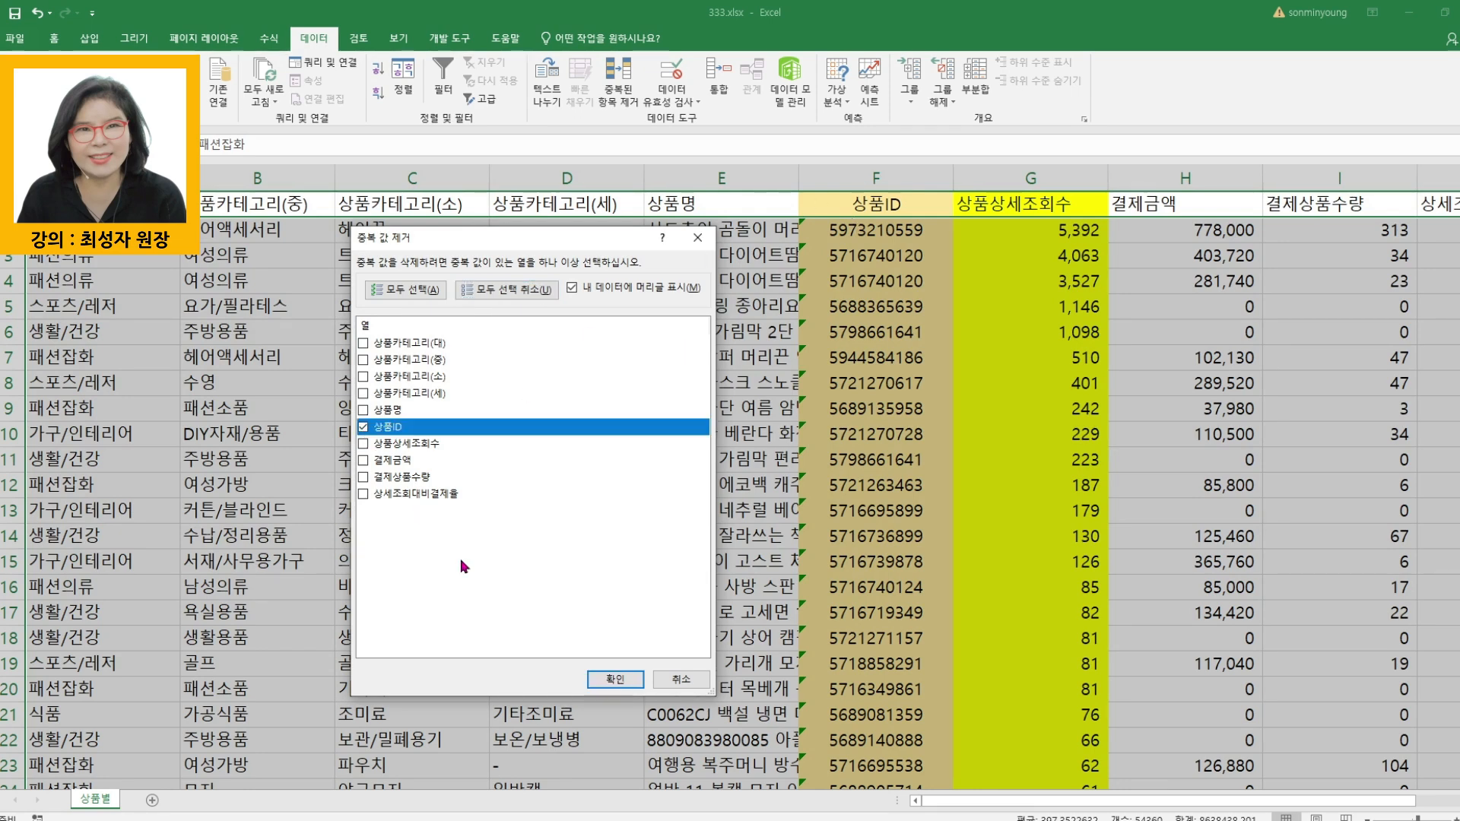
pyautogui.click(613, 680)
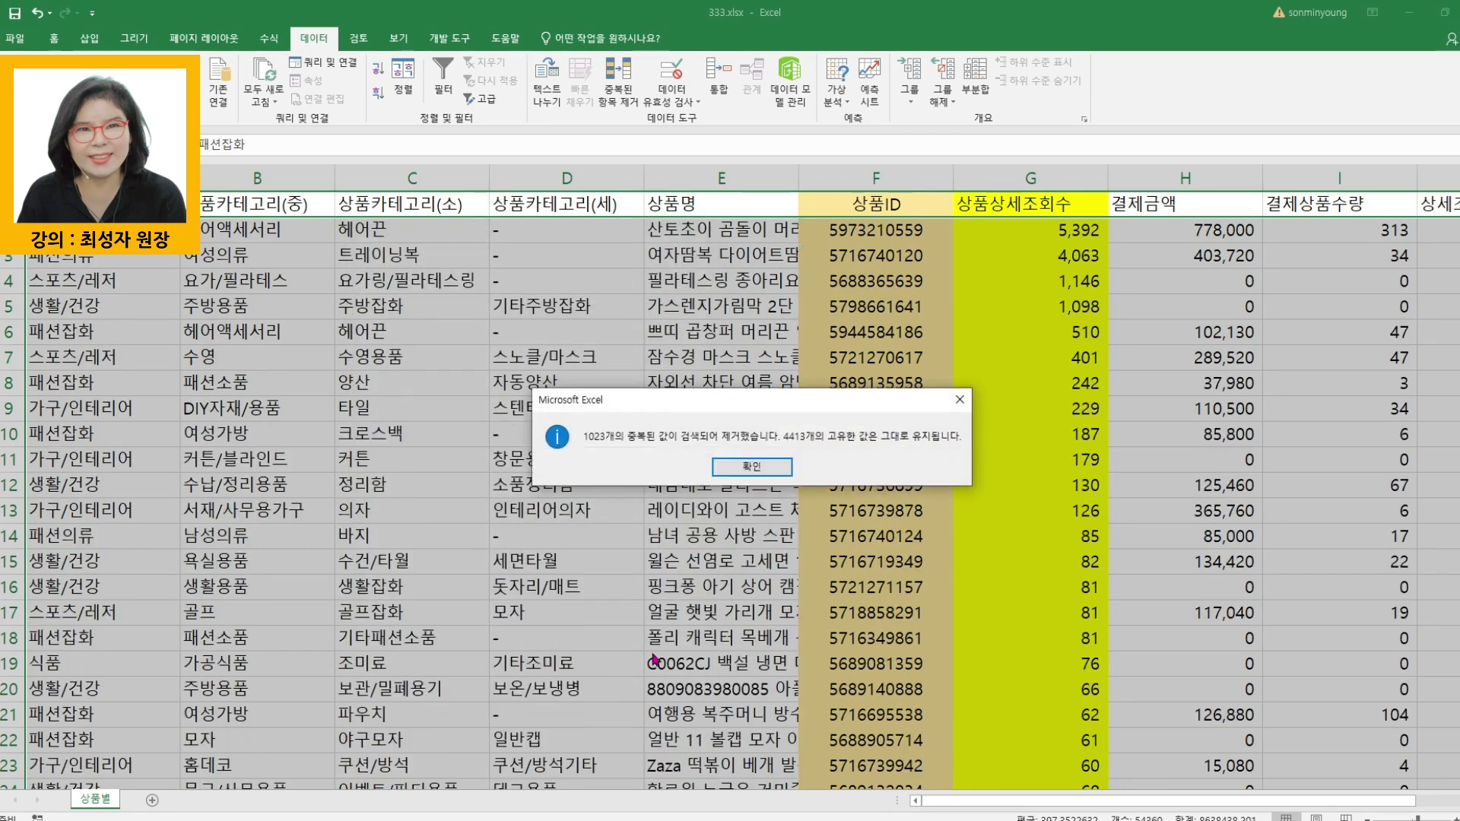
pyautogui.click(742, 466)
# - Examine the 상품ID and 상품상세조회수 columns of the de-duplicated table from the highest view counts down to the lowest
pyautogui.click(871, 278)
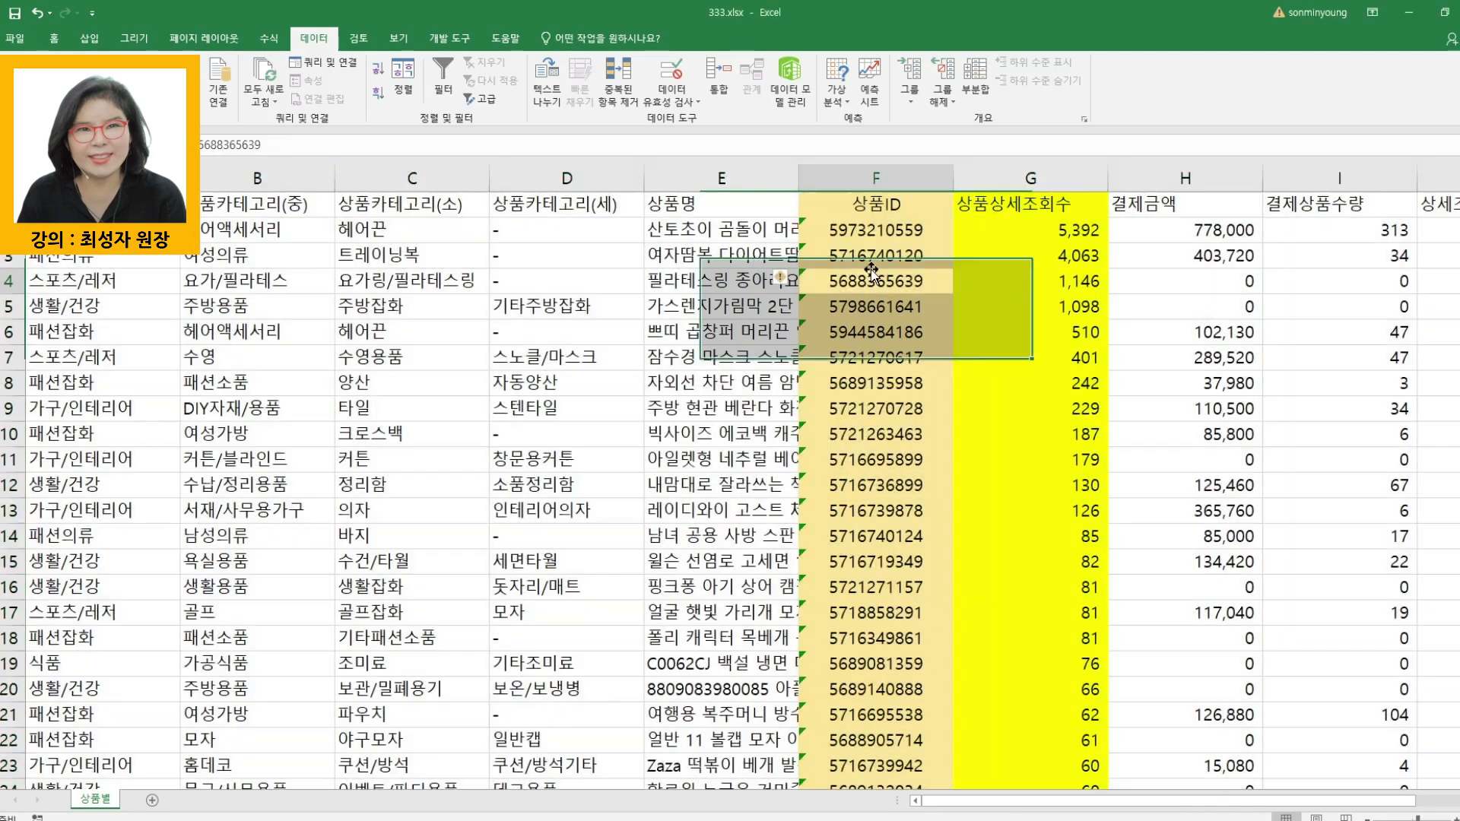
pyautogui.click(874, 178)
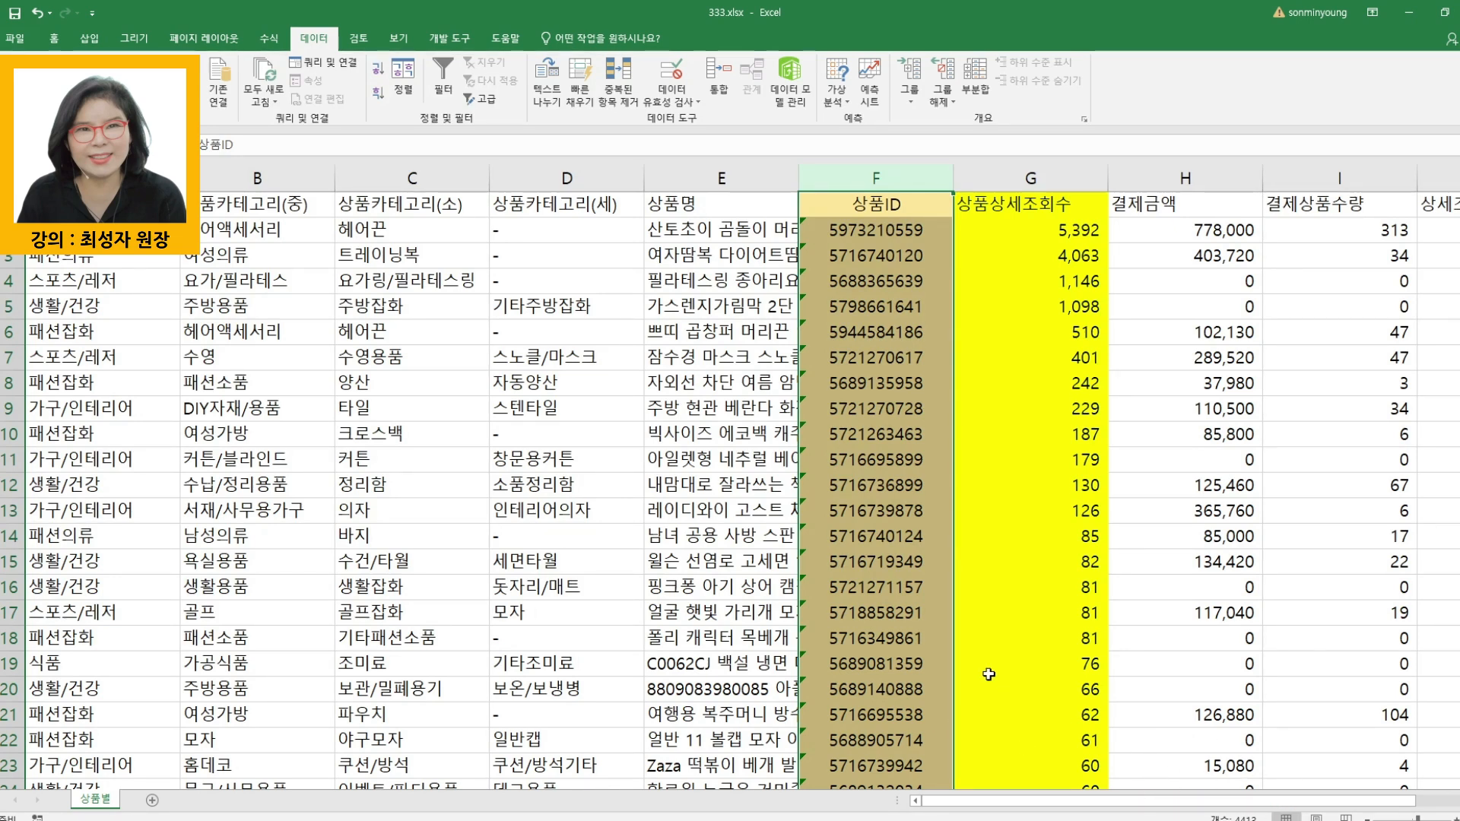
pyautogui.click(907, 617)
pyautogui.moveTo(1061, 230); pyautogui.dragTo(1035, 639)
pyautogui.moveTo(1046, 226); pyautogui.dragTo(1038, 302)
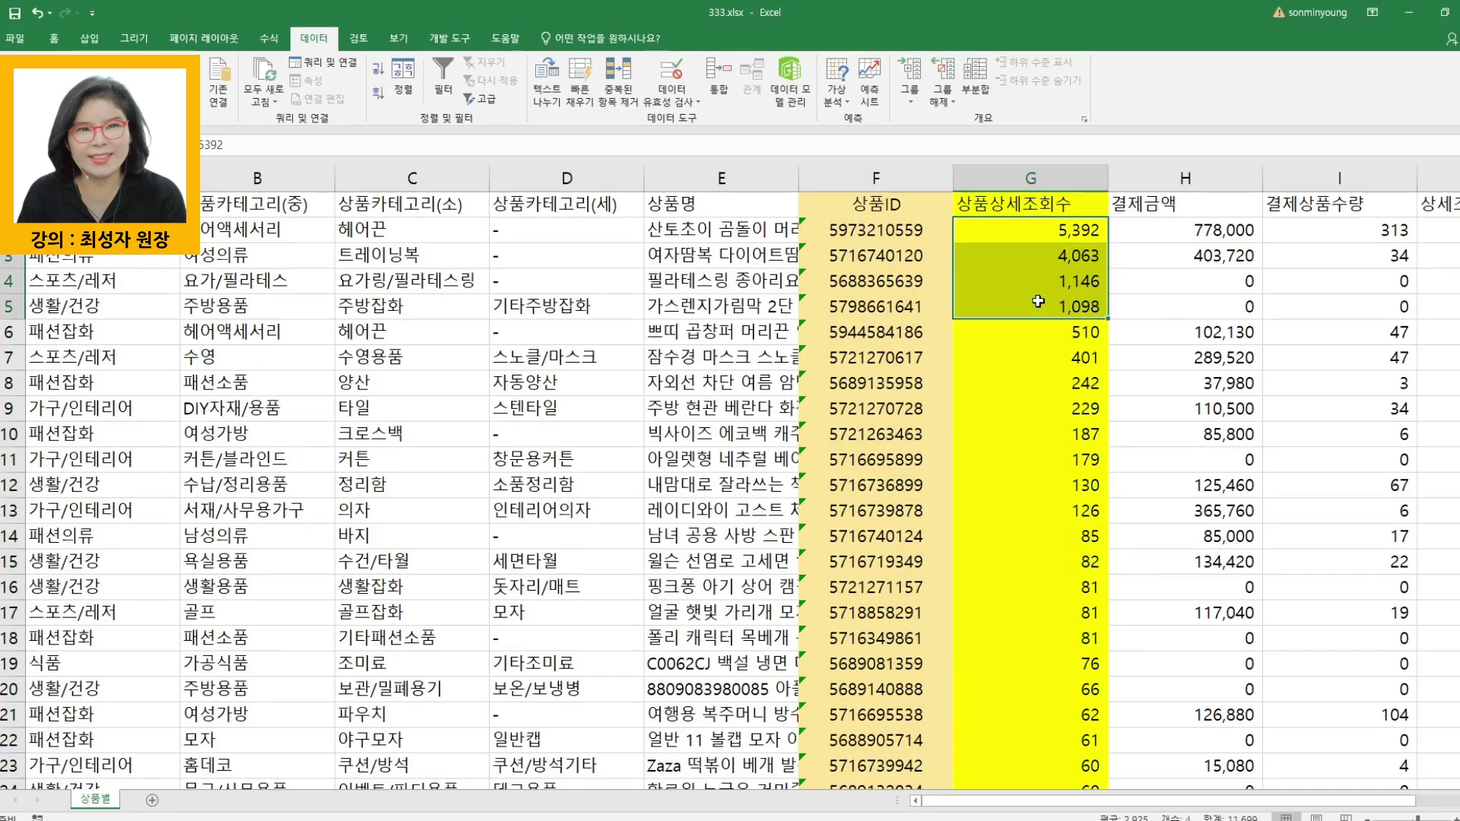
pyautogui.scroll(-14, 1059, 514)
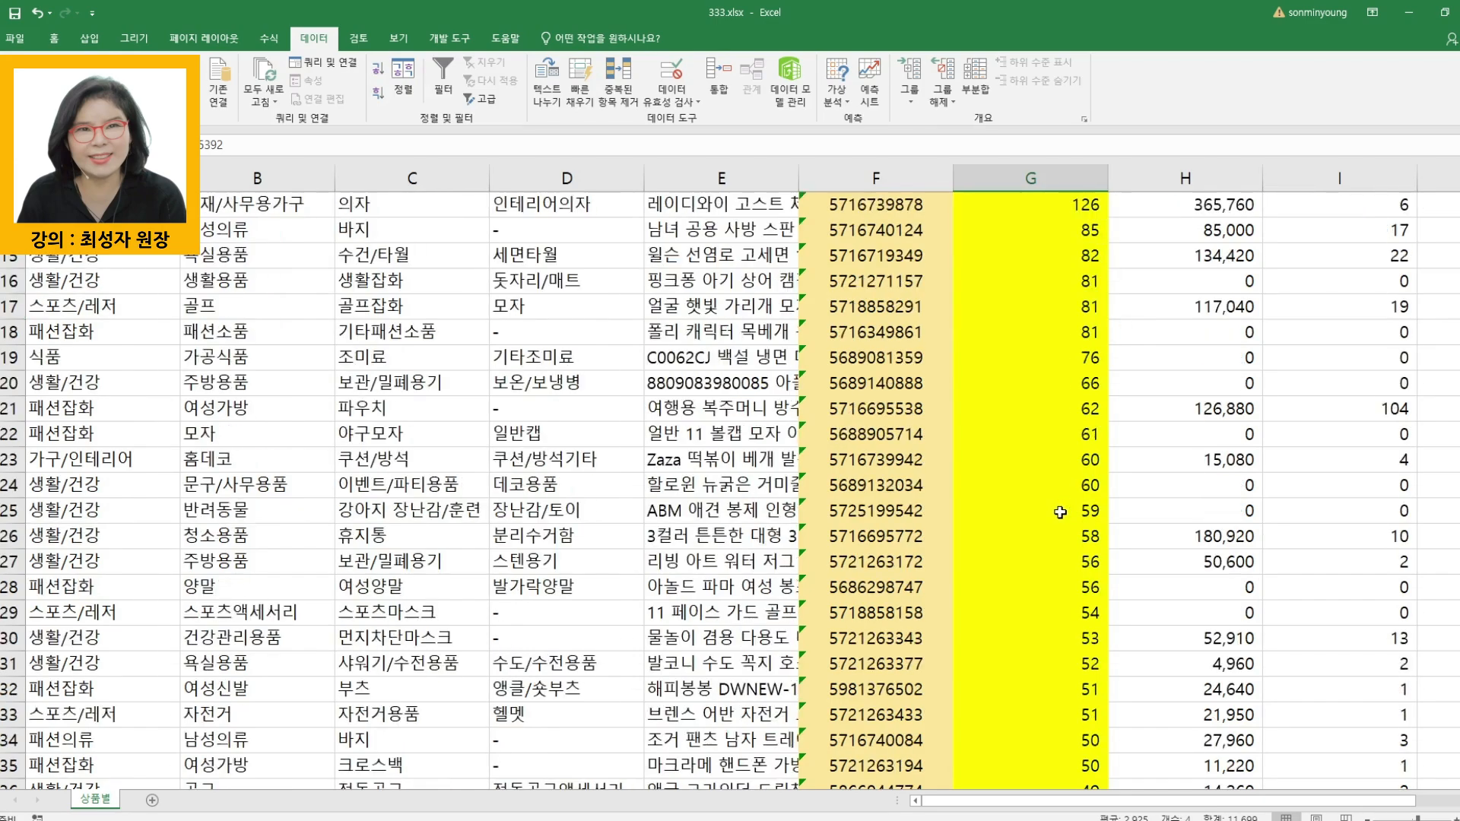
pyautogui.scroll(-20, 1059, 514)
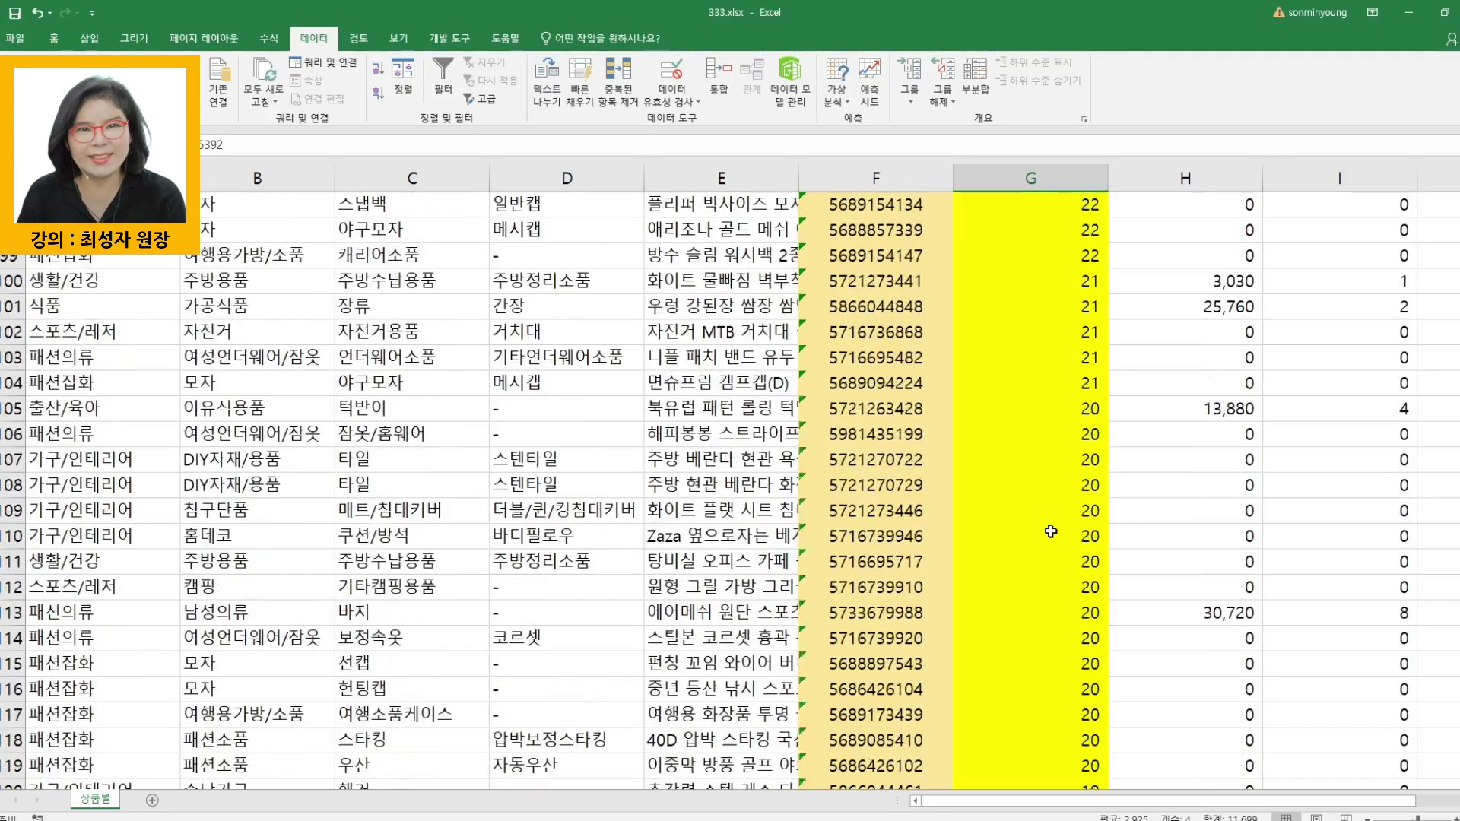
pyautogui.scroll(-20, 1217, 566)
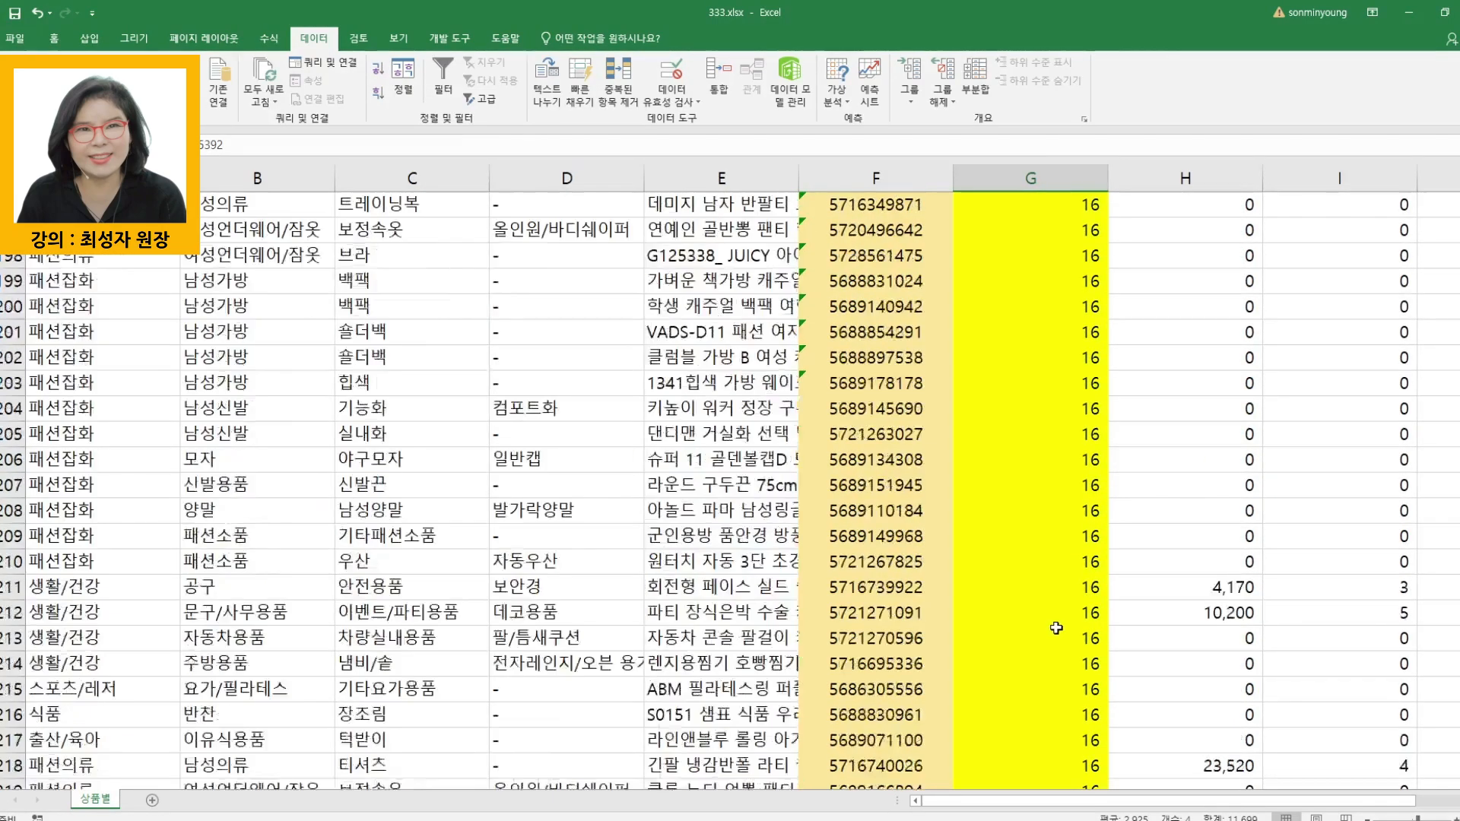
pyautogui.scroll(-20, 1057, 632)
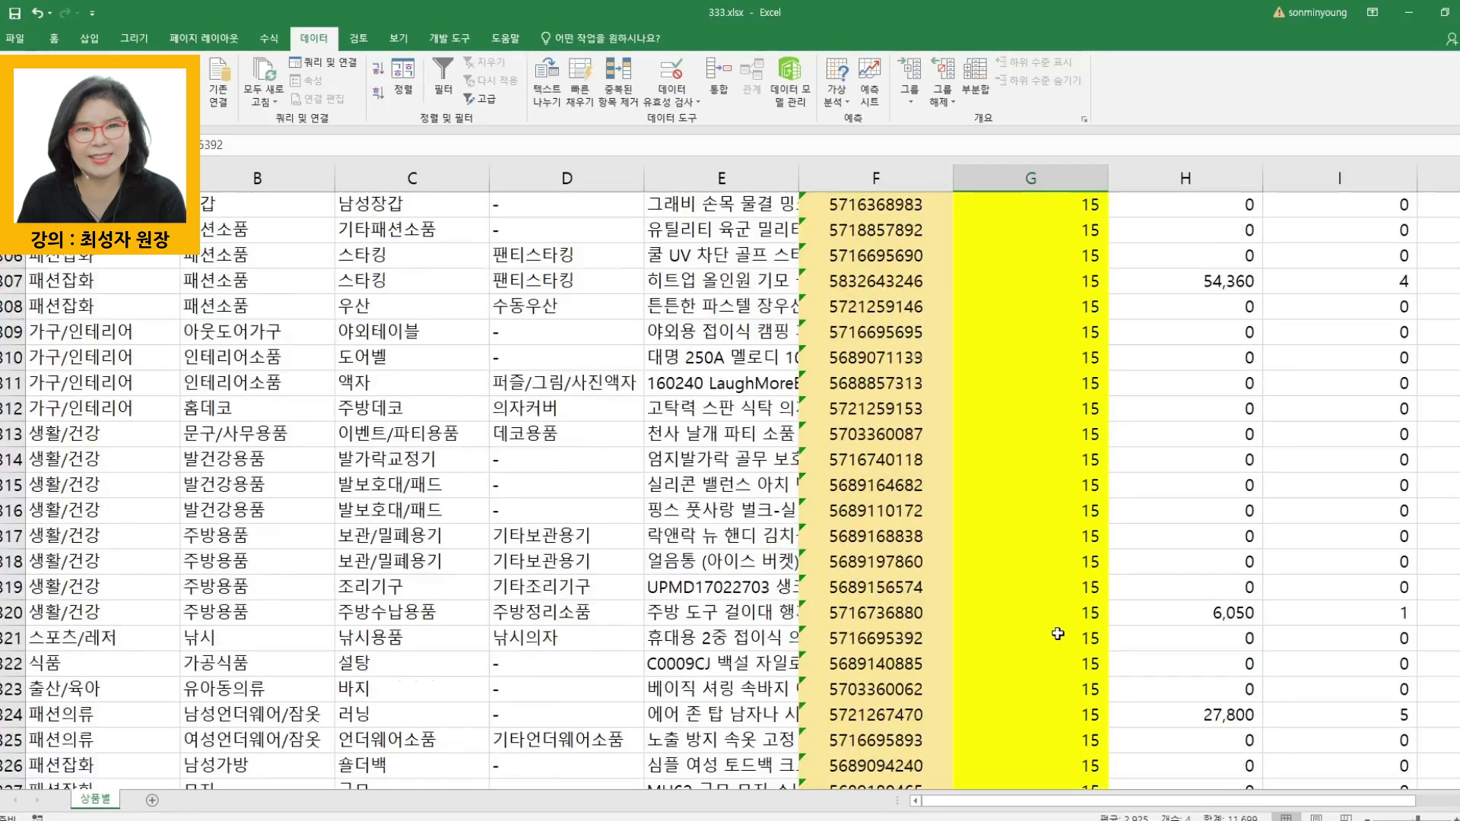
pyautogui.scroll(-15, 1057, 634)
pyautogui.moveTo(1098, 477); pyautogui.dragTo(1089, 727)
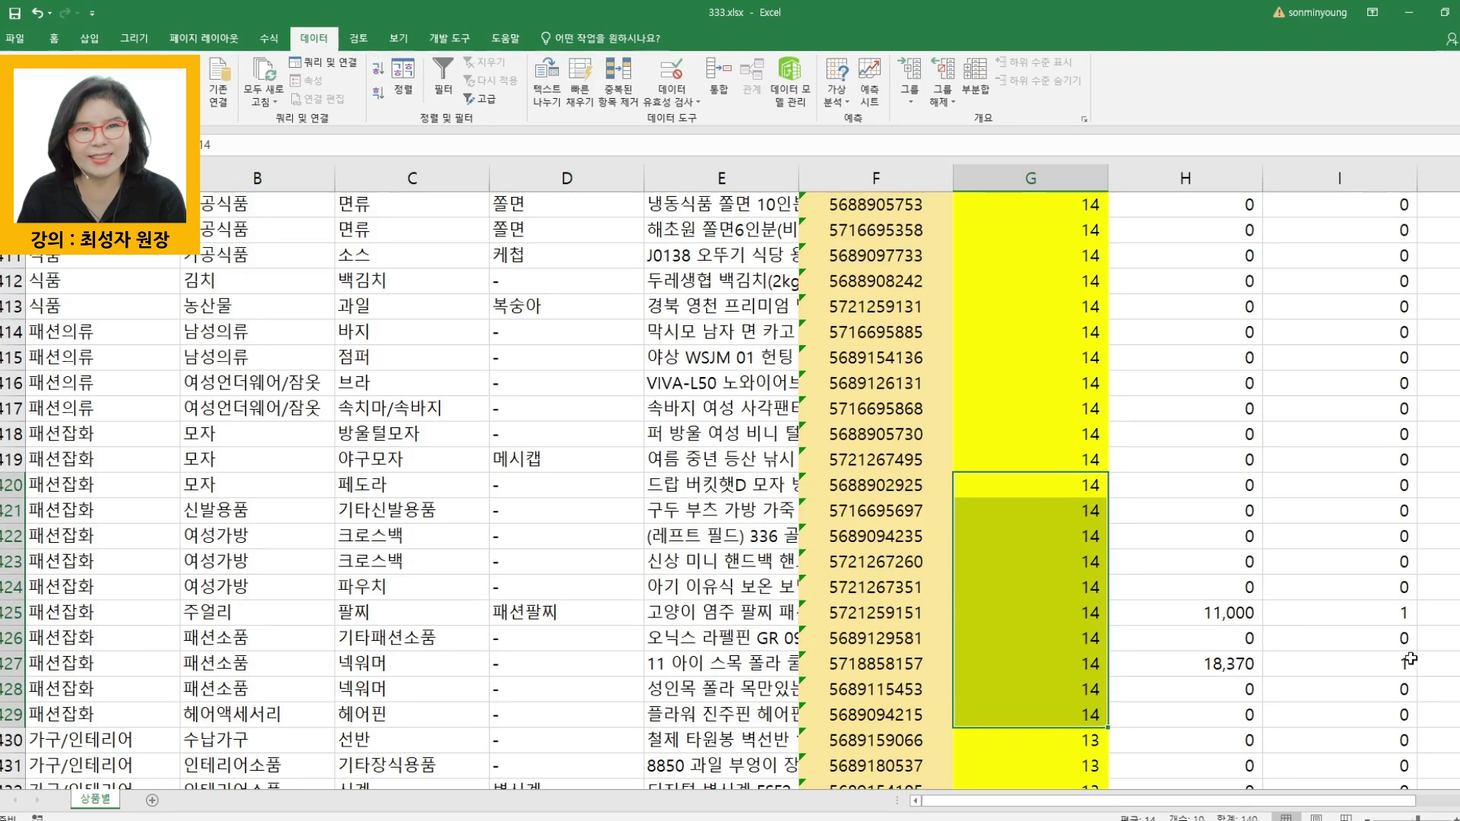
pyautogui.scroll(-20, 1058, 635)
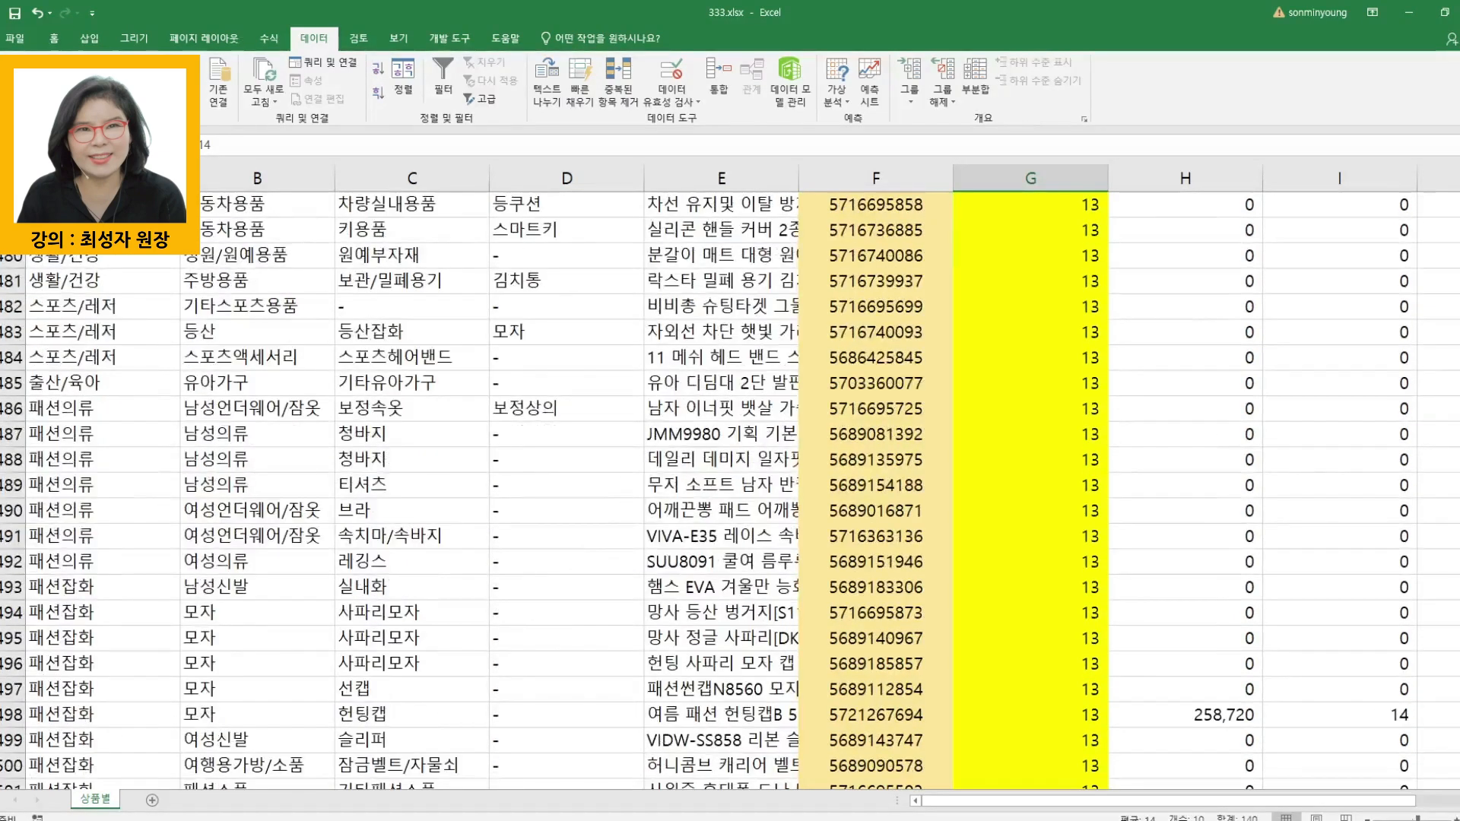
pyautogui.scroll(-20, 1058, 635)
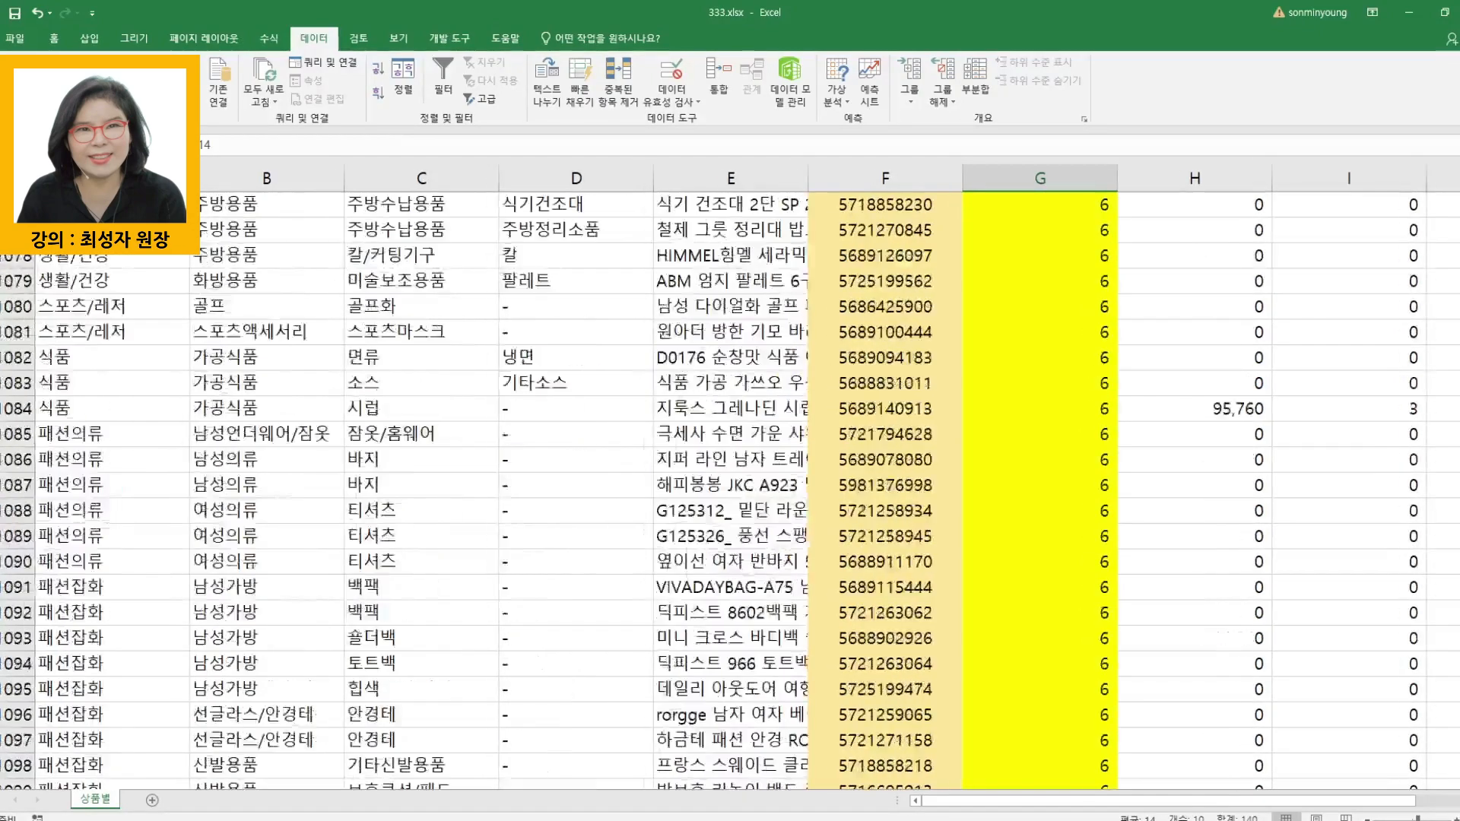
pyautogui.scroll(-20, 1057, 634)
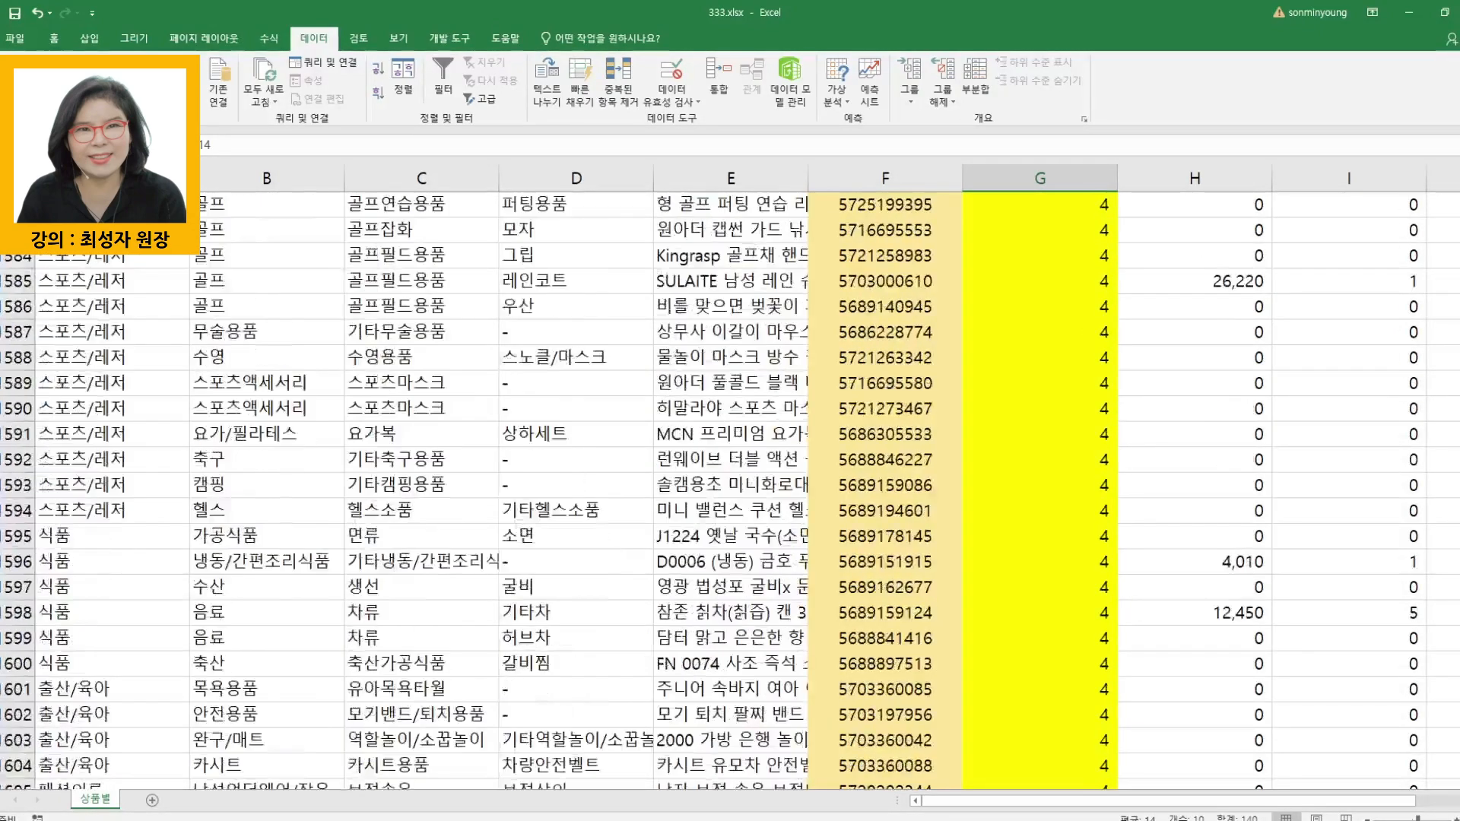
pyautogui.scroll(-20, 1057, 634)
pyautogui.moveTo(1454, 395); pyautogui.dragTo(1454, 396)
pyautogui.moveTo(1075, 331); pyautogui.dragTo(1112, 645)
# - Look through the products with a single detail view and check which of them have a 결제금액 above zero
pyautogui.scroll(20, 1217, 483)
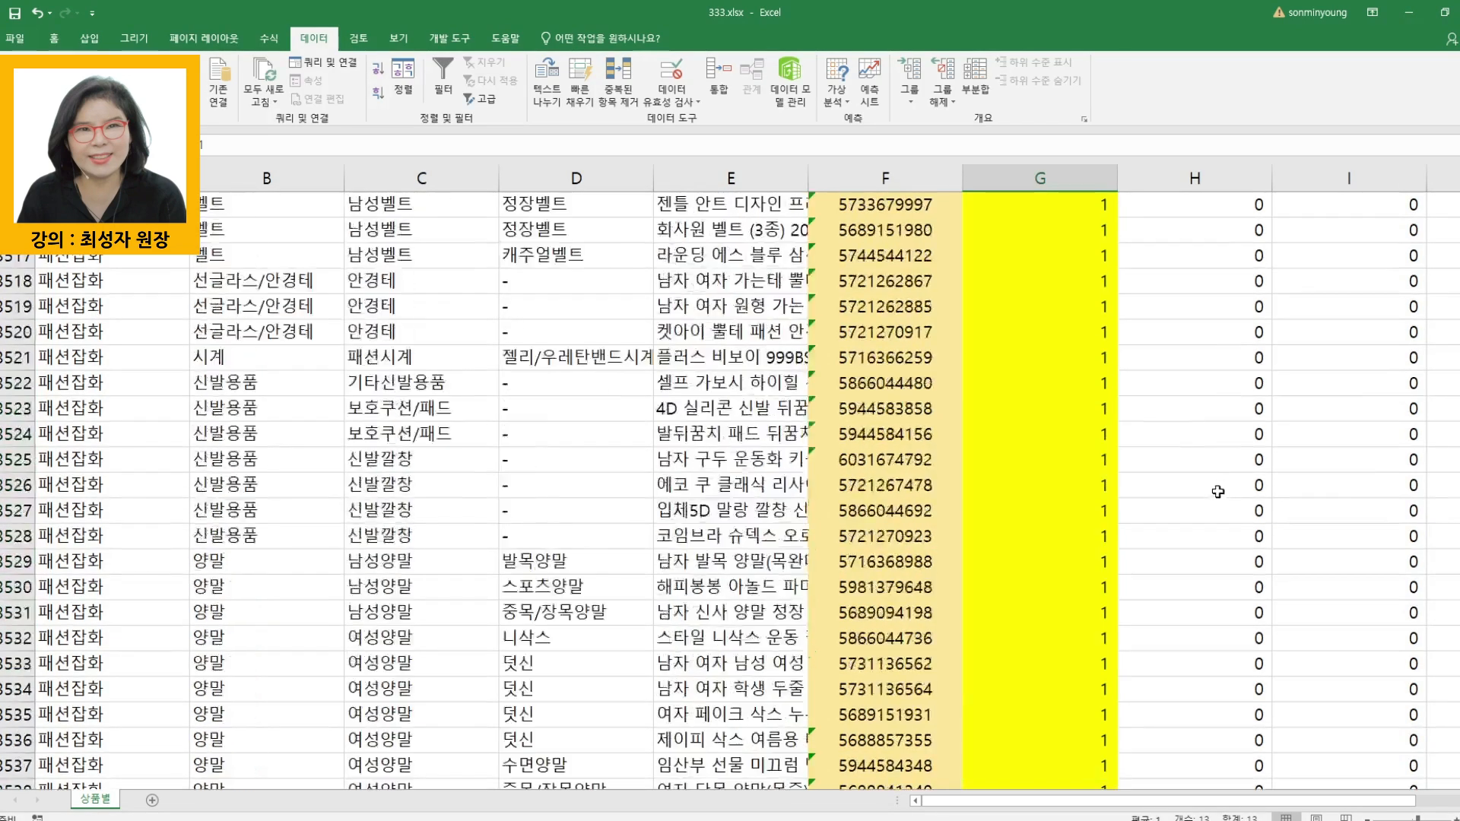
pyautogui.scroll(20, 1109, 461)
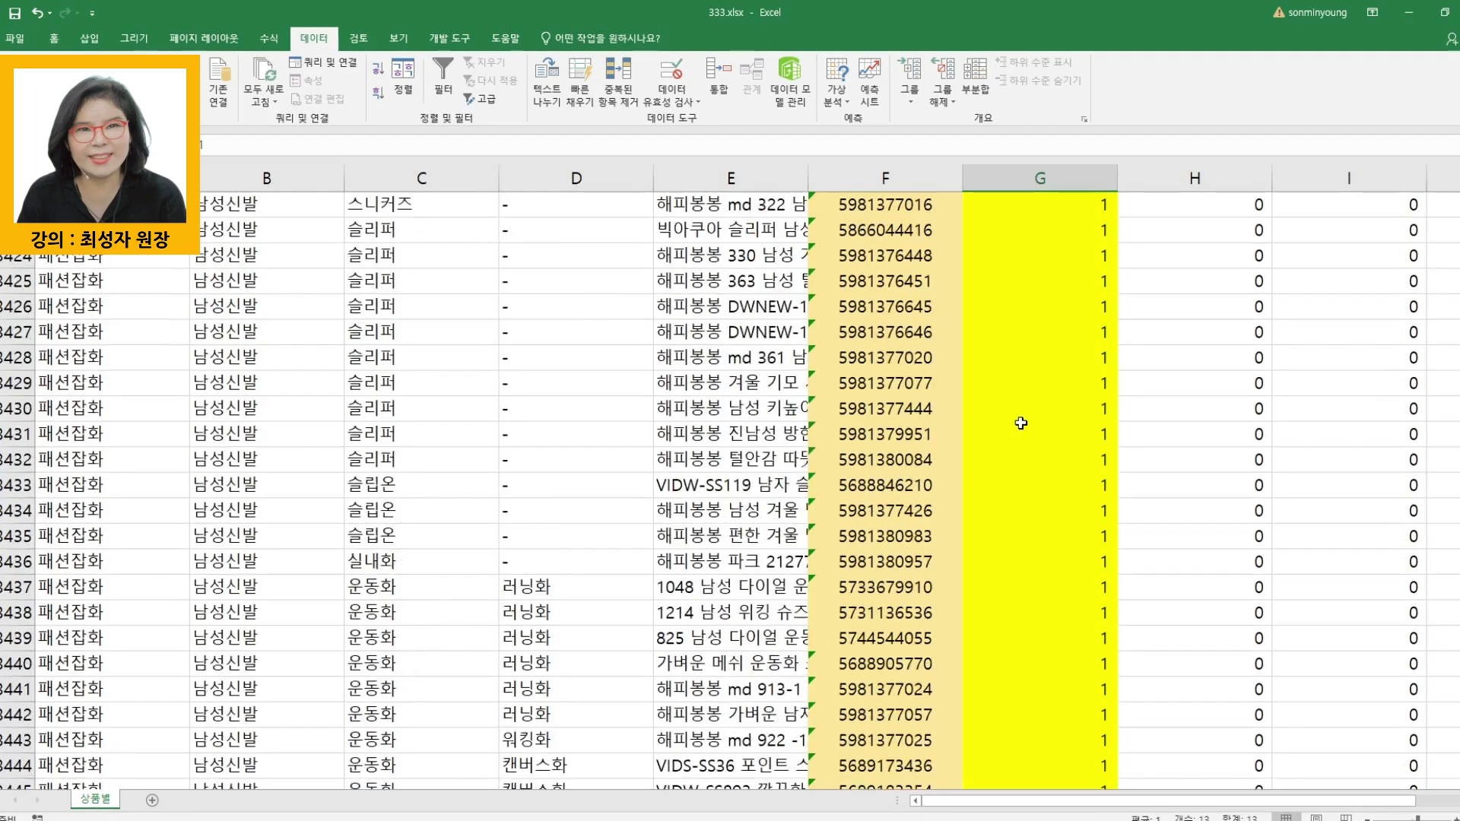
pyautogui.scroll(20, 1036, 416)
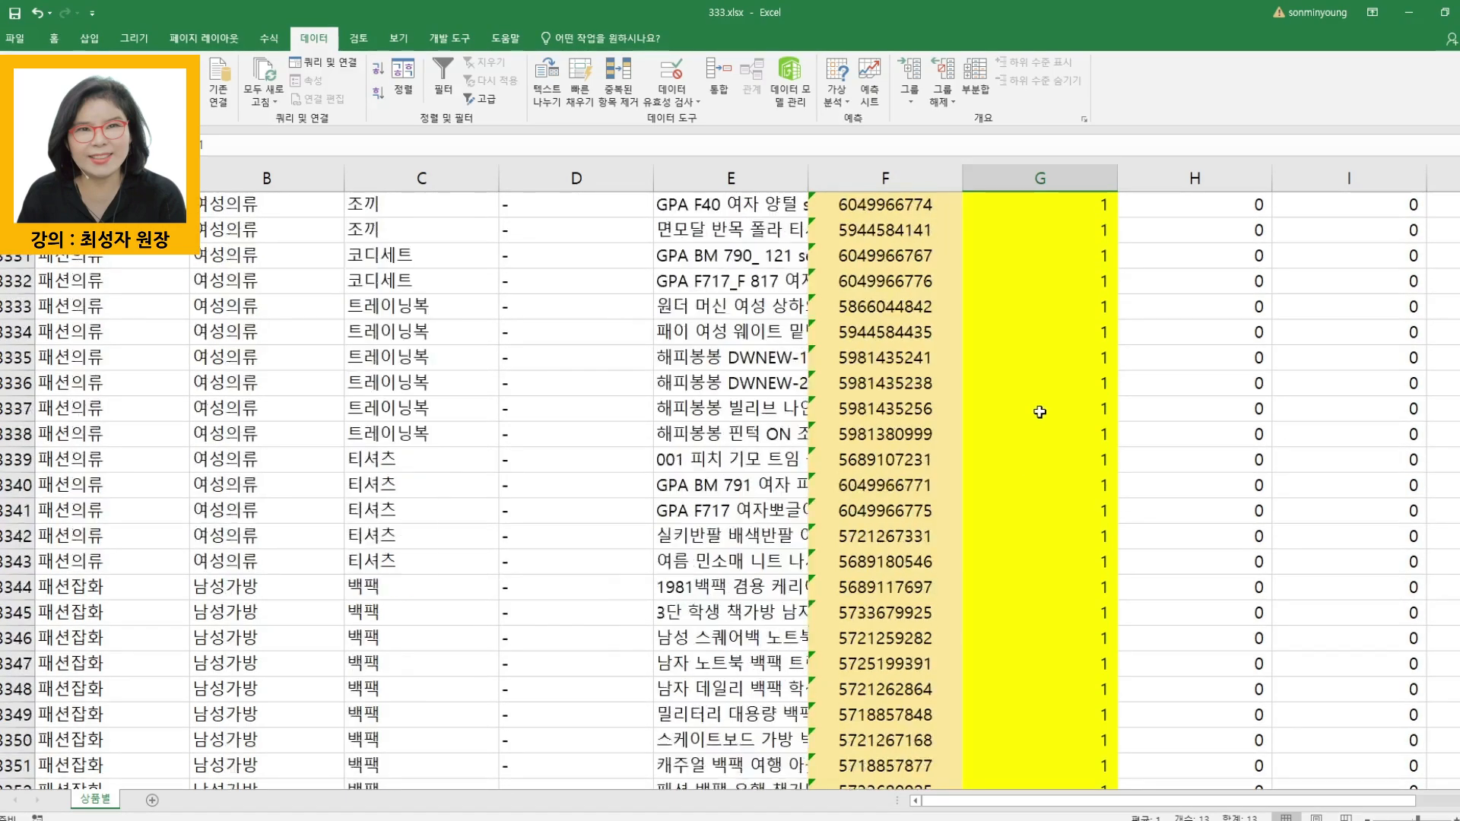
pyautogui.scroll(20, 1042, 411)
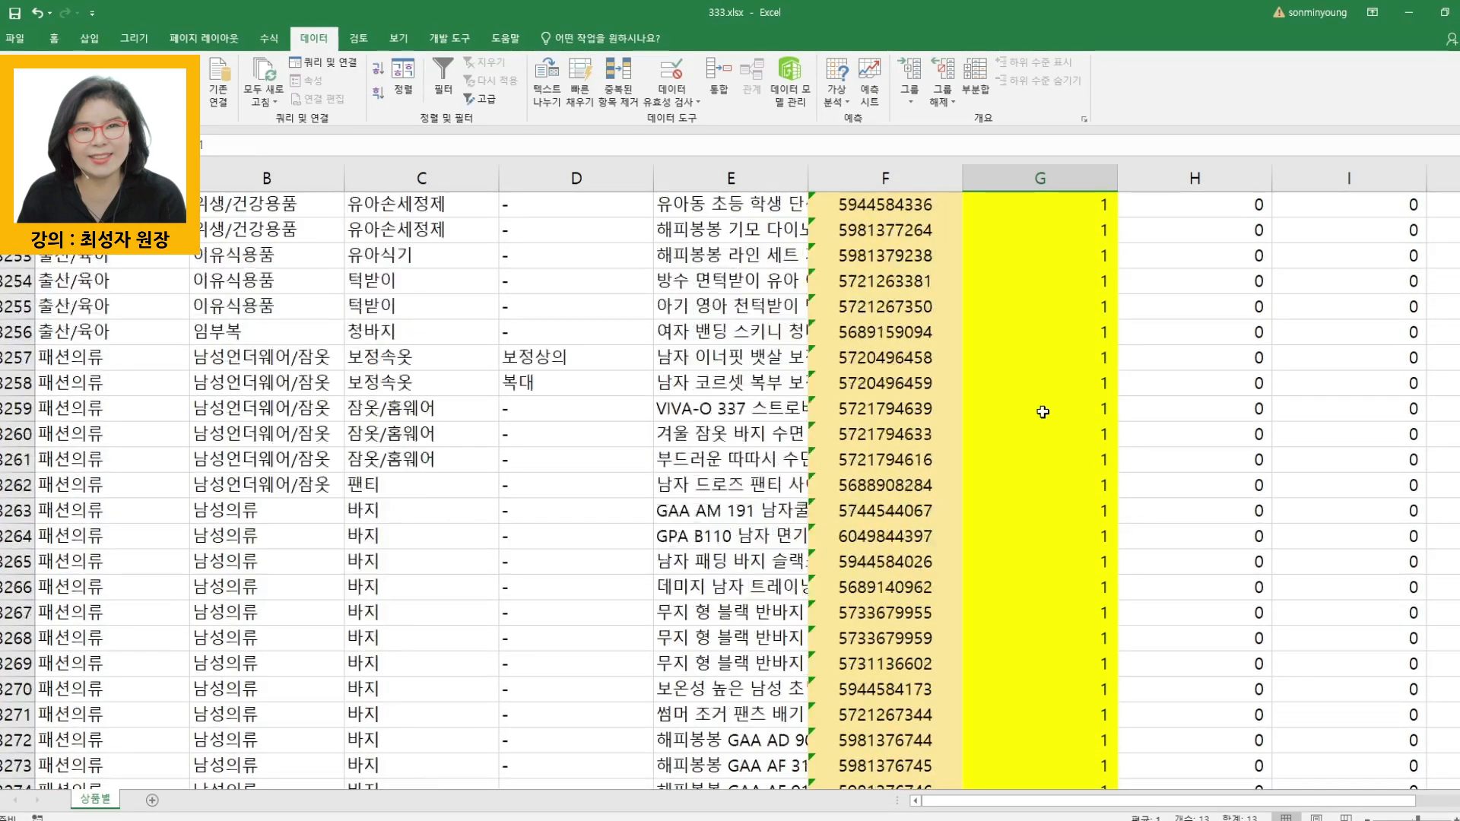
pyautogui.scroll(20, 1042, 409)
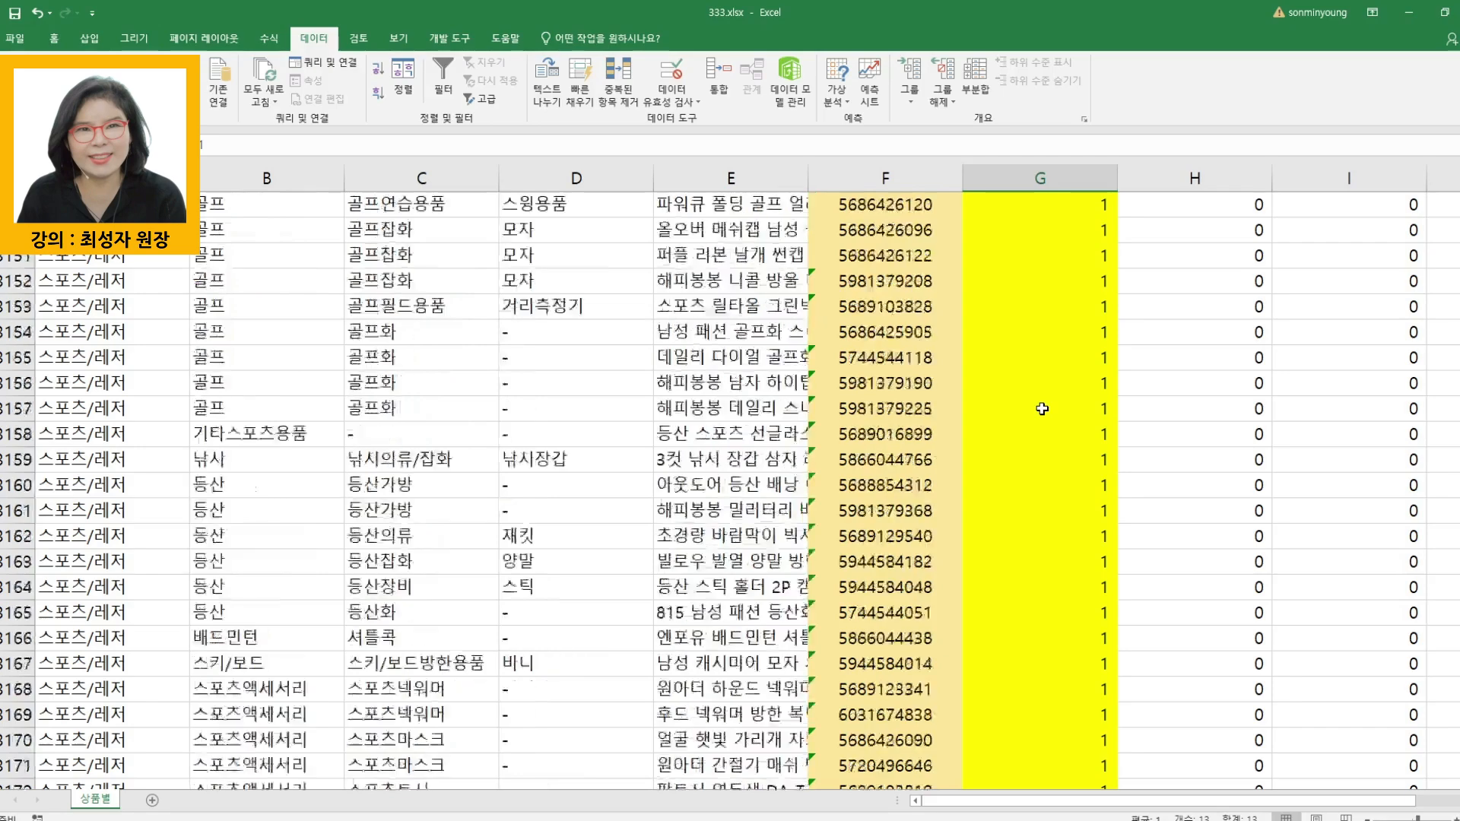
pyautogui.scroll(6, 1041, 393)
pyautogui.scroll(-6, 1041, 394)
pyautogui.click(1221, 487)
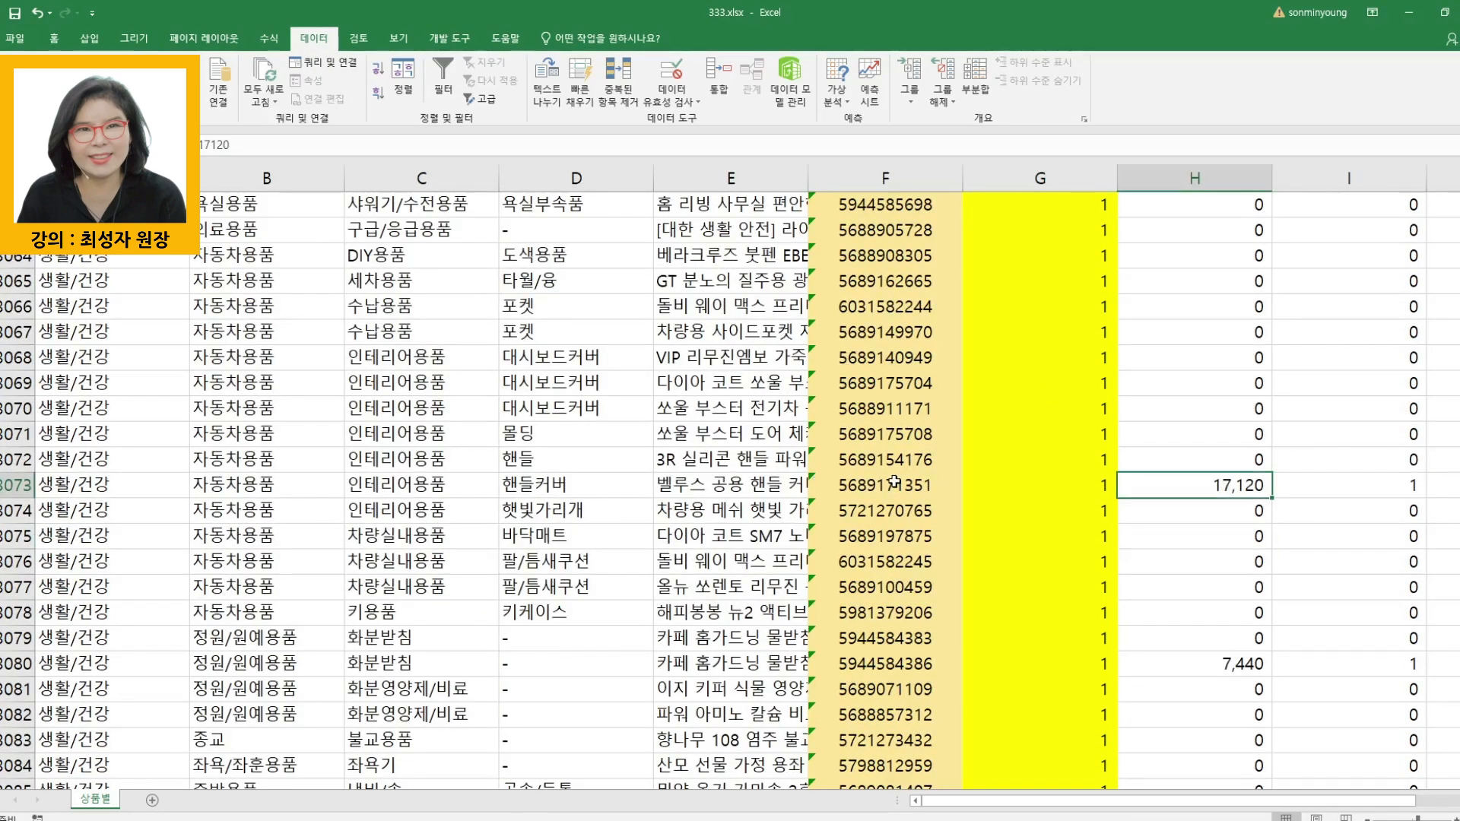
pyautogui.click(1232, 664)
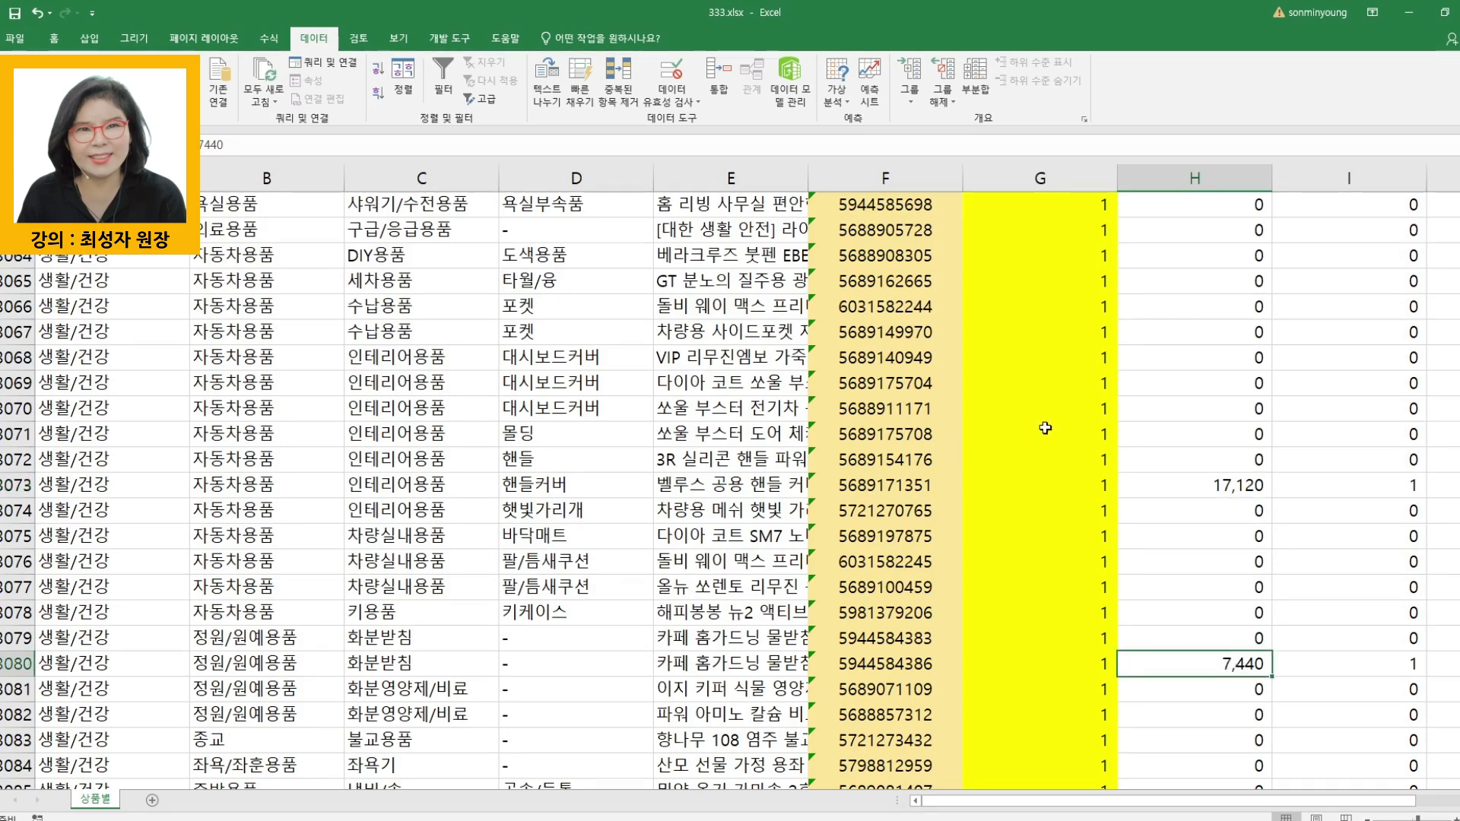
pyautogui.scroll(19, 1125, 423)
pyautogui.scroll(7, 1131, 432)
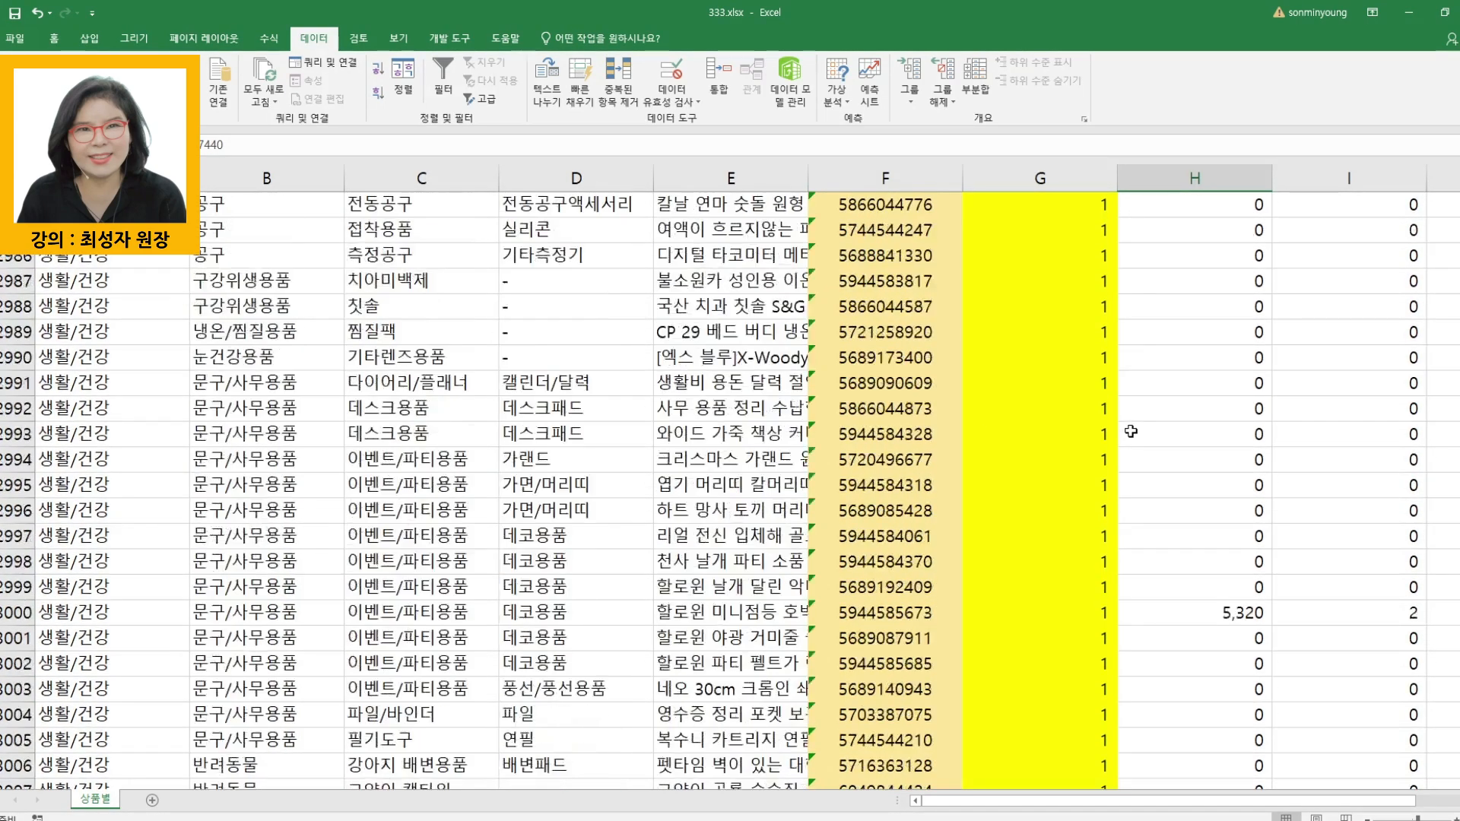
pyautogui.scroll(7, 1129, 430)
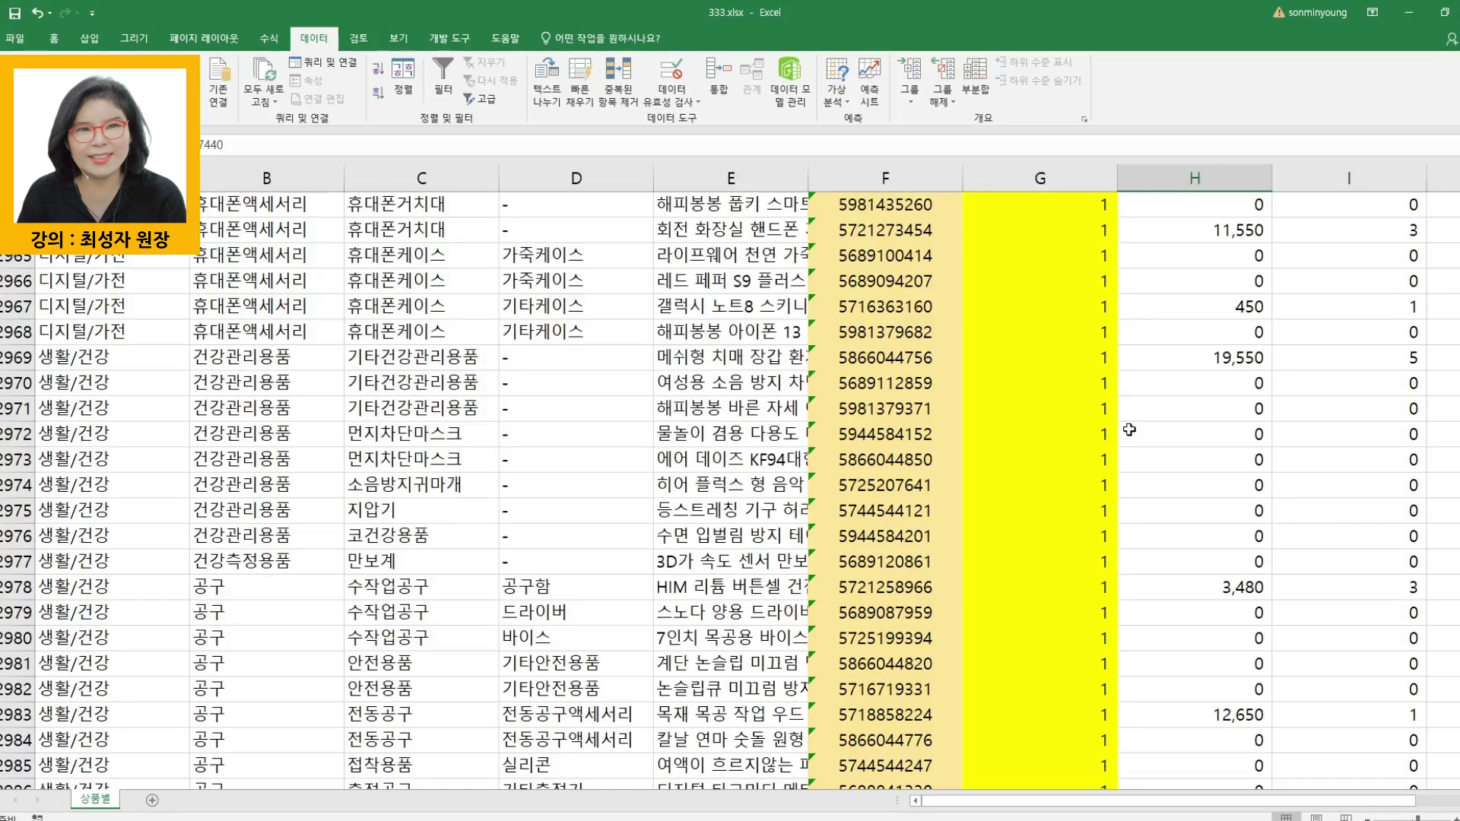
pyautogui.scroll(-7, 1129, 430)
pyautogui.scroll(6, 1224, 365)
pyautogui.click(1238, 281)
pyautogui.click(1240, 510)
pyautogui.click(1240, 638)
# - Go to the end of the table and inspect the last product's full record
pyautogui.scroll(-7, 1125, 671)
pyautogui.scroll(-20, 1126, 671)
pyautogui.scroll(-20, 1096, 663)
pyautogui.scroll(-20, 1069, 660)
pyautogui.scroll(-20, 1044, 645)
pyautogui.scroll(-20, 1040, 643)
pyautogui.scroll(-20, 1022, 647)
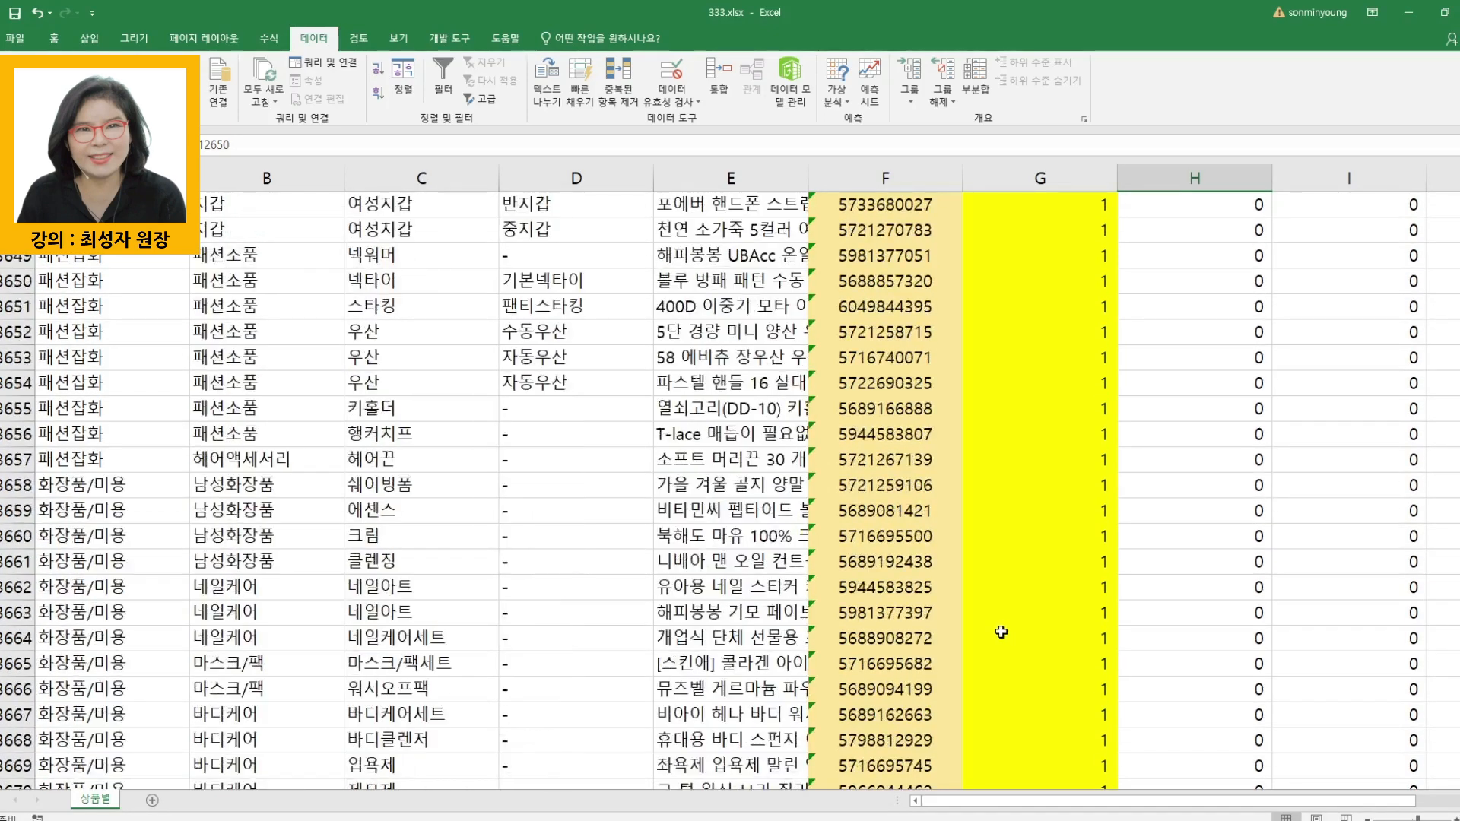
pyautogui.scroll(-8, 1001, 632)
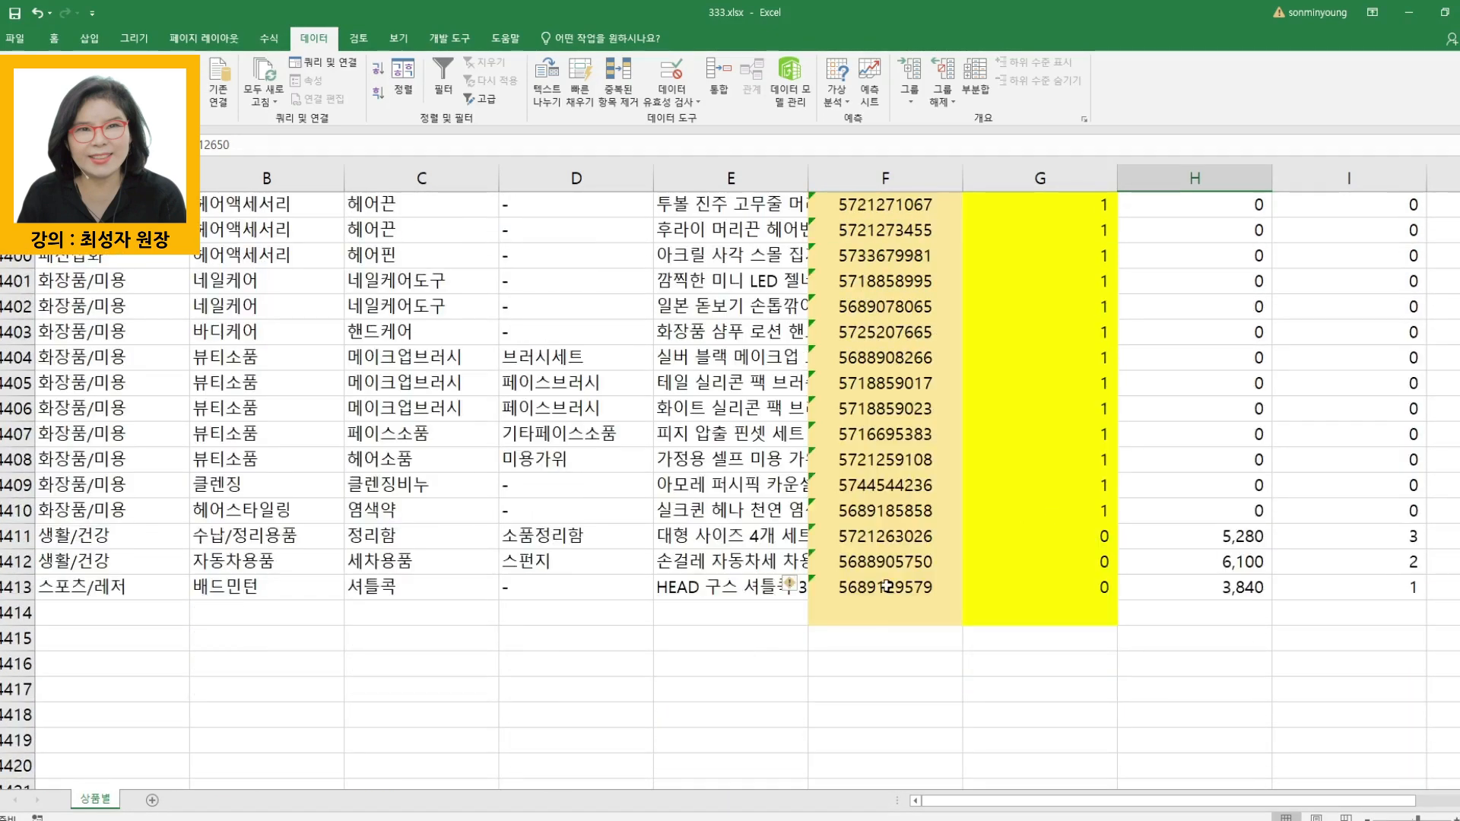
pyautogui.click(888, 590)
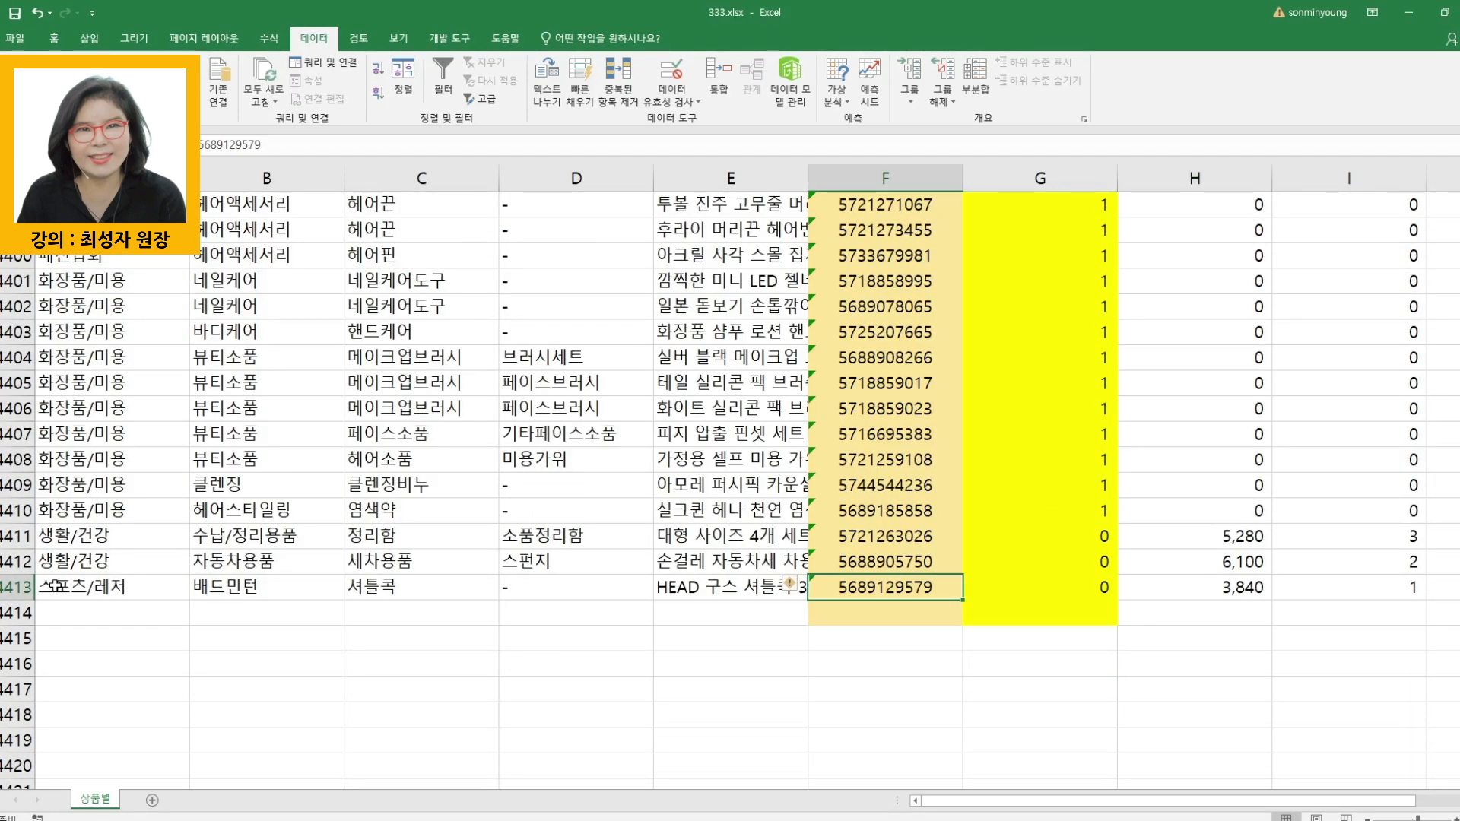
pyautogui.click(54, 586)
pyautogui.hotkey('ctrl', 'shift', 'Right')
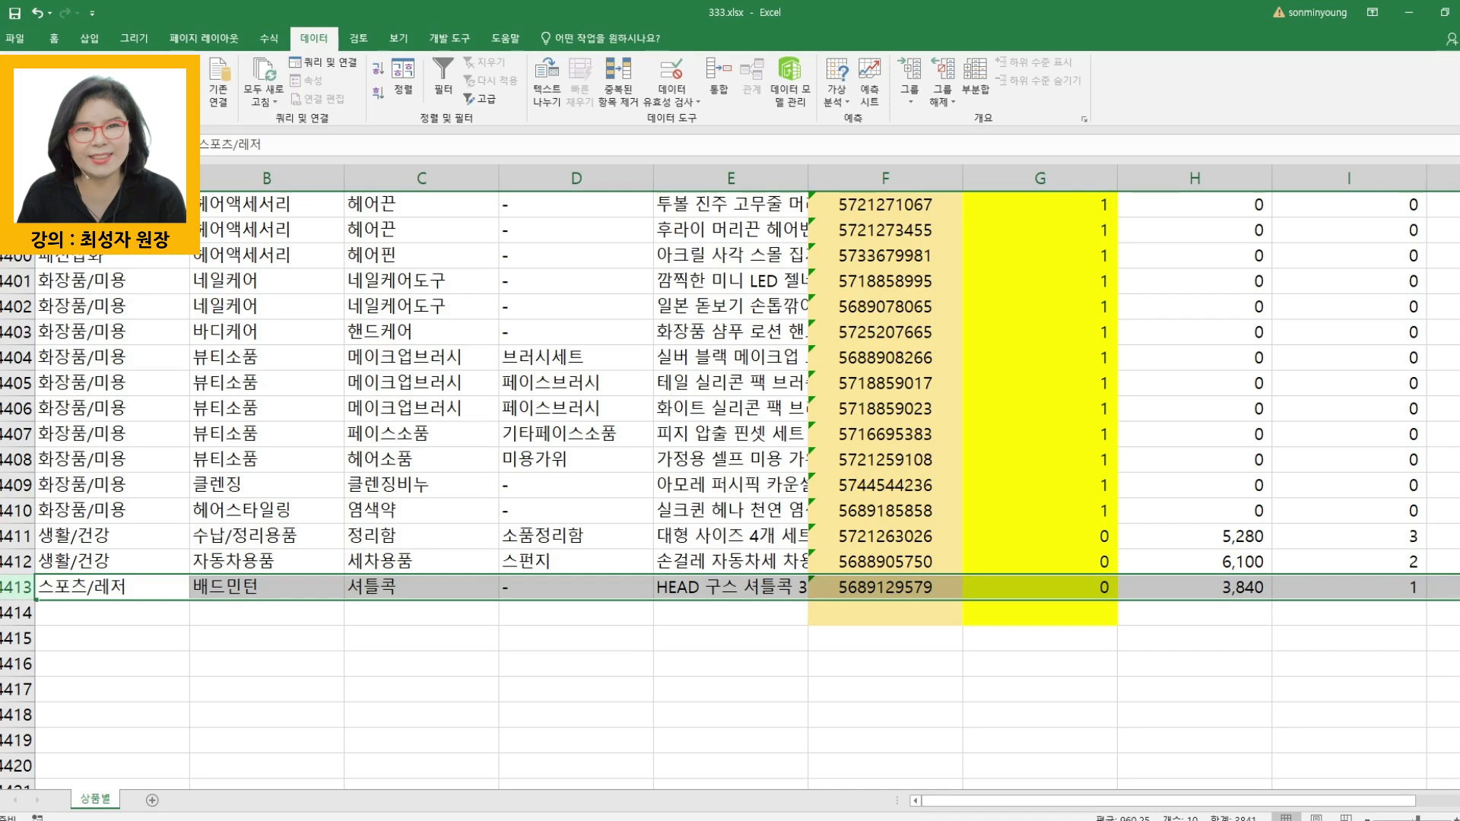
# - Switch to the Notepad note and label the existing number 8,138 with "상품전체 :" in front of it
pyautogui.click(477, 773)
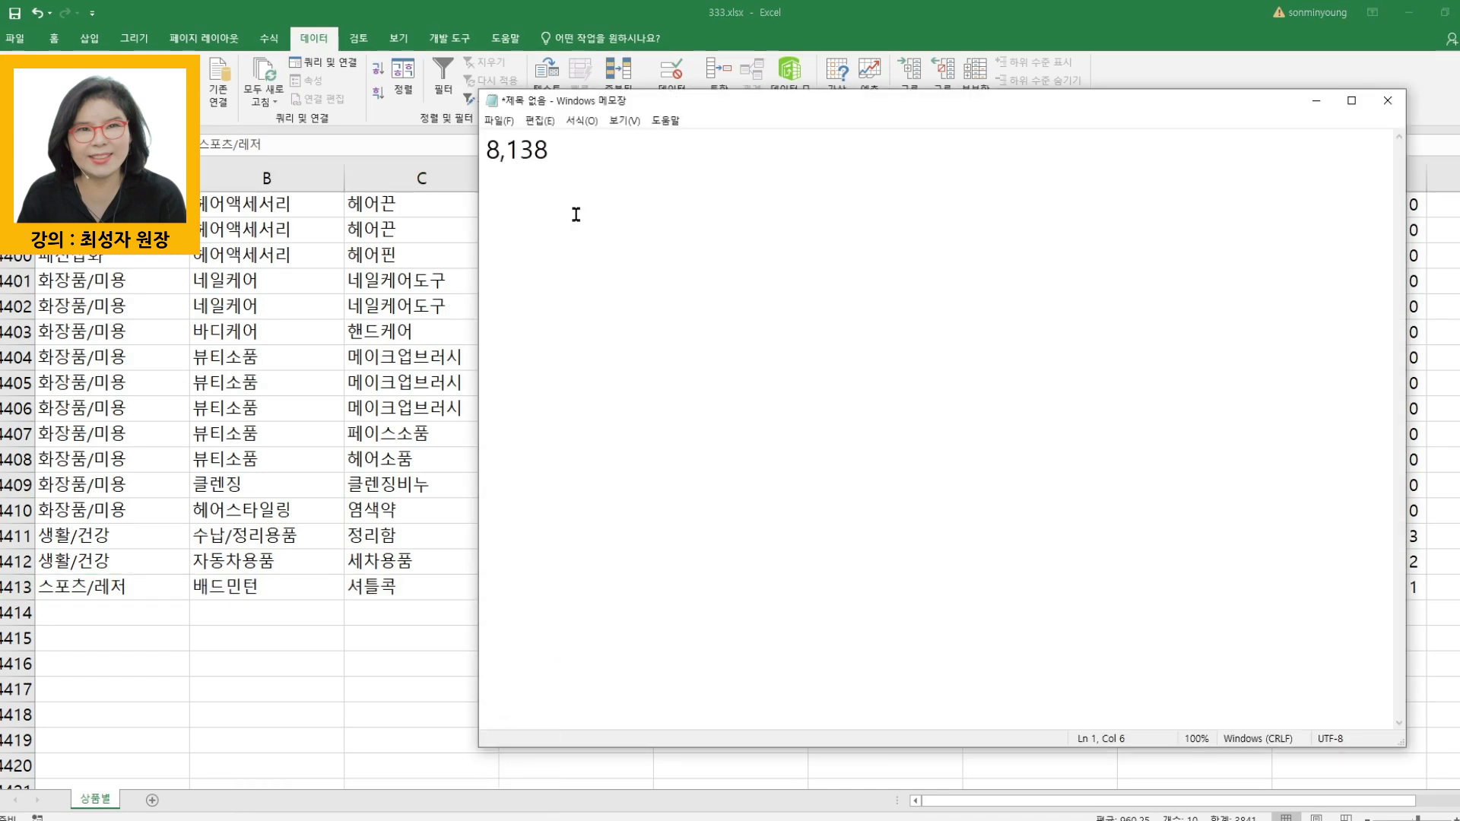
pyautogui.click(493, 152)
pyautogui.write('TKDVNA')
pyautogui.press('BackSpace')
pyautogui.press('BackSpace')
pyautogui.press('BackSpace')
pyautogui.press('BackSpace')
pyautogui.press('BackSpace')
pyautogui.press('BackSpace')
pyautogui.write('상품전체 :')
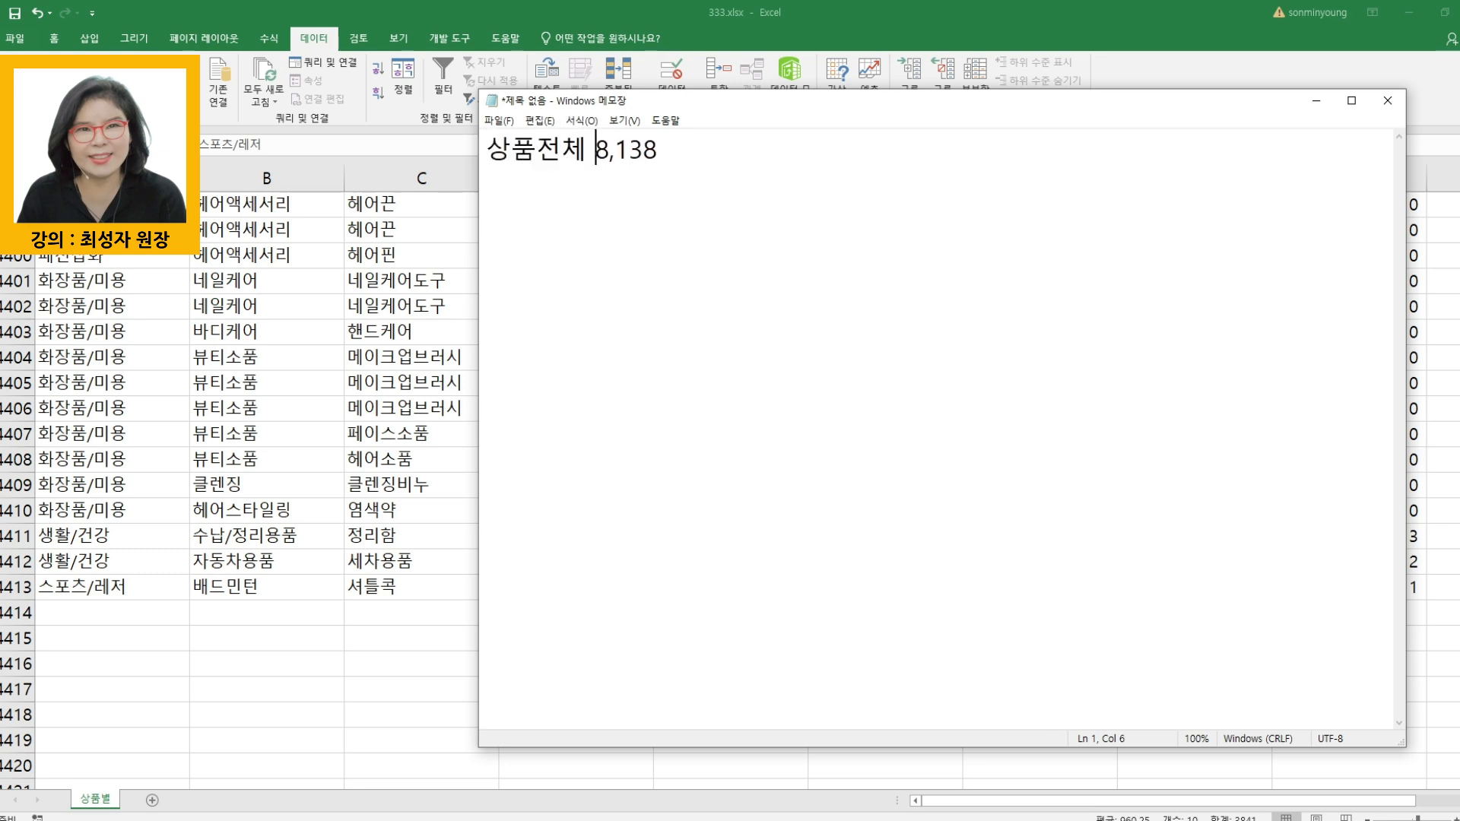
# - Add a second line to the note reading "쇼핑행동분석 : 4,413"
pyautogui.scroll(16, 835, 414)
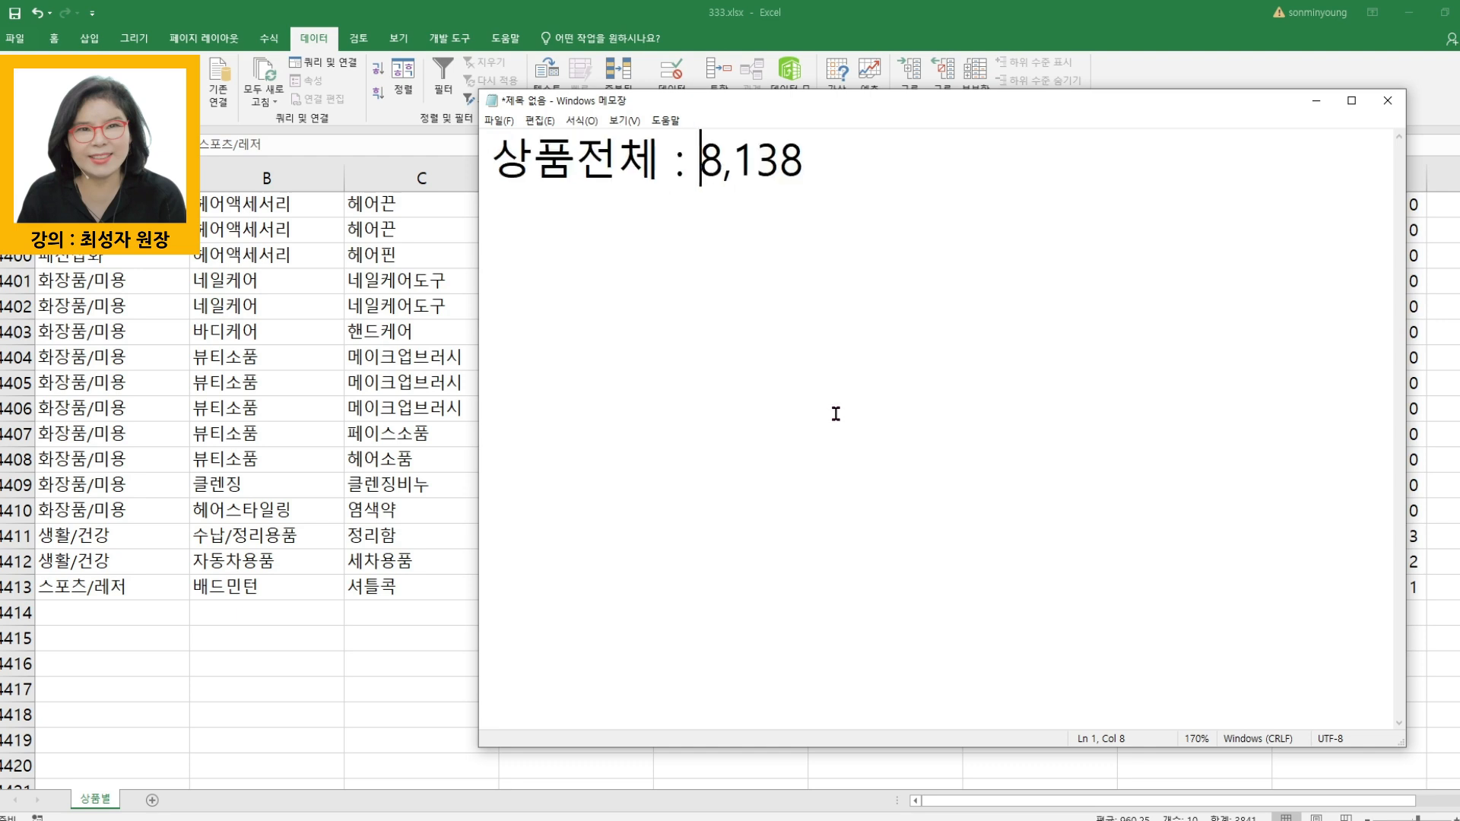
pyautogui.click(1059, 181)
pyautogui.press('Return')
pyautogui.write('쇼핑행동분')
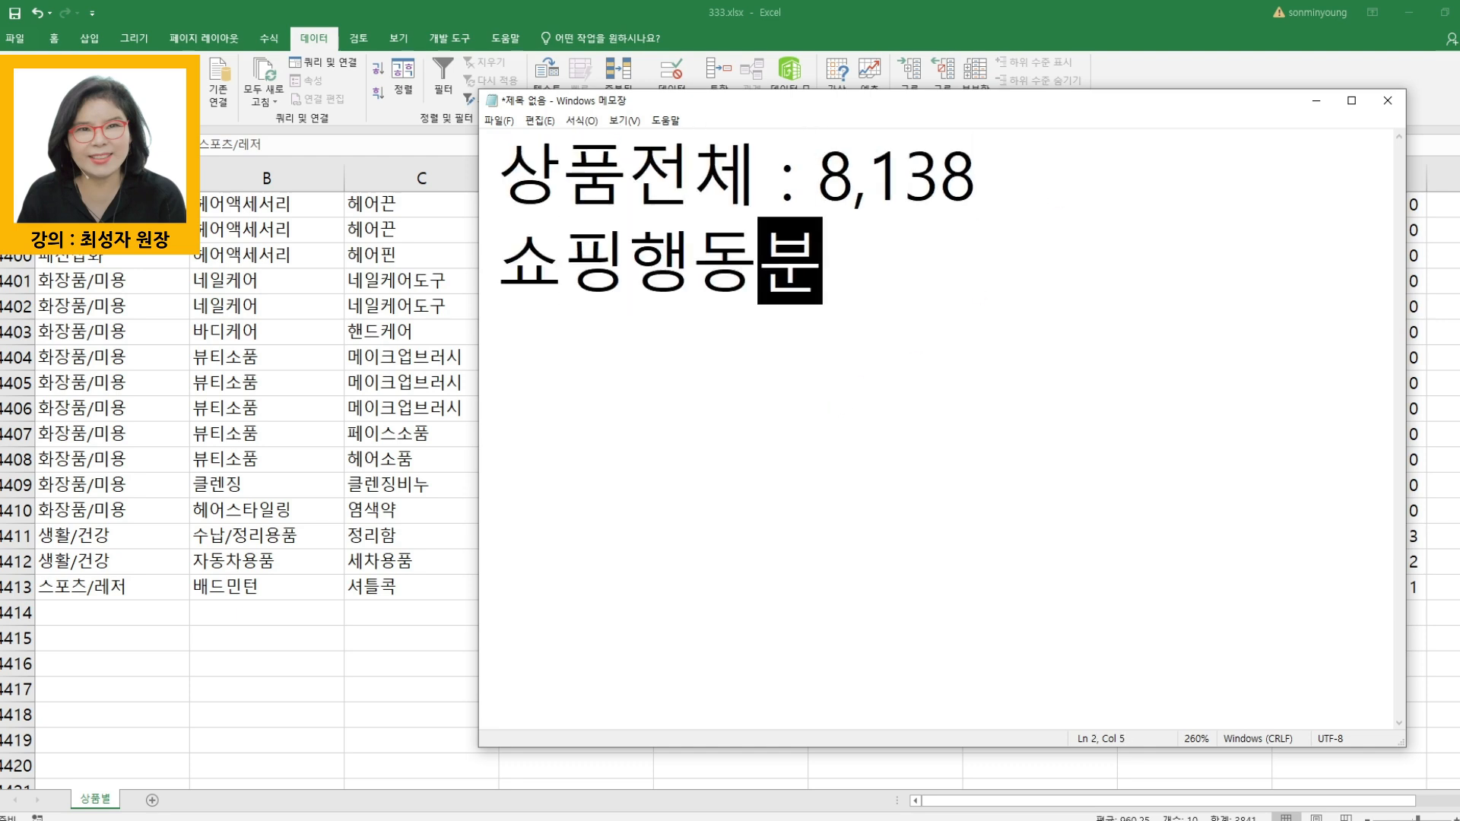
pyautogui.write('석 : 4,413')
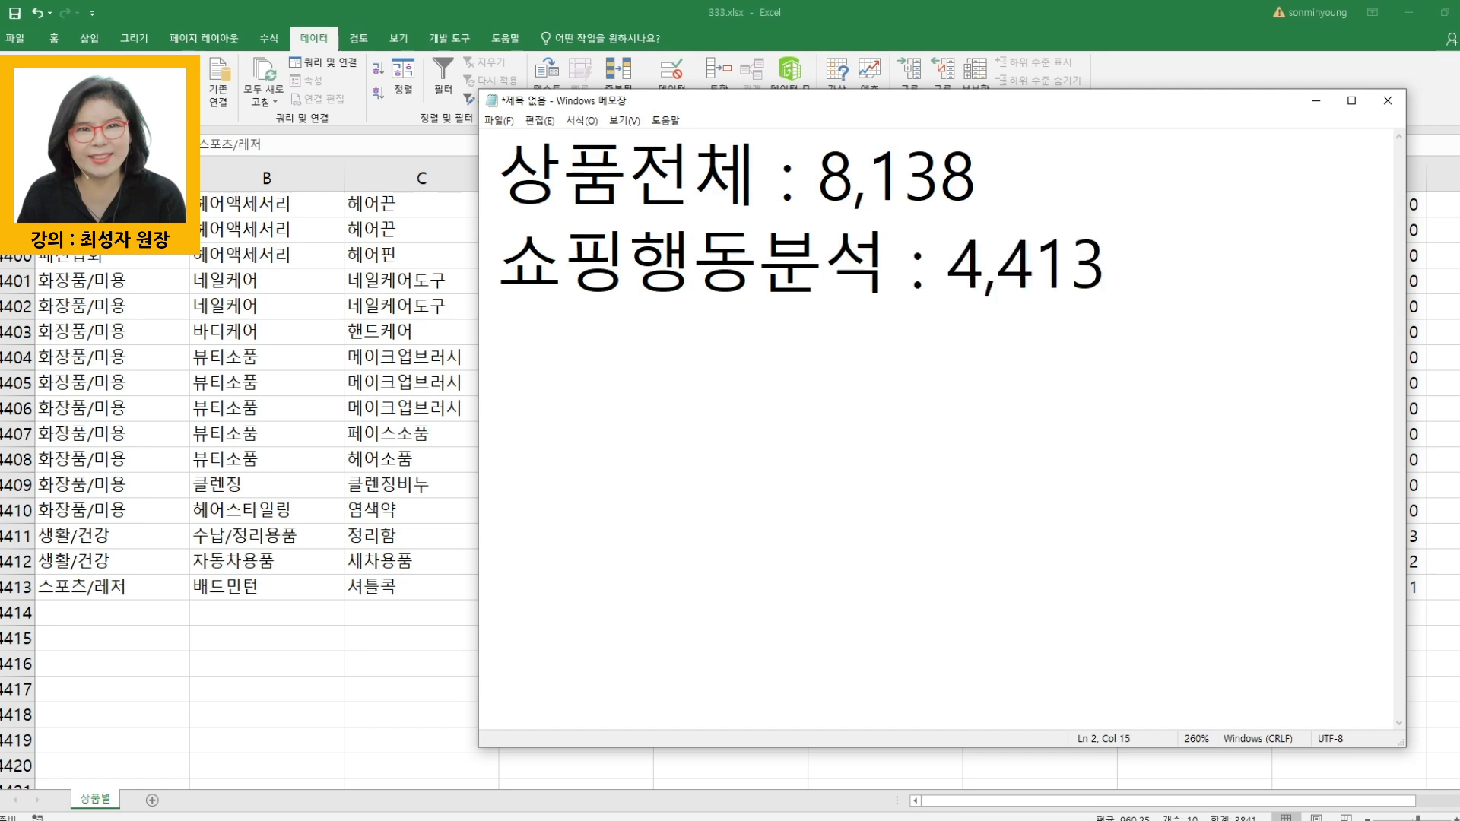
pyautogui.write('개')
pyautogui.press('BackSpace')
pyautogui.press('BackSpace')
pyautogui.press('Return')
pyautogui.press('Return')
pyautogui.write('4413')
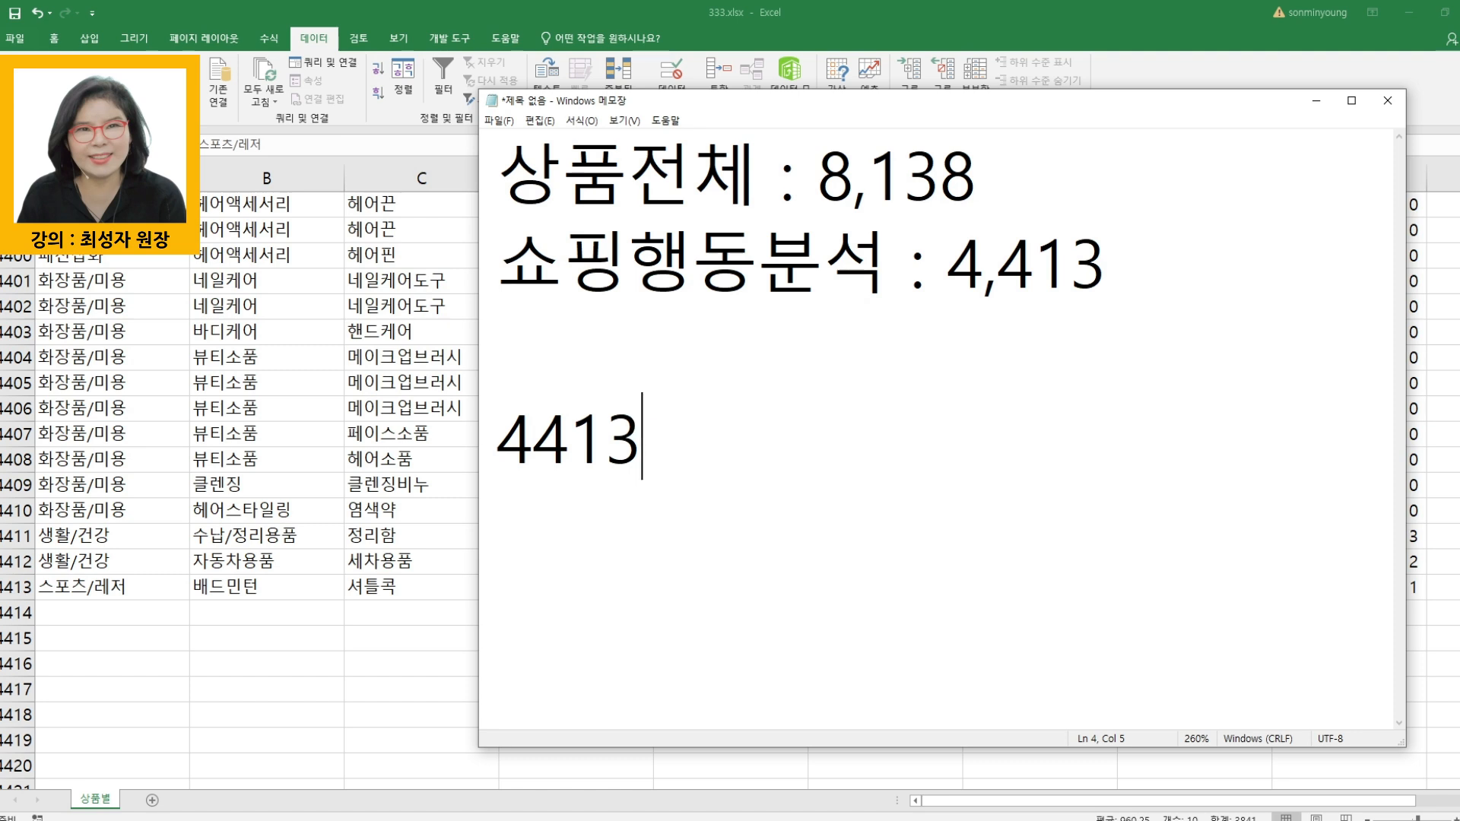
pyautogui.write('-전')
pyautogui.press('BackSpace')
pyautogui.press('BackSpace')
pyautogui.press('BackSpace')
pyautogui.write('8138')
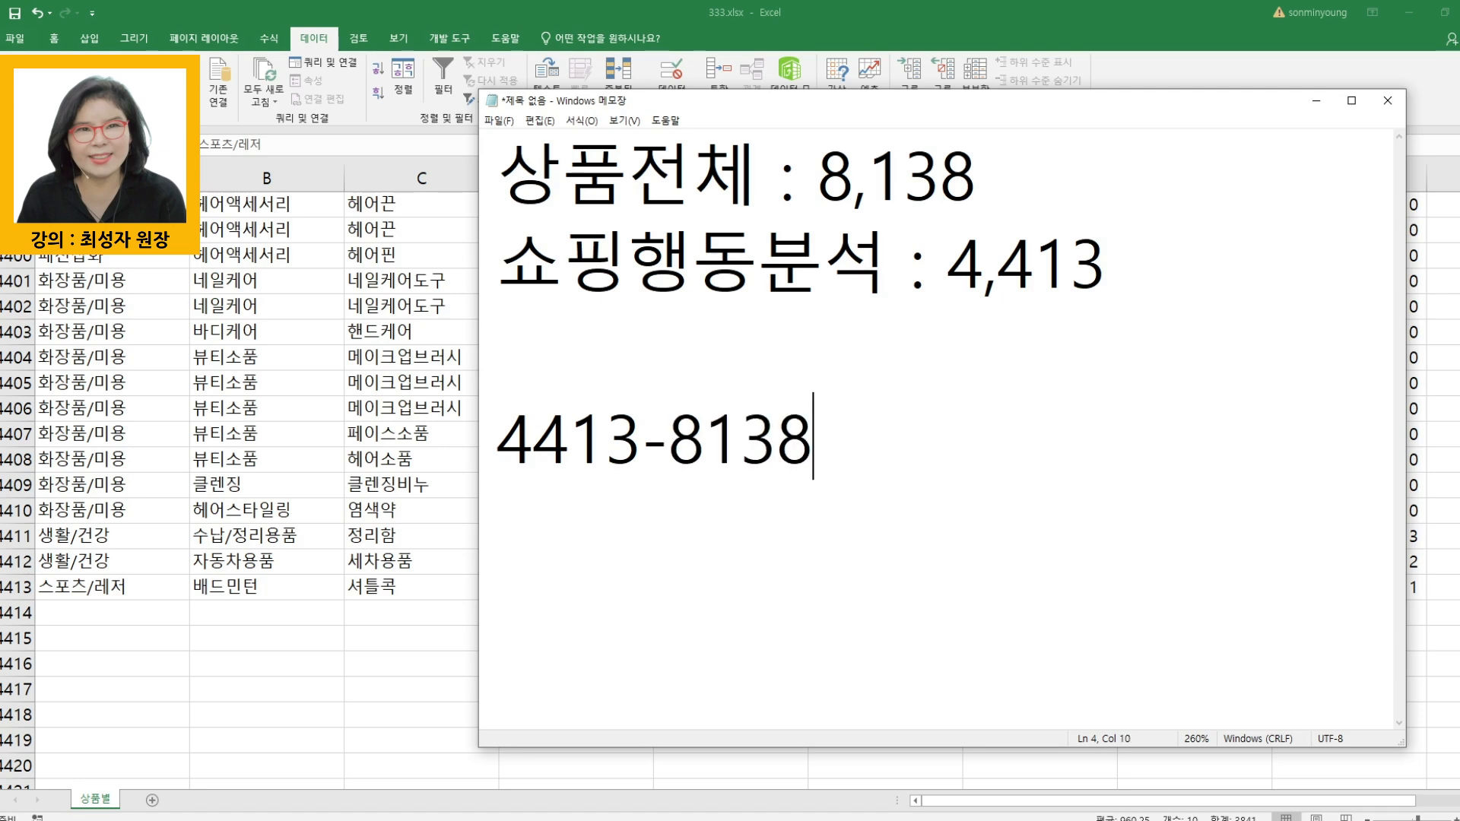
# - Add the line "데이터 - 중복된 상품제거" below the subtraction in the note
pyautogui.press('Return')
pyautogui.write('데이터 ')
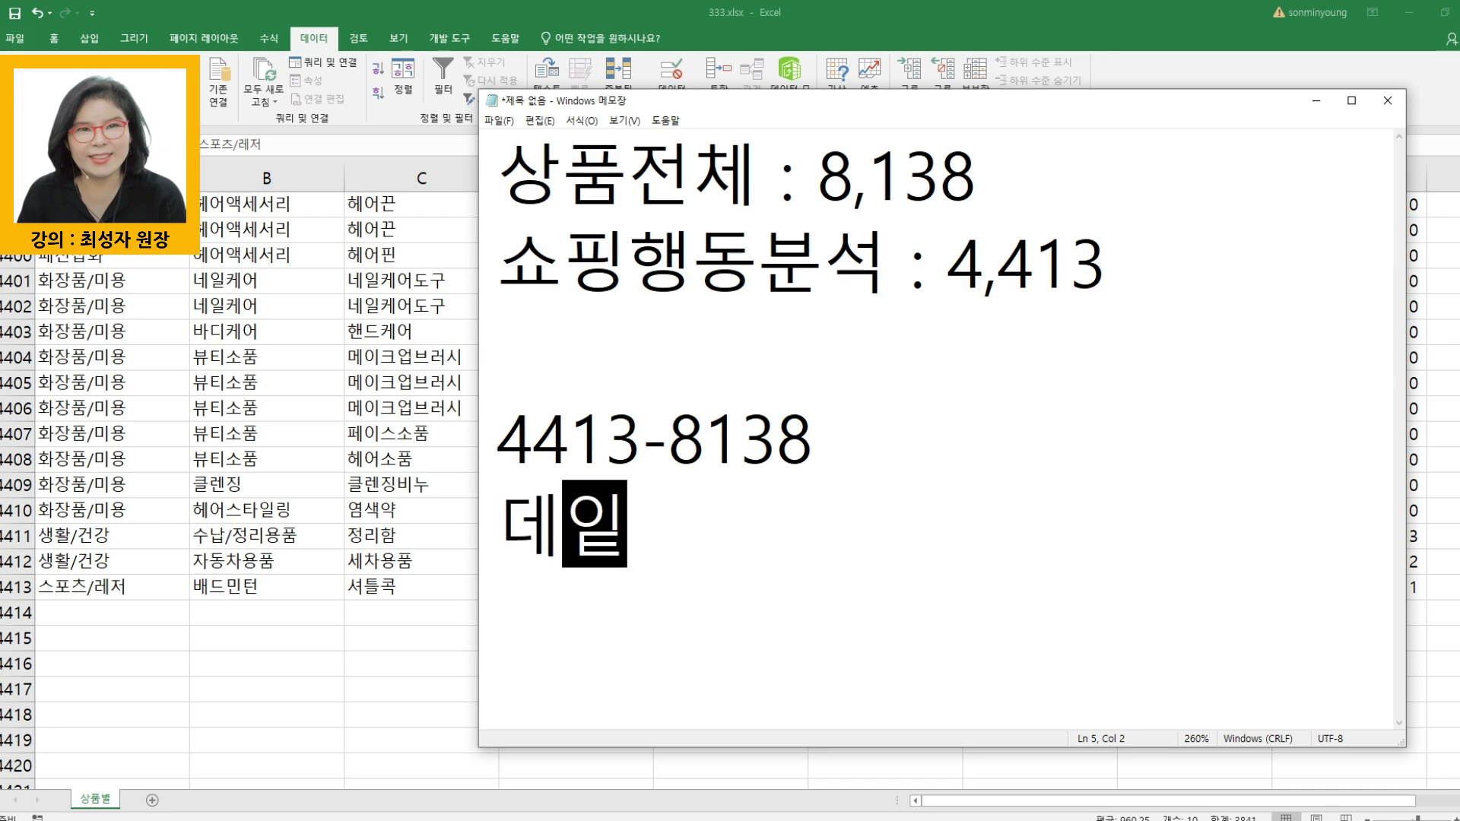
pyautogui.write('- ')
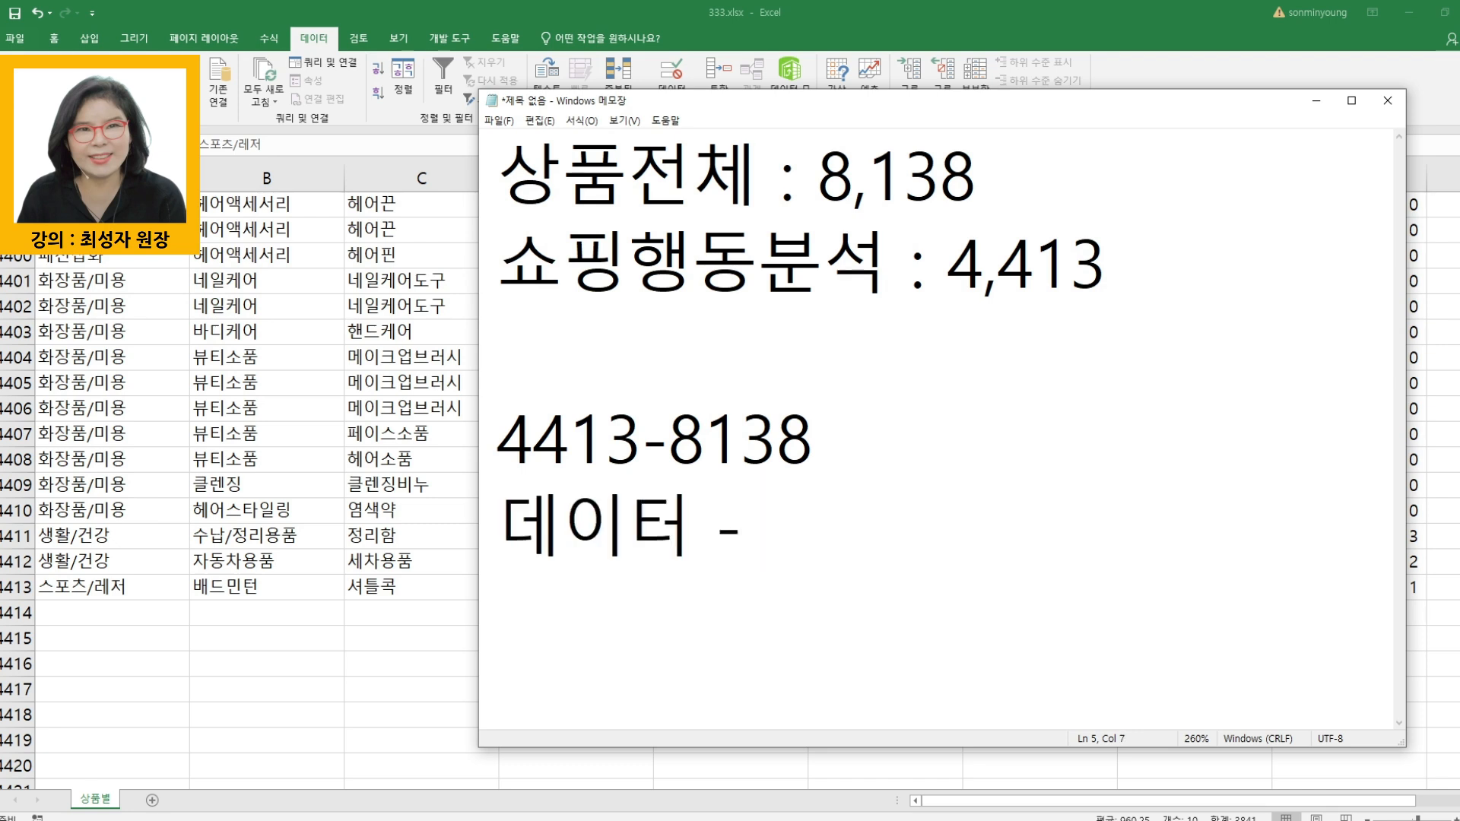
pyautogui.write('중복된 상품제거')
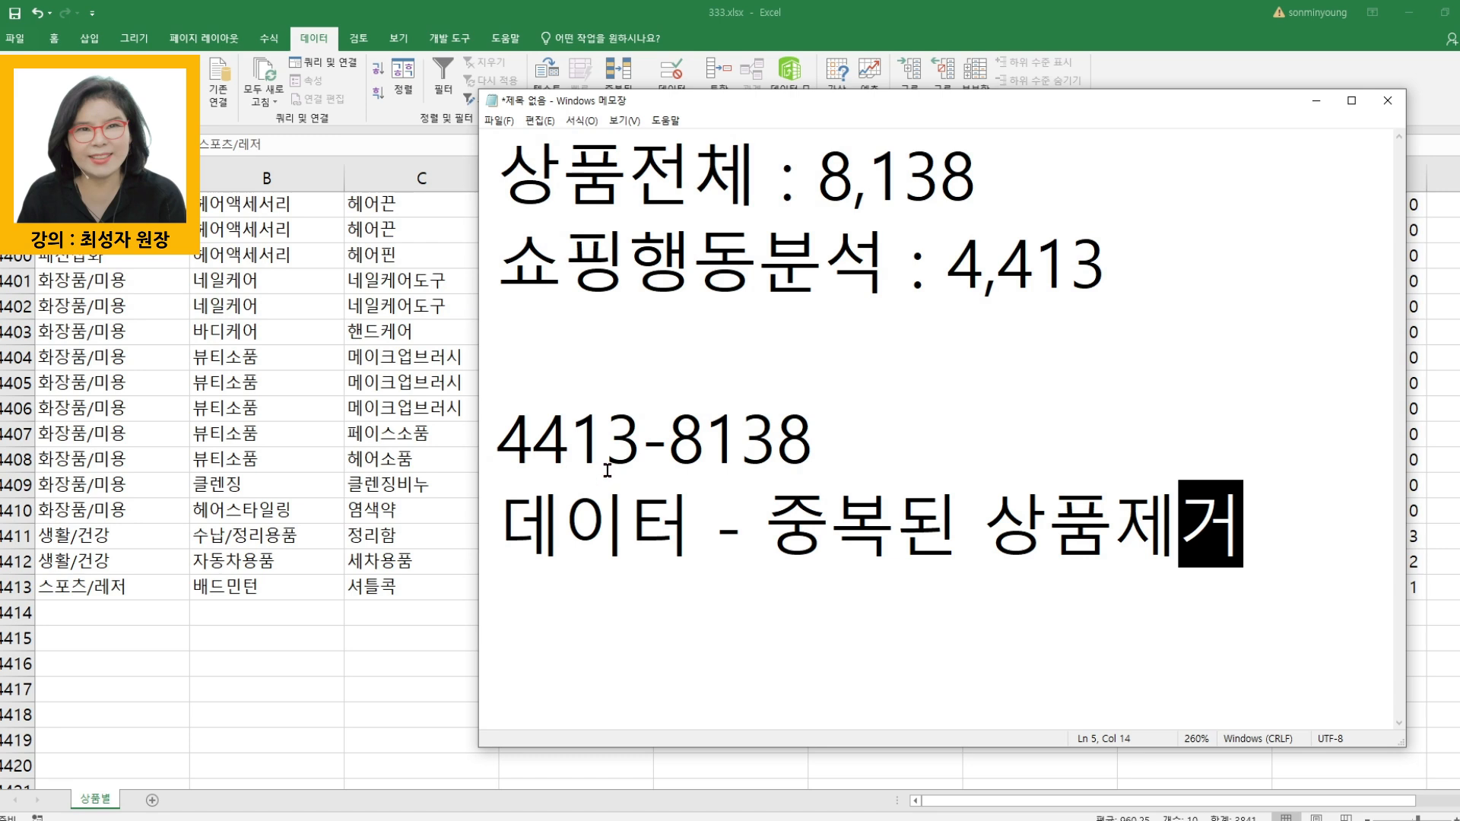
pyautogui.moveTo(640, 437); pyautogui.dragTo(511, 425)
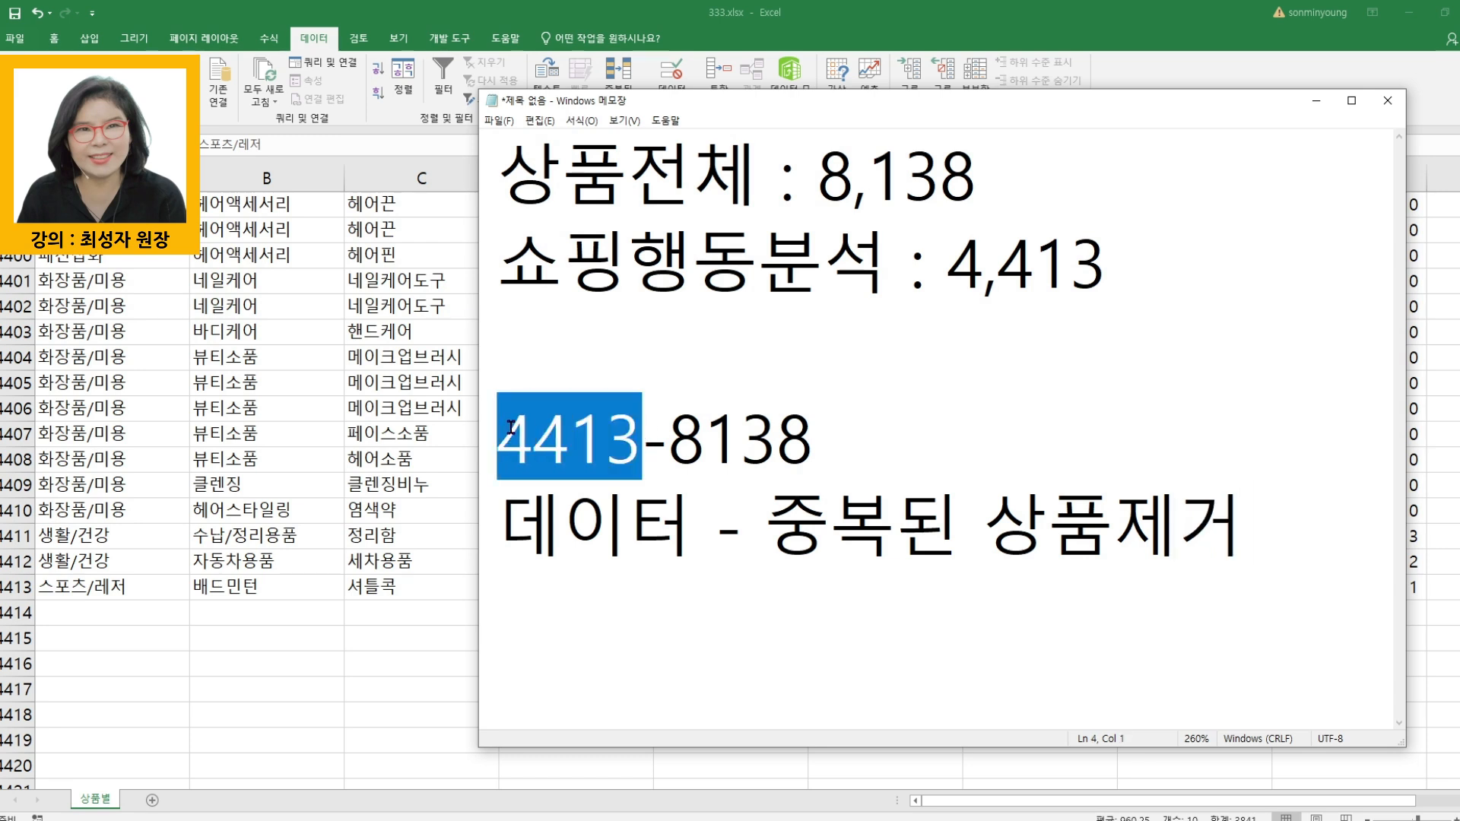
pyautogui.moveTo(685, 450); pyautogui.dragTo(830, 449)
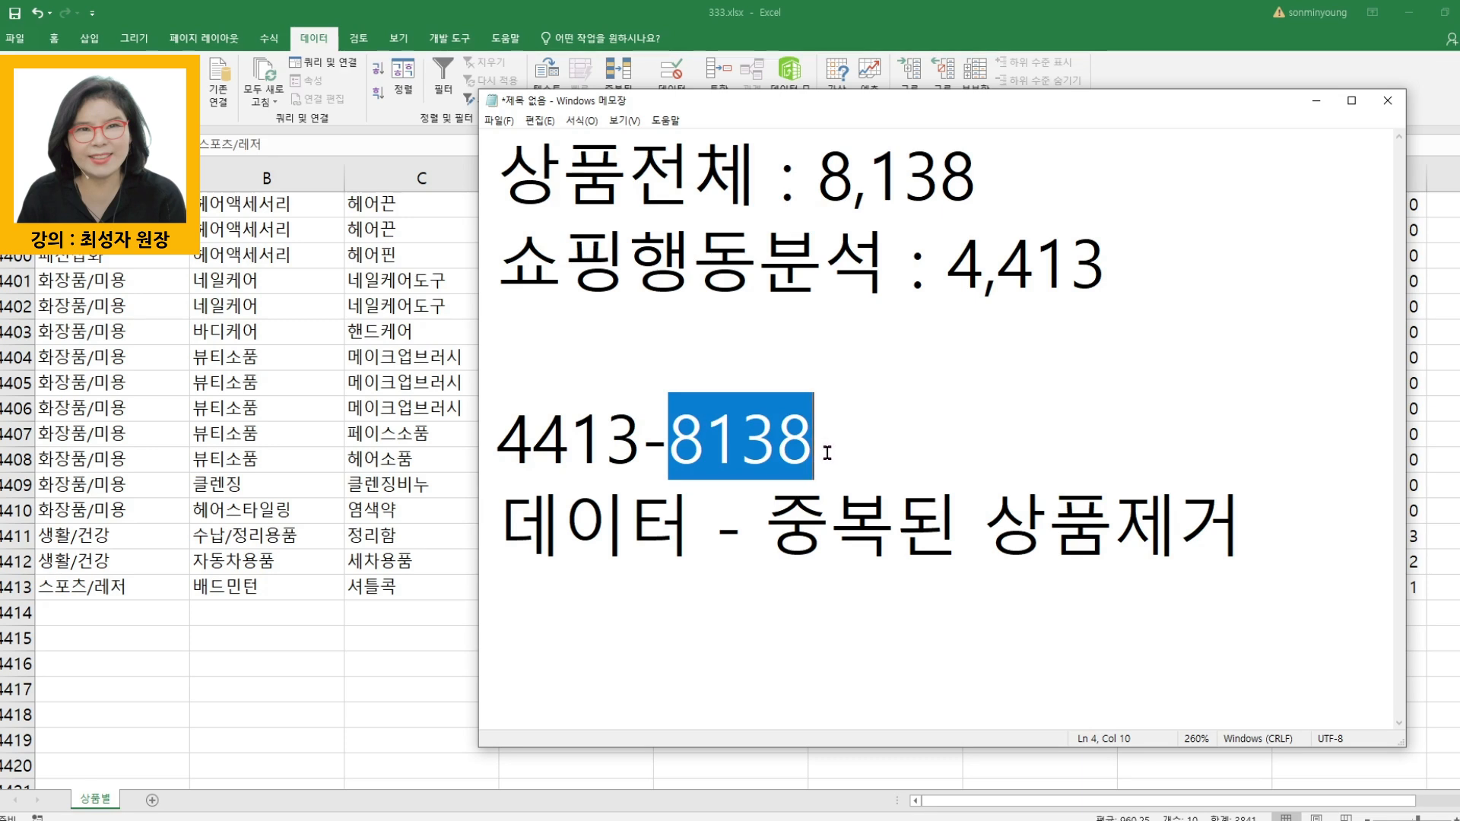
pyautogui.doubleClick(518, 454)
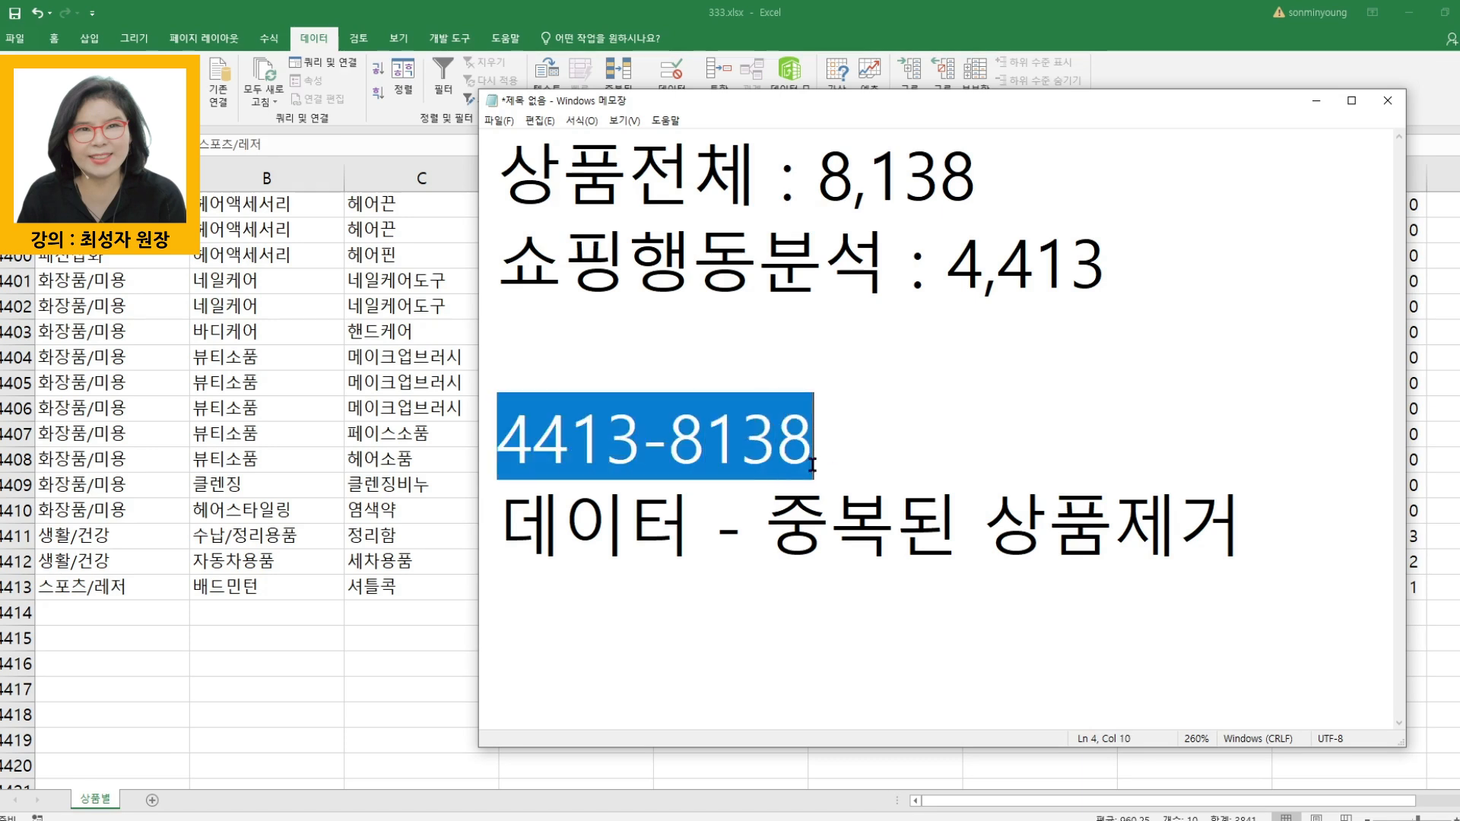
pyautogui.click(948, 447)
pyautogui.hotkey('alt', 'Tab')
pyautogui.click(711, 665)
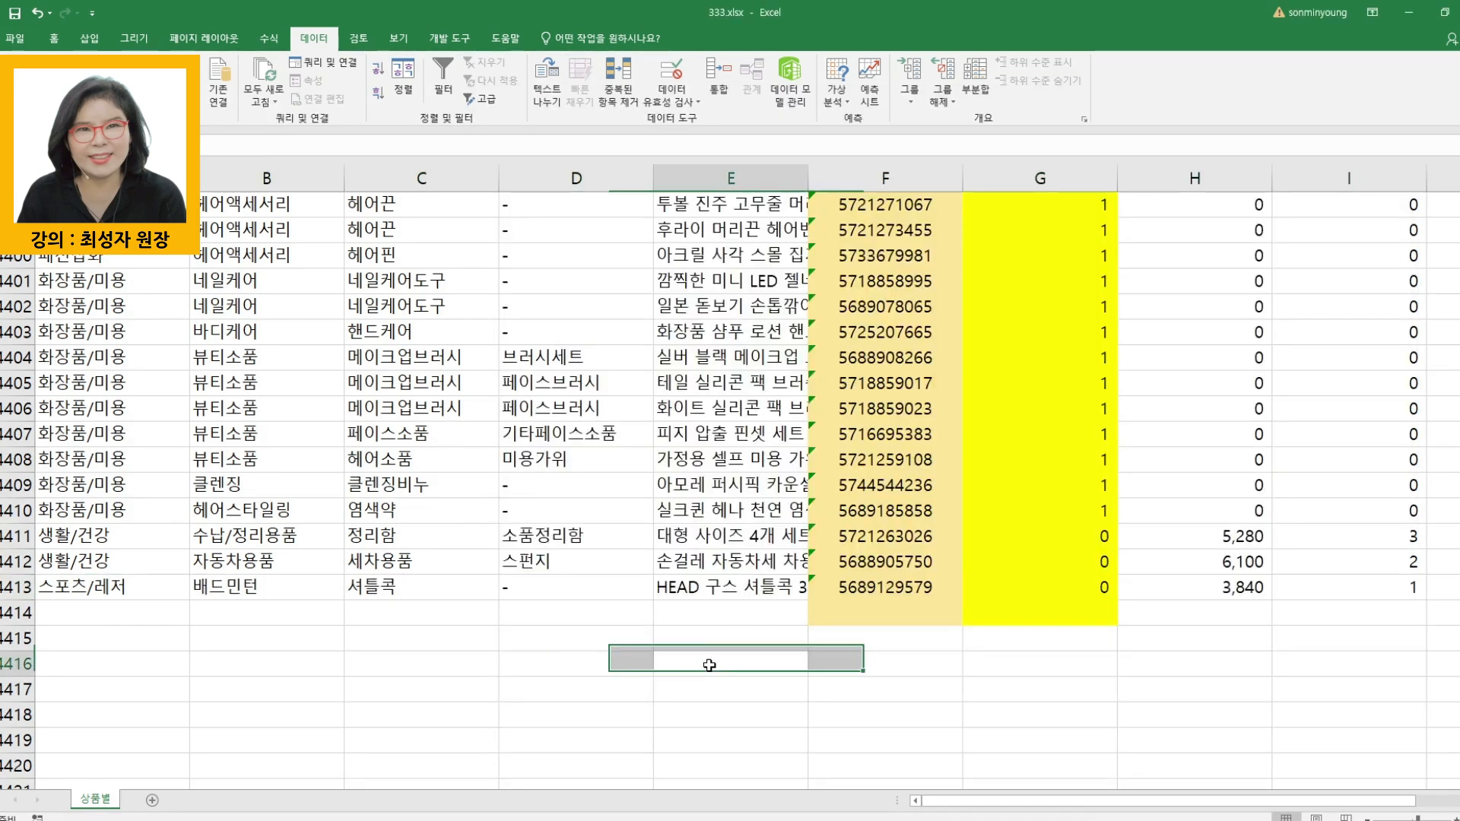
pyautogui.click(15, 590)
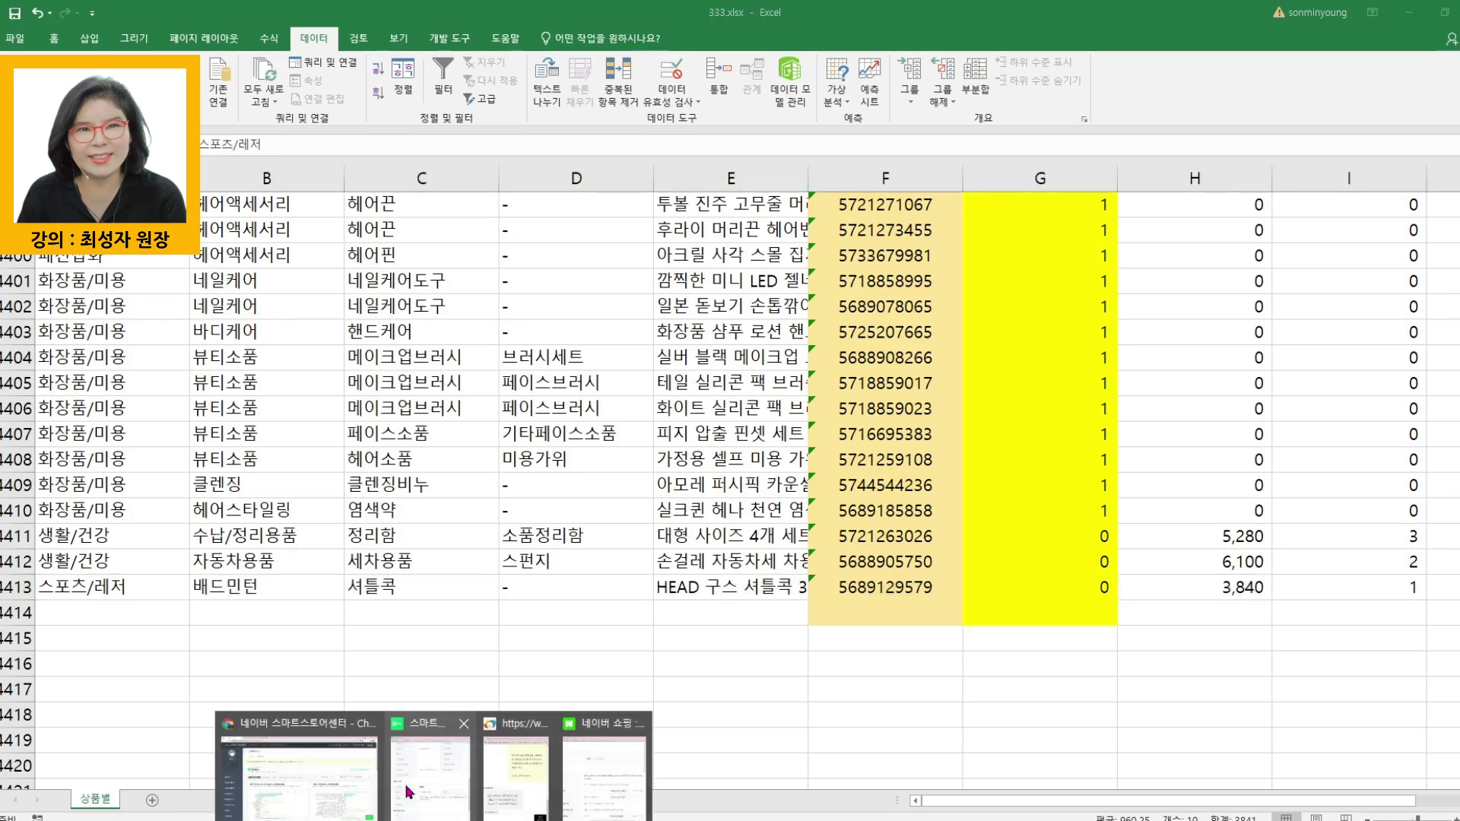
# - Switch to the Smart Store Center in the browser and open the 상품 조회/수정 page under 상품관리
pyautogui.click(312, 790)
pyautogui.click(52, 390)
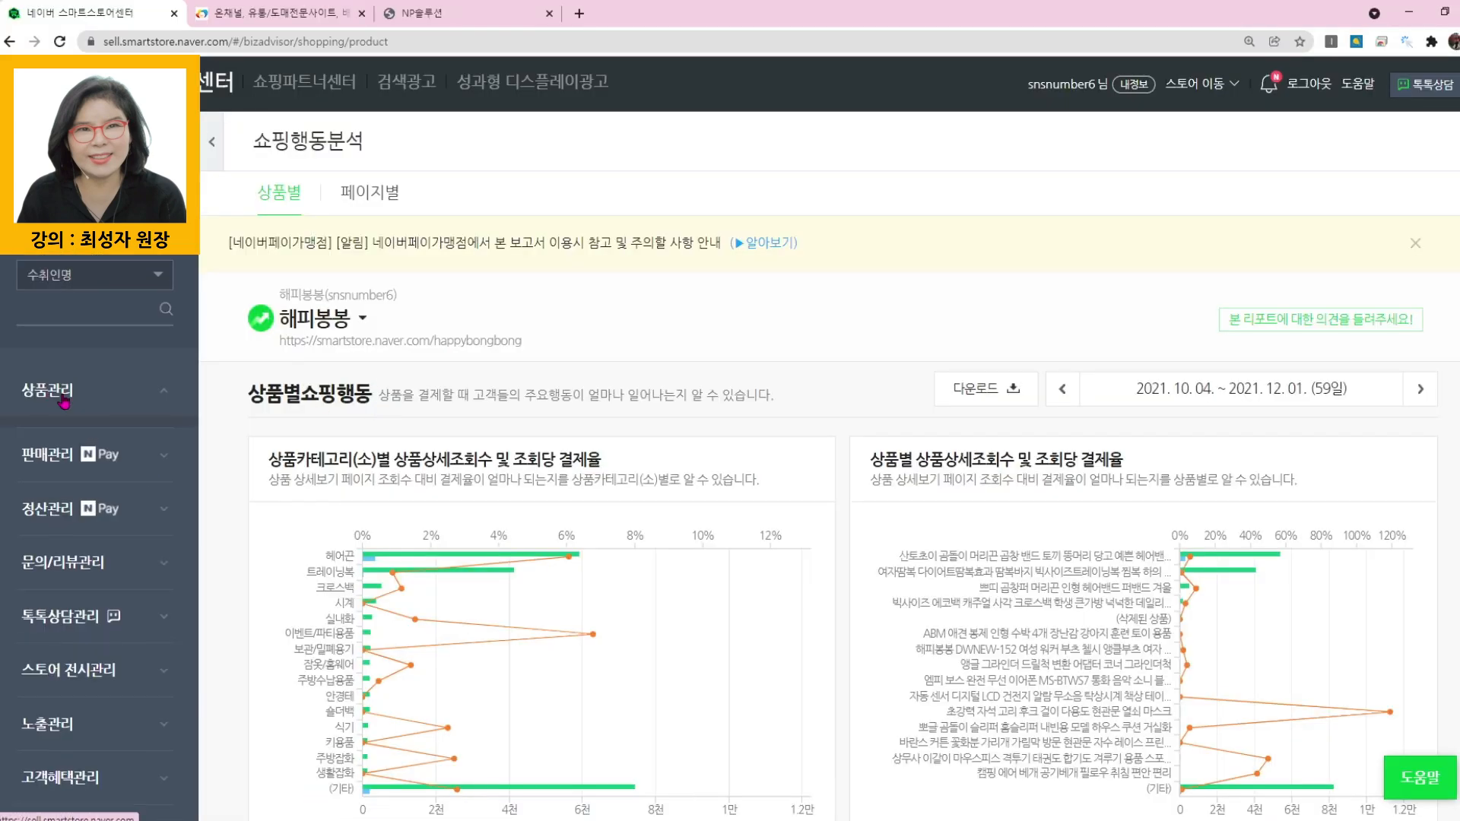
pyautogui.click(80, 447)
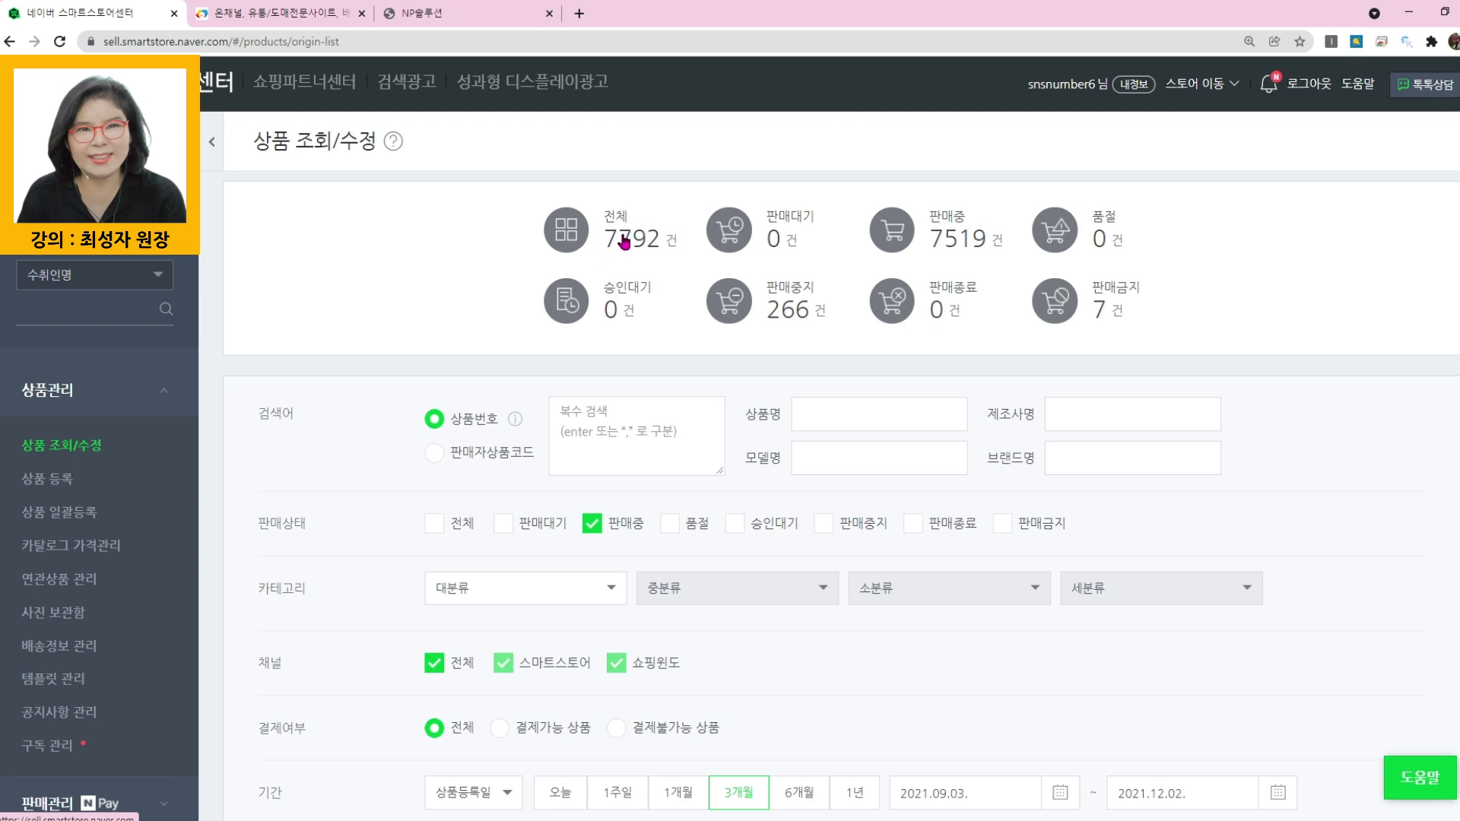
# - List the products of every sales status and download the full product list as an Excel file
pyautogui.click(627, 237)
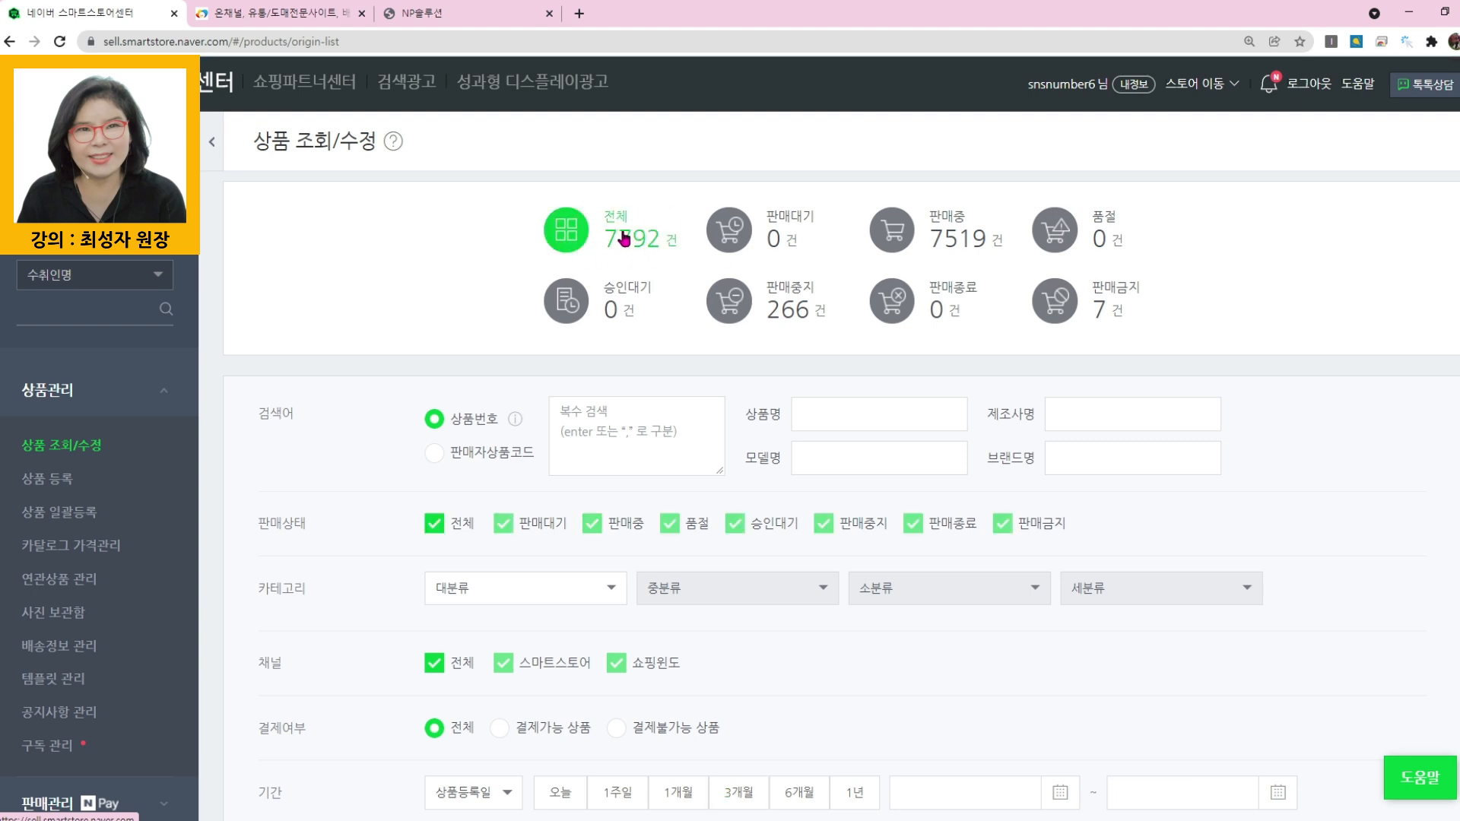
pyautogui.scroll(-4, 728, 433)
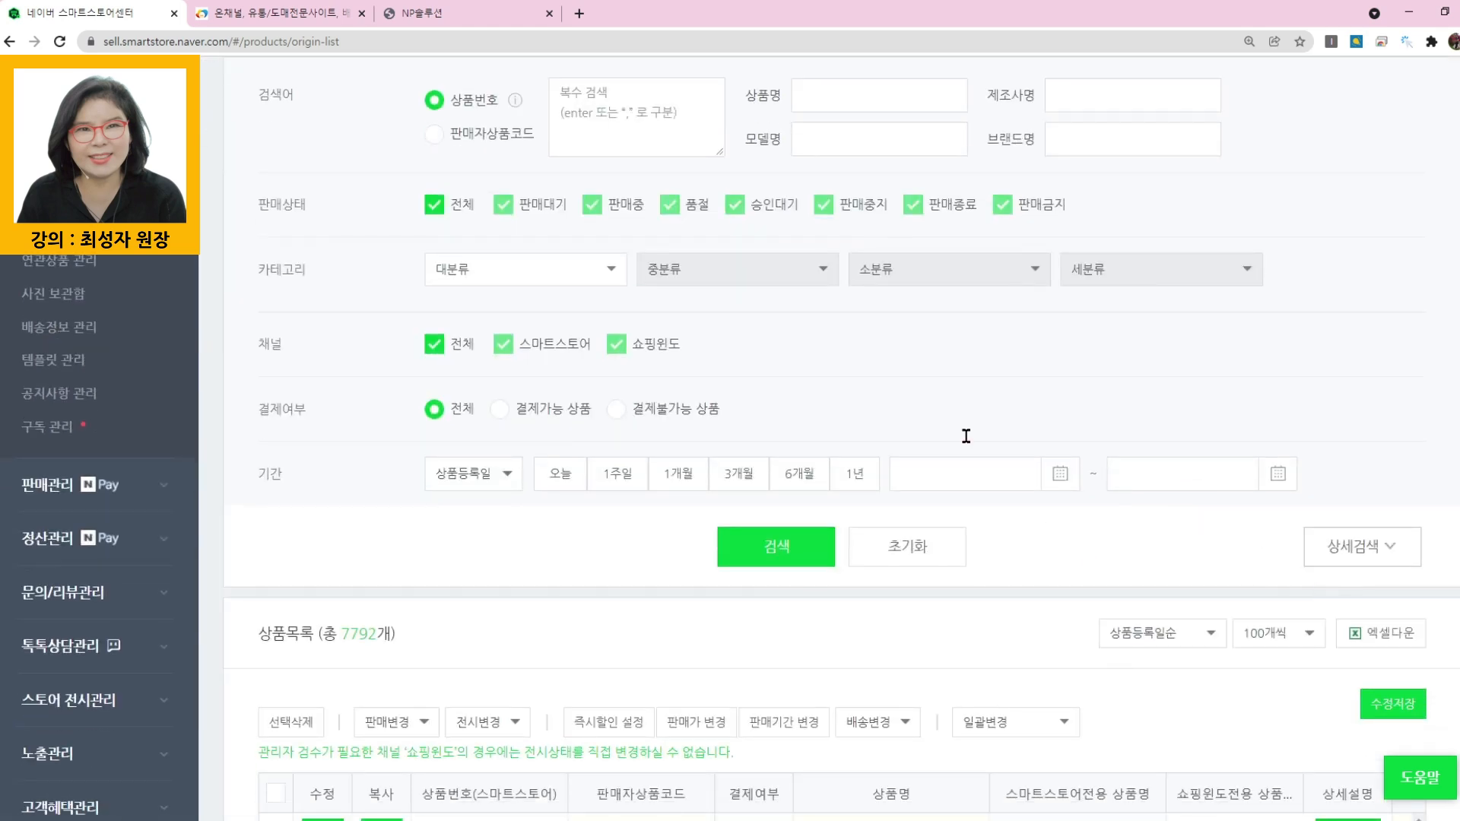
pyautogui.click(1375, 634)
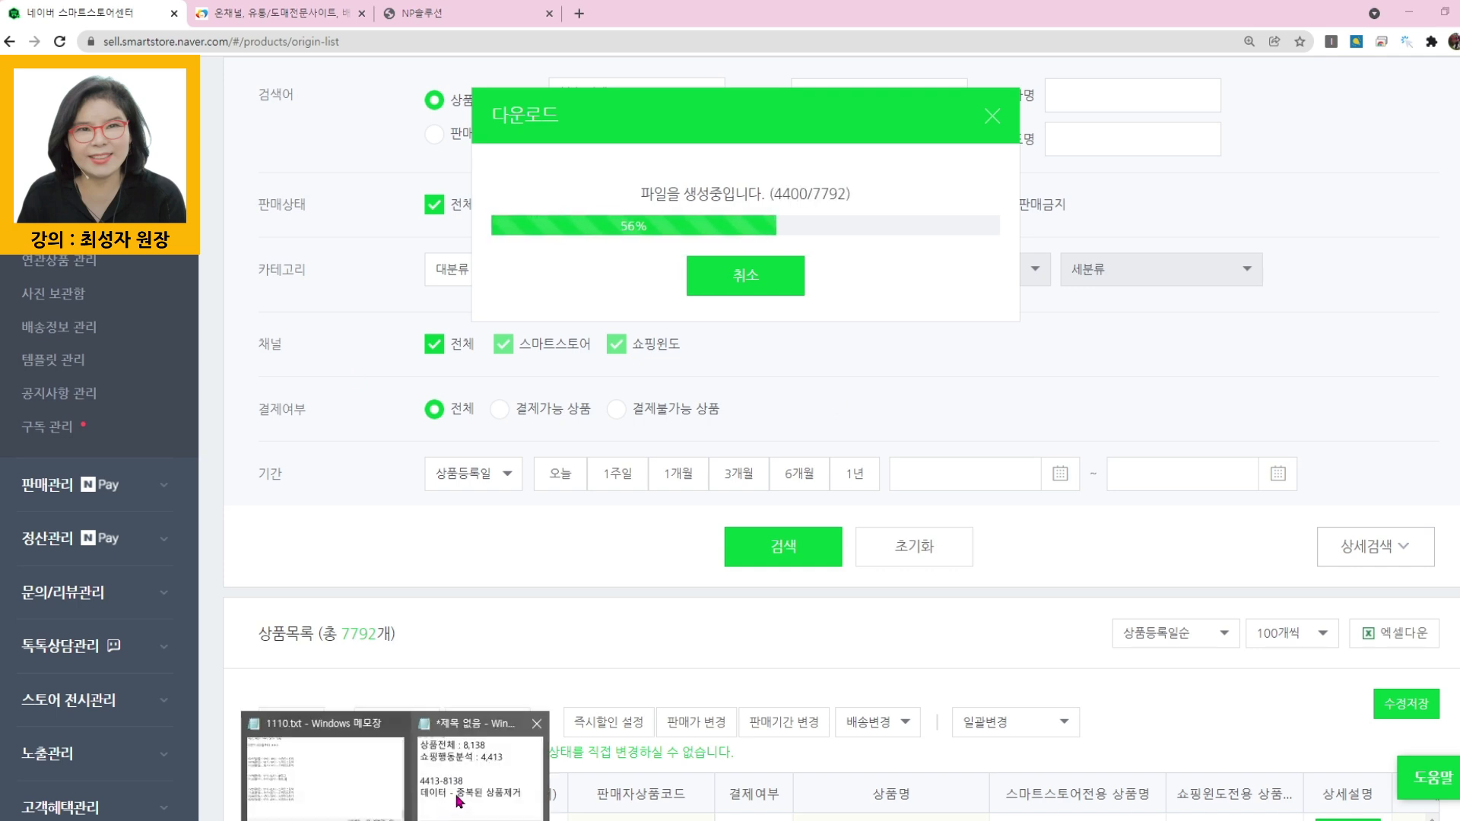
# - Switch to the Notepad note and replace 8138 with 7792 in the subtraction line
pyautogui.click(460, 799)
pyautogui.moveTo(668, 455); pyautogui.dragTo(871, 450)
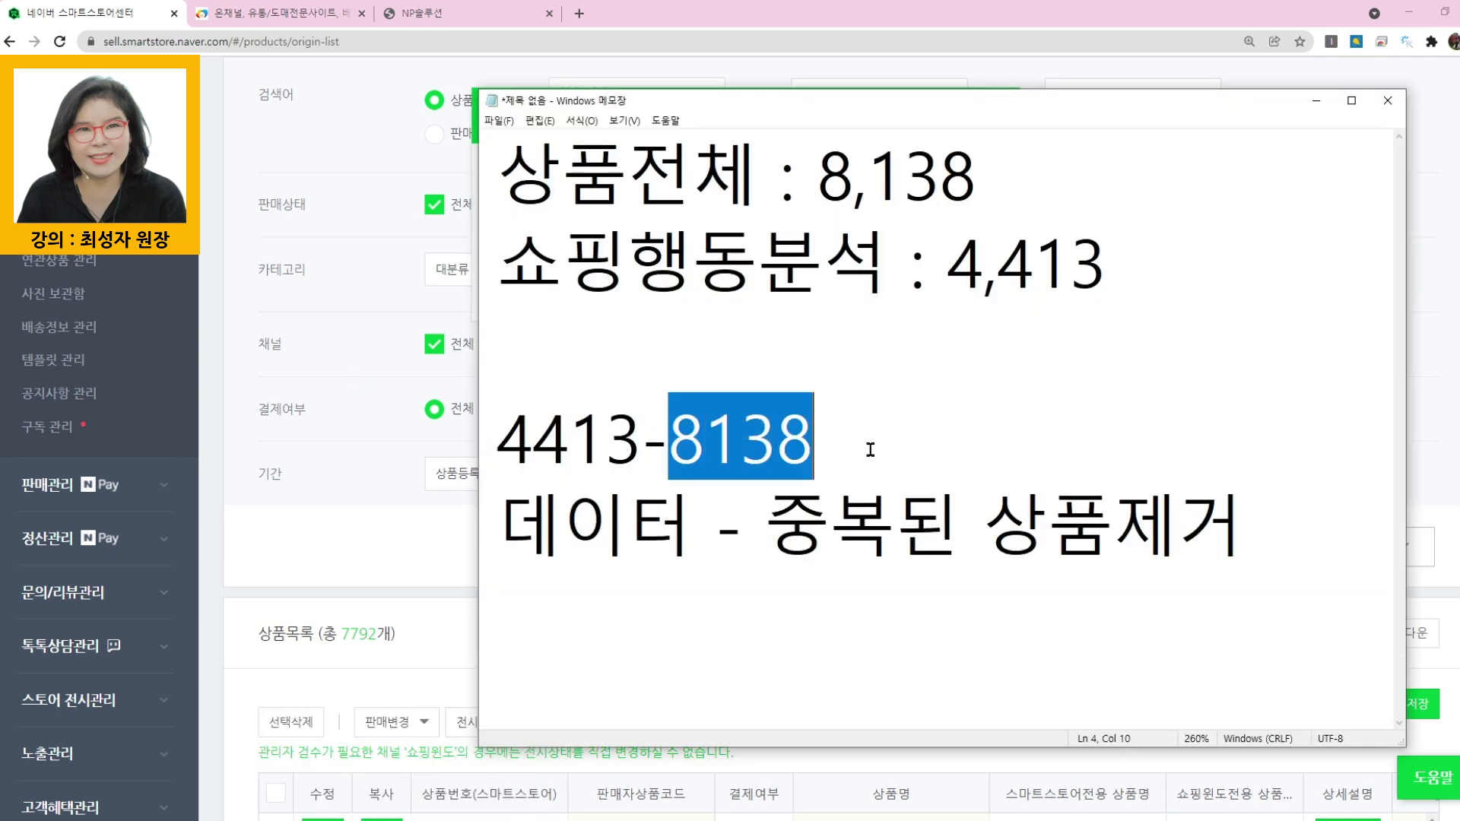
pyautogui.write('7792')
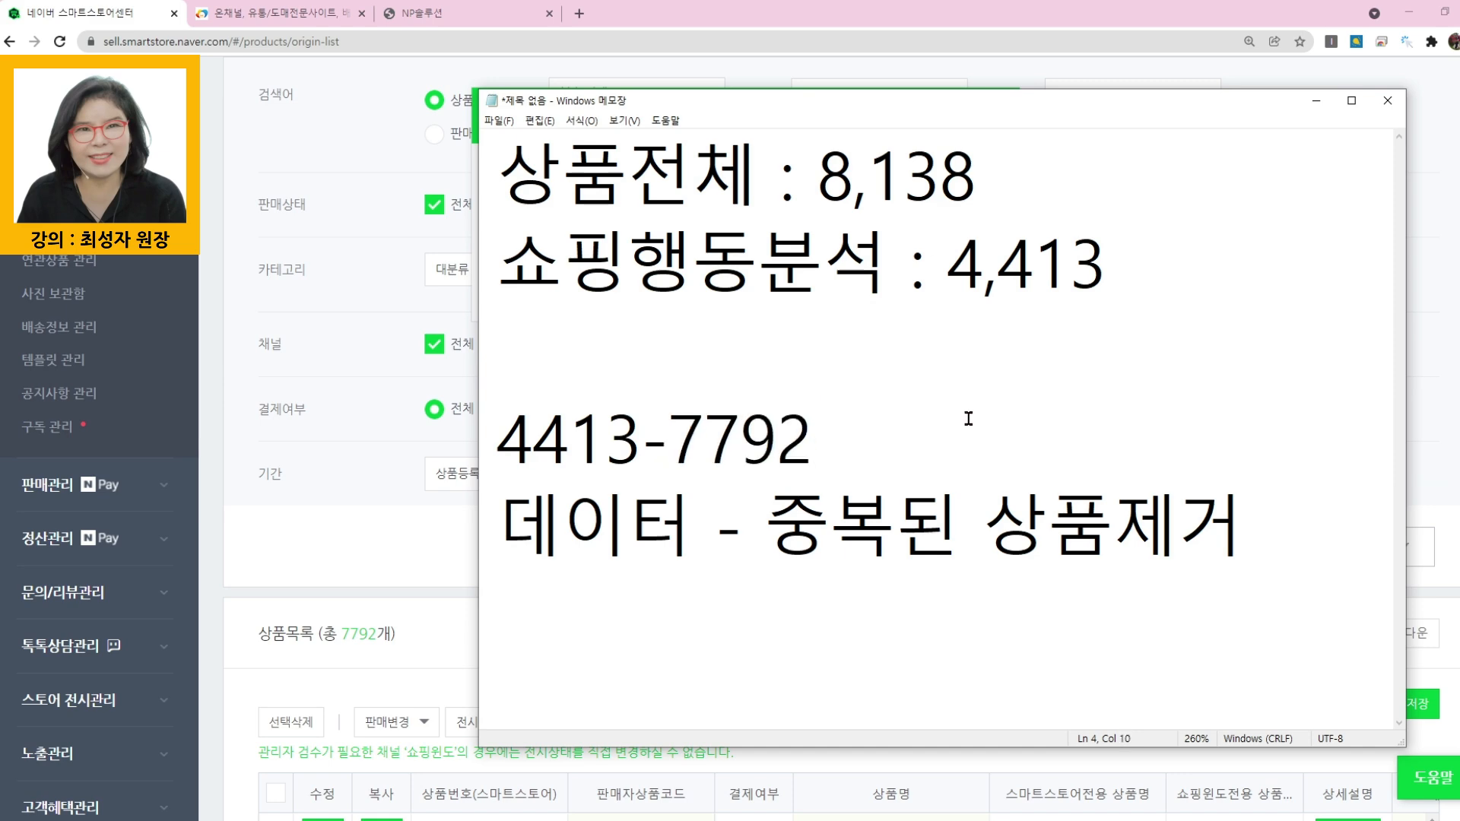
# - Open the downloaded Product_20211202_191436.csv in Excel, widen column A to show the full product numbers and centre its contents
pyautogui.click(261, 601)
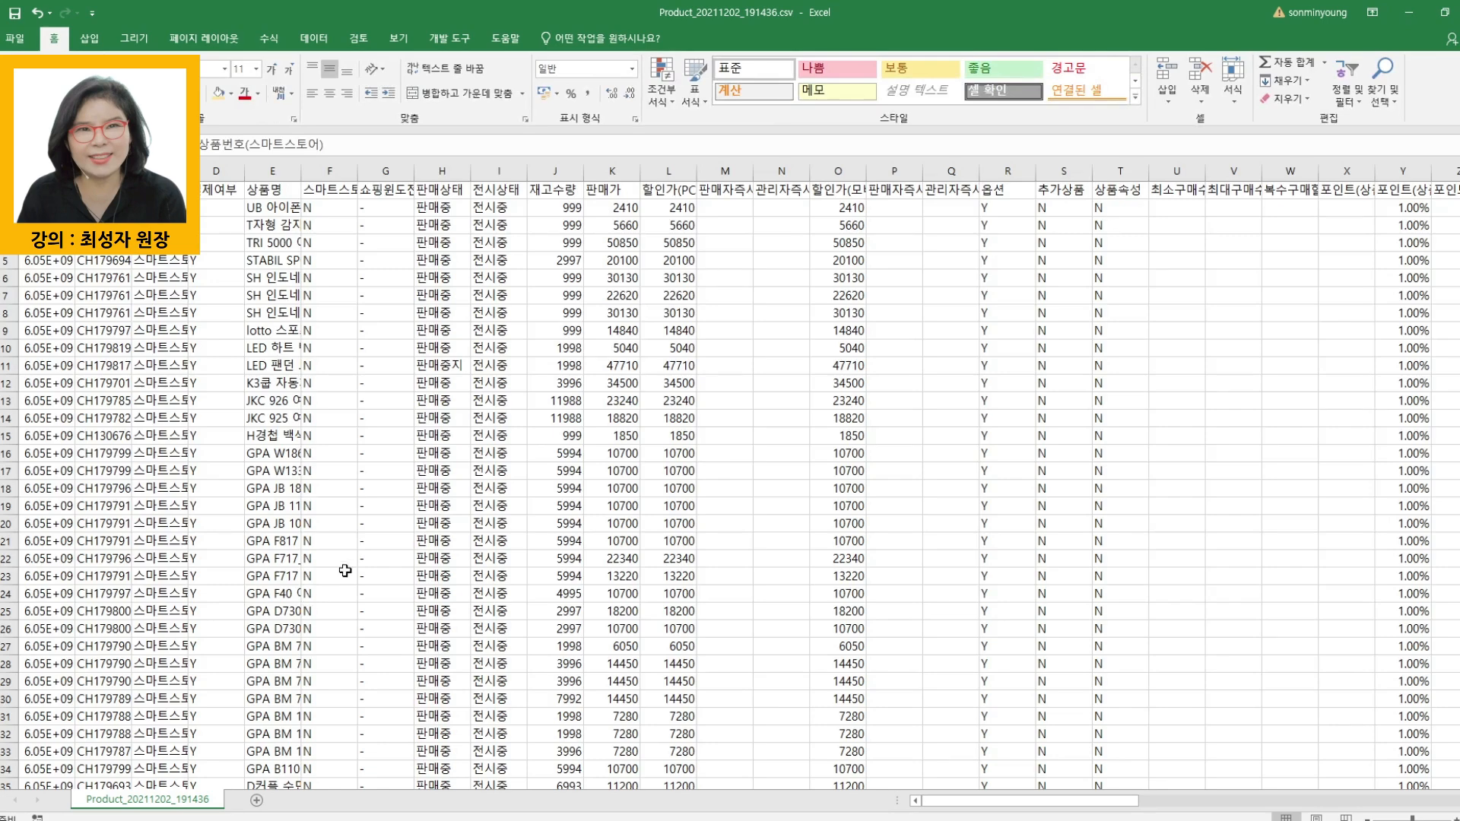
pyautogui.moveTo(75, 171); pyautogui.dragTo(132, 171)
pyautogui.scroll(2, 339, 400)
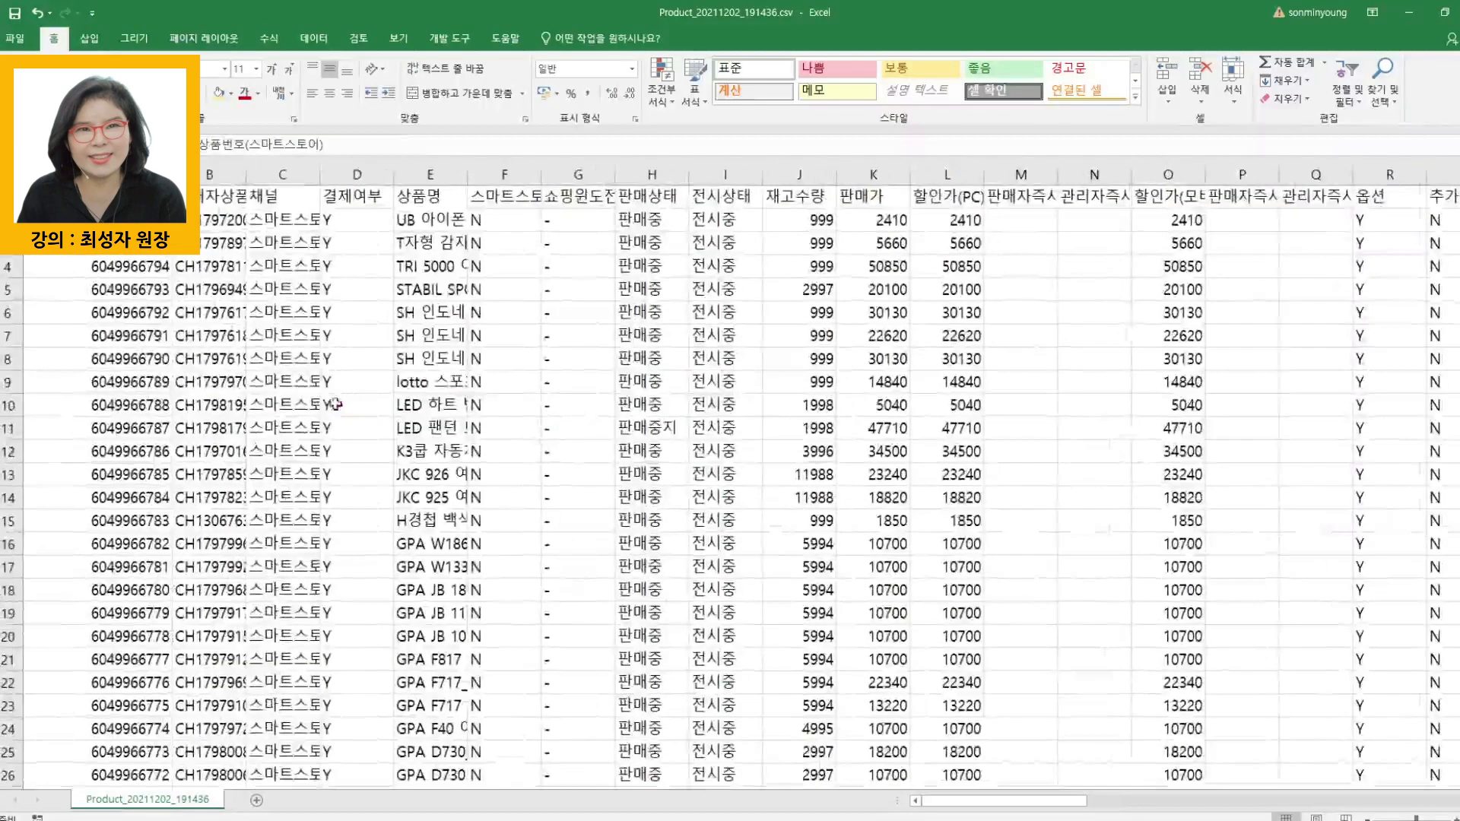
pyautogui.scroll(3, 335, 405)
pyautogui.click(137, 179)
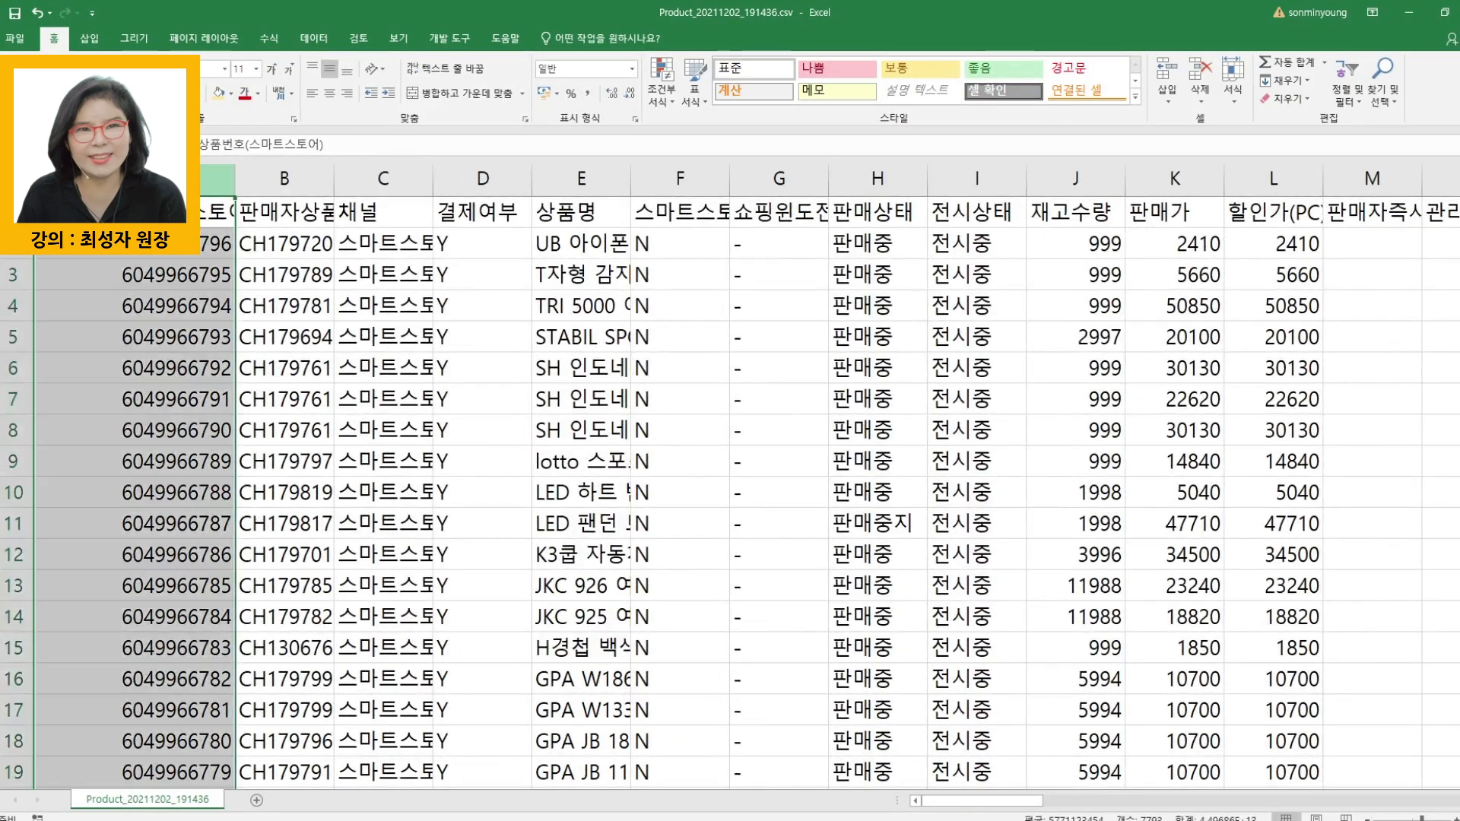
pyautogui.click(329, 94)
pyautogui.click(364, 374)
# - Copy all product numbers in column A, from A2 down to A7793, without the header
pyautogui.click(145, 244)
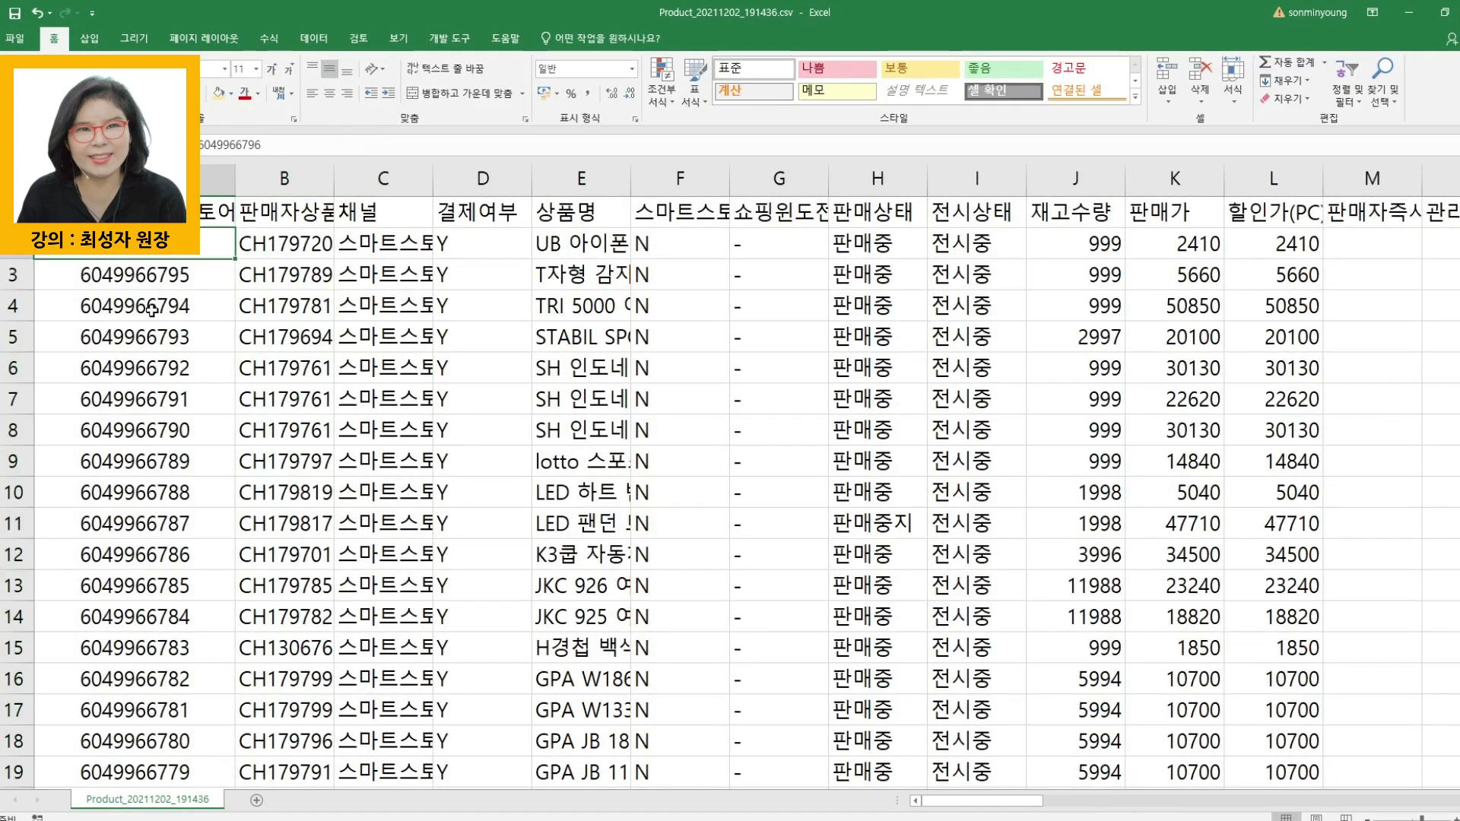
pyautogui.moveTo(145, 244); pyautogui.dragTo(137, 710)
pyautogui.scroll(-3, 731, 491)
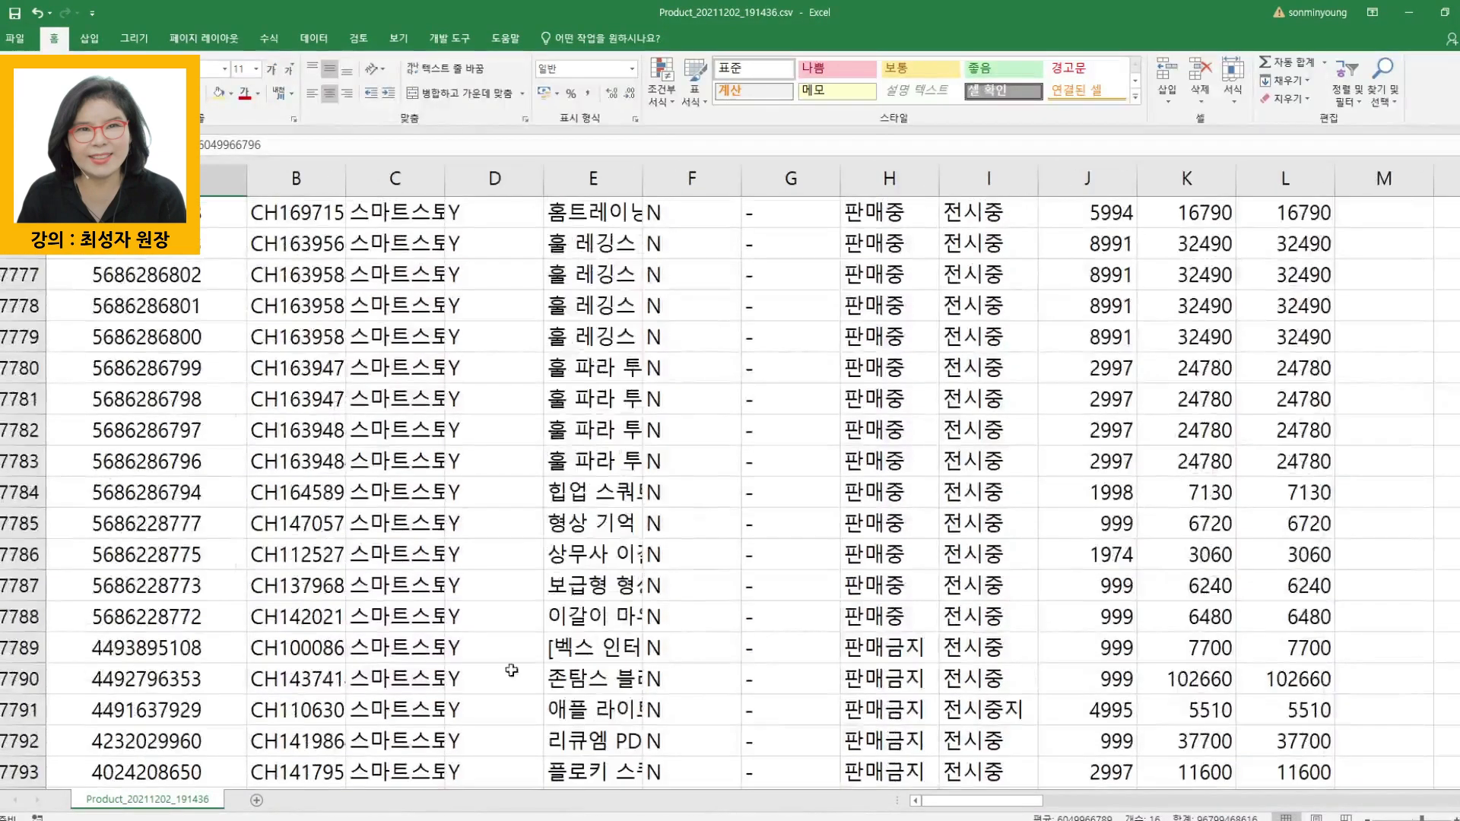
pyautogui.scroll(-2, 254, 743)
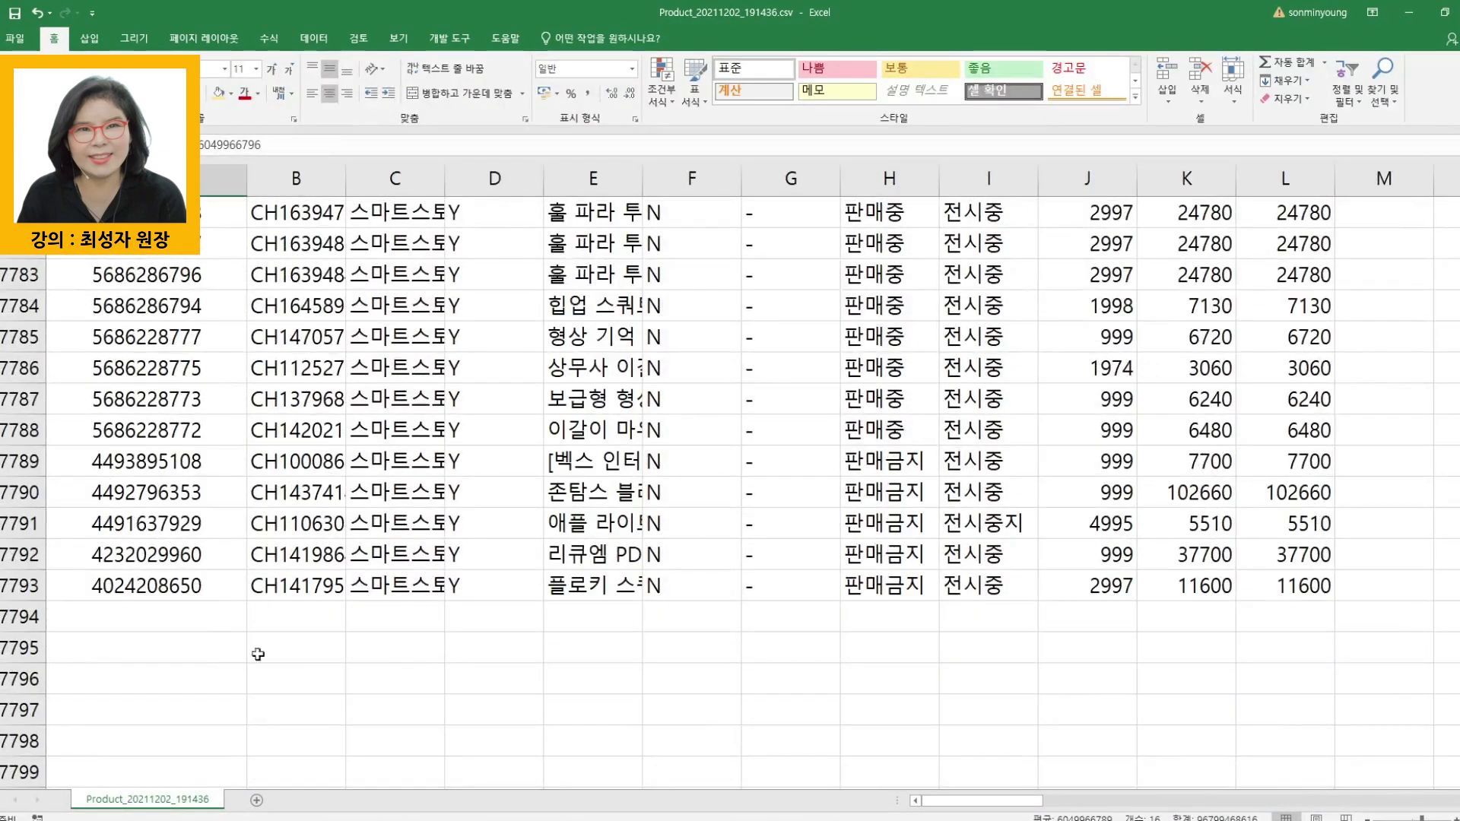
pyautogui.keyDown('shift'); pyautogui.click(159, 598); pyautogui.keyUp('shift')
pyautogui.hotkey('ctrl', 'c')
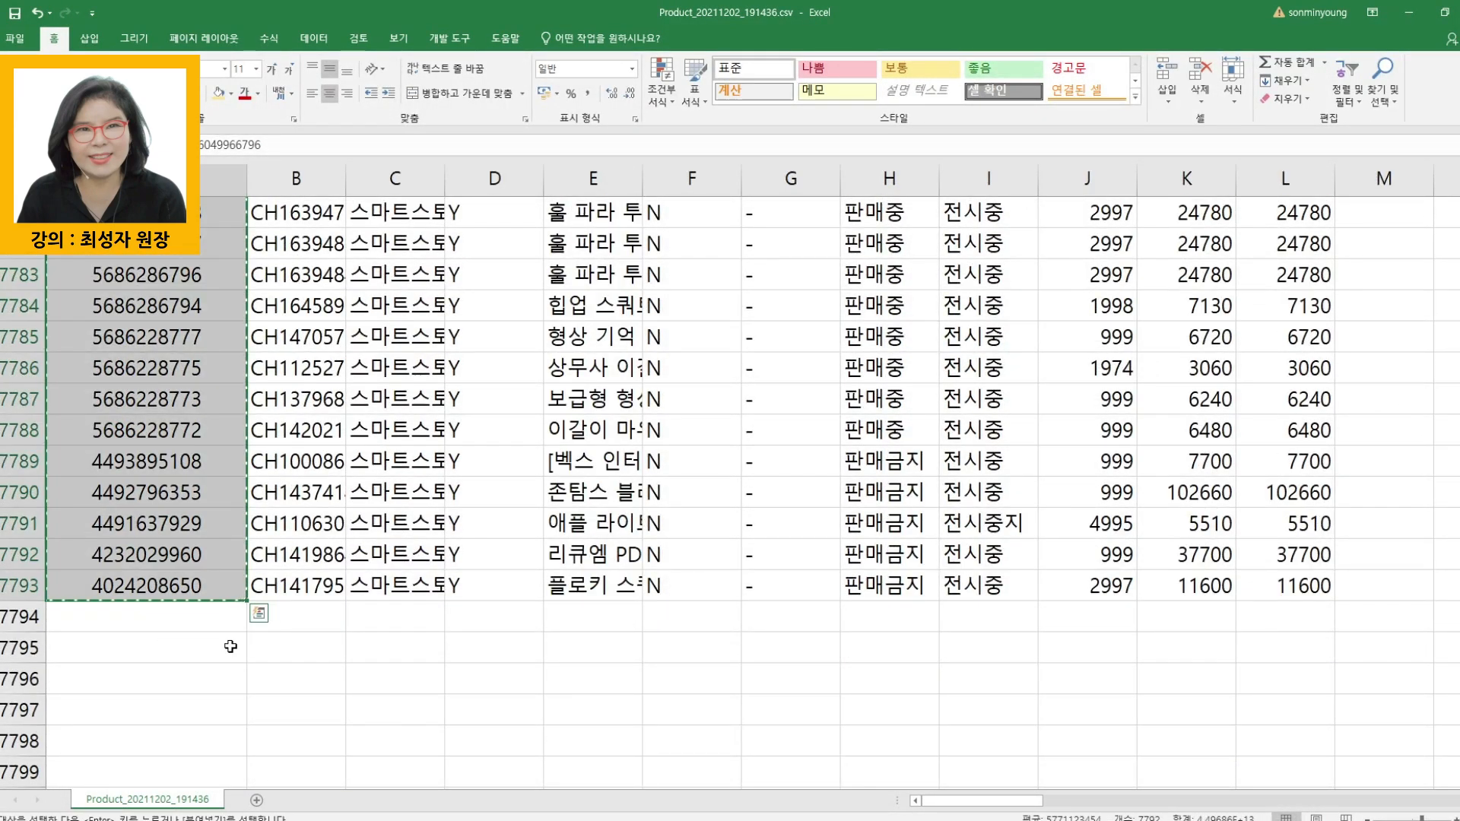
# - Switch to the 333.xlsx workbook and paste the product numbers below the 상품ID data, starting at cell F4415
pyautogui.click(373, 820)
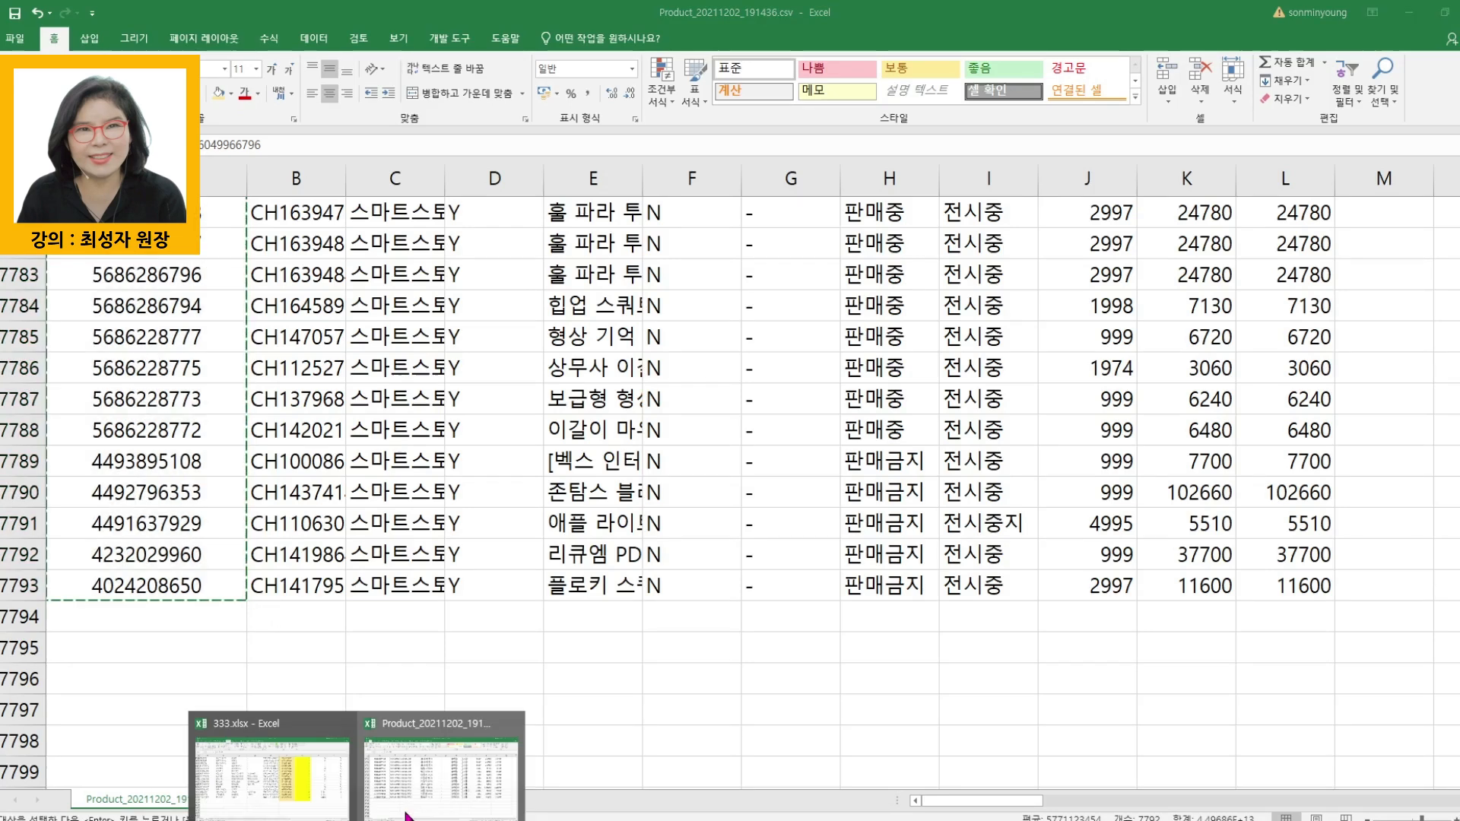
pyautogui.click(297, 794)
pyautogui.scroll(-3, 1030, 562)
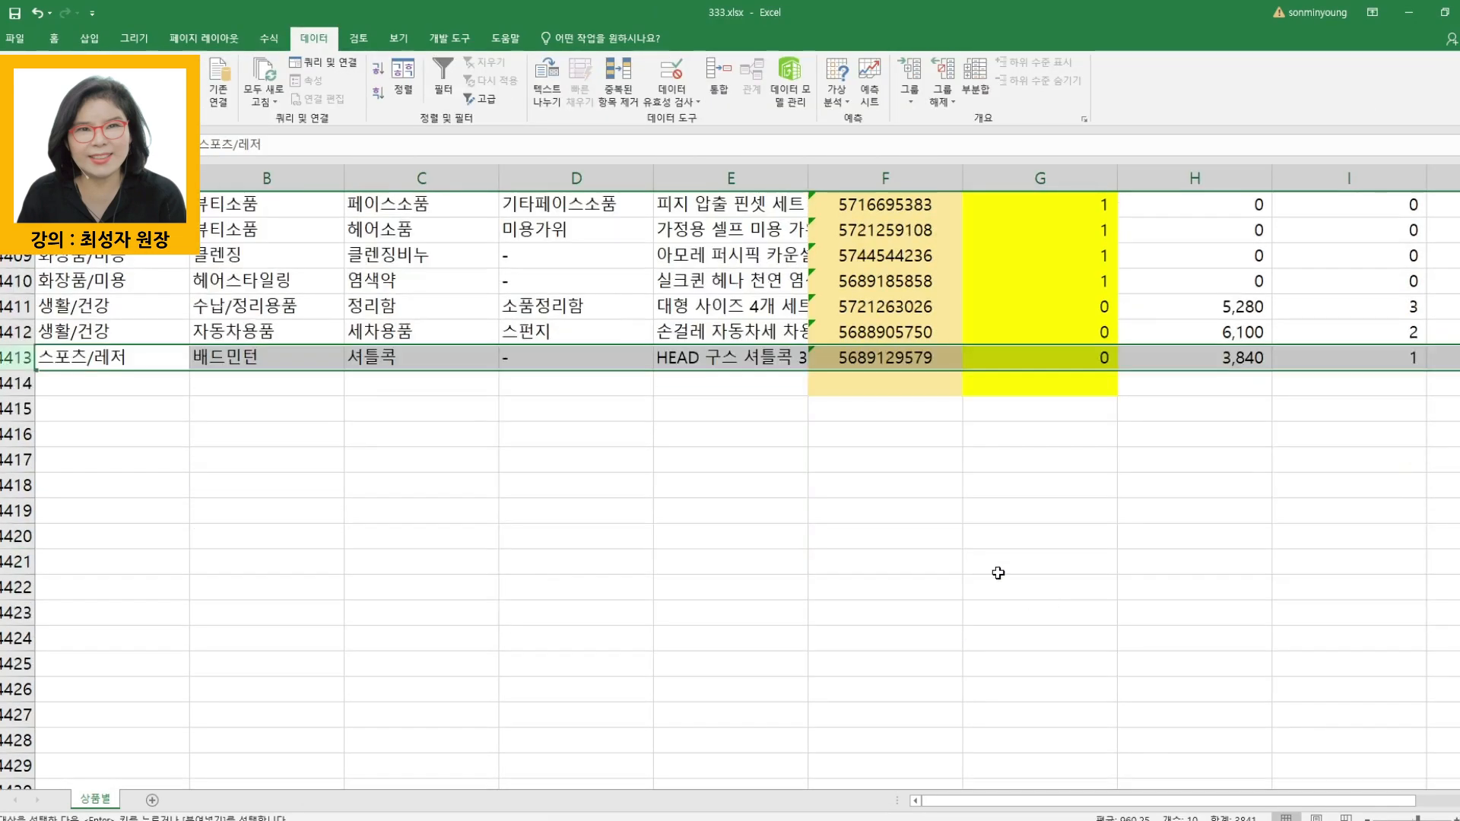
pyautogui.click(888, 420)
pyautogui.hotkey('ctrl', 'v')
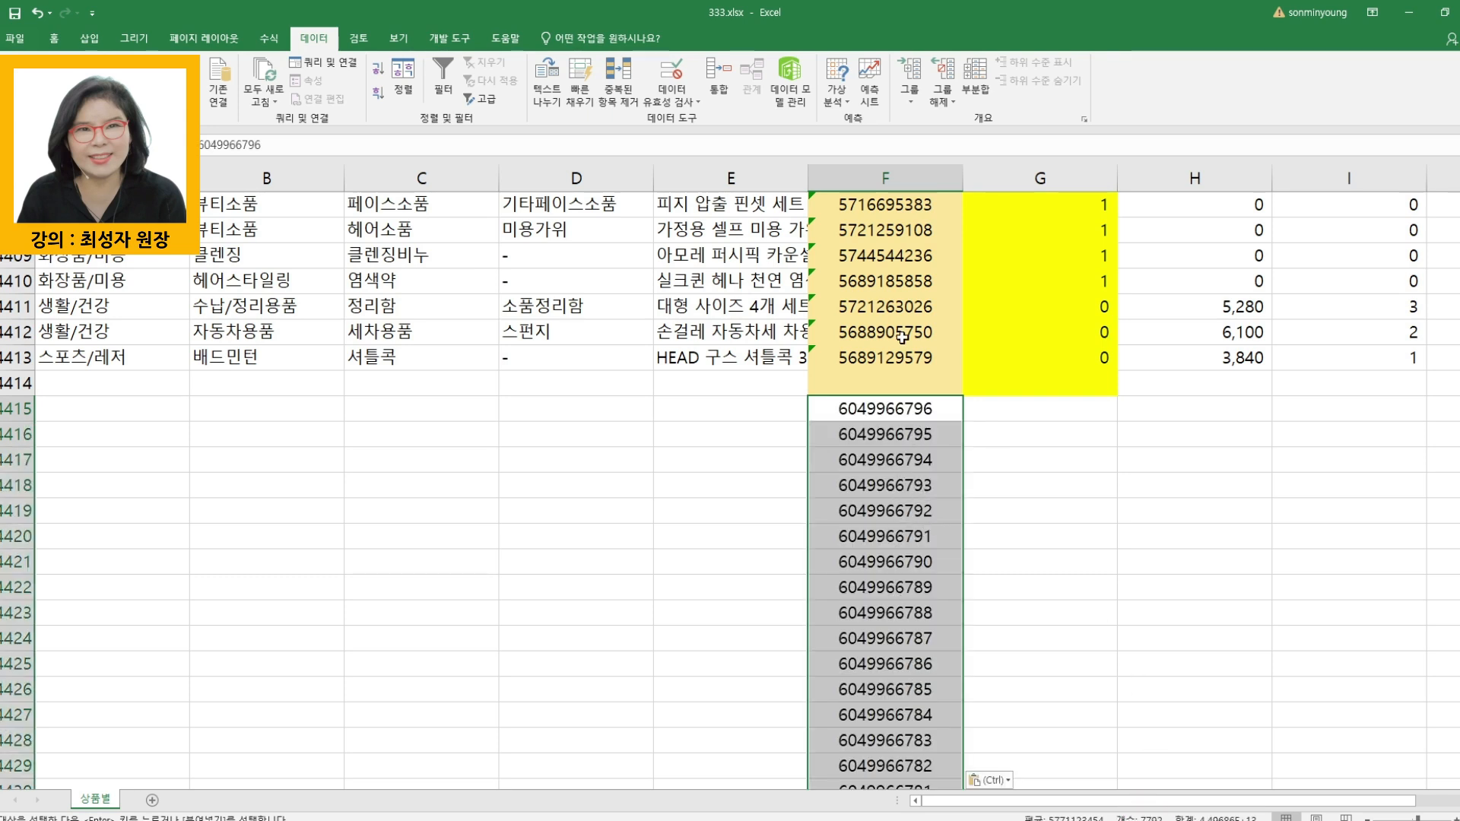
pyautogui.click(885, 307)
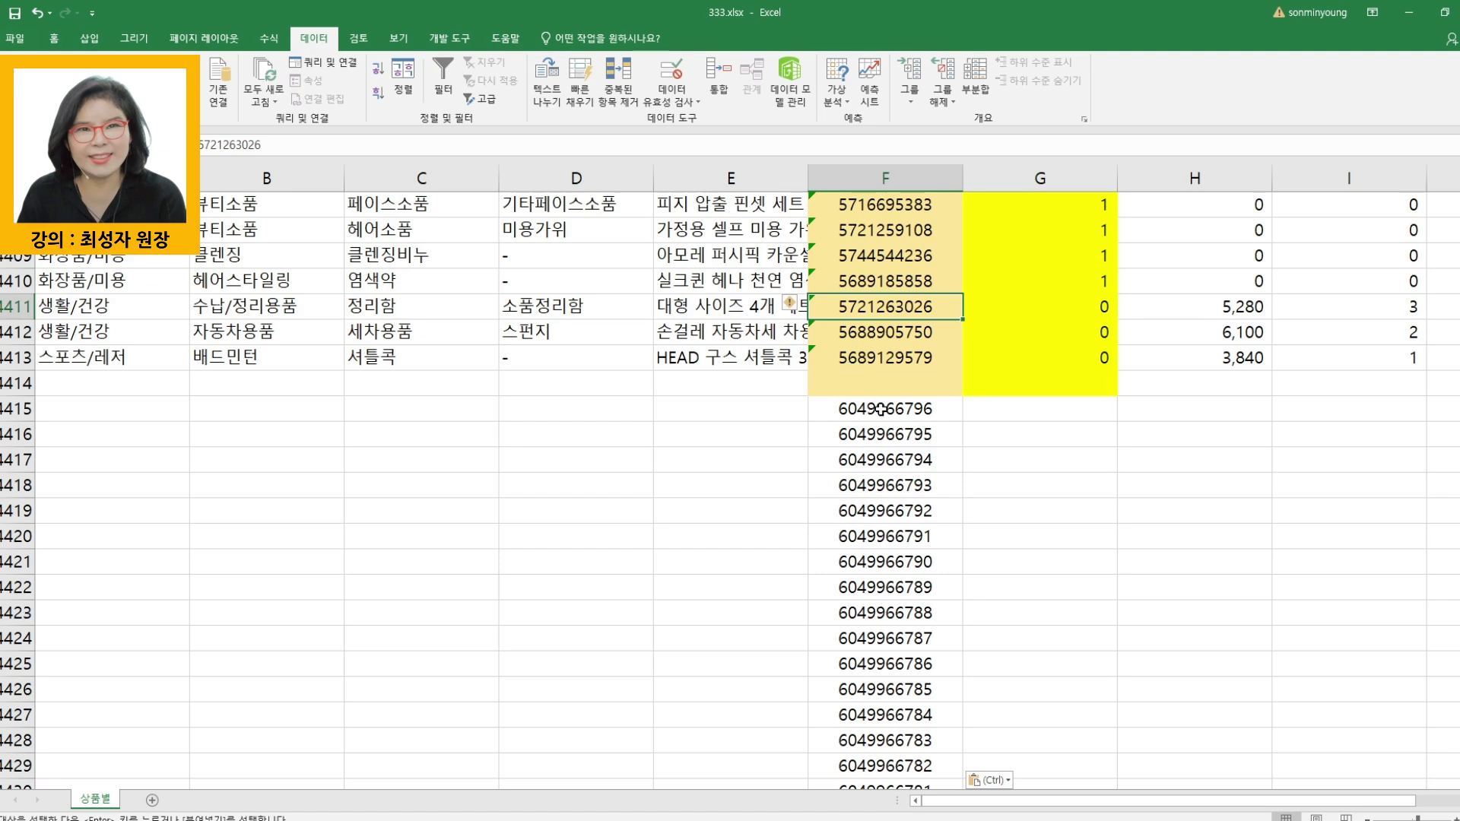
pyautogui.click(868, 175)
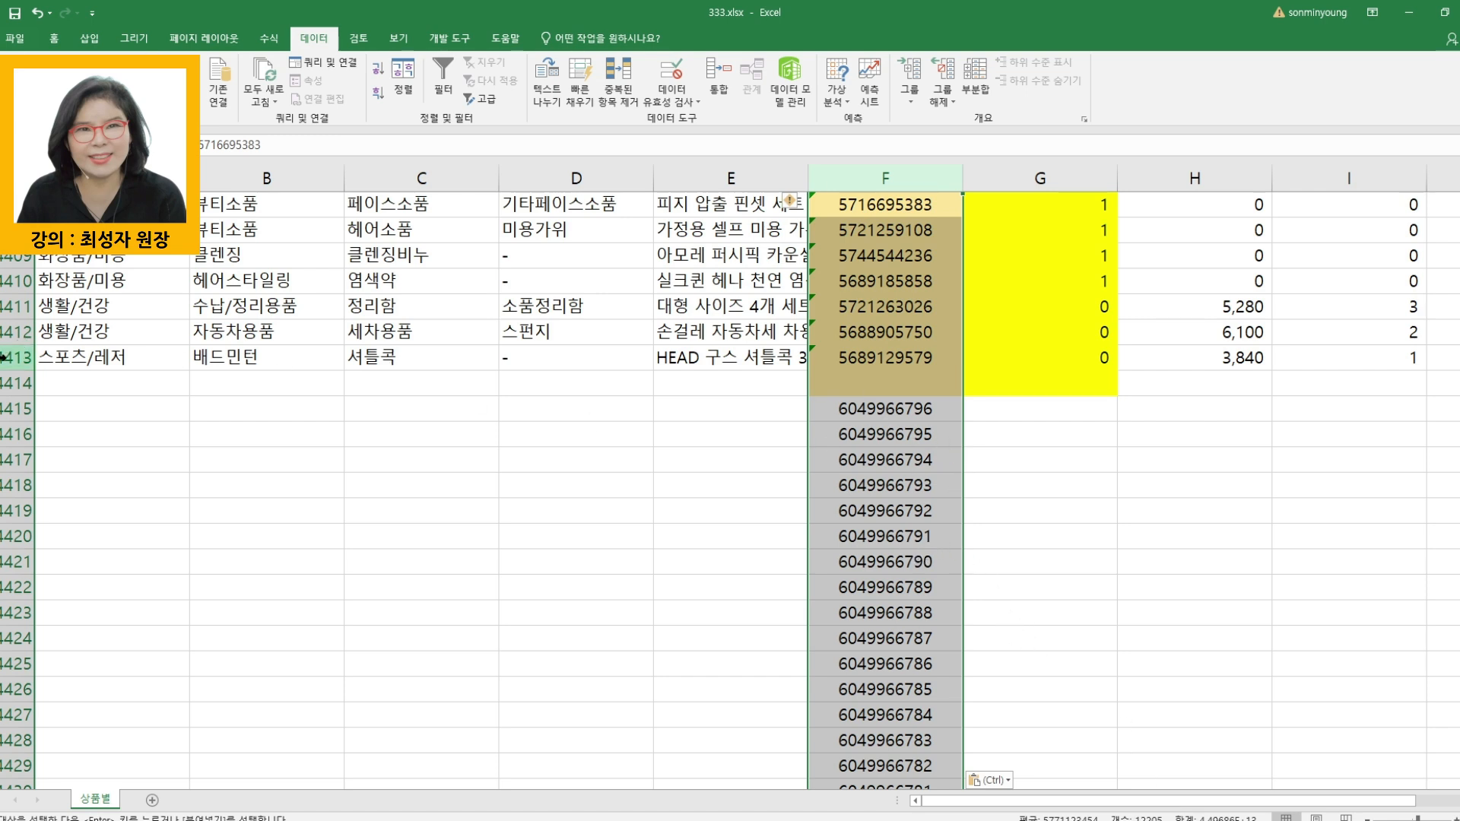
pyautogui.moveTo(896, 211); pyautogui.dragTo(903, 340)
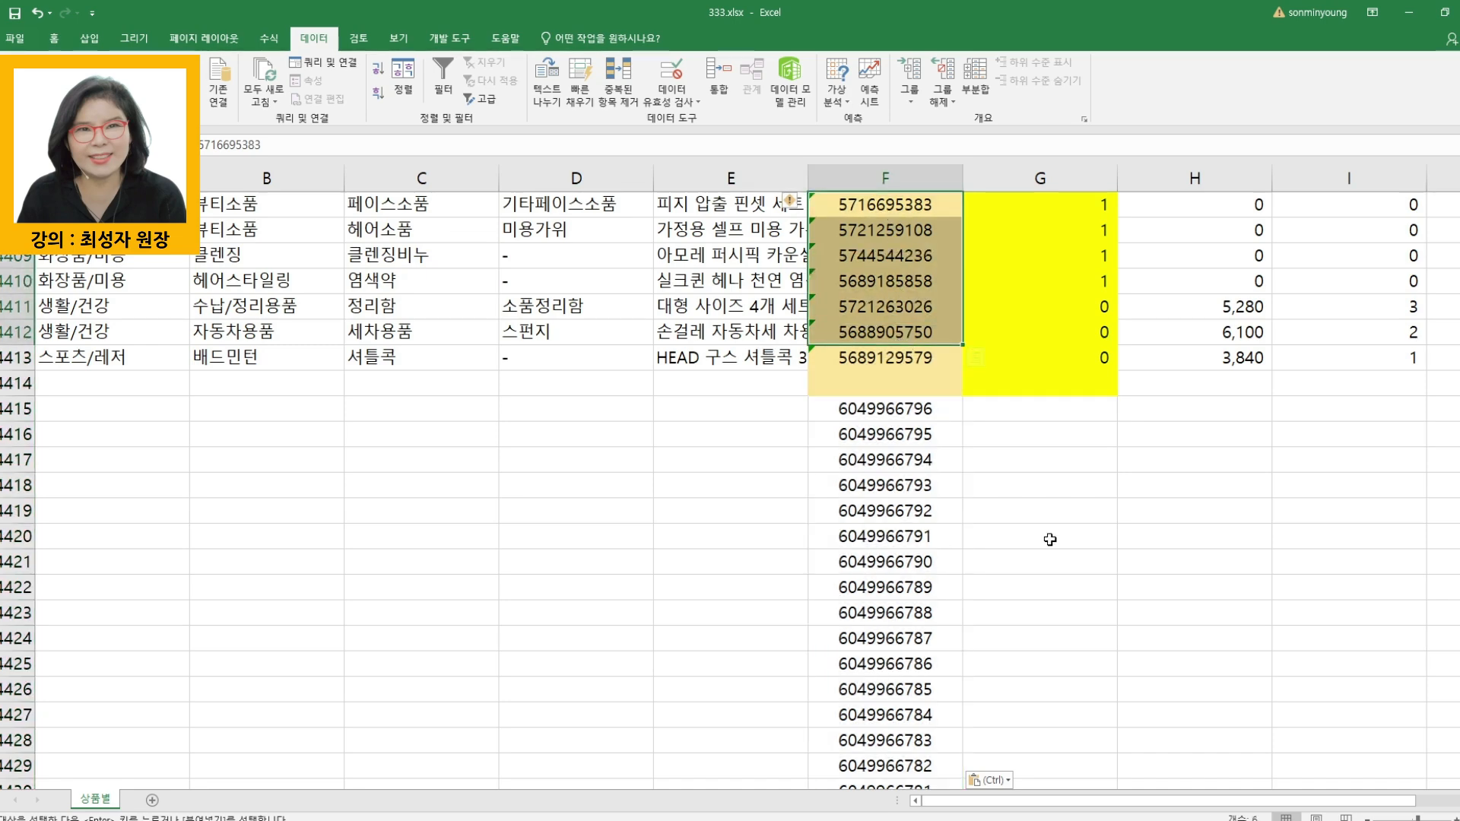
# - Remove duplicates from the whole sheet, comparing only the 상품ID column
pyautogui.click(1011, 545)
pyautogui.hotkey('ctrl', 'a')
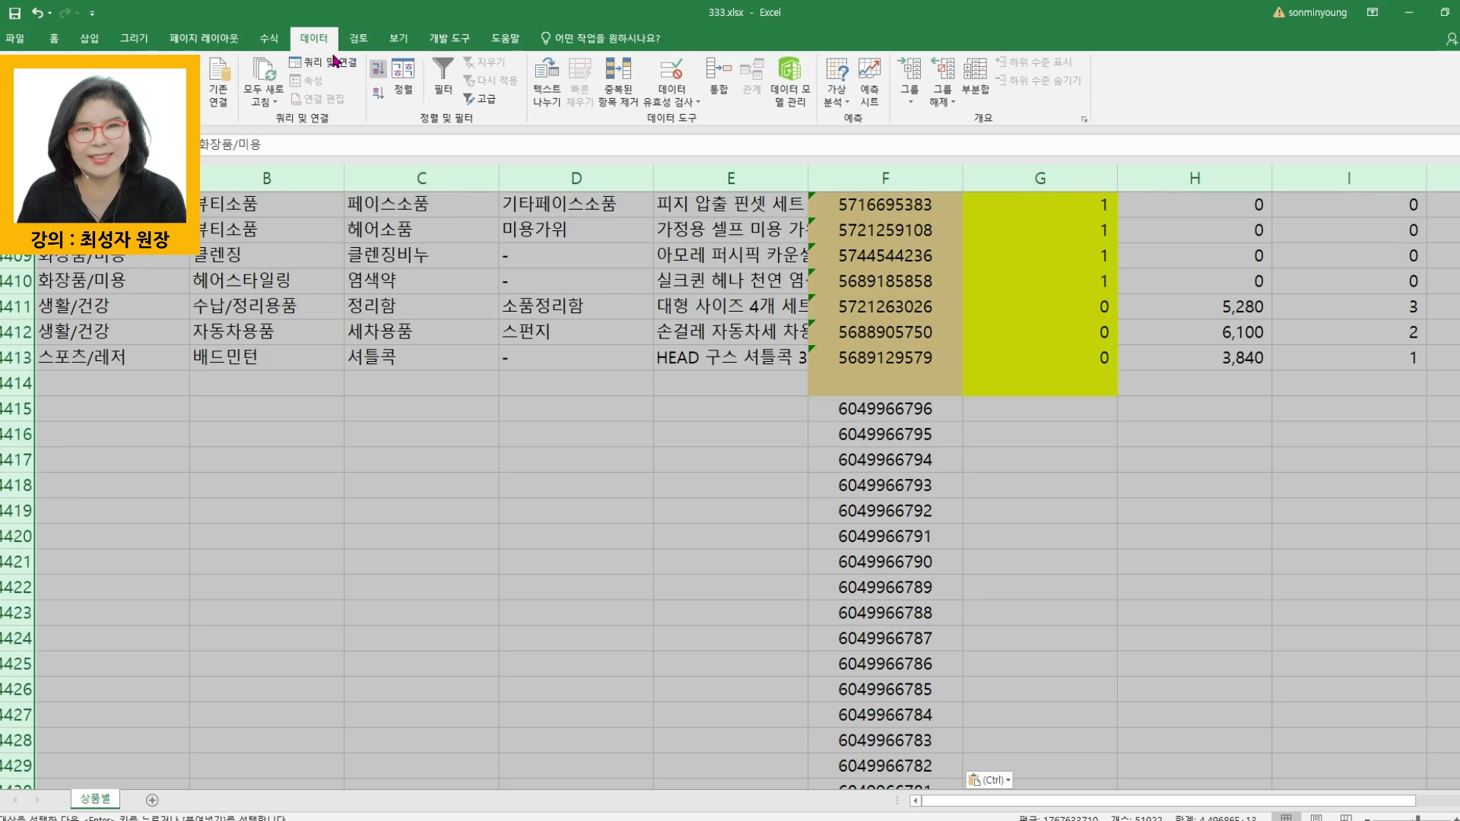
pyautogui.click(628, 95)
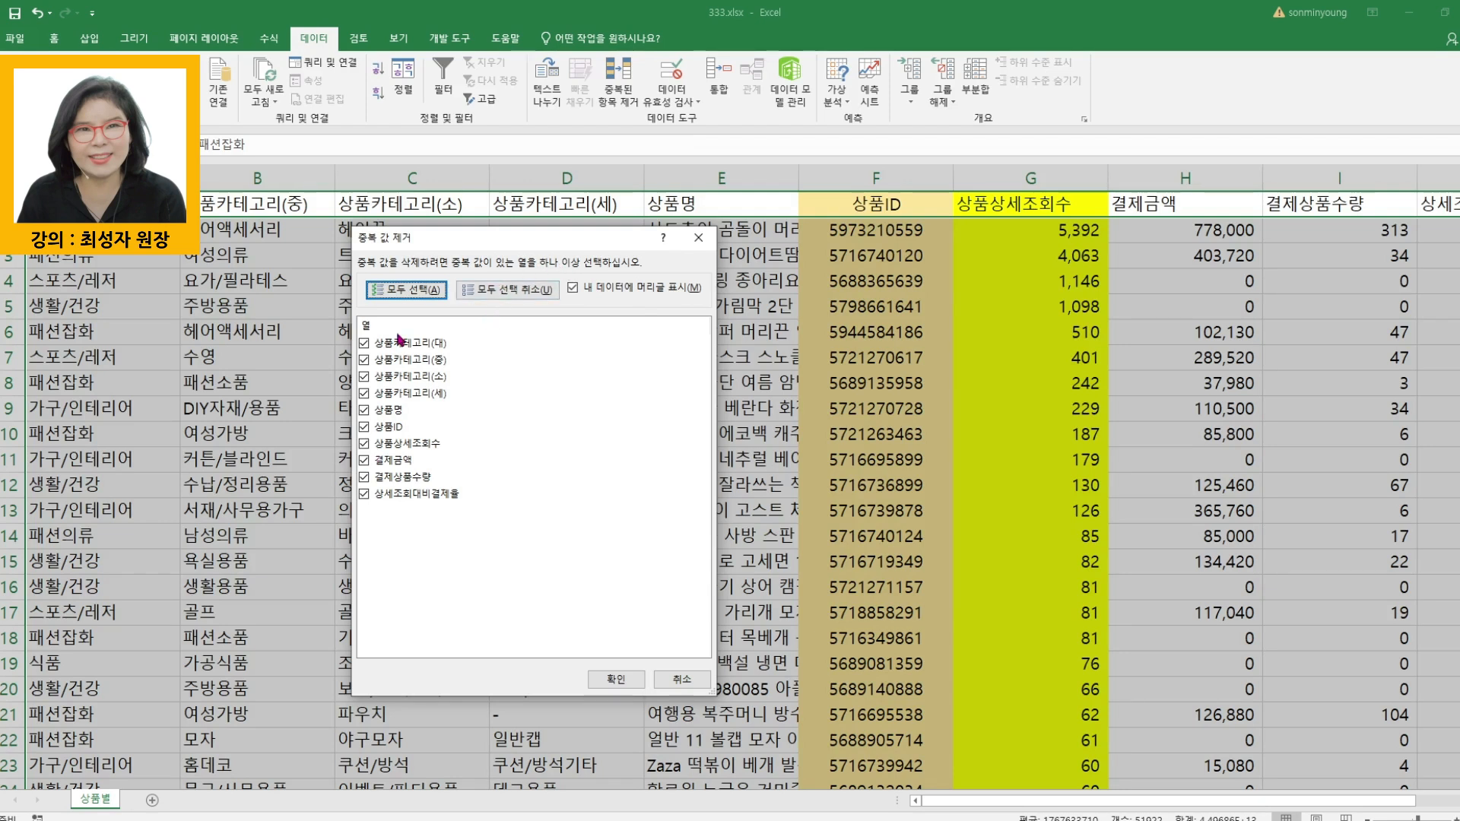
pyautogui.click(504, 289)
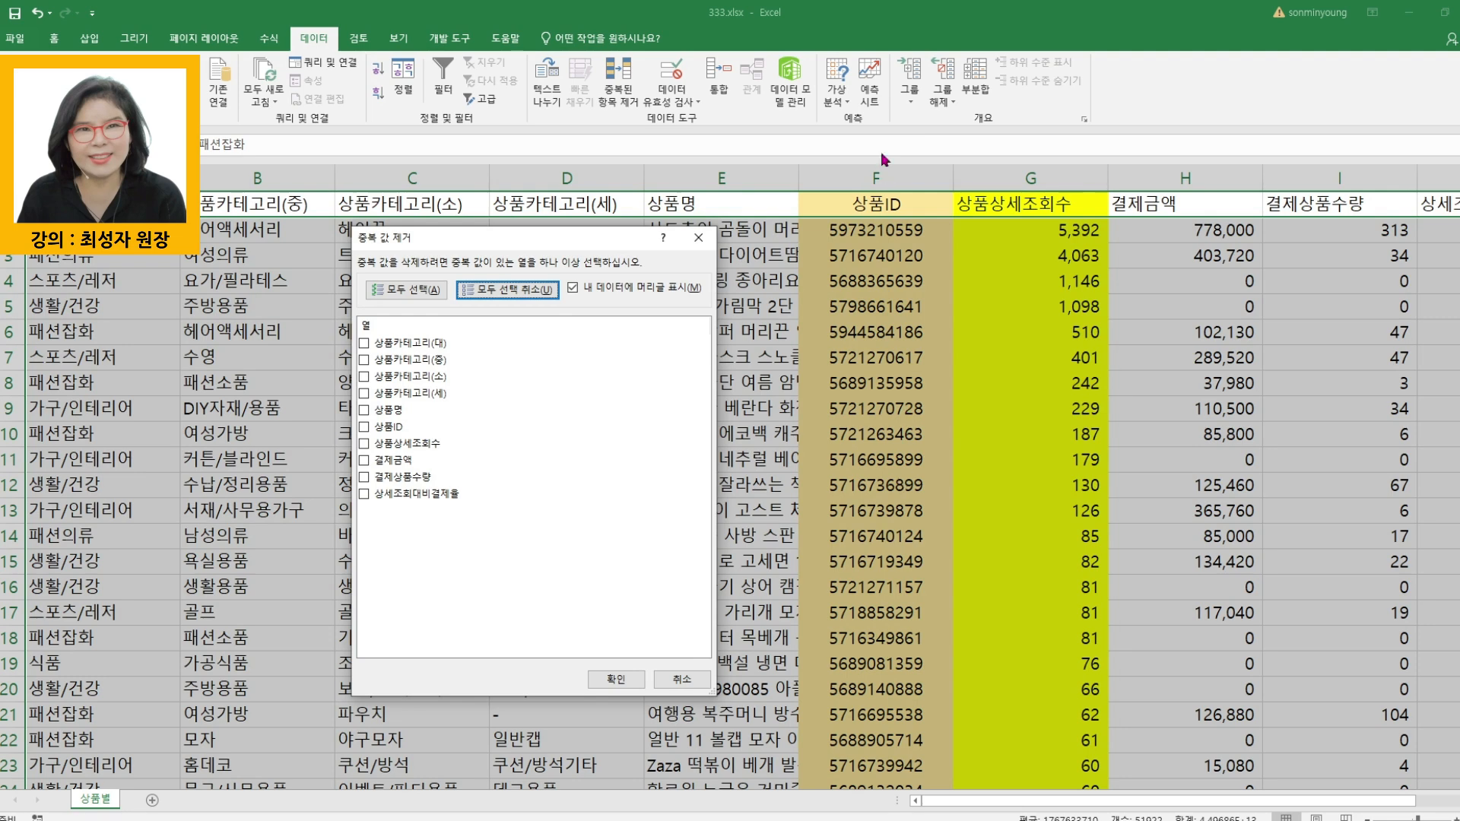
pyautogui.click(366, 430)
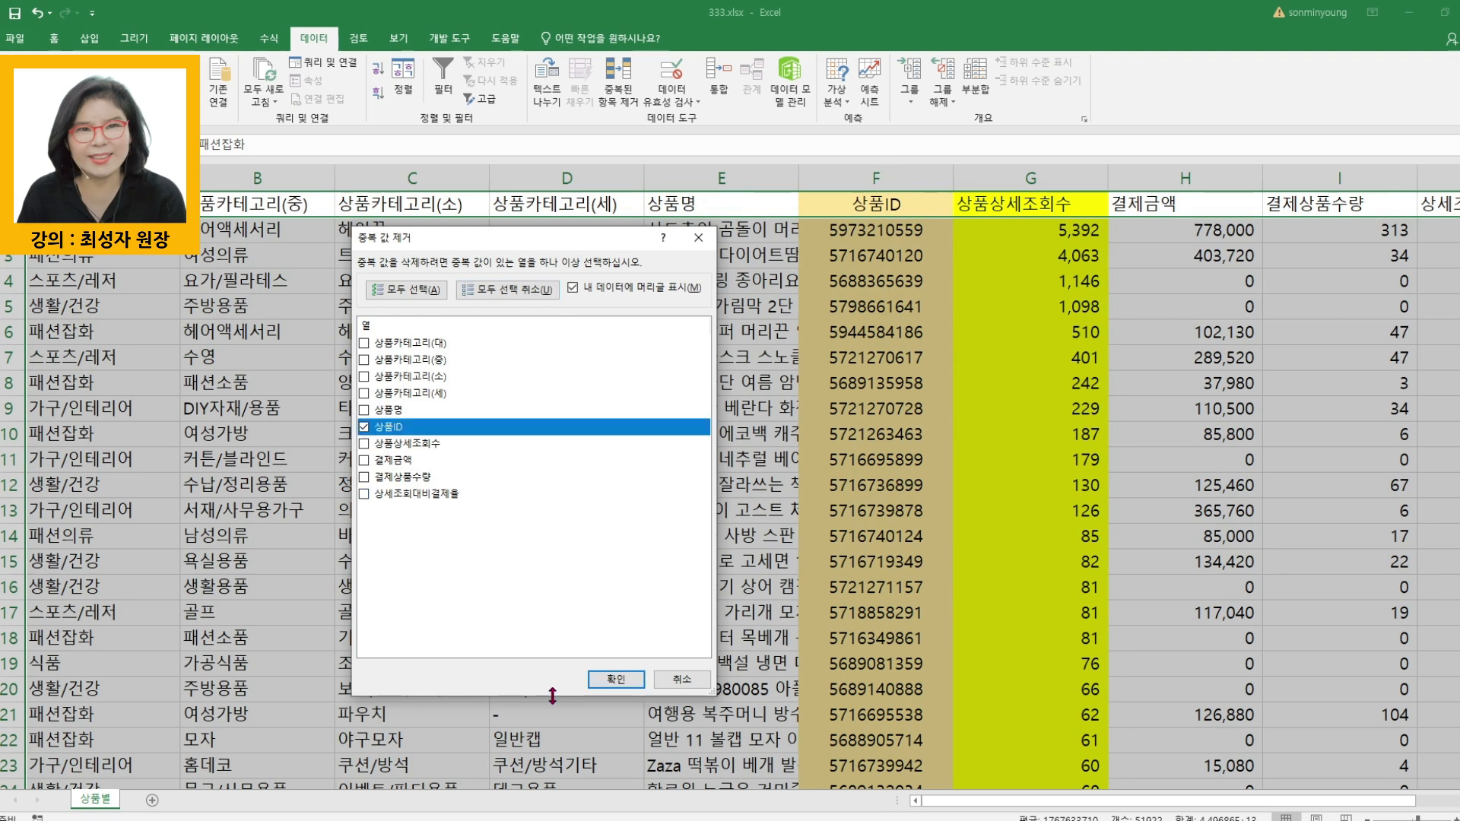
pyautogui.click(613, 680)
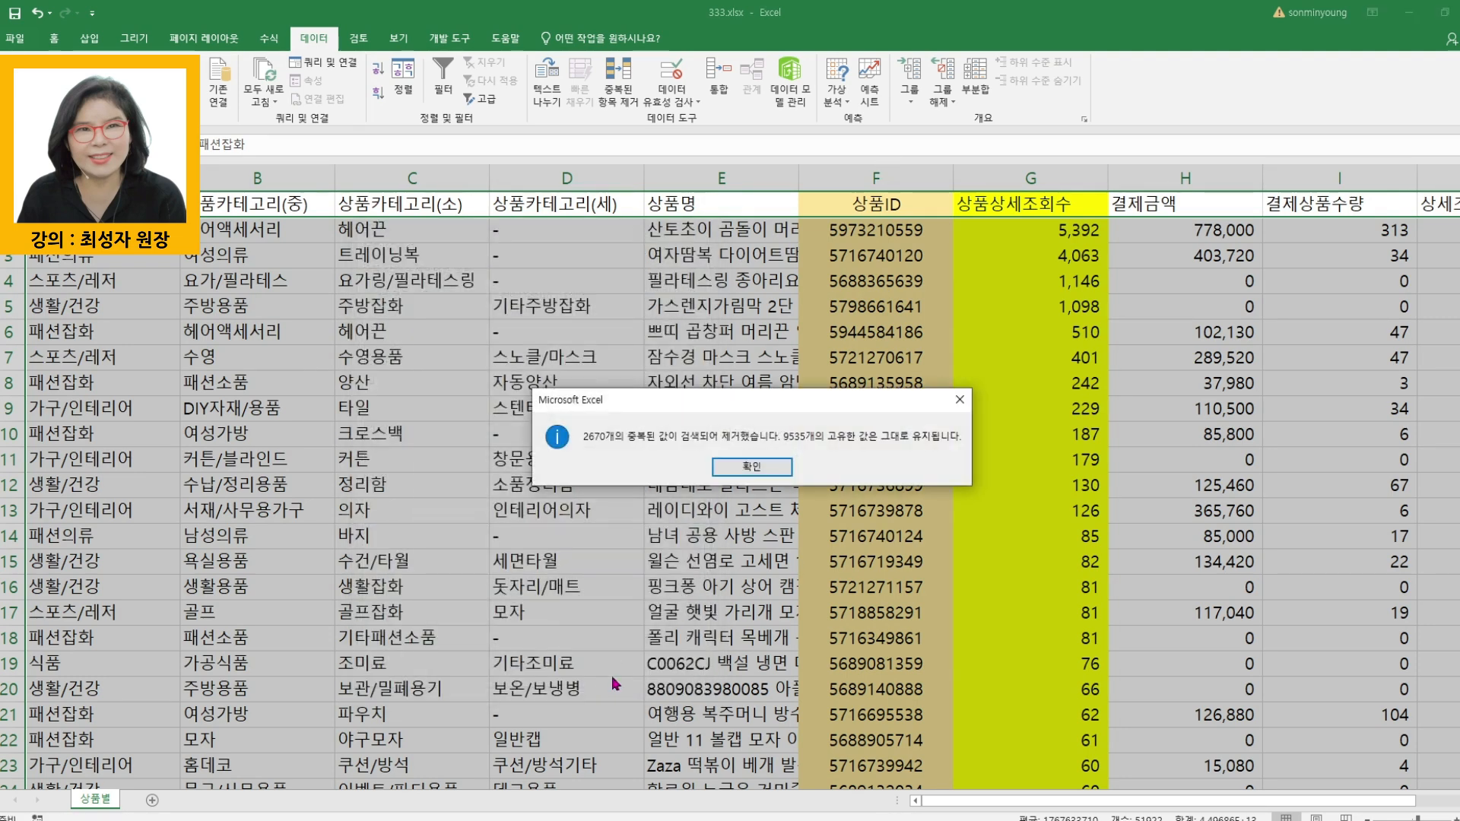
# - Close the duplicate-removal message and examine where the original 상품ID rows end and the pasted product numbers begin, around row 4415
pyautogui.click(742, 465)
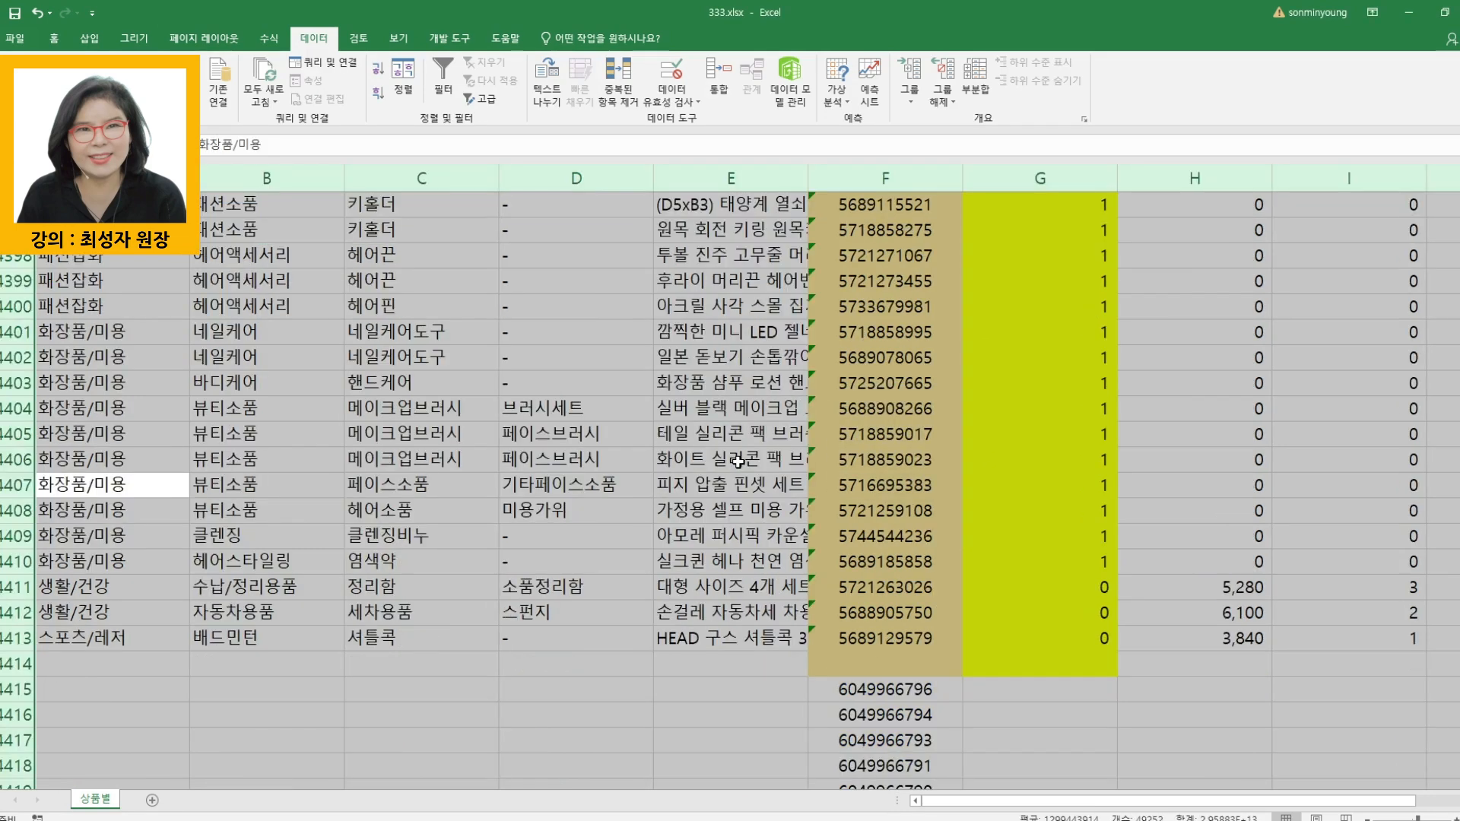
pyautogui.click(1040, 586)
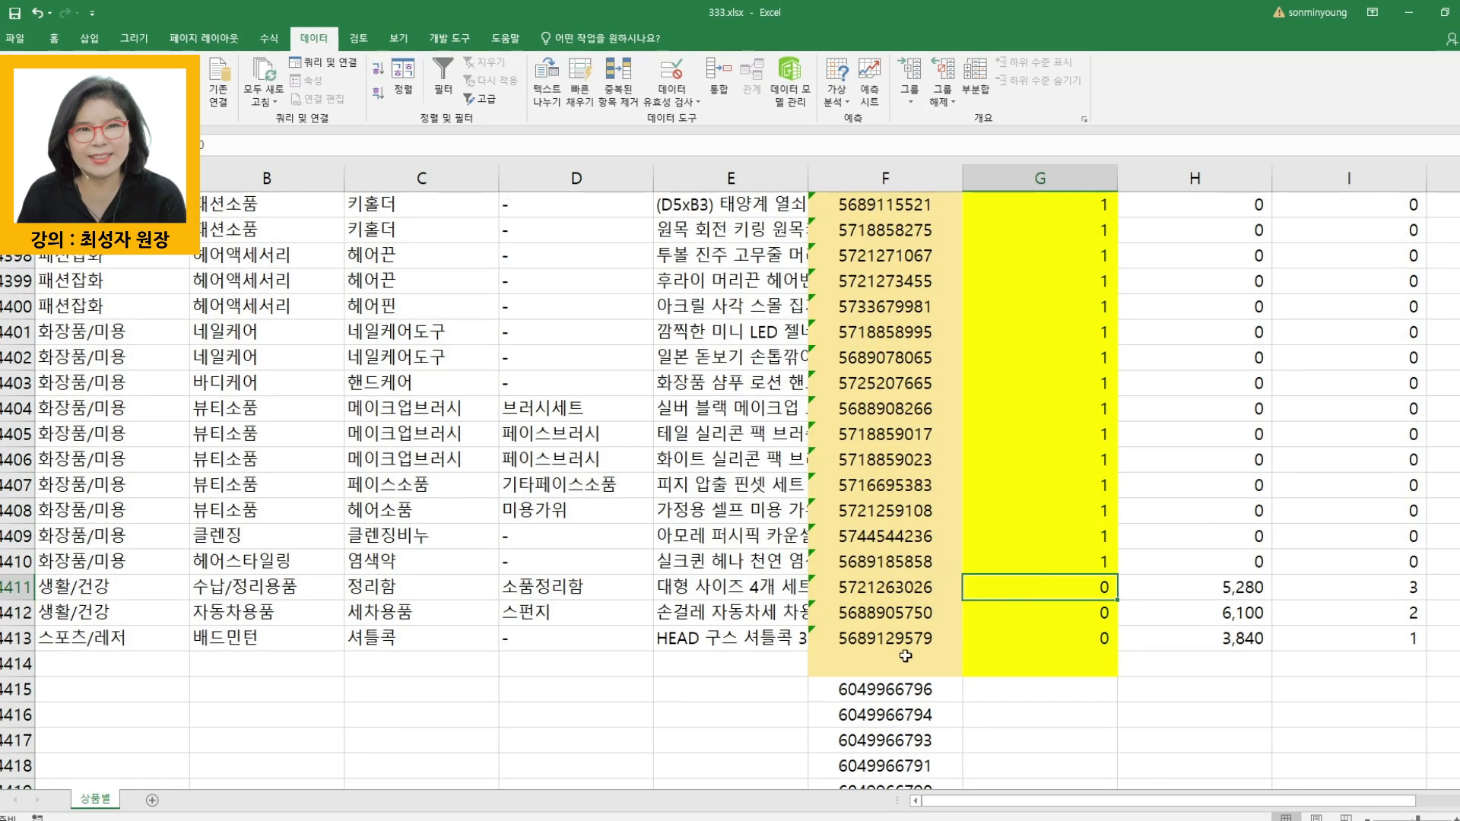
pyautogui.moveTo(879, 646); pyautogui.dragTo(883, 358)
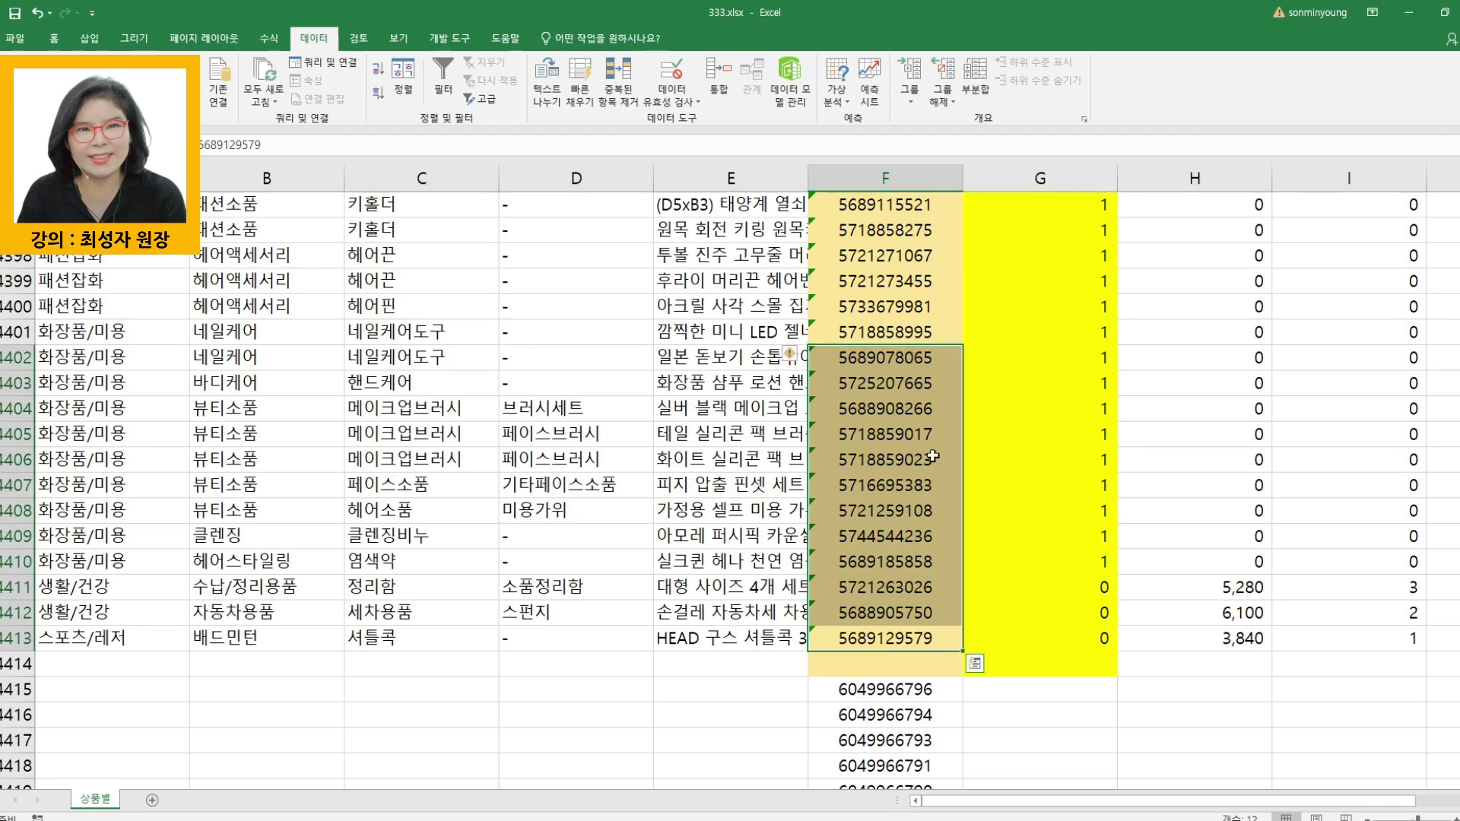
pyautogui.click(1055, 741)
pyautogui.scroll(-1, 1057, 731)
pyautogui.scroll(-5, 1056, 731)
pyautogui.moveTo(886, 307); pyautogui.dragTo(886, 384)
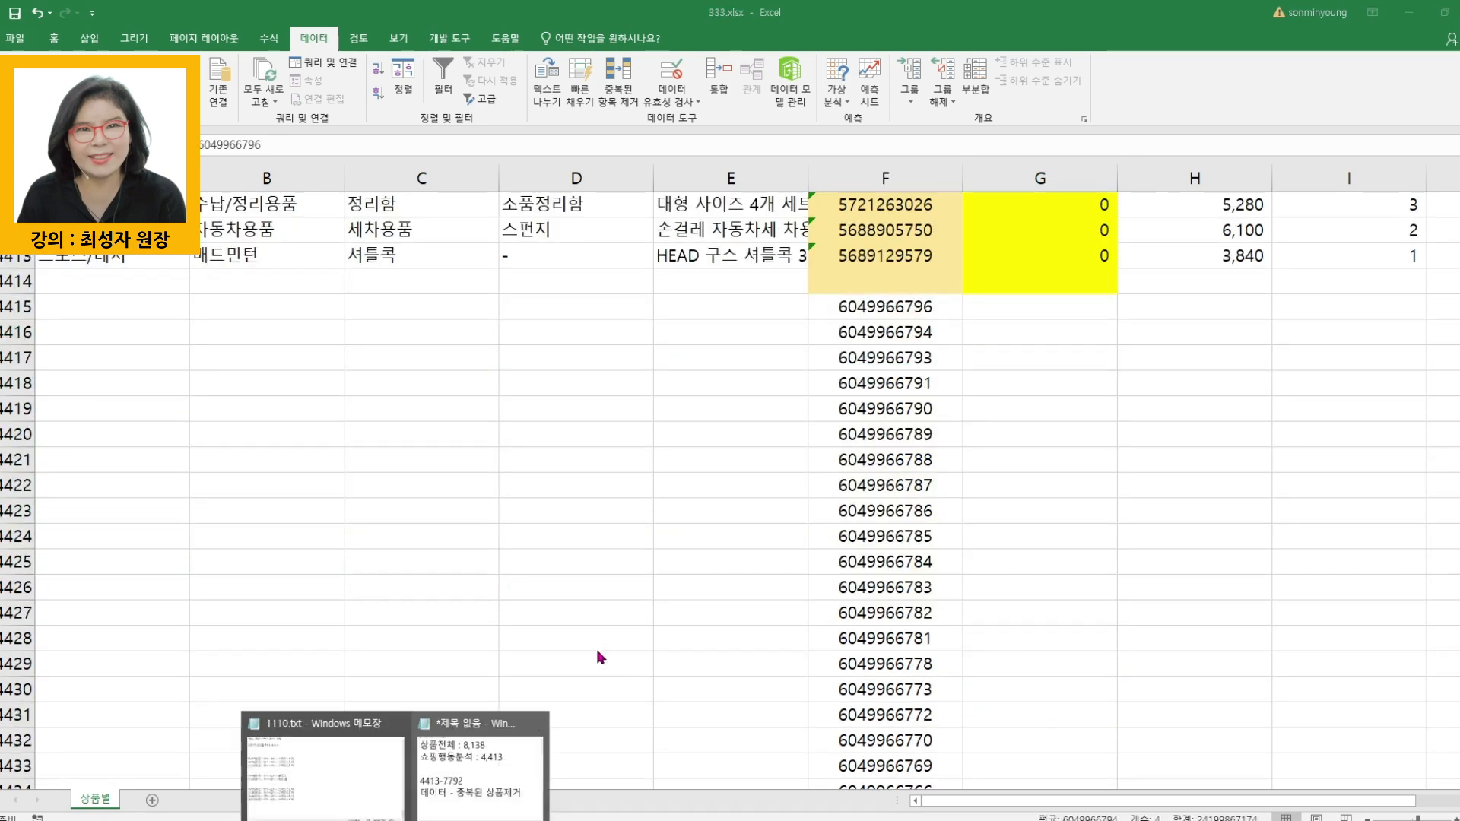
# - Switch to the untitled Notepad note, highlight the 7792 count, and return to the 333.xlsx workbook
pyautogui.click(488, 797)
pyautogui.moveTo(676, 443); pyautogui.dragTo(863, 446)
pyautogui.hotkey('alt', 'Tab')
pyautogui.click(928, 485)
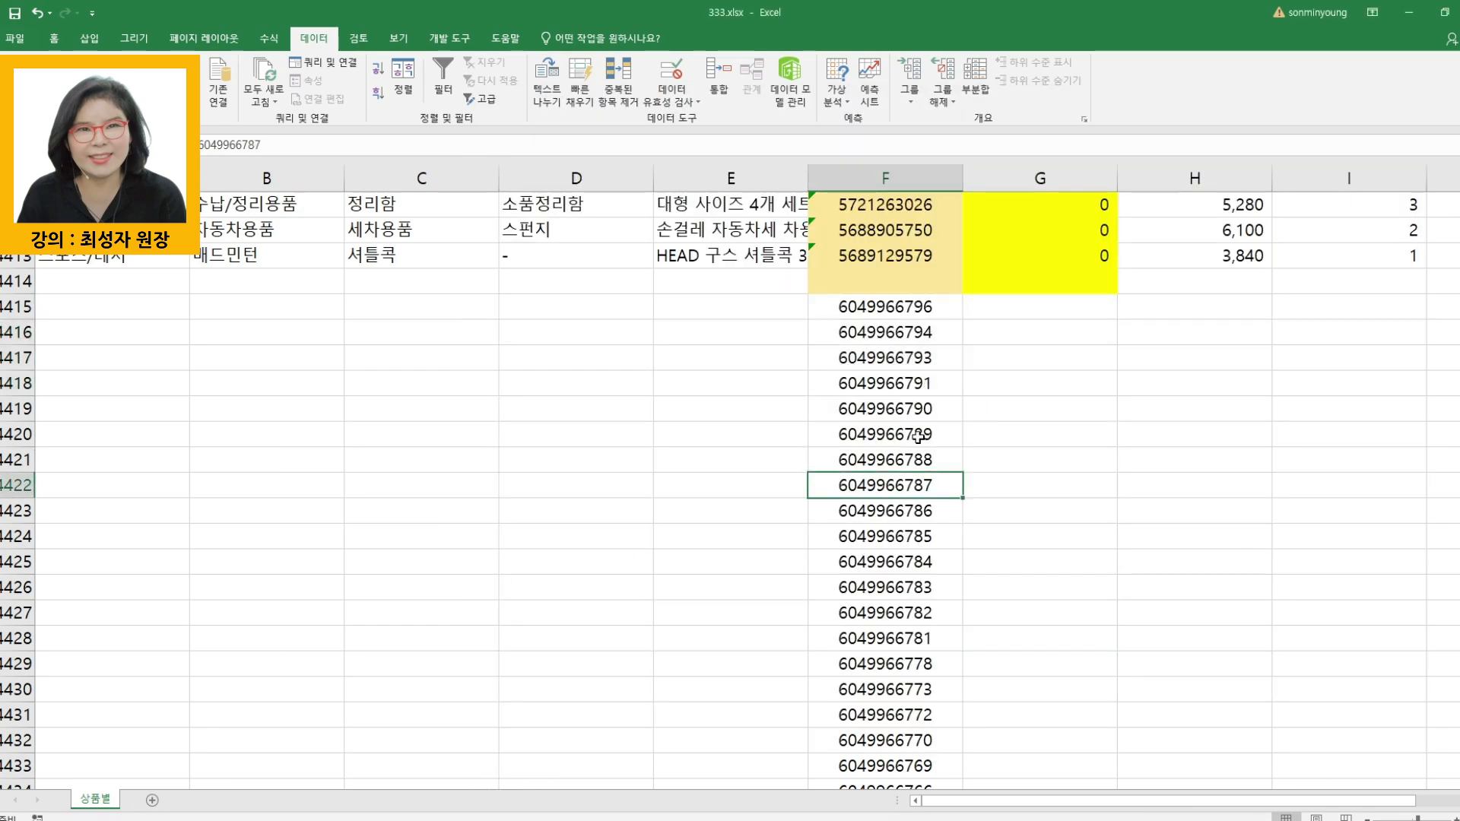
# - Select the remaining product numbers from F4415 down to the last row and record their count as 5122개 on a new line in the Notepad note
pyautogui.click(905, 305)
pyautogui.hotkey('ctrl', 'shift', 'Down')
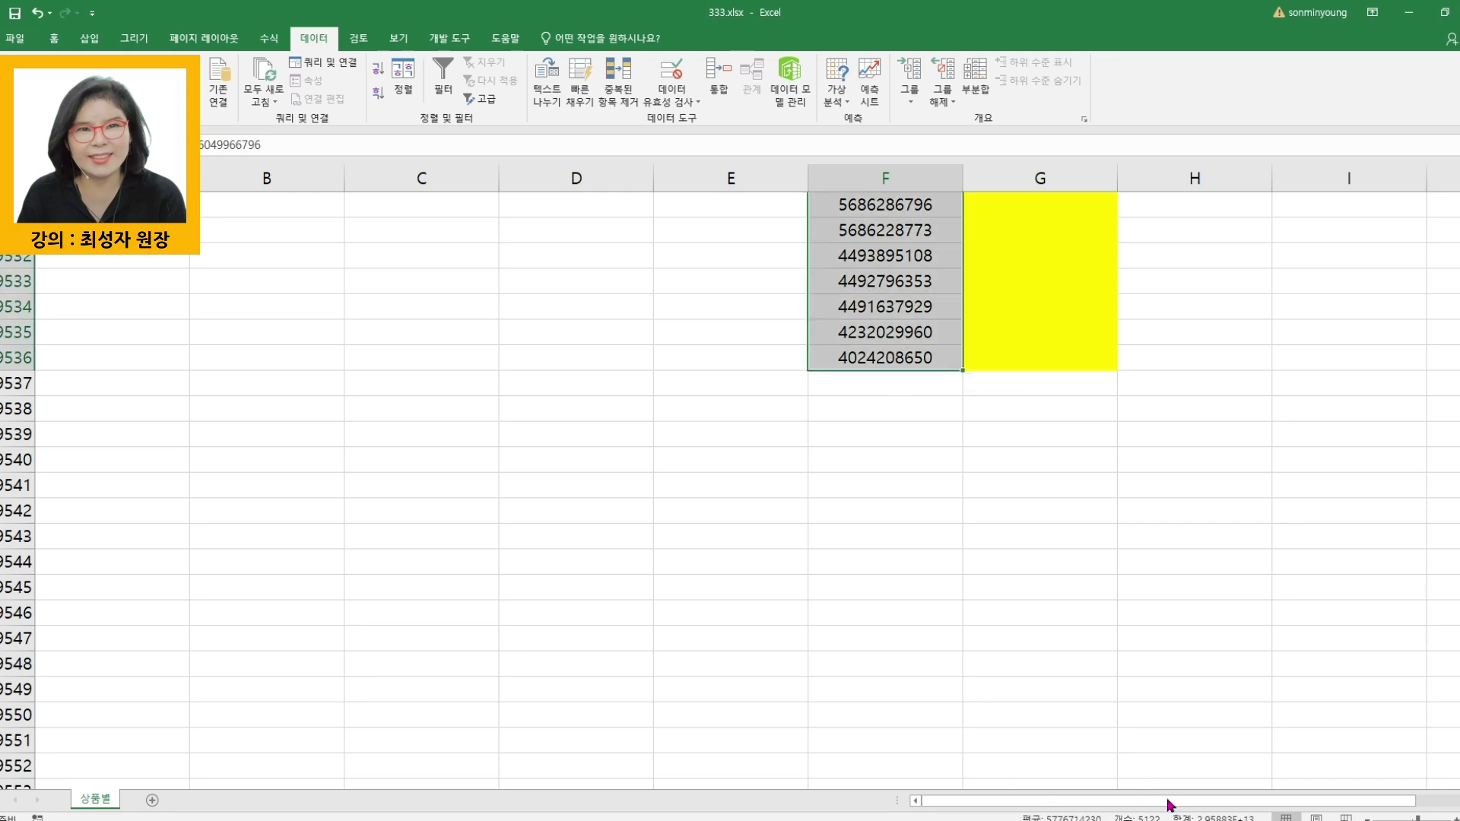
pyautogui.moveTo(473, 746)
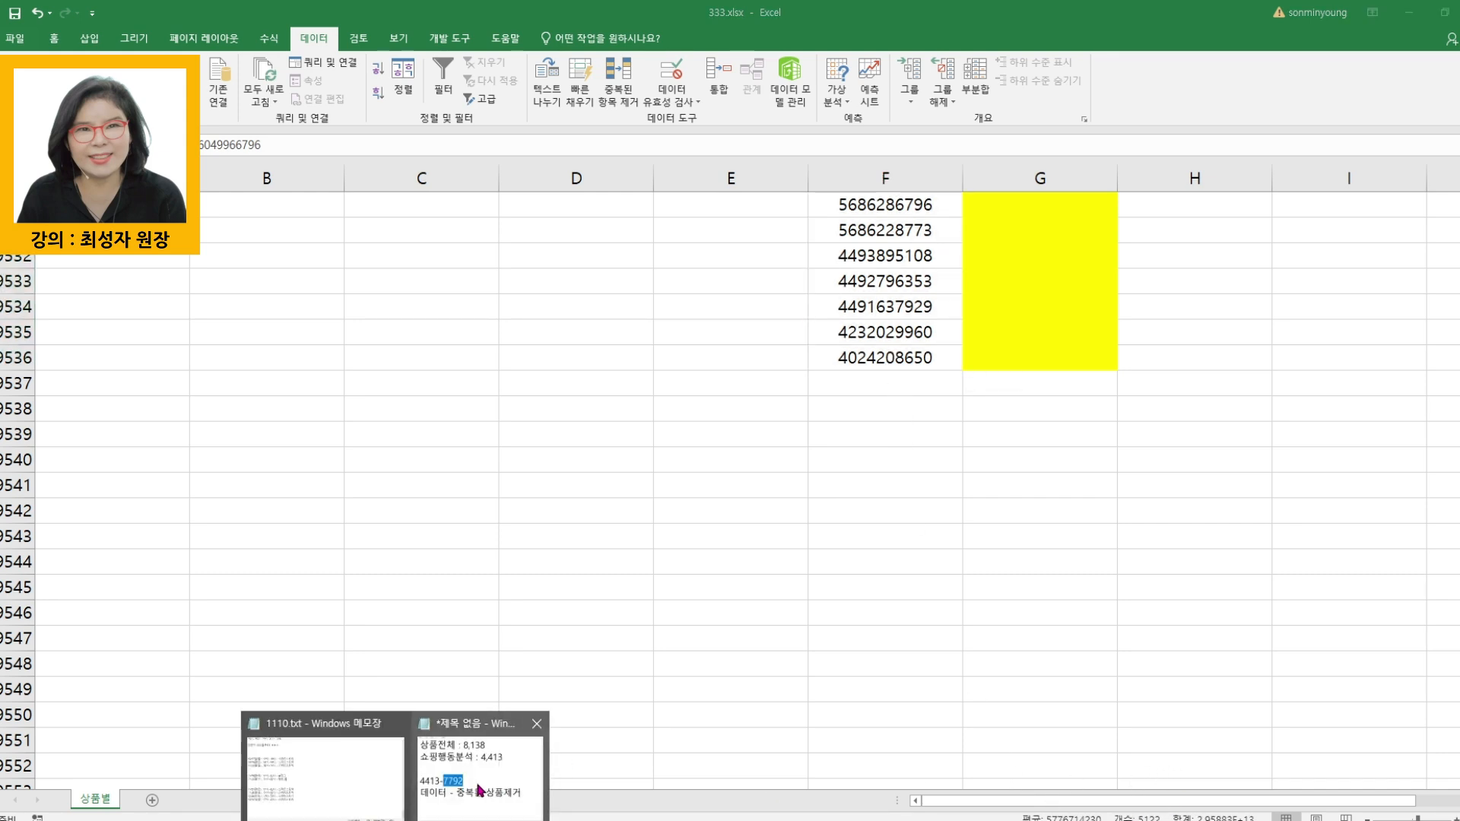
pyautogui.click(481, 789)
pyautogui.click(963, 458)
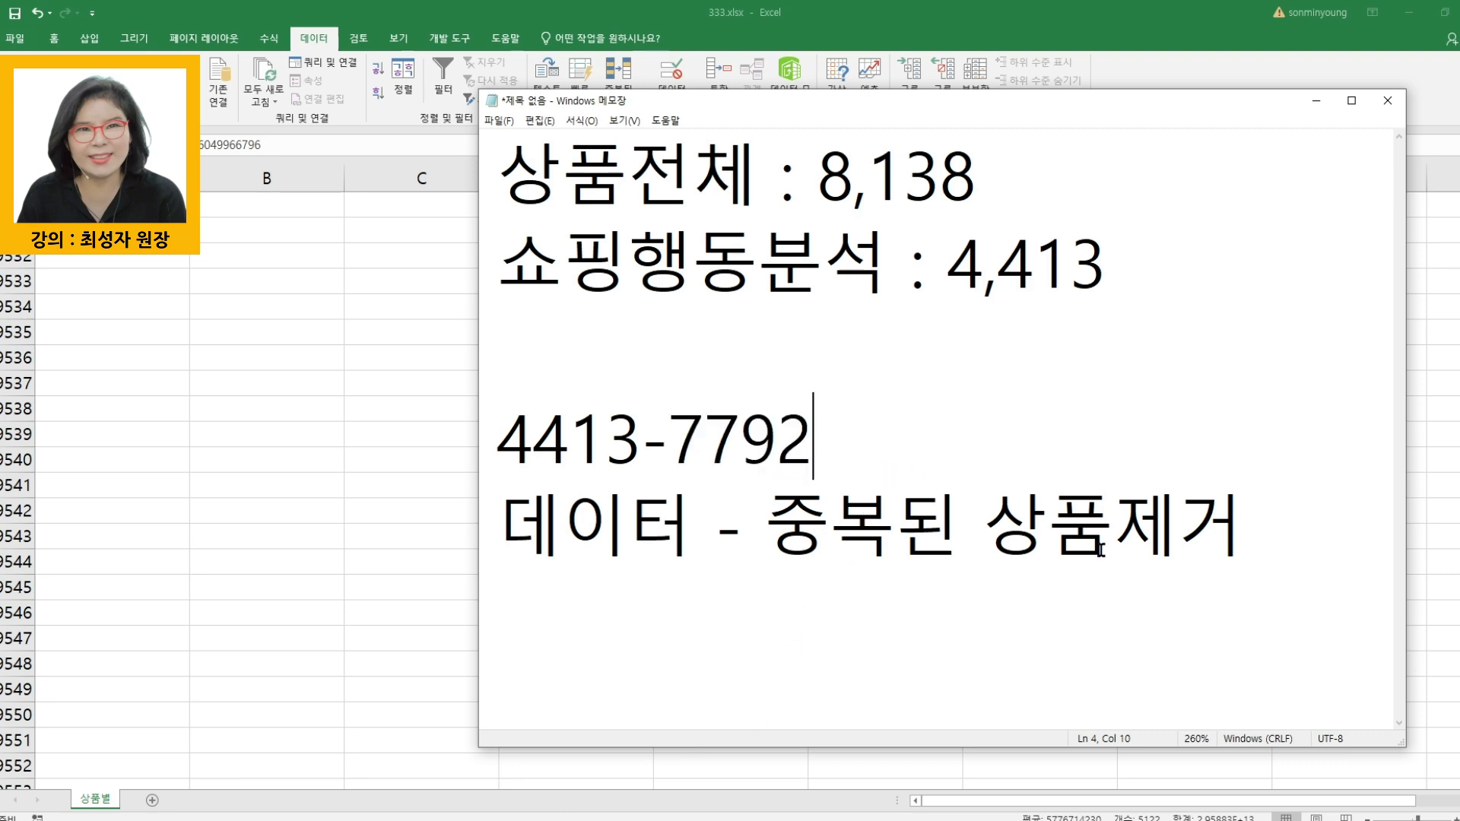
pyautogui.click(1285, 554)
pyautogui.press('Return')
pyautogui.write('5122')
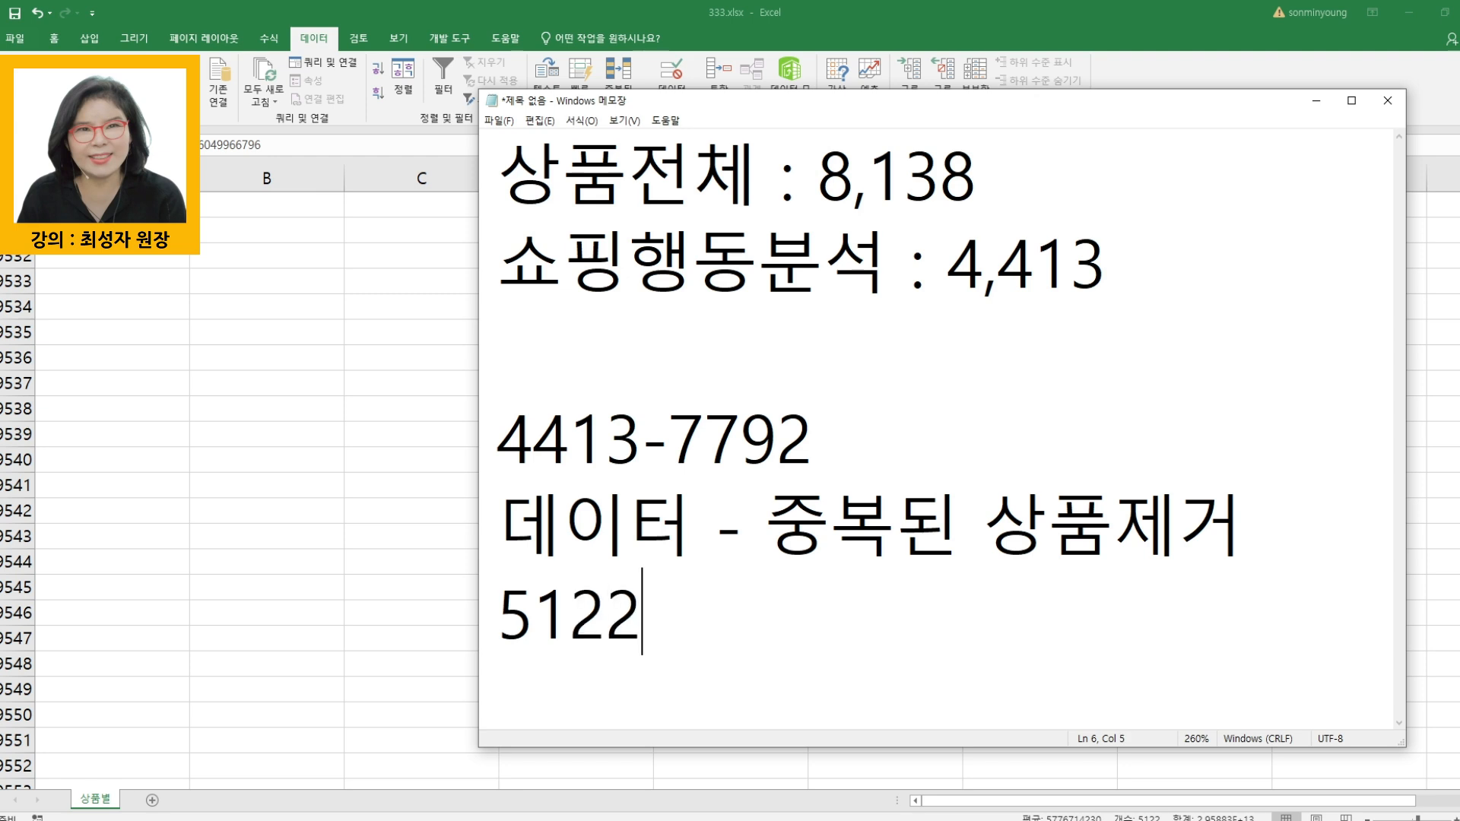
pyautogui.write('개')
# - Highlight the 4413 and 7792 counts in the note in turn, and remove the 개 after 5122
pyautogui.moveTo(640, 450); pyautogui.dragTo(499, 449)
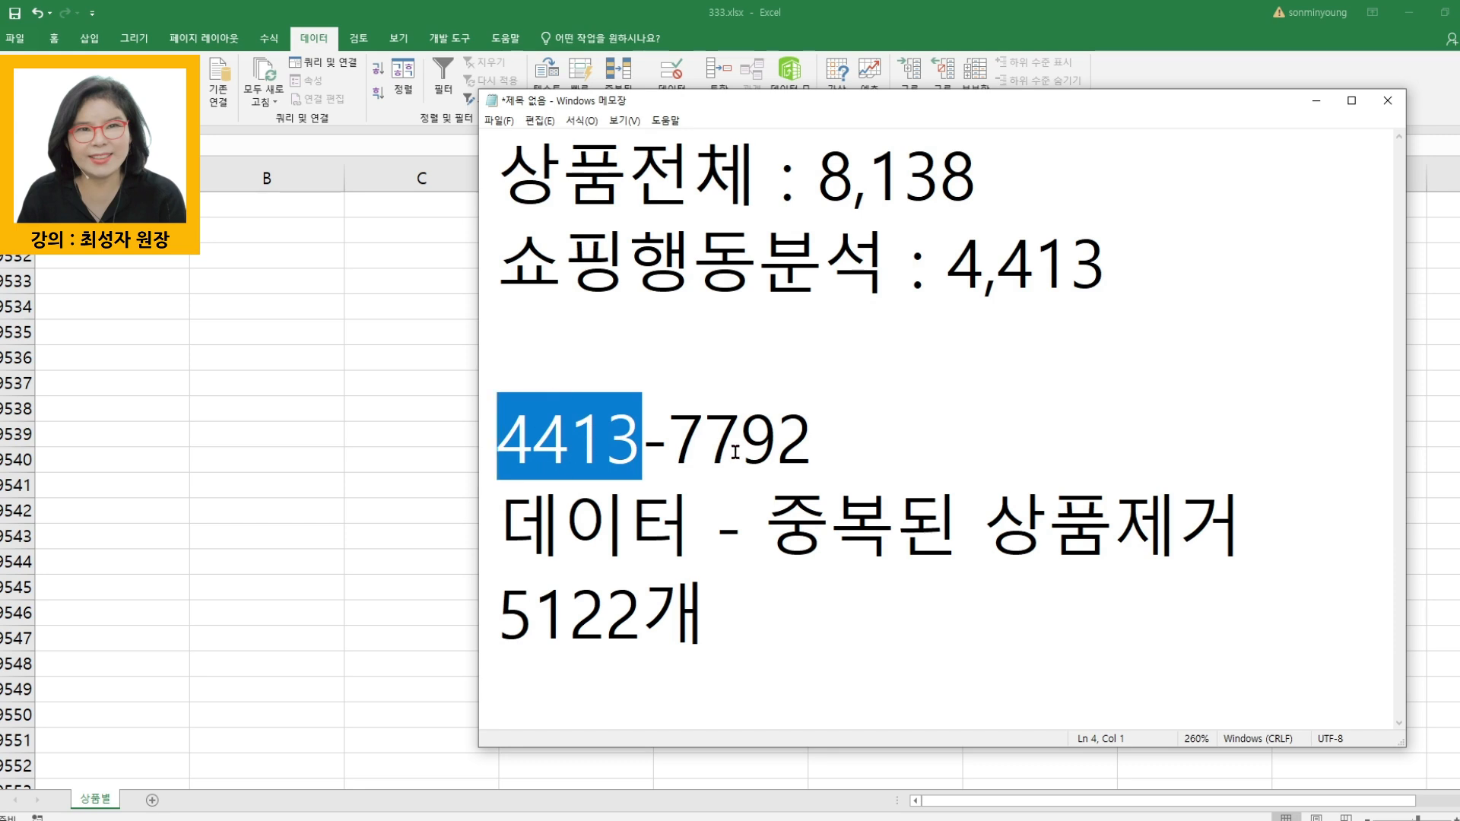
pyautogui.moveTo(668, 445); pyautogui.dragTo(801, 441)
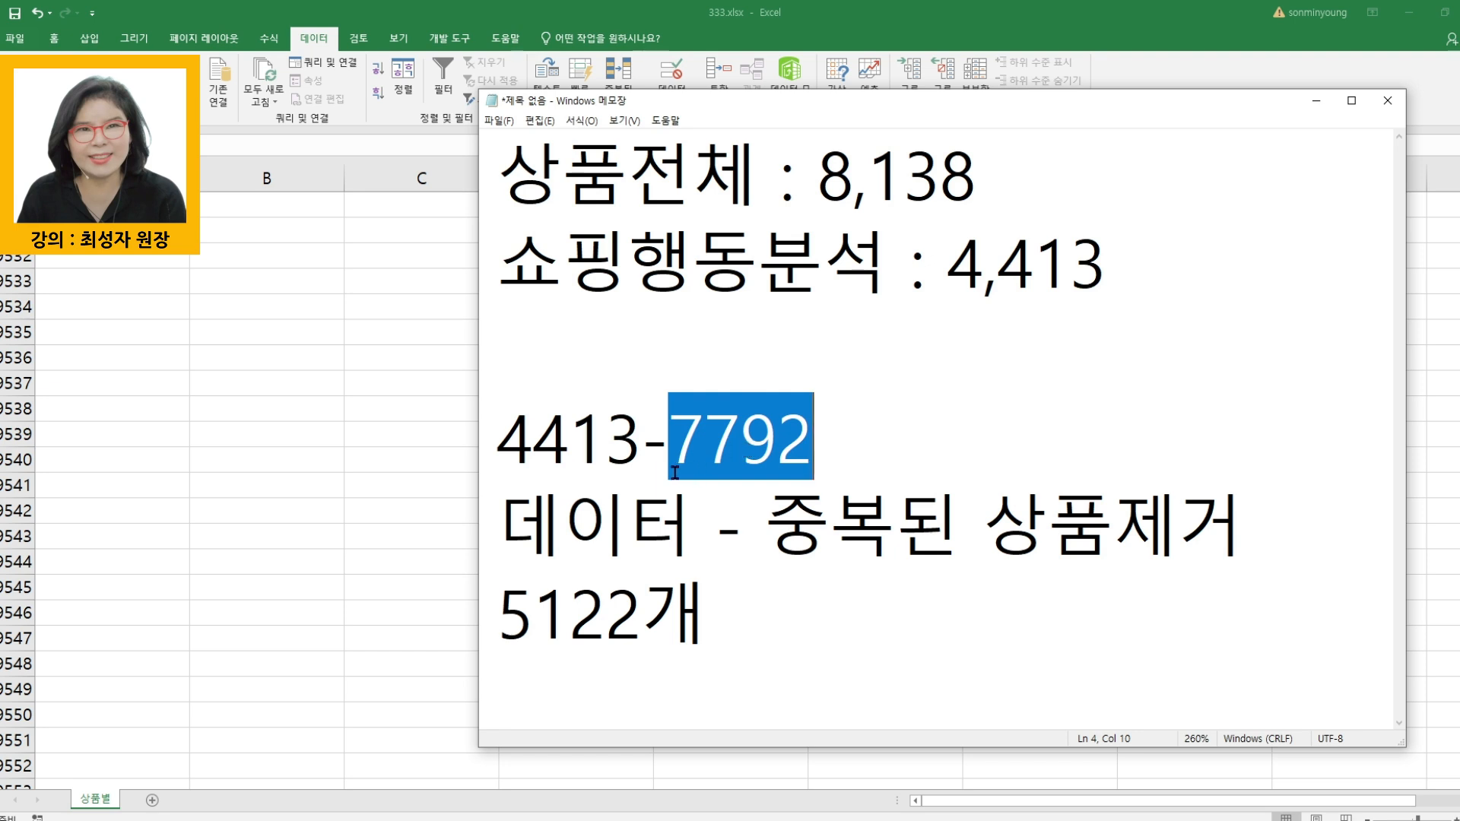
pyautogui.moveTo(643, 445); pyautogui.dragTo(511, 445)
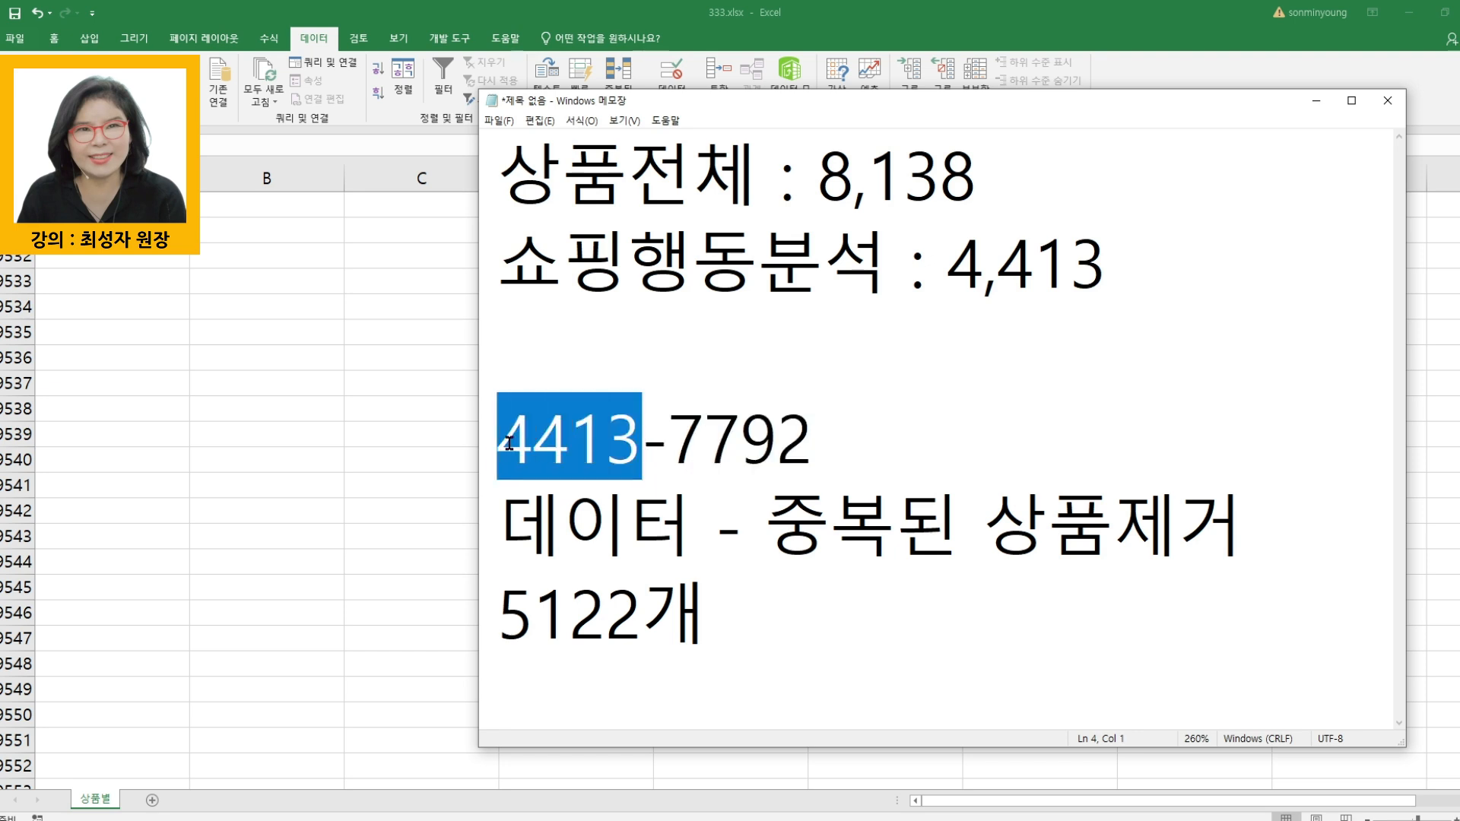
pyautogui.moveTo(669, 457); pyautogui.dragTo(811, 460)
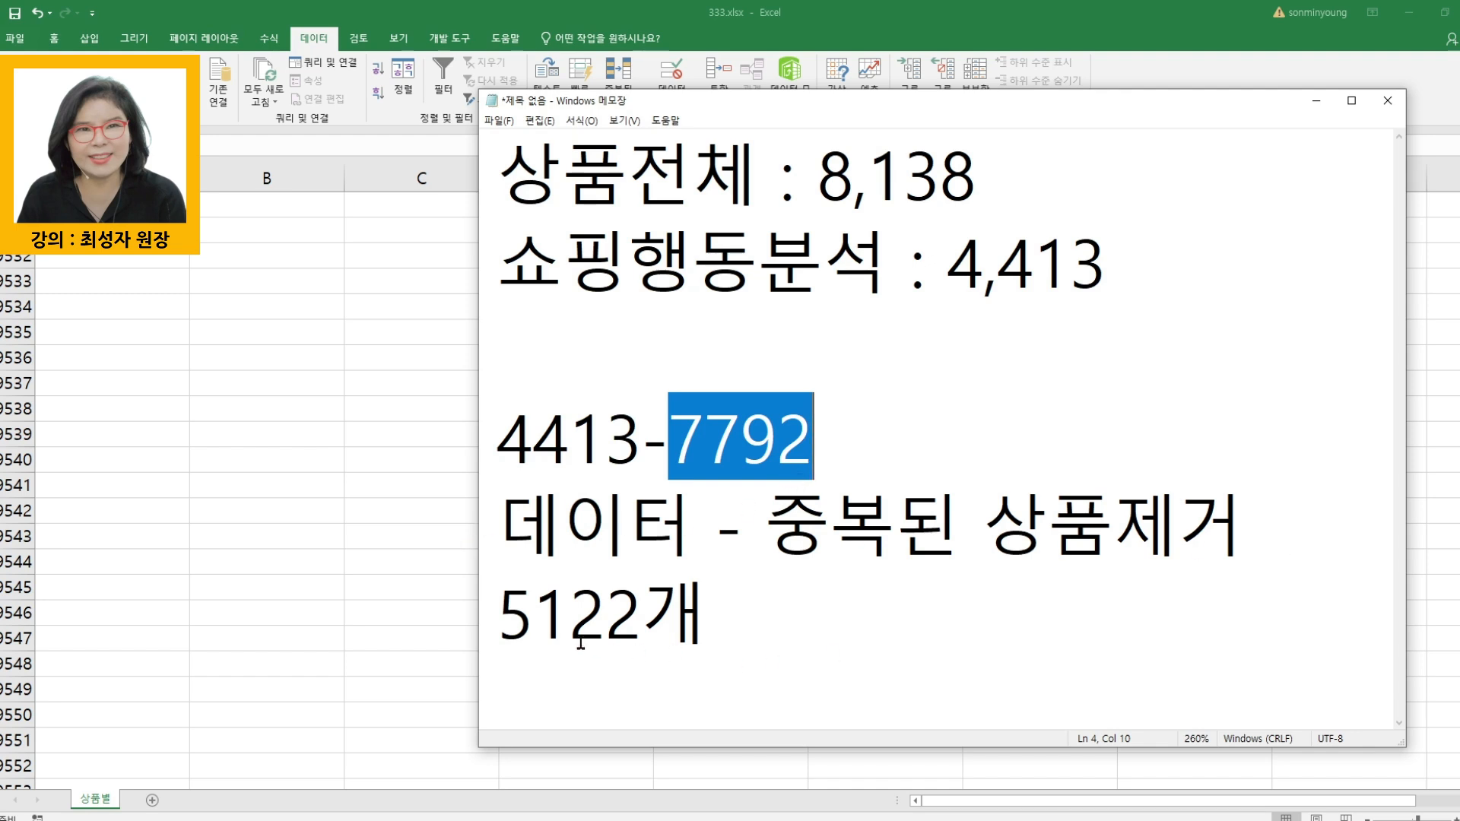
pyautogui.moveTo(489, 624); pyautogui.dragTo(635, 624)
pyautogui.press('Right')
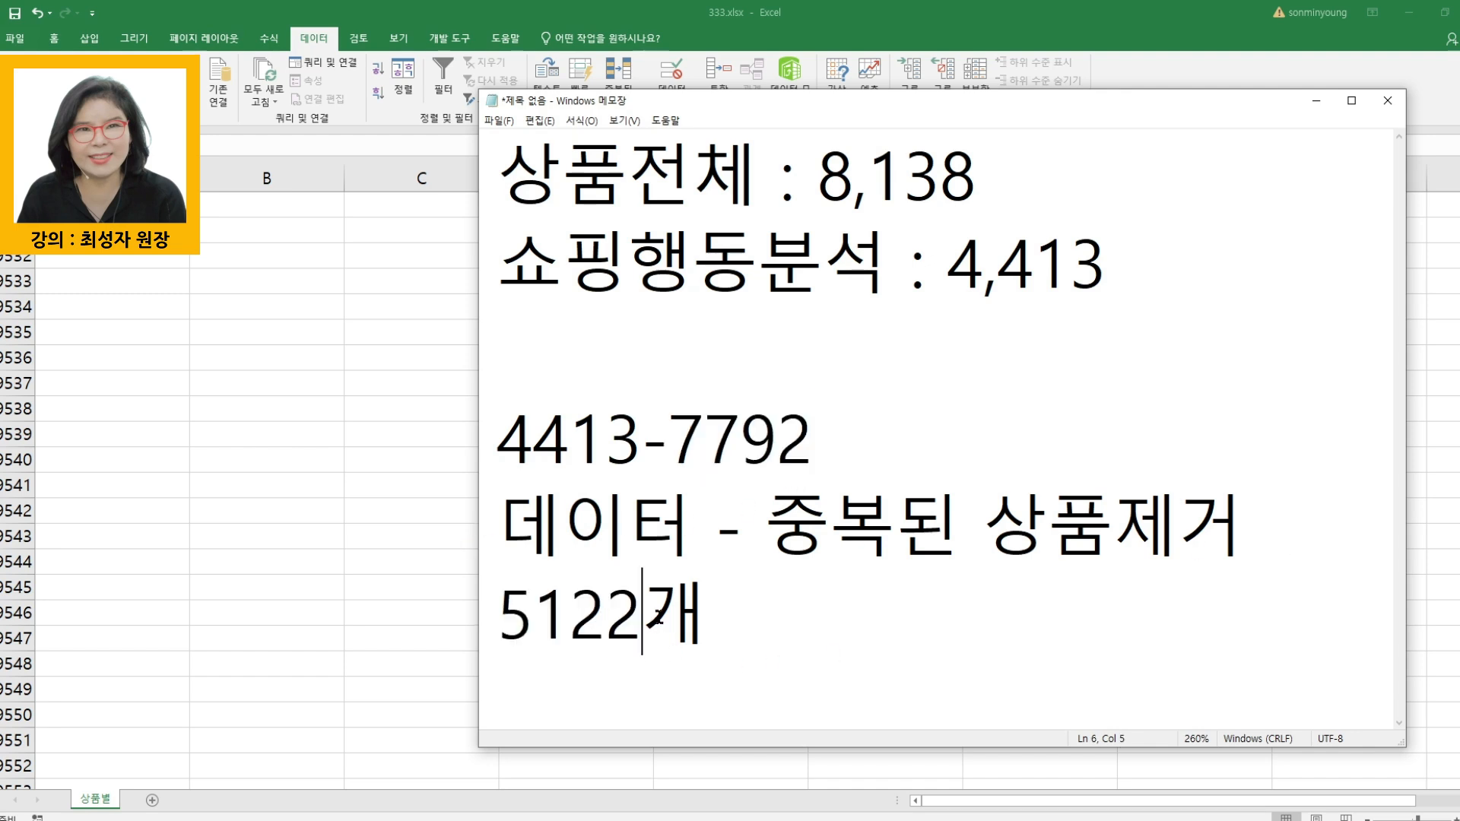
pyautogui.press('Delete')
# - Compare the product counts in the note by highlighting the end of 7792, the 5122 line and 4413
pyautogui.moveTo(705, 440); pyautogui.dragTo(813, 439)
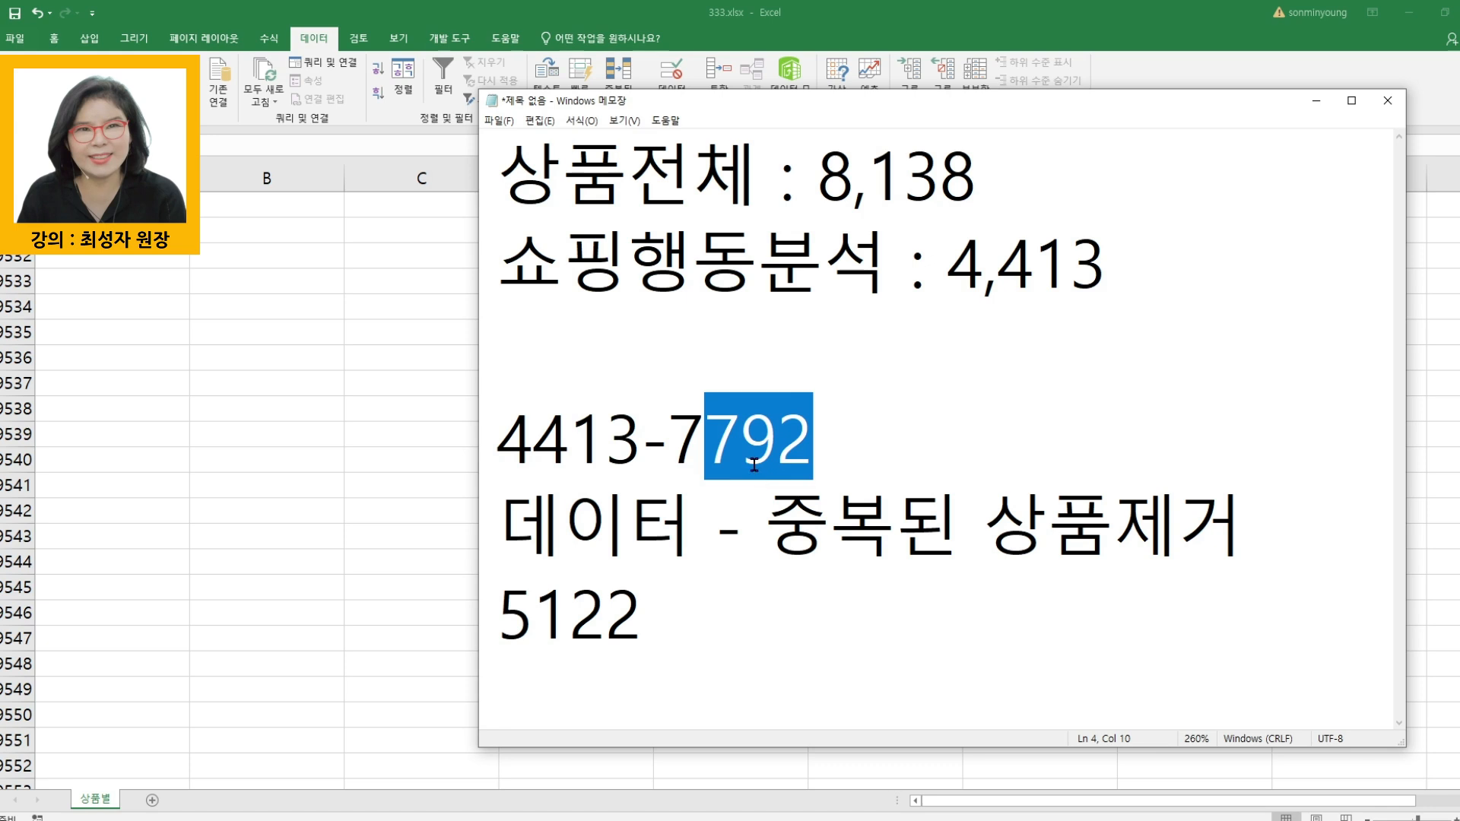
pyautogui.moveTo(488, 622); pyautogui.dragTo(673, 628)
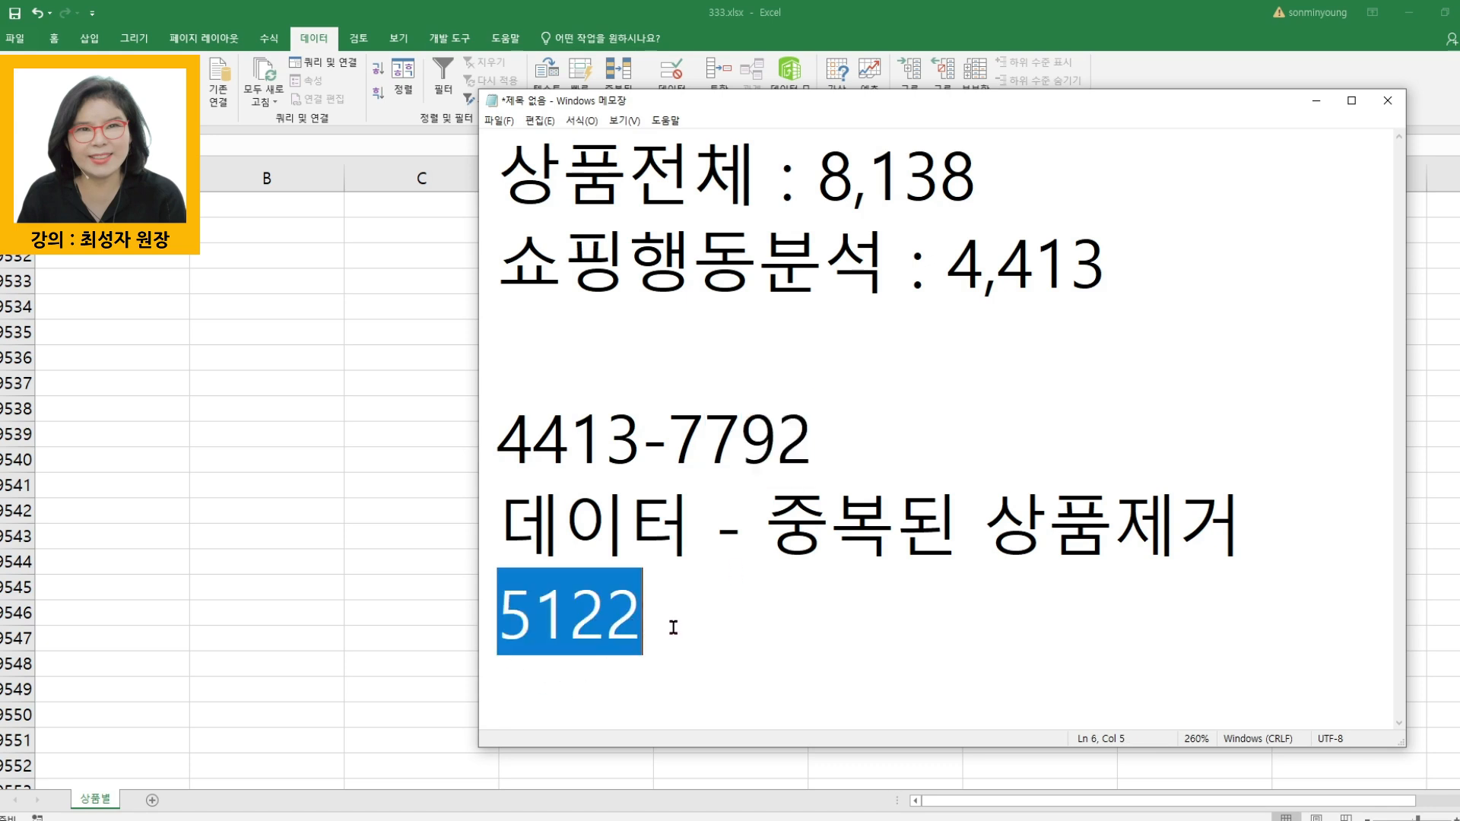
pyautogui.click(743, 646)
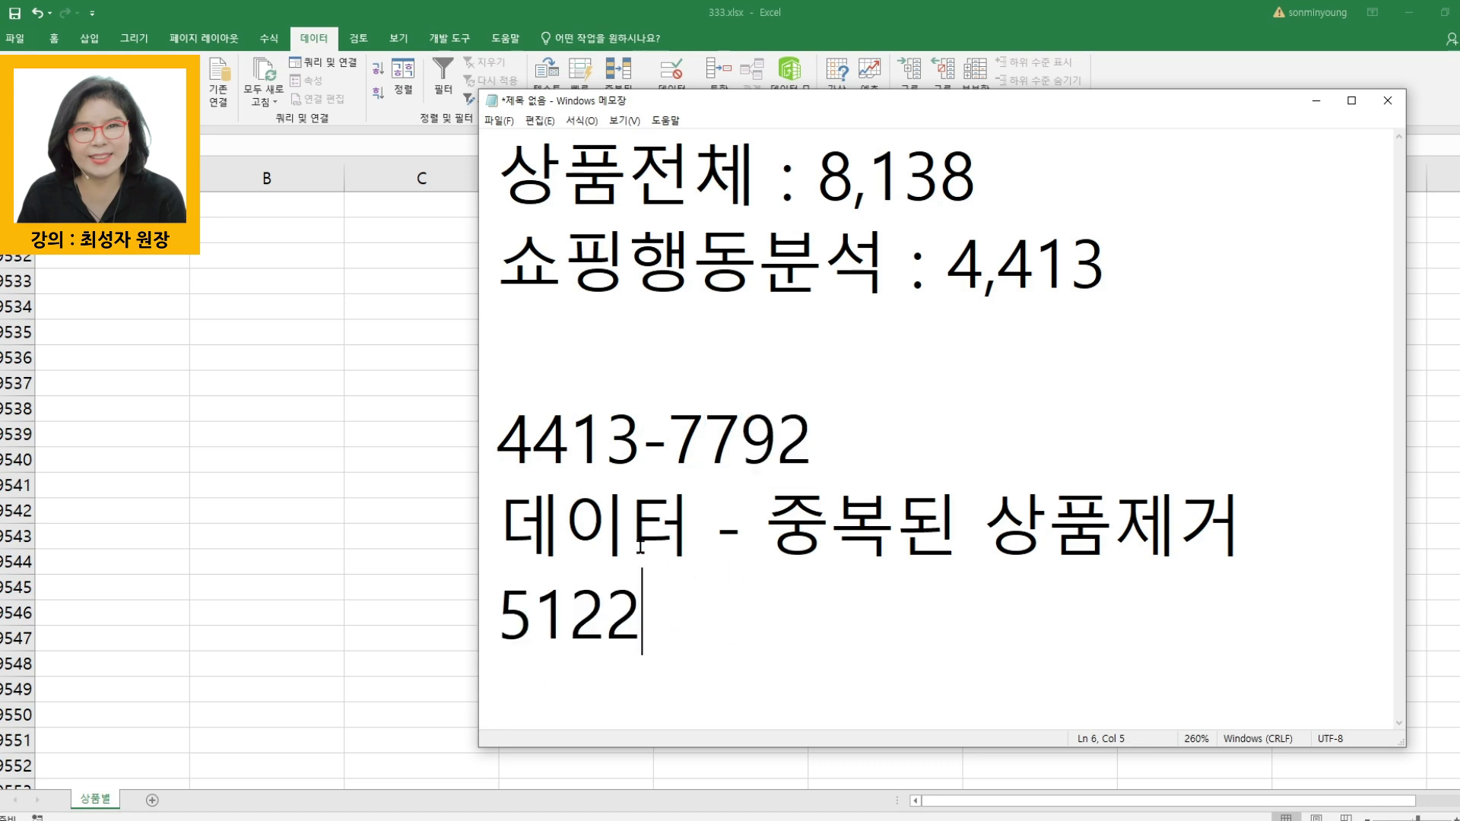
pyautogui.moveTo(632, 449); pyautogui.dragTo(505, 447)
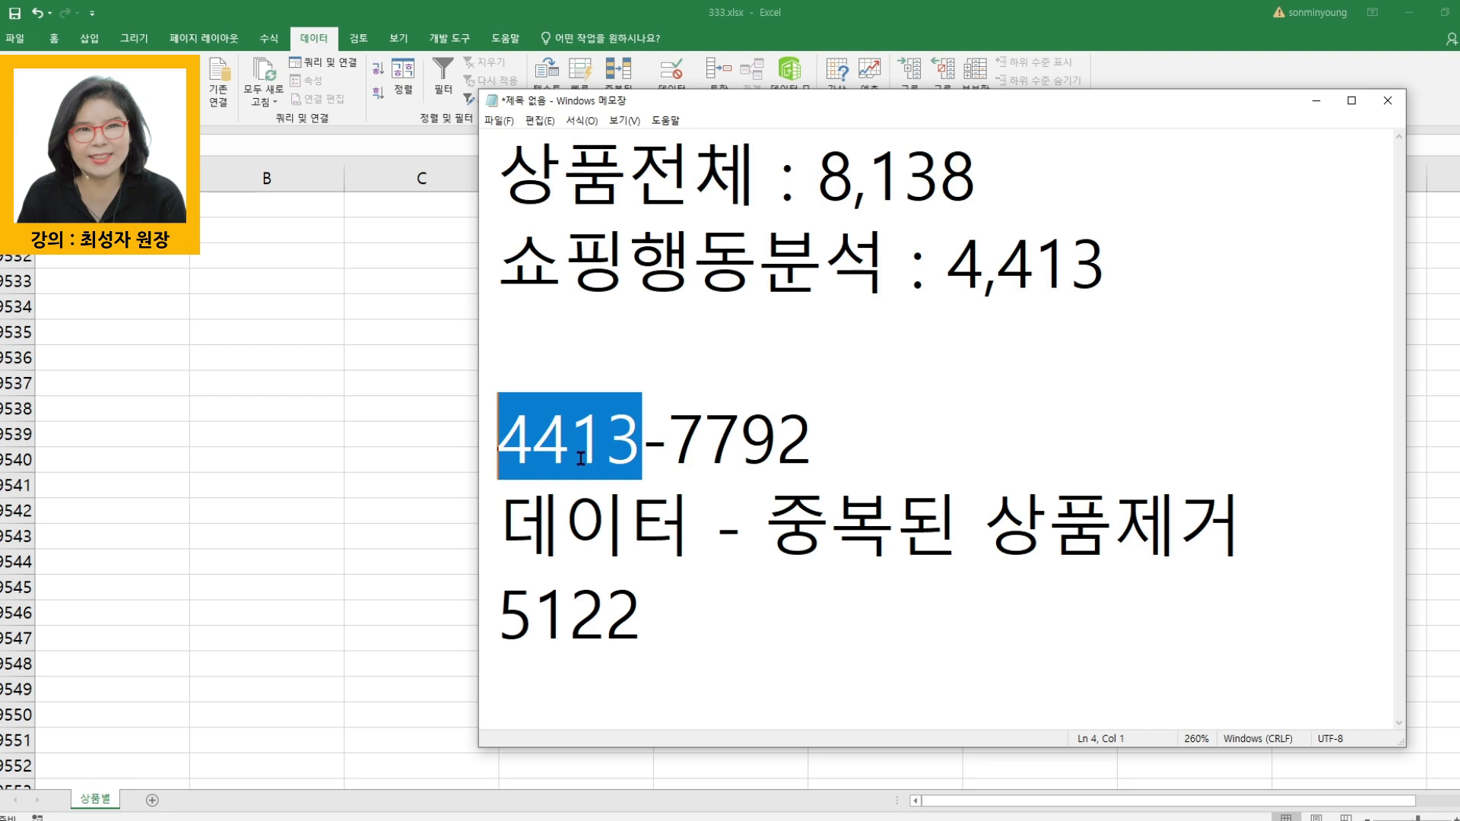
# - Move the Notepad note off the Excel ribbon and highlight the 5122 count in it
pyautogui.moveTo(646, 622); pyautogui.dragTo(484, 624)
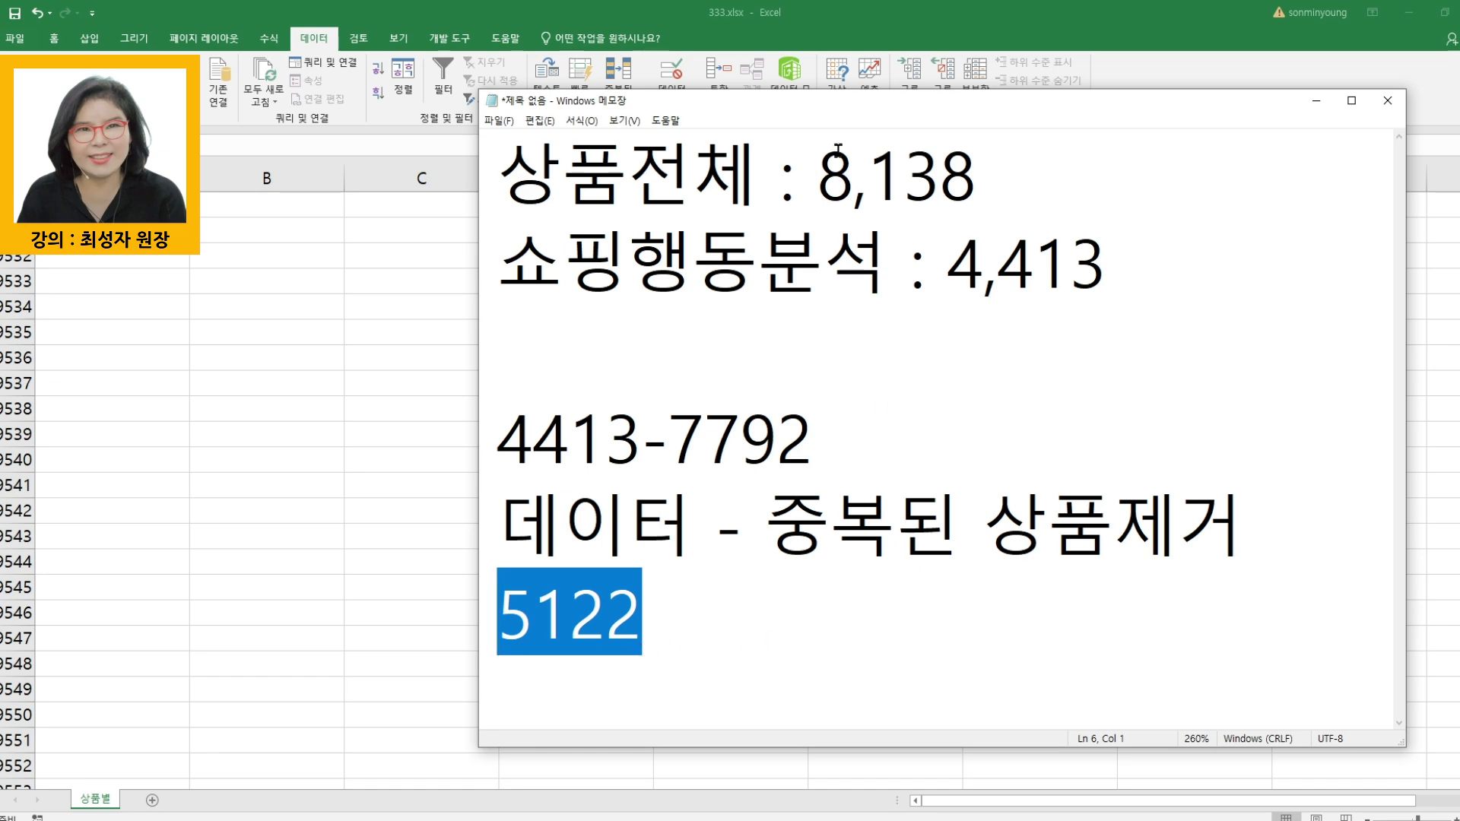
pyautogui.moveTo(837, 108); pyautogui.dragTo(701, 137)
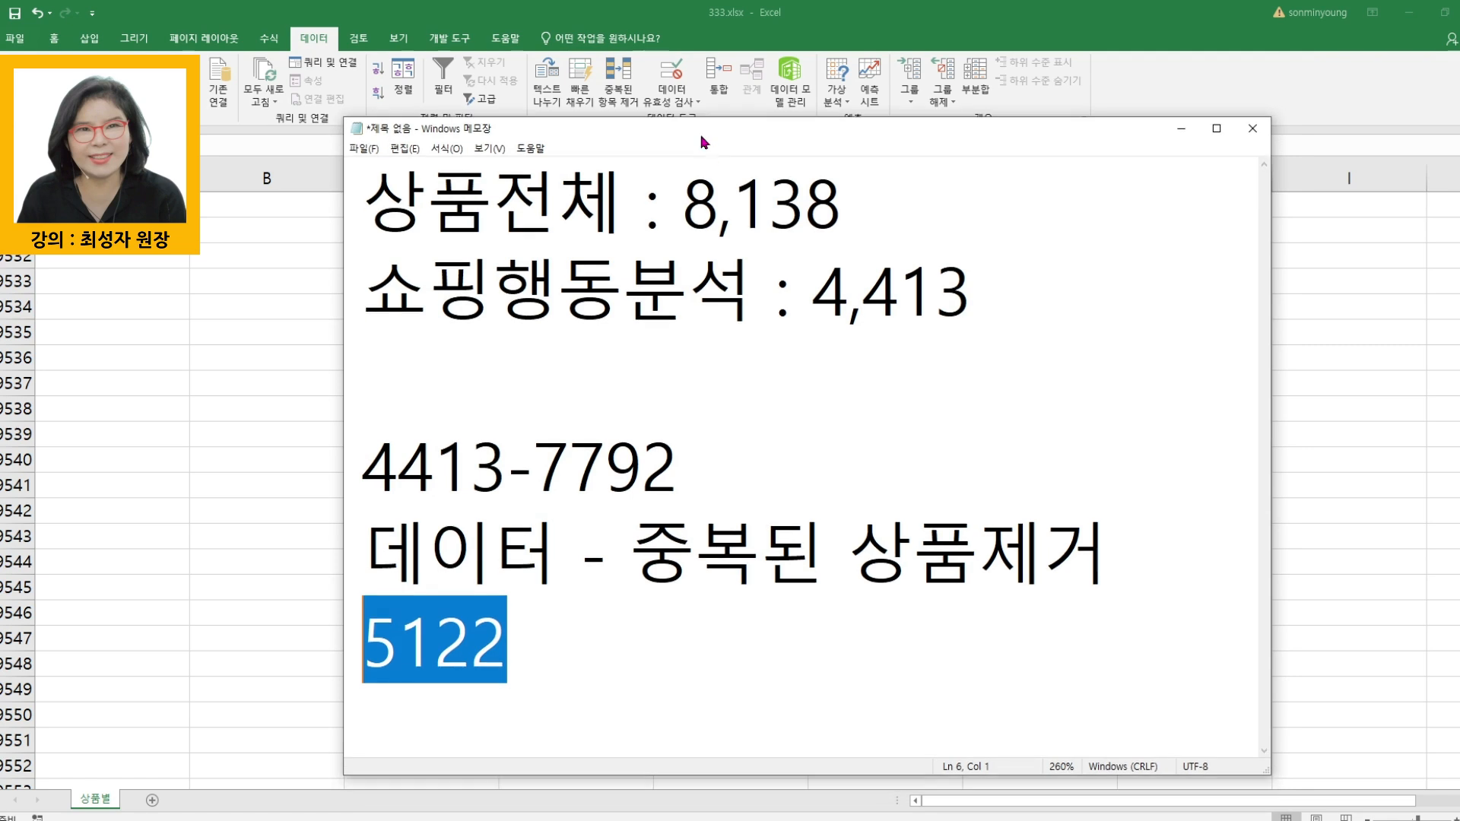
pyautogui.click(548, 659)
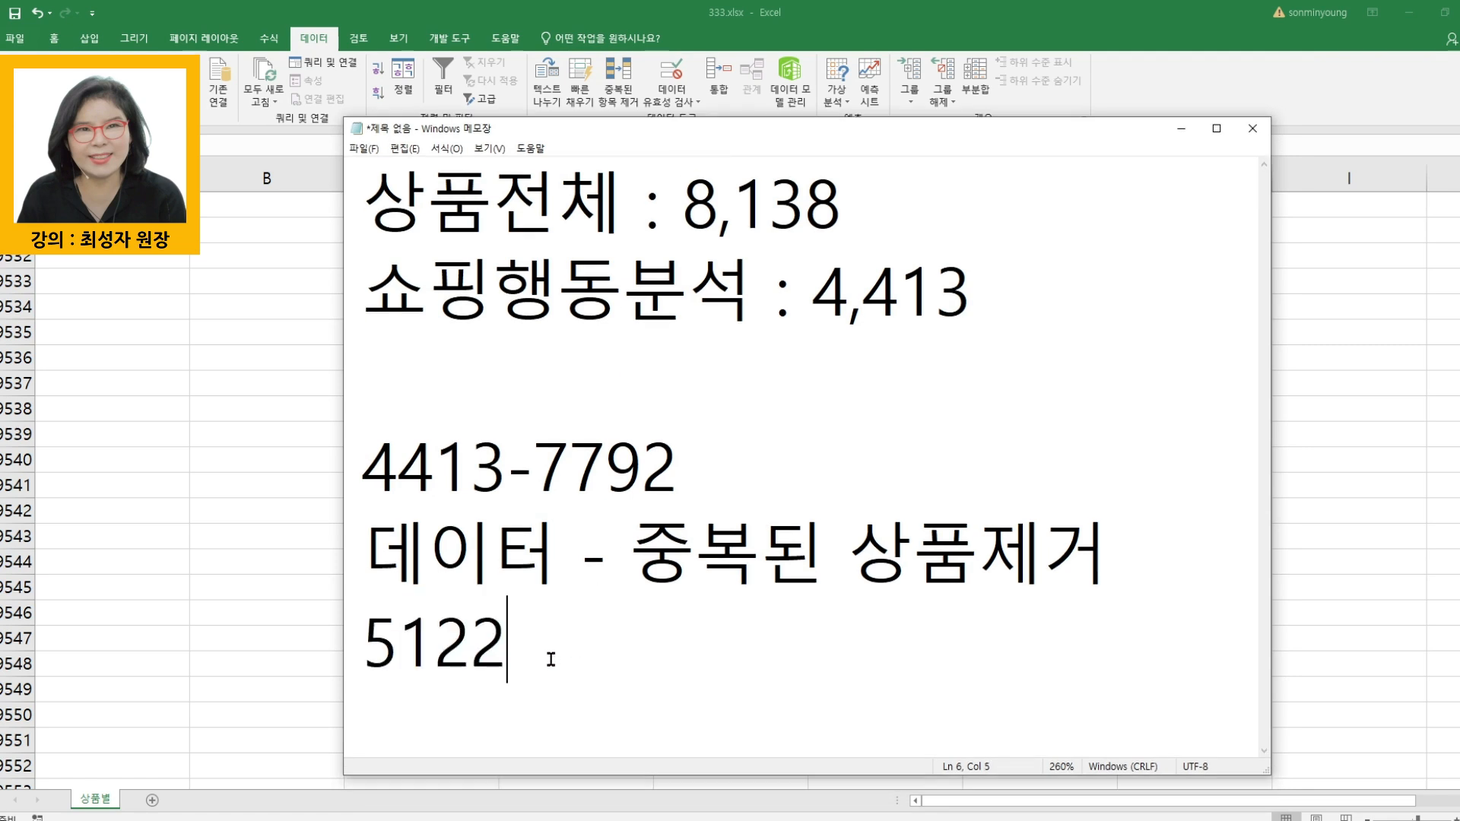
pyautogui.moveTo(365, 649); pyautogui.dragTo(533, 651)
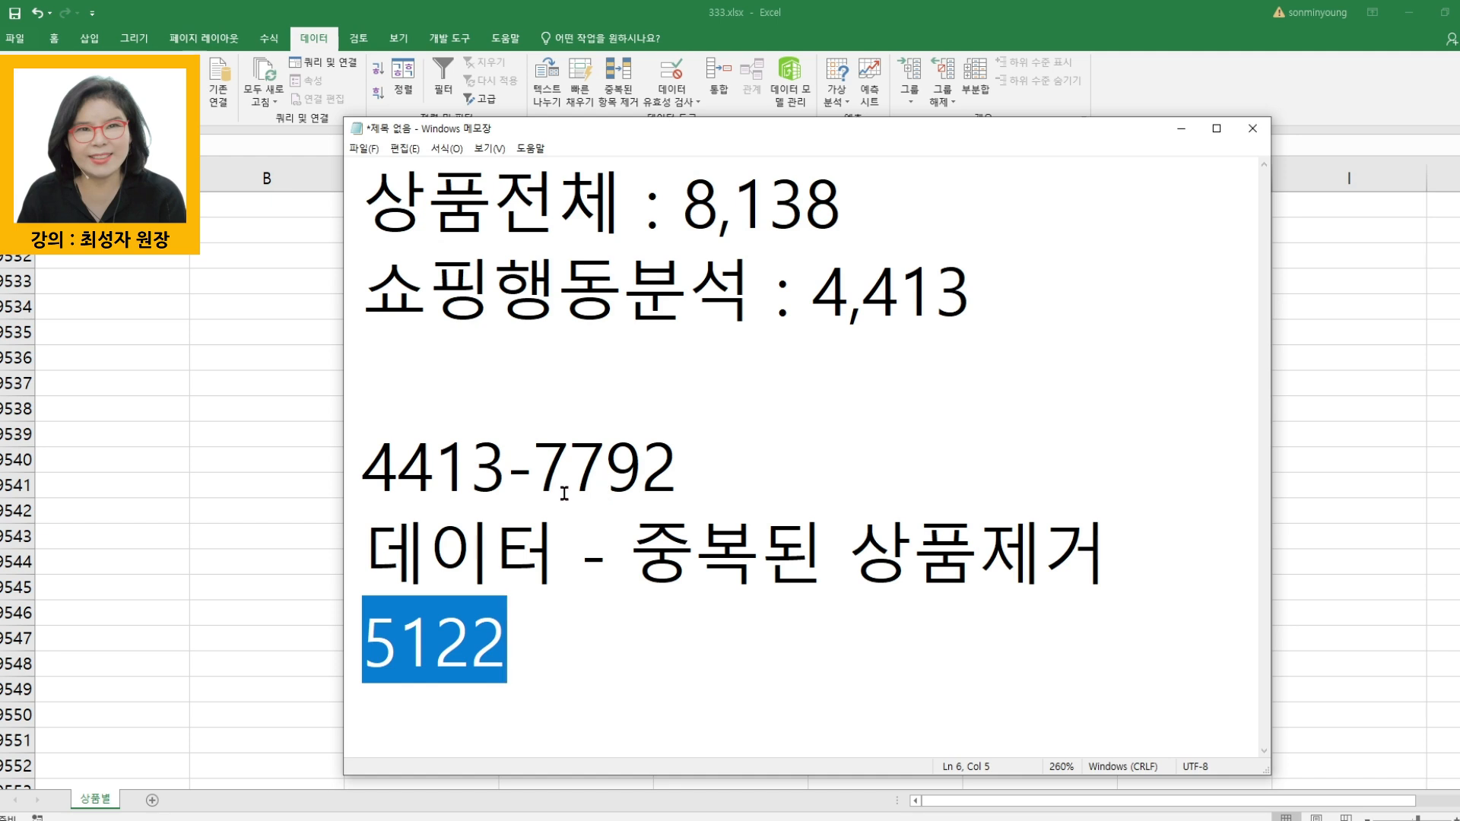
# - Add a new line reading 7792-5122= below the 5122 count in the note
pyautogui.click(554, 715)
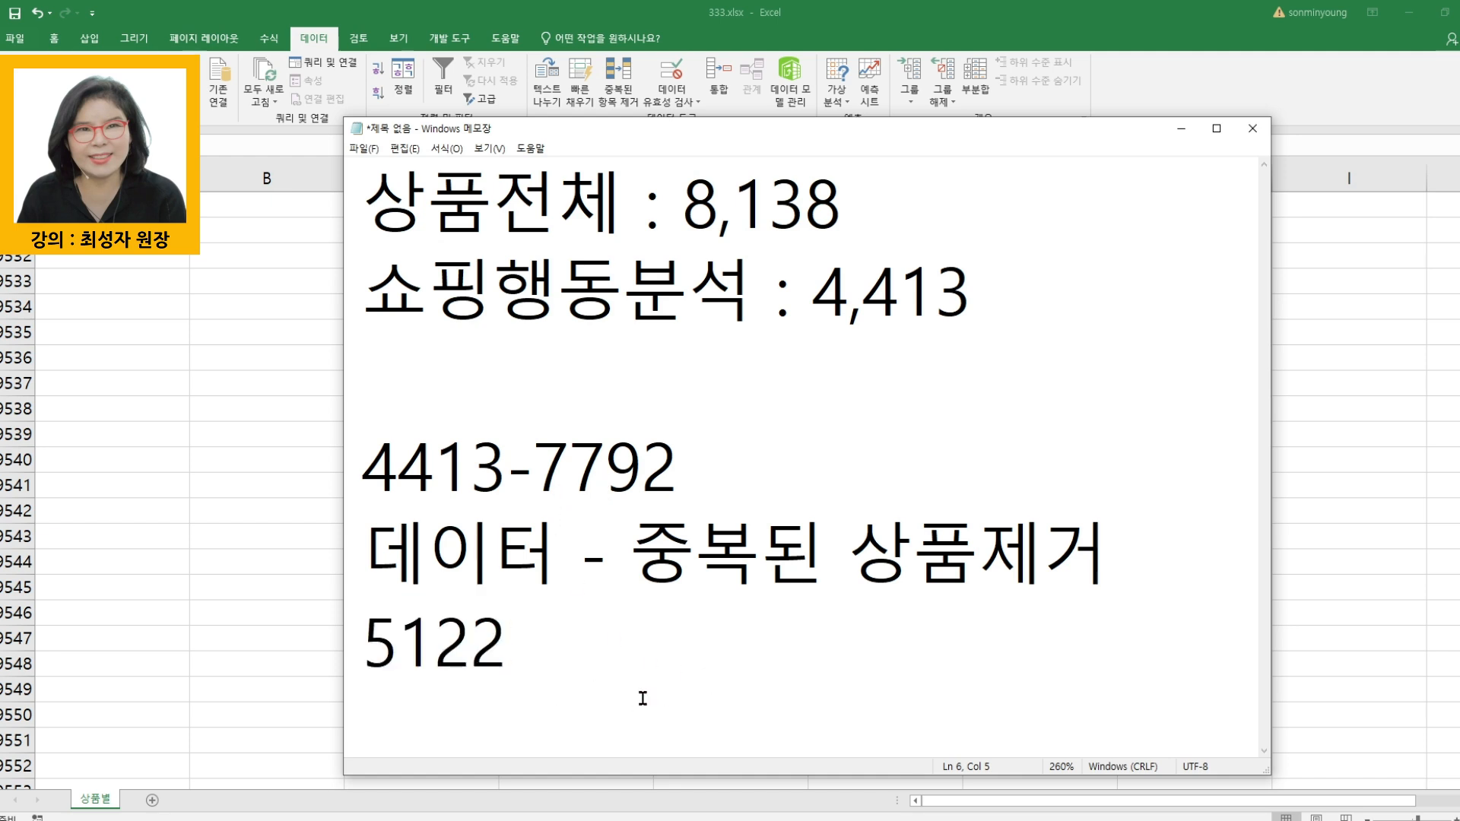
pyautogui.press('Return')
pyautogui.write('7792-')
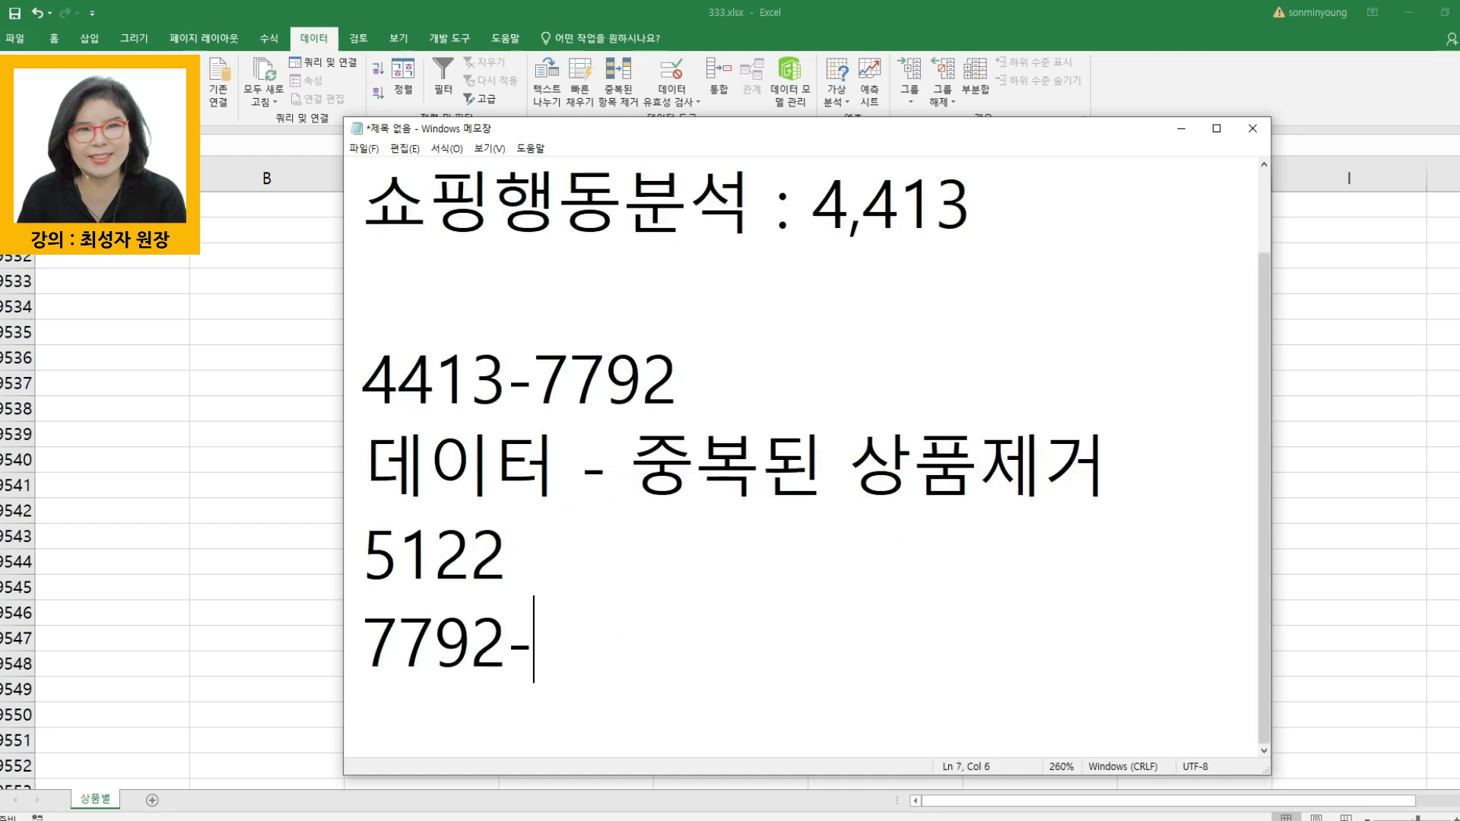
pyautogui.write('5122=')
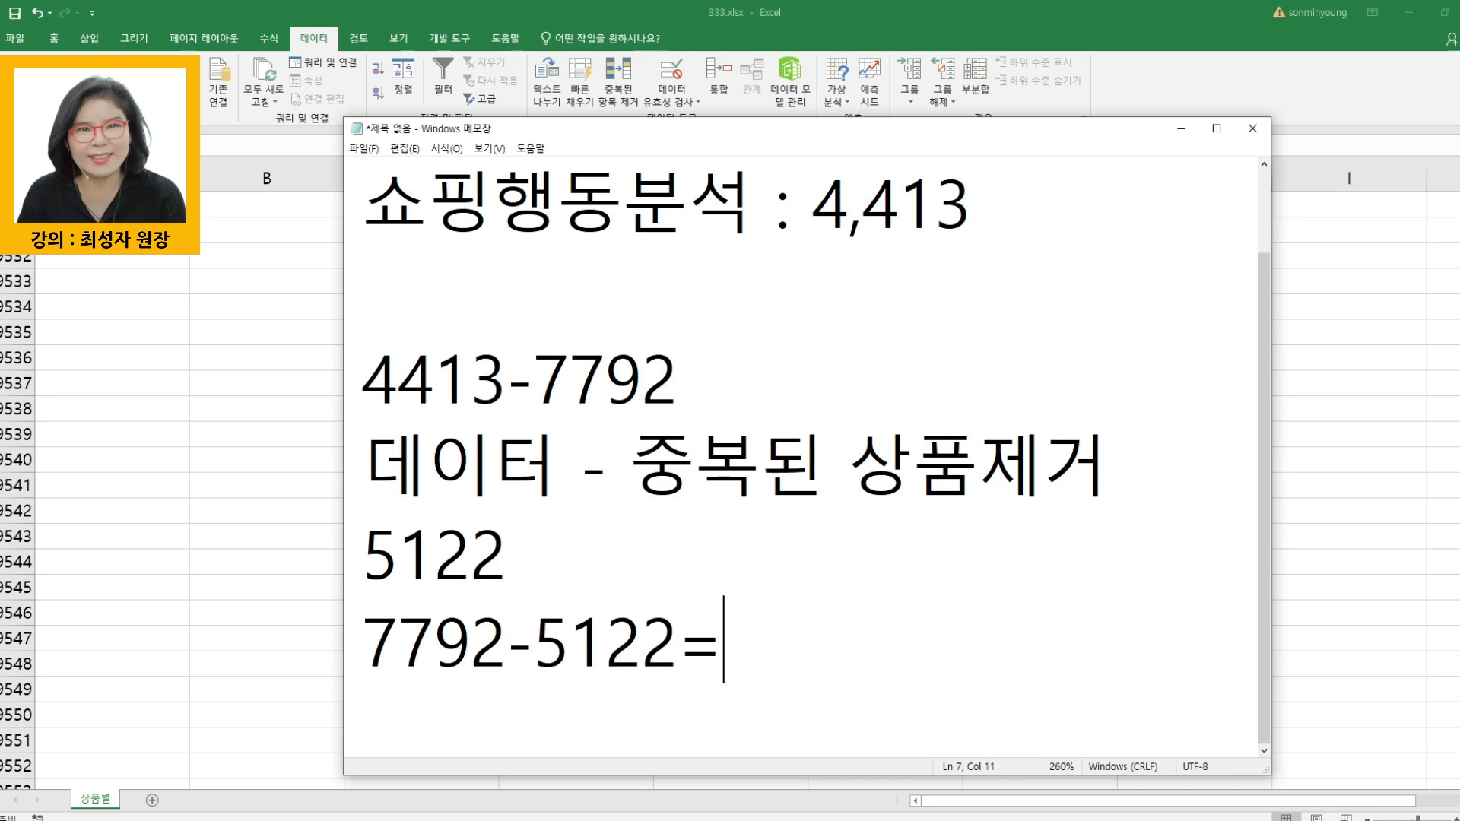
pyautogui.write('7792-5122')
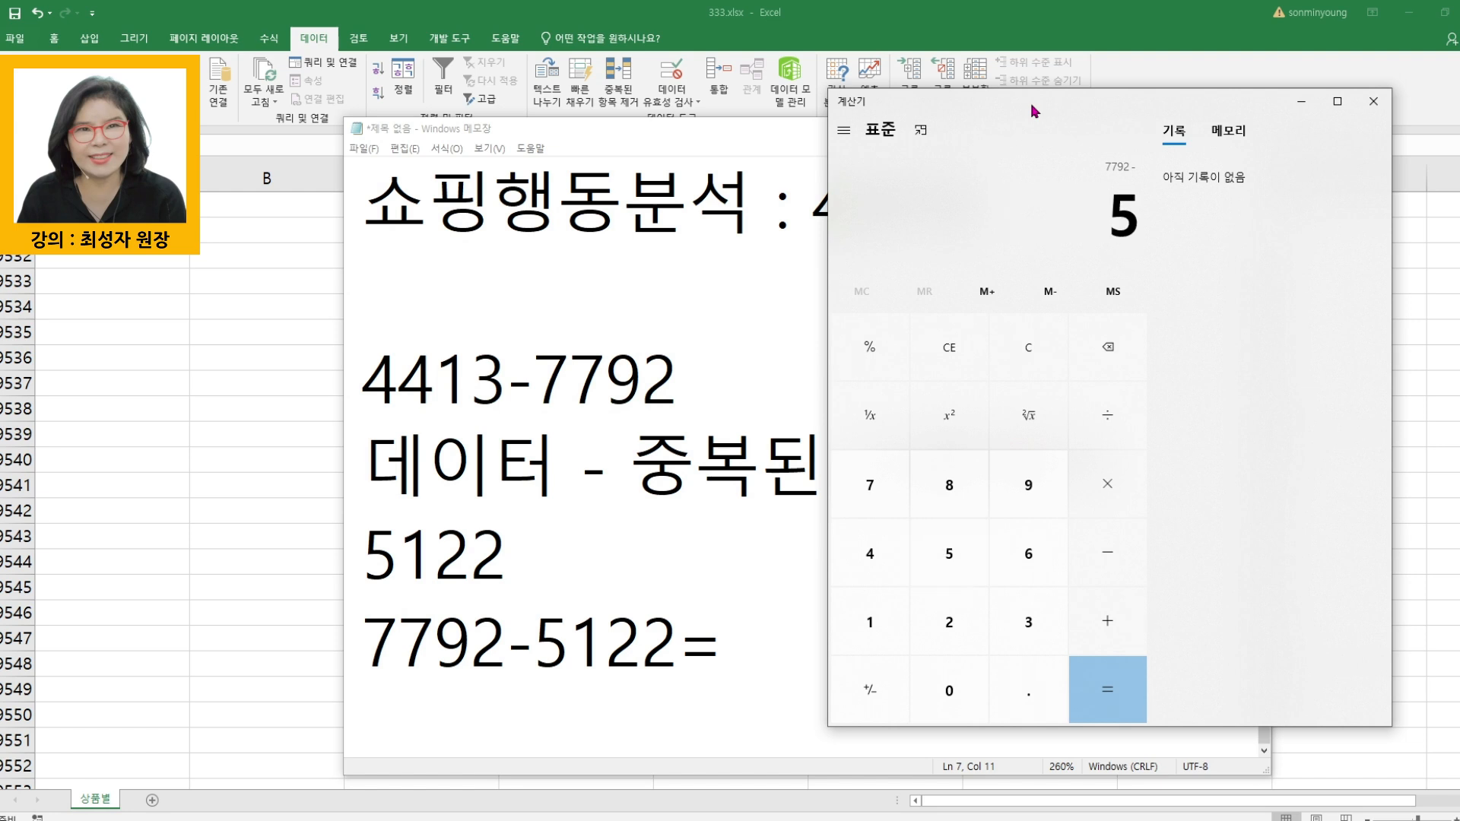
# - Compute 7792-5122 in the Windows Calculator and enter 2670 after the equals sign in the note
pyautogui.press('Return')
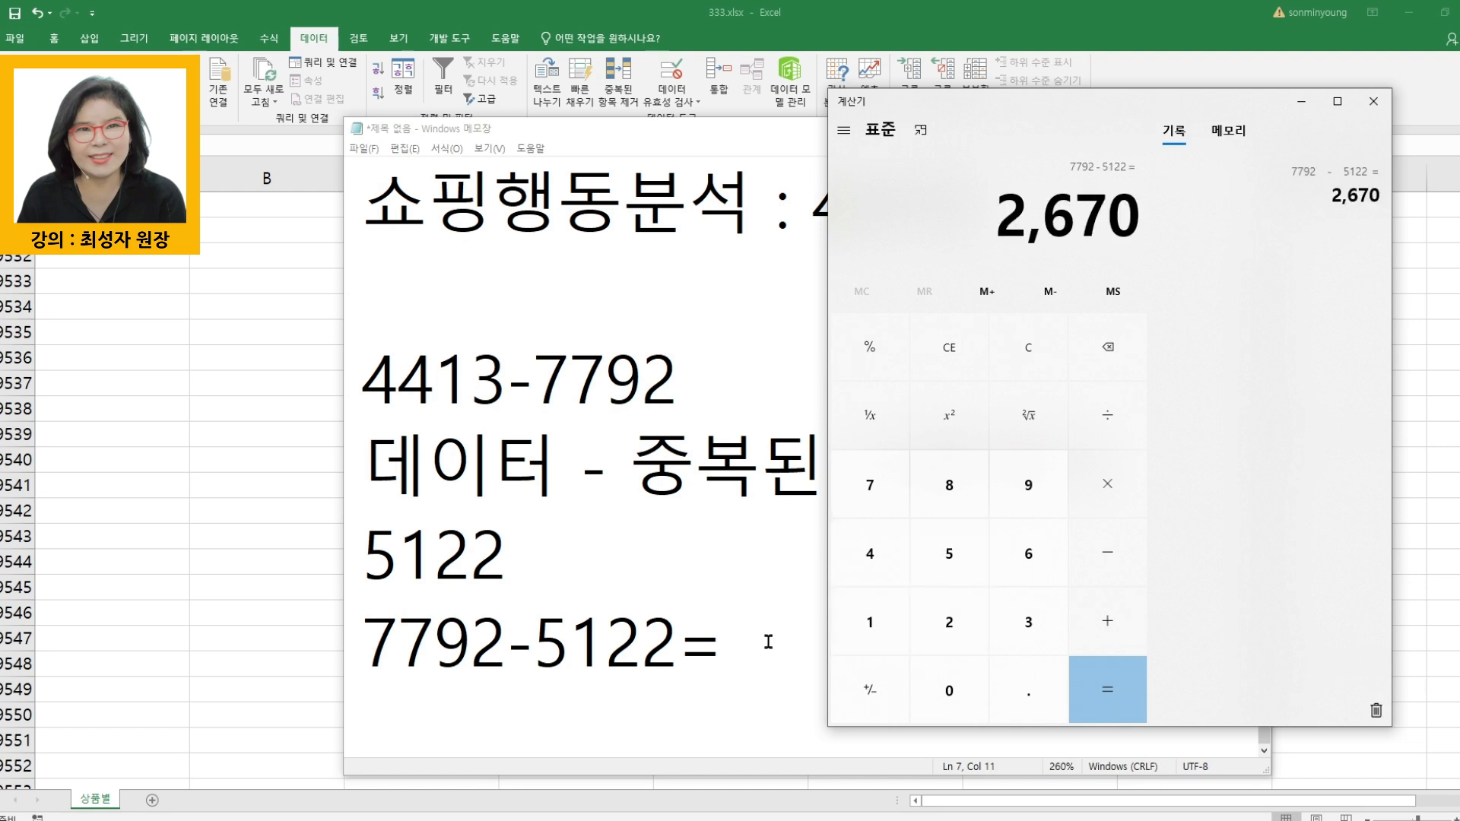
pyautogui.click(768, 642)
pyautogui.write('2670')
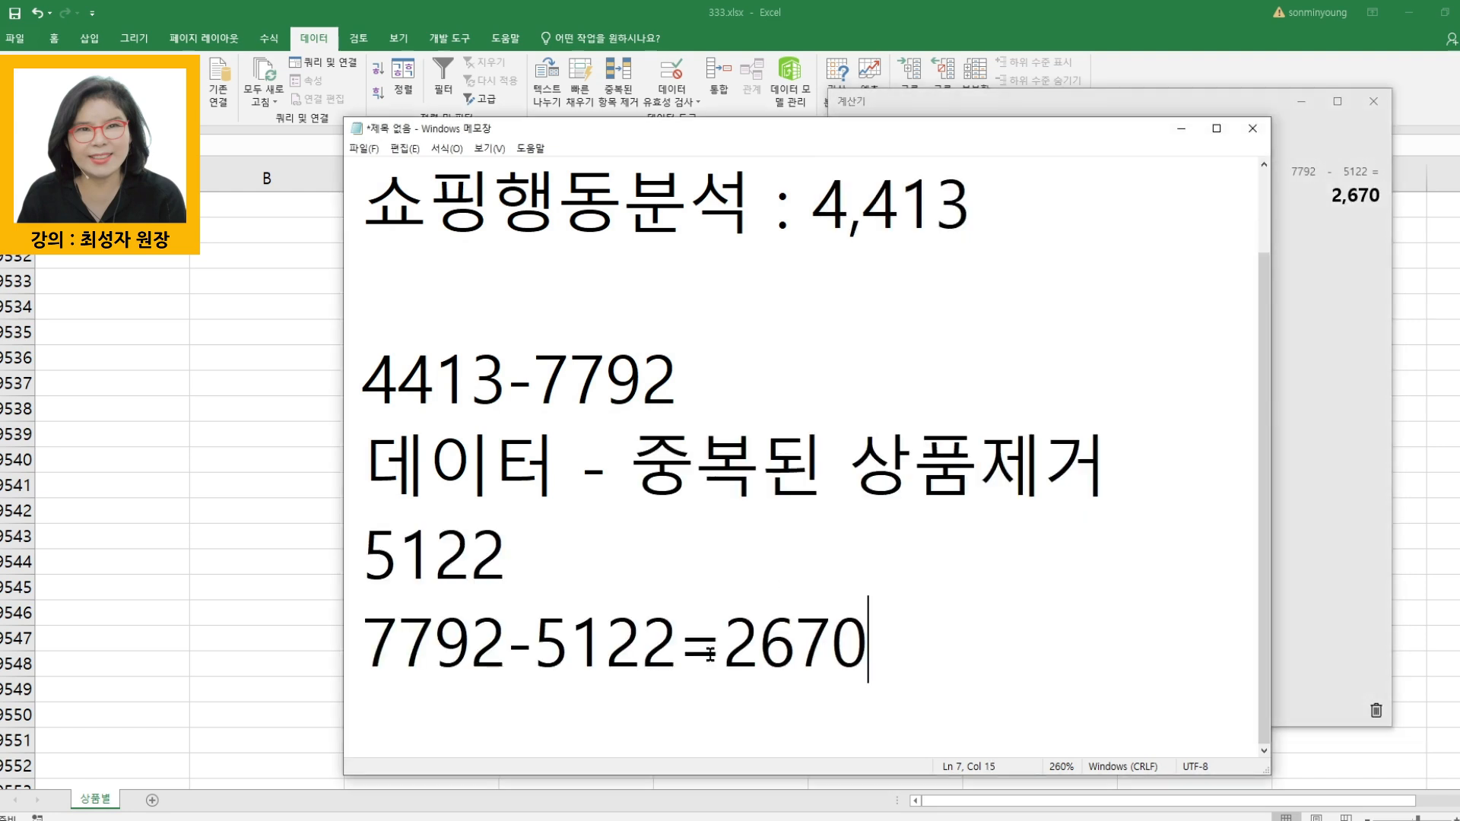
# - Highlight the 2670 result in the note
pyautogui.moveTo(727, 641); pyautogui.dragTo(897, 645)
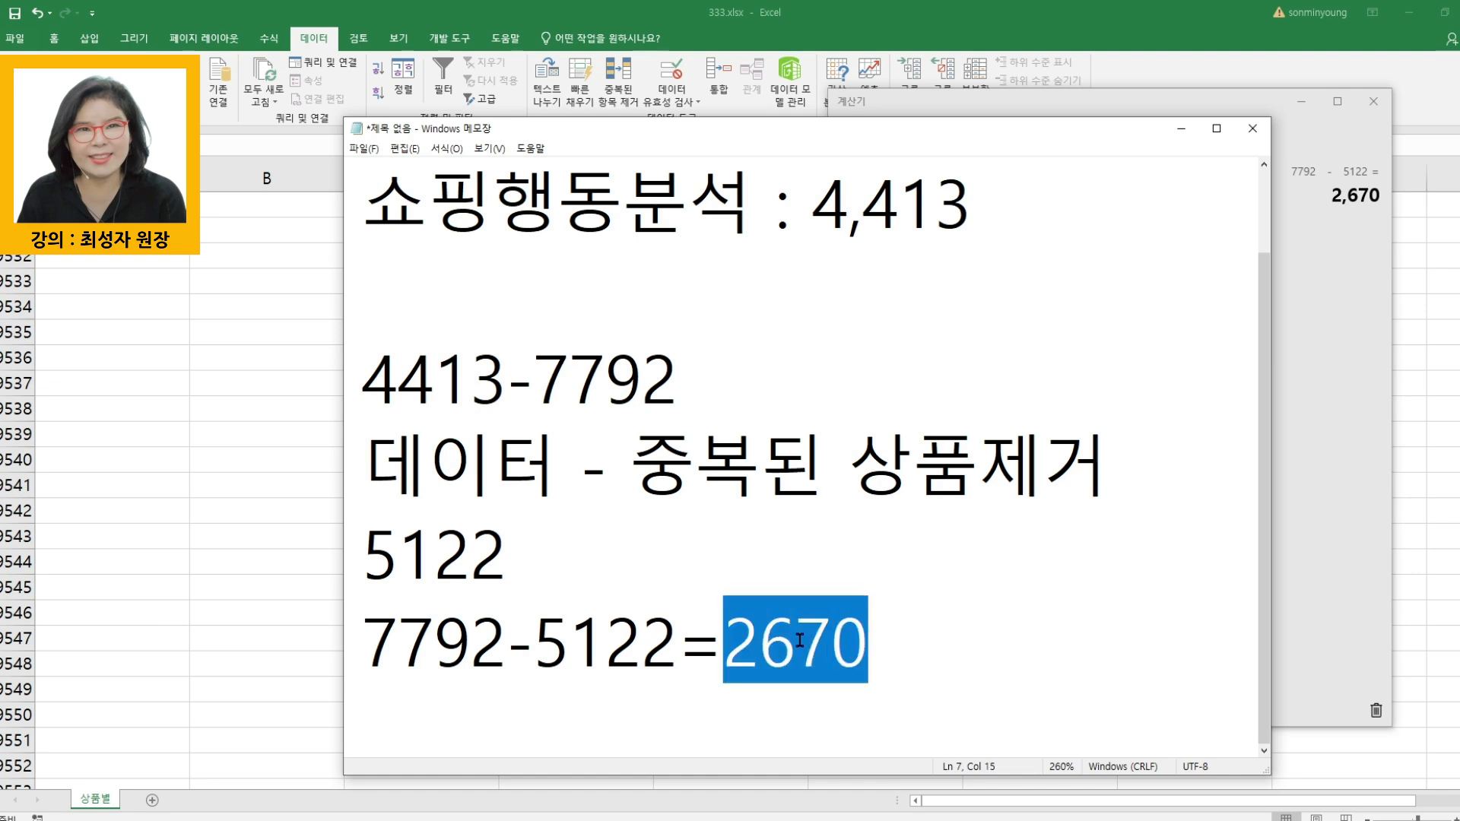
pyautogui.click(943, 655)
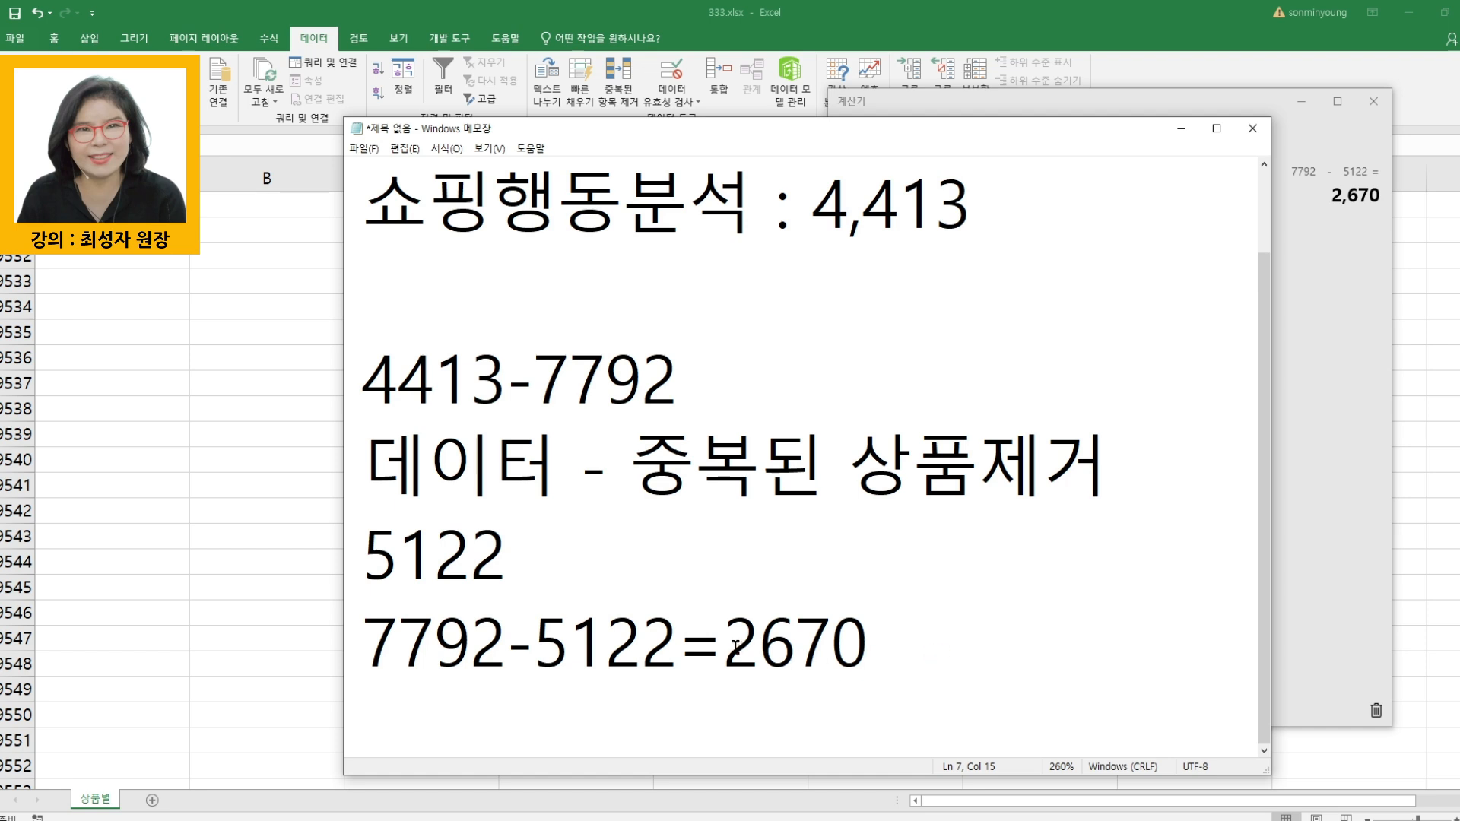
pyautogui.moveTo(723, 642); pyautogui.dragTo(925, 646)
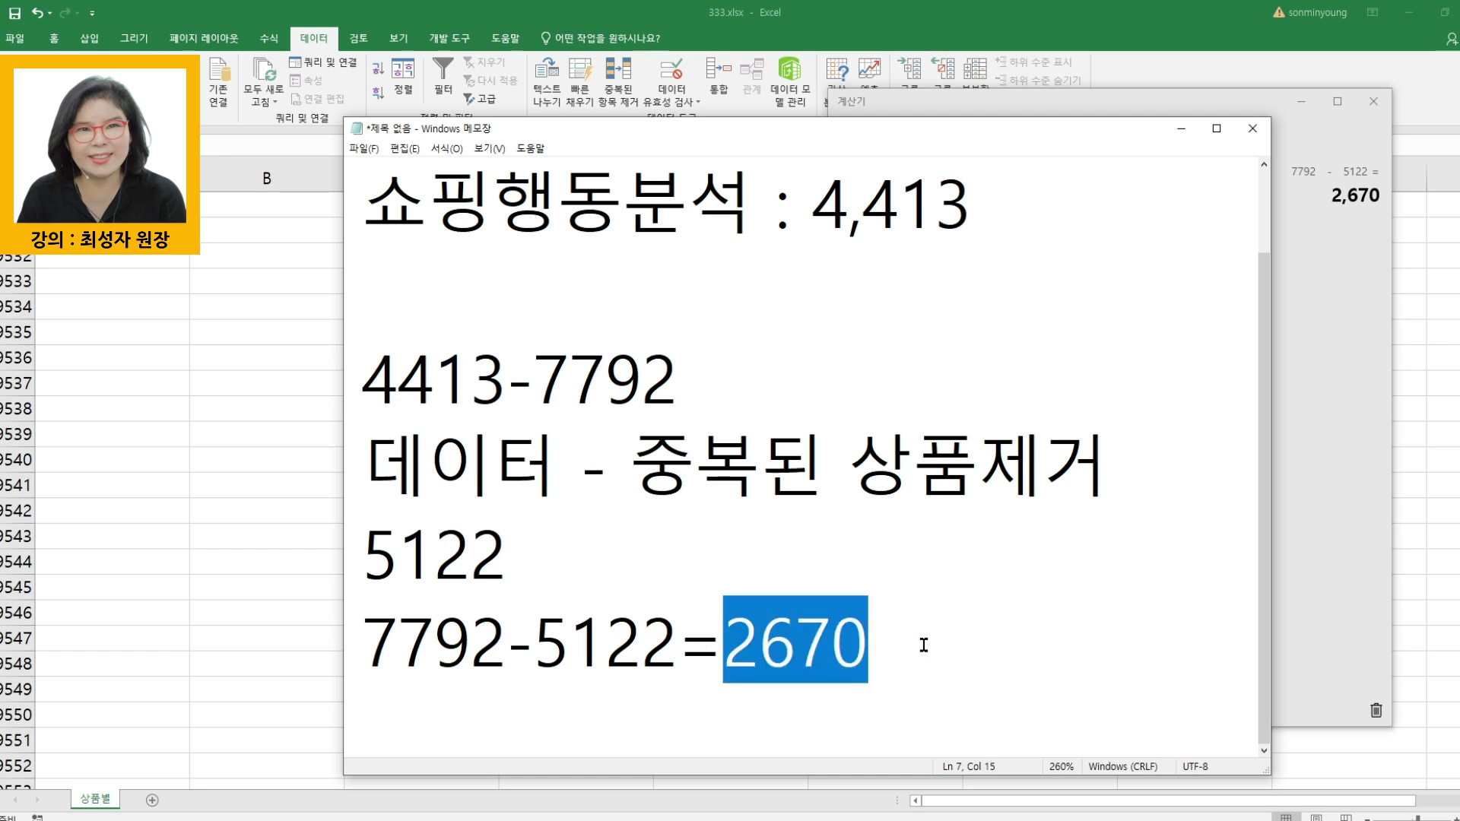
# - Return to the 333.xlsx workbook and jump from the last product number in column F up to the 상품ID header
pyautogui.click(256, 466)
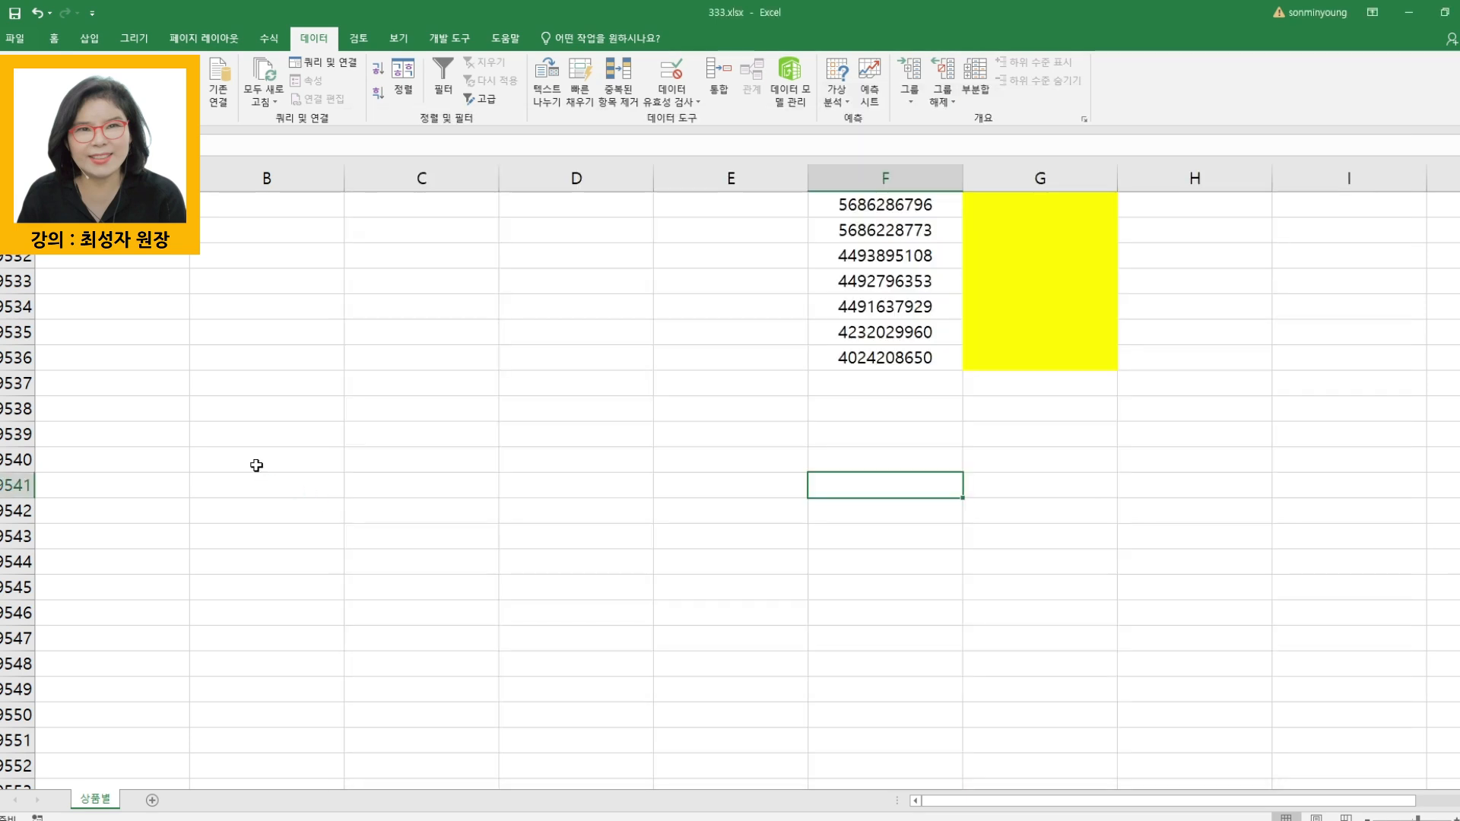
pyautogui.click(863, 364)
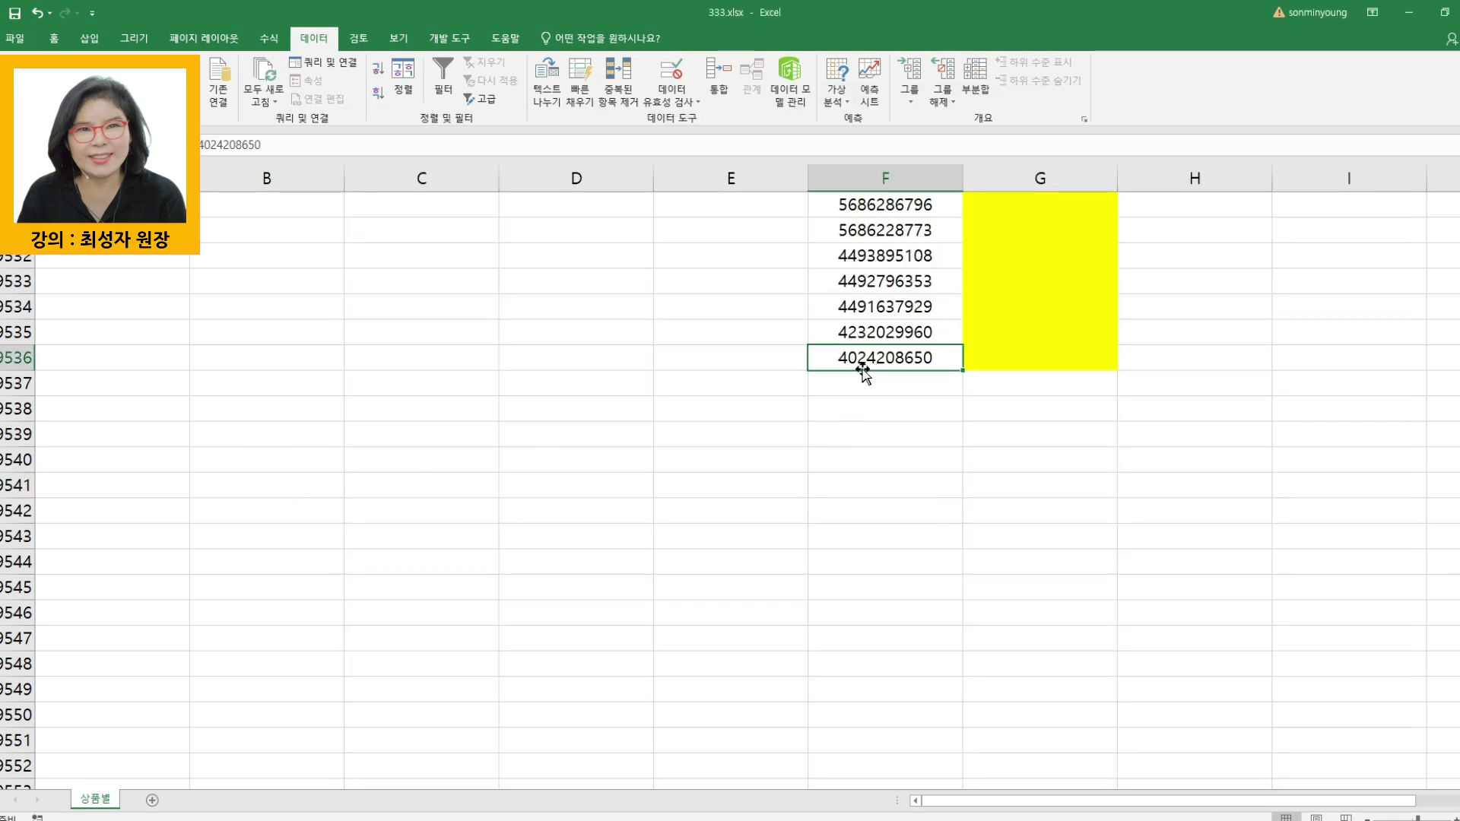
pyautogui.hotkey('ctrl', 'Up')
pyautogui.hotkey('ctrl', 'Up')
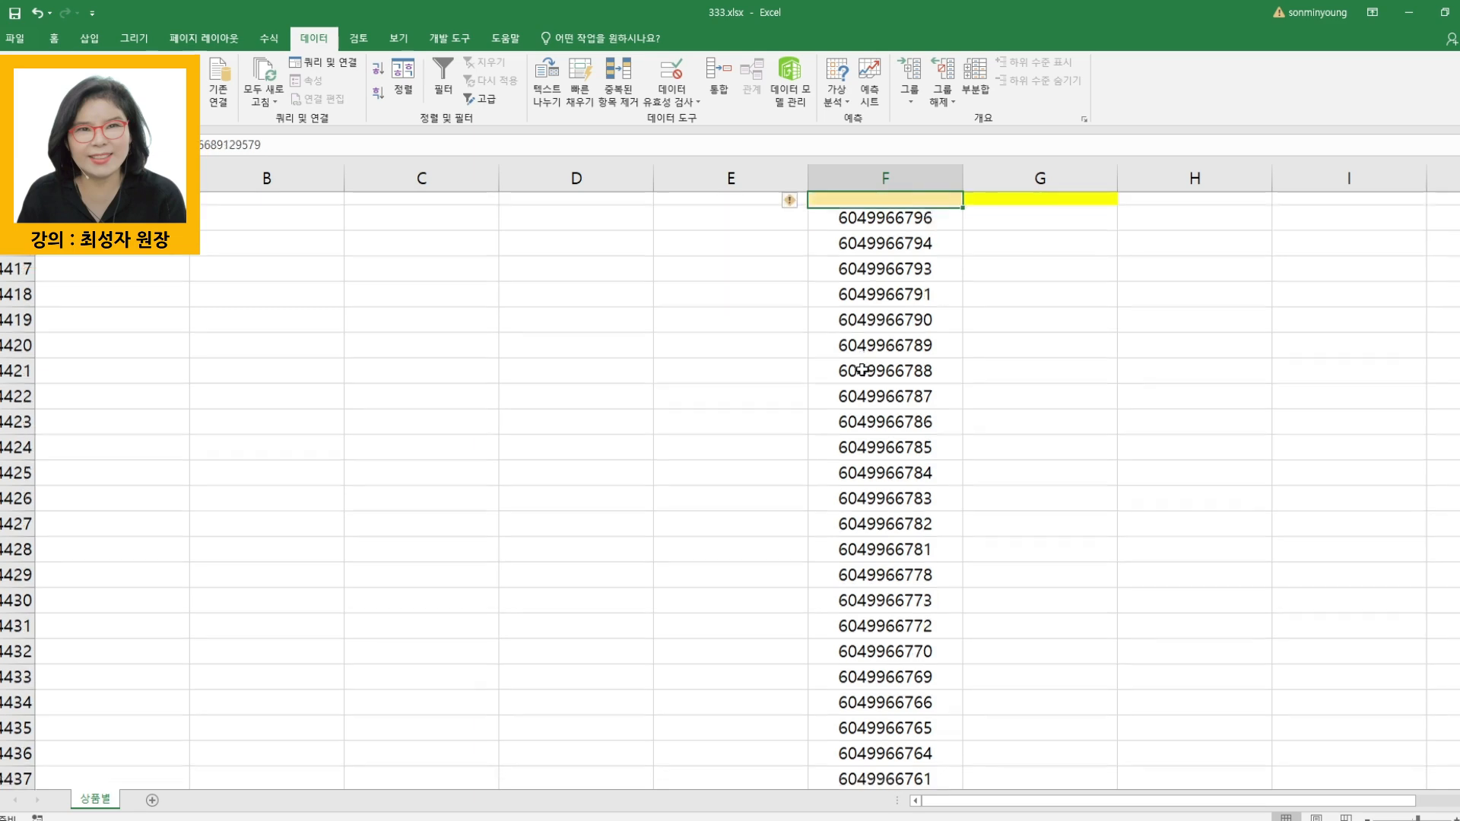
pyautogui.hotkey('ctrl', 'Up')
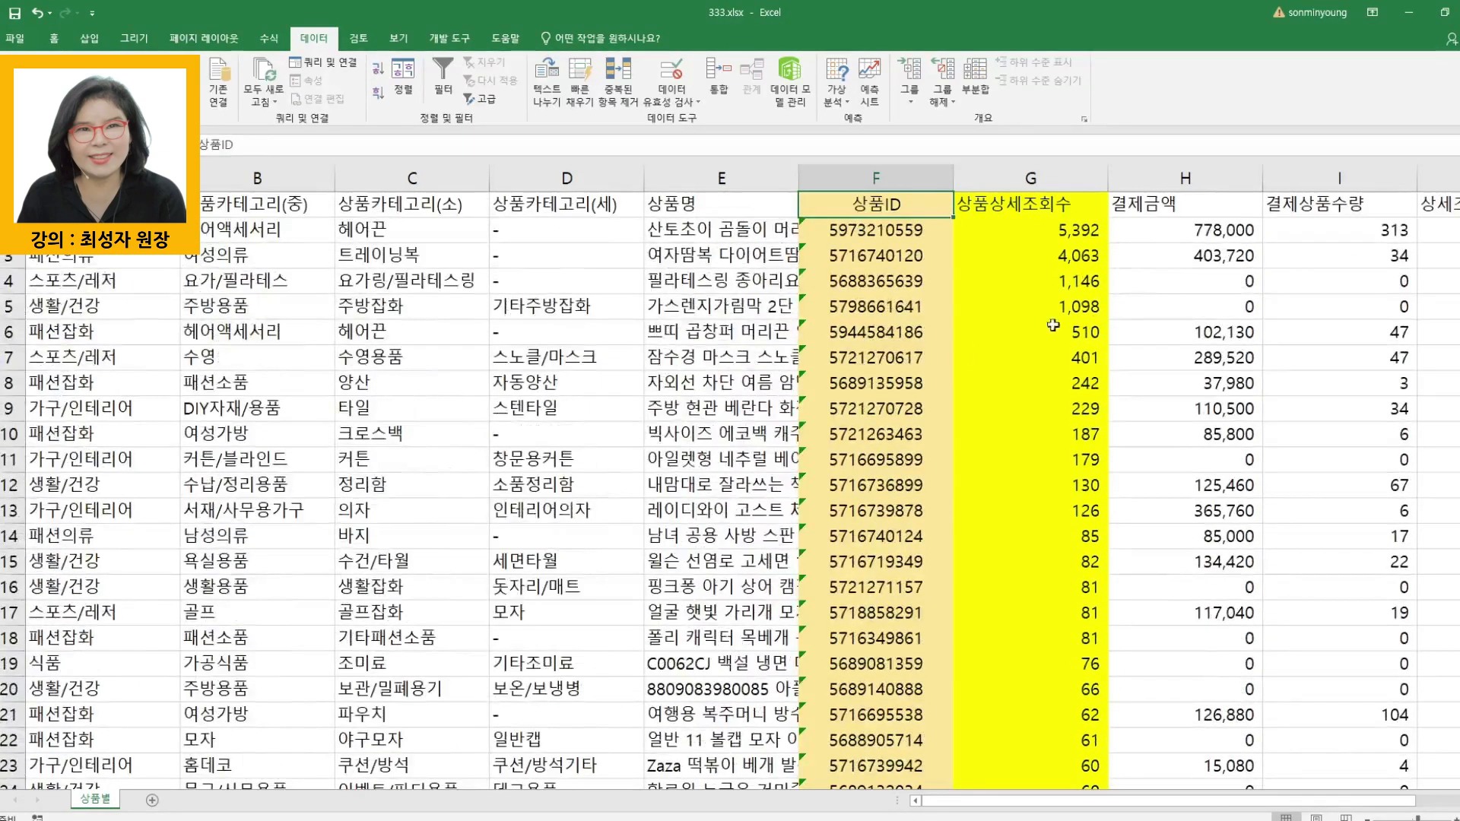
pyautogui.click(1201, 228)
pyautogui.click(863, 231)
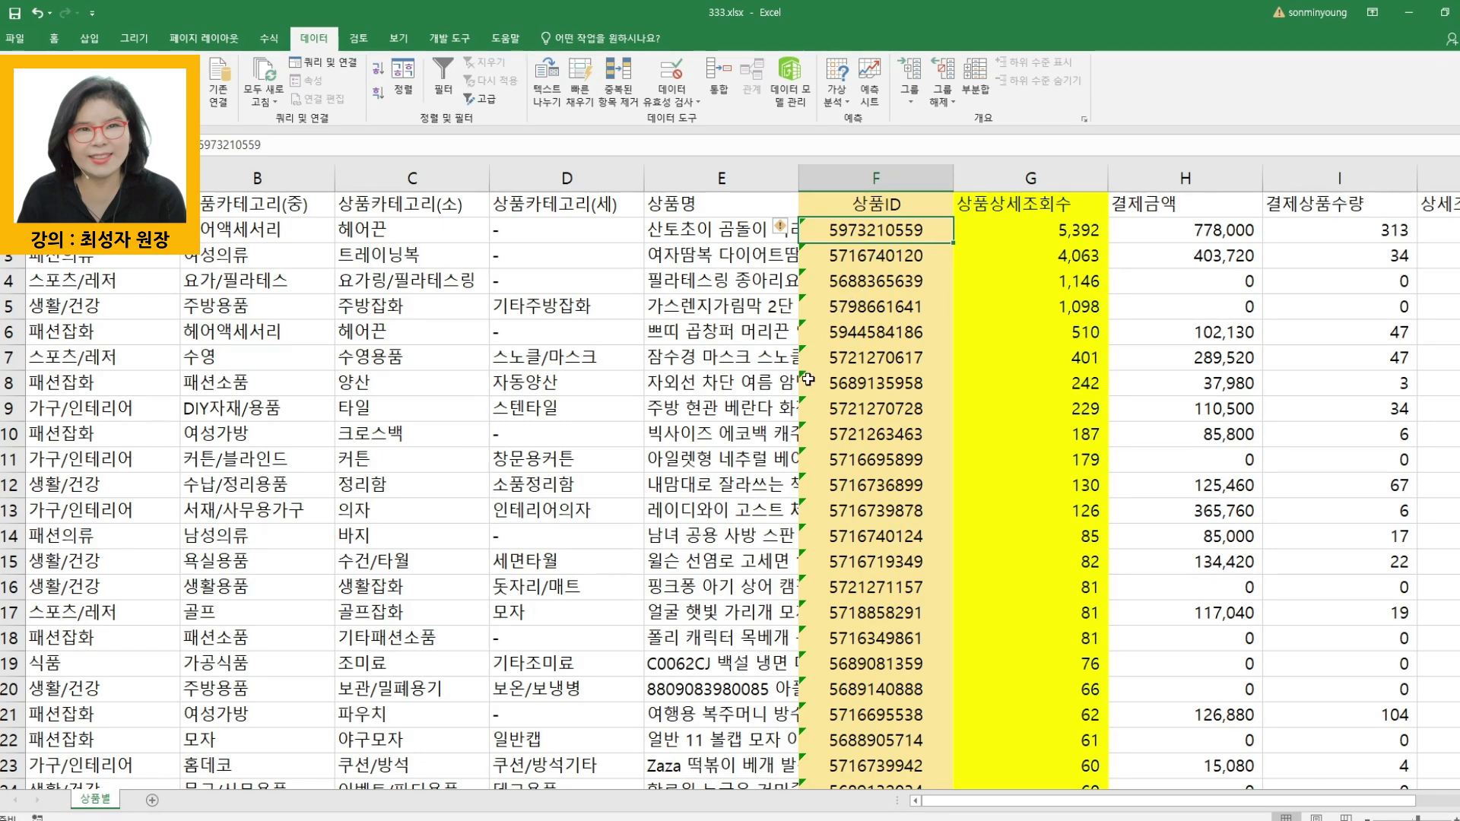
pyautogui.hotkey('ctrl', 'c')
pyautogui.click(571, 361)
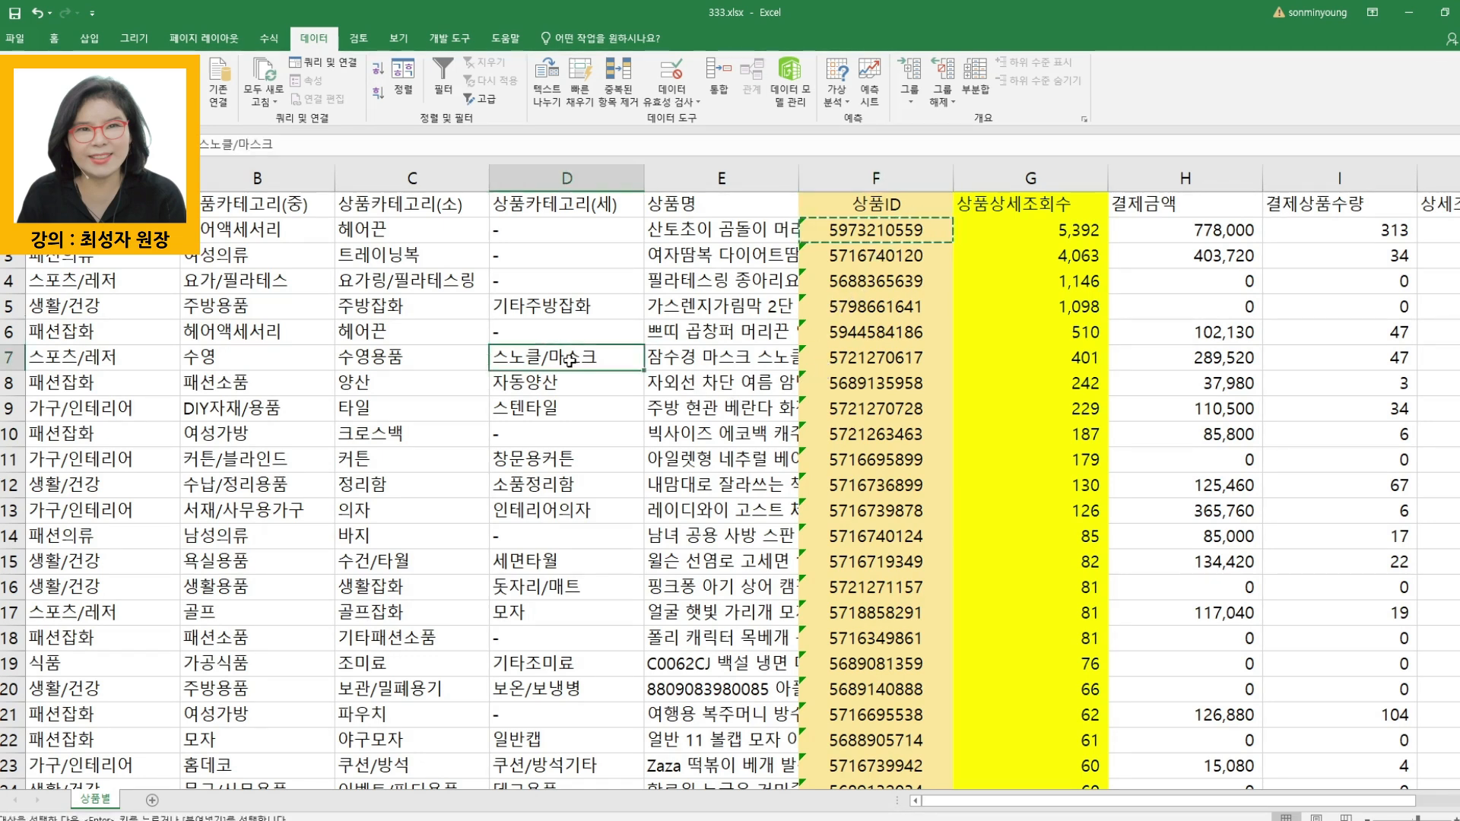
pyautogui.hotkey('ctrl', 'f')
pyautogui.moveTo(575, 432); pyautogui.dragTo(601, 362)
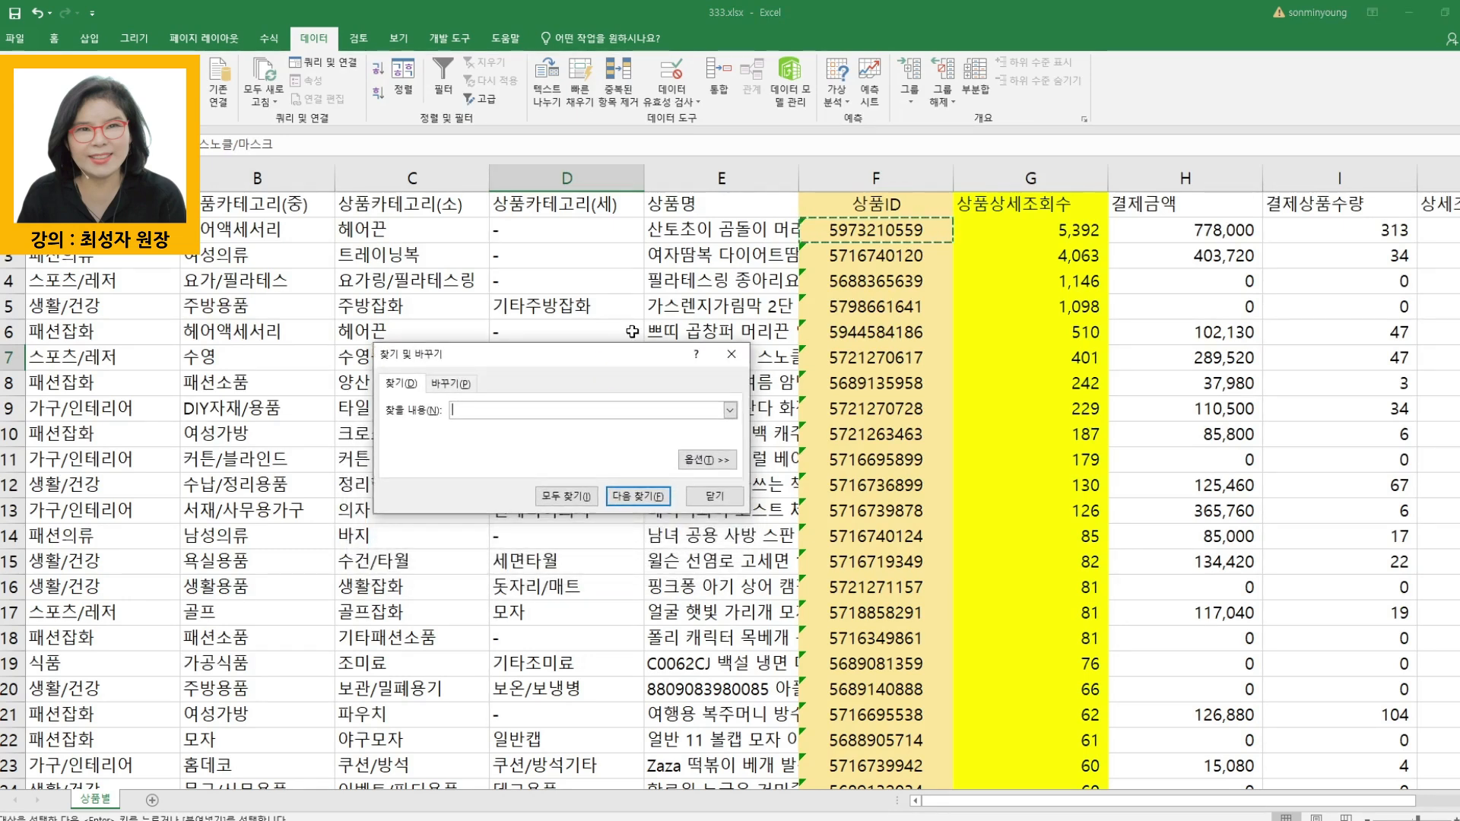
pyautogui.hotkey('ctrl', 'v')
pyautogui.click(638, 498)
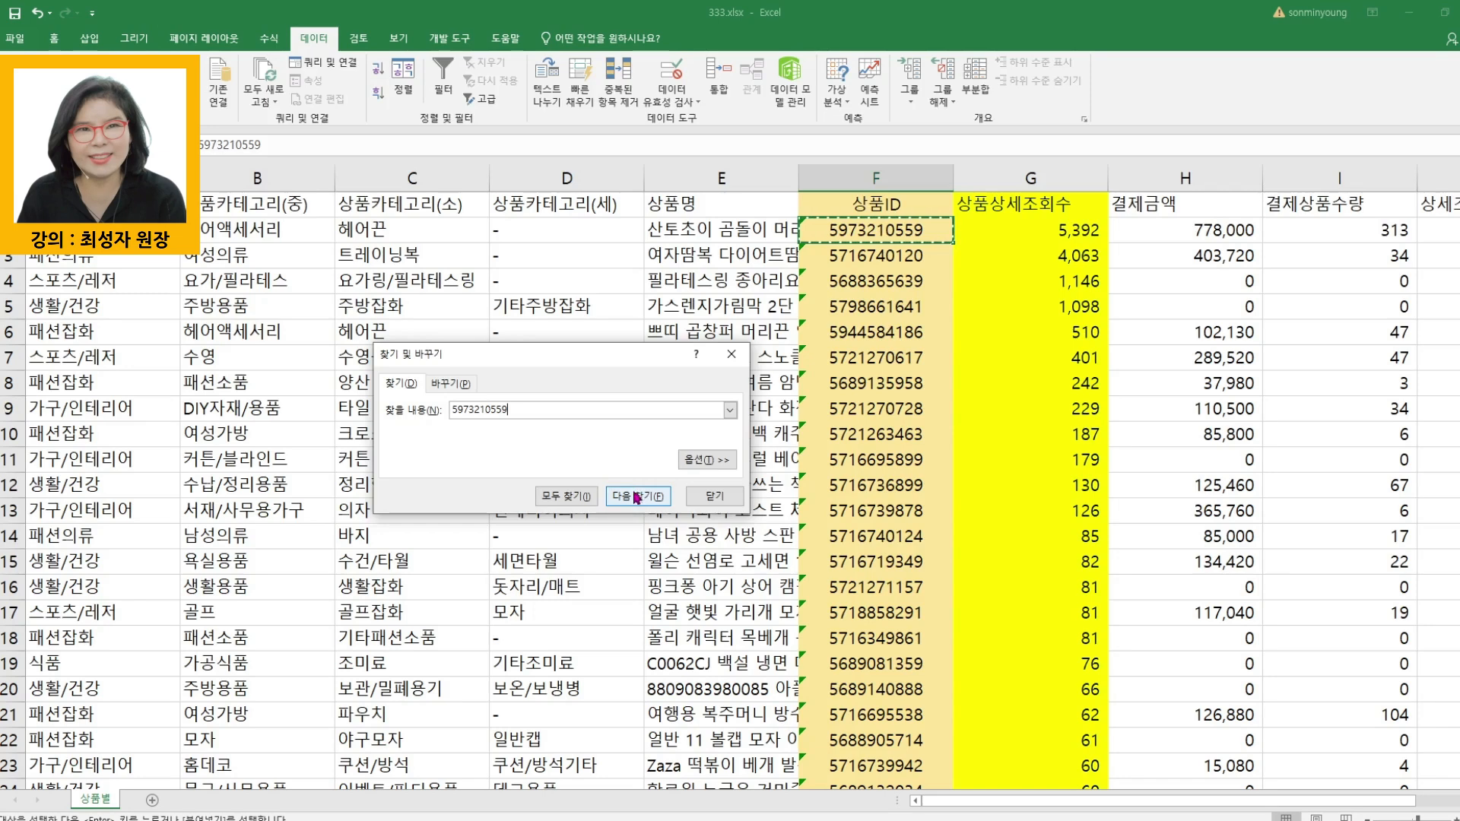
pyautogui.click(637, 498)
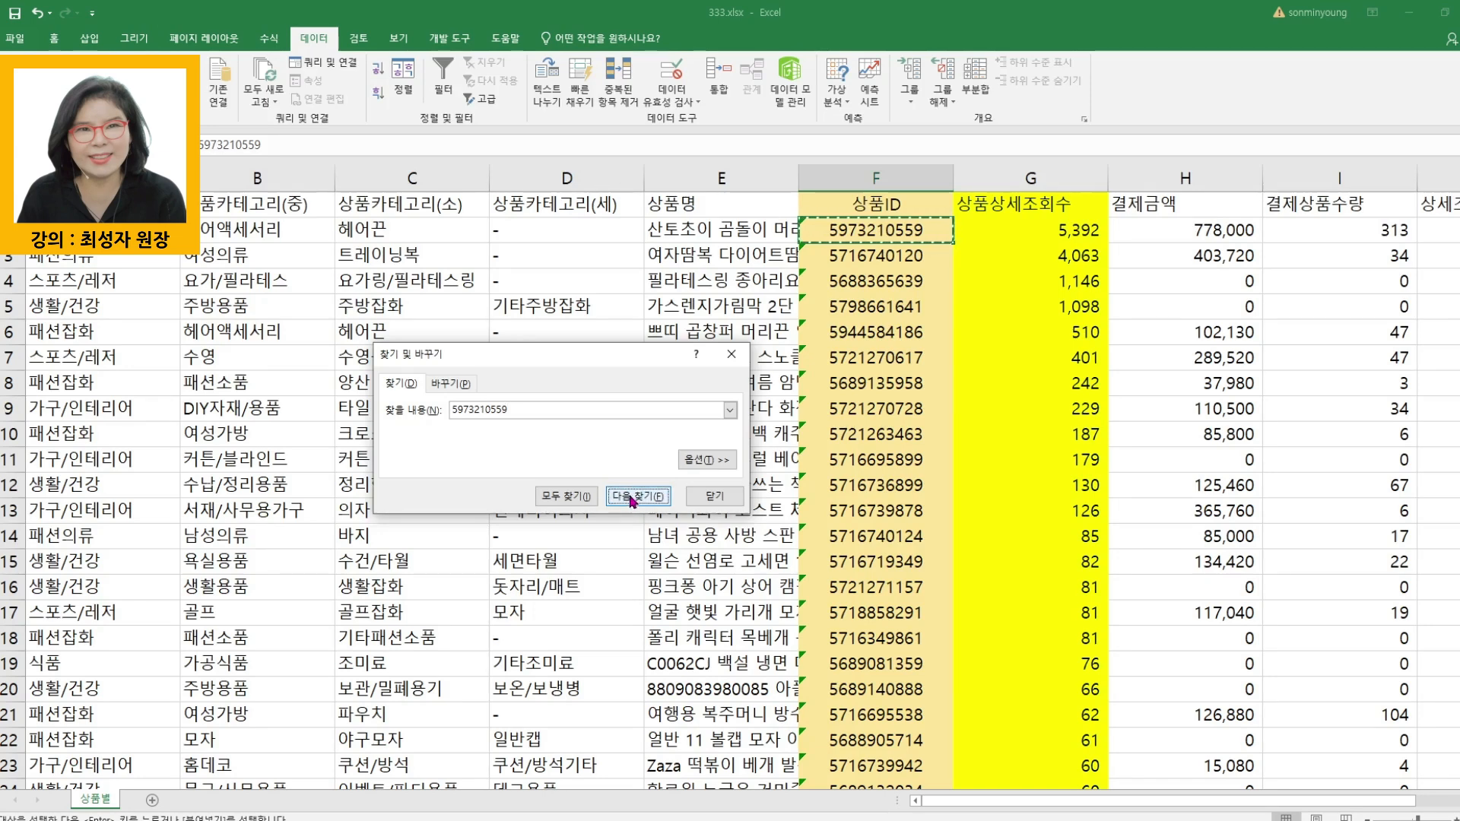
pyautogui.click(866, 258)
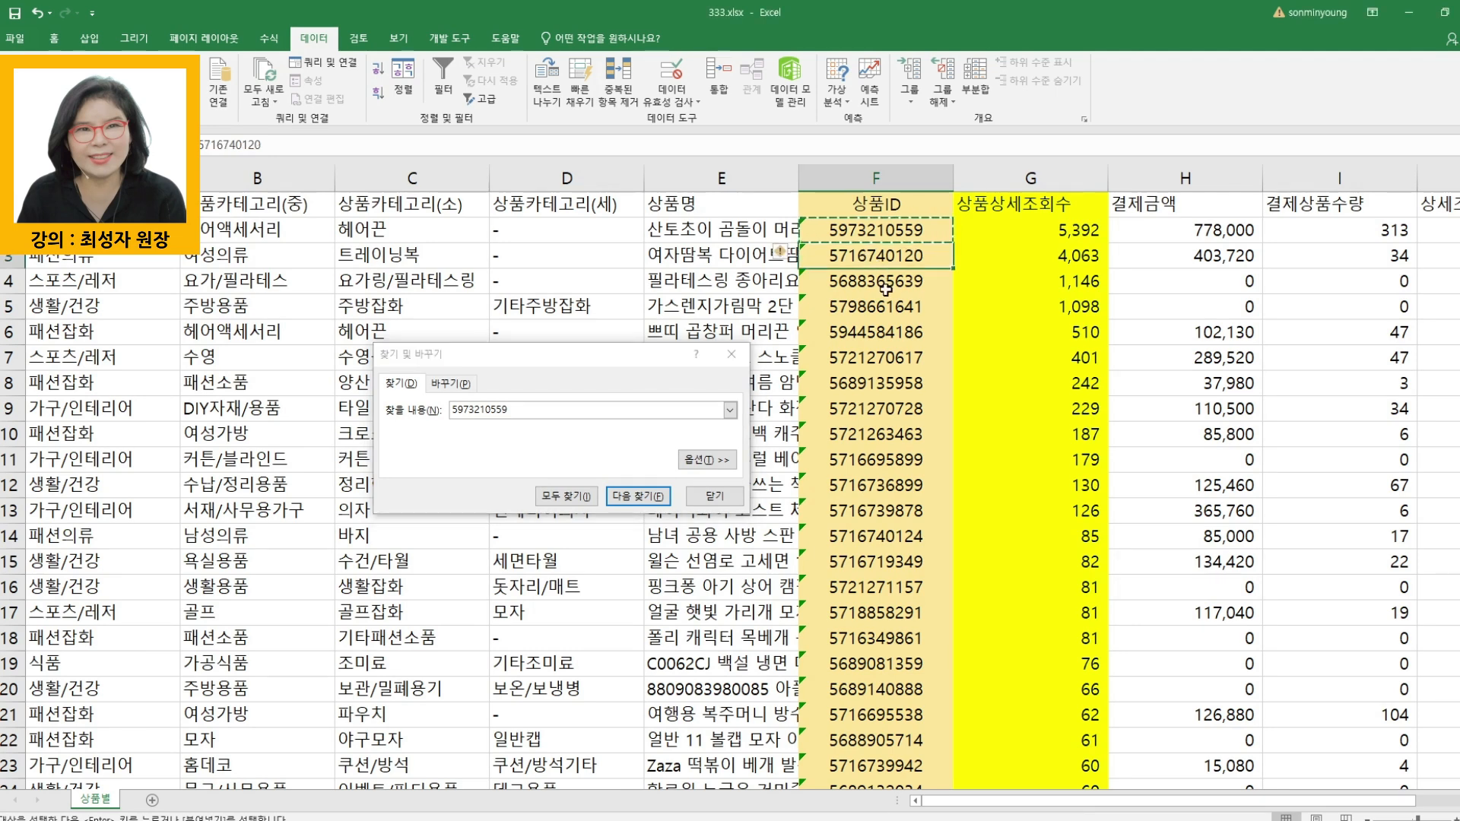
pyautogui.hotkey('ctrl', 'c')
pyautogui.doubleClick(536, 409)
pyautogui.hotkey('ctrl', 'v')
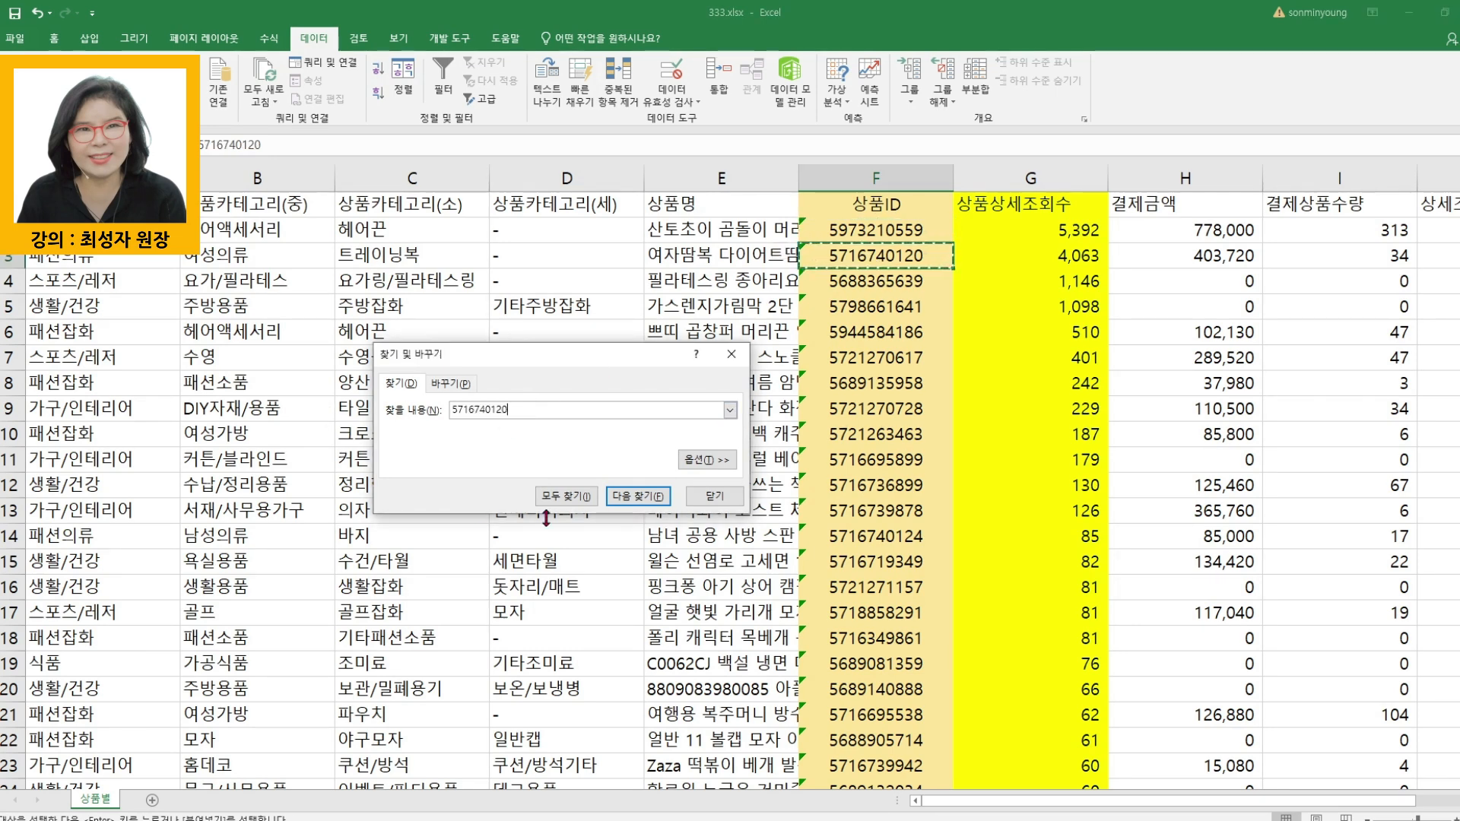
pyautogui.click(633, 498)
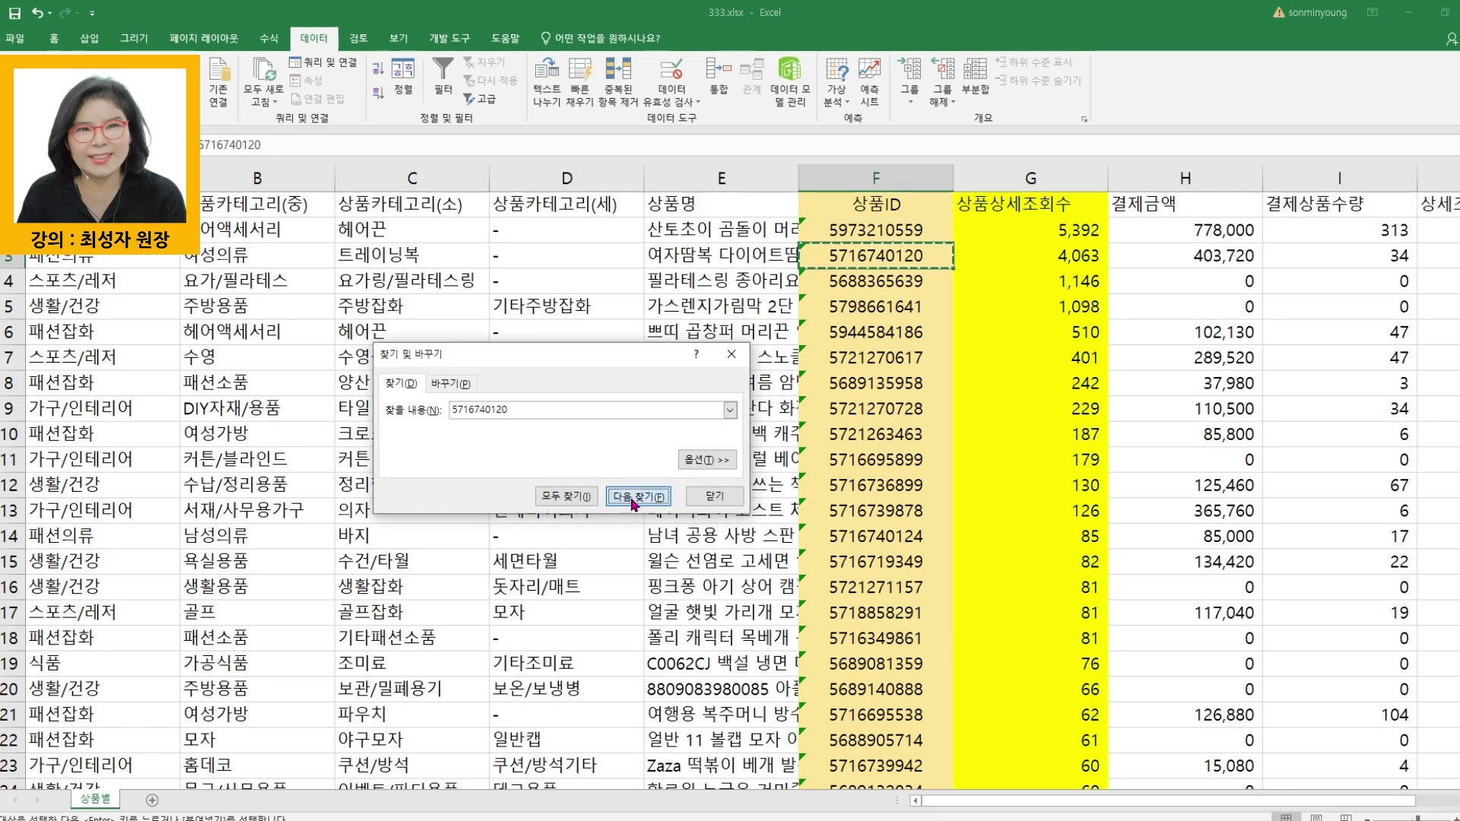
pyautogui.click(561, 498)
pyautogui.moveTo(549, 594); pyautogui.dragTo(538, 735)
pyautogui.click(875, 230)
pyautogui.hotkey('ctrl', 'c')
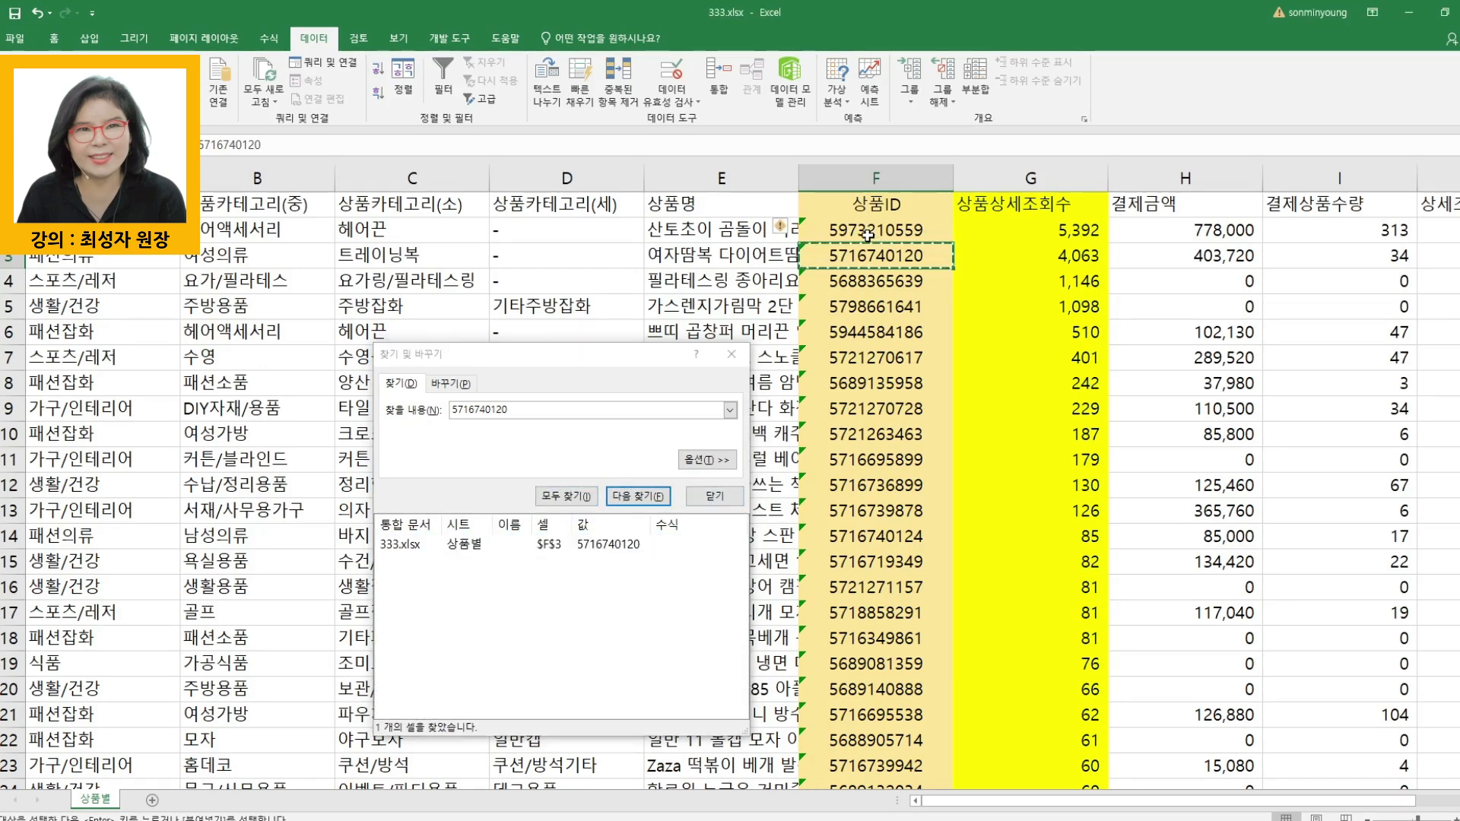
pyautogui.doubleClick(561, 411)
pyautogui.hotkey('ctrl', 'v')
pyautogui.click(567, 497)
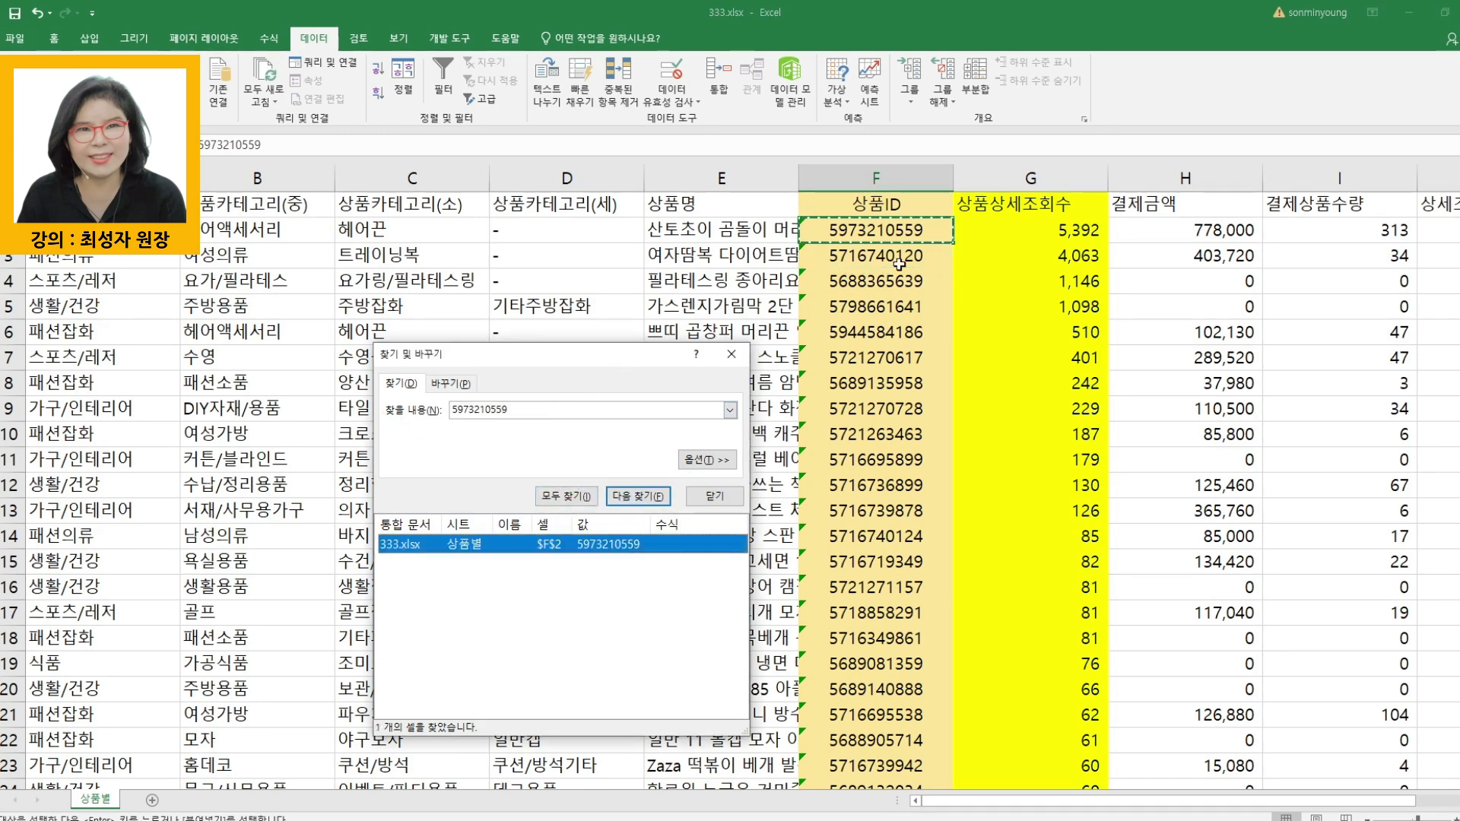
pyautogui.click(943, 287)
pyautogui.hotkey('ctrl', 'c')
pyautogui.click(561, 408)
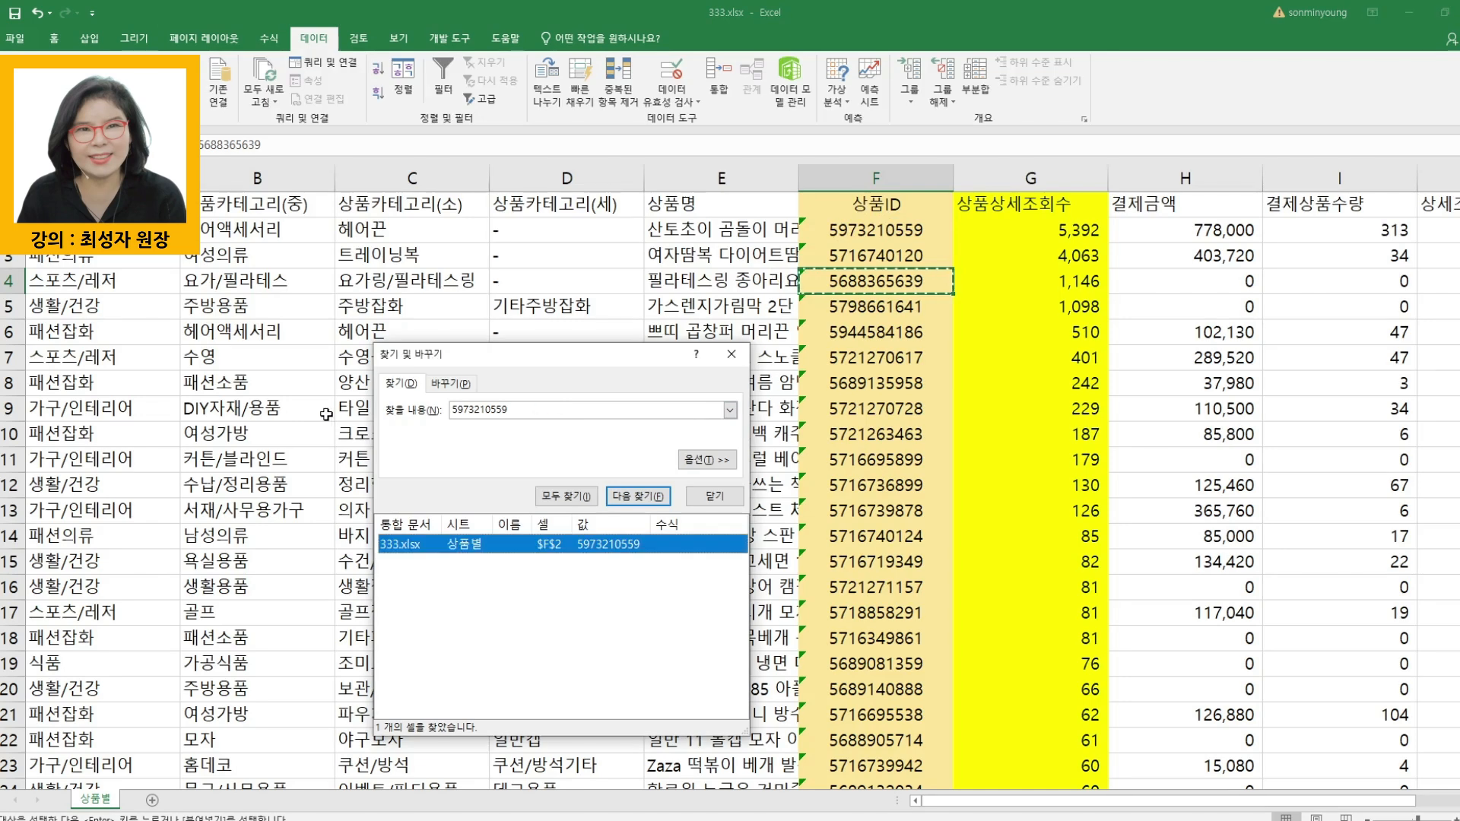
pyautogui.moveTo(528, 413); pyautogui.dragTo(295, 412)
pyautogui.hotkey('ctrl', 'v')
pyautogui.click(567, 496)
pyautogui.click(871, 311)
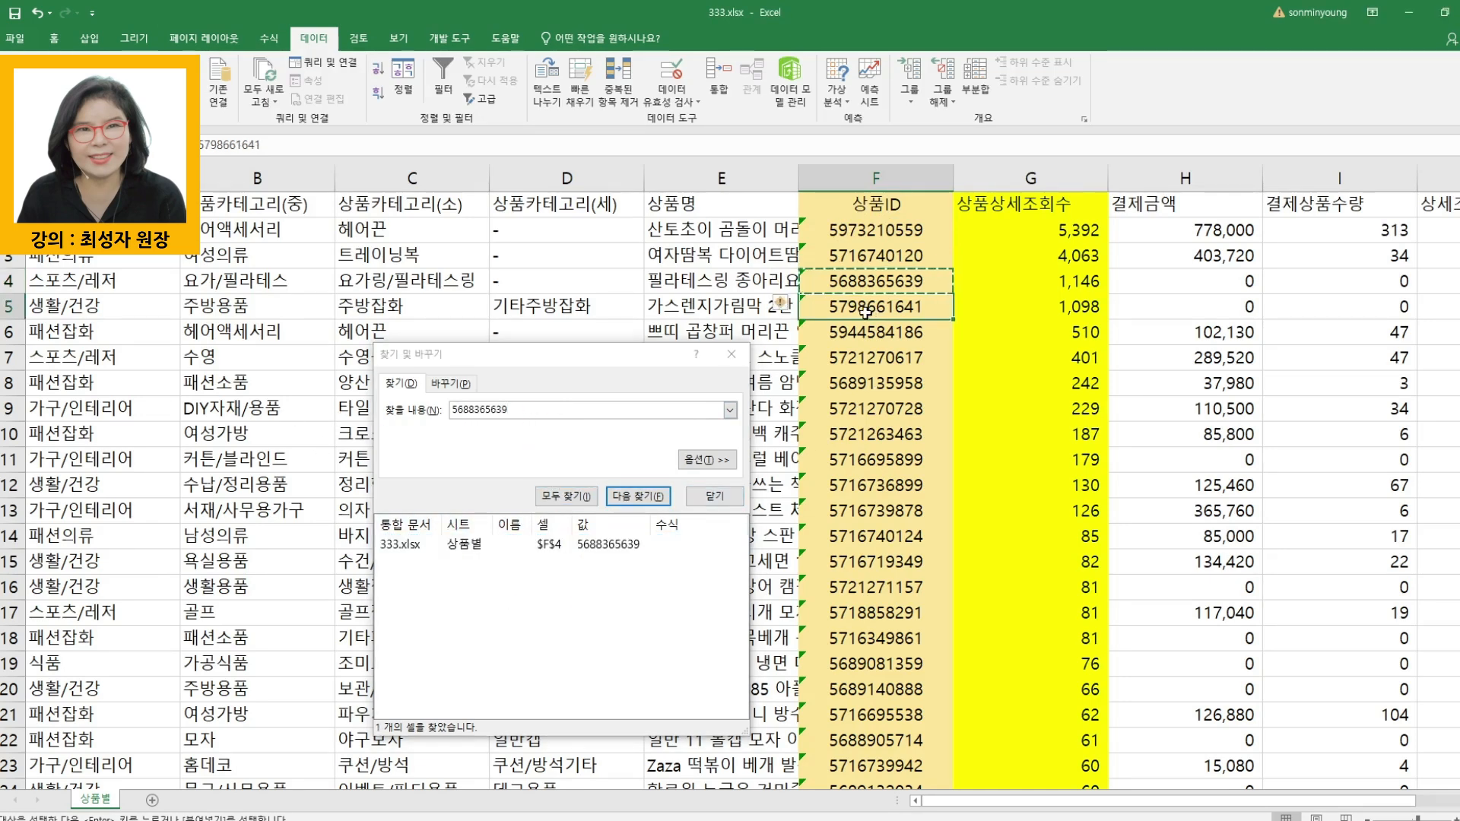
pyautogui.hotkey('ctrl', 'c')
pyautogui.click(520, 433)
pyautogui.hotkey('ctrl', 'v')
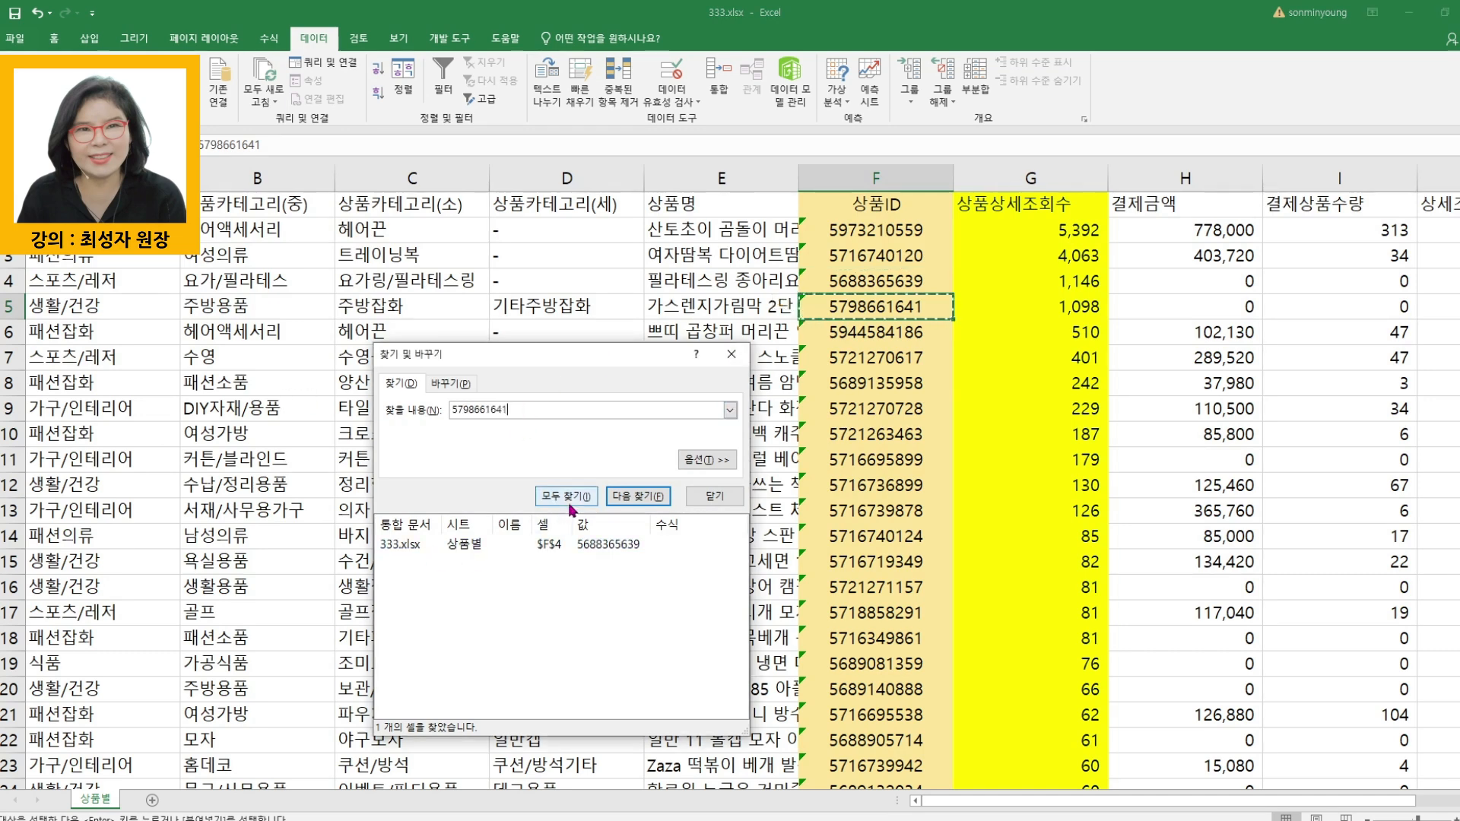
pyautogui.click(567, 497)
pyautogui.click(875, 333)
pyautogui.hotkey('ctrl', 'c')
pyautogui.click(520, 432)
pyautogui.hotkey('ctrl', 'v')
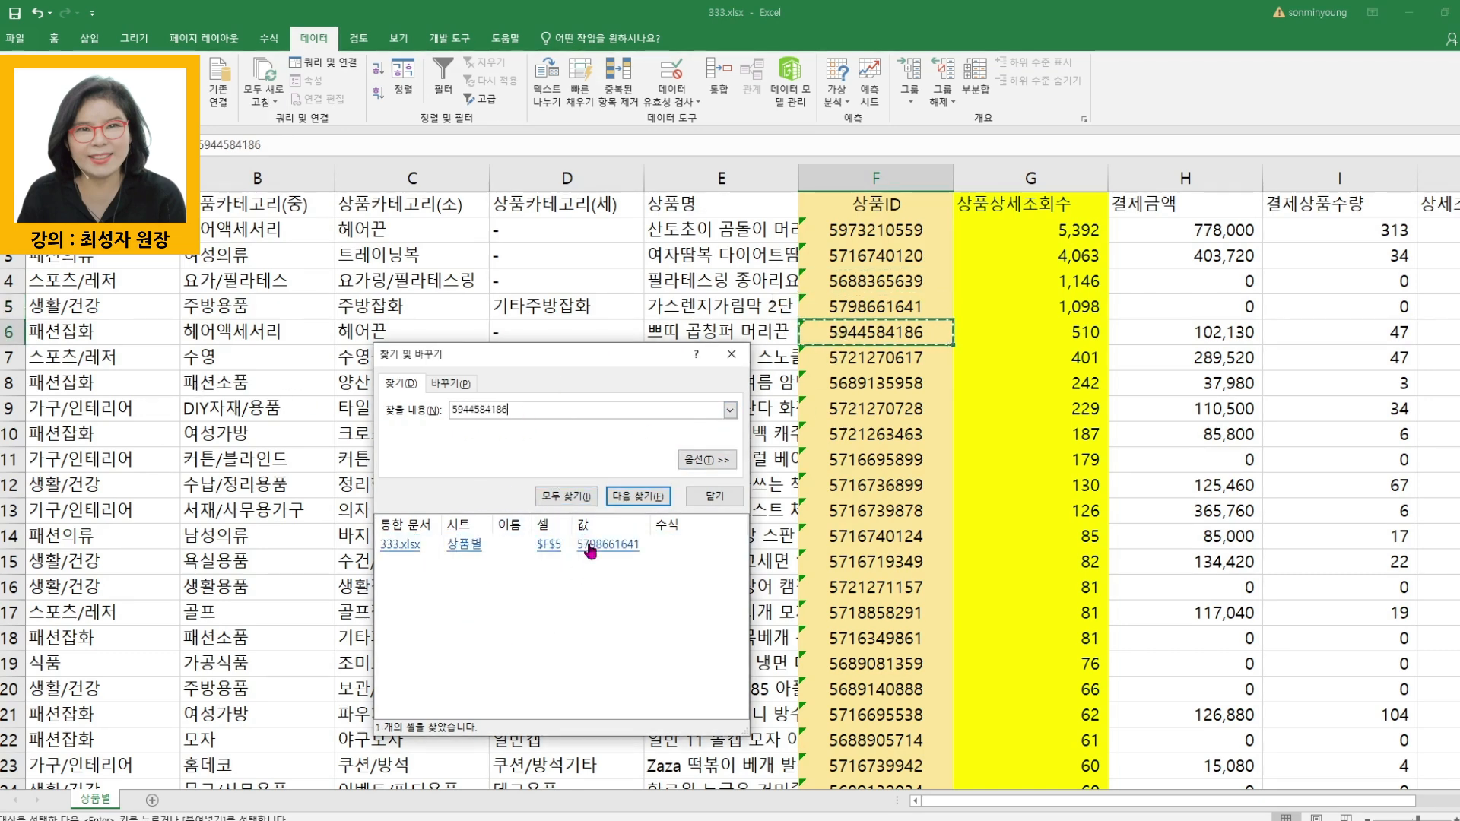
pyautogui.click(567, 497)
pyautogui.click(850, 389)
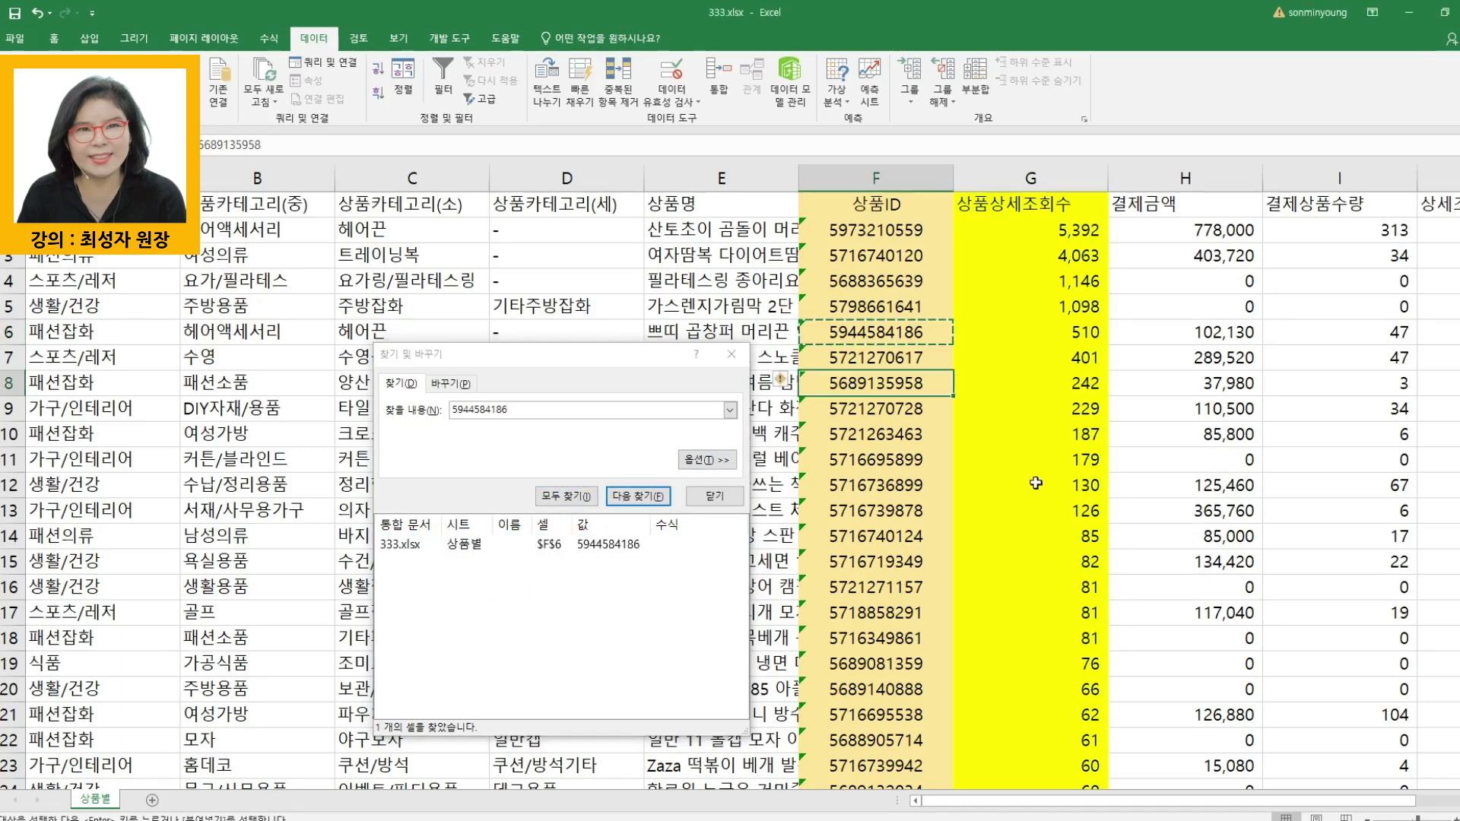
pyautogui.click(882, 517)
pyautogui.hotkey('ctrl', 'c')
pyautogui.click(536, 432)
pyautogui.hotkey('ctrl', 'v')
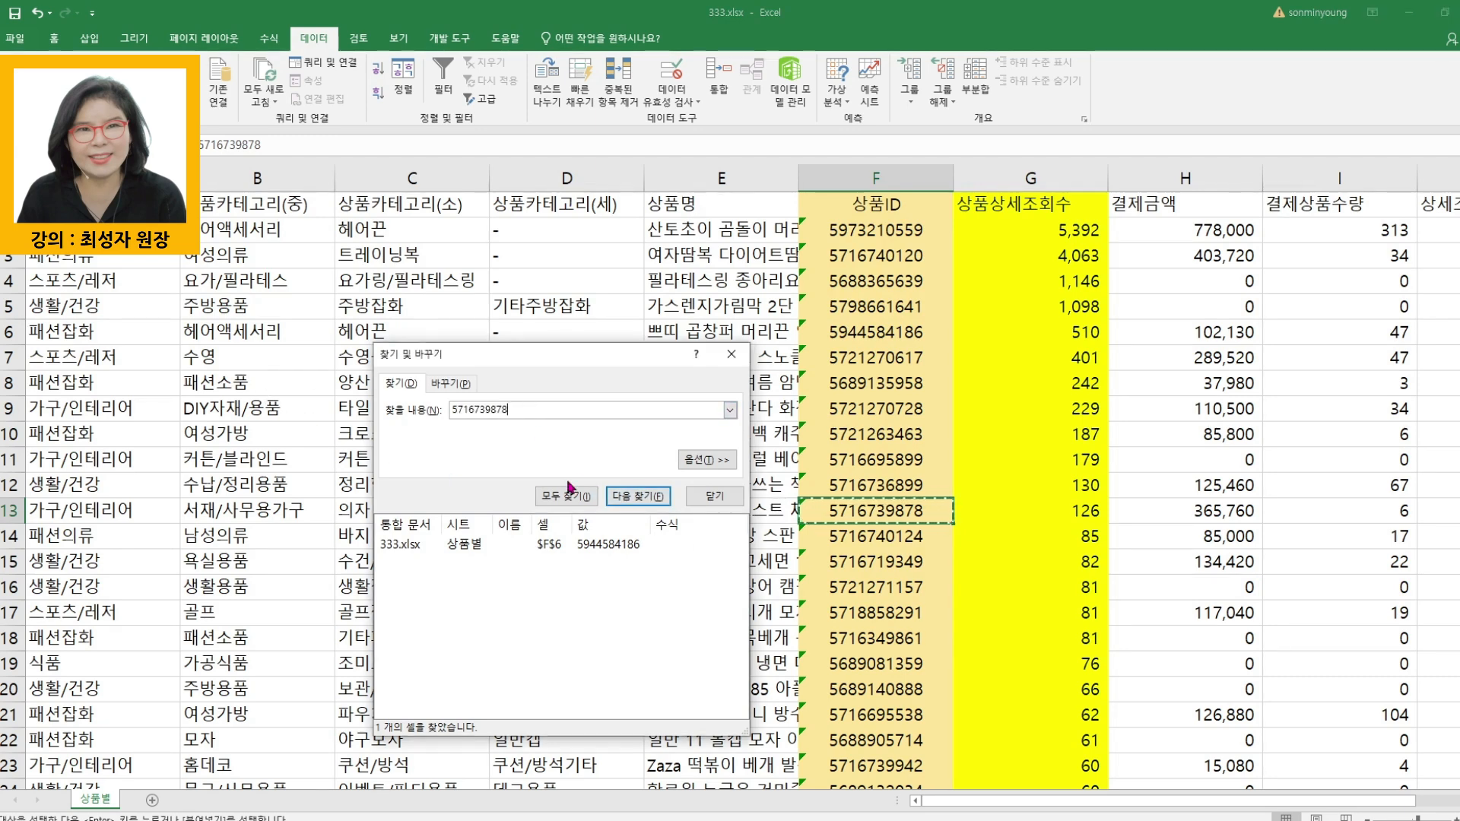
pyautogui.click(566, 495)
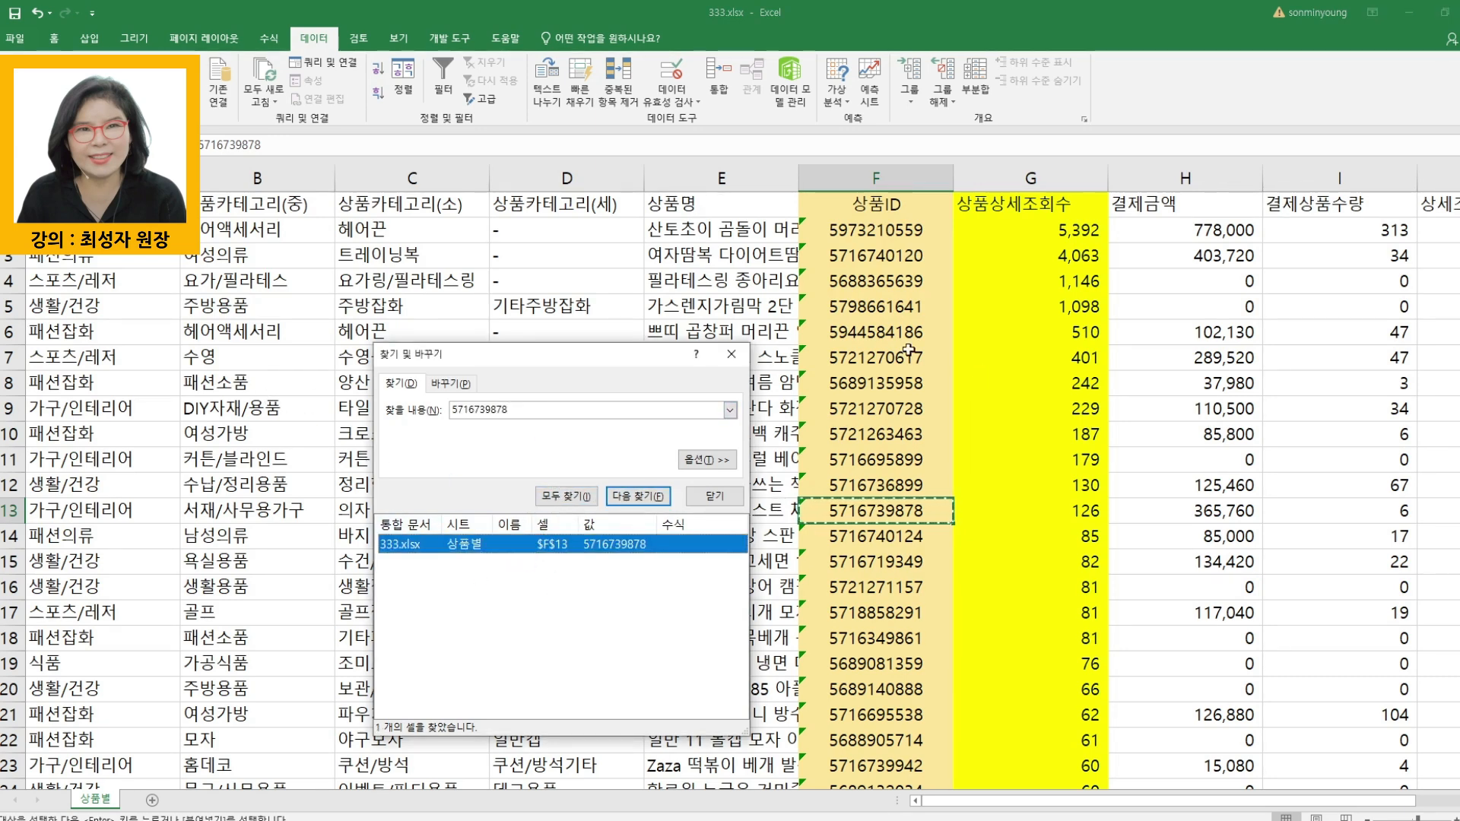
pyautogui.click(715, 496)
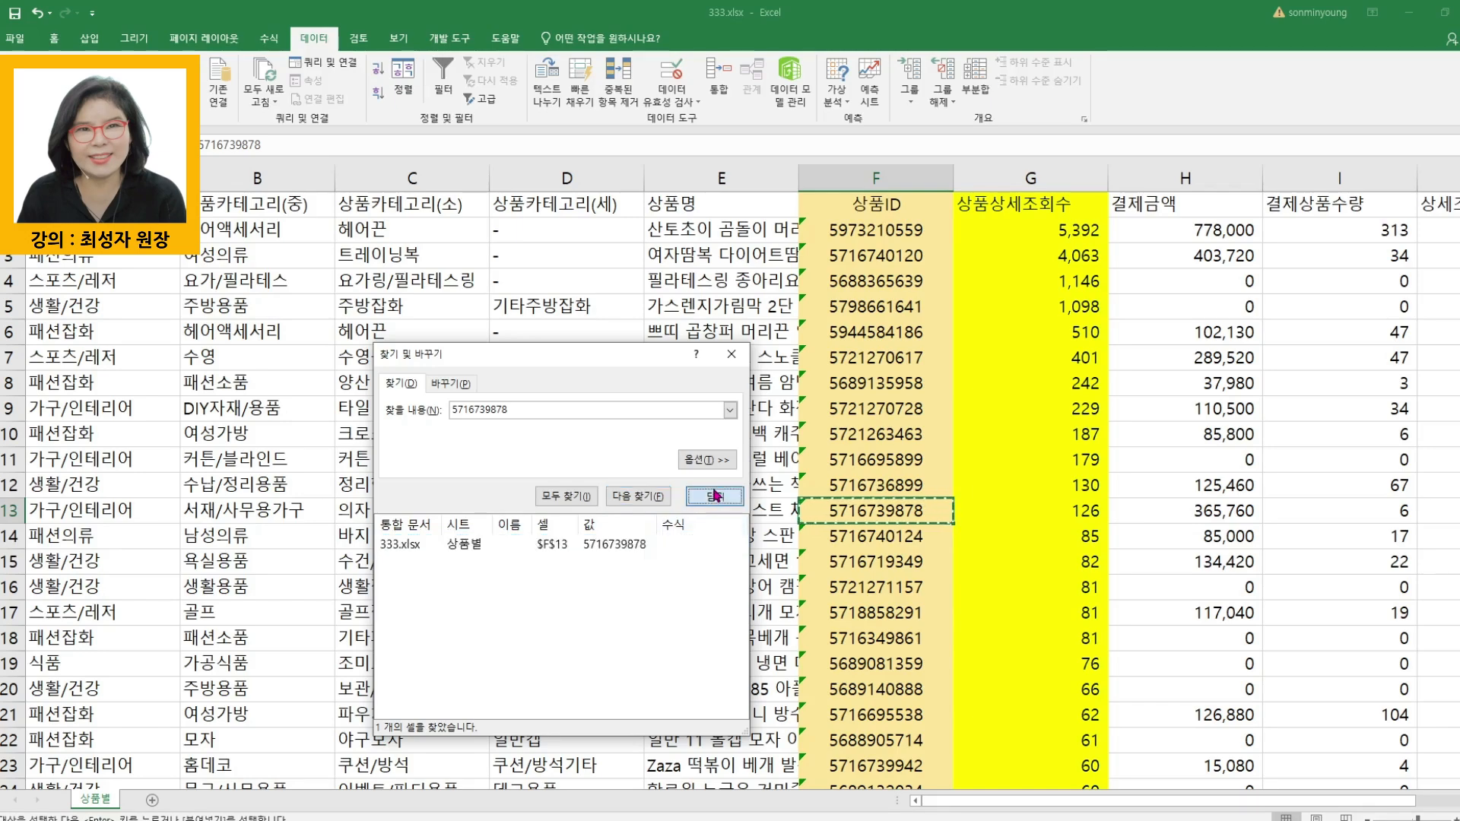
pyautogui.click(884, 610)
pyautogui.scroll(-11, 885, 610)
pyautogui.click(886, 613)
pyautogui.hotkey('ctrl', 'Down')
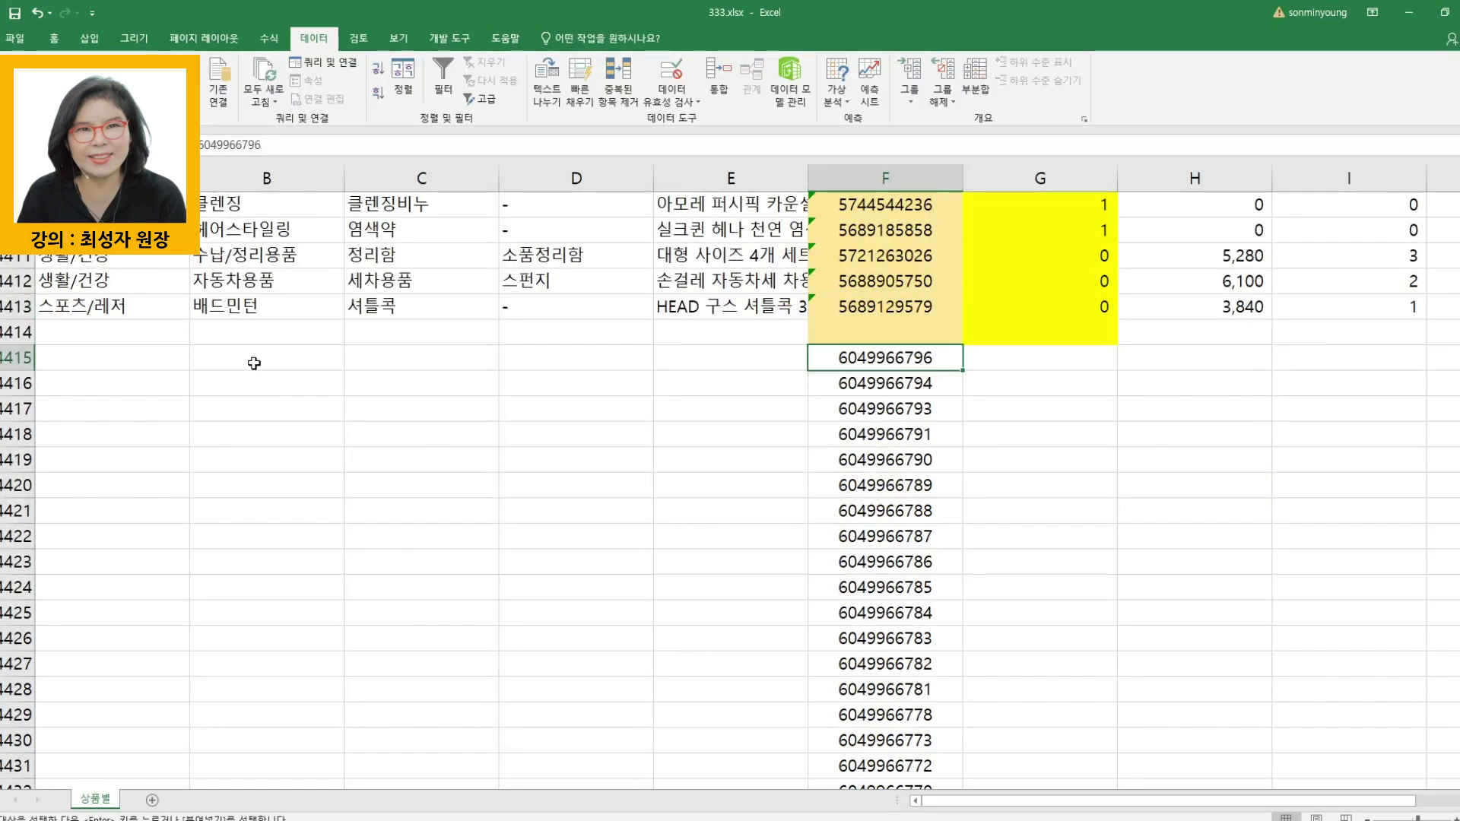
pyautogui.click(11, 335)
pyautogui.moveTo(12, 335); pyautogui.dragTo(251, 228)
pyautogui.rightClick(295, 328)
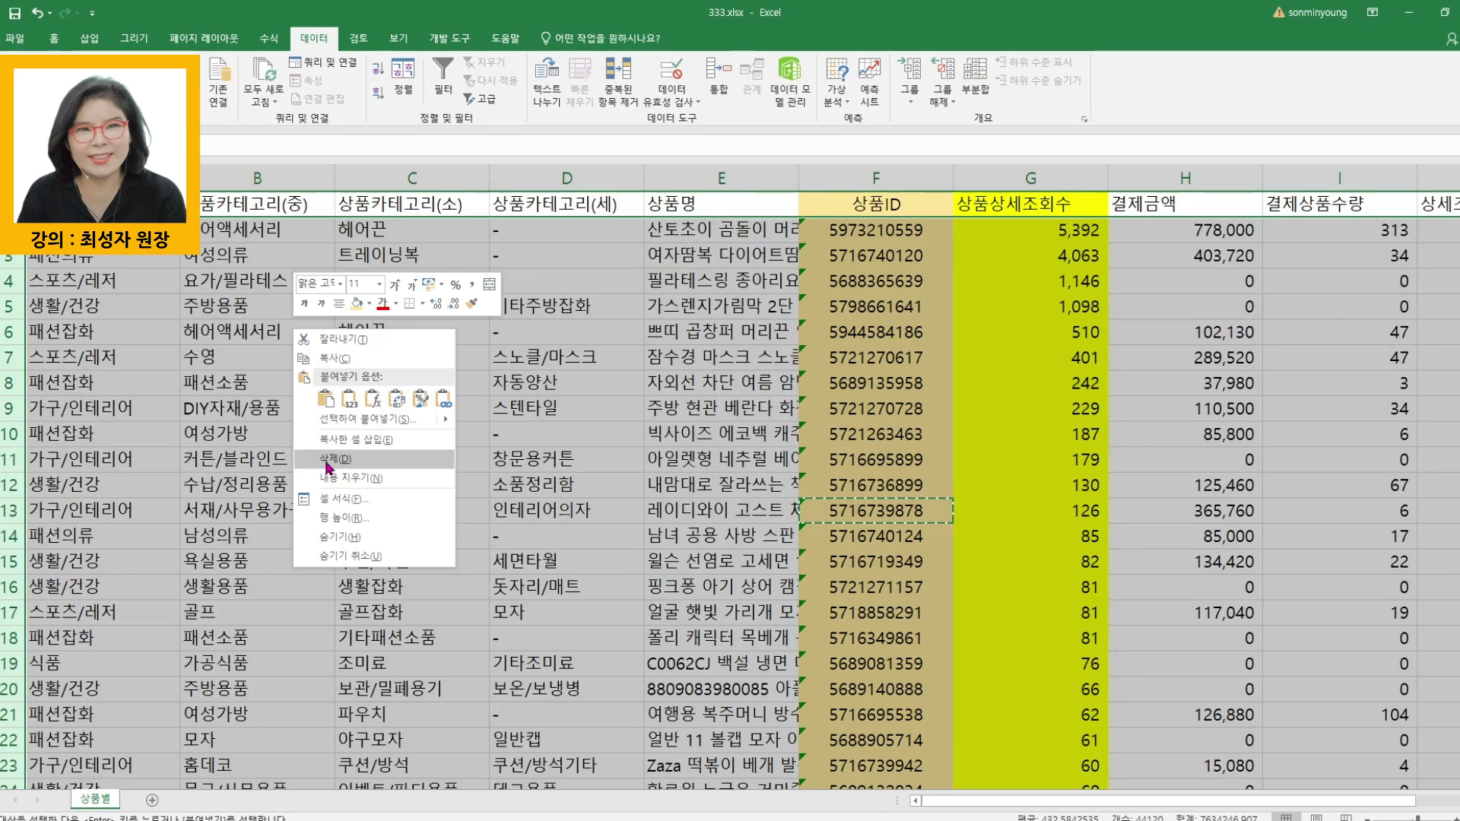
pyautogui.click(328, 459)
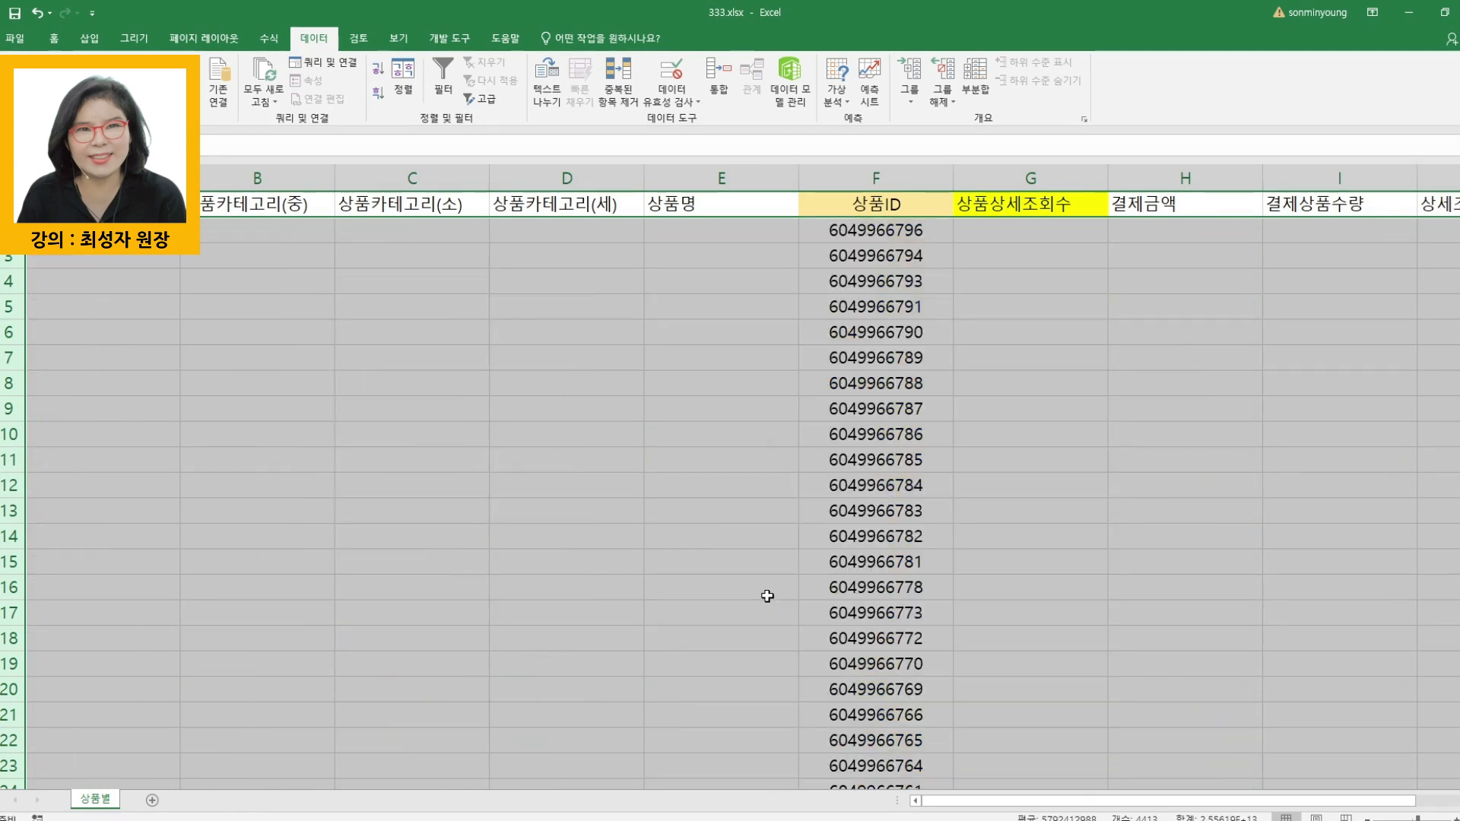
# - Select the whole 상품ID column to check how many product IDs remain
pyautogui.click(721, 561)
pyautogui.click(905, 228)
pyautogui.click(887, 178)
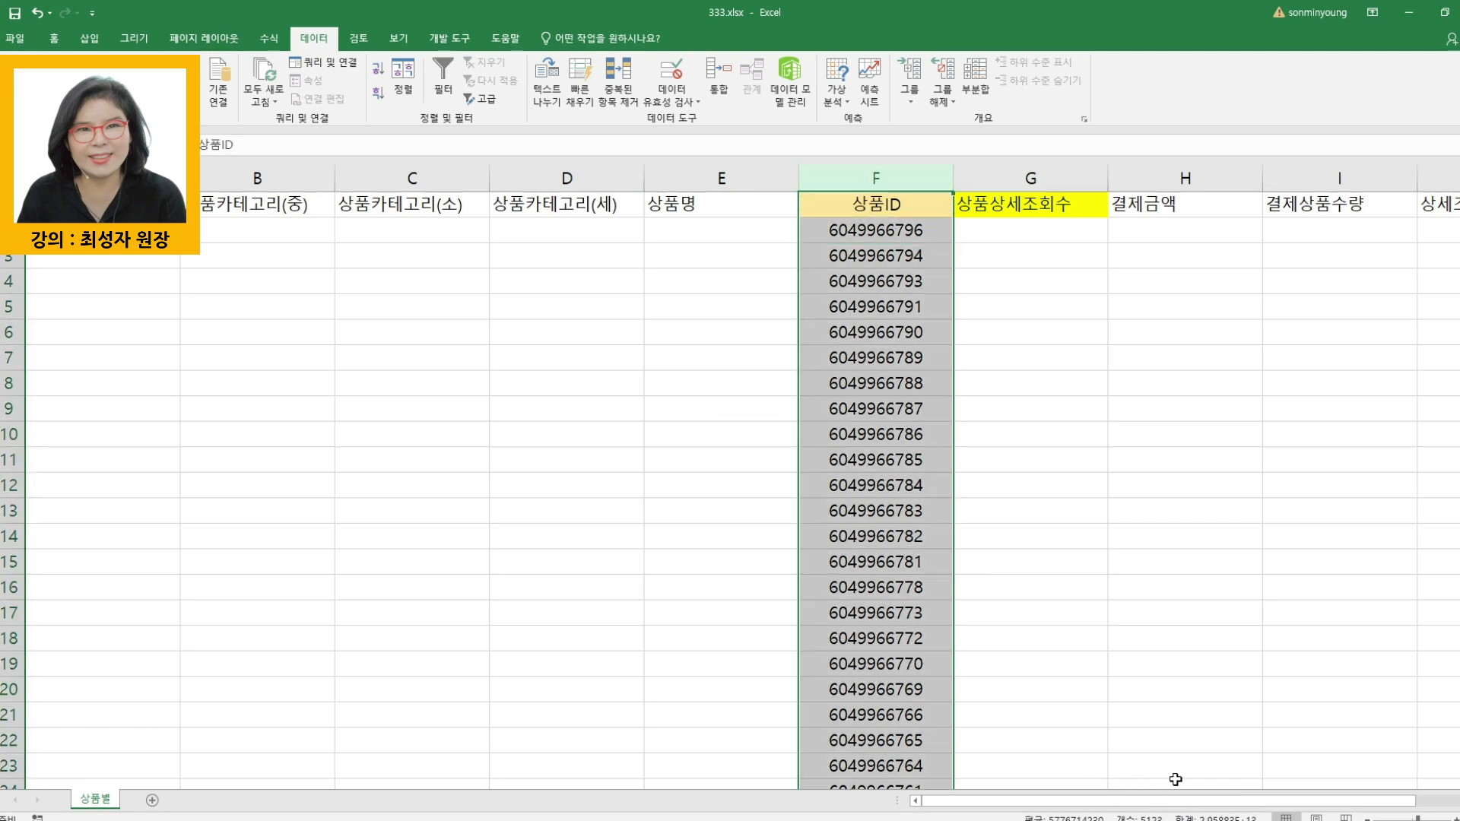
# - Copy the first batch of 1000 product IDs, F2:F1001
pyautogui.click(900, 265)
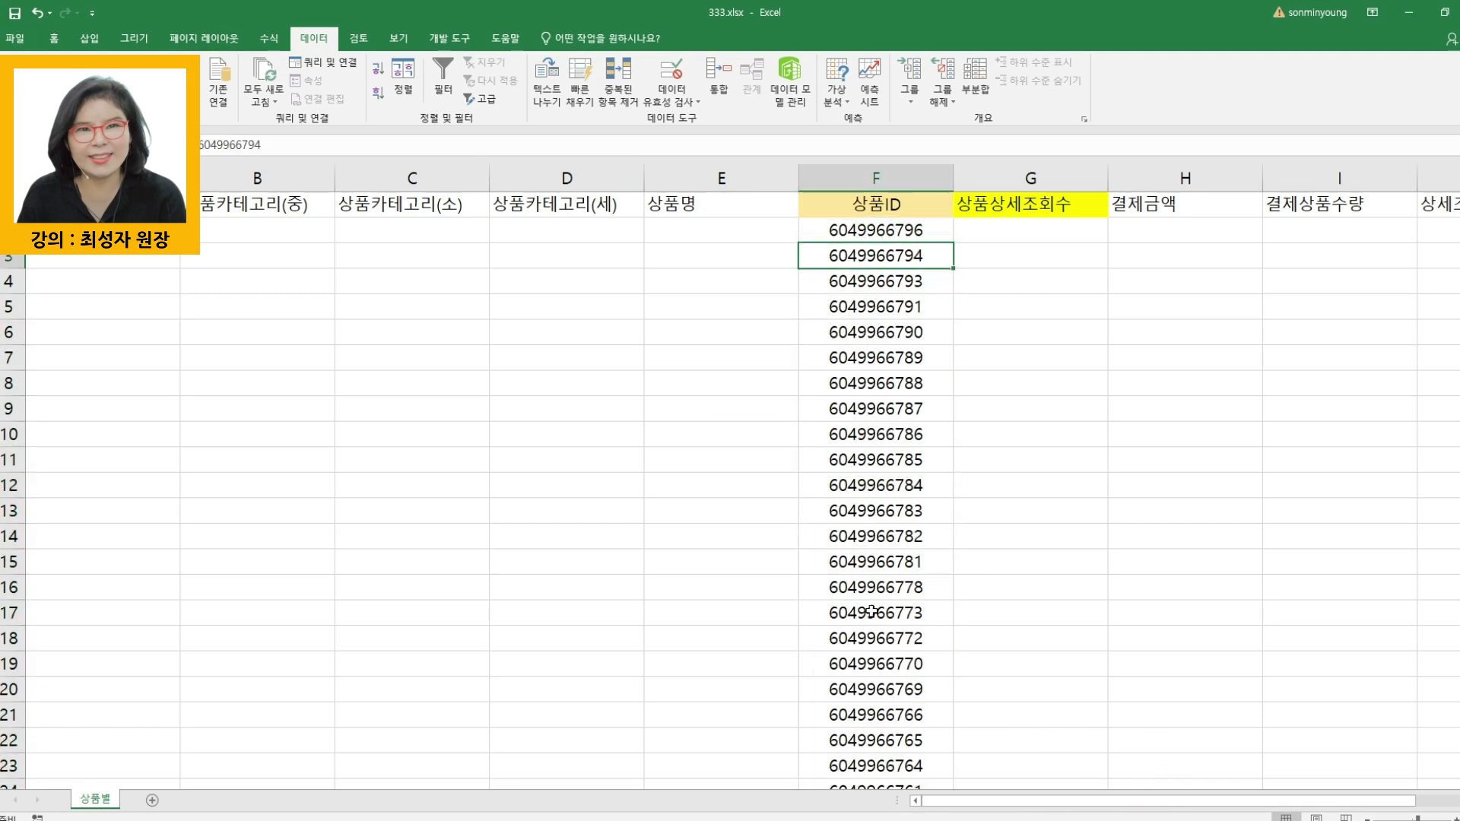
pyautogui.moveTo(877, 230); pyautogui.dragTo(896, 766)
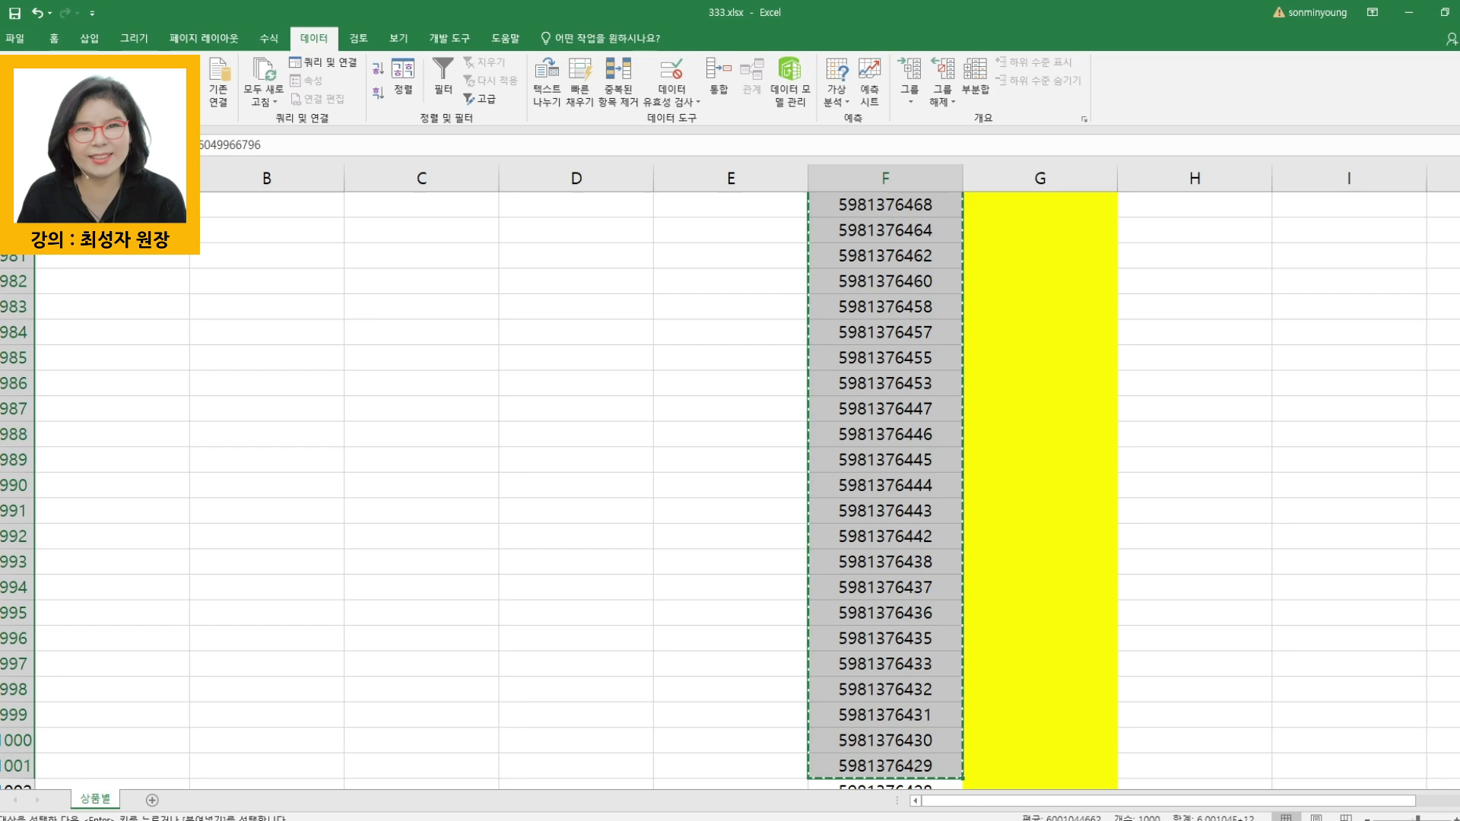
pyautogui.hotkey('ctrl', 'c')
# - Switch to Naver Smart Store Center, list all products, and search by 상품번호 for the copied batch of IDs from F2:F1001
pyautogui.moveTo(386, 778)
pyautogui.click(315, 764)
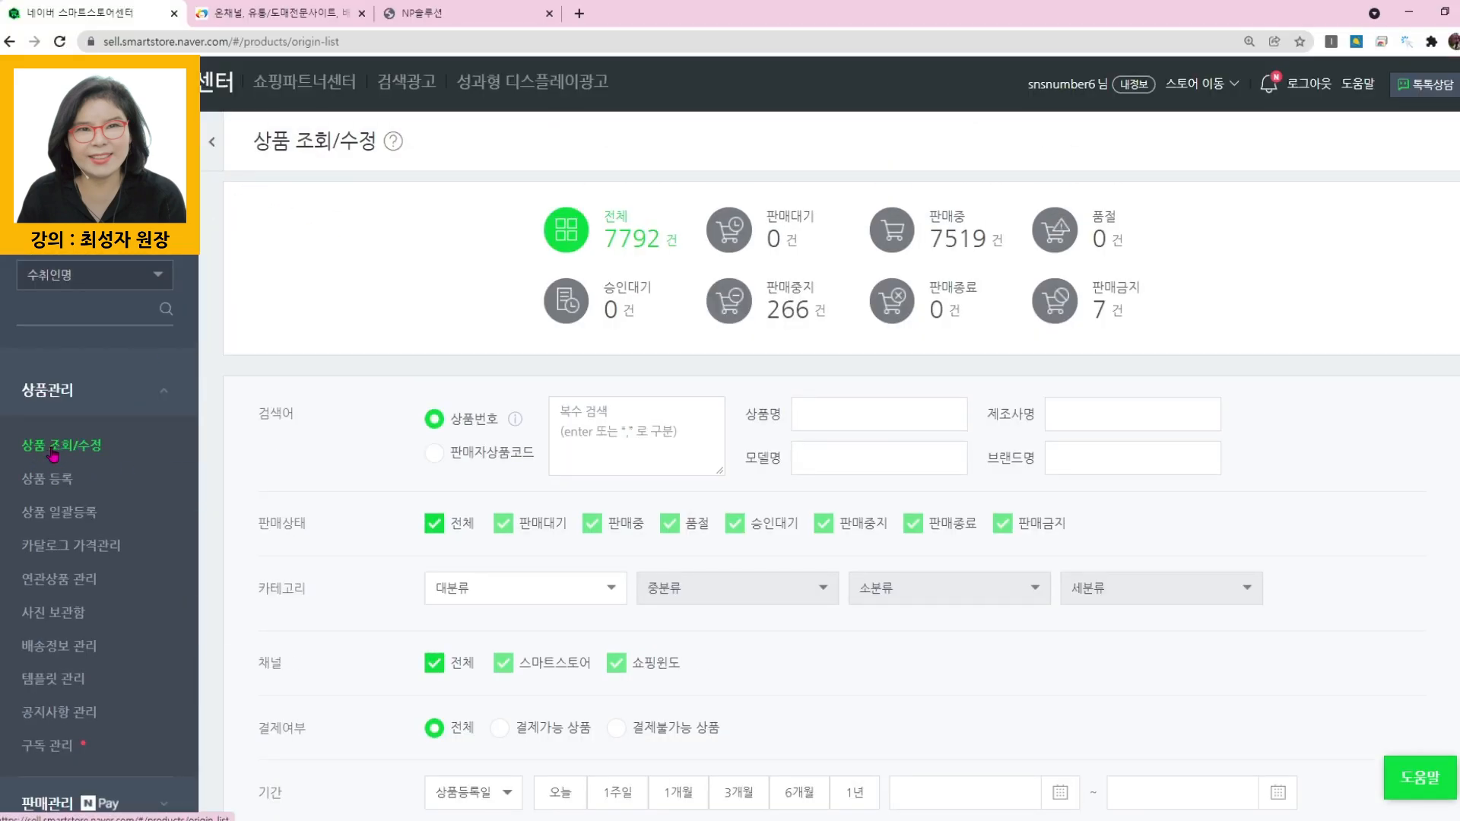
pyautogui.click(629, 238)
pyautogui.click(589, 429)
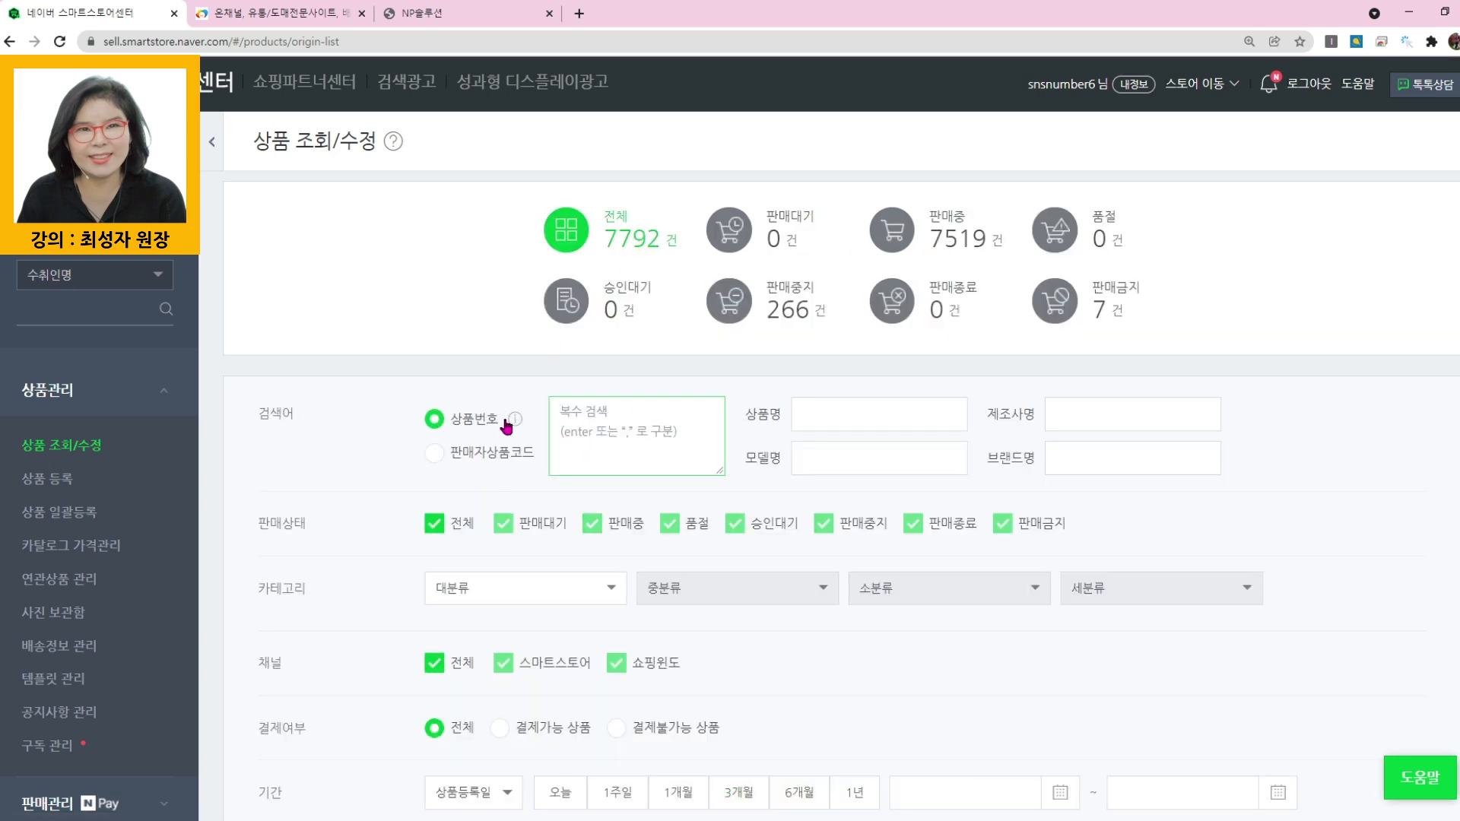
pyautogui.hotkey('ctrl', 'v')
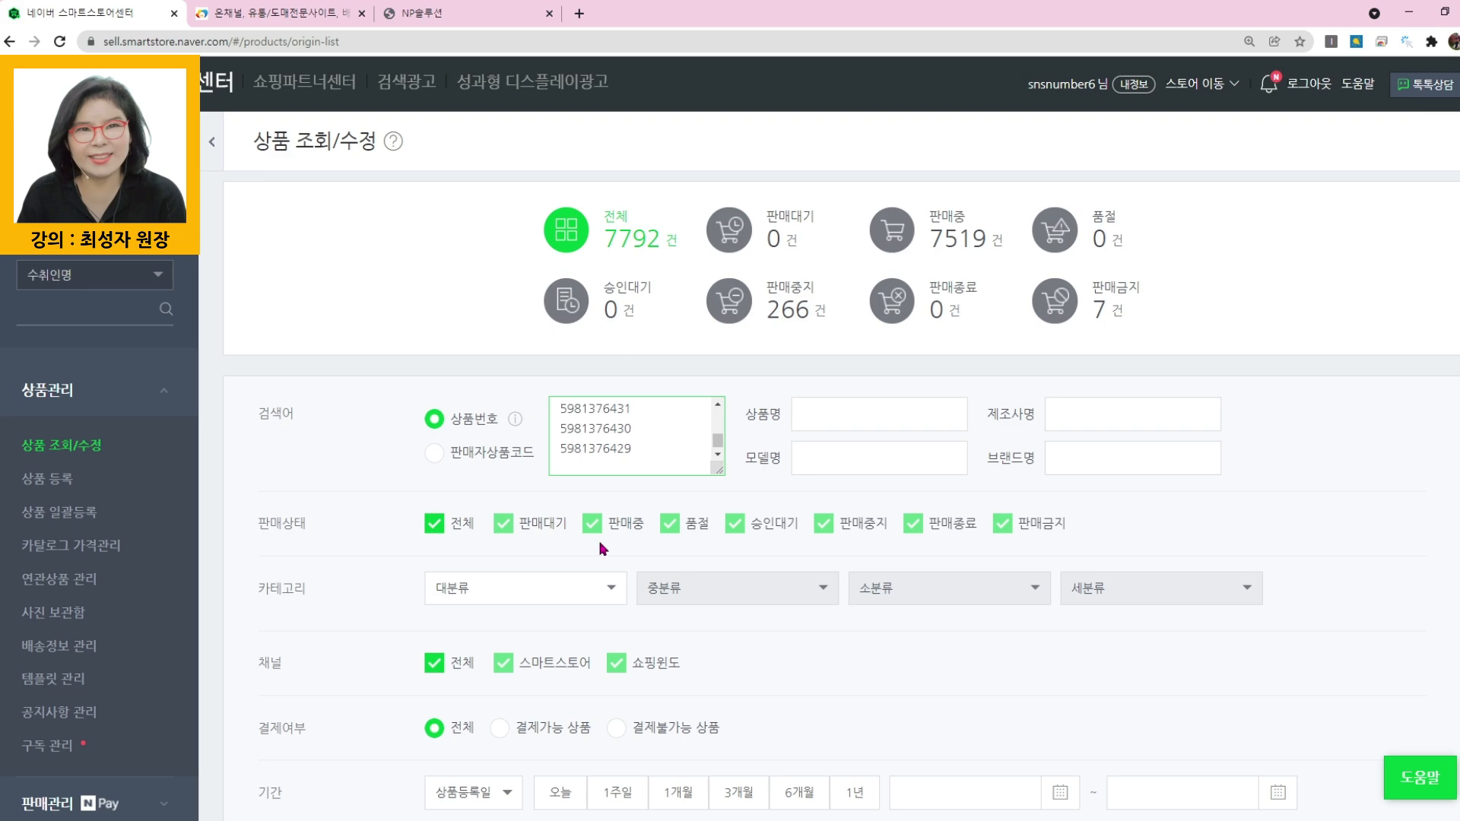
pyautogui.scroll(-5, 498, 475)
pyautogui.scroll(1, 758, 481)
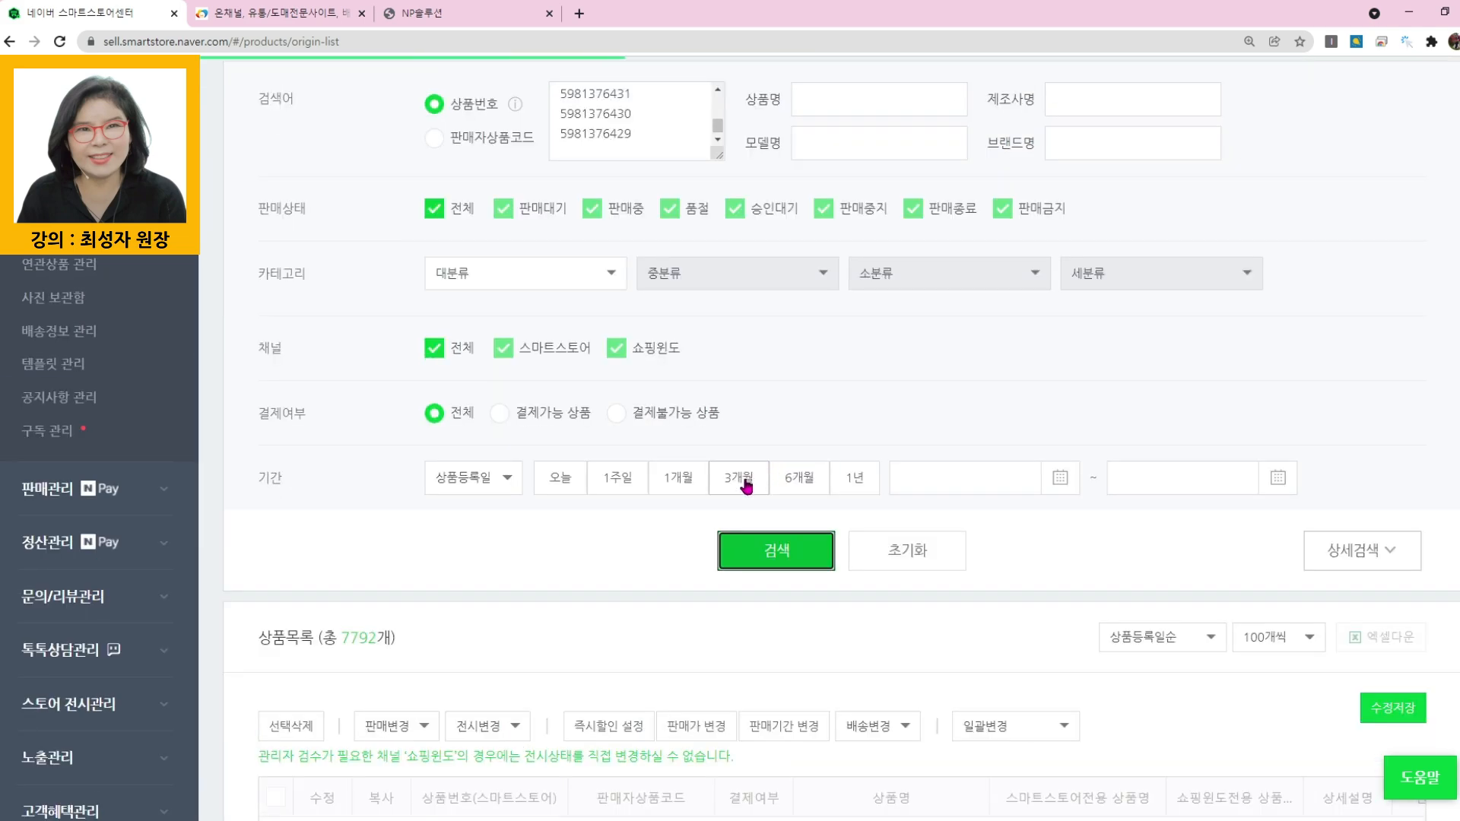
pyautogui.scroll(-4, 756, 618)
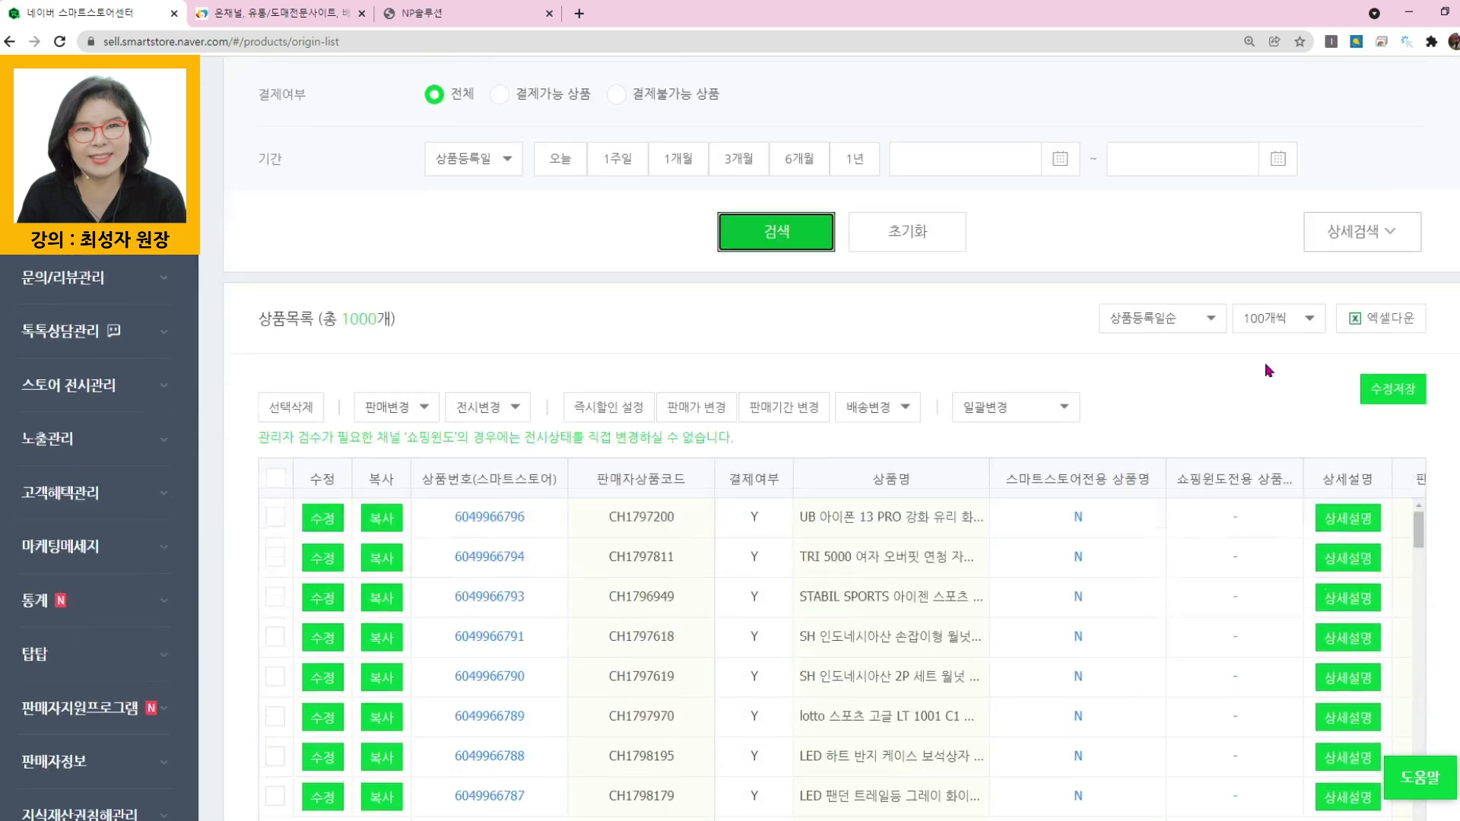
# - Set the product list to show 1000 items per page
pyautogui.click(1293, 318)
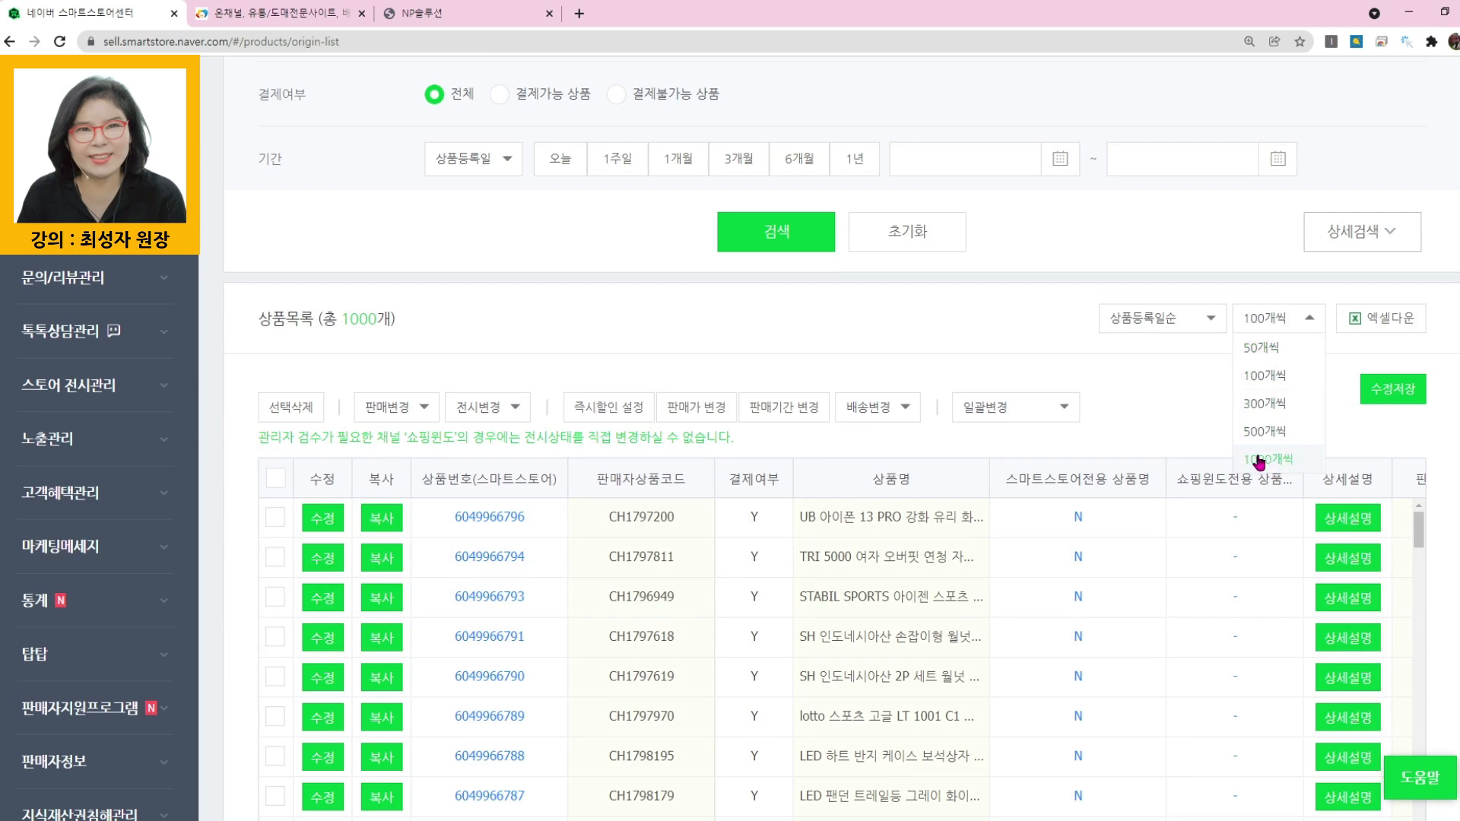
pyautogui.click(1295, 459)
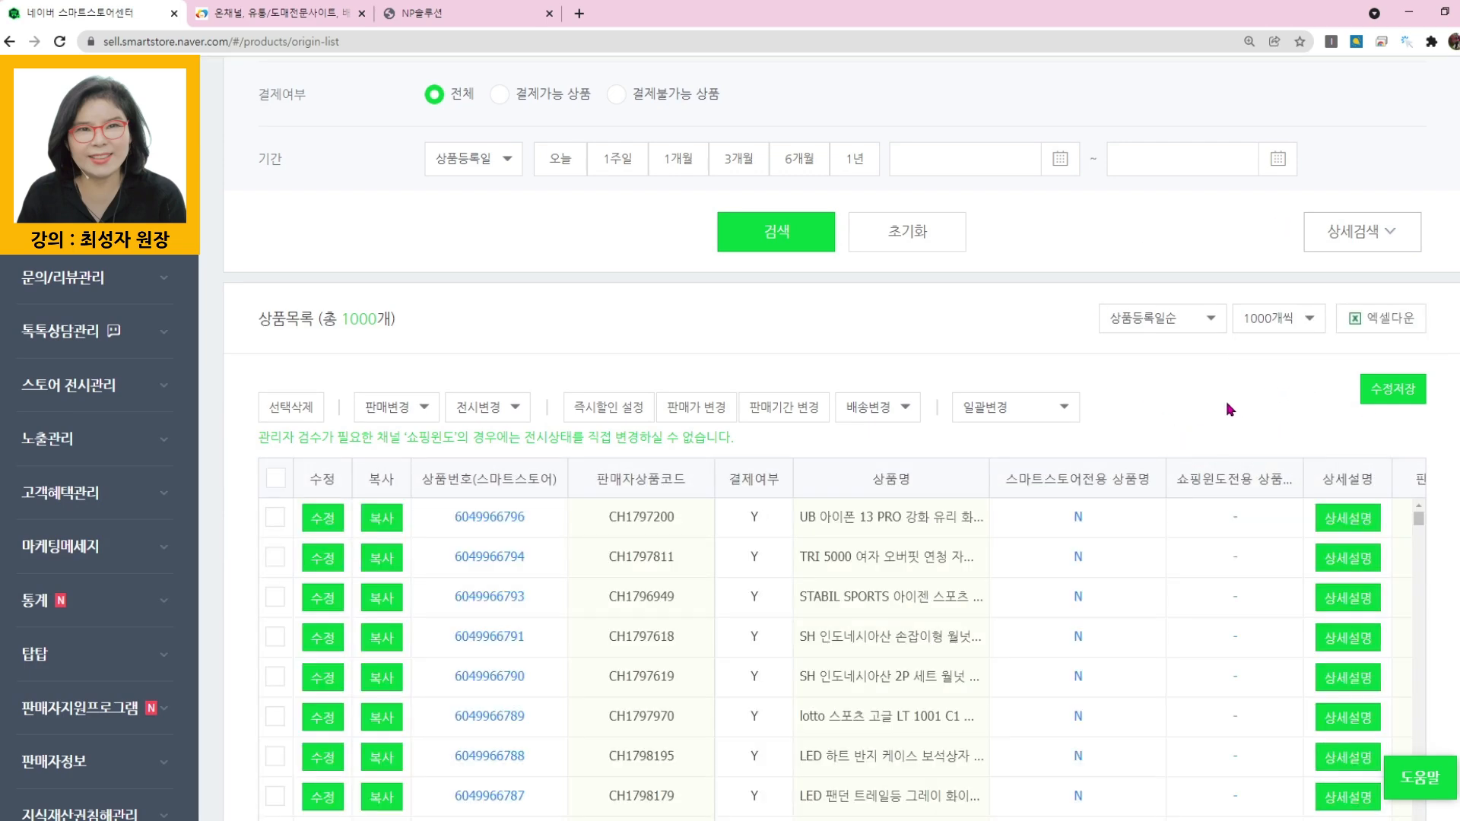
pyautogui.scroll(-5, 841, 538)
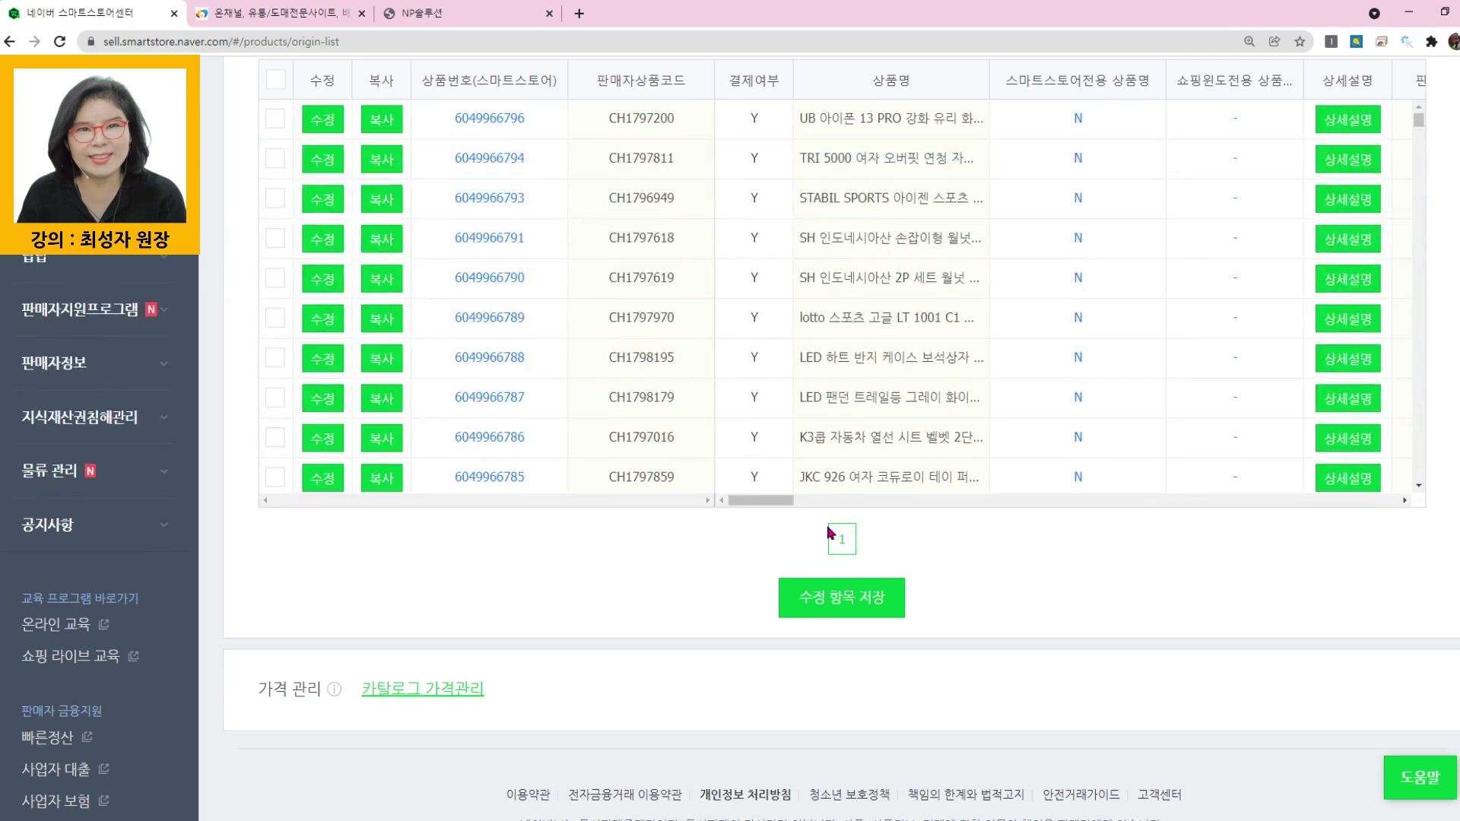
# - Select all listed products from the first batch, delete them with confirmation, and close the result window
pyautogui.scroll(2, 487, 533)
pyautogui.scroll(1, 478, 628)
pyautogui.click(276, 319)
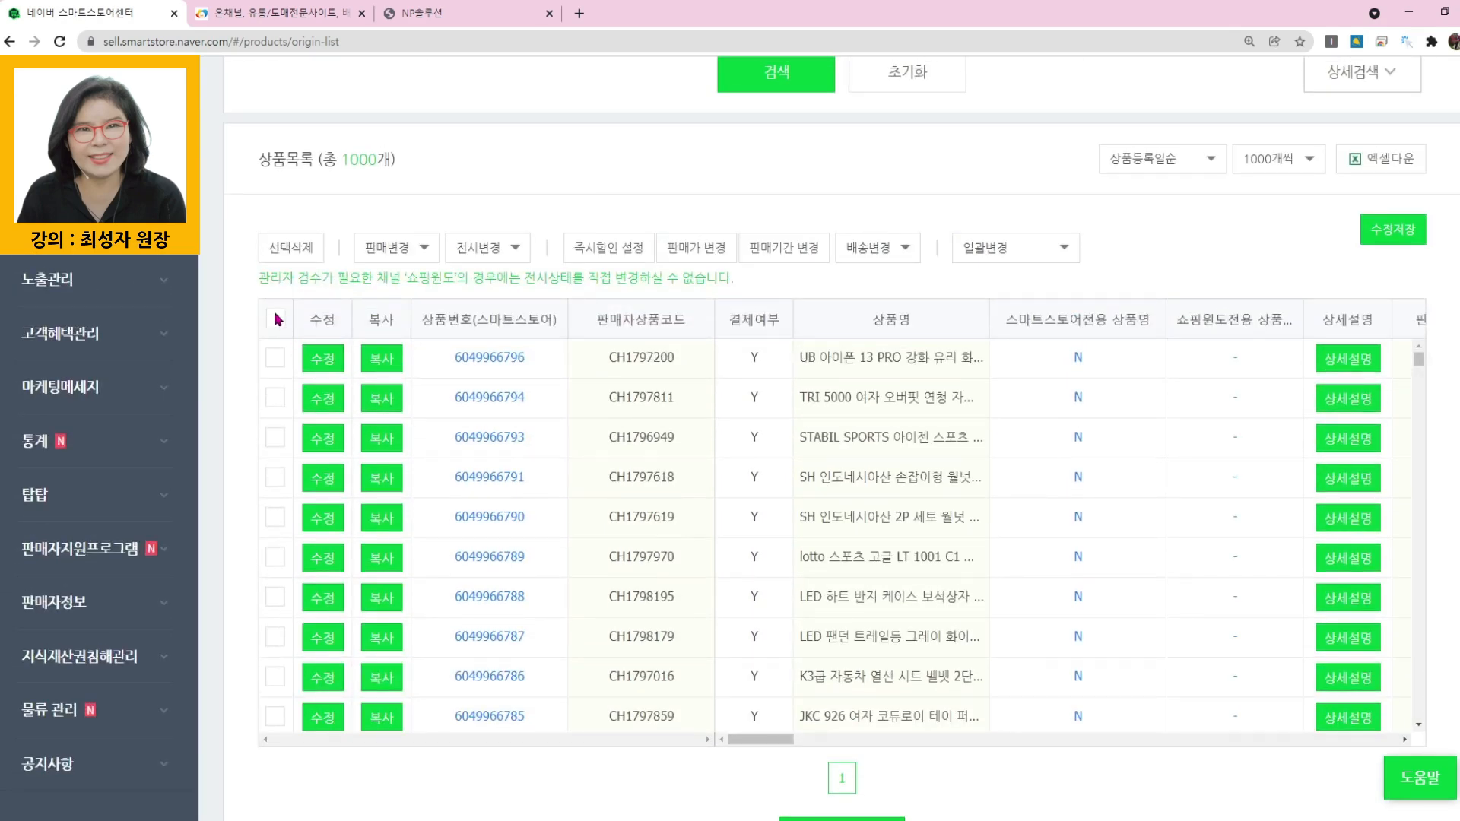
pyautogui.click(277, 249)
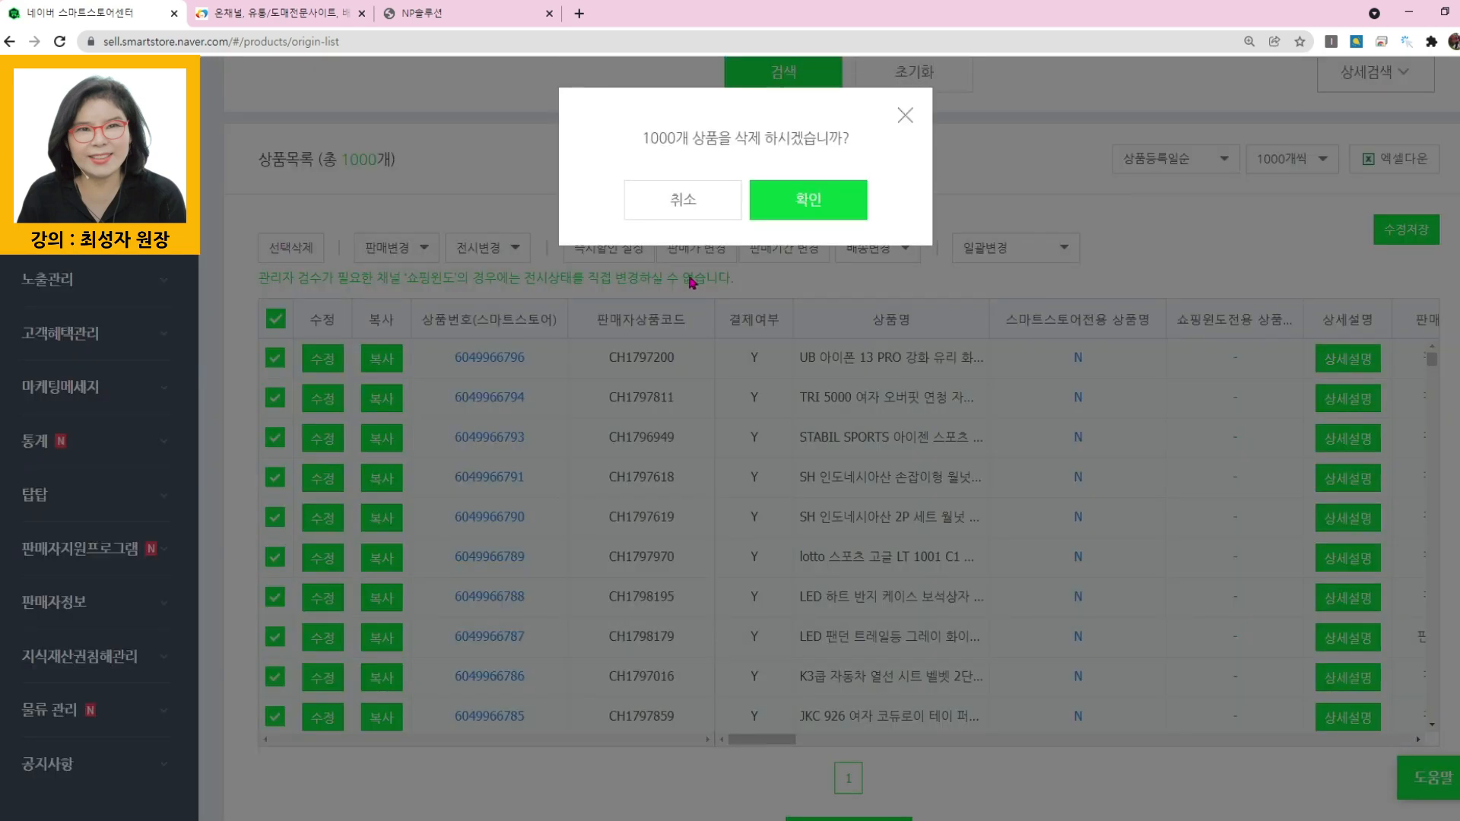
pyautogui.click(814, 206)
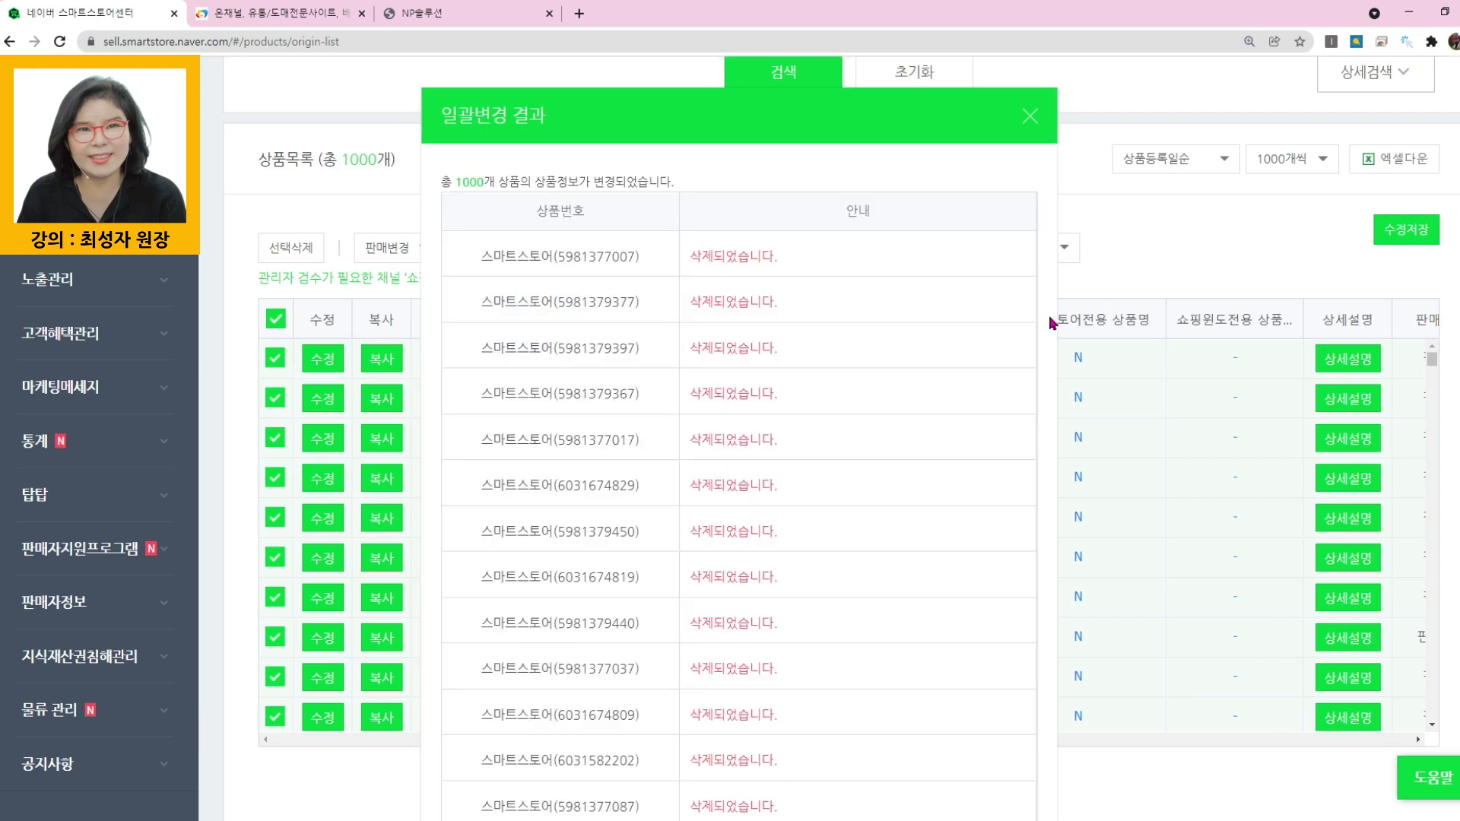
pyautogui.click(1032, 117)
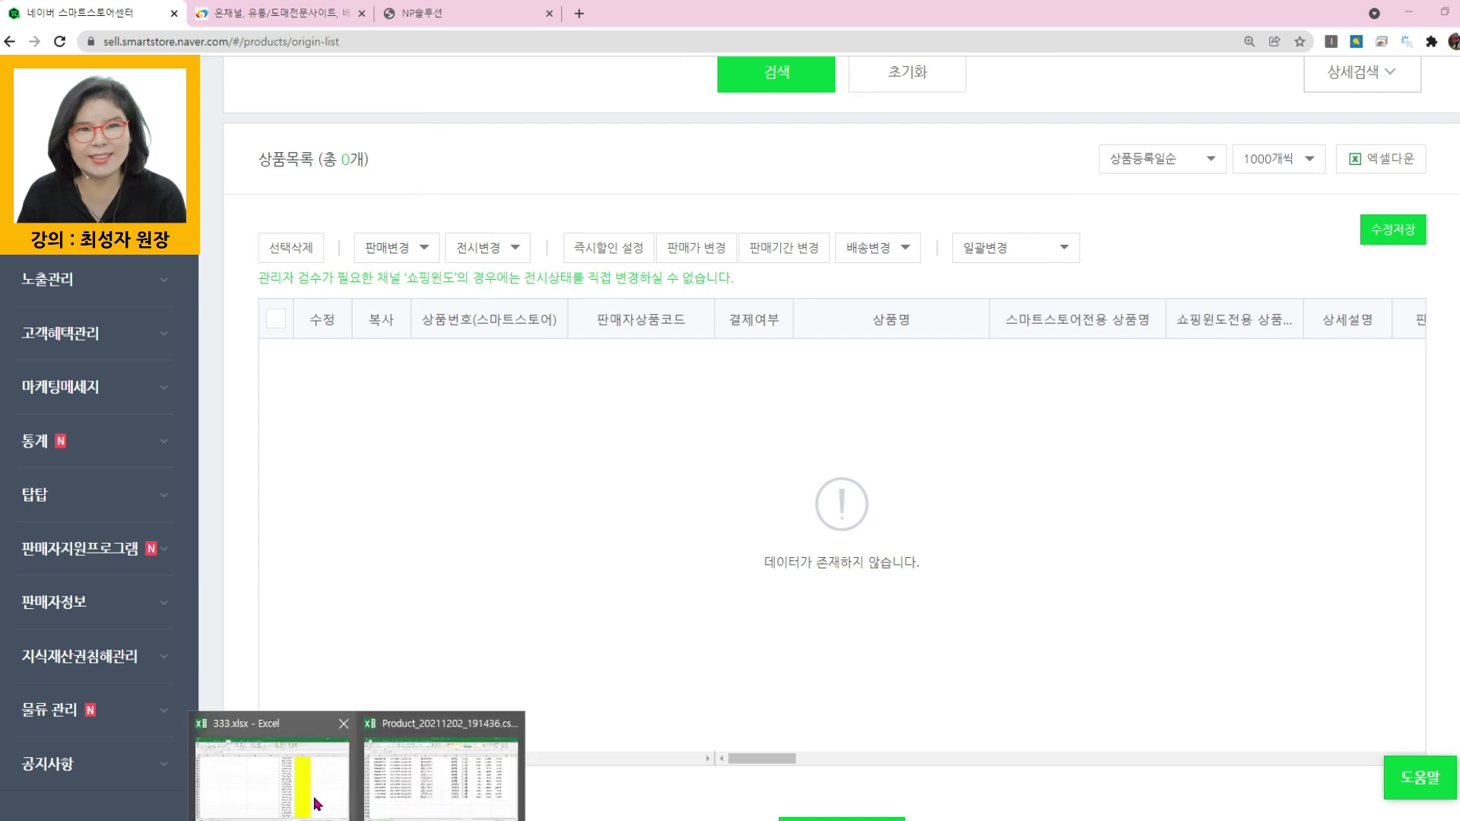
# - Switch to 333.xlsx in Excel and copy the second batch of 1000 product IDs, F1002:F2001
pyautogui.click(316, 804)
pyautogui.scroll(-6, 971, 655)
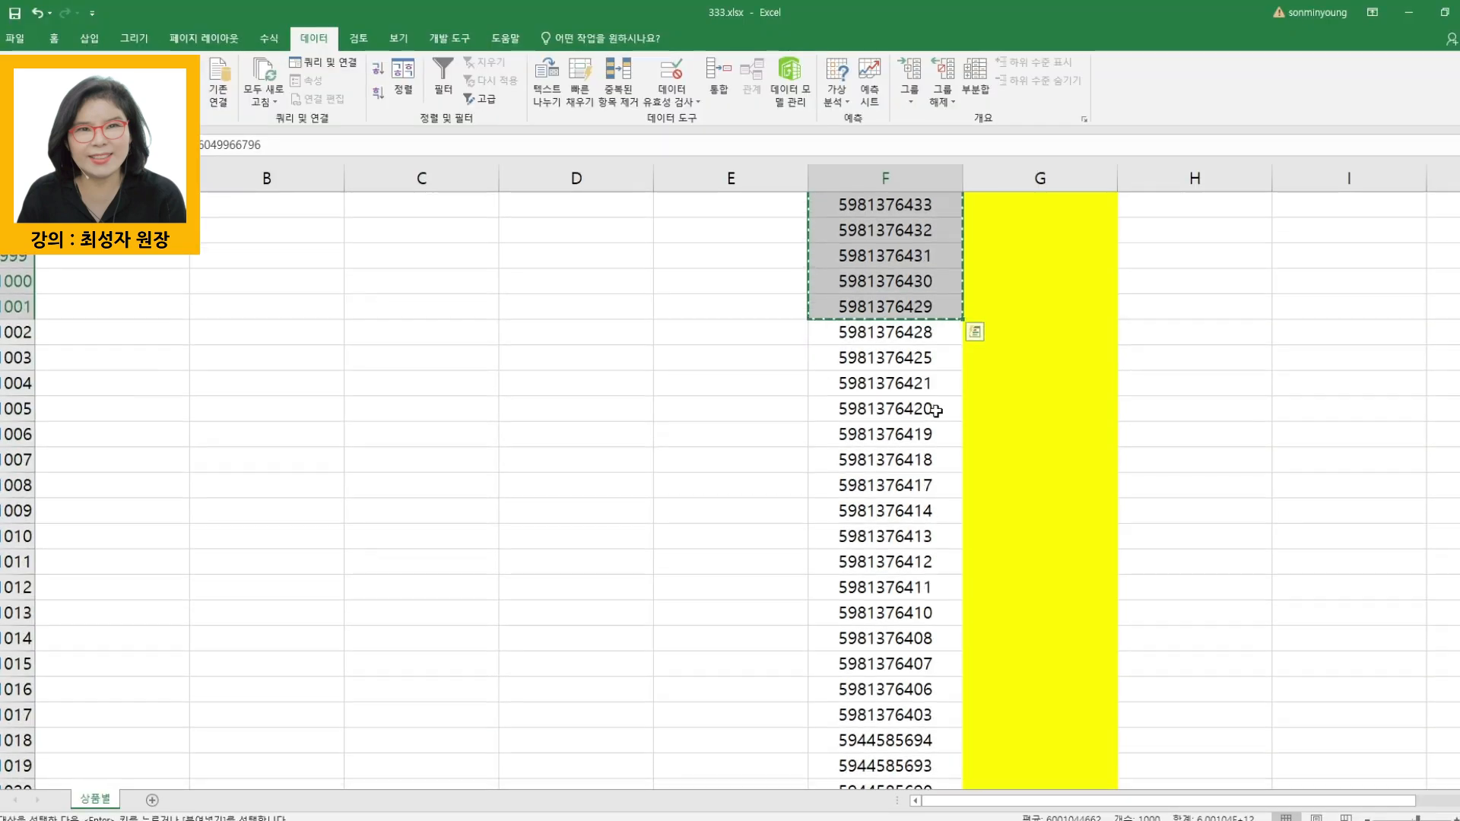
pyautogui.moveTo(877, 819); pyautogui.dragTo(951, 384)
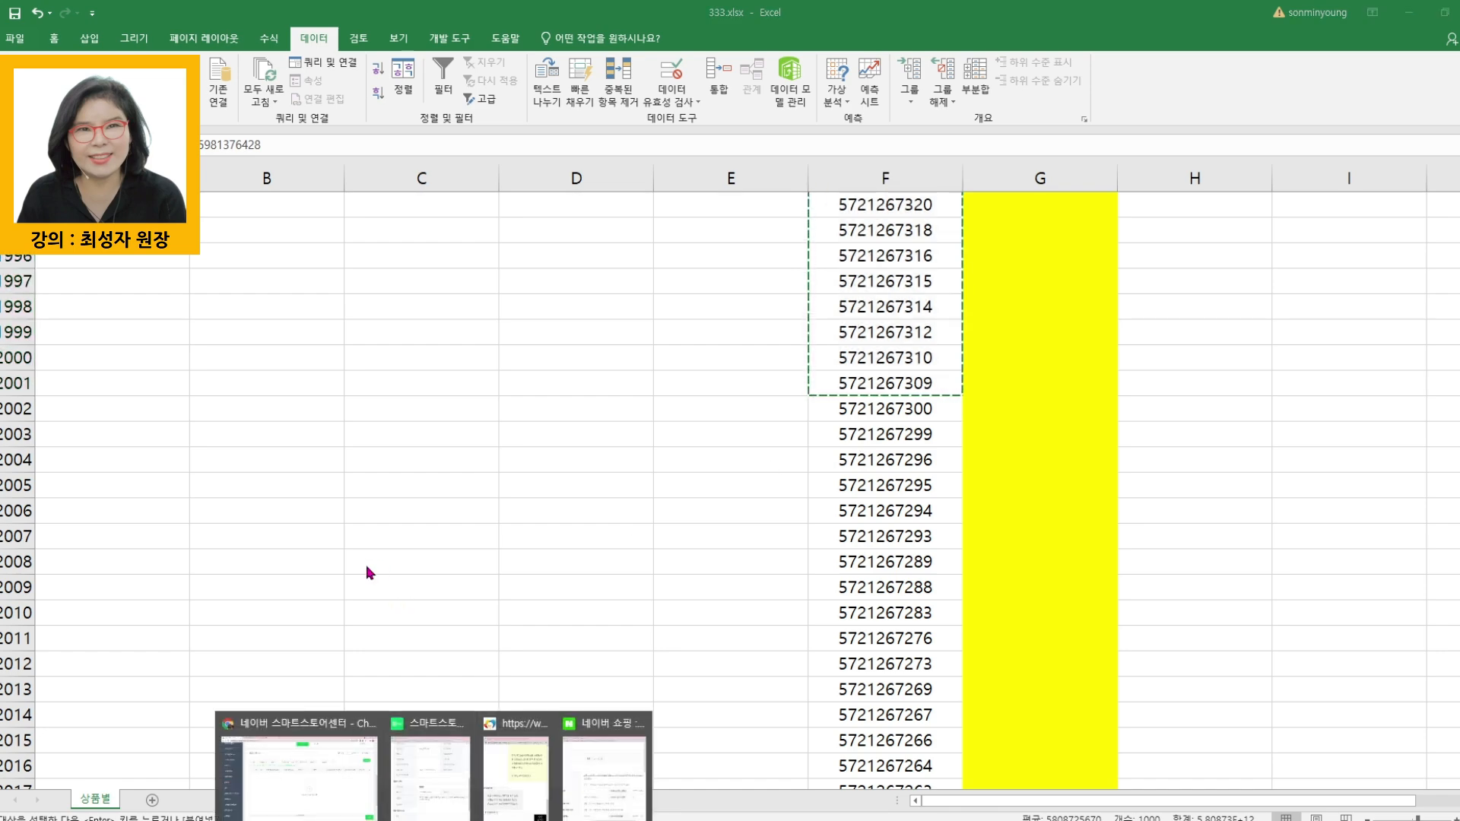
# - Return to Smart Store Center and search all products by 상품번호 for the second batch of IDs from F1002:F2001
pyautogui.click(282, 768)
pyautogui.scroll(10, 457, 270)
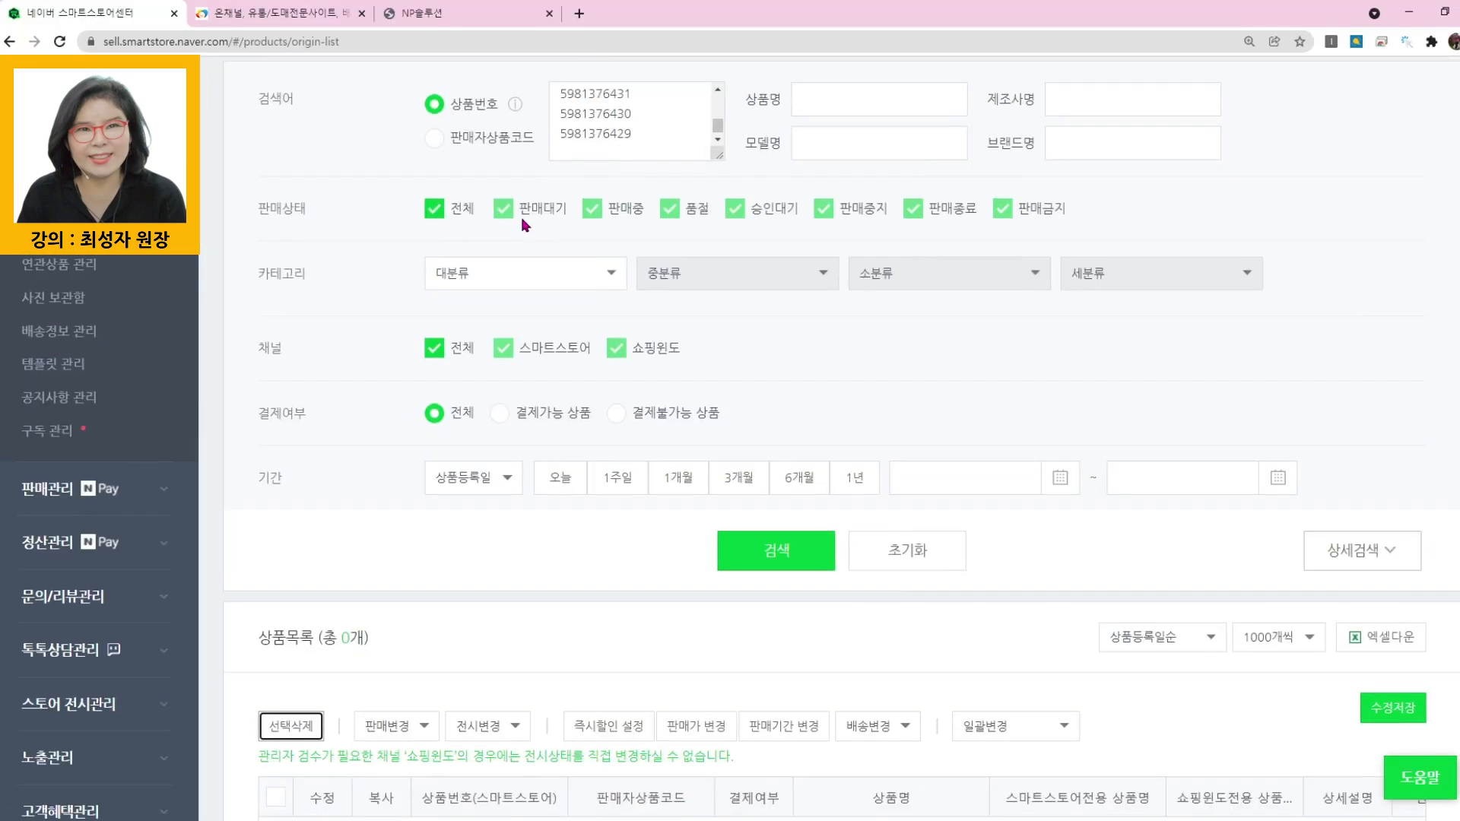
pyautogui.click(440, 453)
pyautogui.click(647, 438)
pyautogui.click(641, 440)
pyautogui.hotkey('ctrl', 'v')
pyautogui.scroll(-5, 837, 620)
pyautogui.click(777, 467)
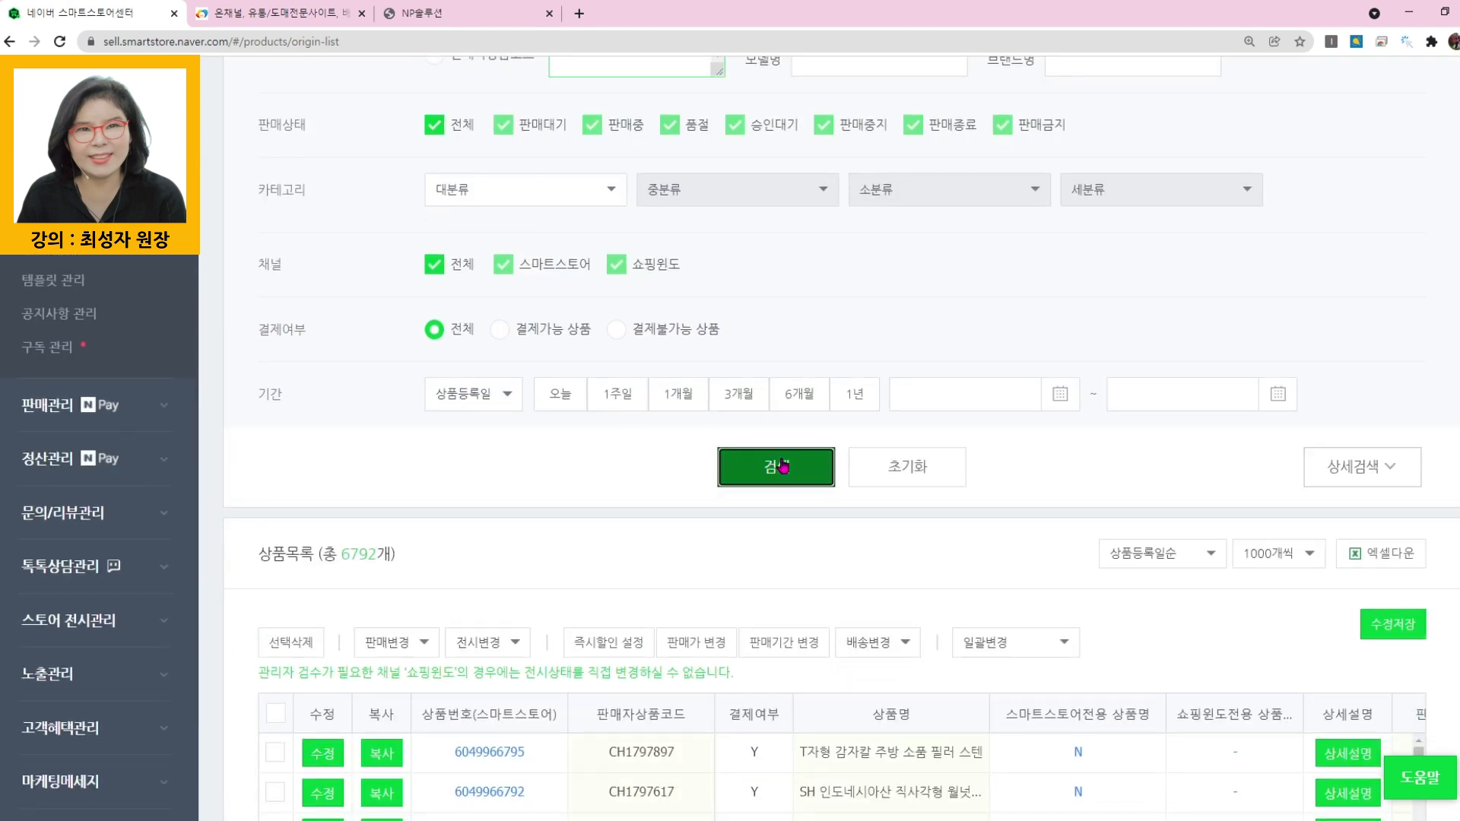
pyautogui.scroll(1, 684, 533)
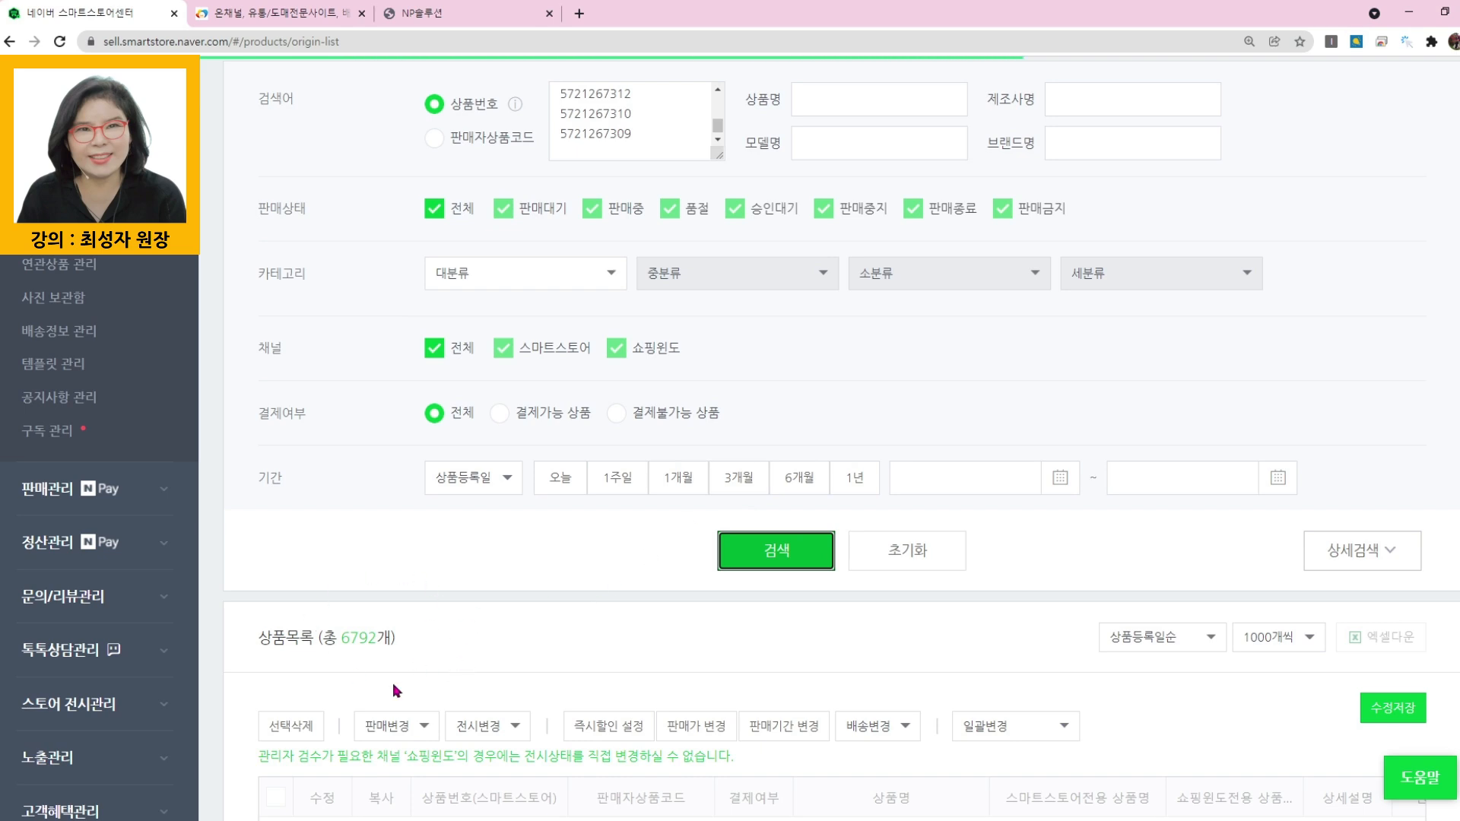
pyautogui.scroll(-3, 529, 652)
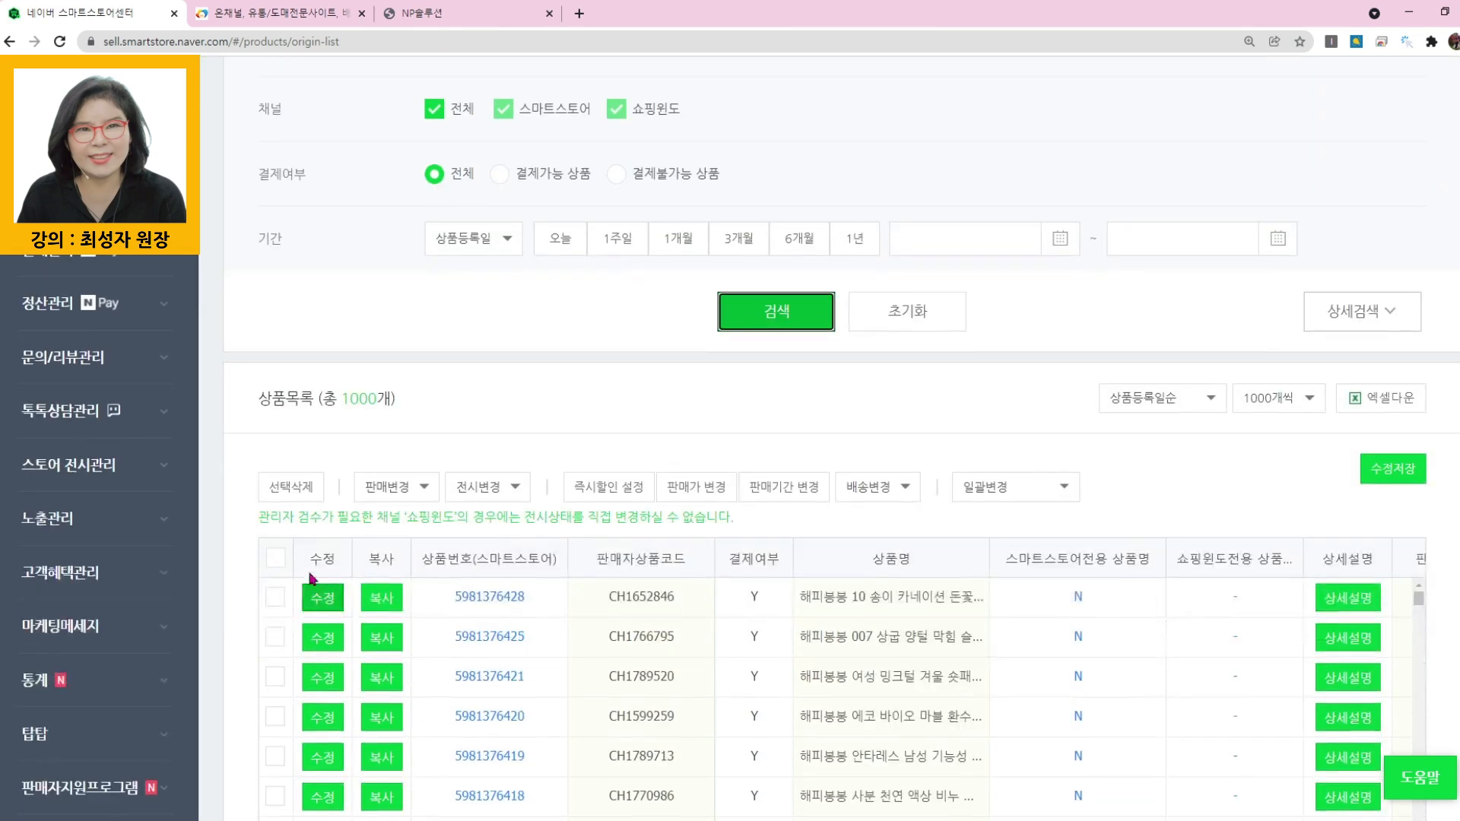
# - Select and delete all listed products from the second batch, then close the result window
pyautogui.click(275, 559)
pyautogui.click(297, 487)
pyautogui.click(806, 199)
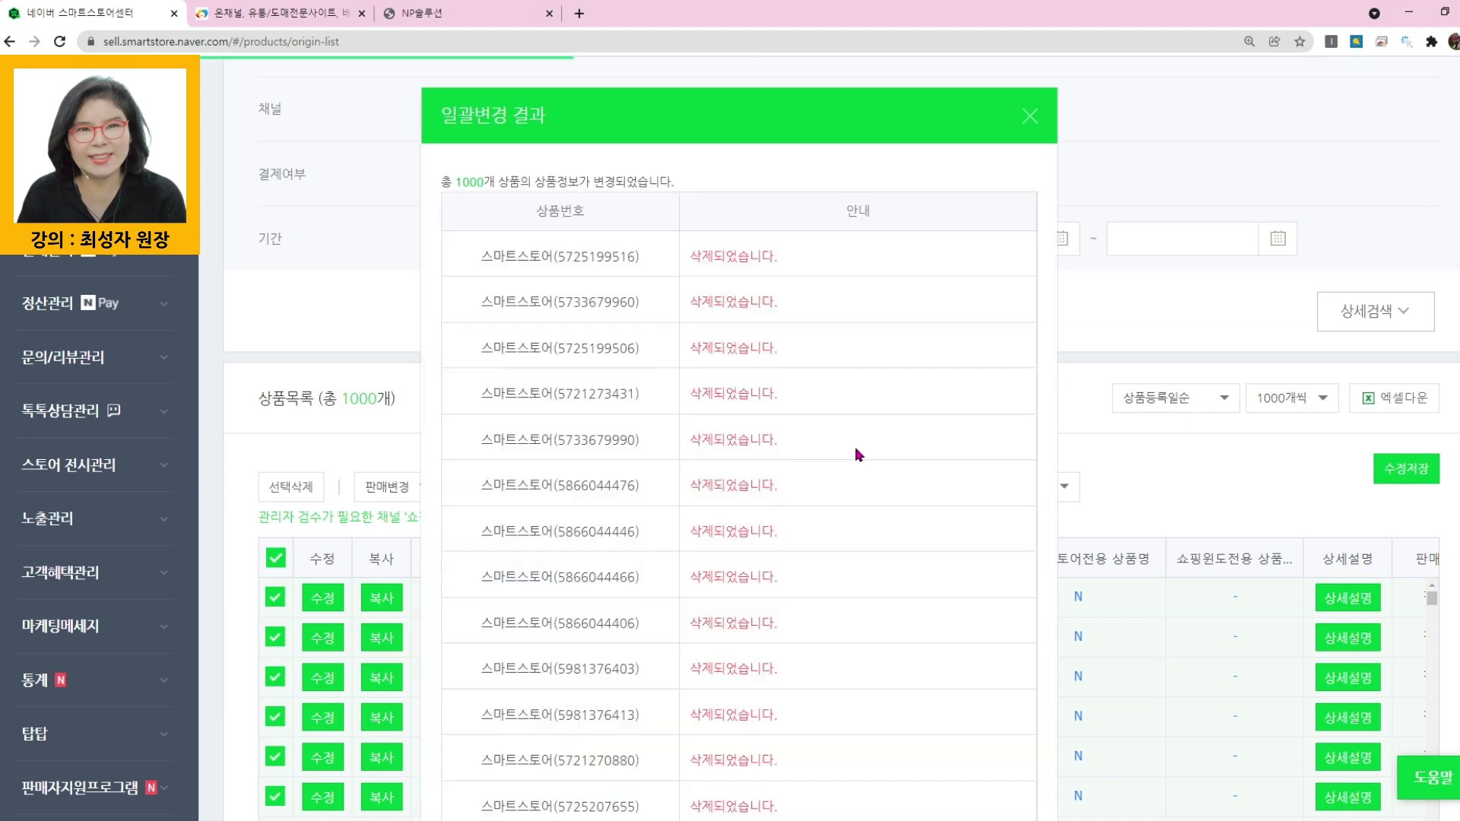
pyautogui.click(1032, 118)
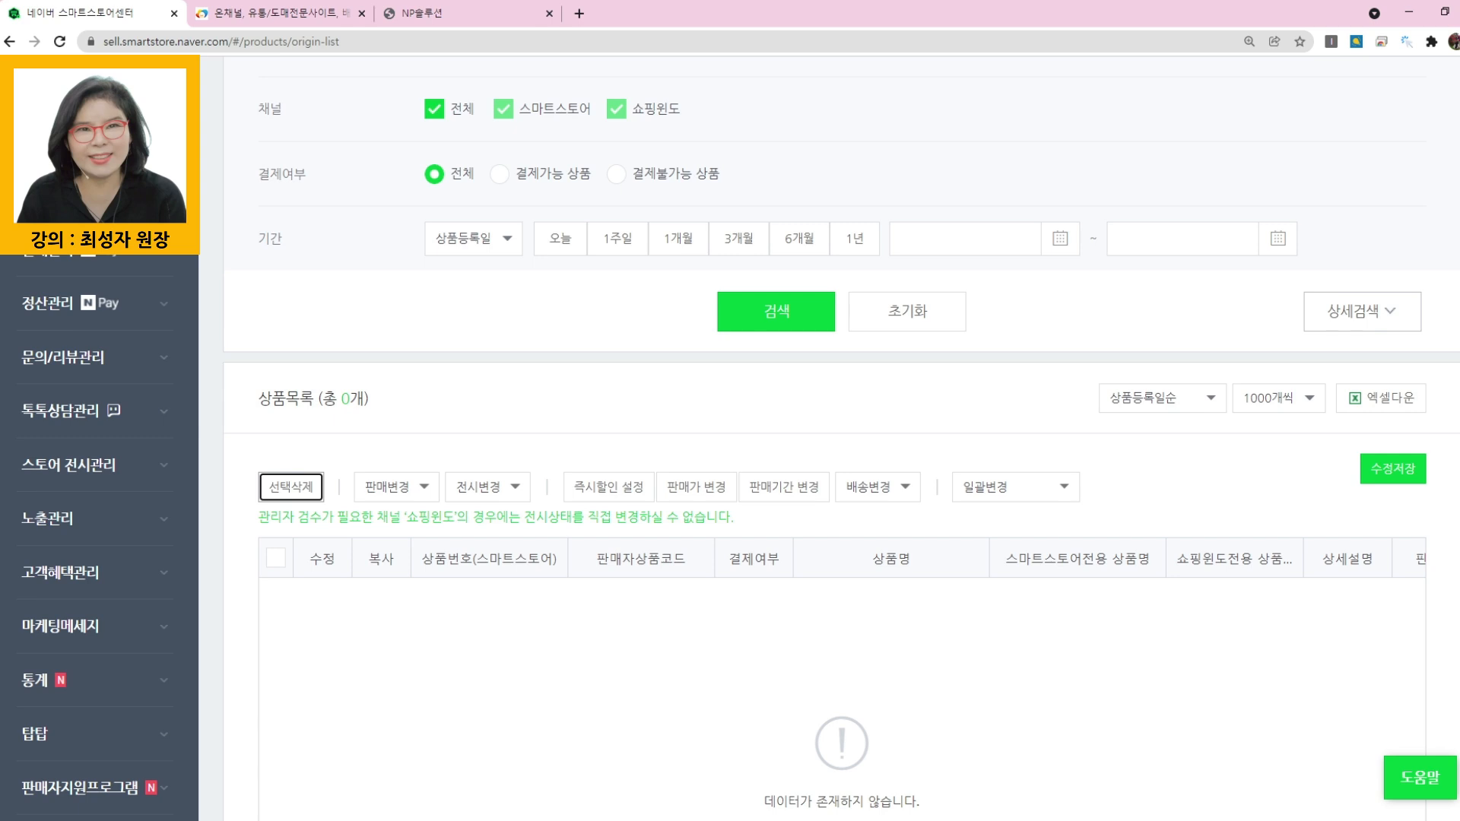
# - Switch to 333.xlsx in Excel and copy the third batch of 1000 product IDs, F2002:F3001
pyautogui.click(318, 780)
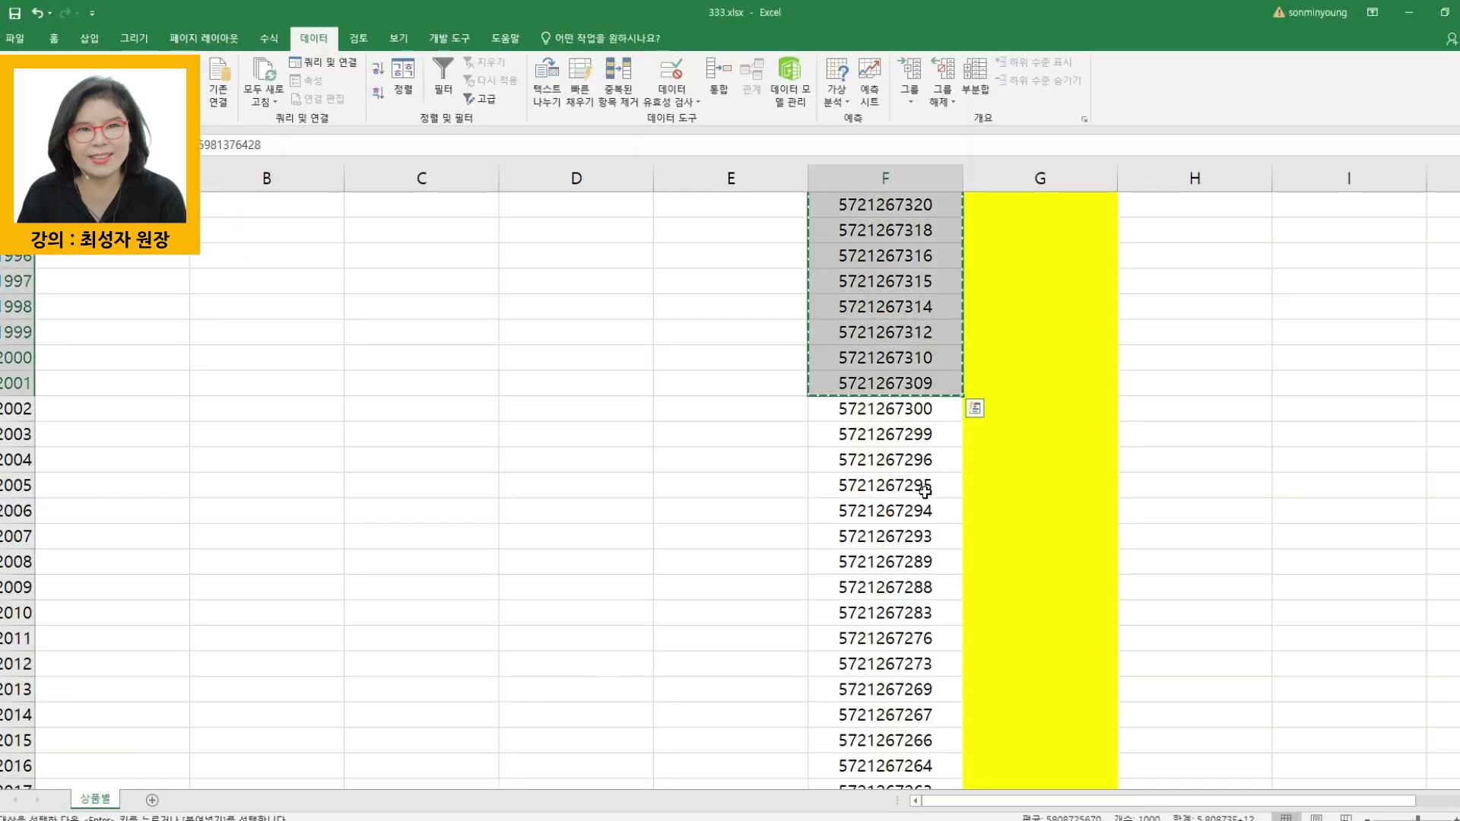
pyautogui.click(895, 409)
pyautogui.moveTo(888, 411); pyautogui.dragTo(873, 523)
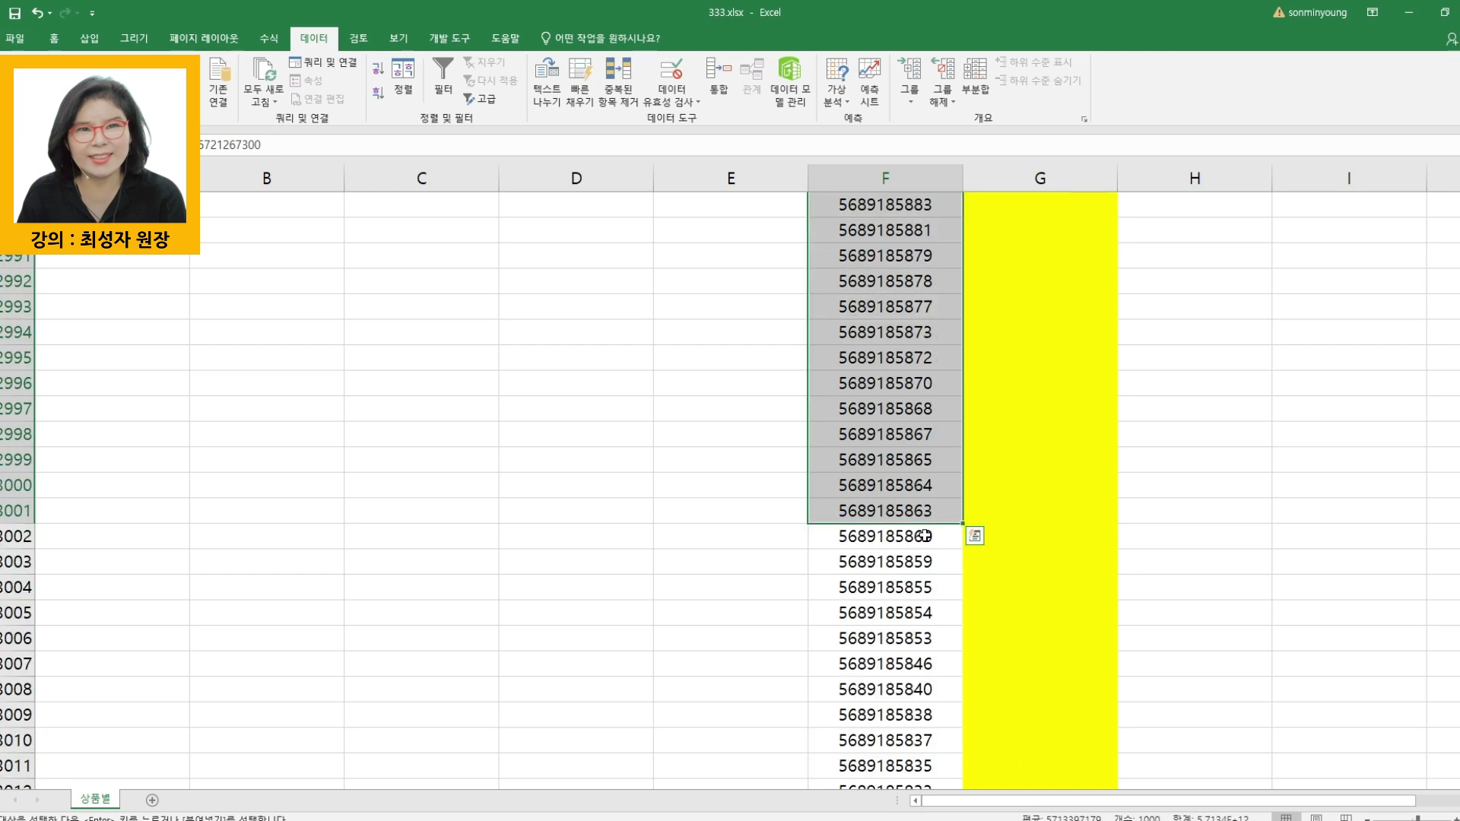
pyautogui.hotkey('ctrl', 'c')
# - Return to Smart Store Center and search all products by 상품번호 for the third batch of IDs from F2002:F3001
pyautogui.click(428, 820)
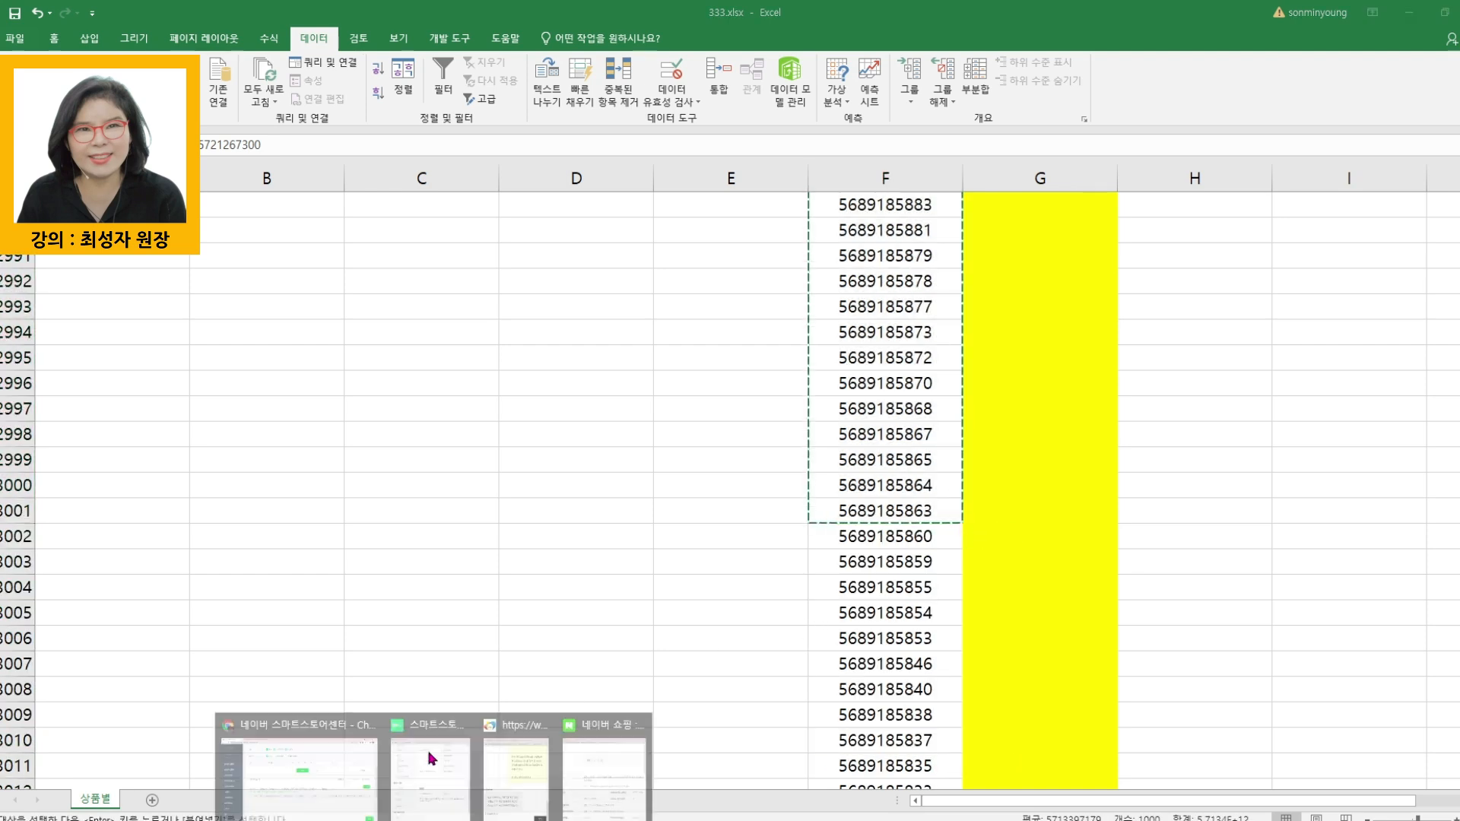
pyautogui.click(310, 781)
pyautogui.scroll(6, 521, 334)
pyautogui.scroll(1, 551, 327)
pyautogui.click(620, 241)
pyautogui.click(481, 449)
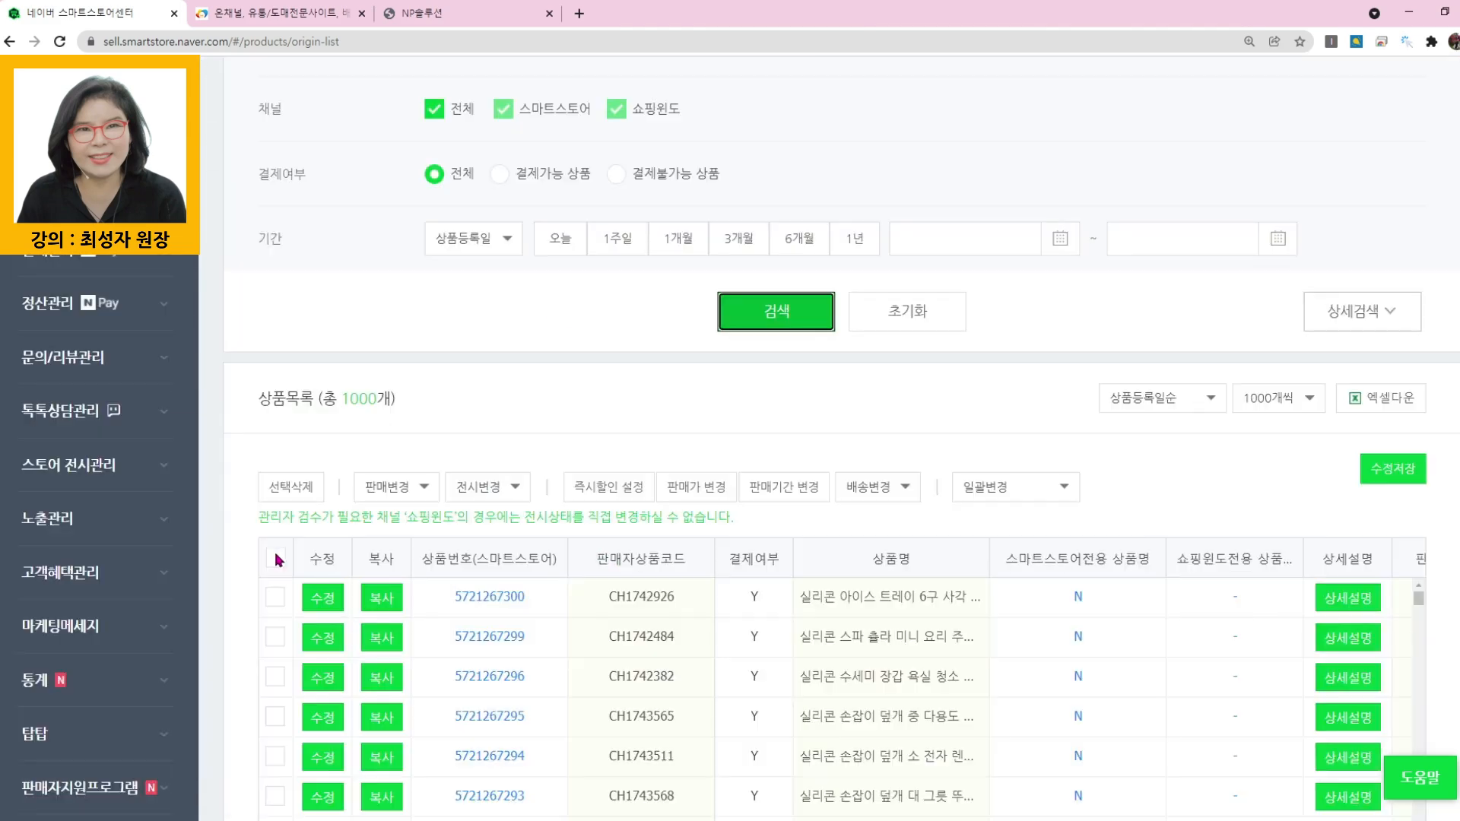
# - Select and delete all listed products from the third batch, then close the result window
pyautogui.click(275, 559)
pyautogui.click(291, 487)
pyautogui.click(834, 208)
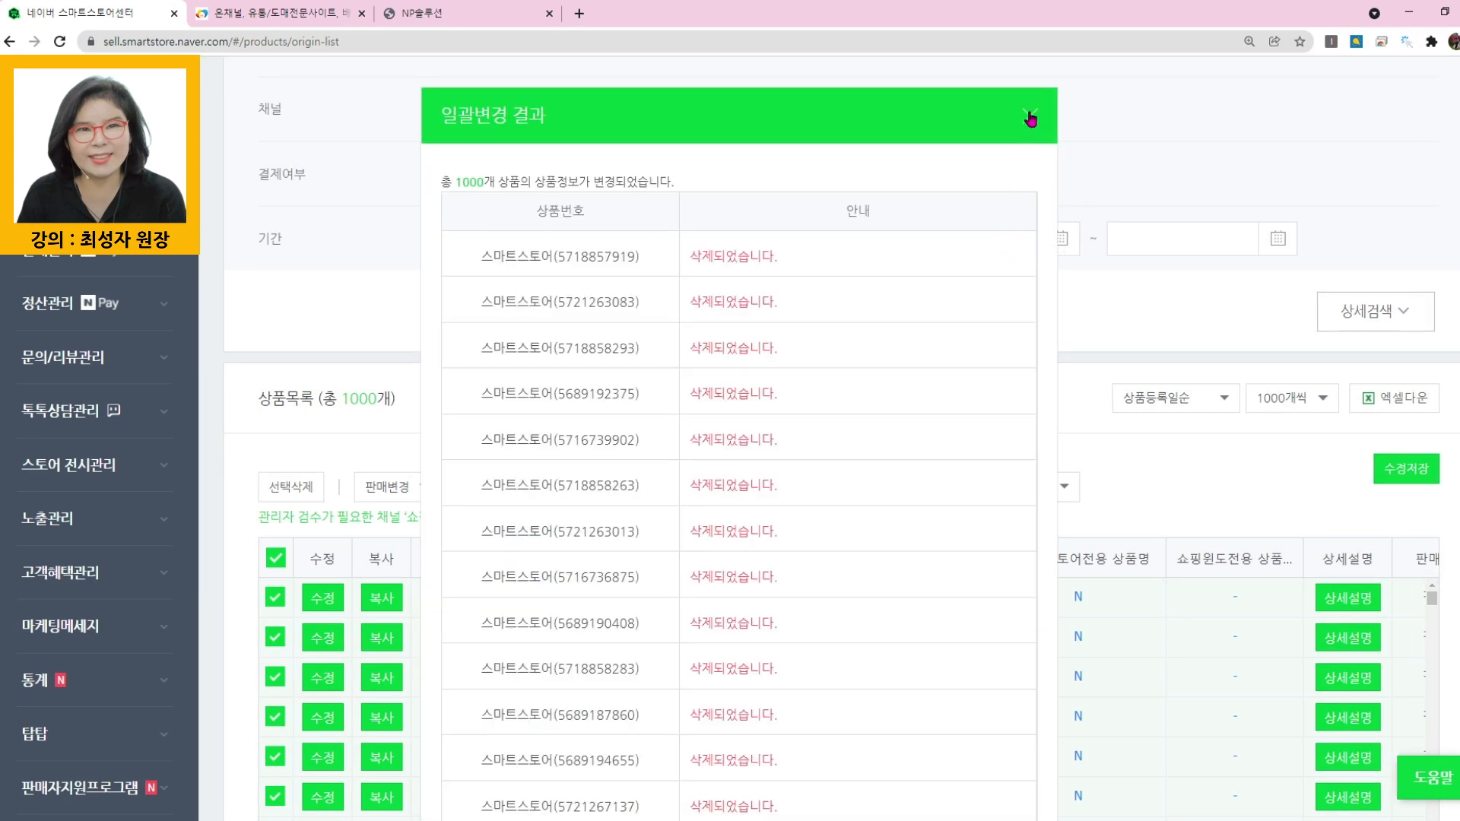
pyautogui.click(1030, 115)
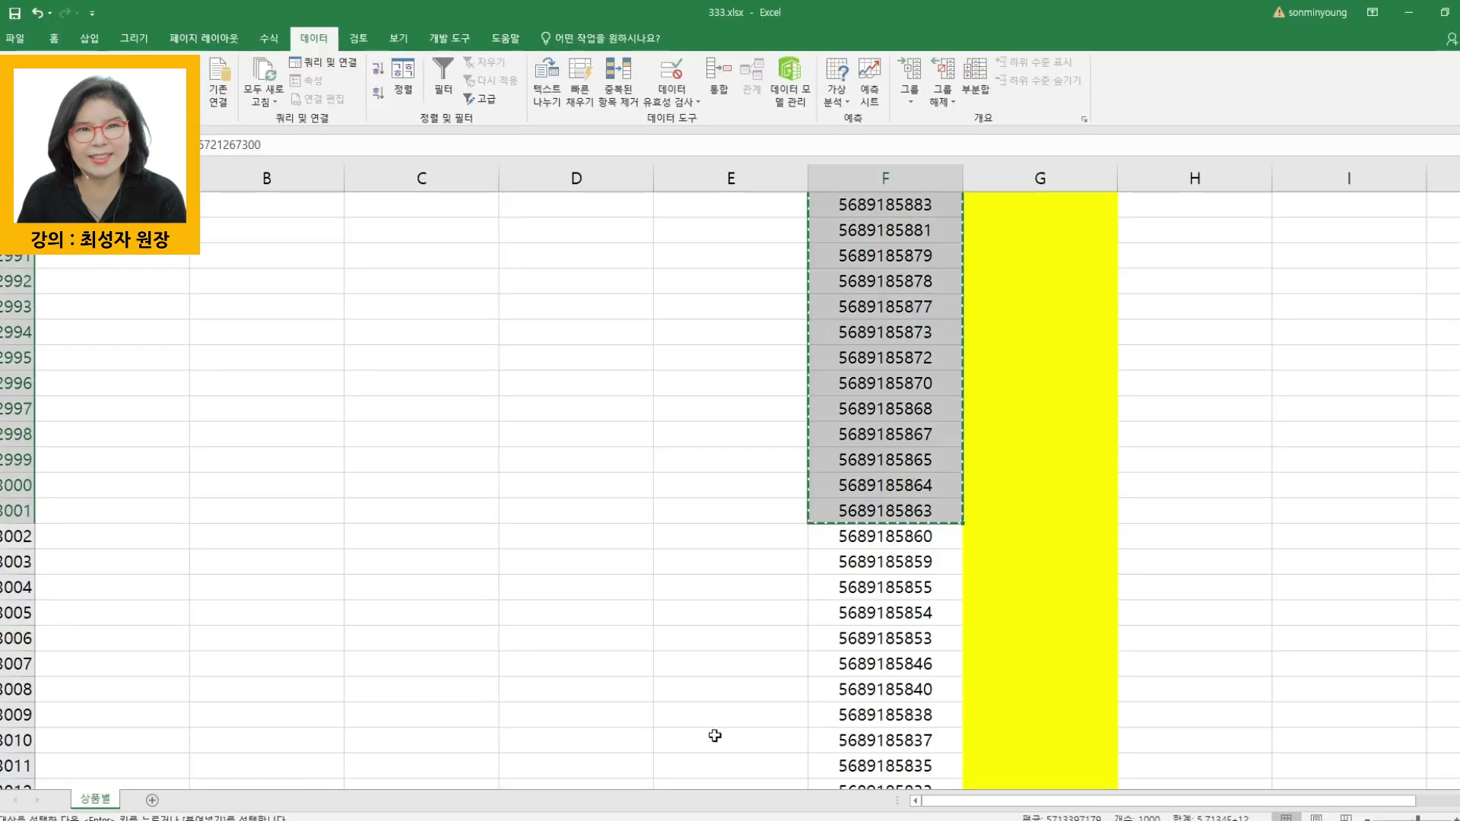
# - Switch to 333.xlsx in Excel and copy the fourth batch of 1000 product IDs, F3002:F4001
pyautogui.click(457, 768)
pyautogui.moveTo(890, 537); pyautogui.dragTo(900, 240)
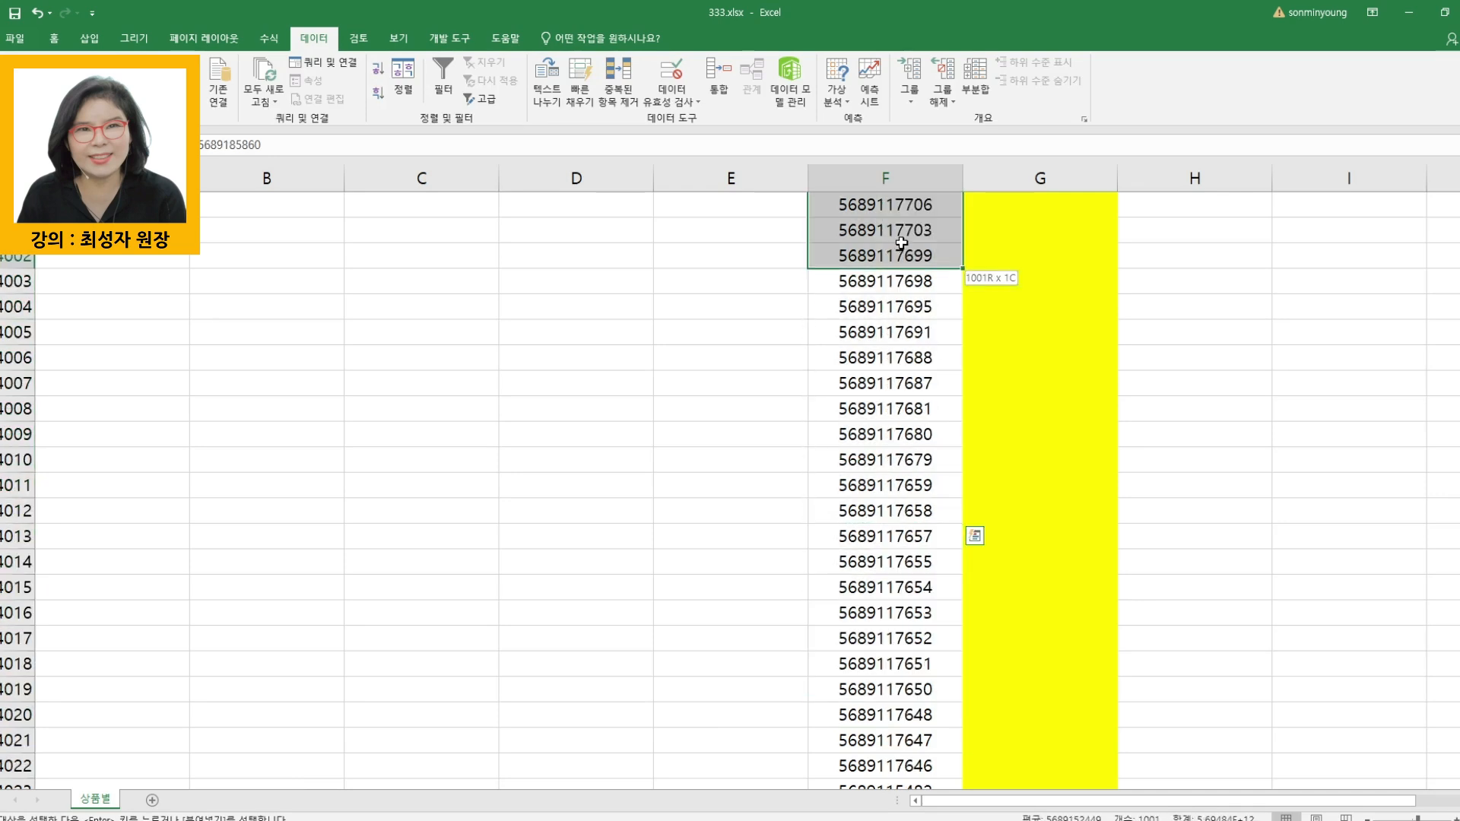
pyautogui.hotkey('ctrl', 'c')
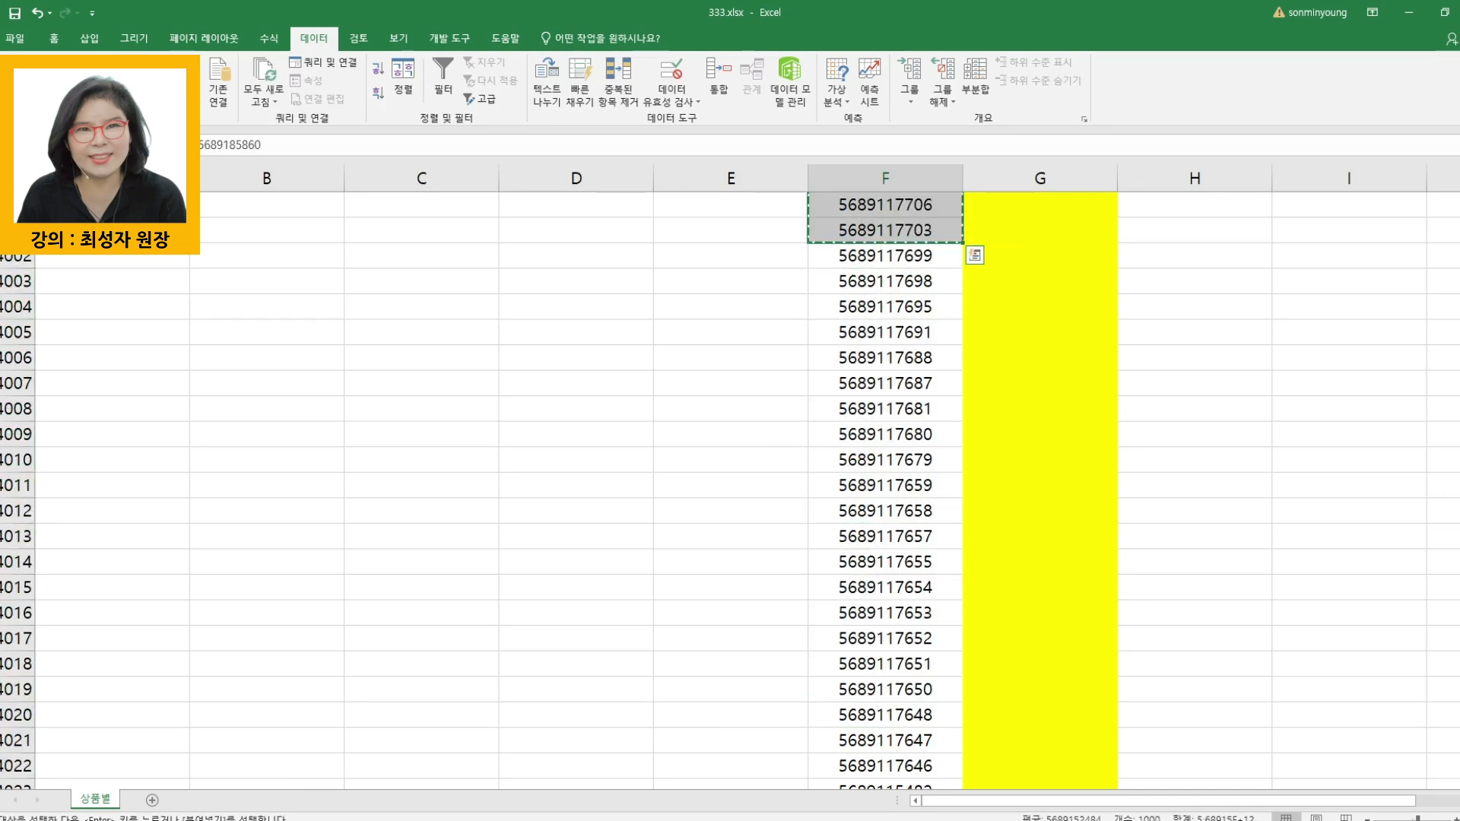
# - Return to Smart Store Center and search all products by 상품번호 for the fourth batch of IDs from F3002:F4001
pyautogui.click(441, 768)
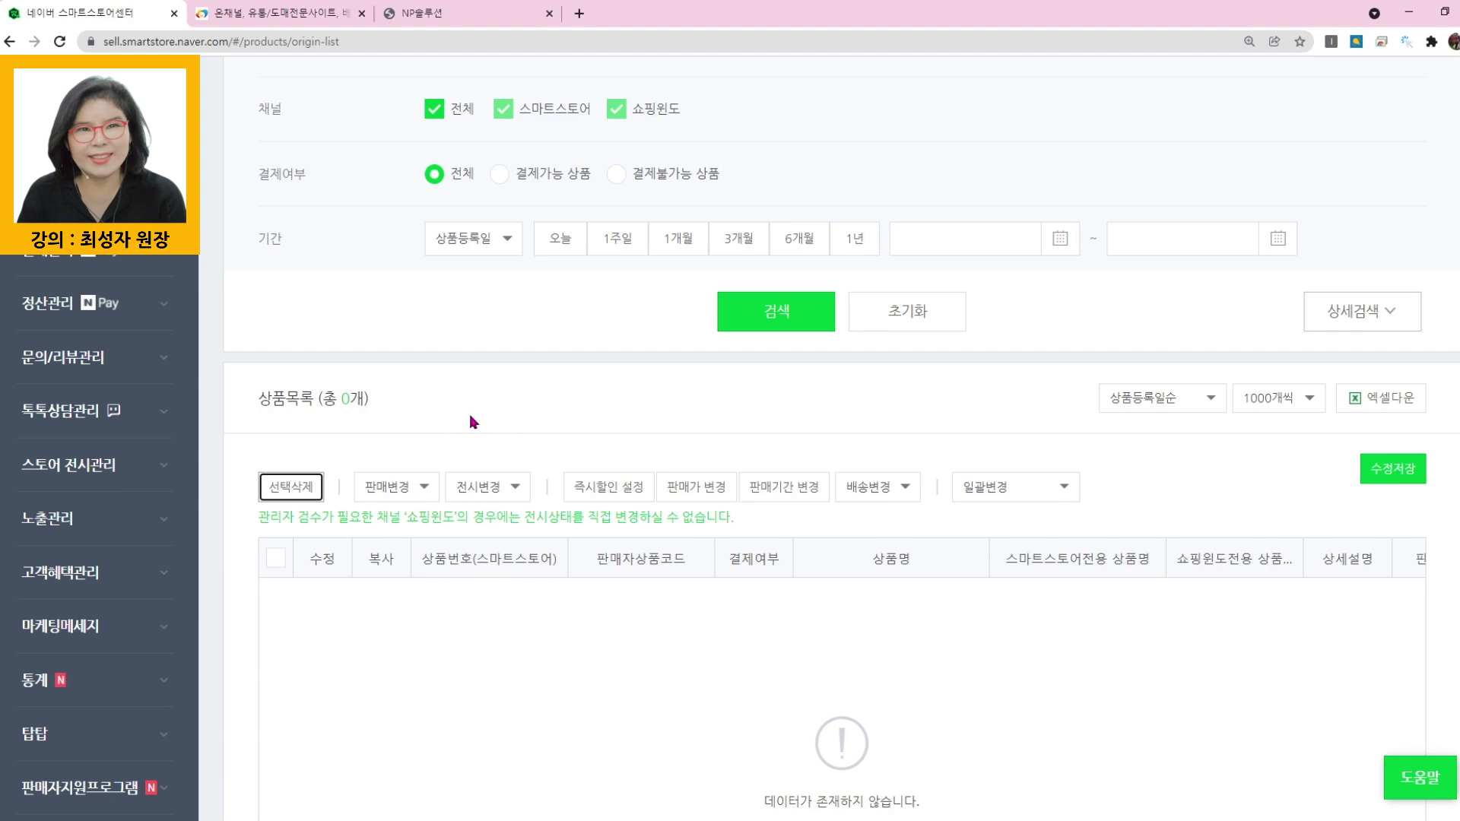
pyautogui.scroll(1, 510, 441)
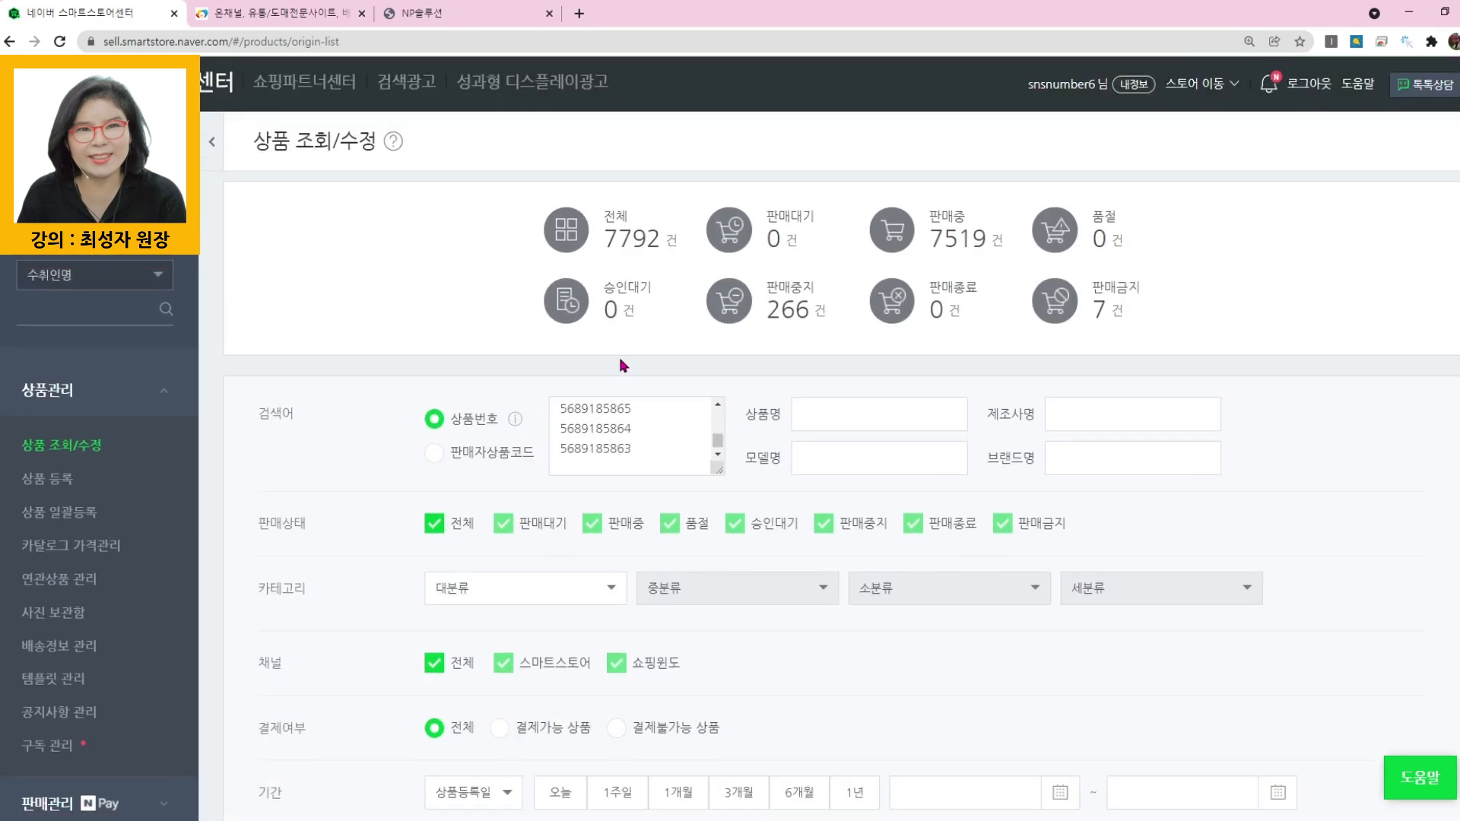
pyautogui.click(622, 235)
pyautogui.click(636, 456)
pyautogui.hotkey('ctrl', 'v')
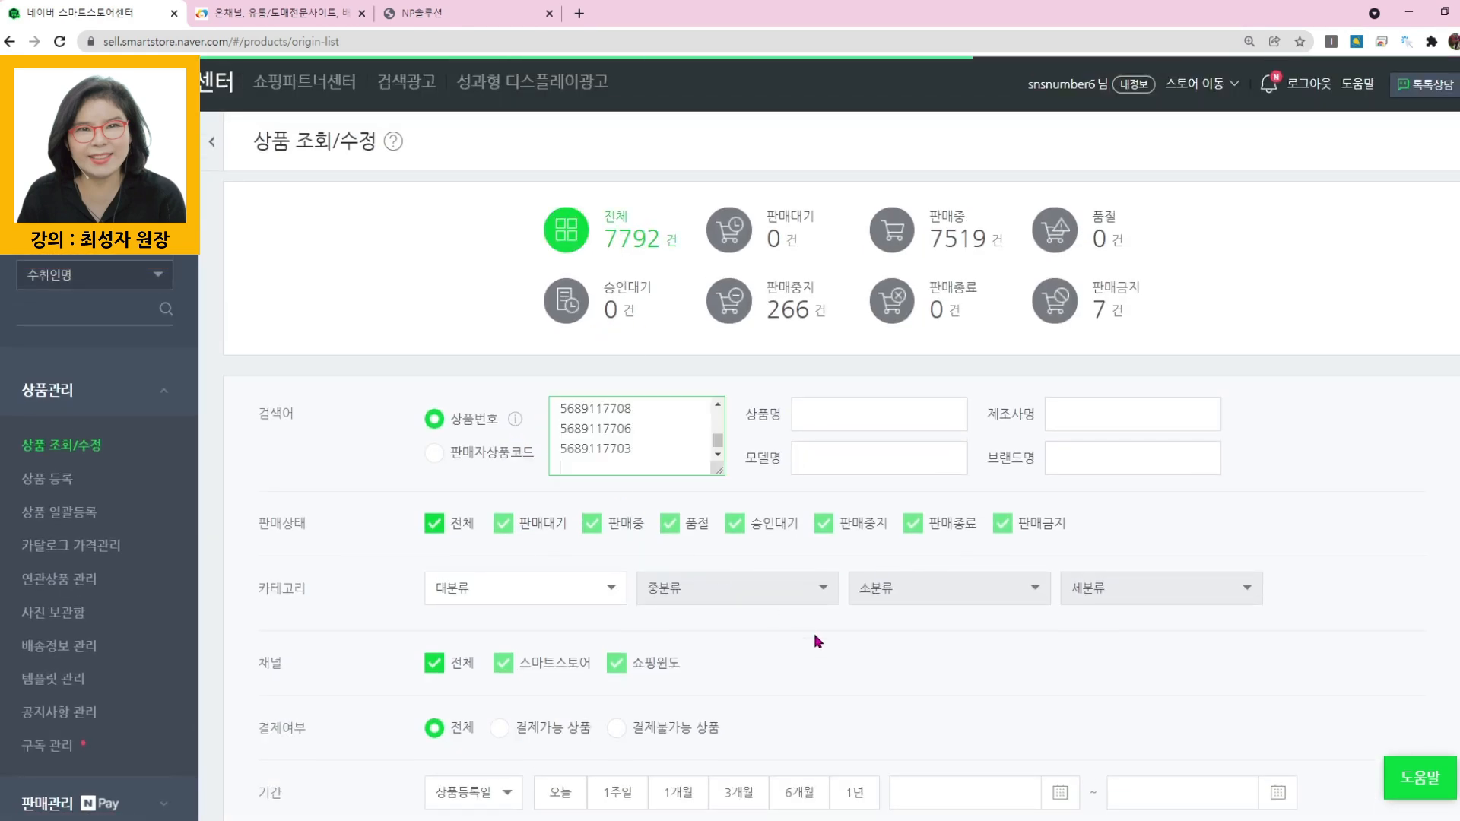
pyautogui.scroll(-4, 818, 641)
pyautogui.click(760, 559)
# - Select and delete all listed products from the fourth batch, then close the result window
pyautogui.scroll(-4, 291, 493)
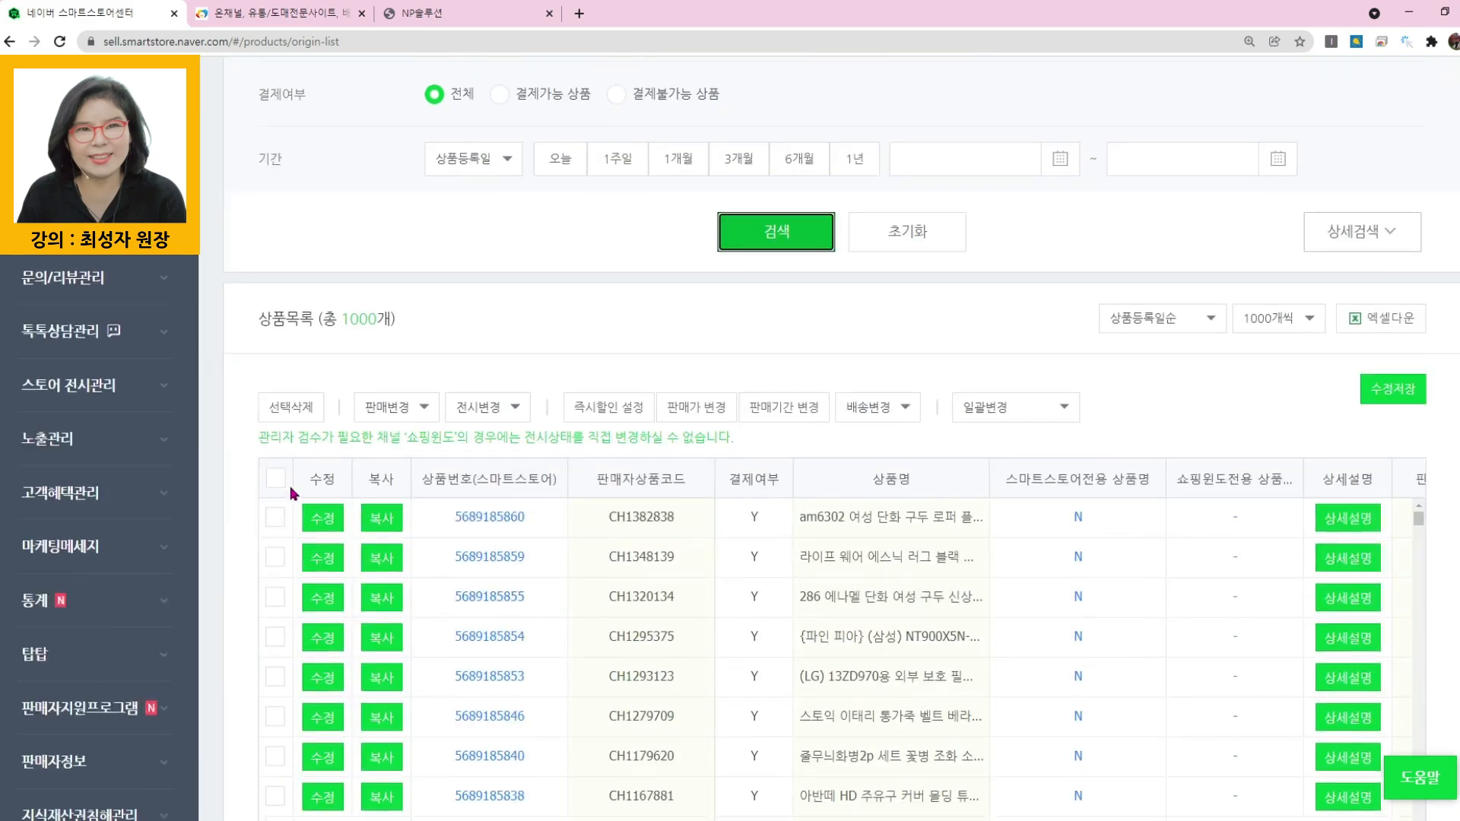
pyautogui.click(276, 479)
pyautogui.click(292, 407)
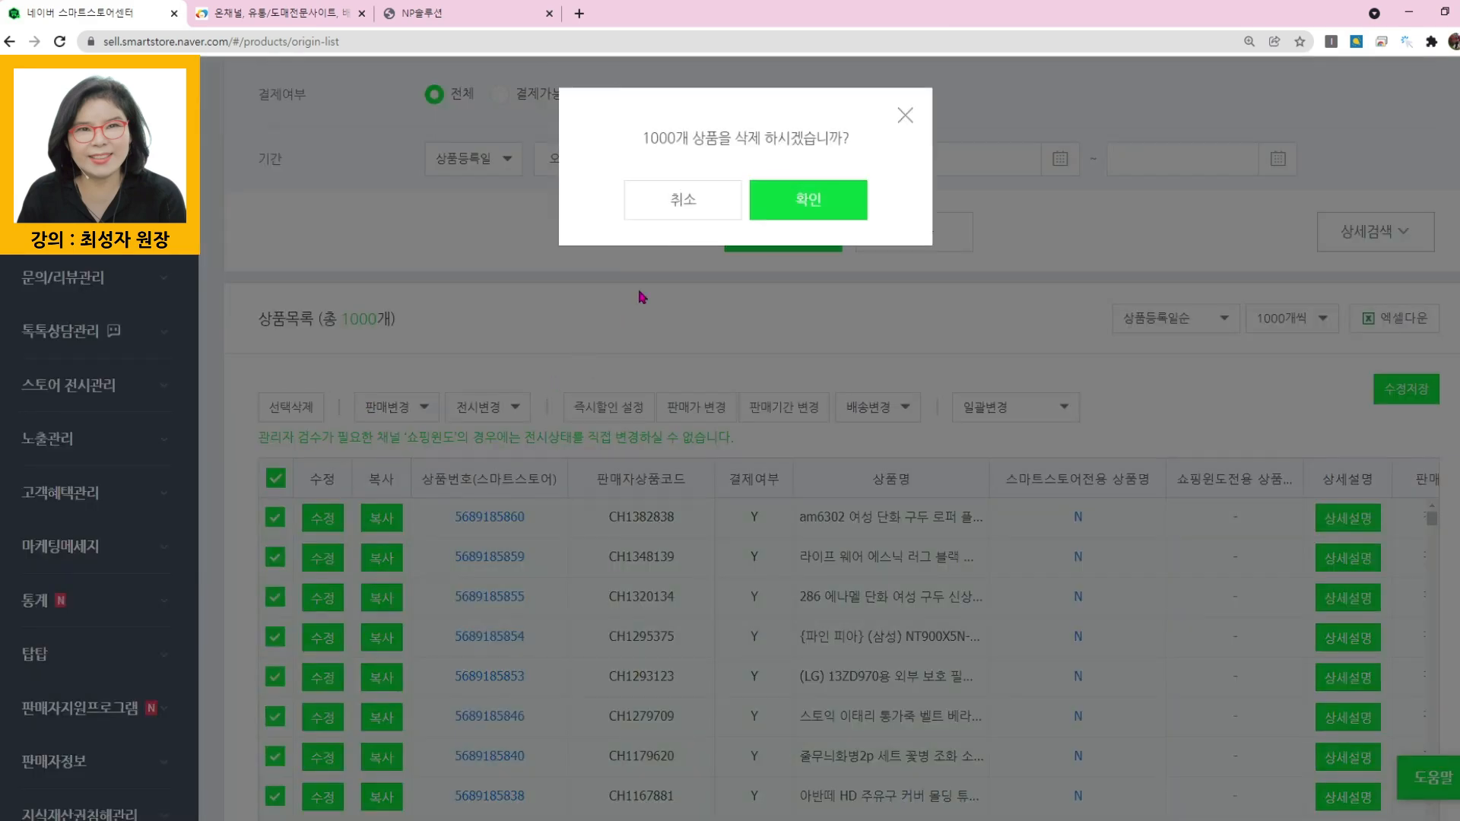
pyautogui.click(797, 202)
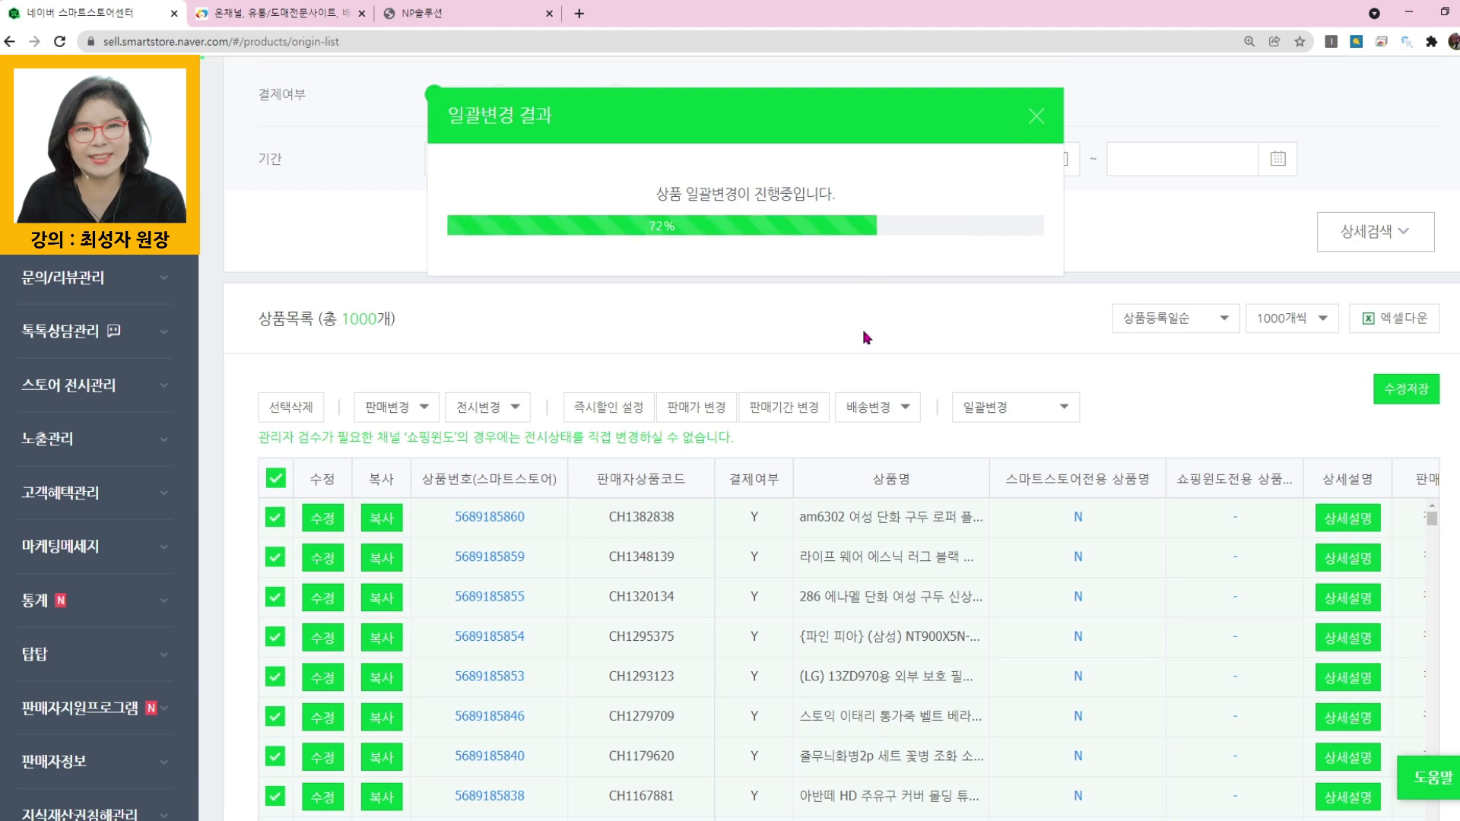
pyautogui.click(1035, 116)
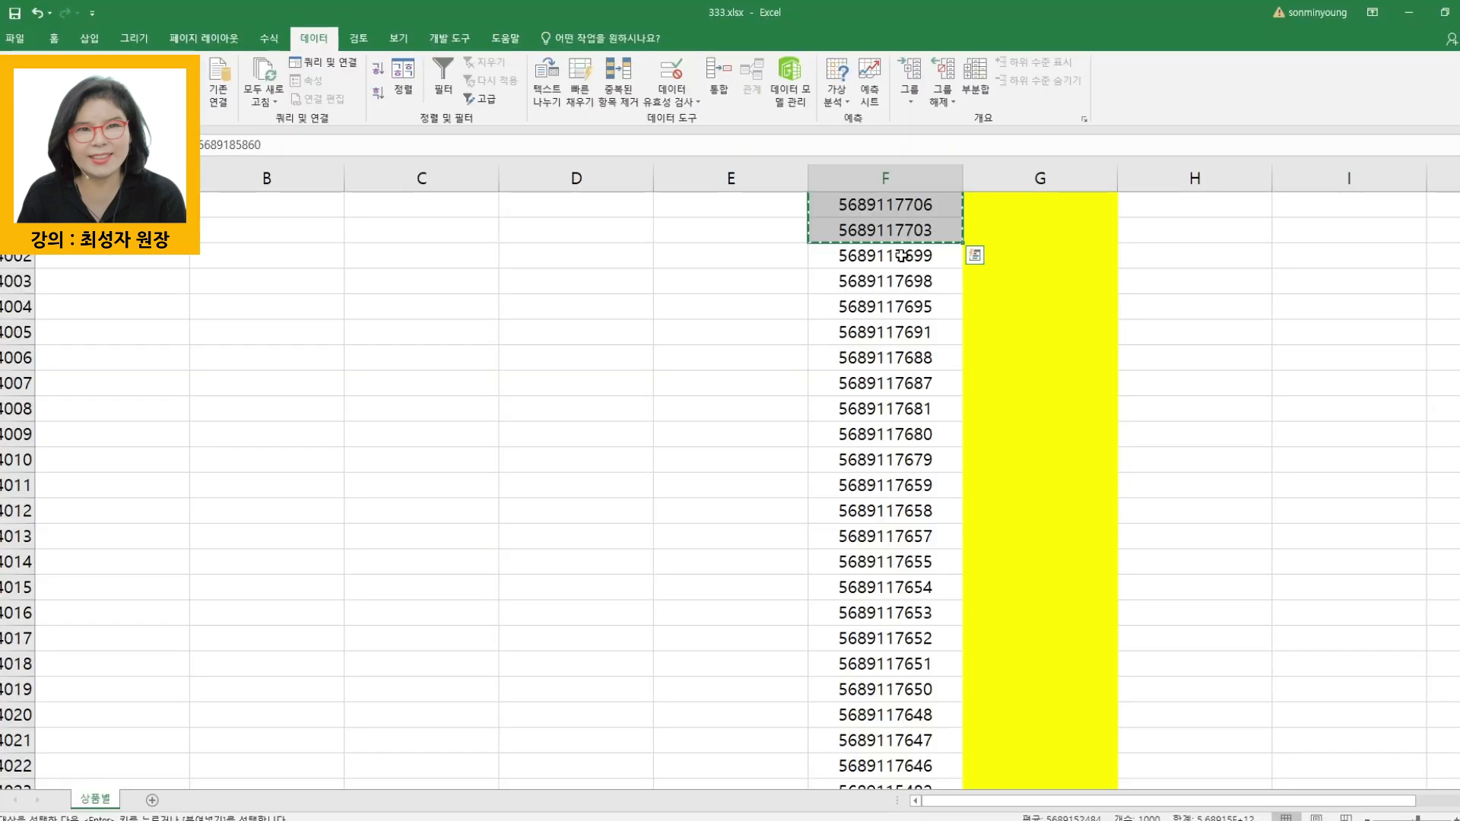
# - Copy the fifth batch of 1000 product IDs, F4002:F5001, from 333.xlsx and enter it as the 상품번호 search terms for all products in Smart Store Center
pyautogui.moveTo(886, 236)
pyautogui.mouseDown()
pyautogui.moveTo(960, 753)
pyautogui.moveTo(895, 261)
pyautogui.mouseUp()
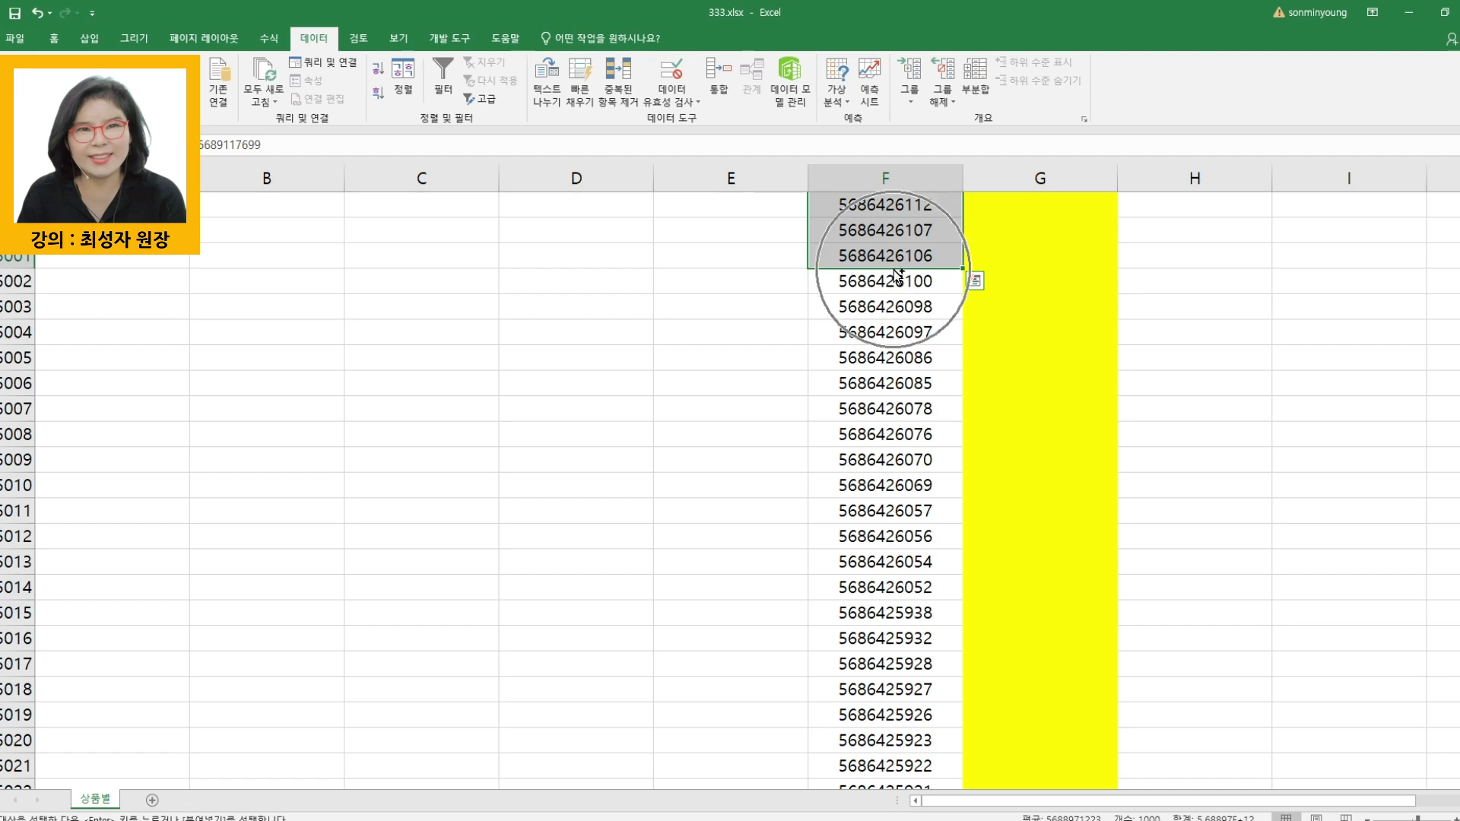
pyautogui.hotkey('ctrl', 'q')
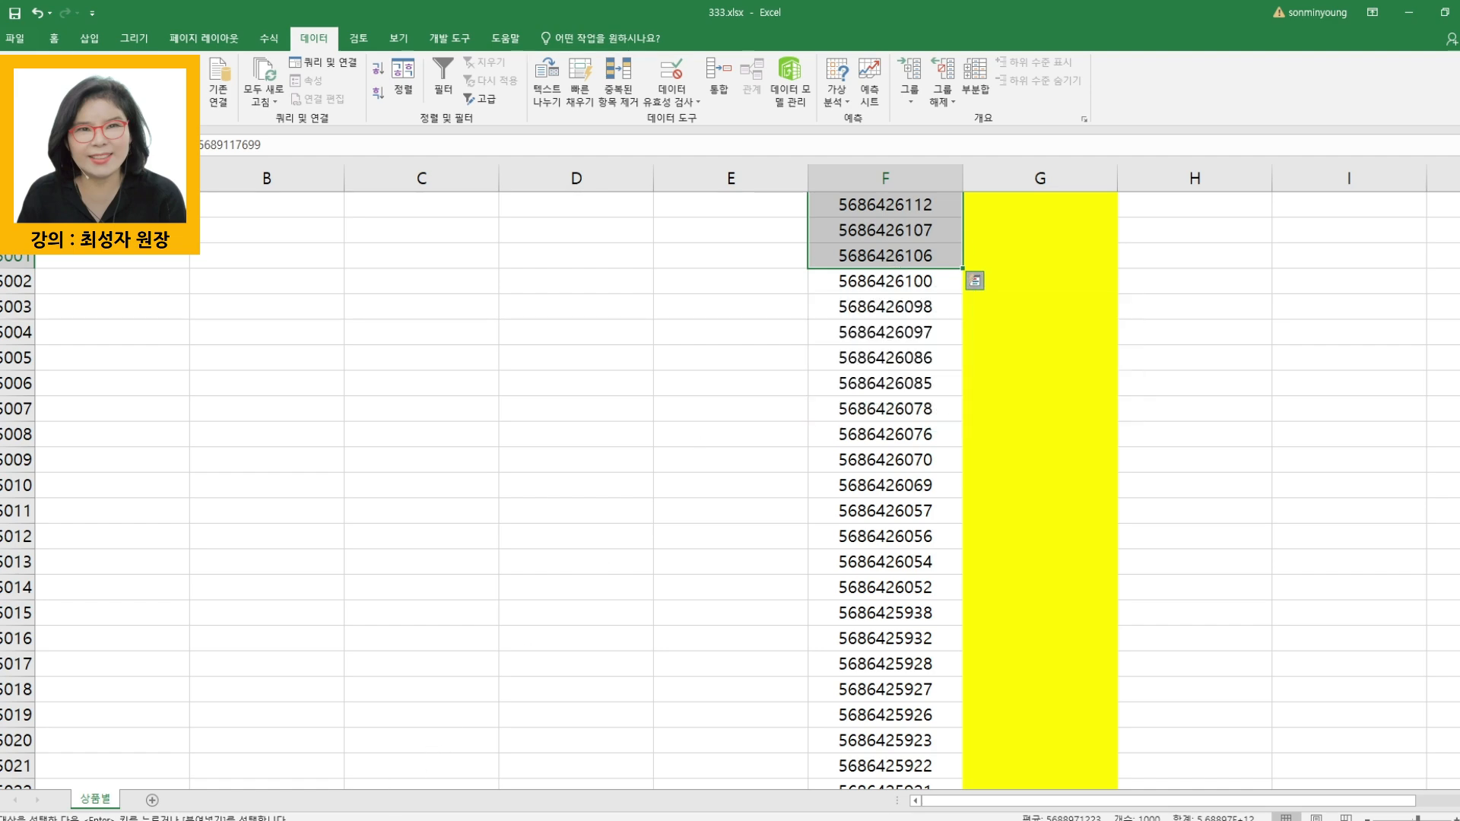
pyautogui.click(433, 820)
pyautogui.click(365, 770)
pyautogui.scroll(5, 654, 339)
pyautogui.click(654, 274)
pyautogui.scroll(3, 662, 219)
pyautogui.click(639, 236)
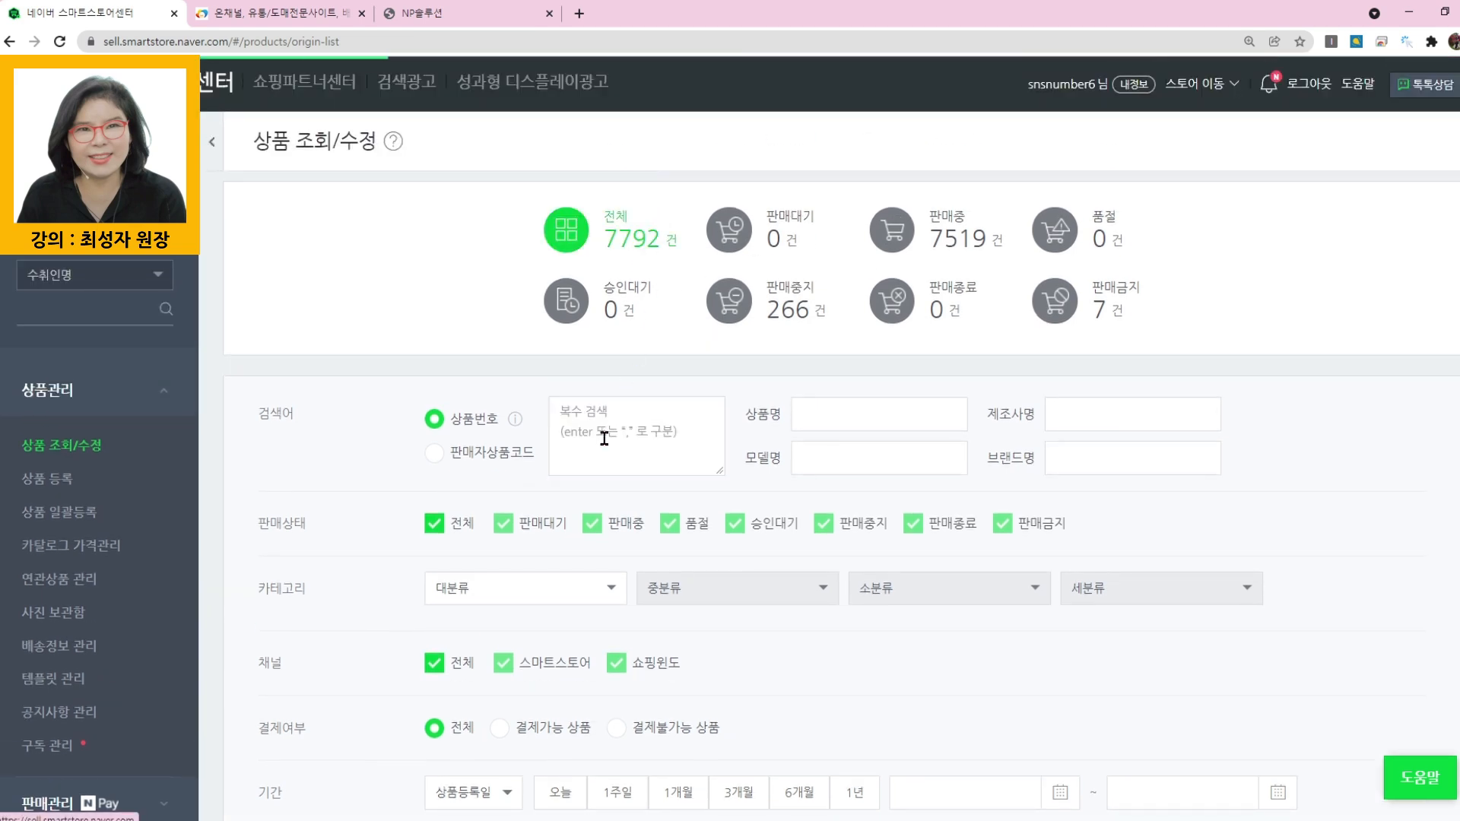
pyautogui.hotkey('ctrl', 'v')
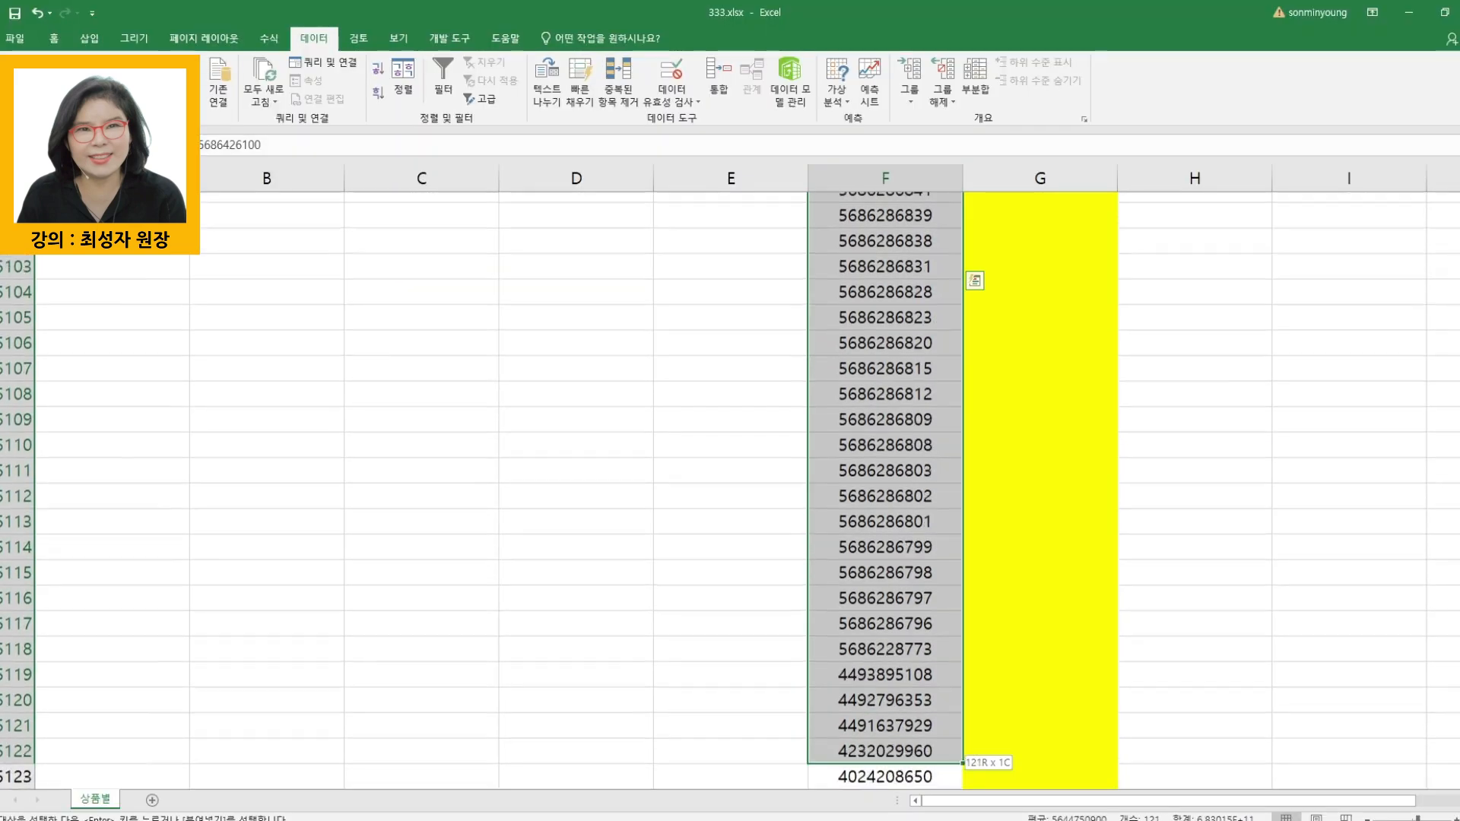
# - Switch to 333.xlsx in Excel and copy the final batch of product IDs from F5002 to the end of the list
pyautogui.moveTo(887, 764); pyautogui.dragTo(887, 729)
pyautogui.hotkey('ctrl', 'c')
pyautogui.scroll(11, 647, 470)
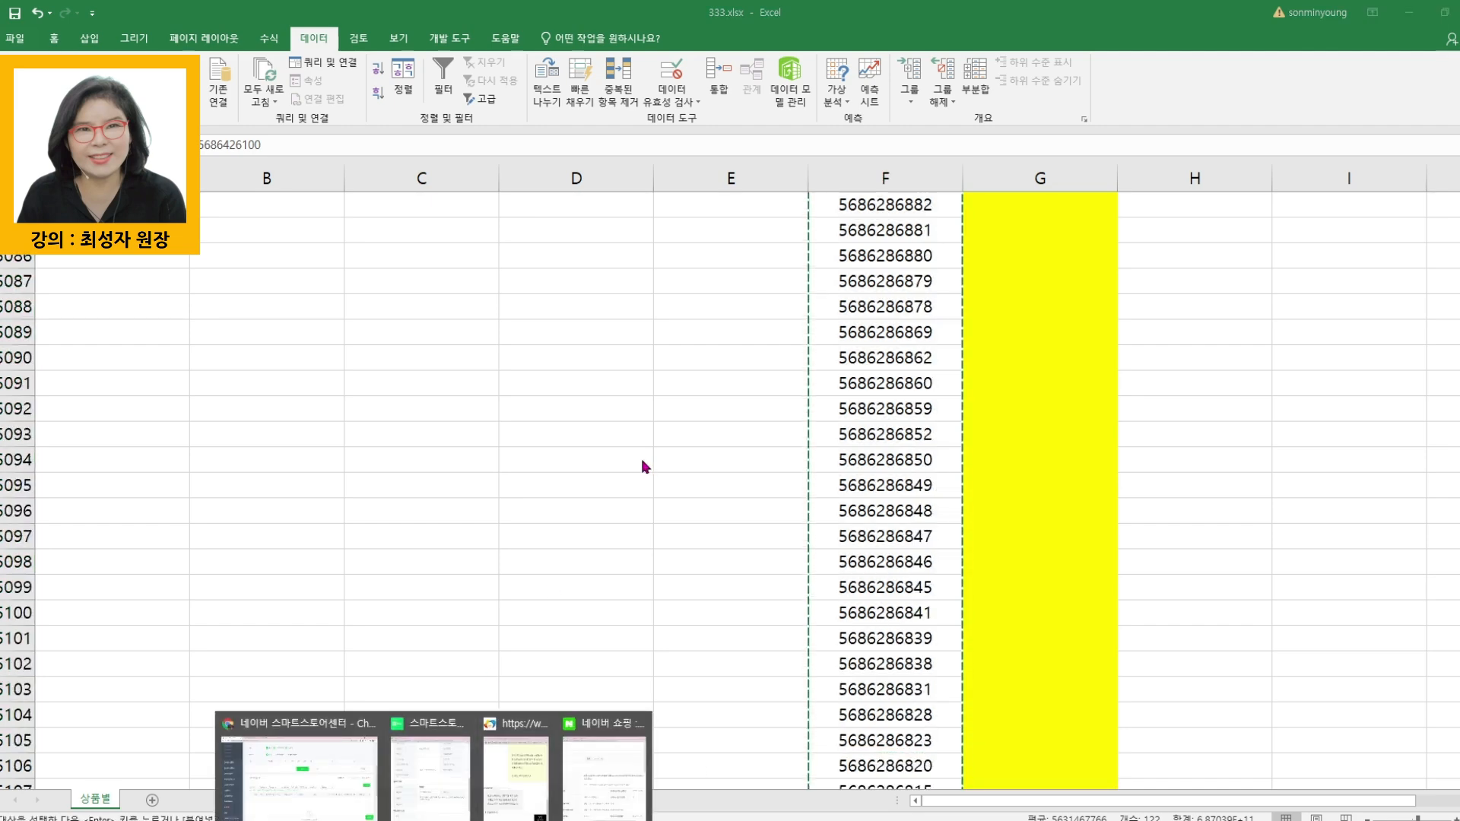
# - Return to Smart Store Center and search all products by 상품번호 for the final batch of IDs starting at F5002
pyautogui.click(302, 774)
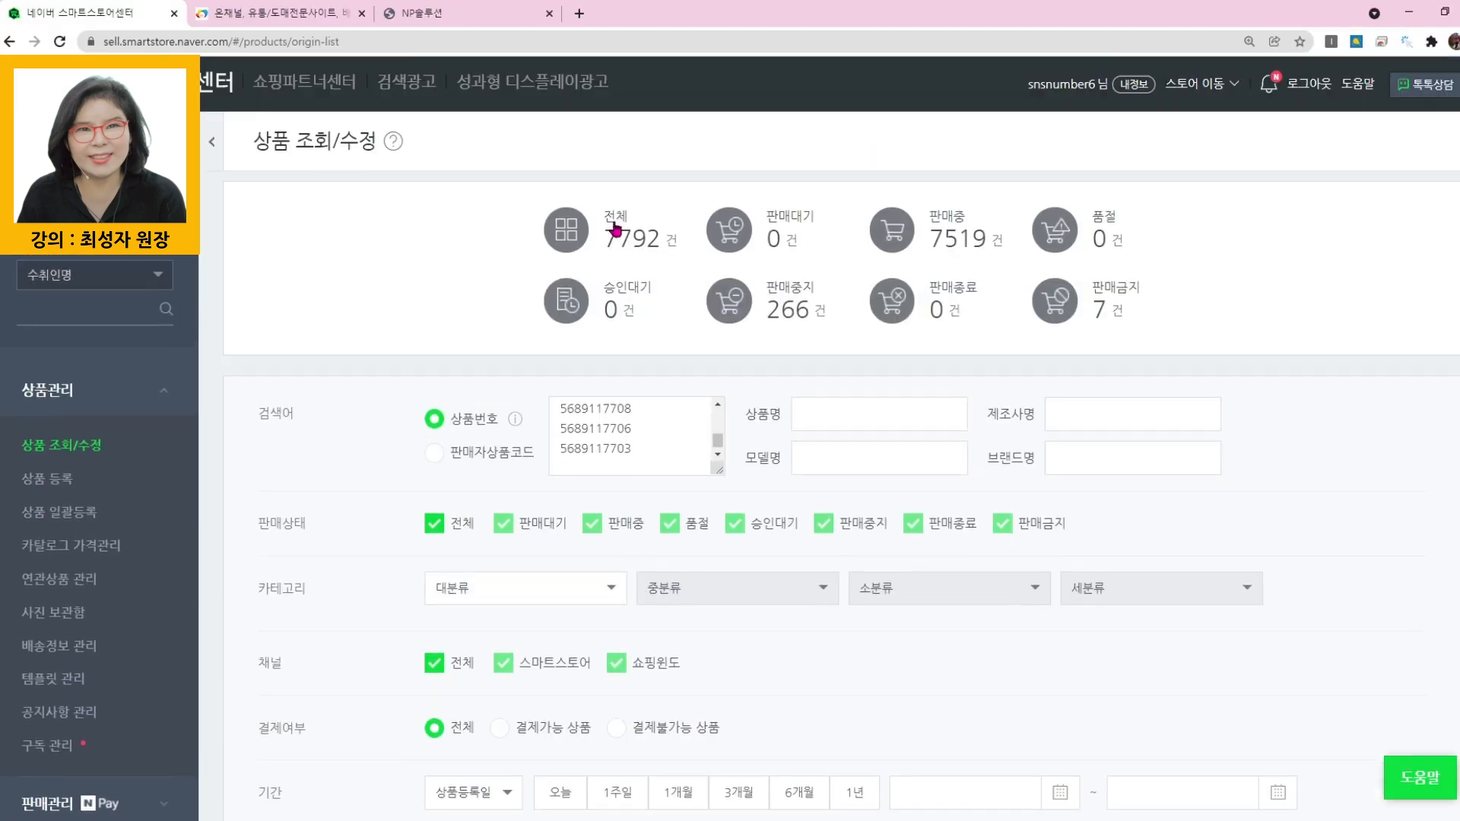
pyautogui.click(635, 437)
pyautogui.hotkey('ctrl', 'v')
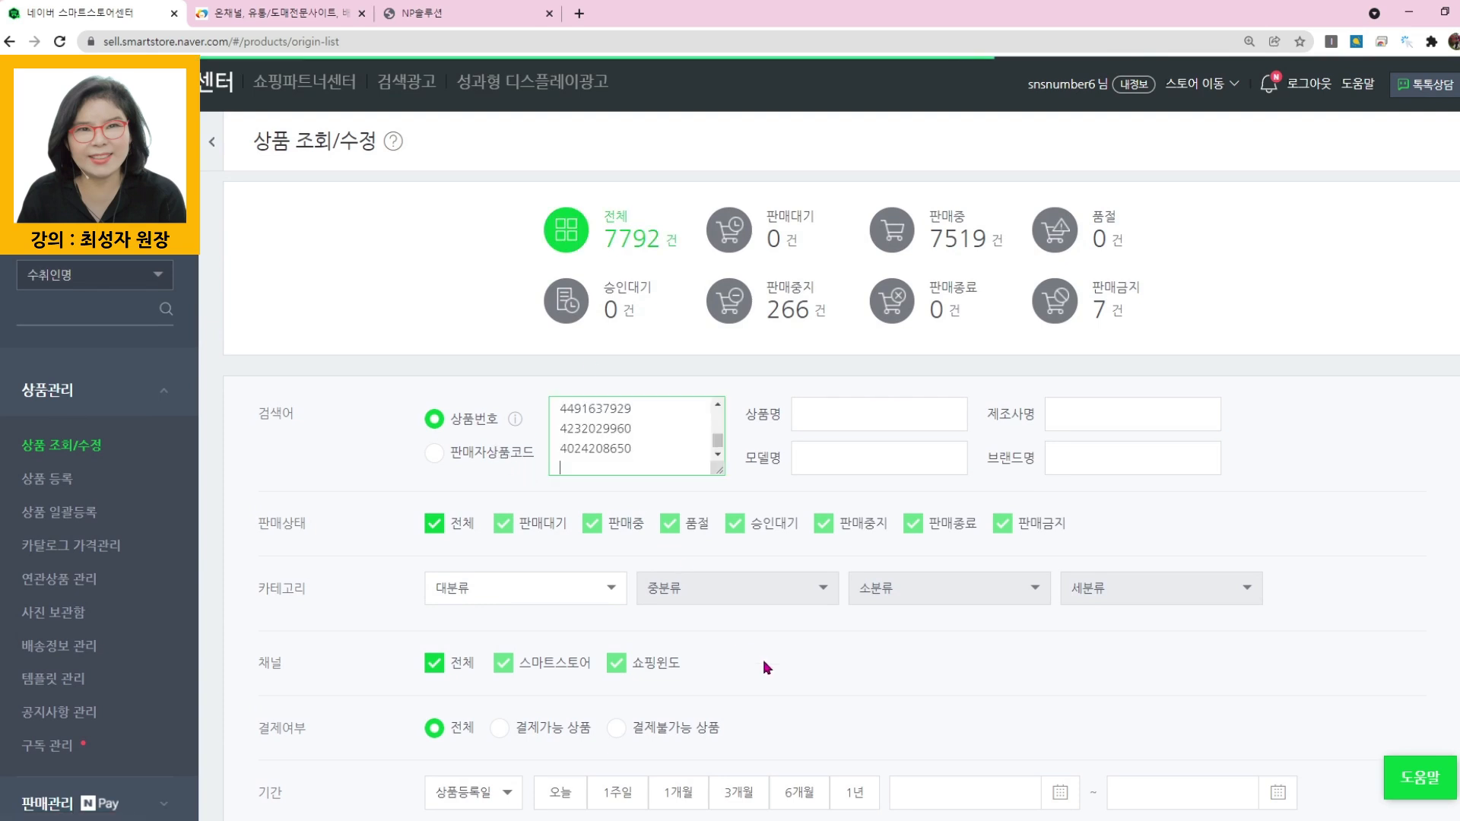
pyautogui.scroll(-4, 769, 665)
pyautogui.scroll(-4, 783, 622)
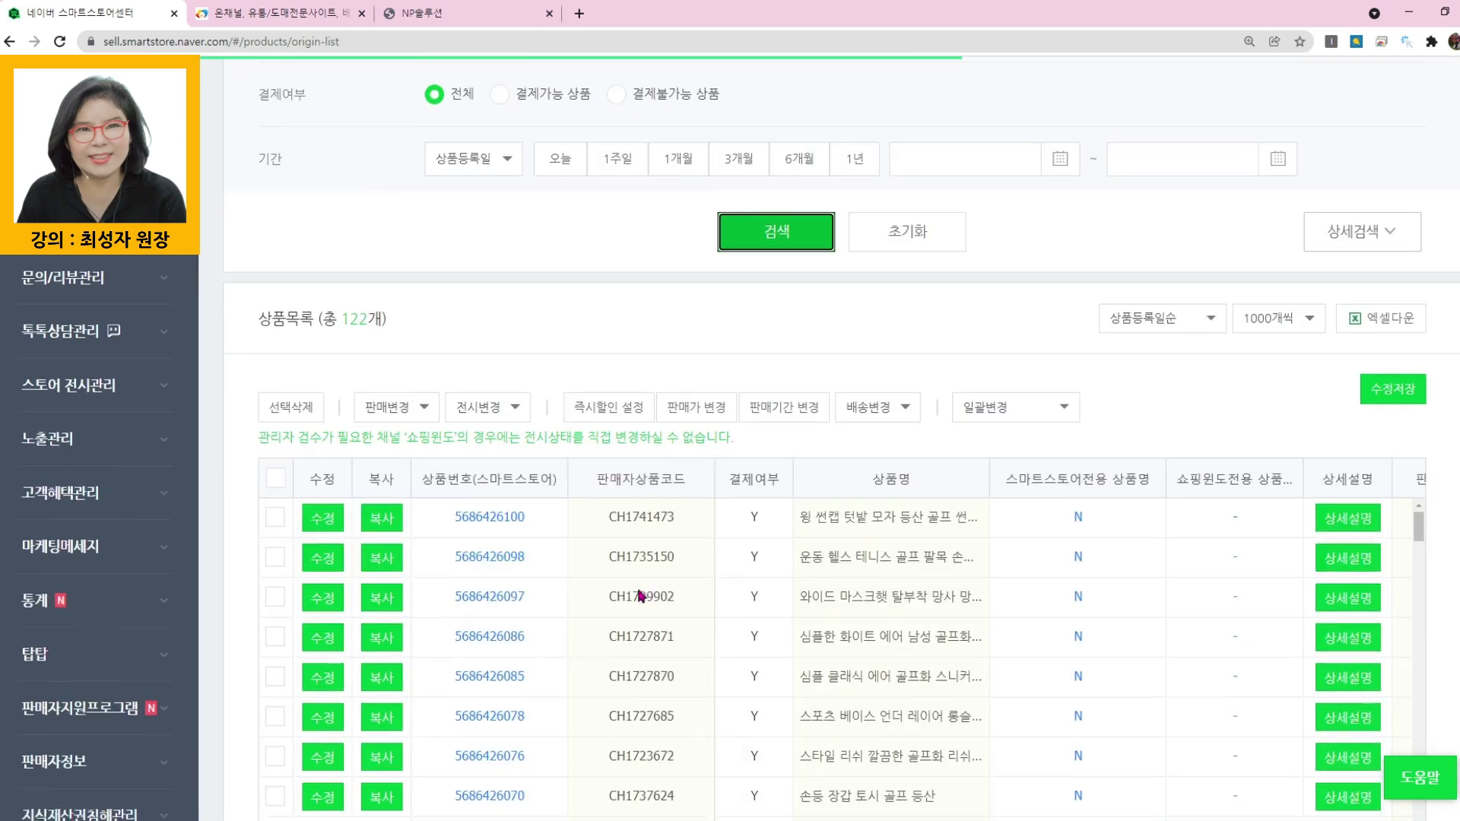
# - Select and delete all listed products from the final batch, then close the result window
pyautogui.click(271, 474)
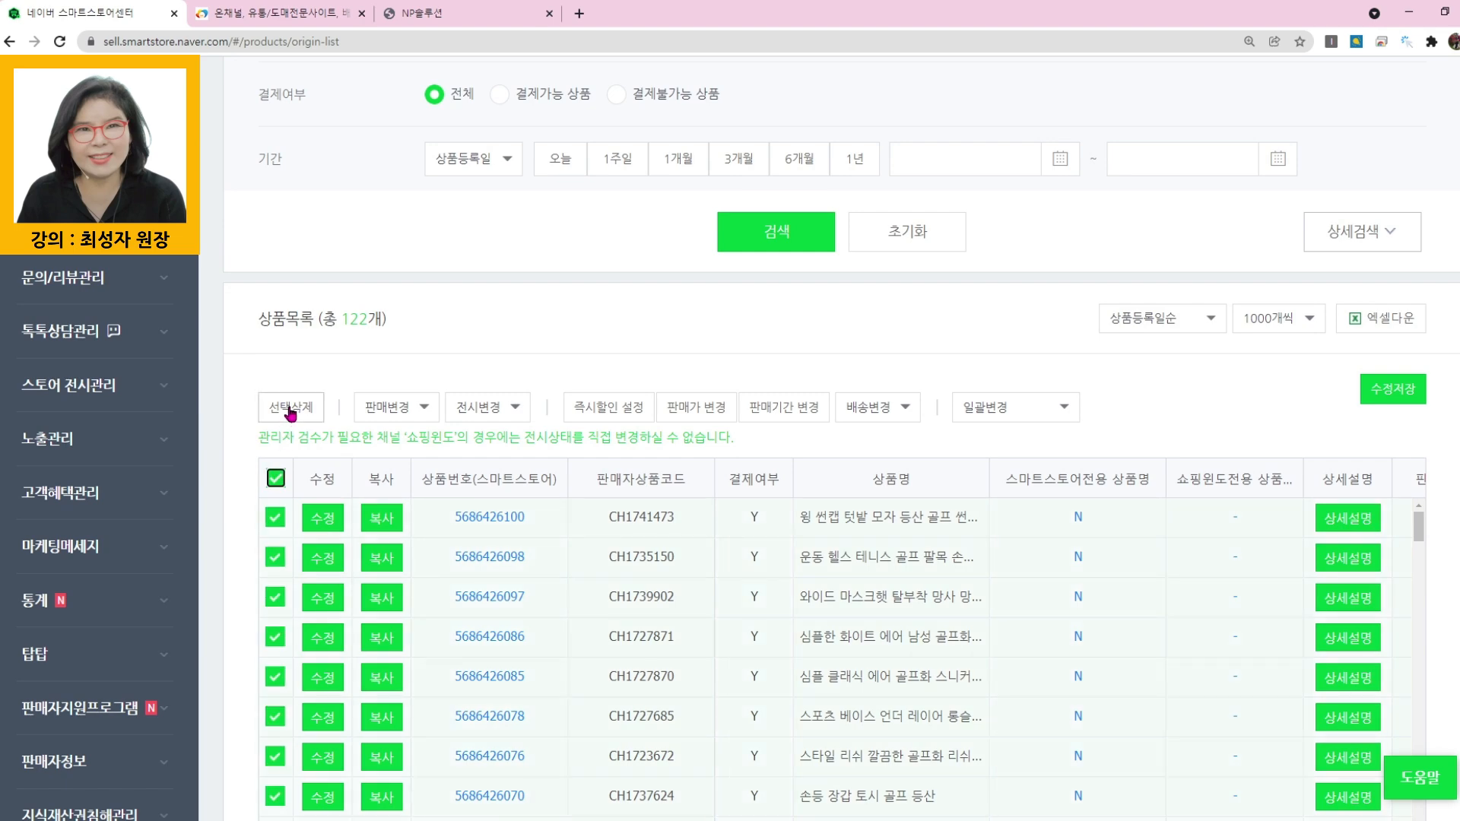
pyautogui.click(290, 411)
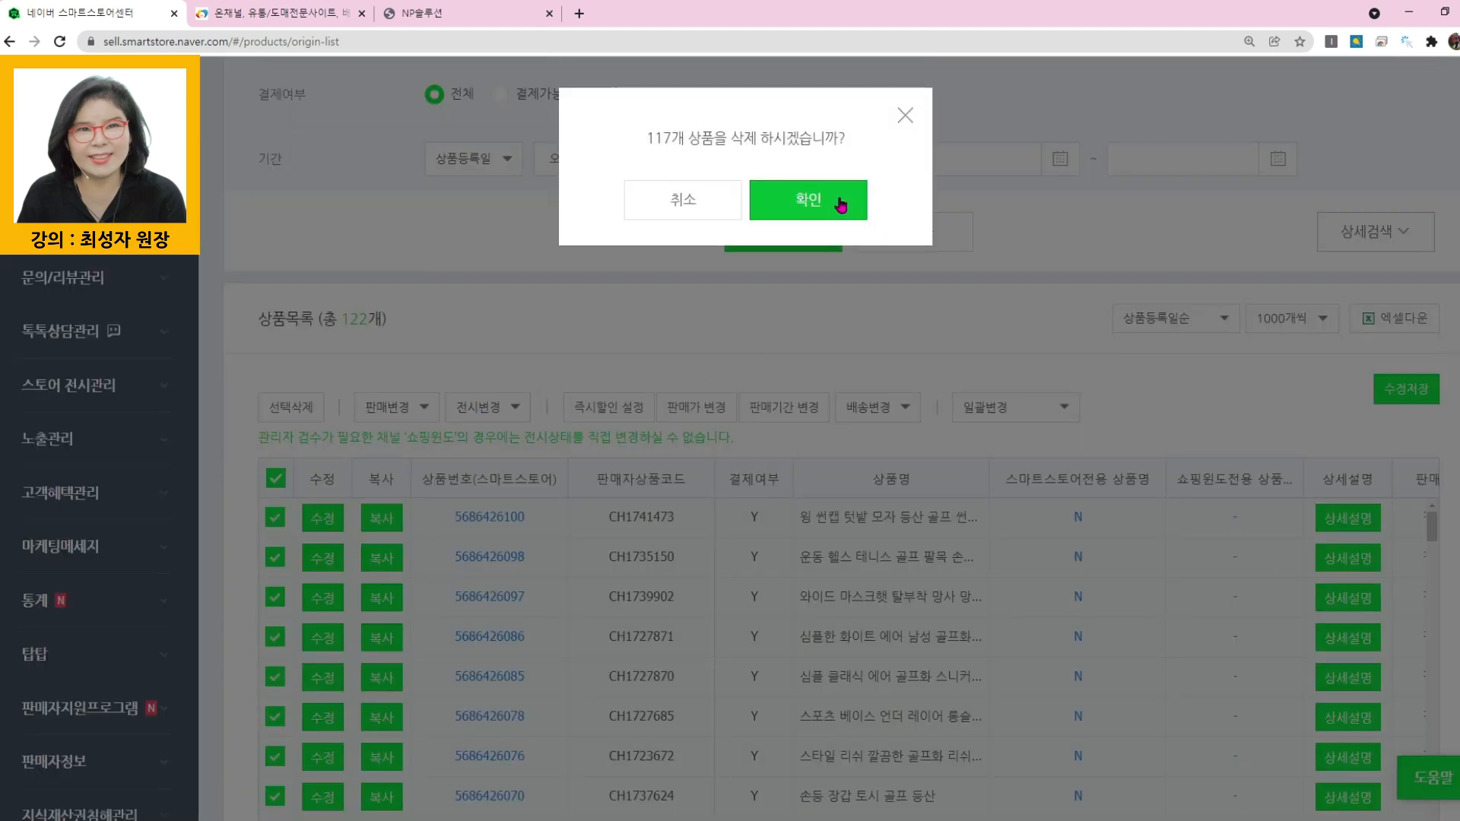
pyautogui.click(839, 200)
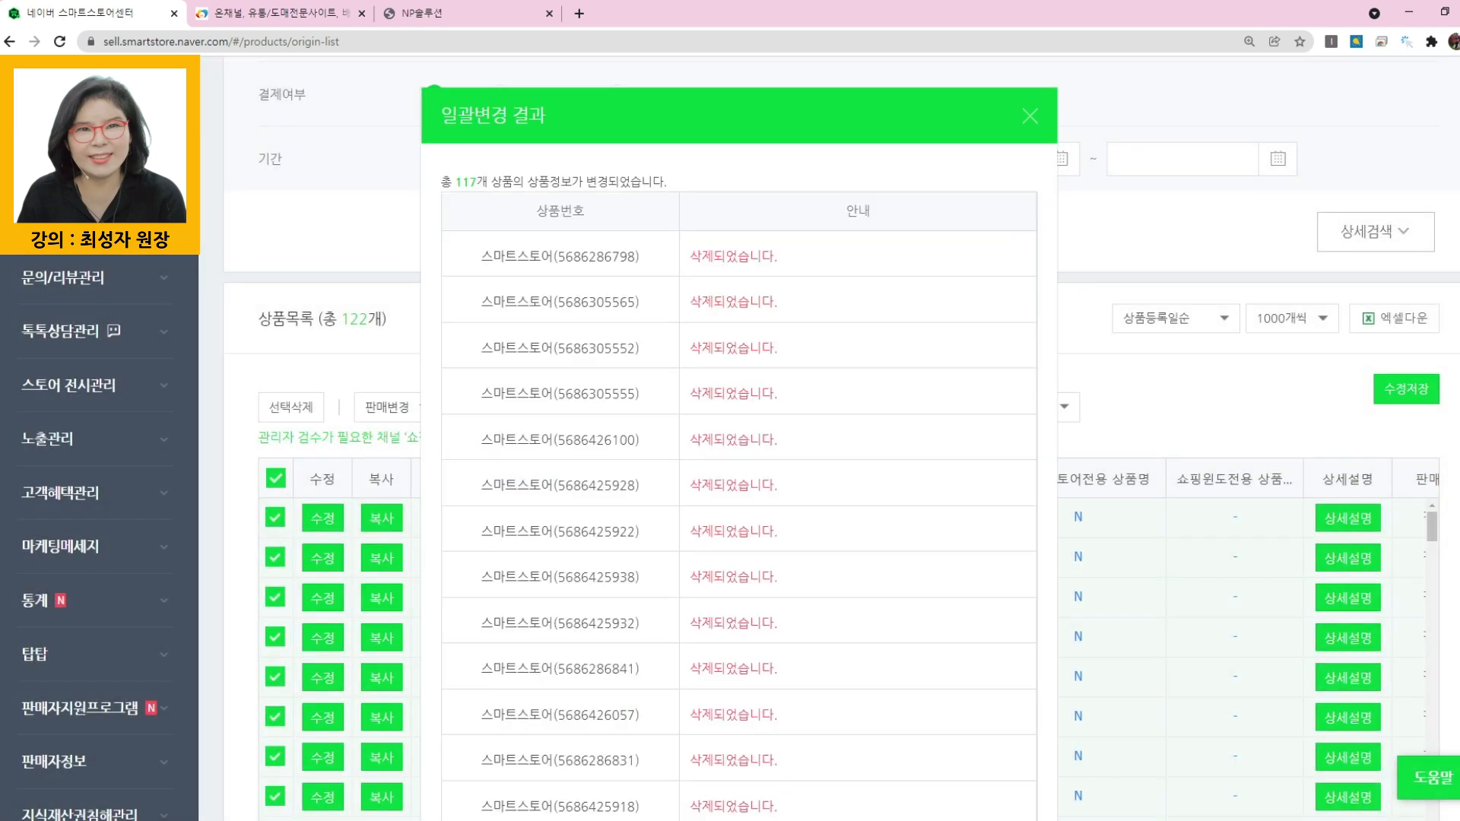
pyautogui.click(1030, 115)
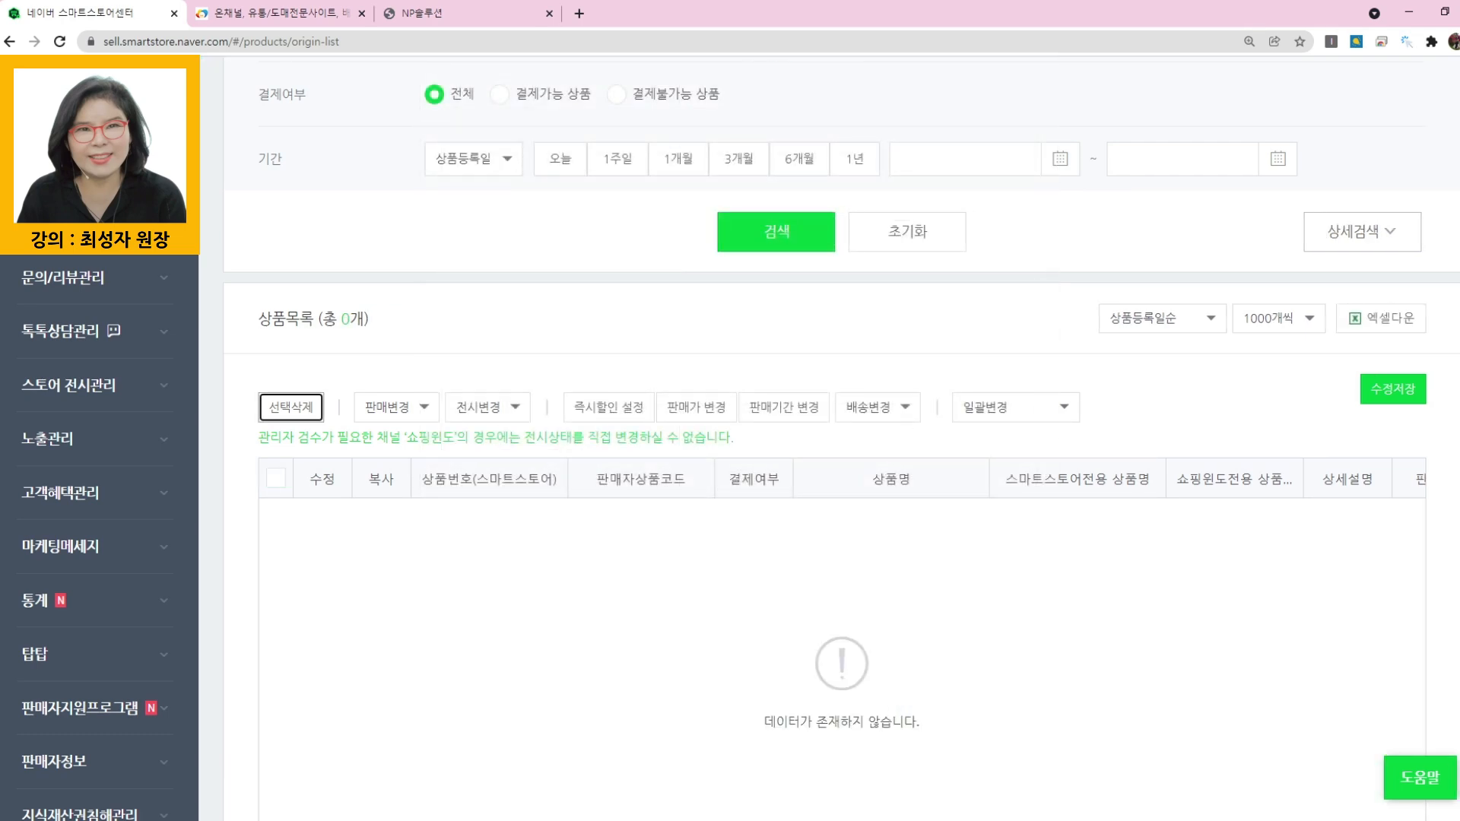
# - Go to the Smart Store Center home and reopen 상품 조회/수정 to check the updated product counts
pyautogui.moveTo(395, 820)
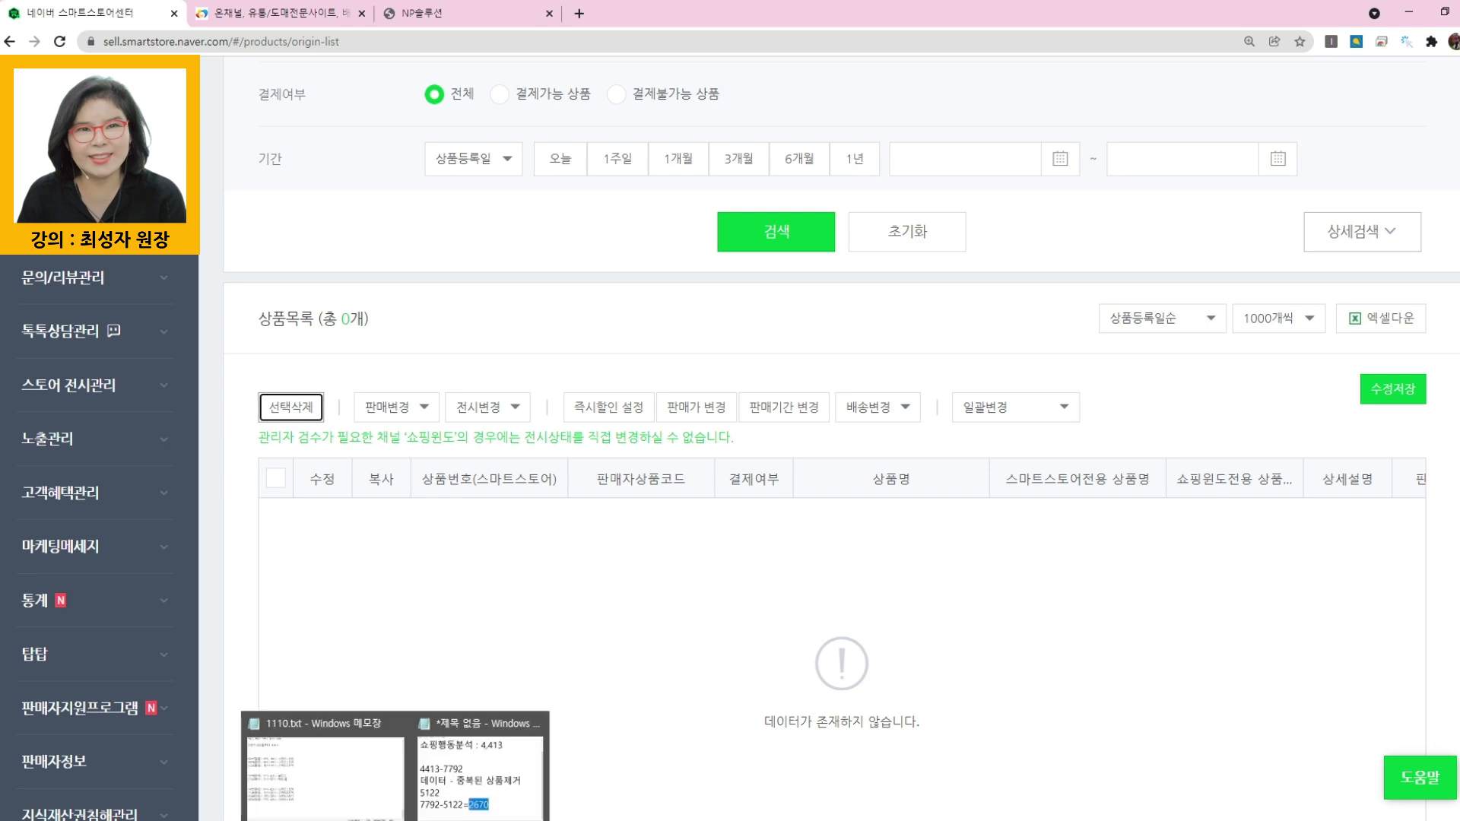
pyautogui.scroll(8, 479, 322)
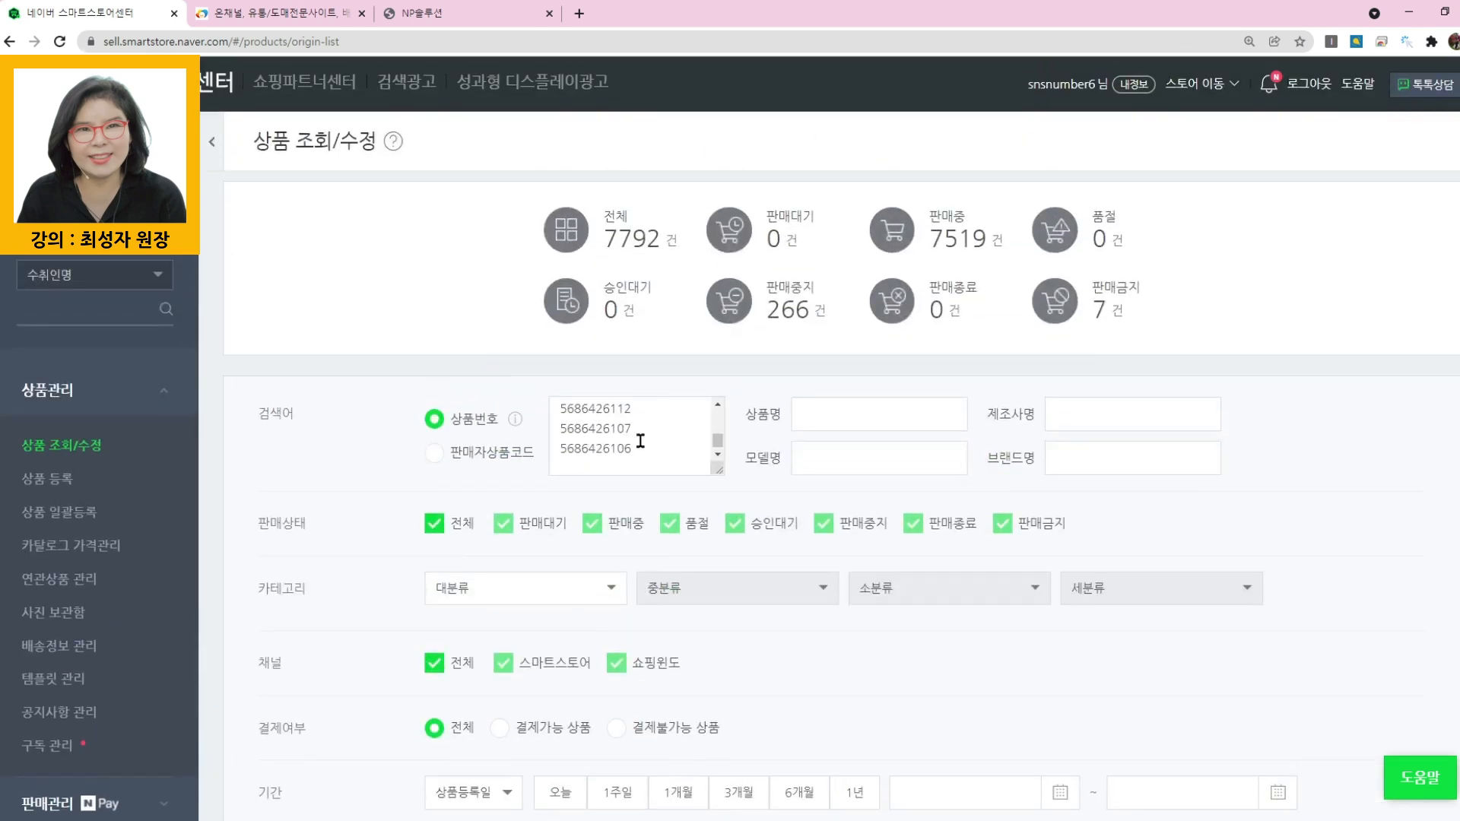
pyautogui.click(217, 82)
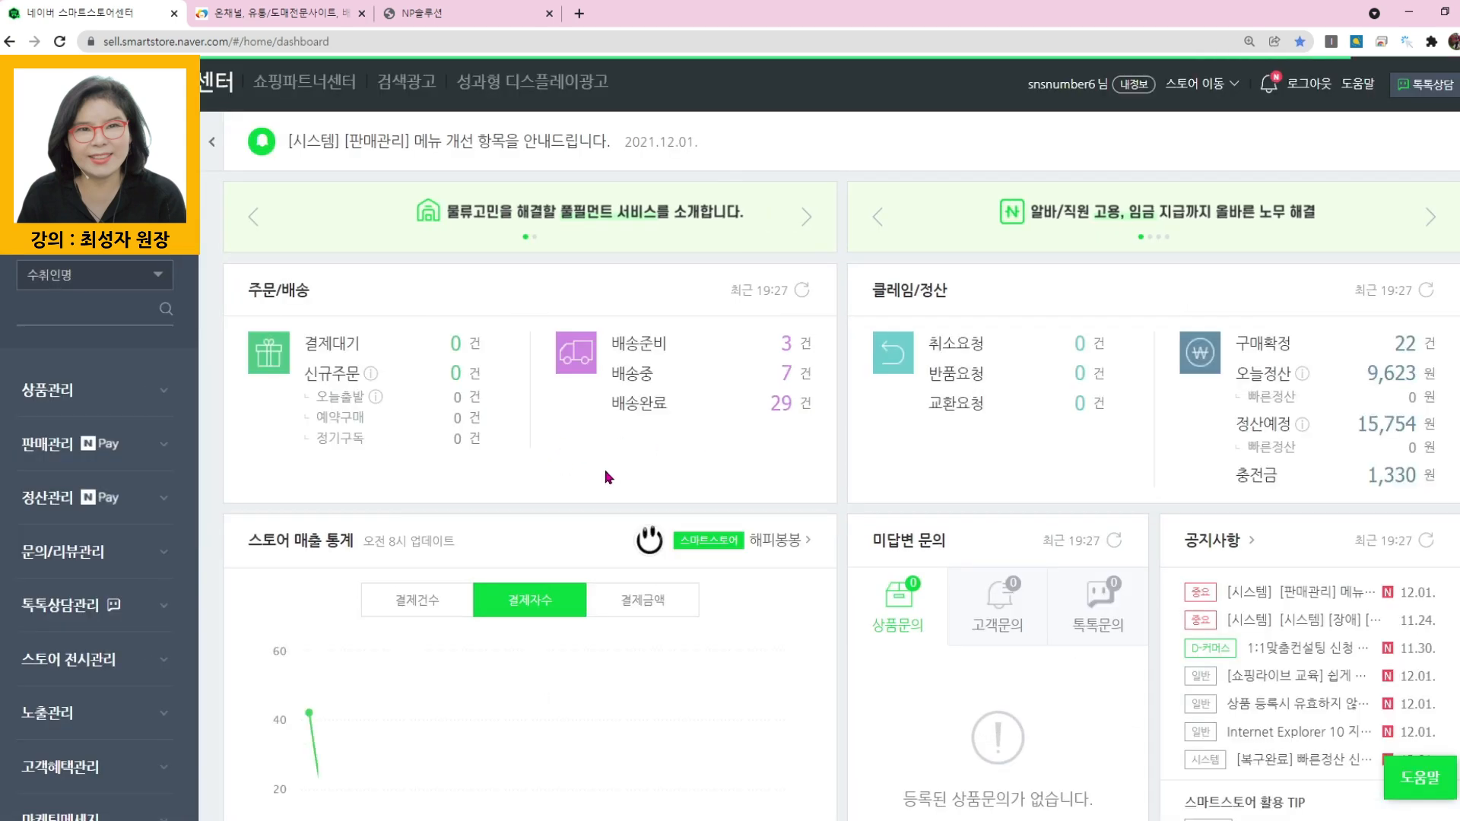
pyautogui.click(59, 396)
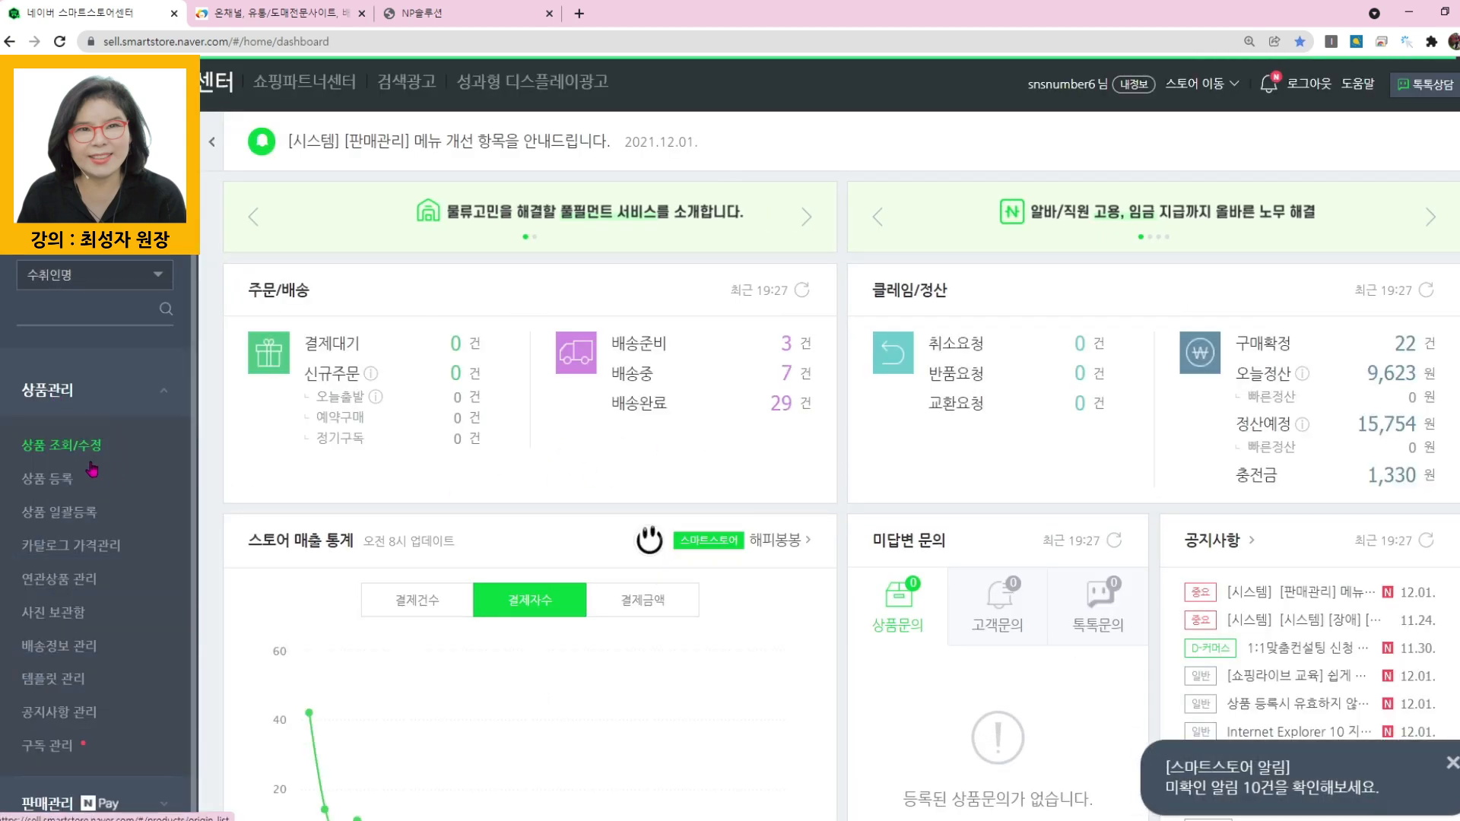
pyautogui.click(84, 448)
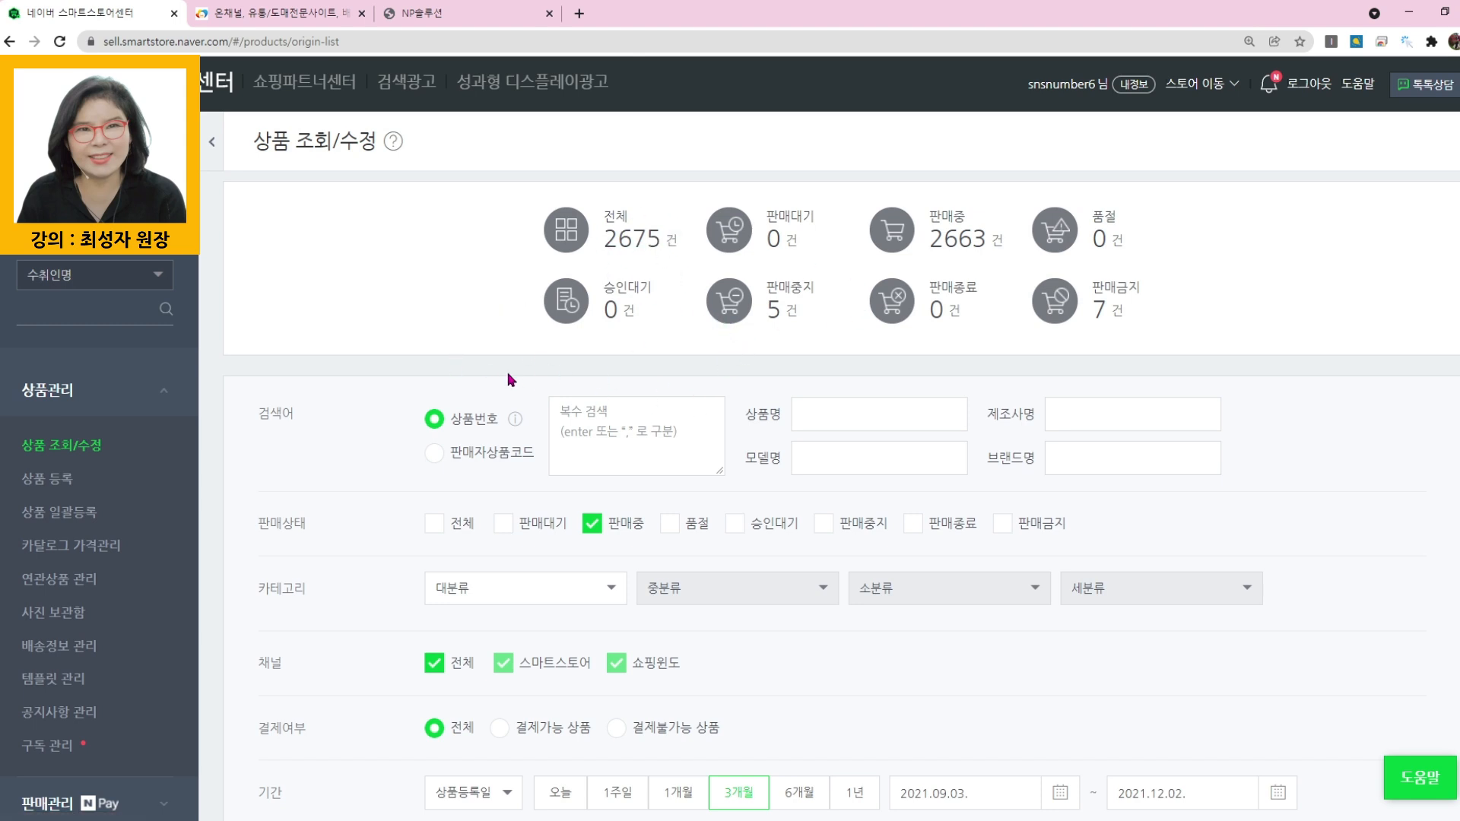
# - Switch to the ONCHANNEL site, look through its 데이터센터 guide page, and open the 마진 10,000원 이상 product list
pyautogui.click(267, 13)
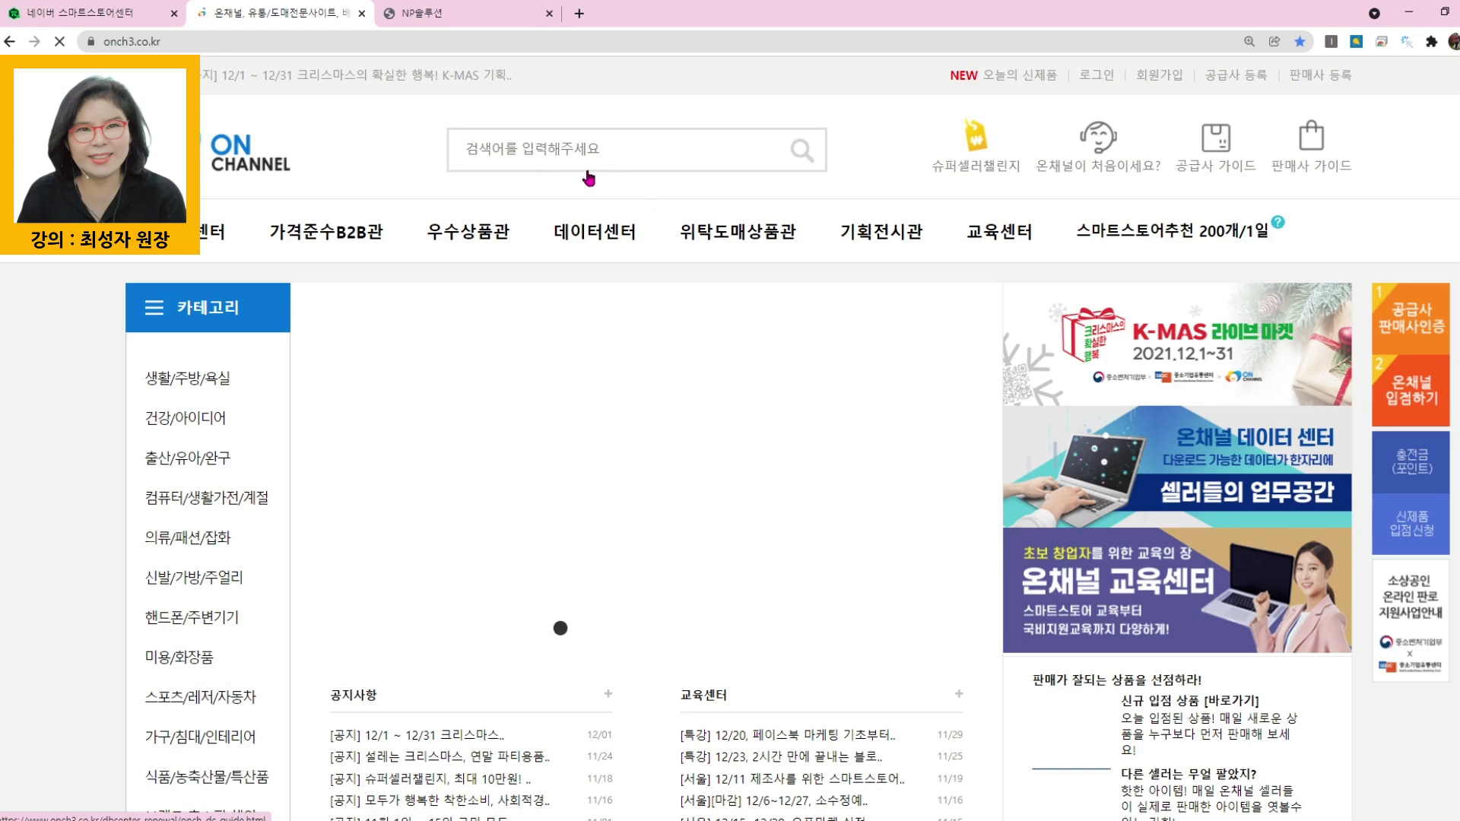
pyautogui.click(605, 232)
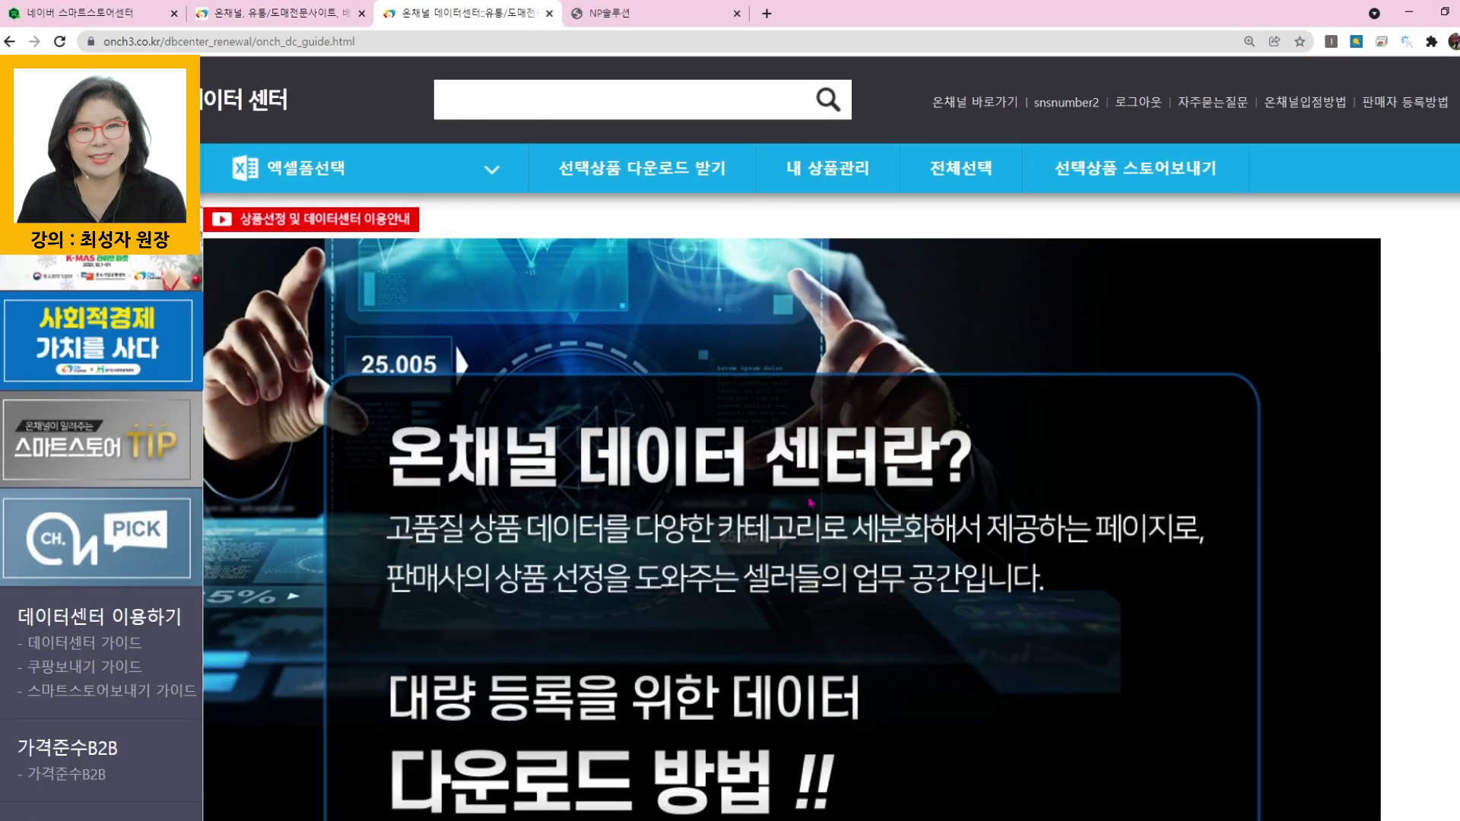
pyautogui.scroll(-15, 1121, 560)
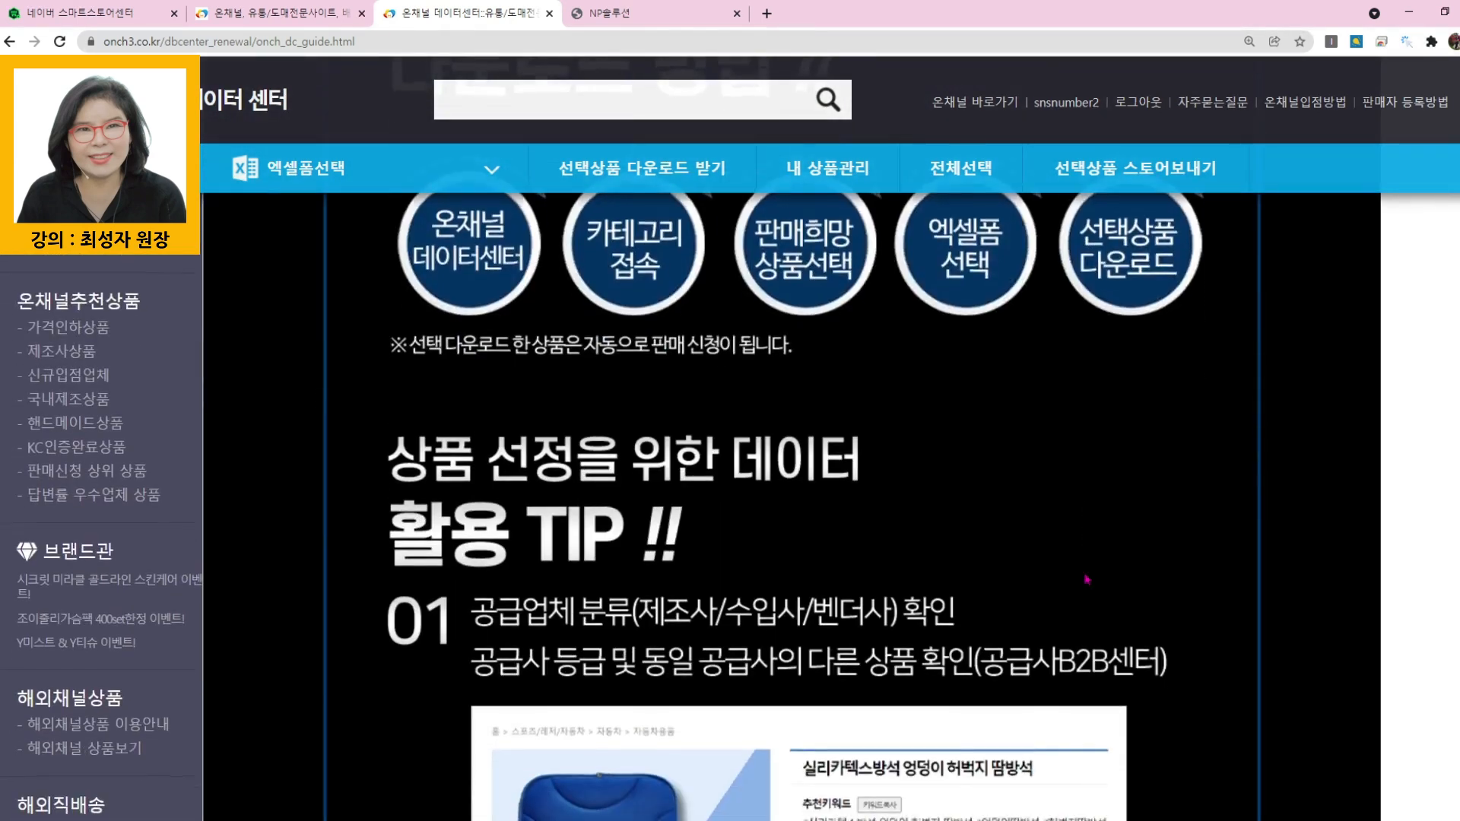
pyautogui.scroll(-4, 1087, 580)
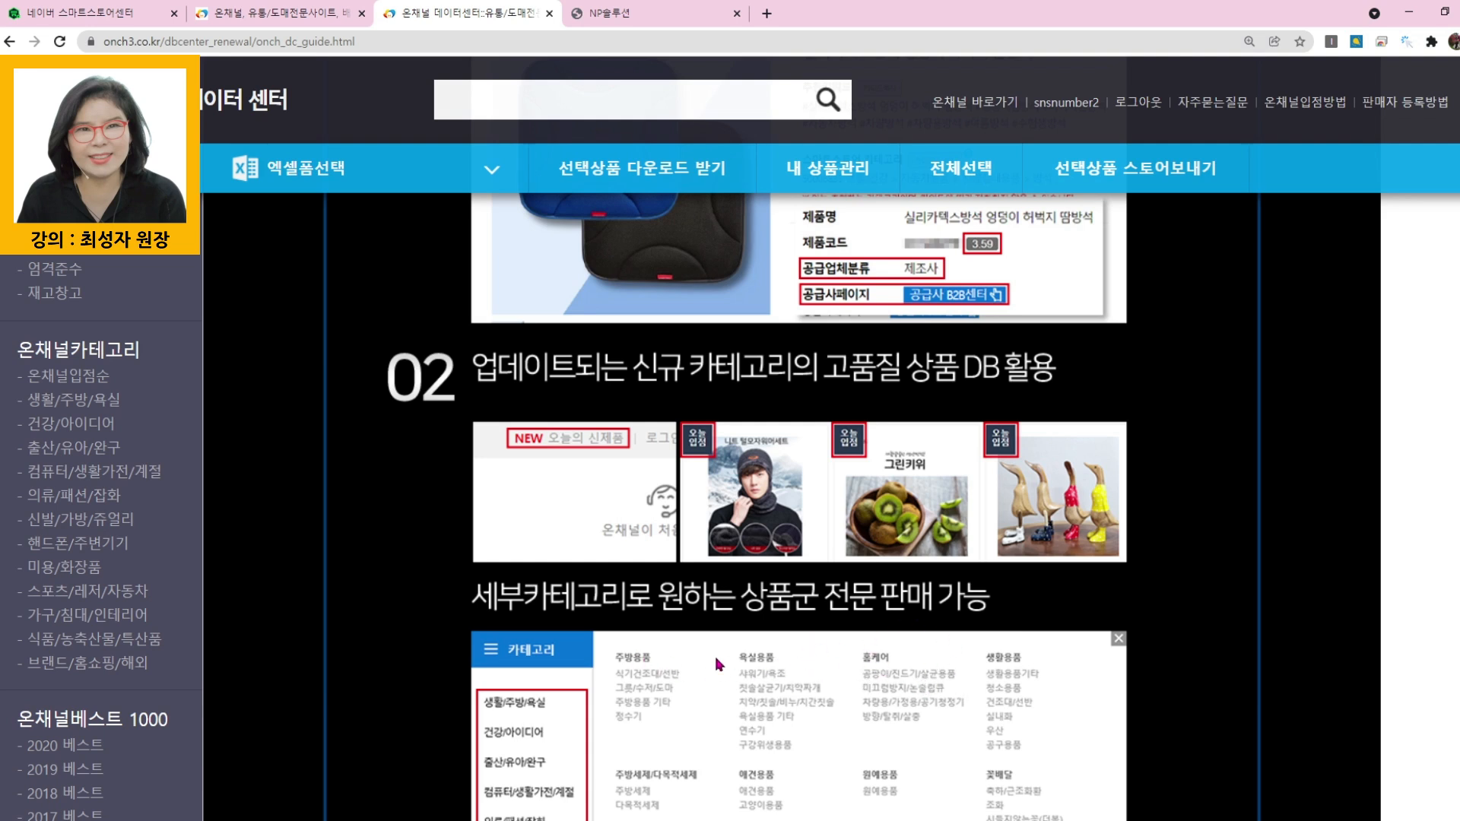
pyautogui.scroll(-4, 813, 647)
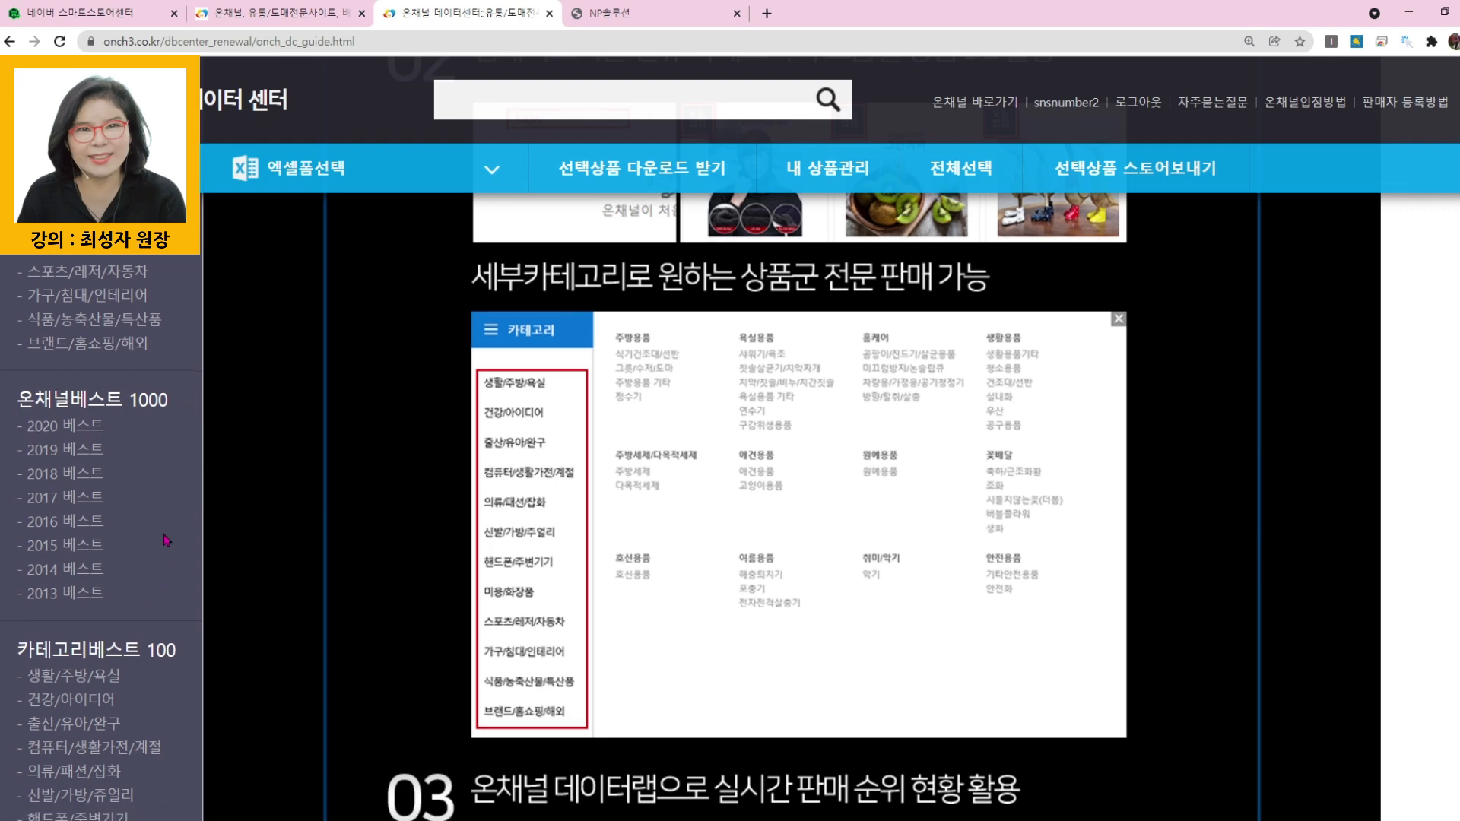
pyautogui.scroll(-4, 193, 452)
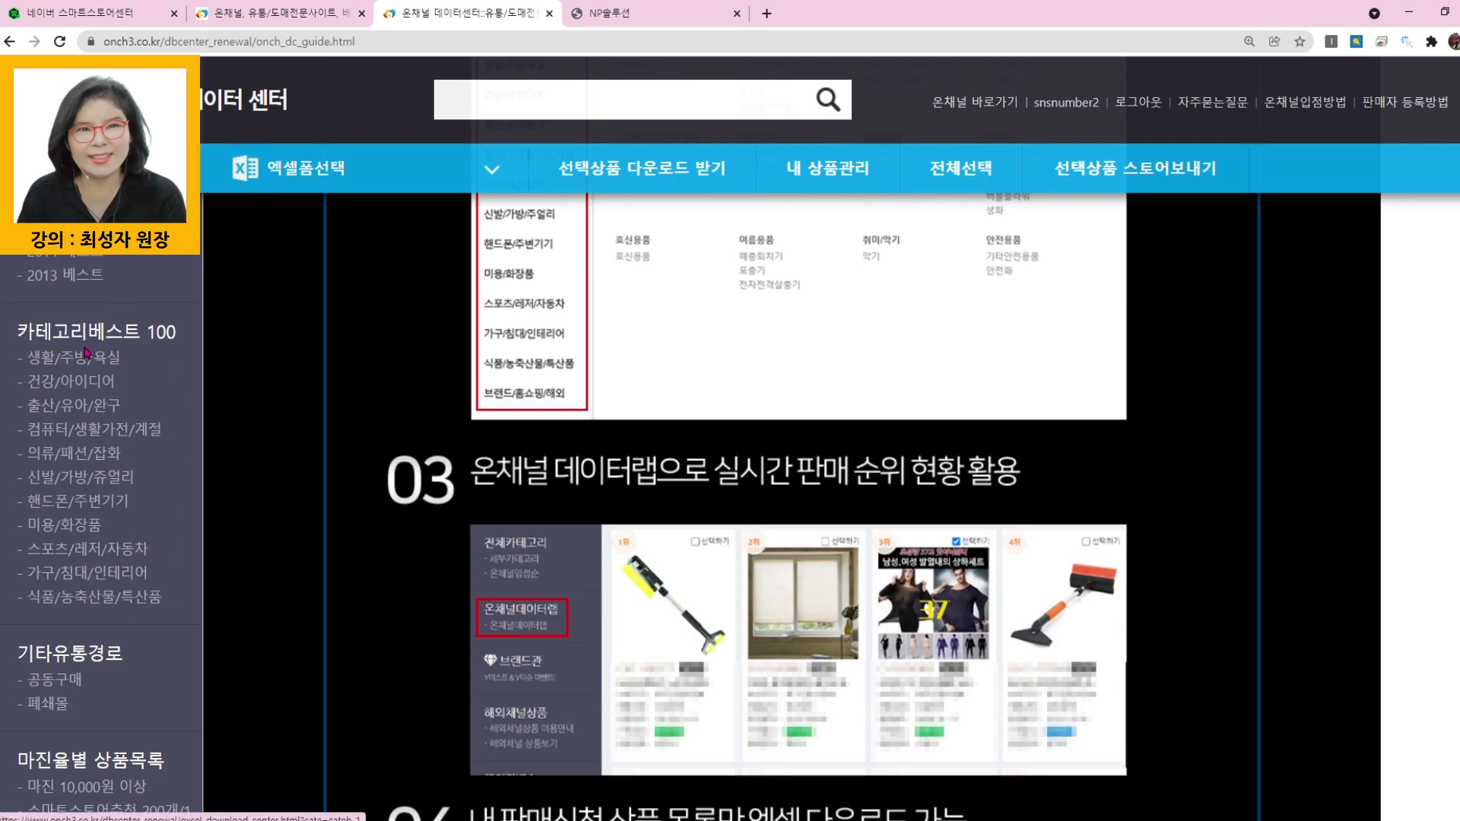
pyautogui.scroll(-3, 48, 508)
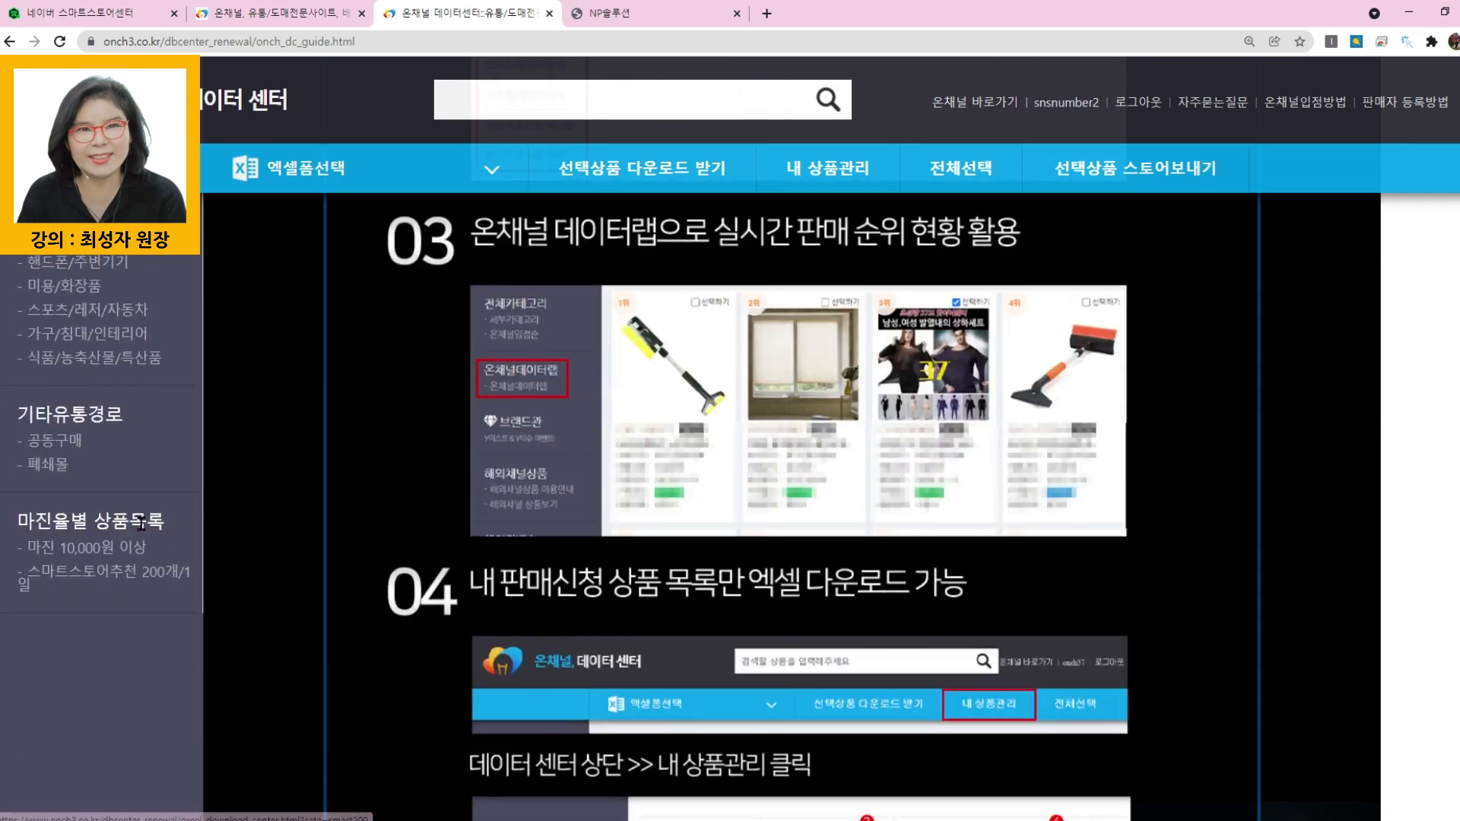
pyautogui.click(105, 553)
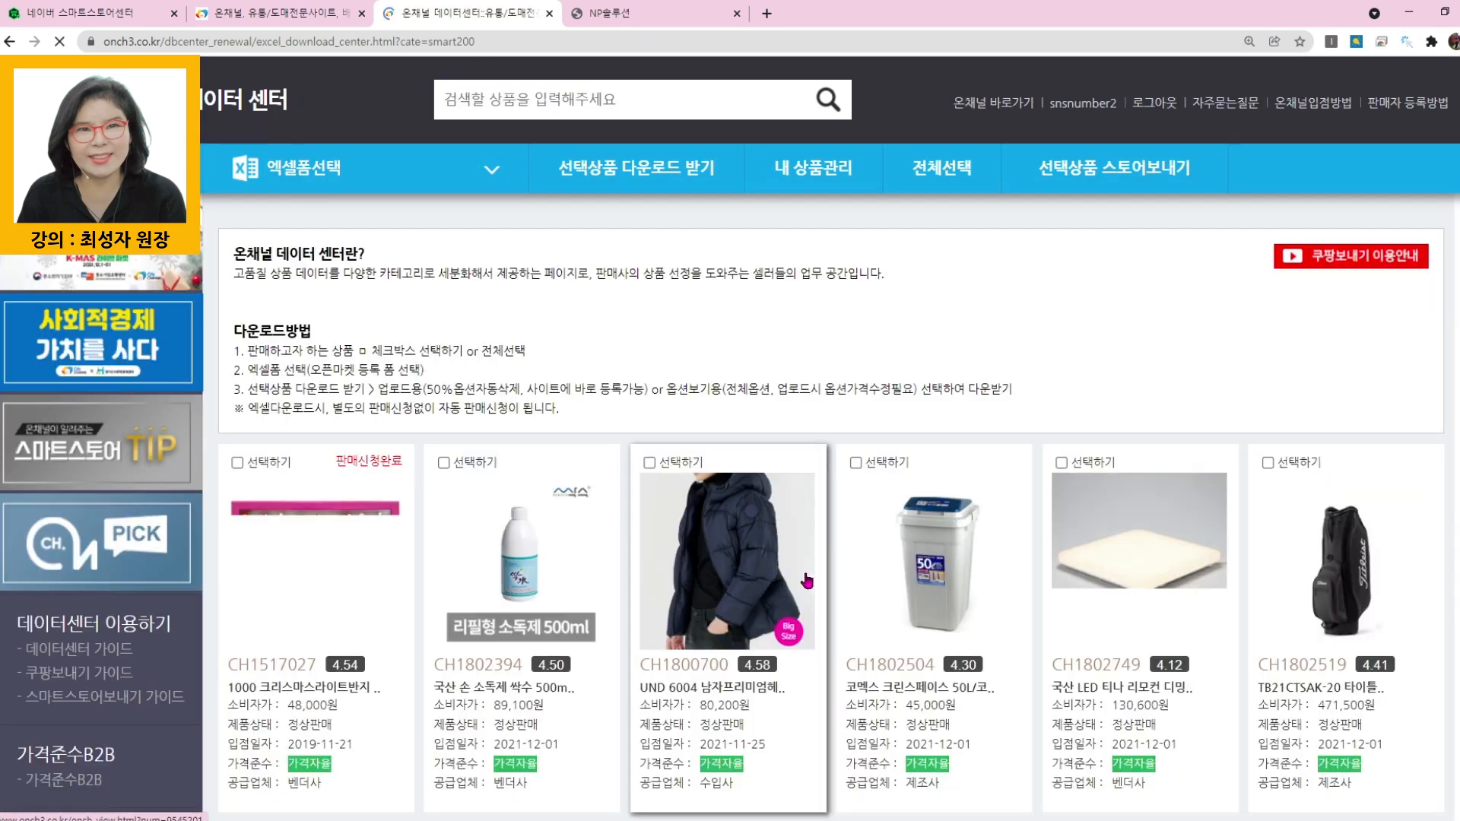
# - Browse the products in the 마진 10,000원 이상 list through page 10 and continue to page 11
pyautogui.scroll(-4, 639, 664)
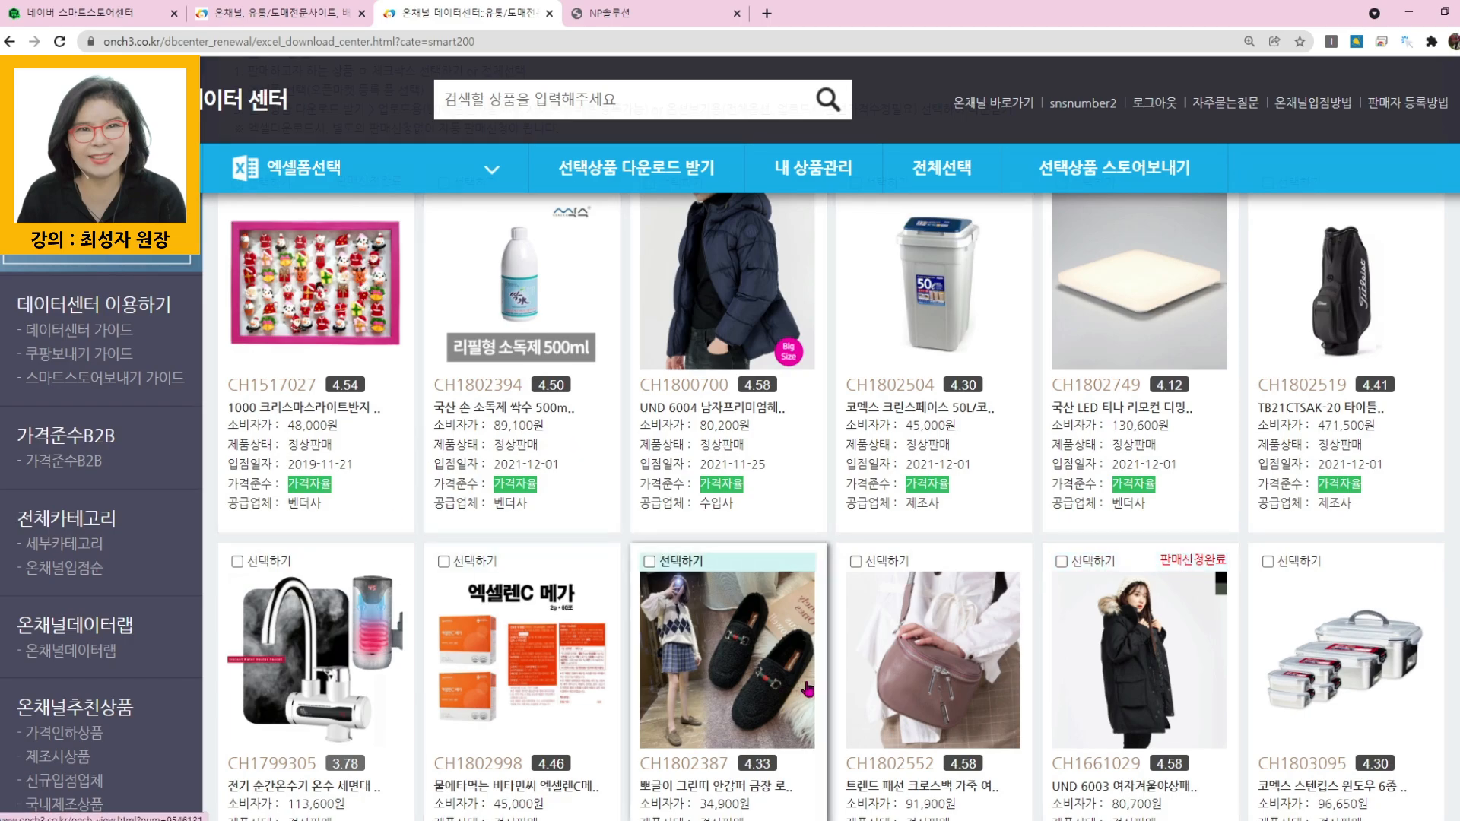
pyautogui.scroll(-1, 913, 713)
pyautogui.scroll(-15, 912, 713)
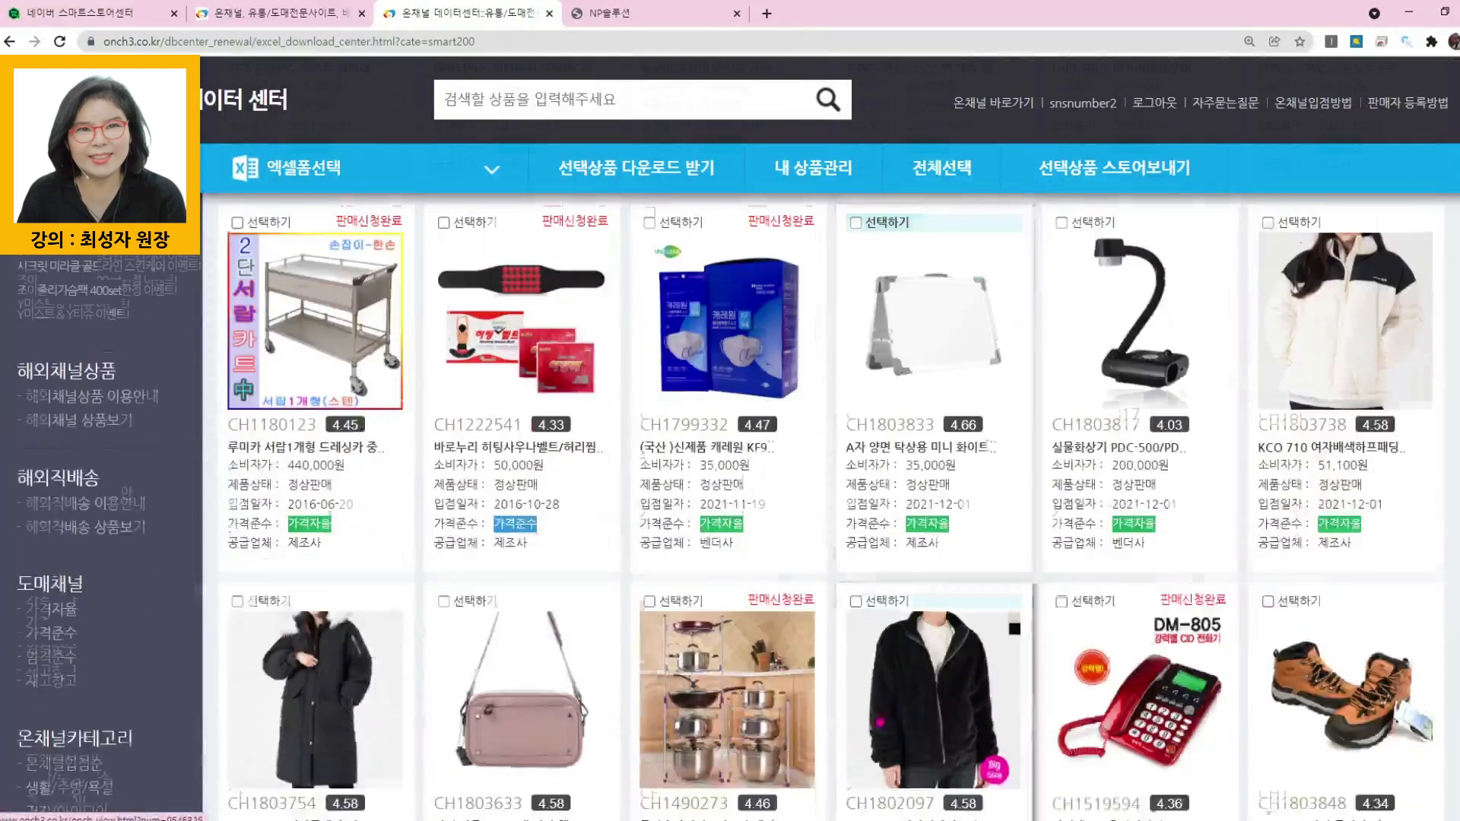
pyautogui.scroll(-3, 878, 721)
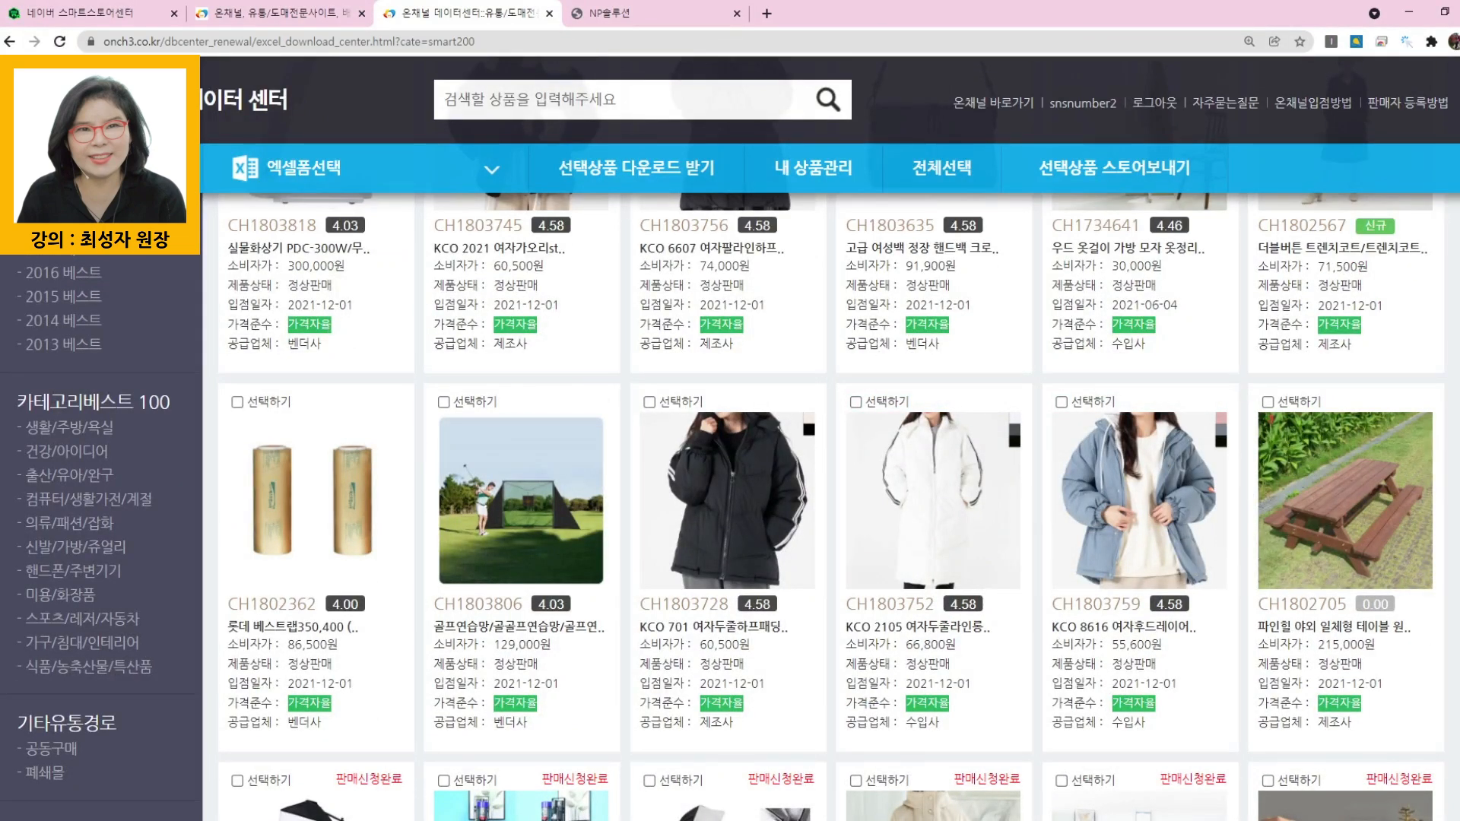
pyautogui.scroll(-15, 837, 456)
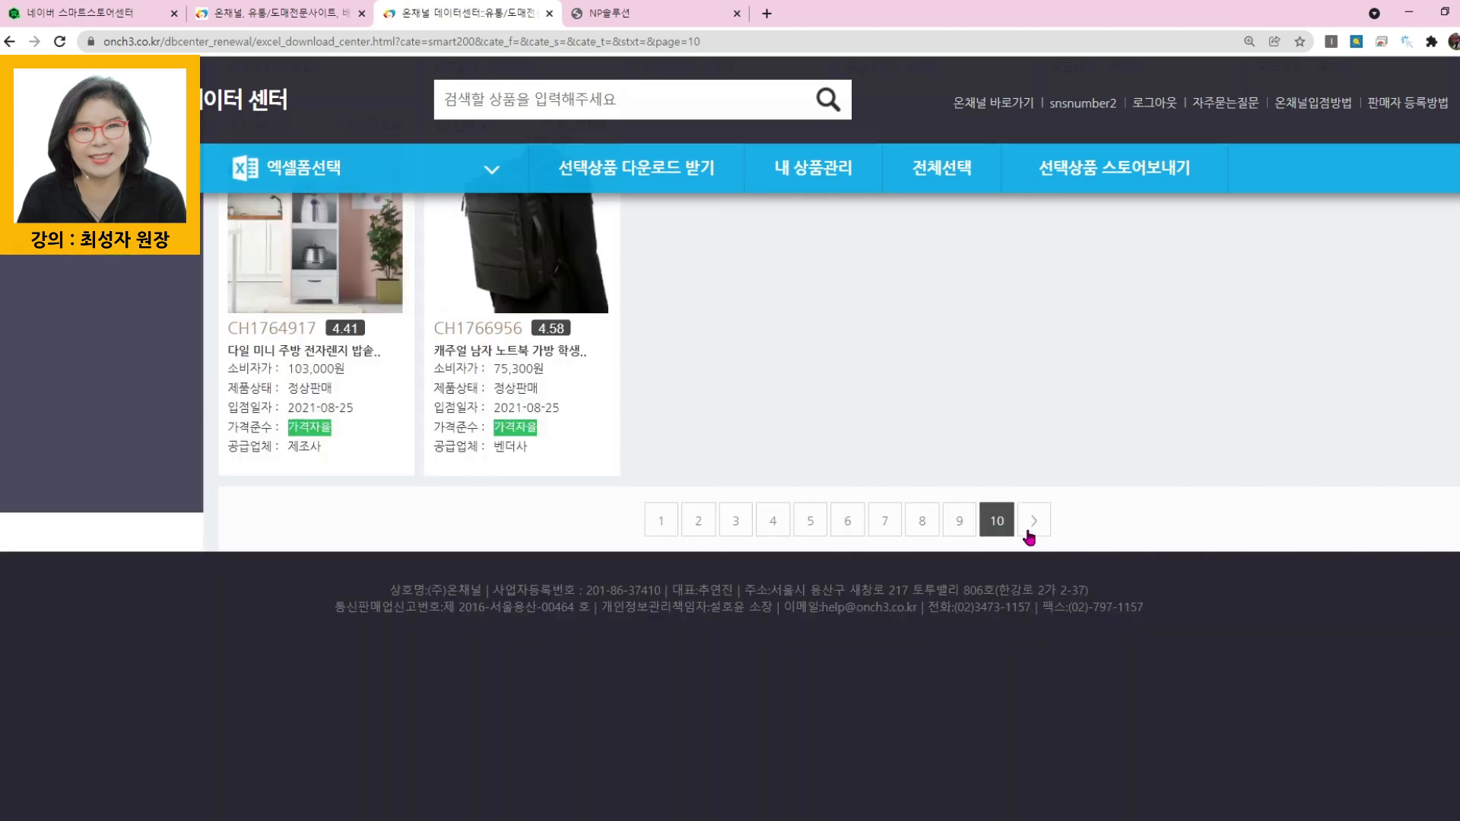
pyautogui.click(1035, 521)
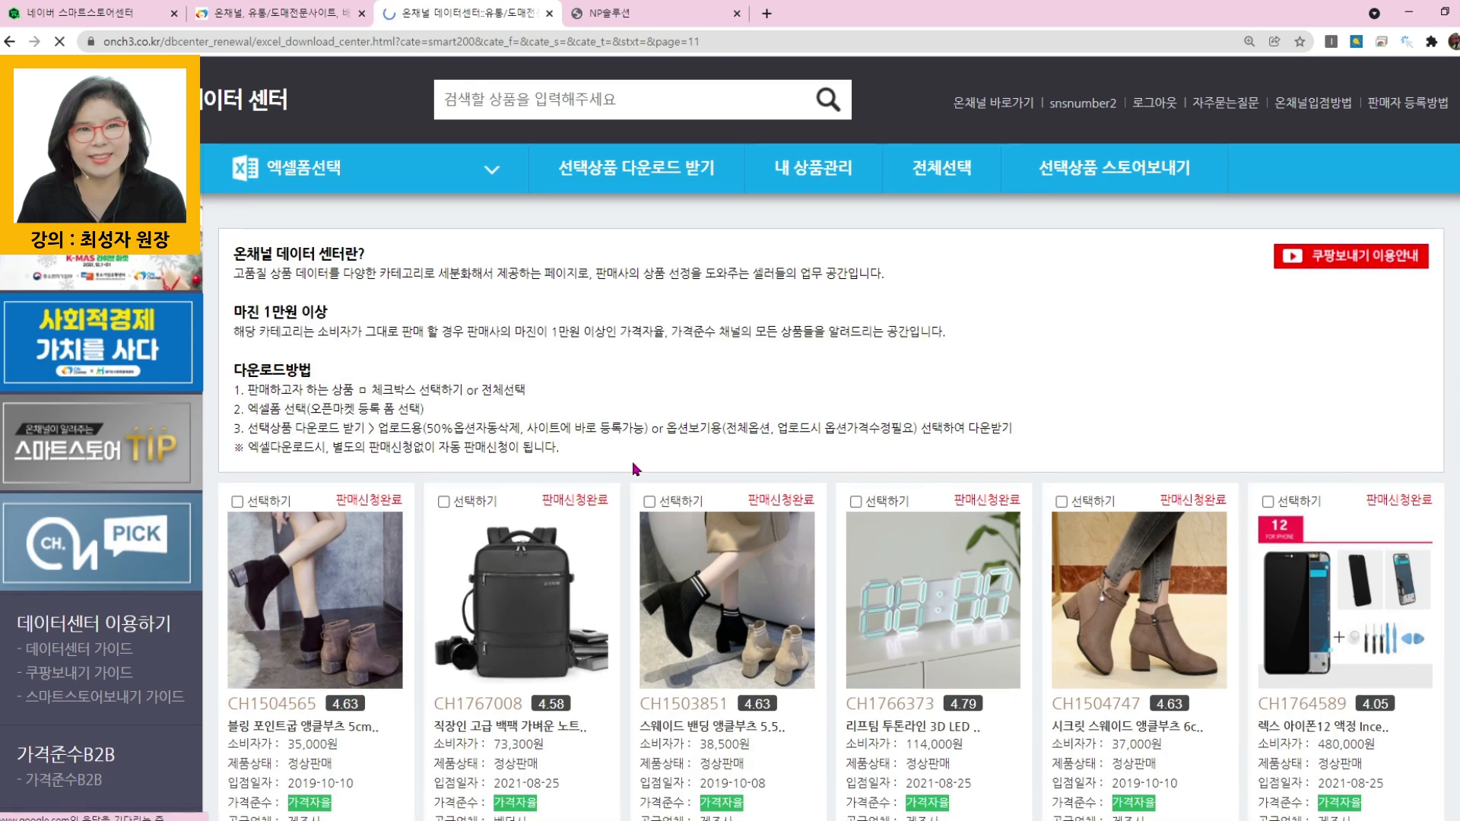
# - Open the 세부카테고리 window, enlarge it, and choose the 공구용품 category under 생활/주방/욕실 > 생활용품
pyautogui.scroll(-4, 245, 556)
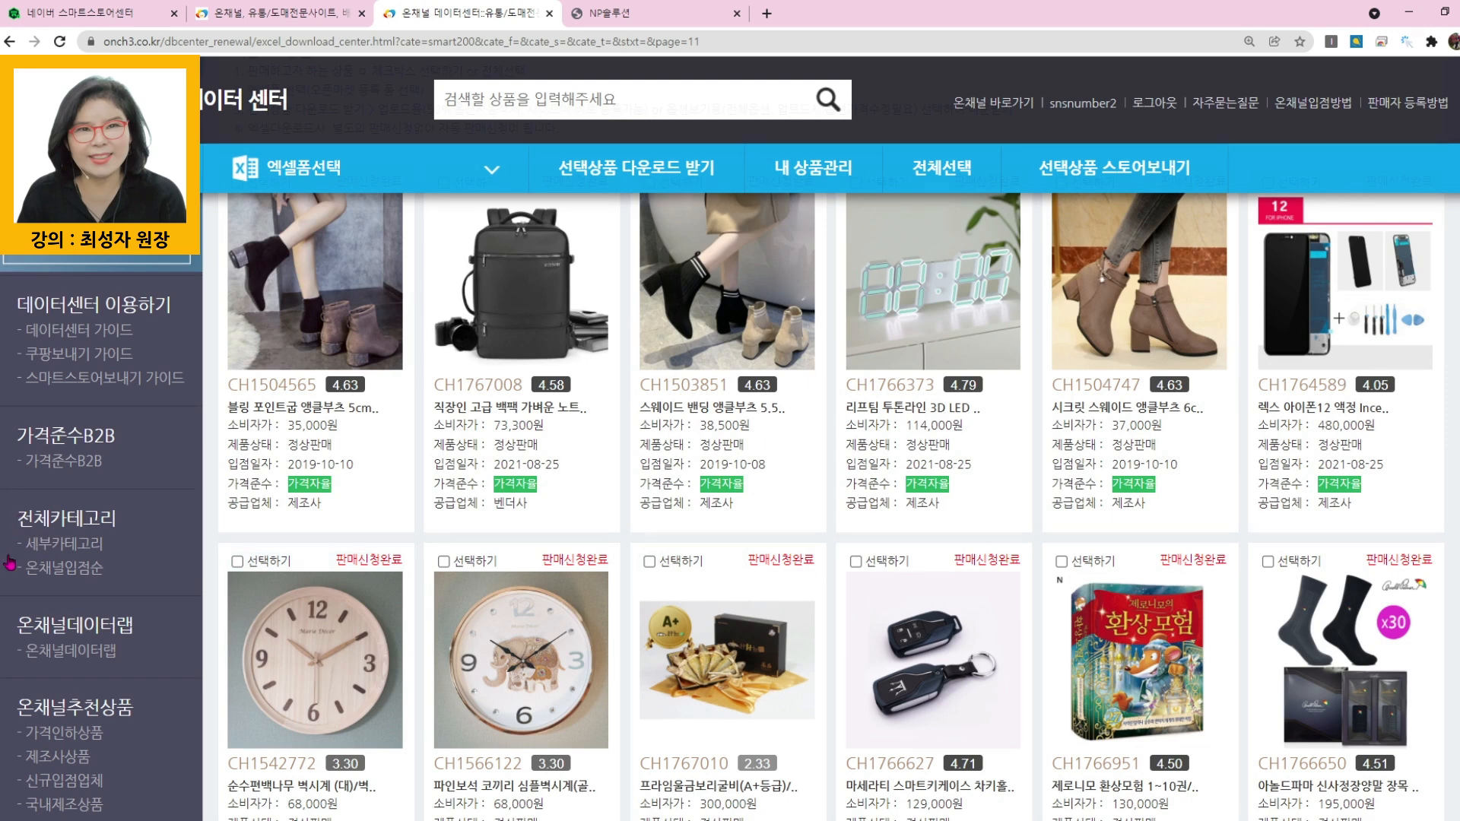
pyautogui.click(88, 548)
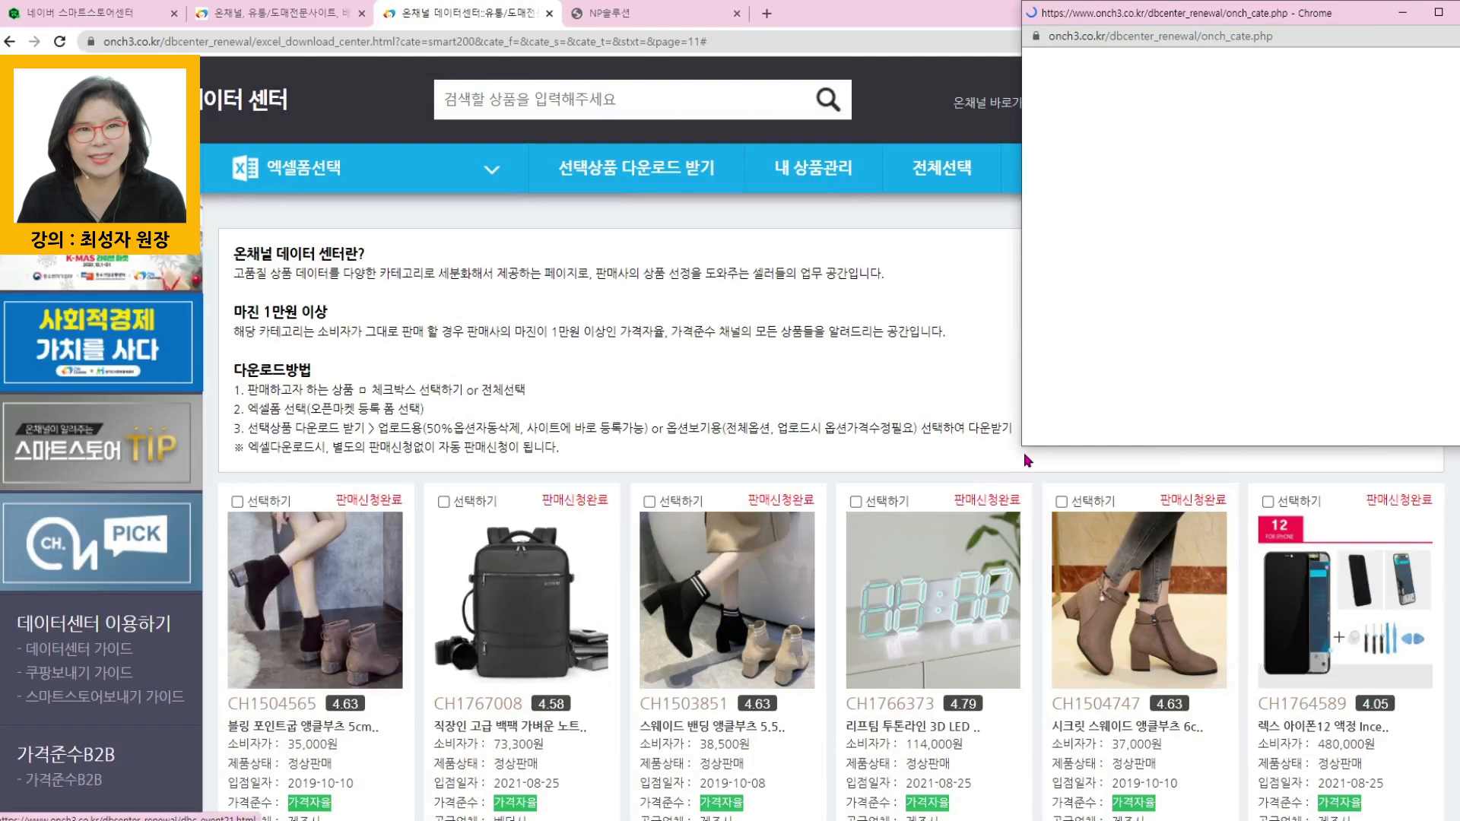
pyautogui.moveTo(1021, 447); pyautogui.dragTo(507, 794)
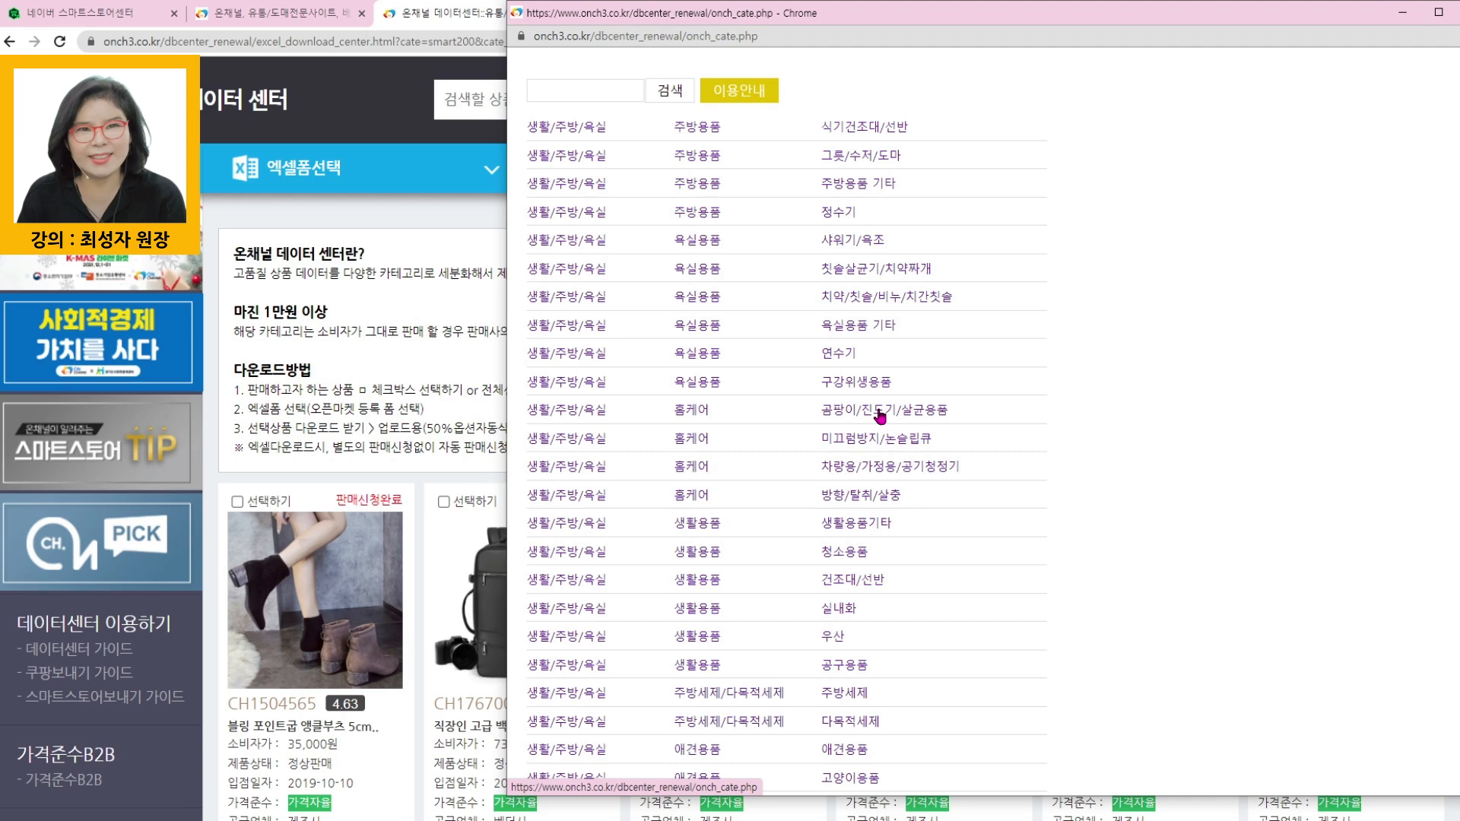
pyautogui.scroll(-4, 880, 416)
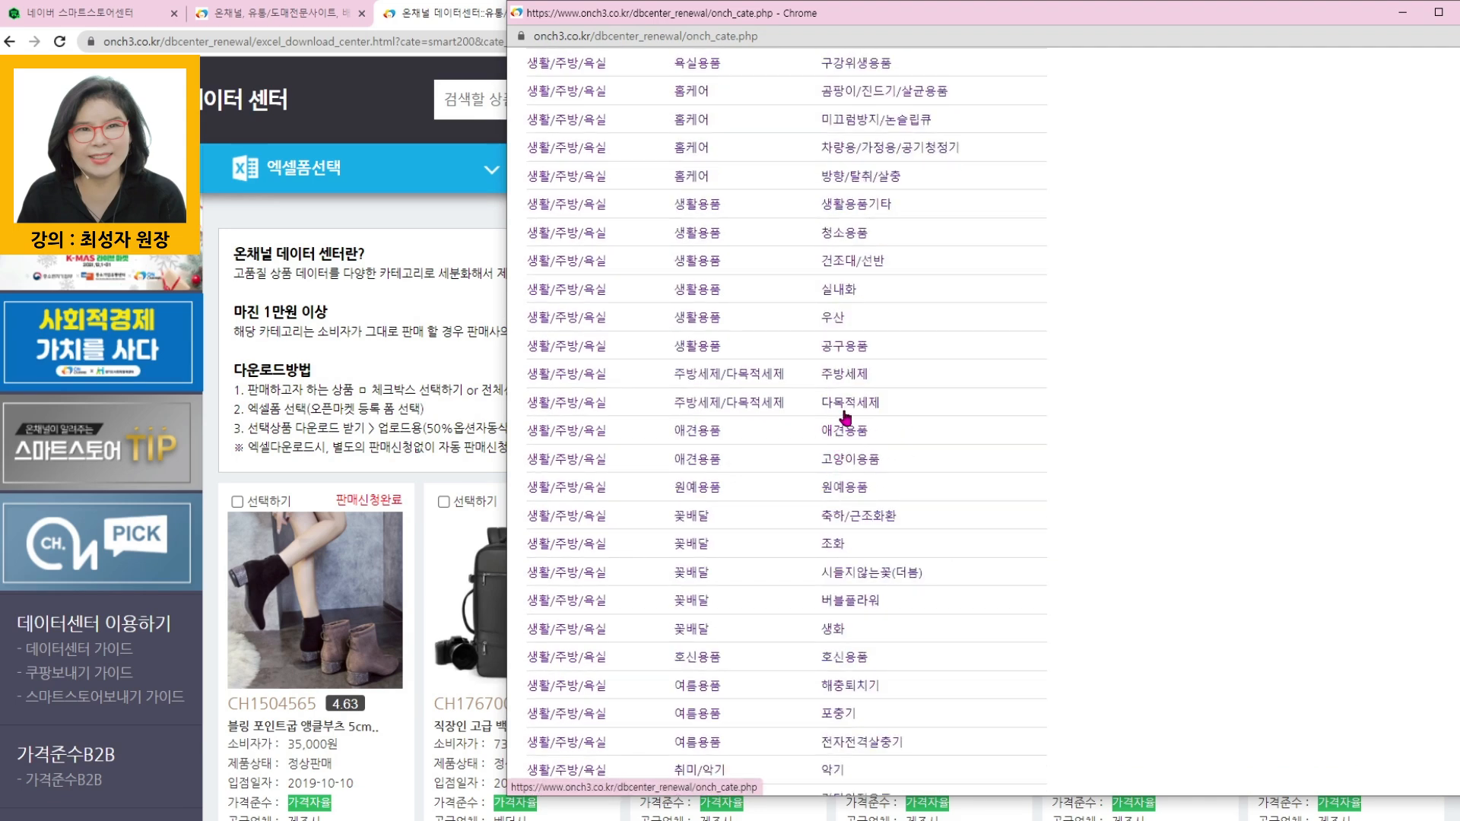
pyautogui.click(845, 347)
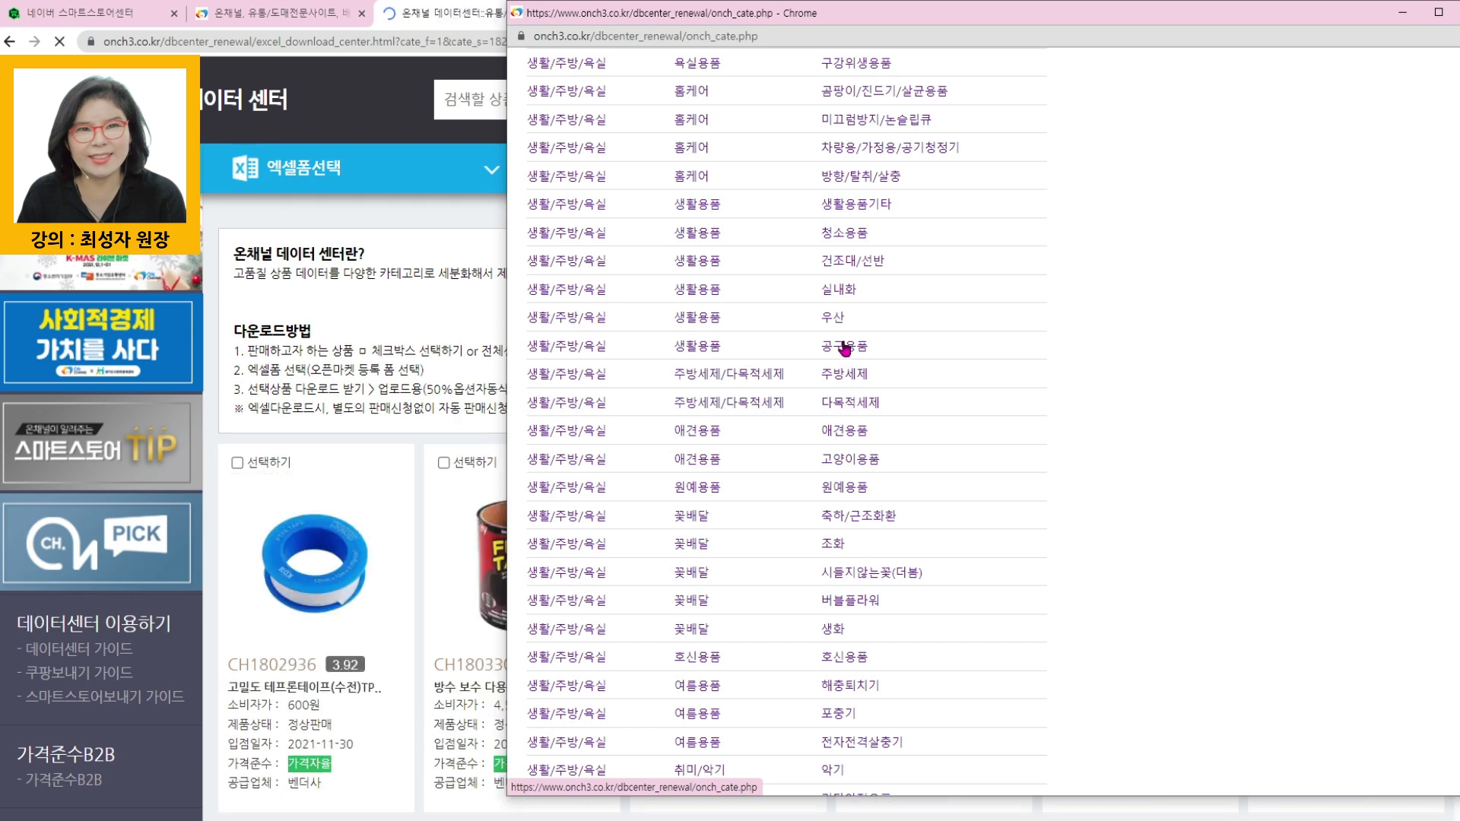
# - Browse the first page of 공구용품 products down to the last item and return to the start of the list
pyautogui.click(211, 437)
pyautogui.scroll(-8, 1354, 426)
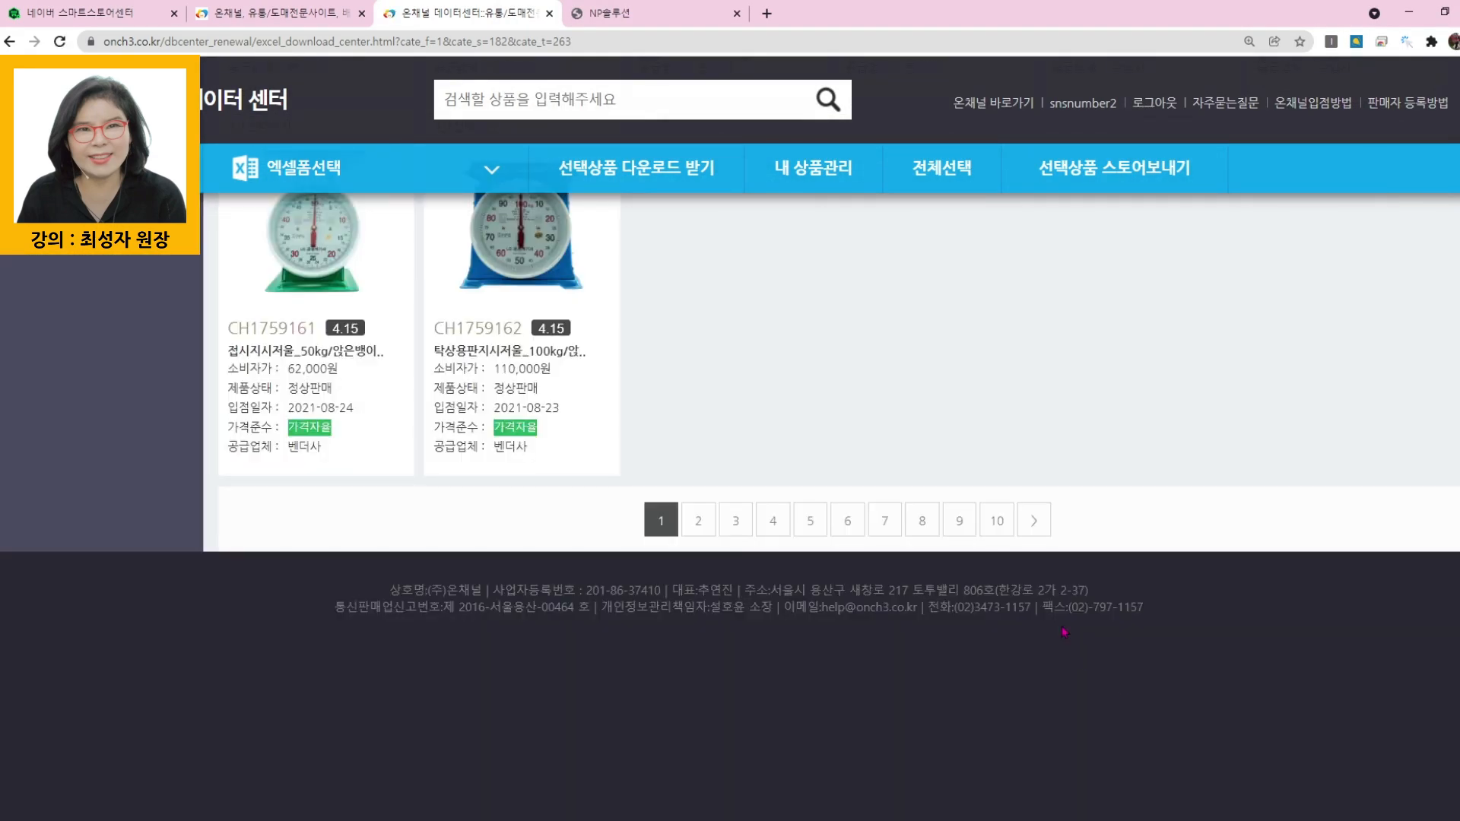
pyautogui.scroll(3, 613, 642)
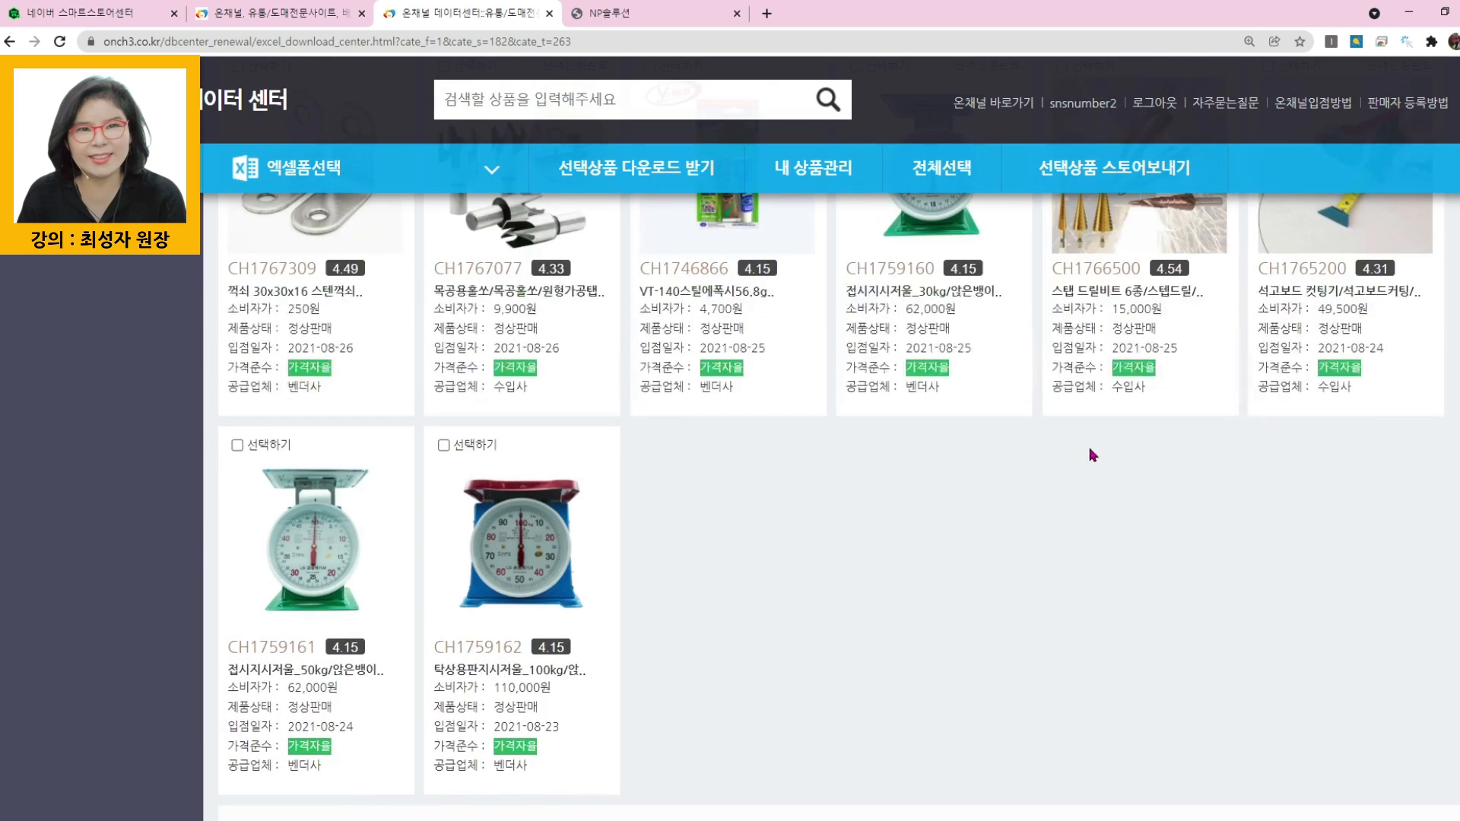
pyautogui.scroll(4, 948, 558)
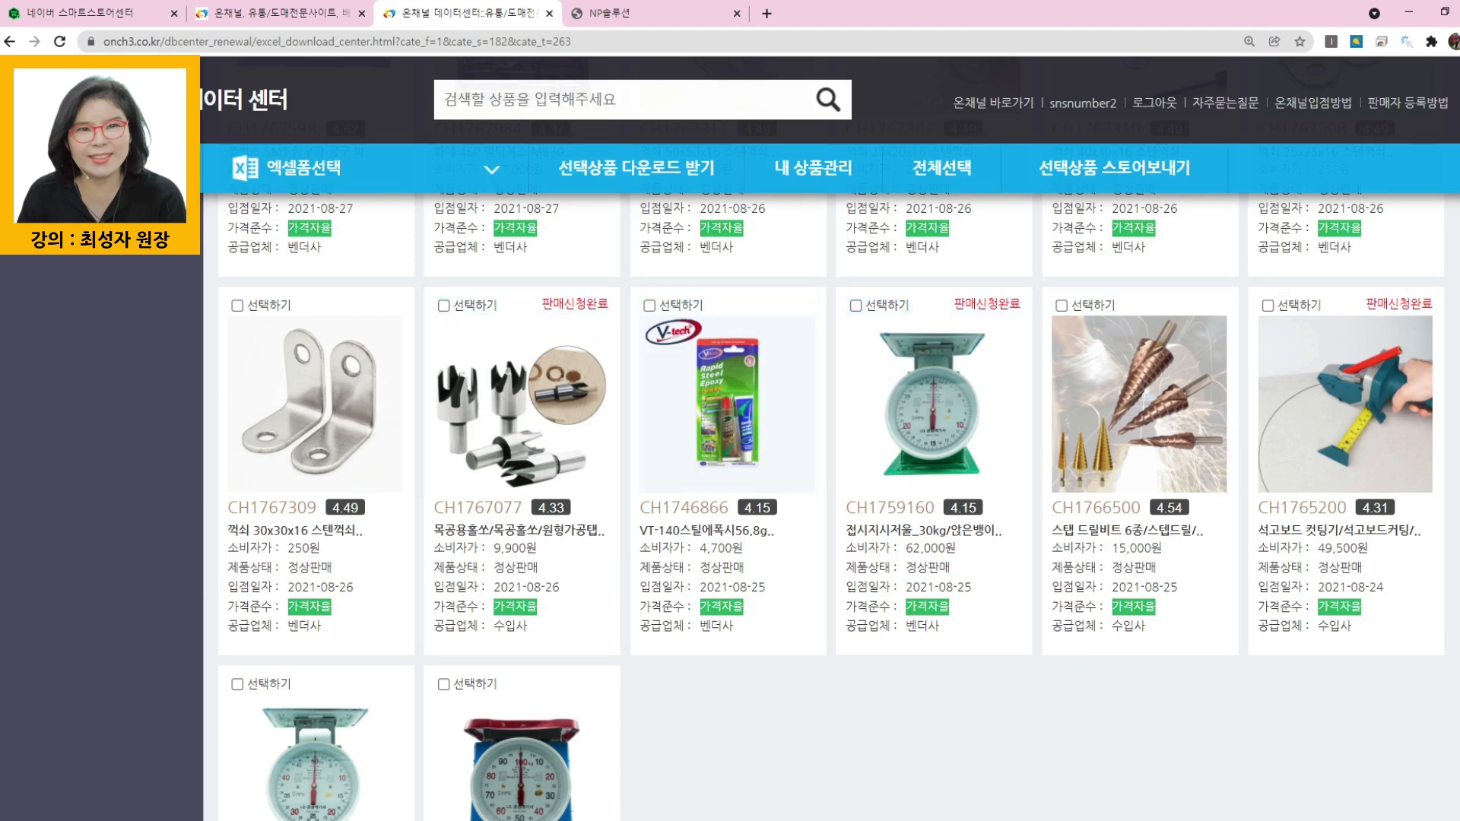
pyautogui.moveTo(1458, 730); pyautogui.dragTo(1458, 110)
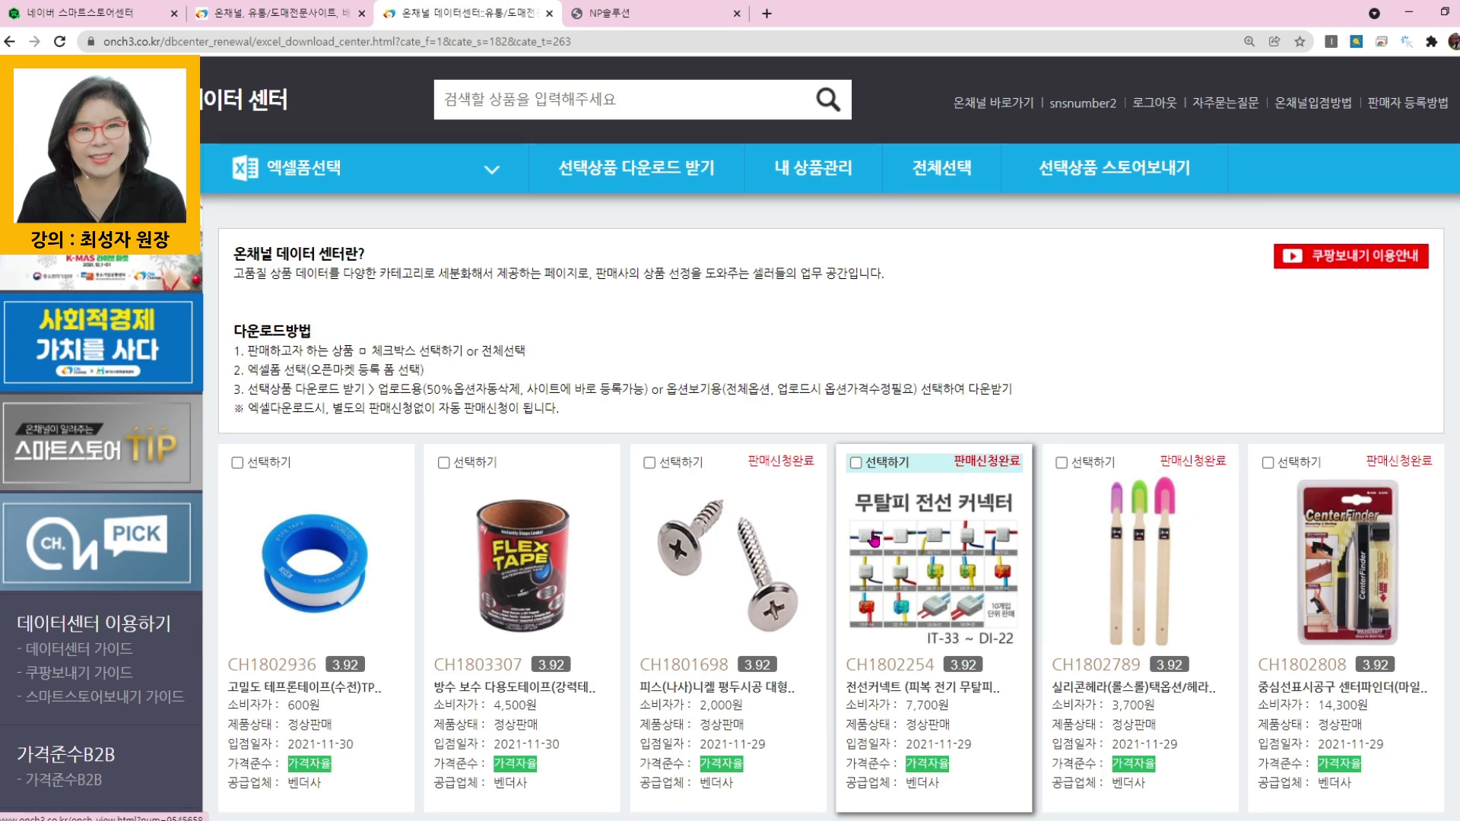
# - Switch to Smart Store Center and export the 카탈로그 가격관리 상품 list, reached from the home dashboard, to Excel
pyautogui.hotkey('alt', 'Tab')
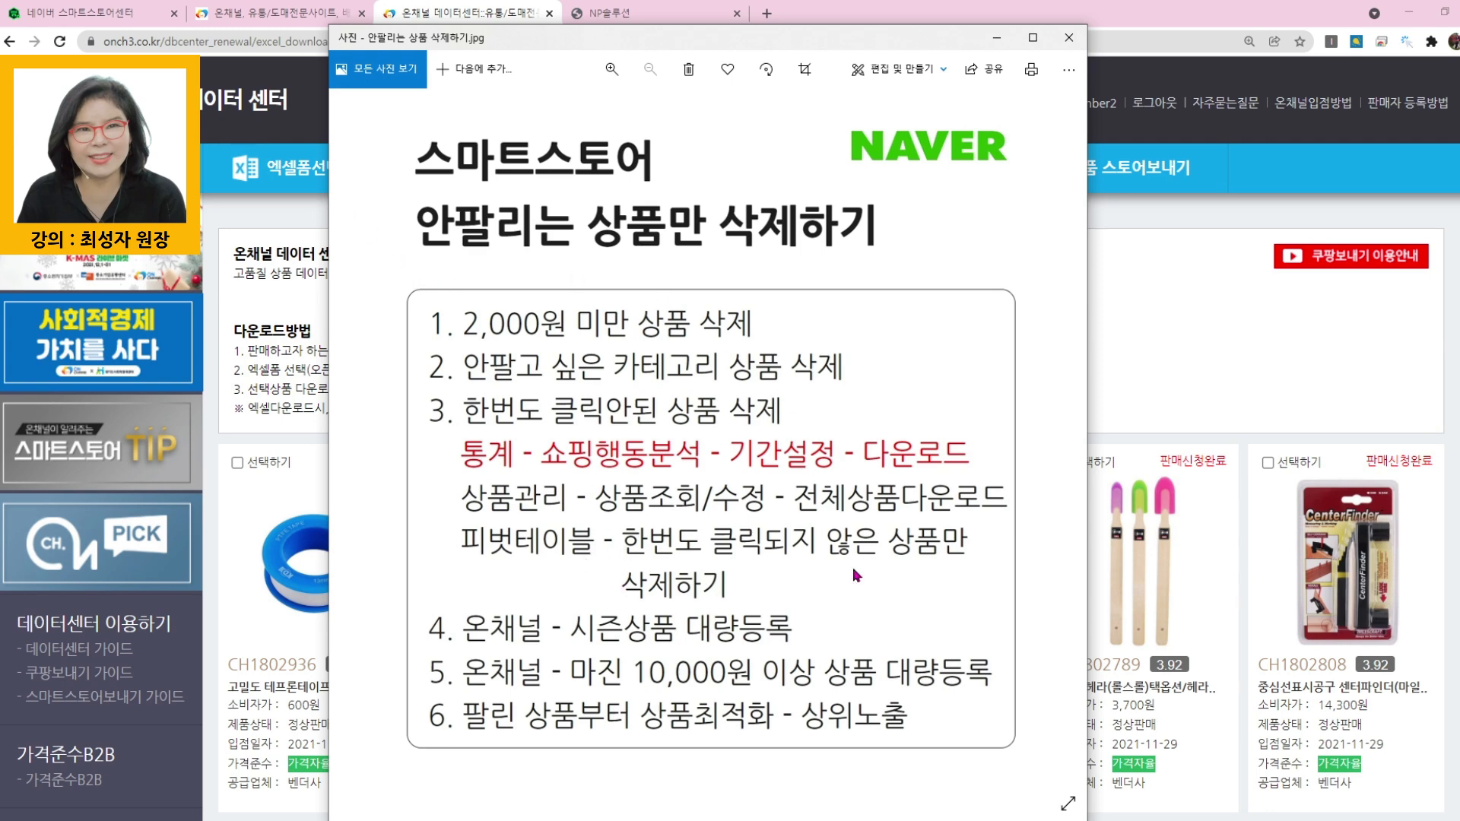
pyautogui.click(82, 14)
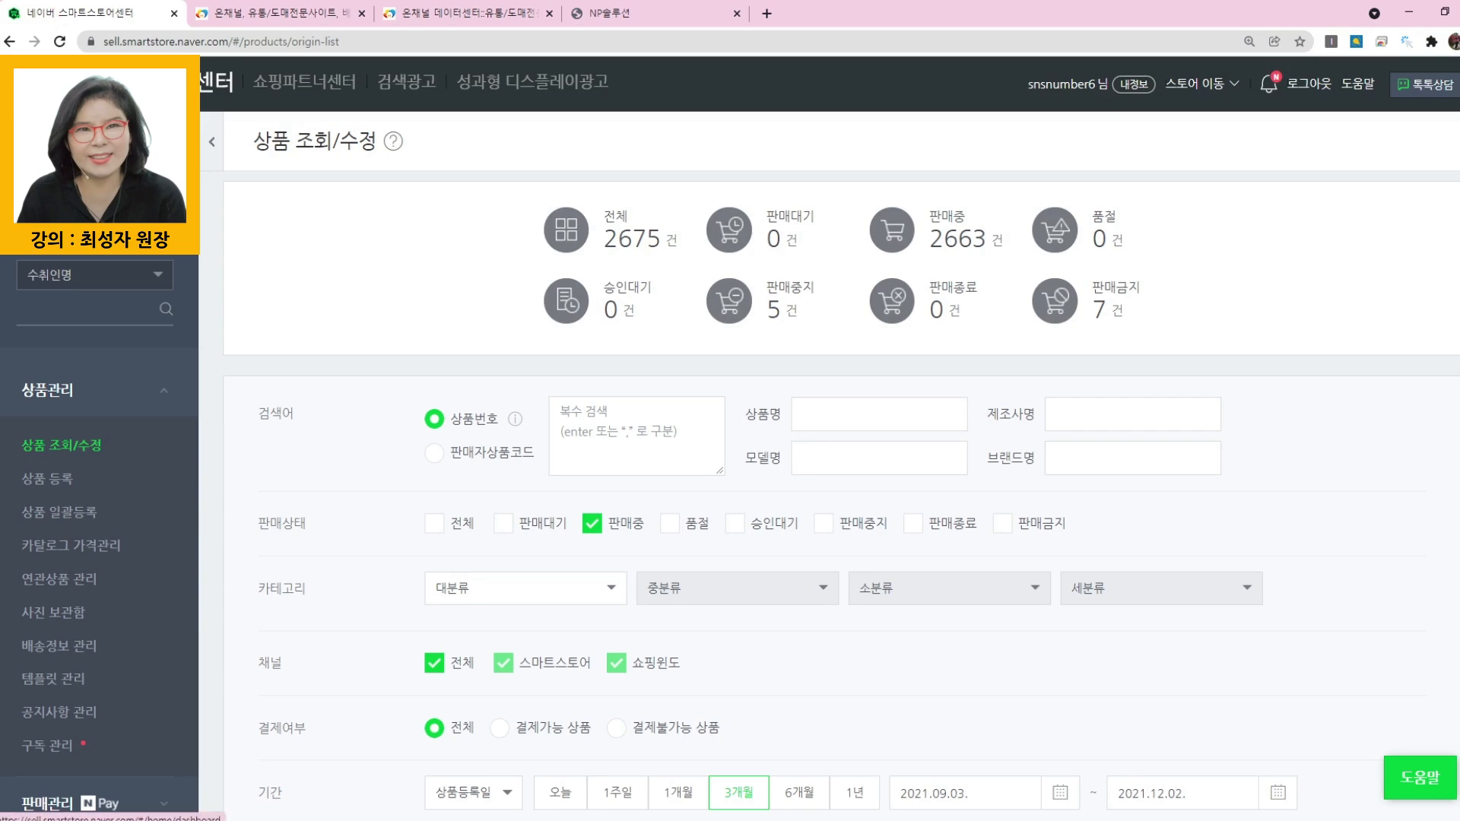
pyautogui.click(152, 82)
pyautogui.scroll(-9, 860, 399)
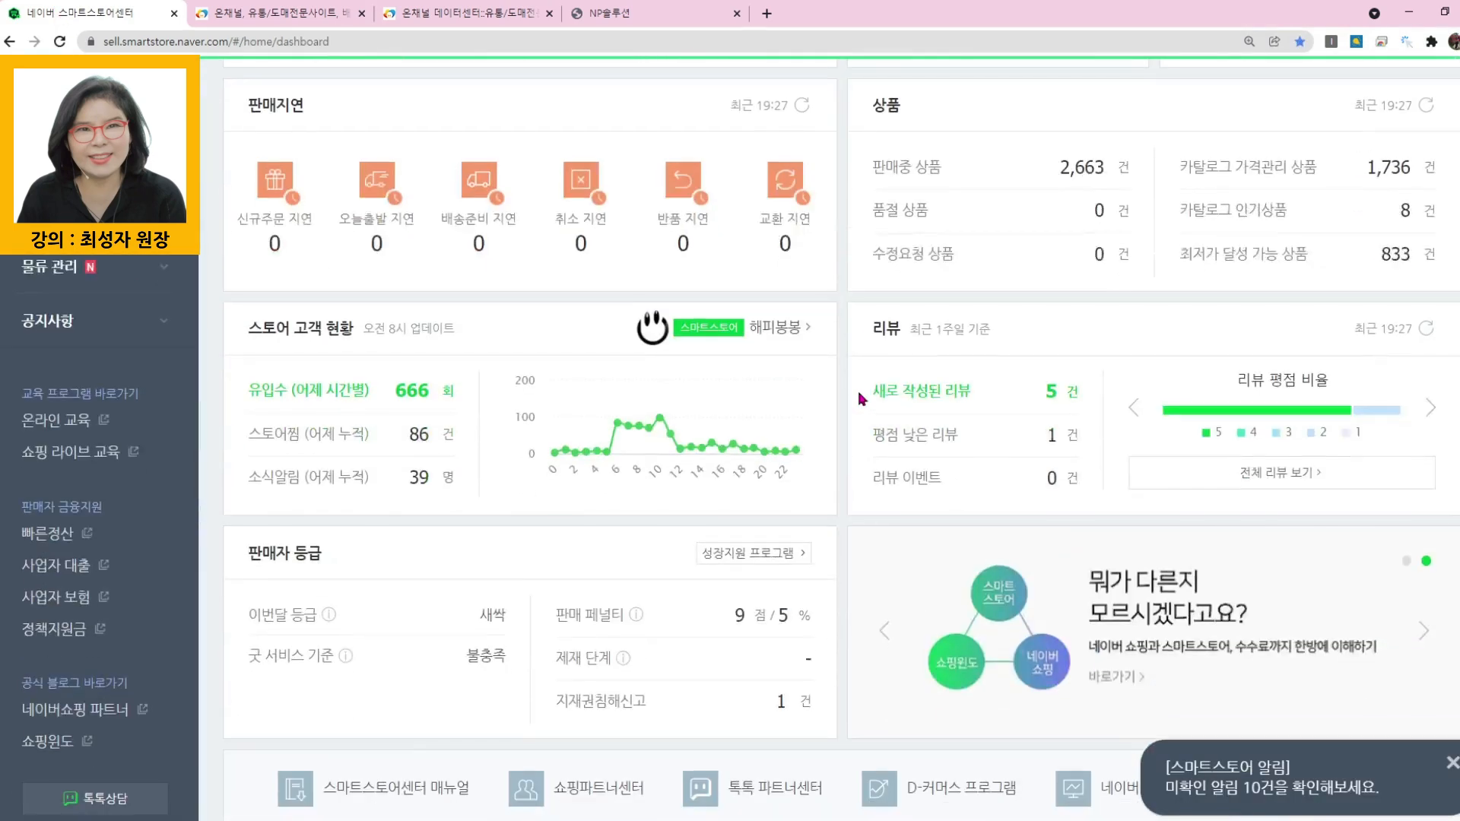
pyautogui.scroll(1, 1313, 266)
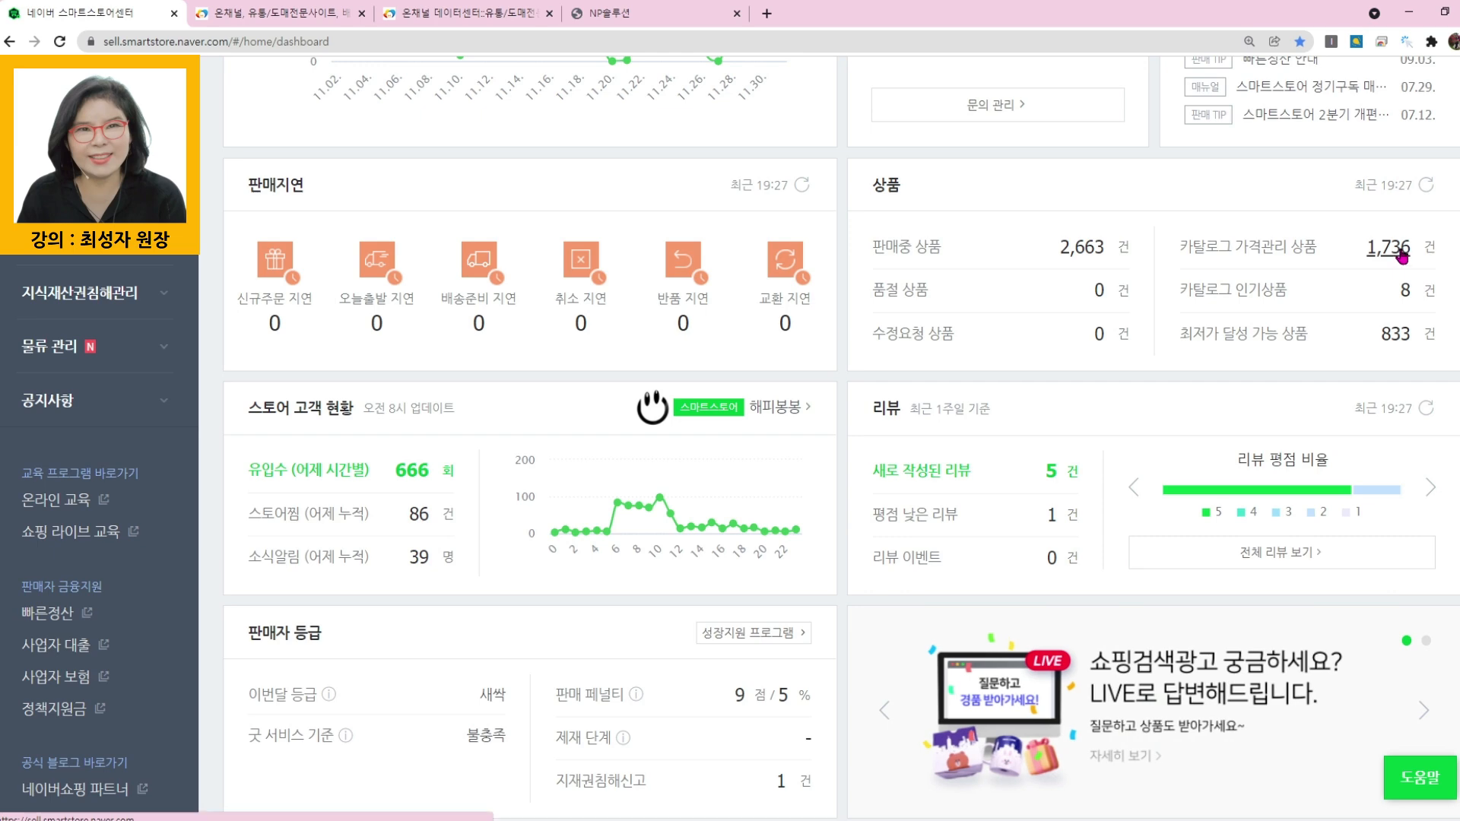
pyautogui.click(1400, 253)
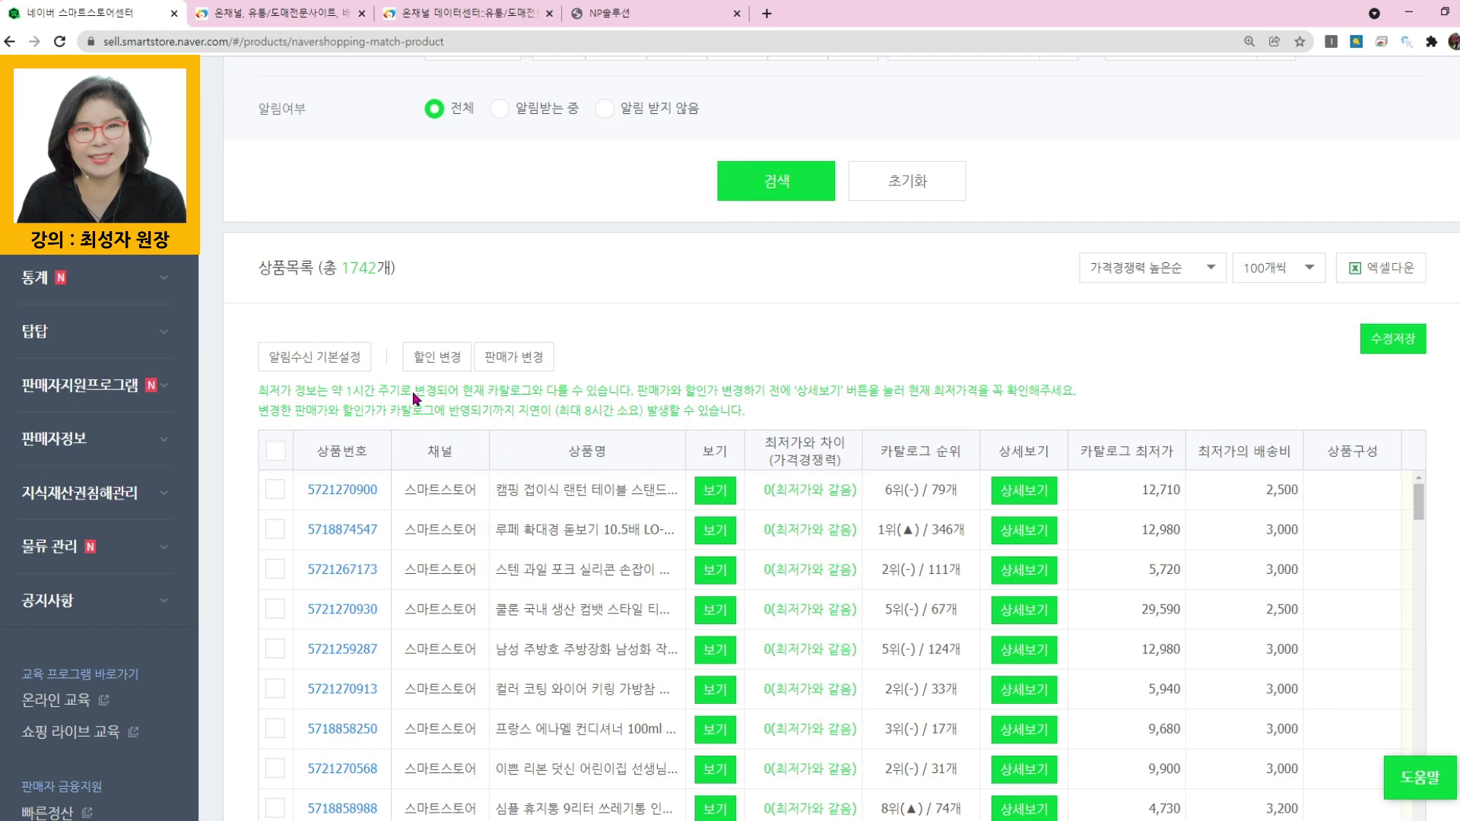
pyautogui.click(1380, 268)
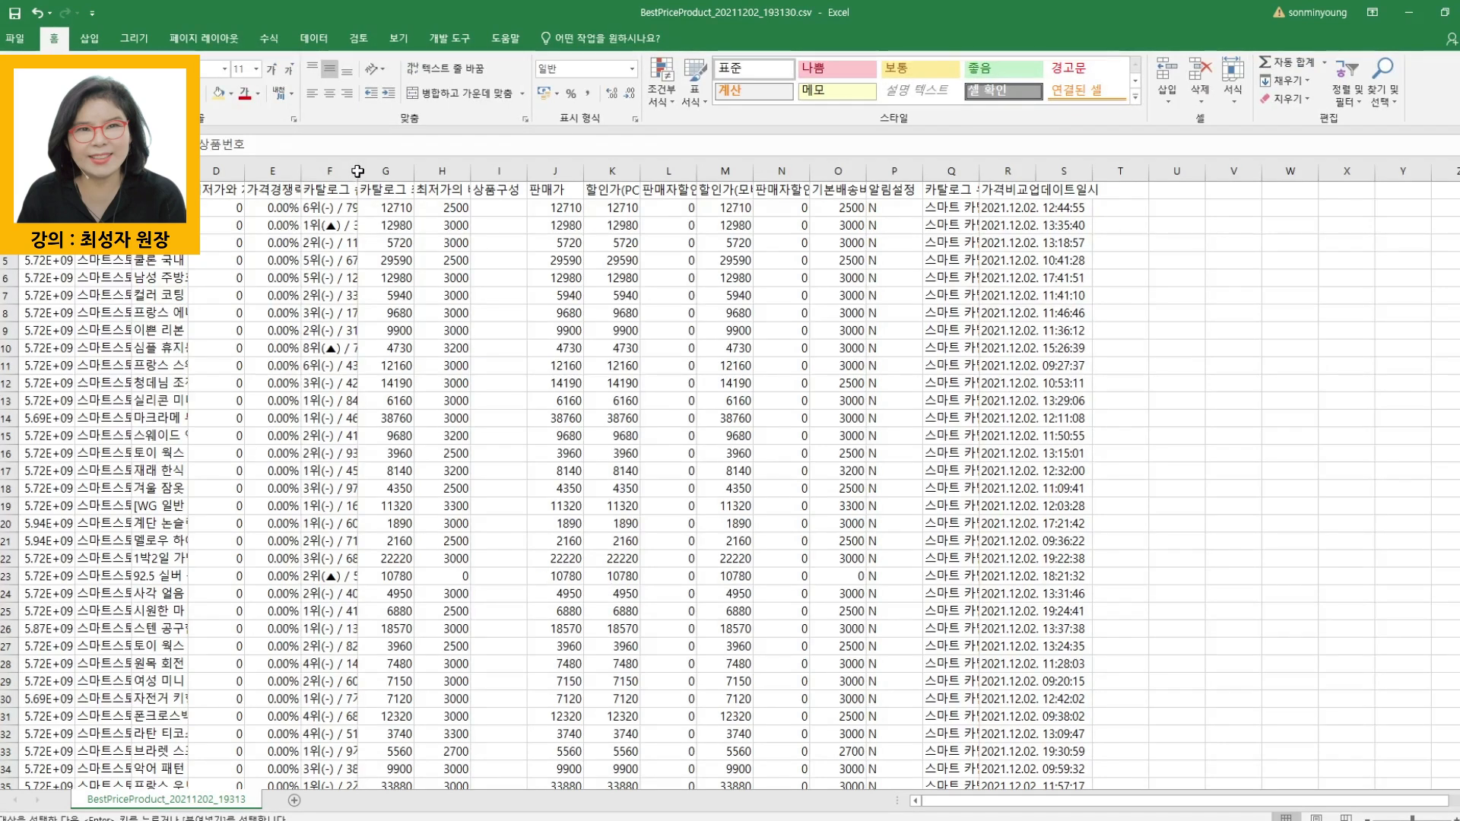
# - Widen the 카탈로그 순위 column in the BestPriceProduct sheet and fill it with yellow
pyautogui.click(352, 171)
pyautogui.moveTo(365, 171); pyautogui.dragTo(416, 171)
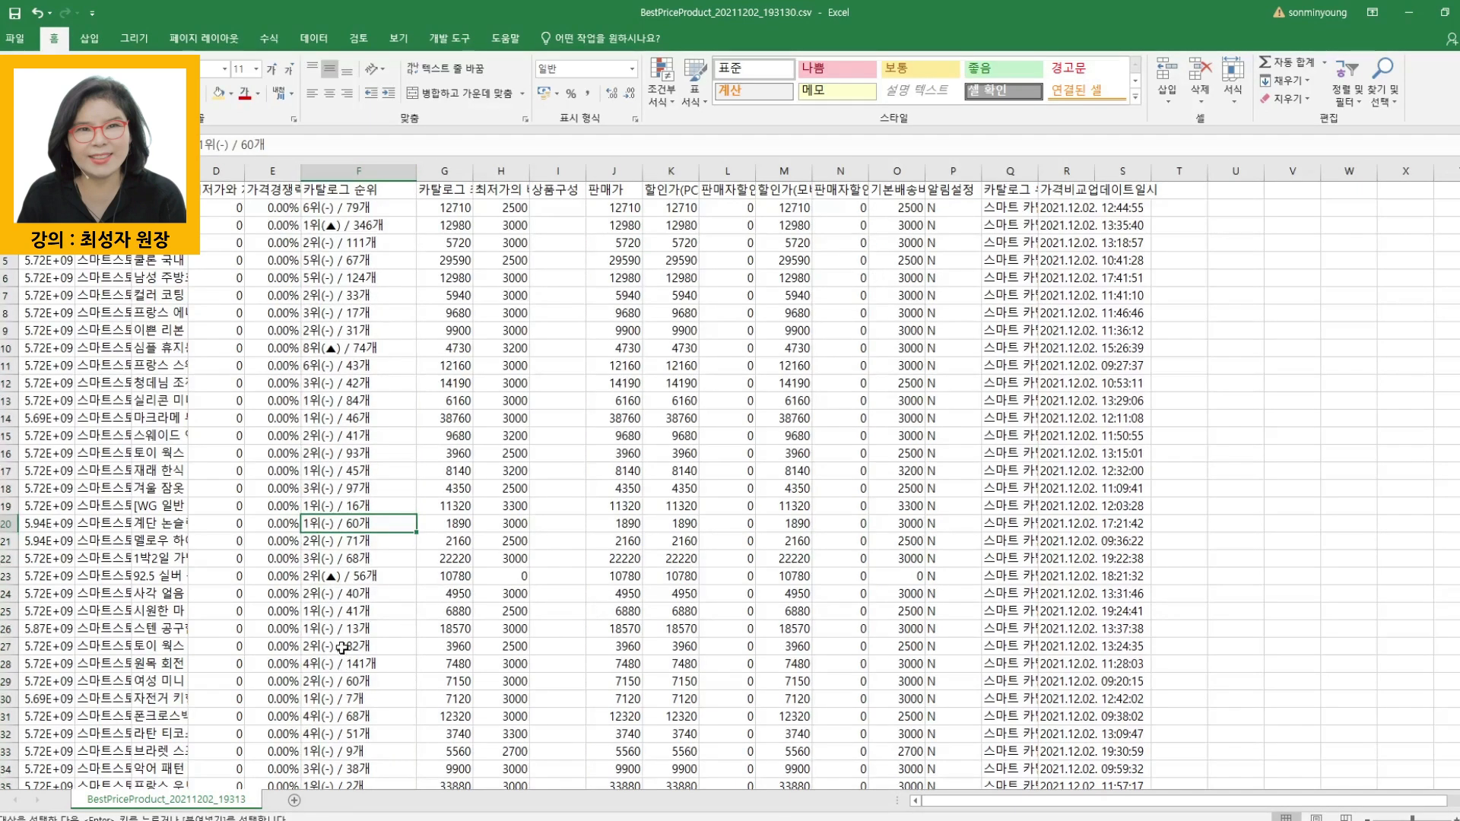
pyautogui.click(218, 93)
pyautogui.scroll(-5, 365, 587)
pyautogui.click(365, 608)
# - Examine the ranks in the 카탈로그 순위 column down to the last row, at a larger magnification
pyautogui.scroll(-20, 365, 608)
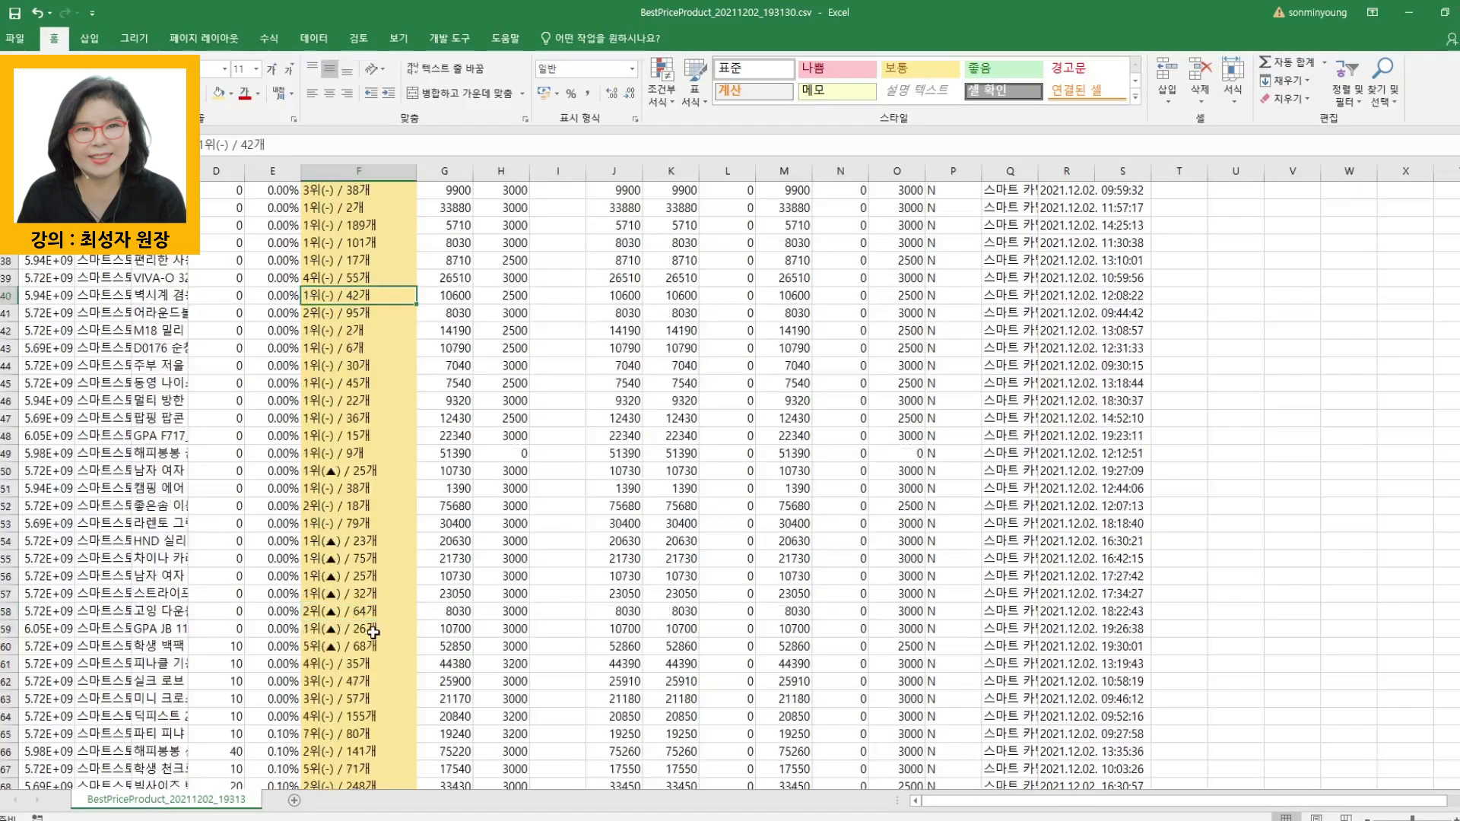
pyautogui.scroll(-18, 371, 638)
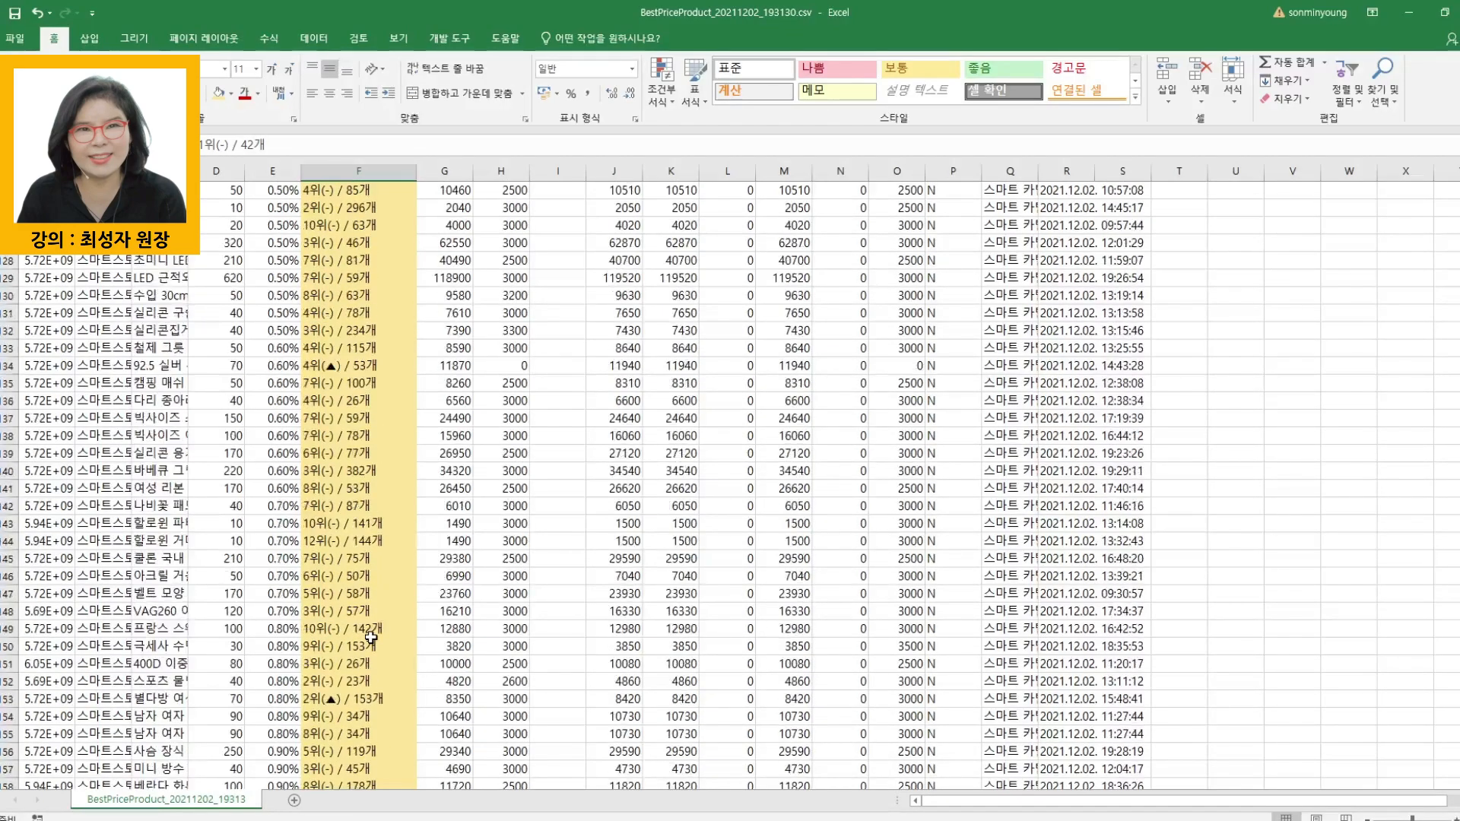
pyautogui.keyDown('ctrl'); pyautogui.scroll(6, 371, 638); pyautogui.keyUp('ctrl')
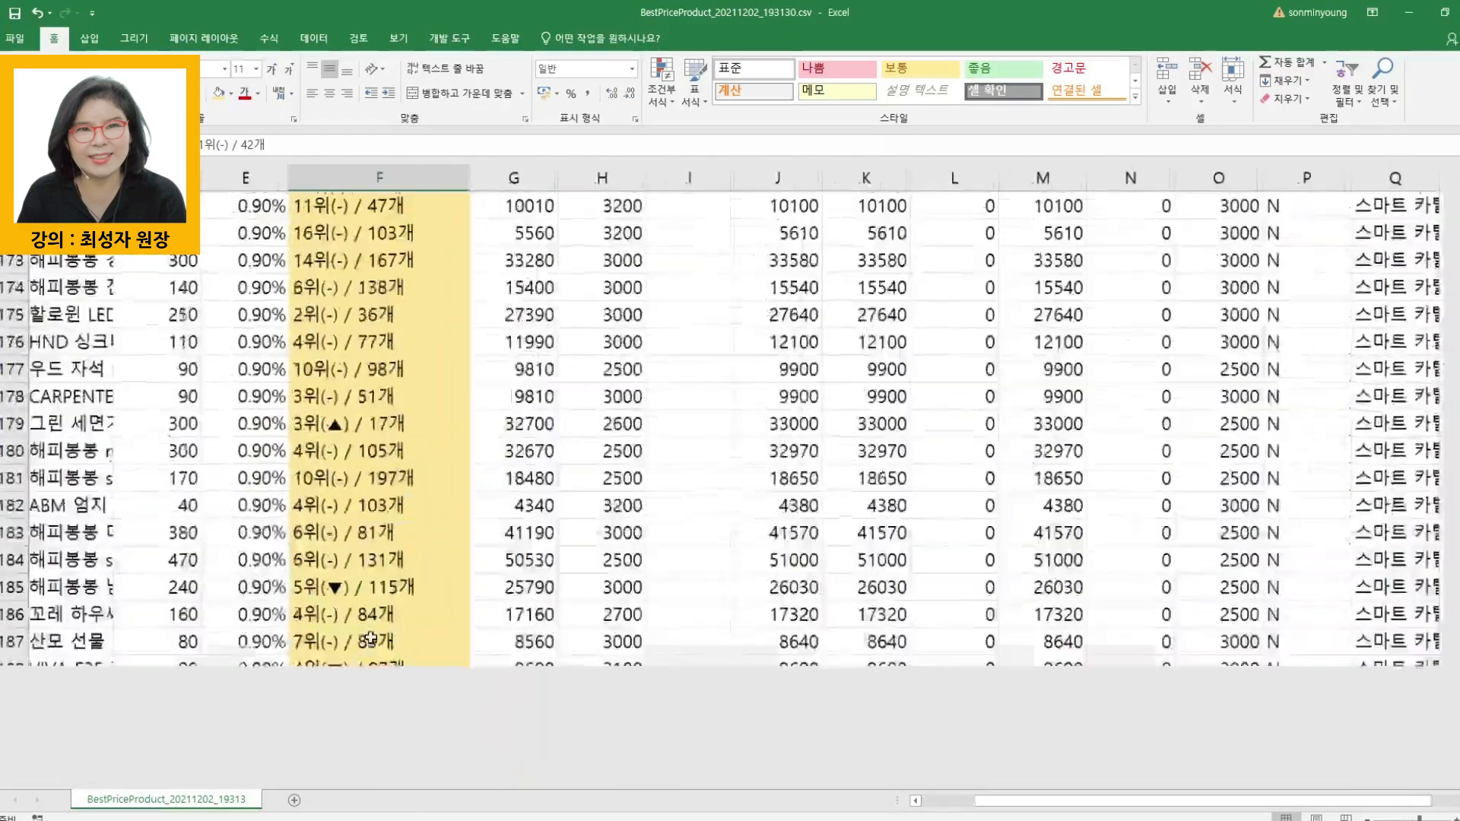
pyautogui.scroll(-20, 383, 489)
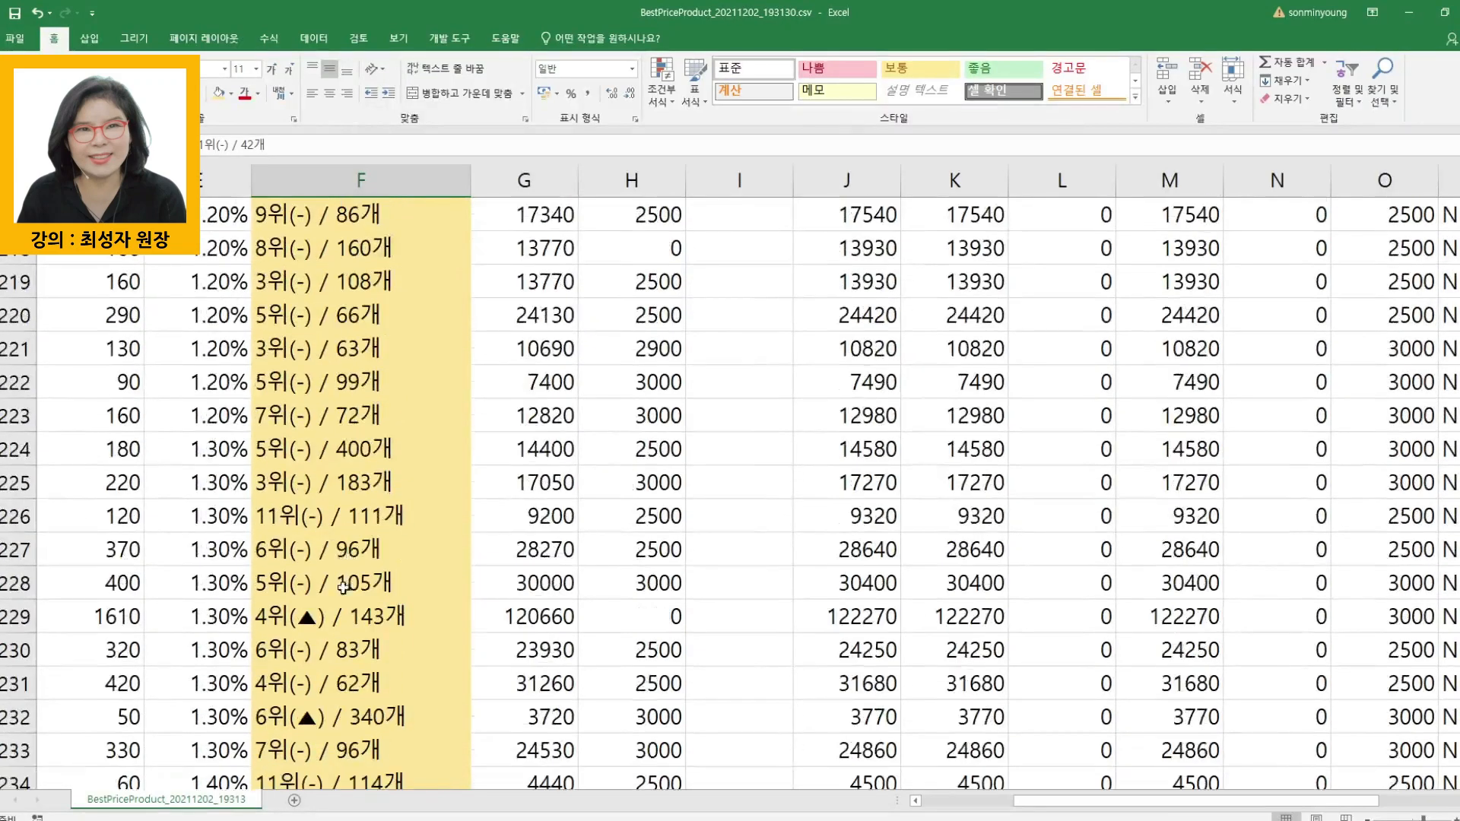
pyautogui.scroll(-7, 350, 617)
pyautogui.click(349, 617)
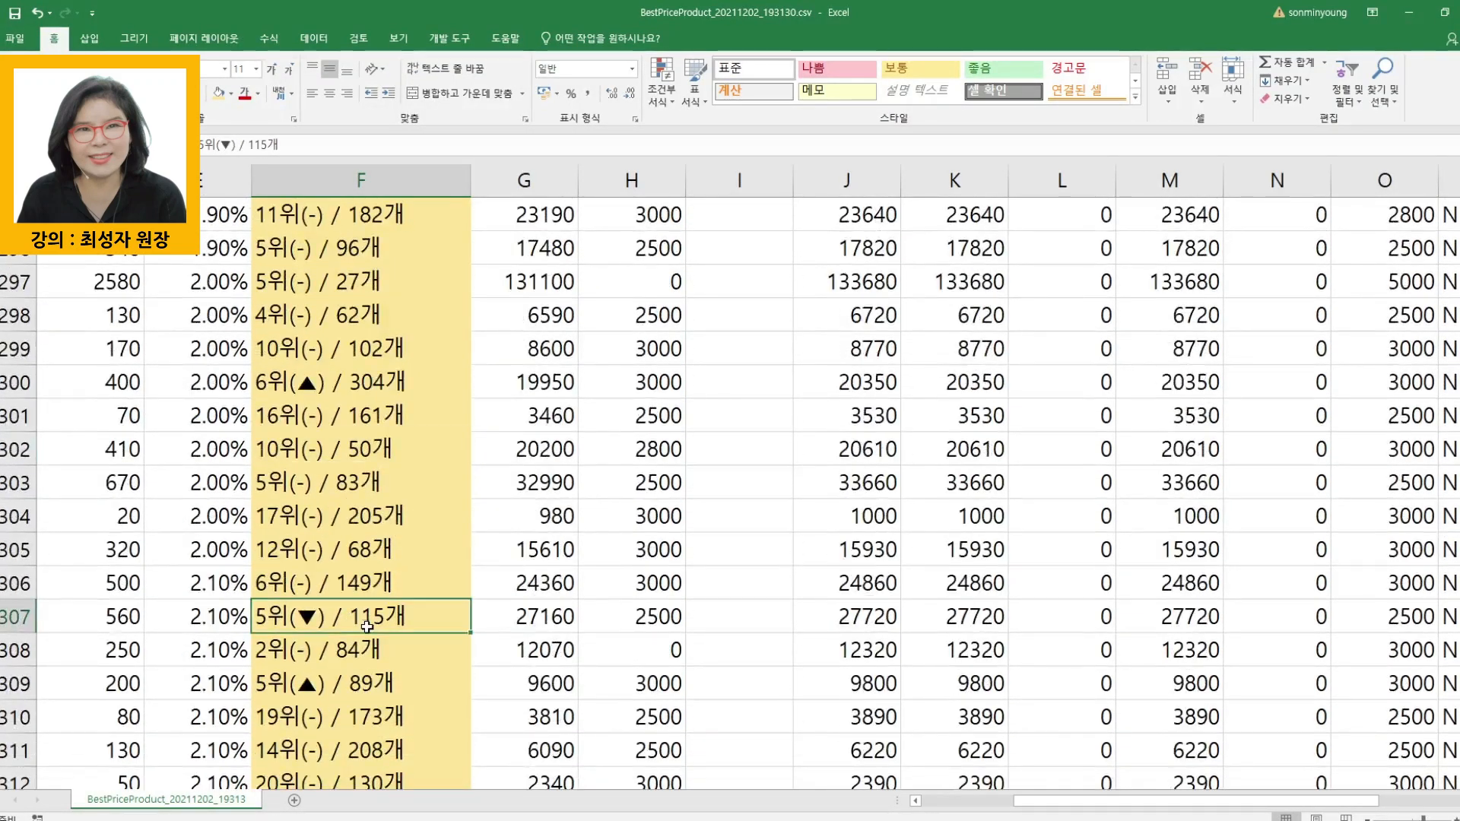
pyautogui.hotkey('ctrl', 'Down')
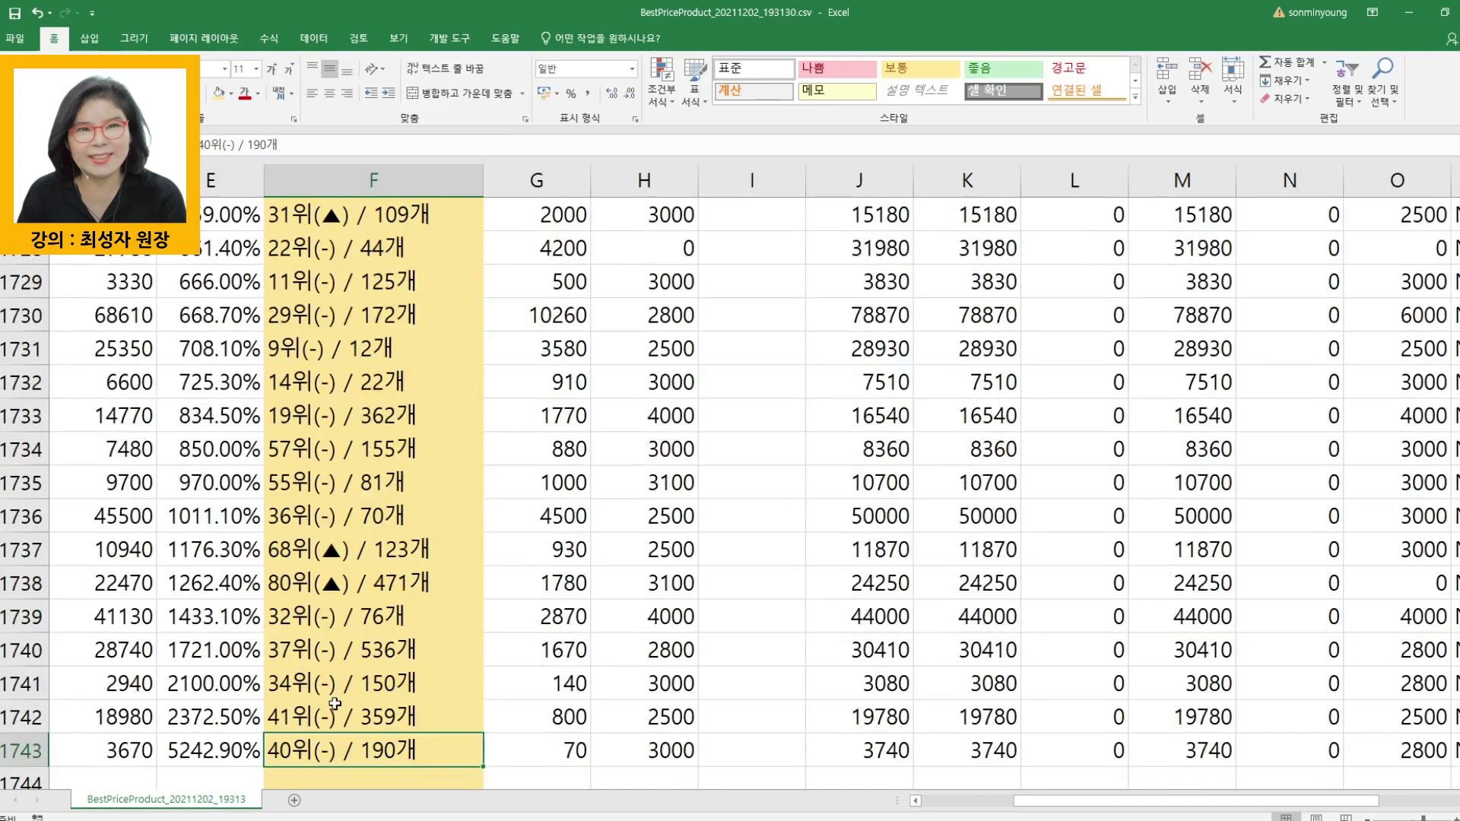
pyautogui.click(306, 718)
pyautogui.click(312, 683)
pyautogui.click(326, 652)
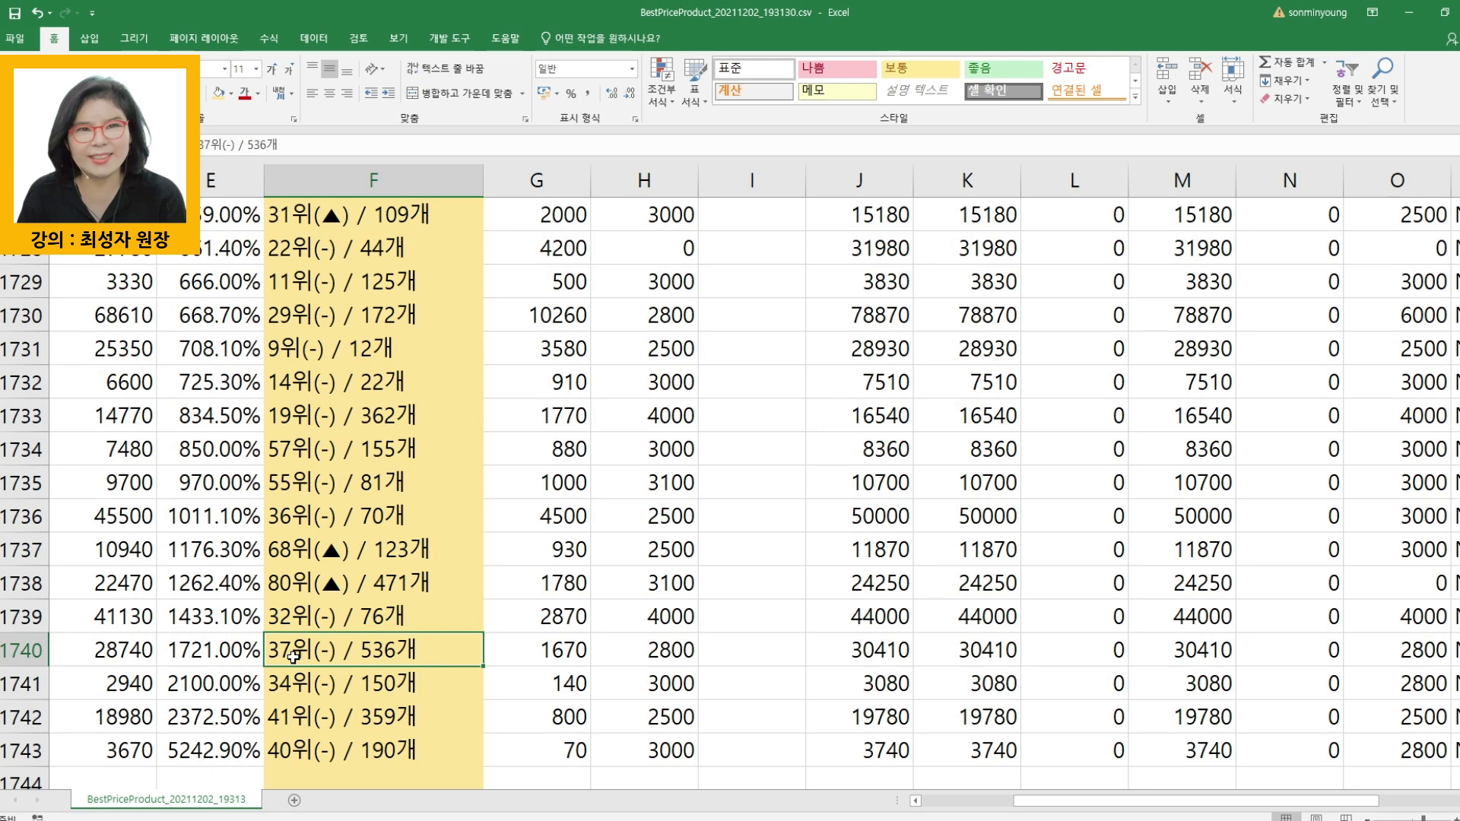
# - Widen the 상품번호 column to fit its contents and sort the whole sheet by 카탈로그 순위 in ascending order
pyautogui.moveTo(1044, 801); pyautogui.dragTo(951, 805)
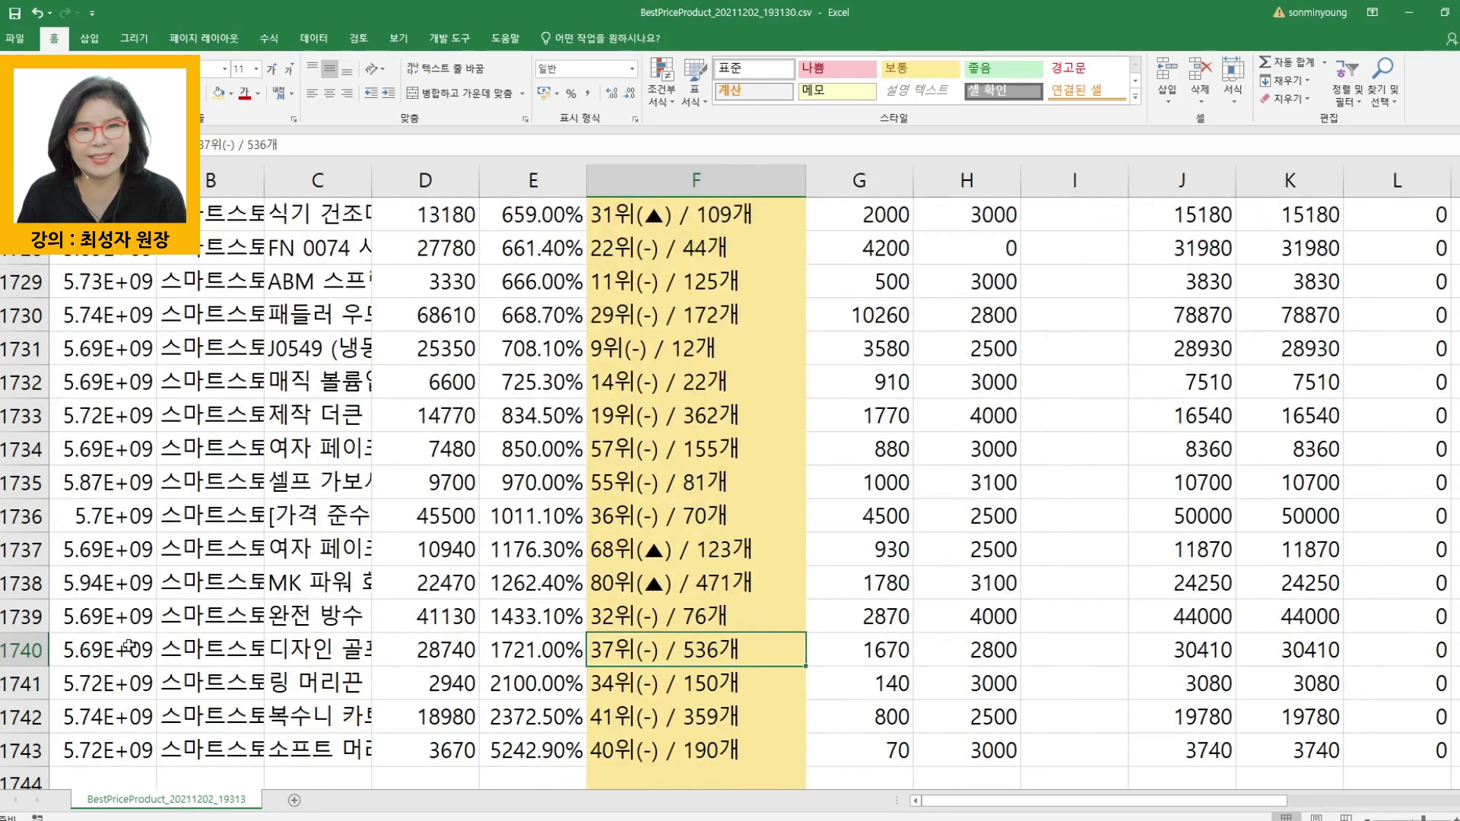
pyautogui.doubleClick(156, 180)
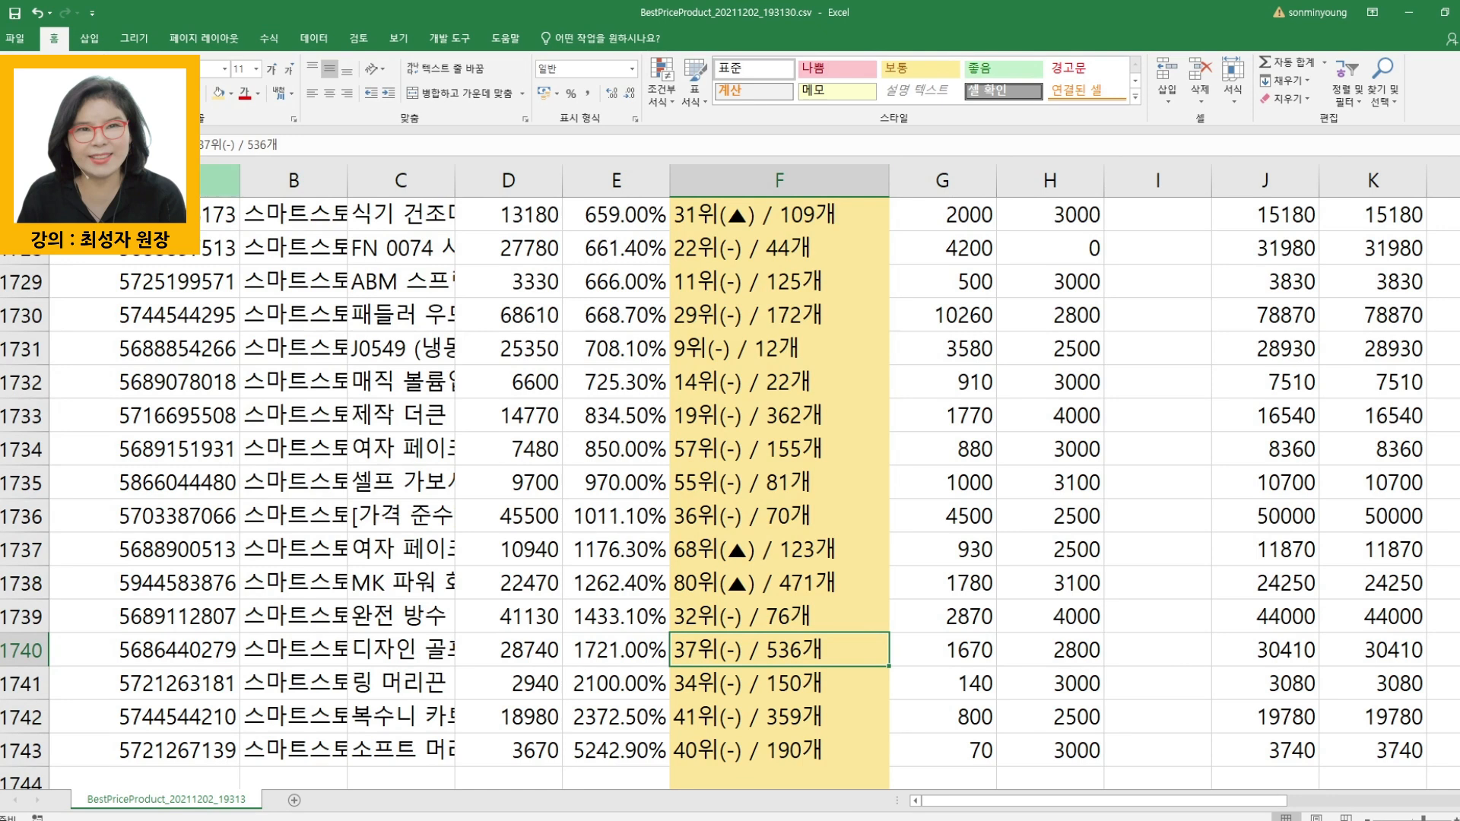
pyautogui.click(25, 181)
pyautogui.click(313, 38)
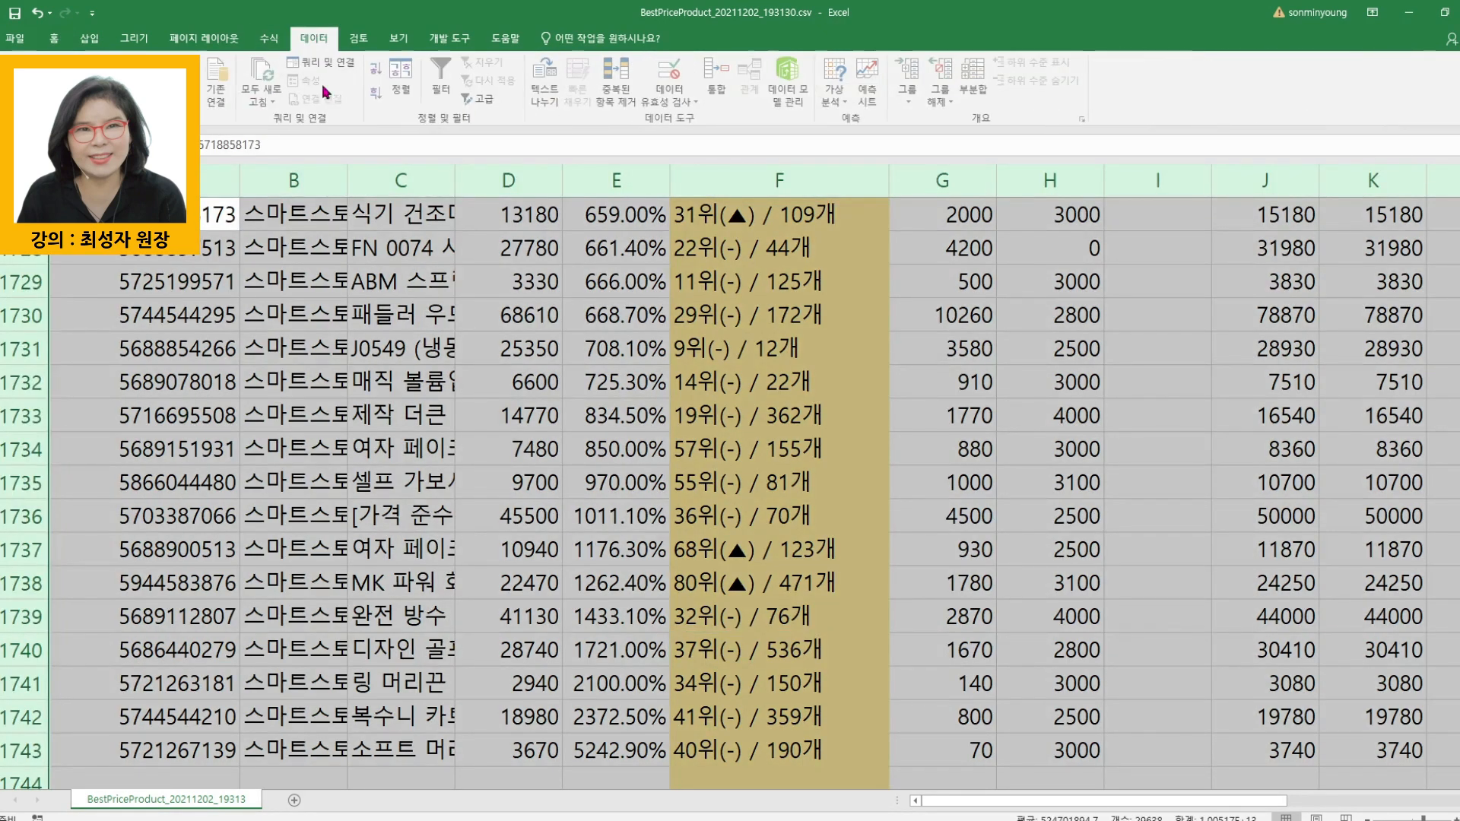
pyautogui.click(401, 76)
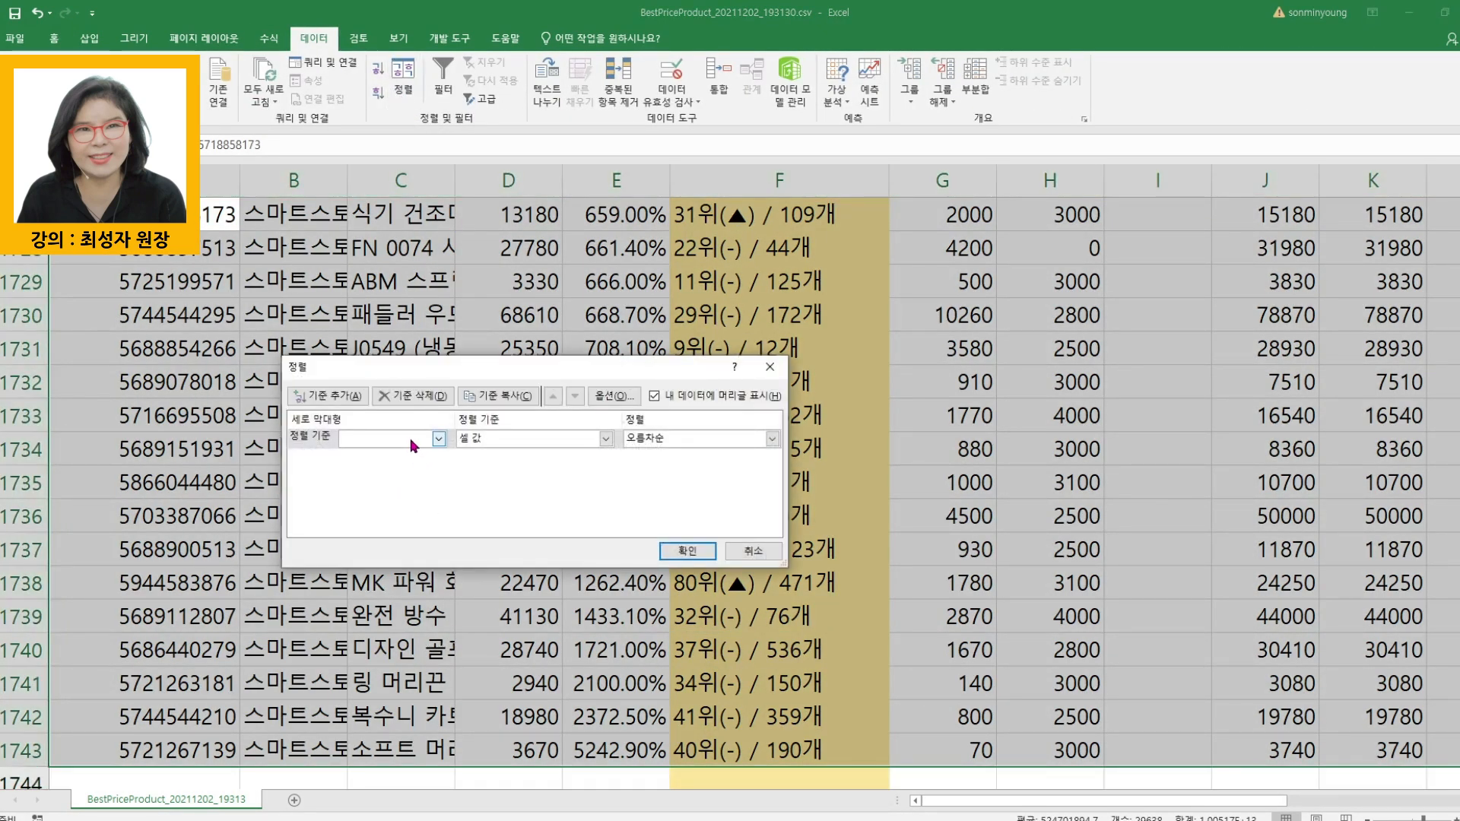
pyautogui.click(438, 439)
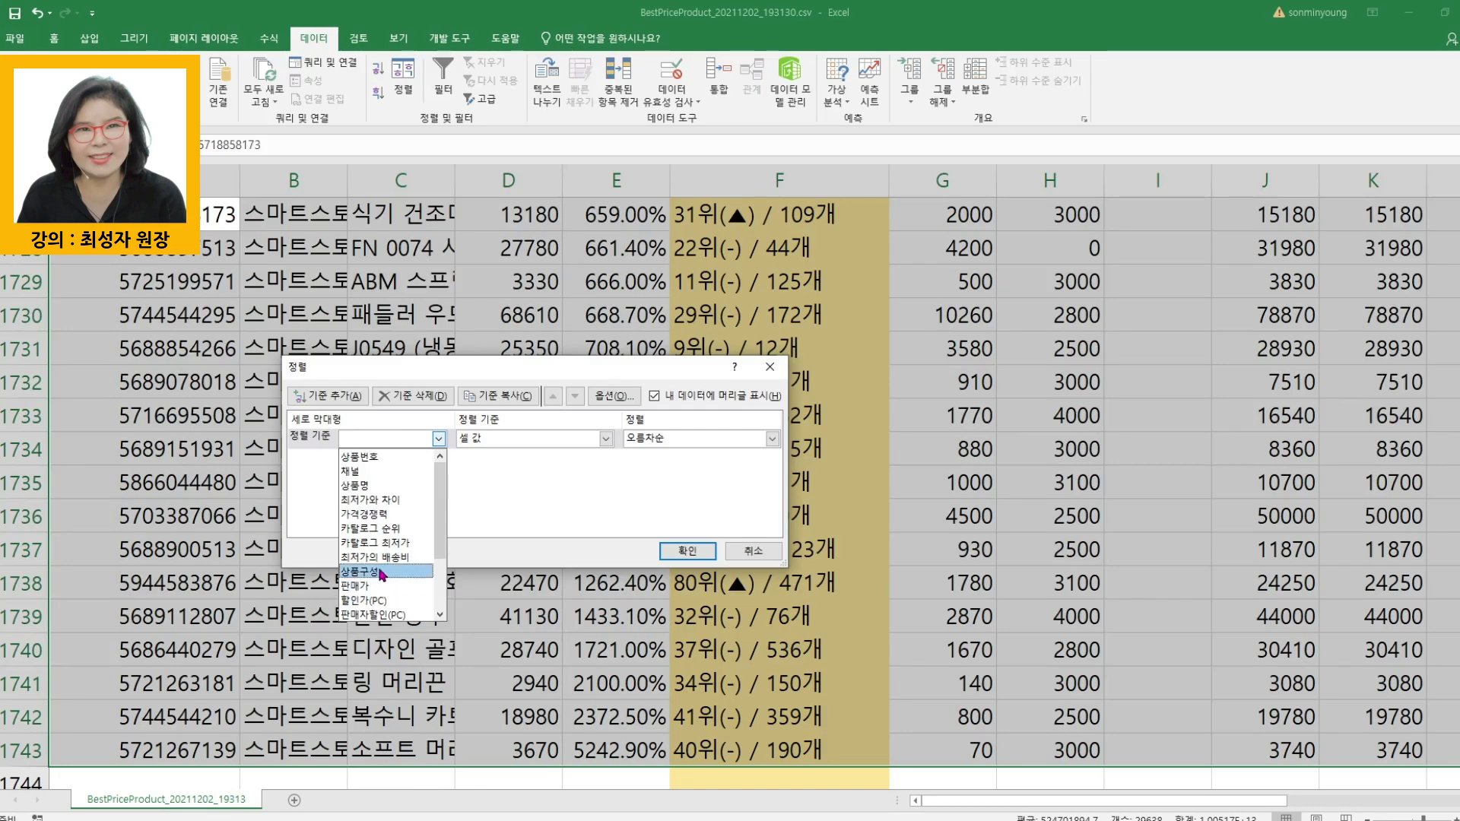
pyautogui.click(385, 530)
pyautogui.click(676, 553)
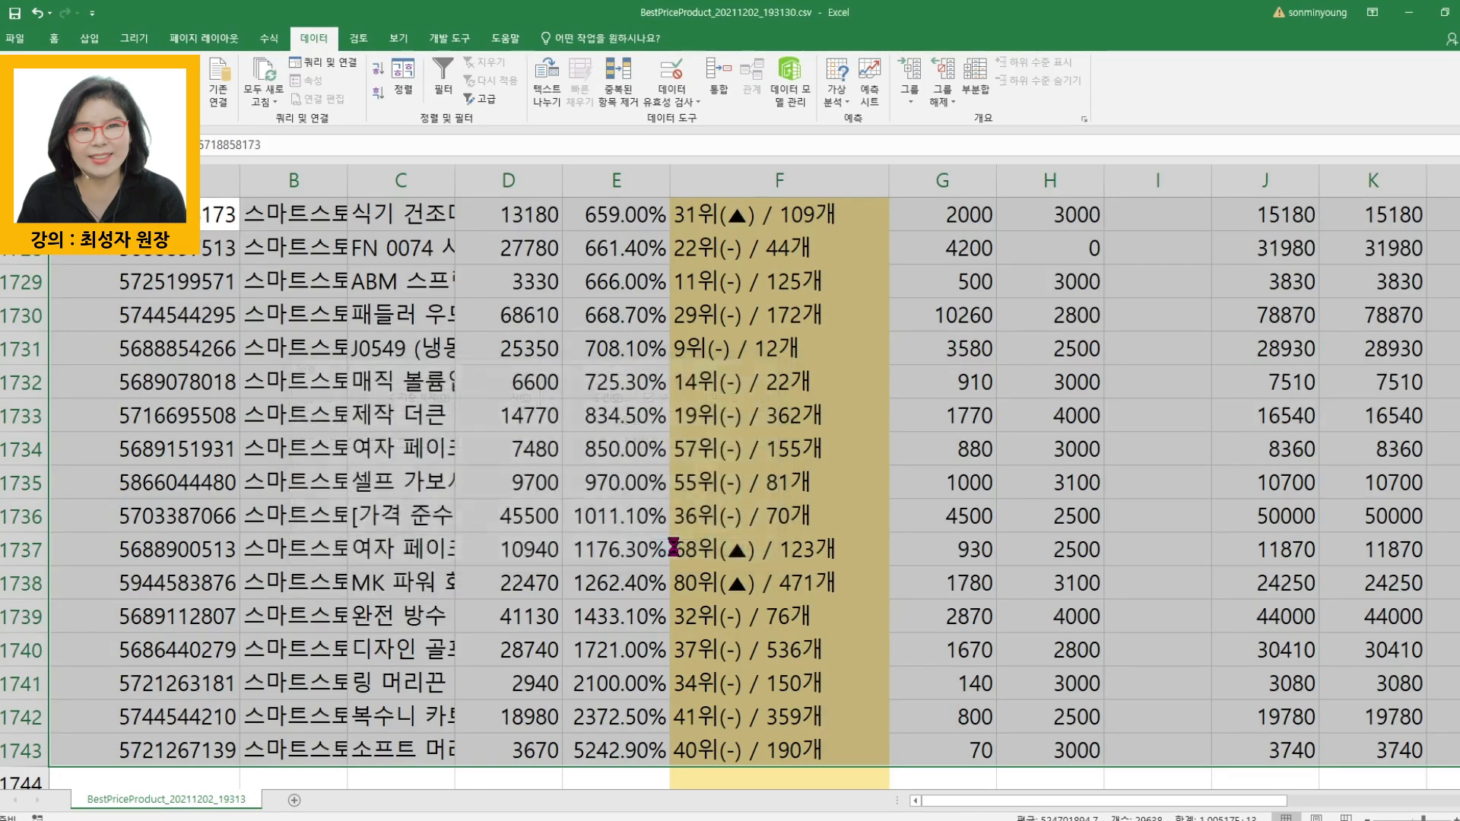
# - Examine the sorted 카탈로그 순위 column from its header, selecting the 20위 and 21위 entries and the product numbers of the 20위 rows
pyautogui.click(811, 388)
pyautogui.hotkey('ctrl', 'Up')
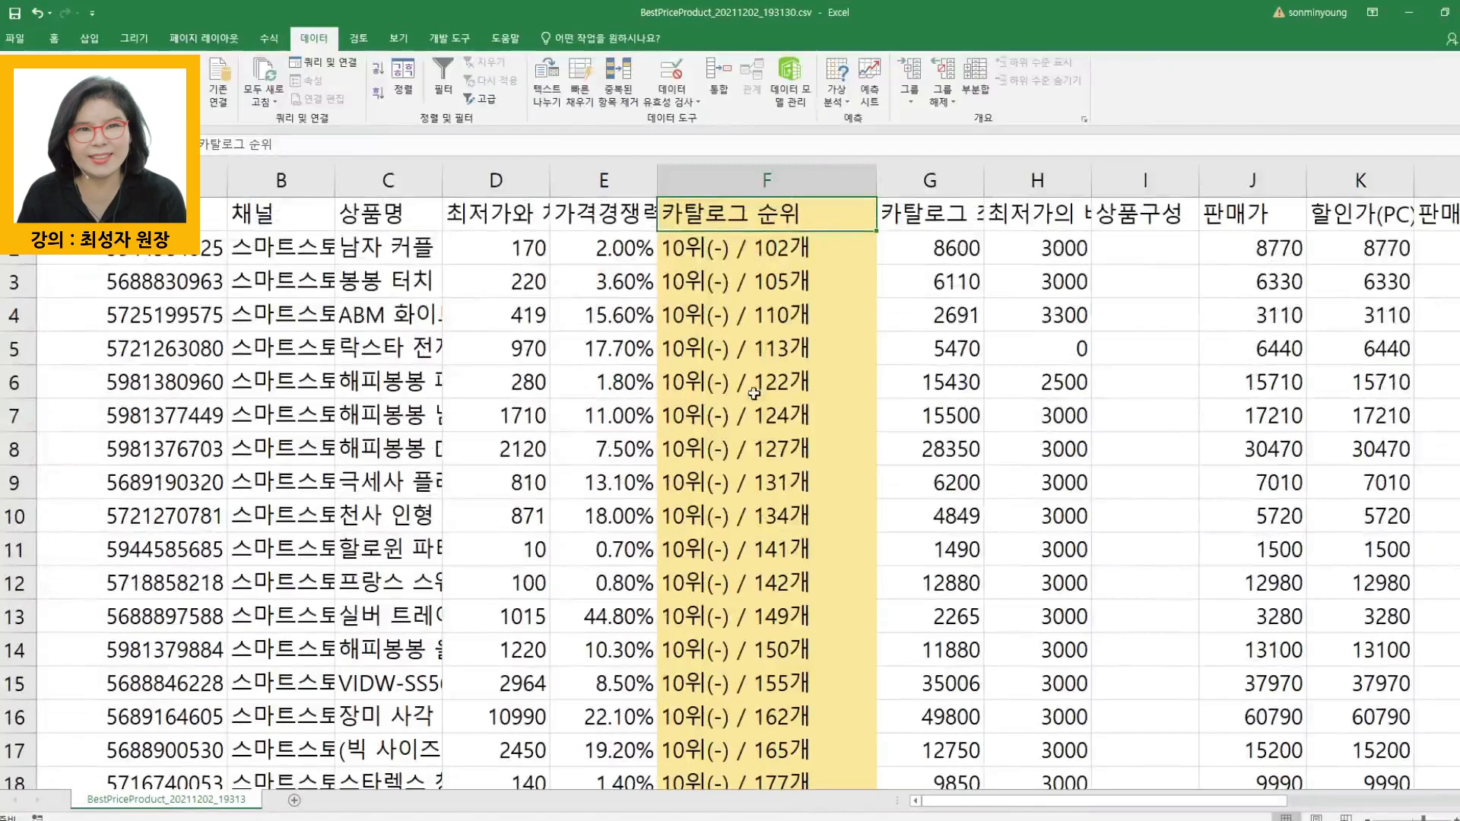
pyautogui.scroll(-20, 695, 635)
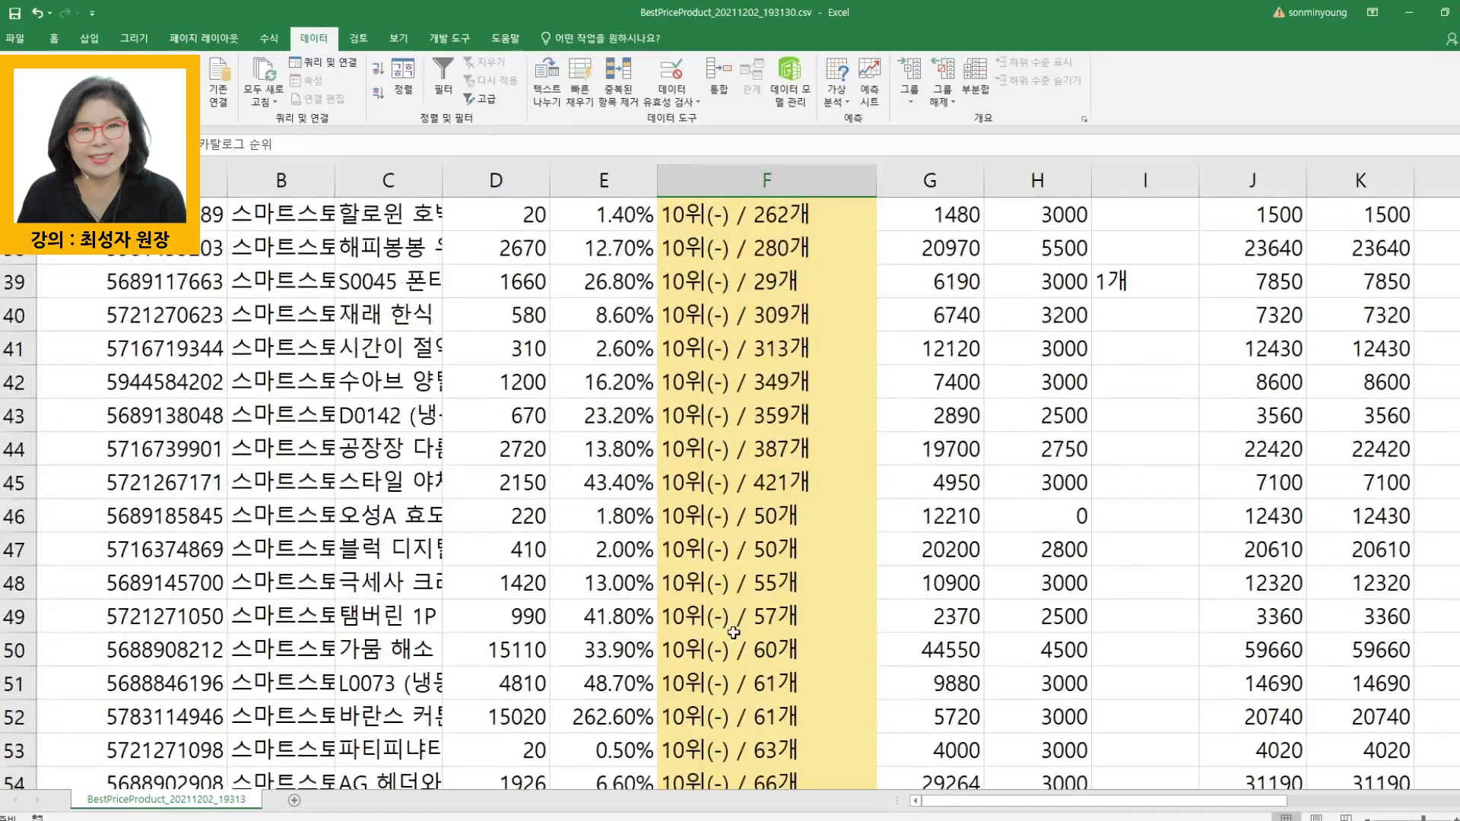
pyautogui.scroll(-20, 731, 674)
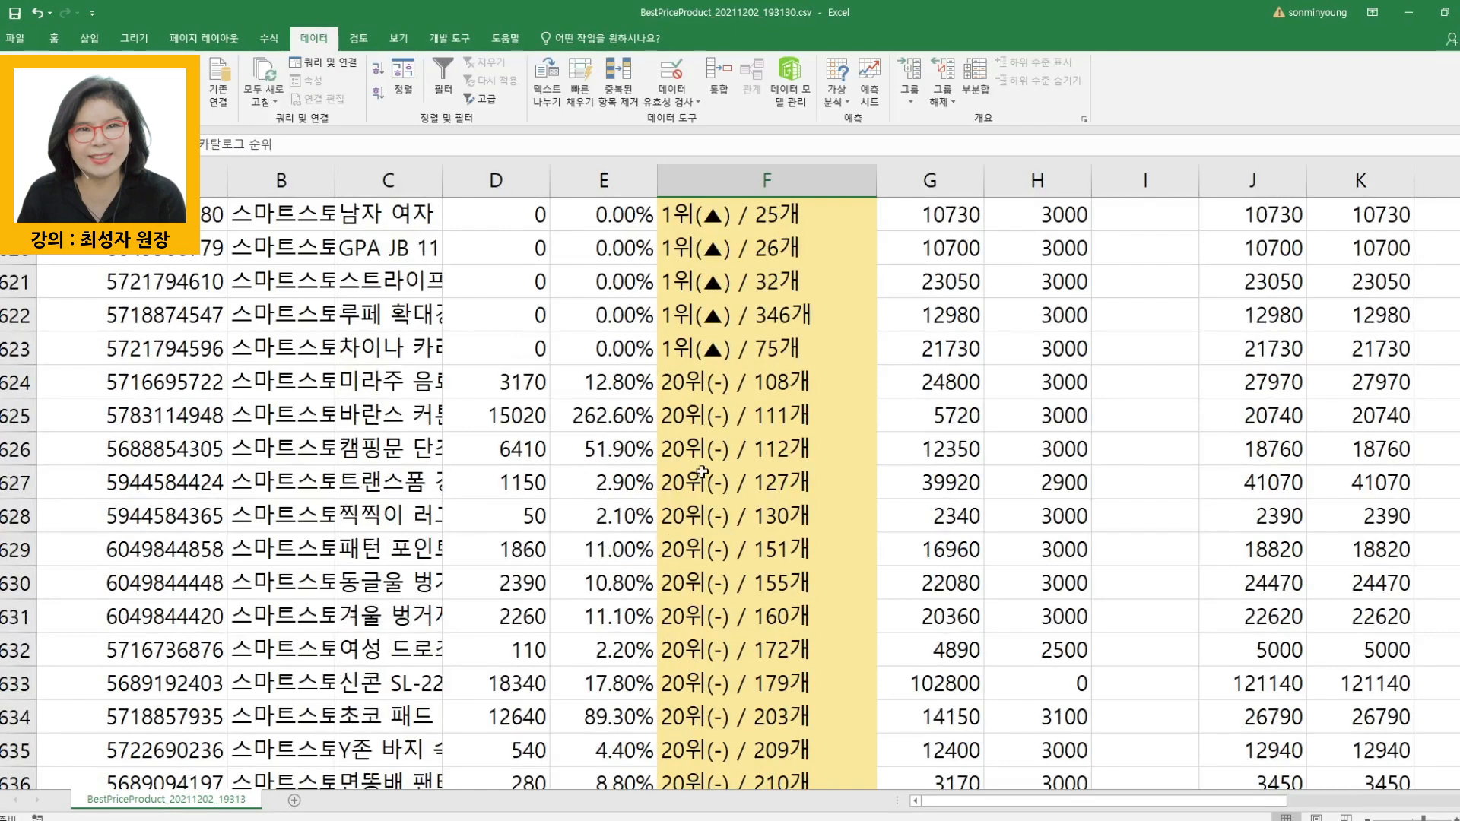
pyautogui.moveTo(682, 384); pyautogui.dragTo(684, 713)
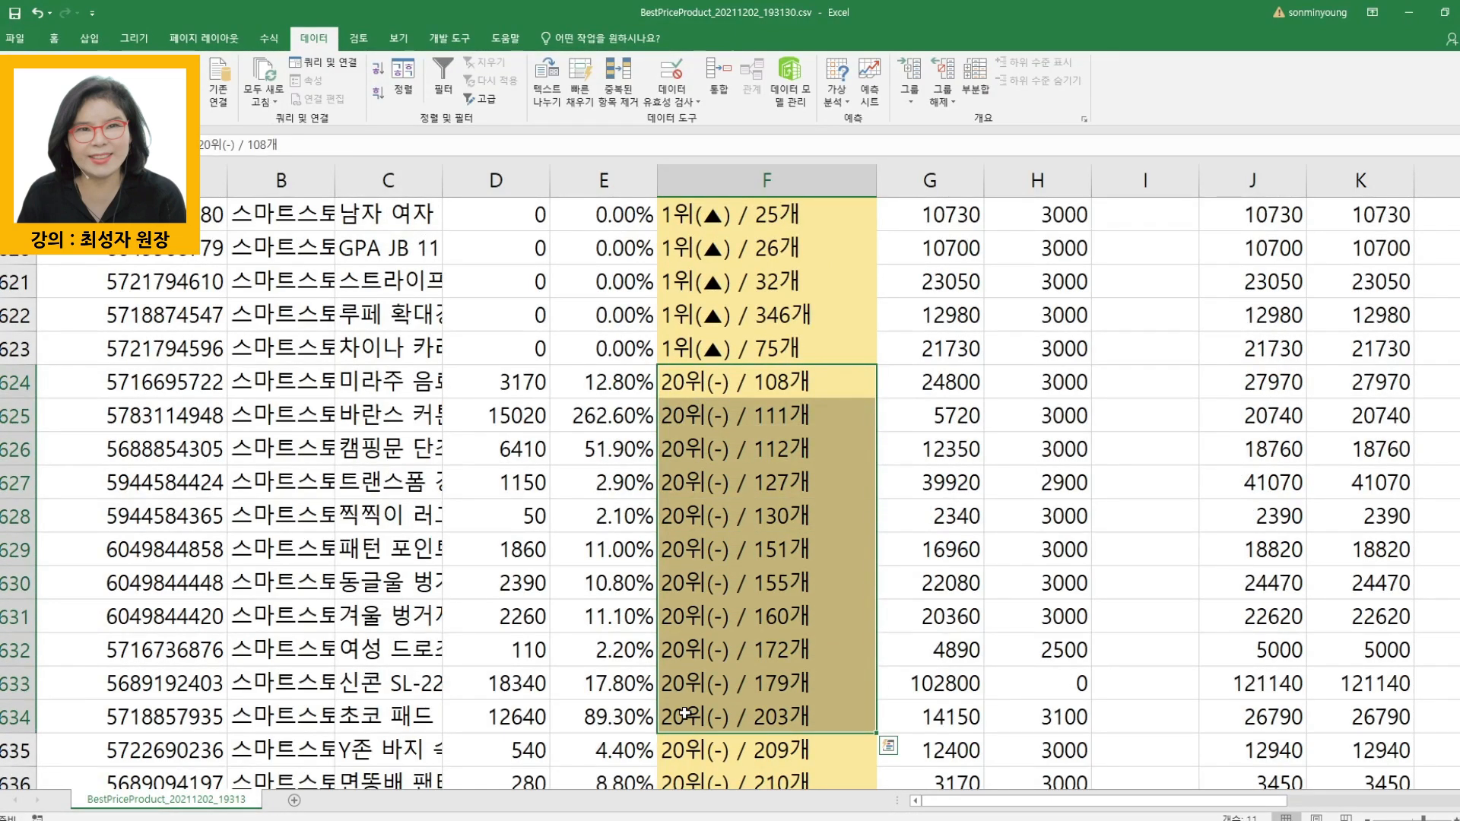
pyautogui.moveTo(169, 382); pyautogui.dragTo(160, 688)
pyautogui.scroll(-11, 691, 376)
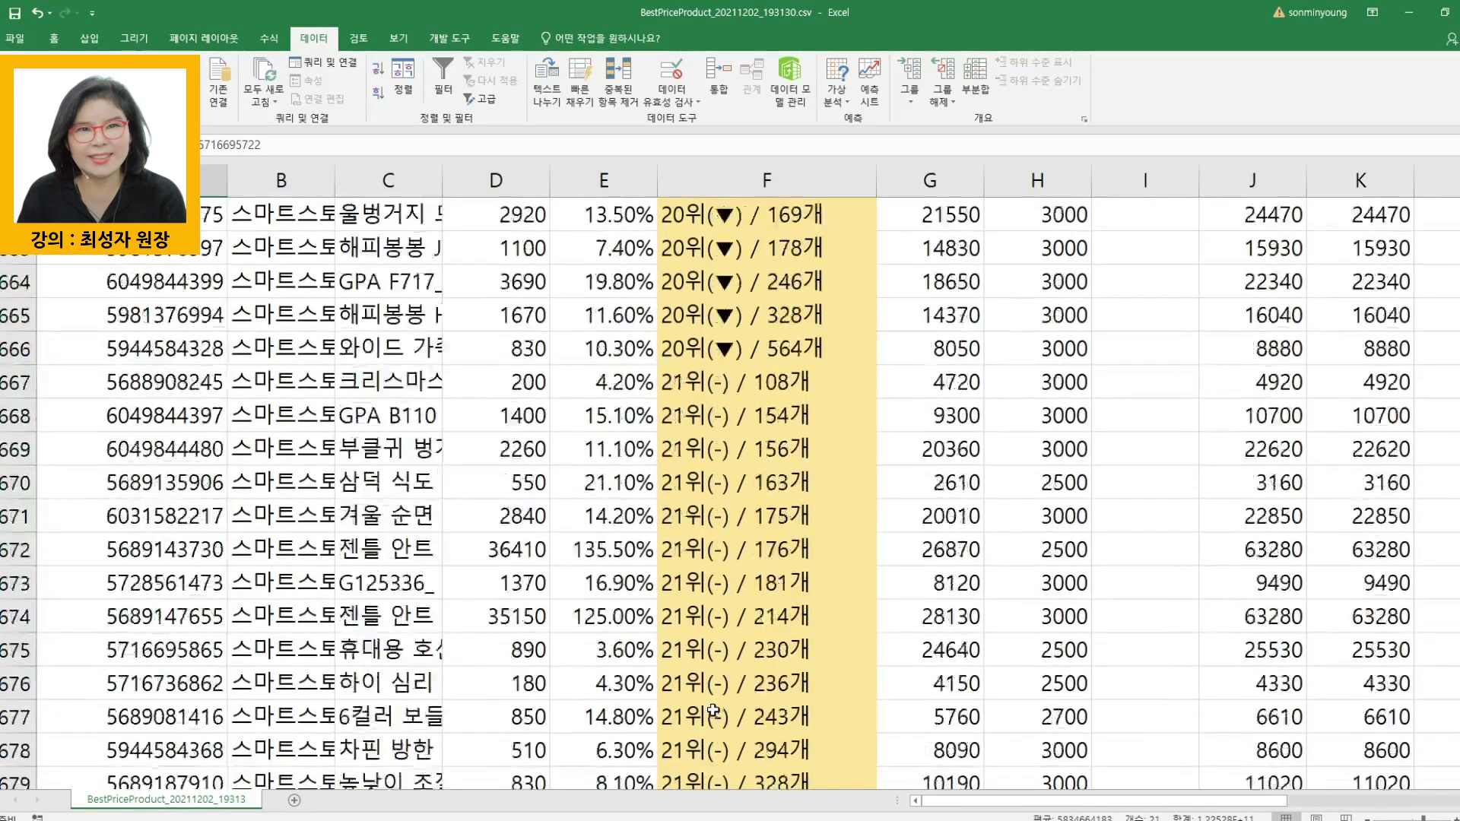
pyautogui.moveTo(697, 268); pyautogui.dragTo(705, 692)
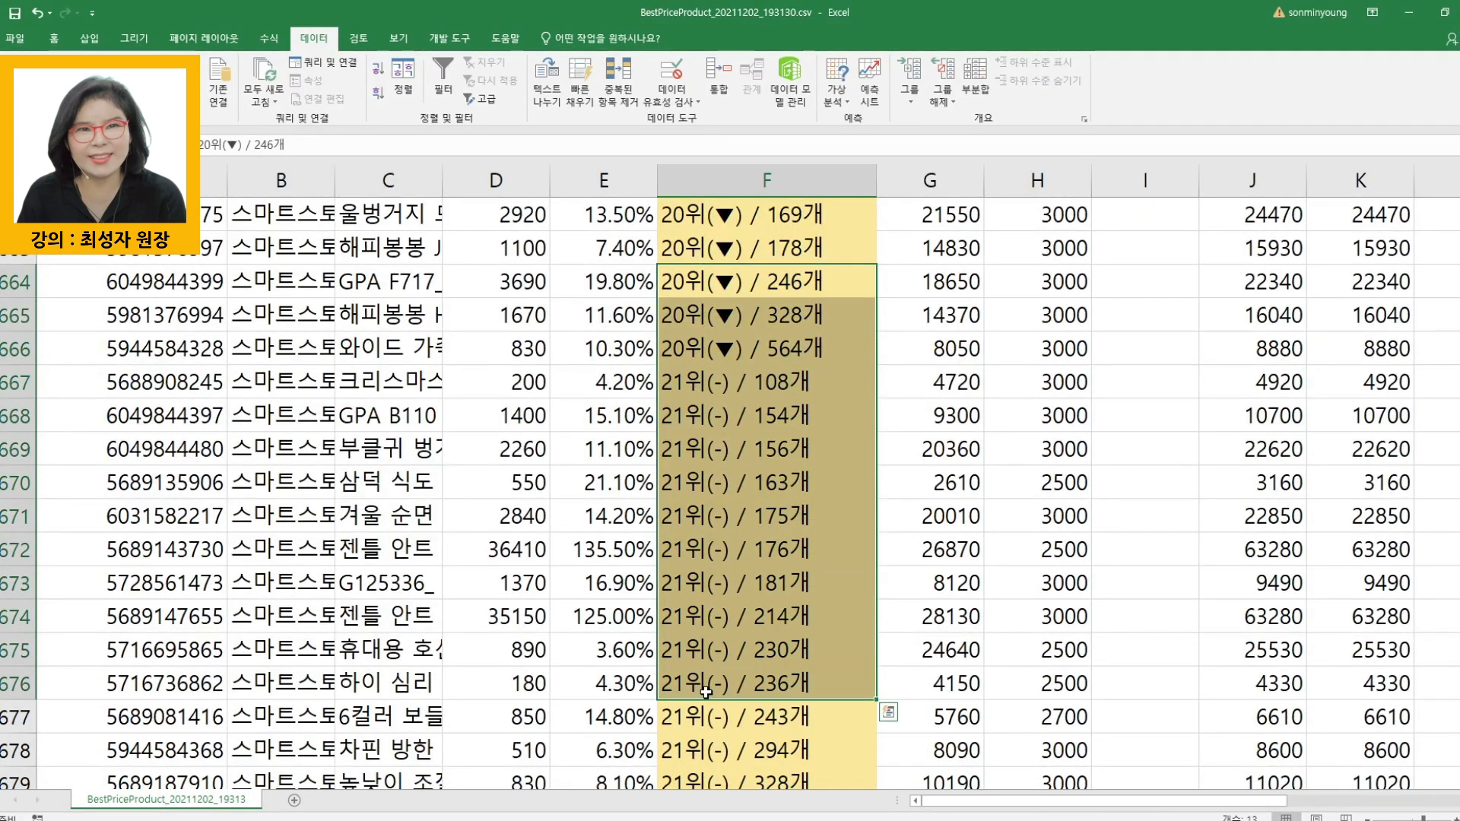
# - Examine the sorted 카탈로그 순위 entries from 21위 onwards down to the 4위 entries, selecting ranges of low-ranked rows
pyautogui.scroll(-12, 691, 685)
pyautogui.moveTo(710, 417); pyautogui.dragTo(721, 722)
pyautogui.scroll(-20, 728, 730)
pyautogui.moveTo(718, 590); pyautogui.dragTo(718, 726)
pyautogui.scroll(-20, 719, 533)
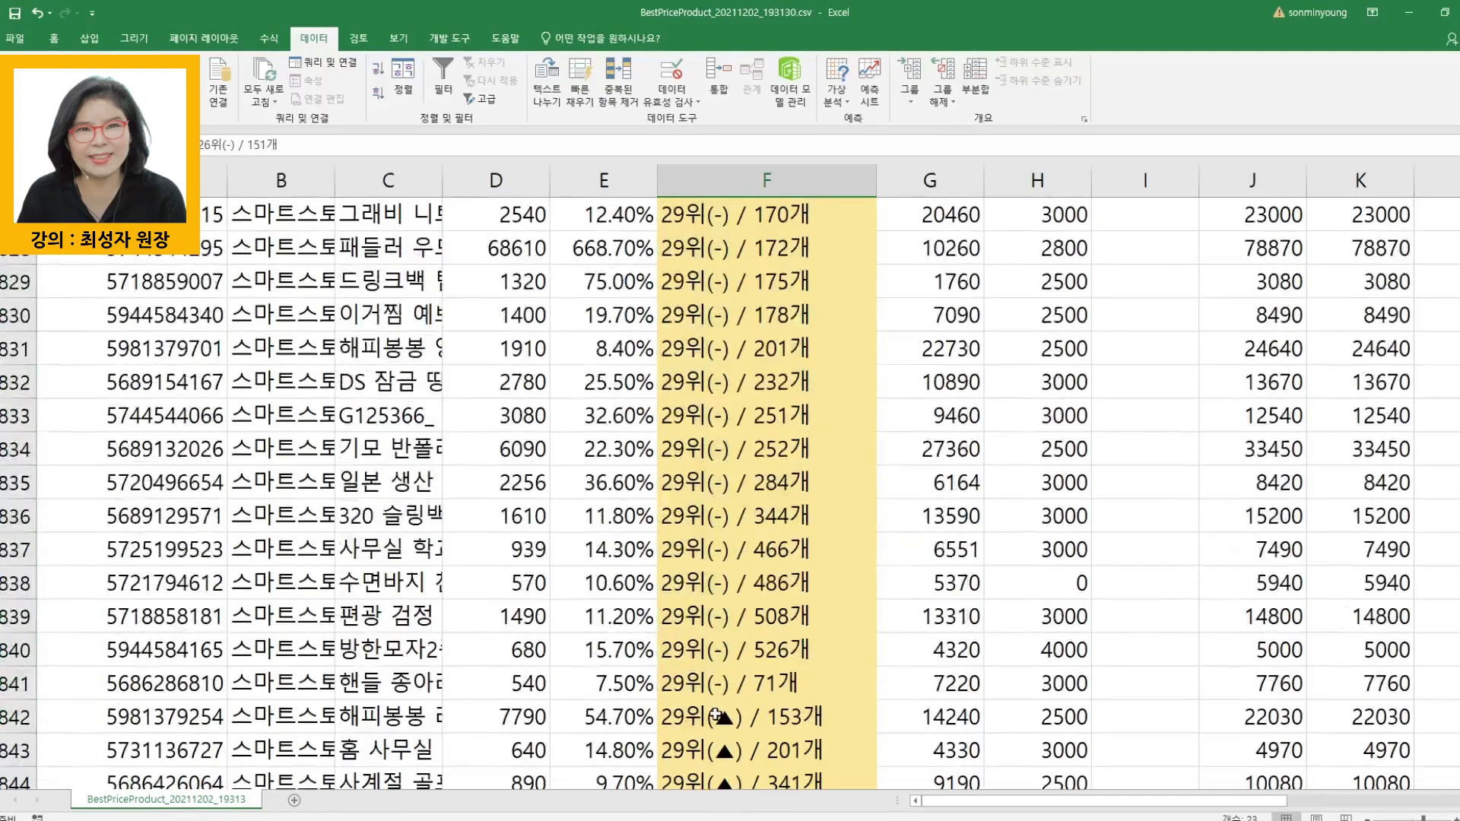
pyautogui.click(713, 318)
pyautogui.moveTo(683, 388); pyautogui.dragTo(886, 744)
pyautogui.scroll(-7, 886, 744)
pyautogui.scroll(-6, 748, 761)
pyautogui.moveTo(689, 351); pyautogui.dragTo(882, 795)
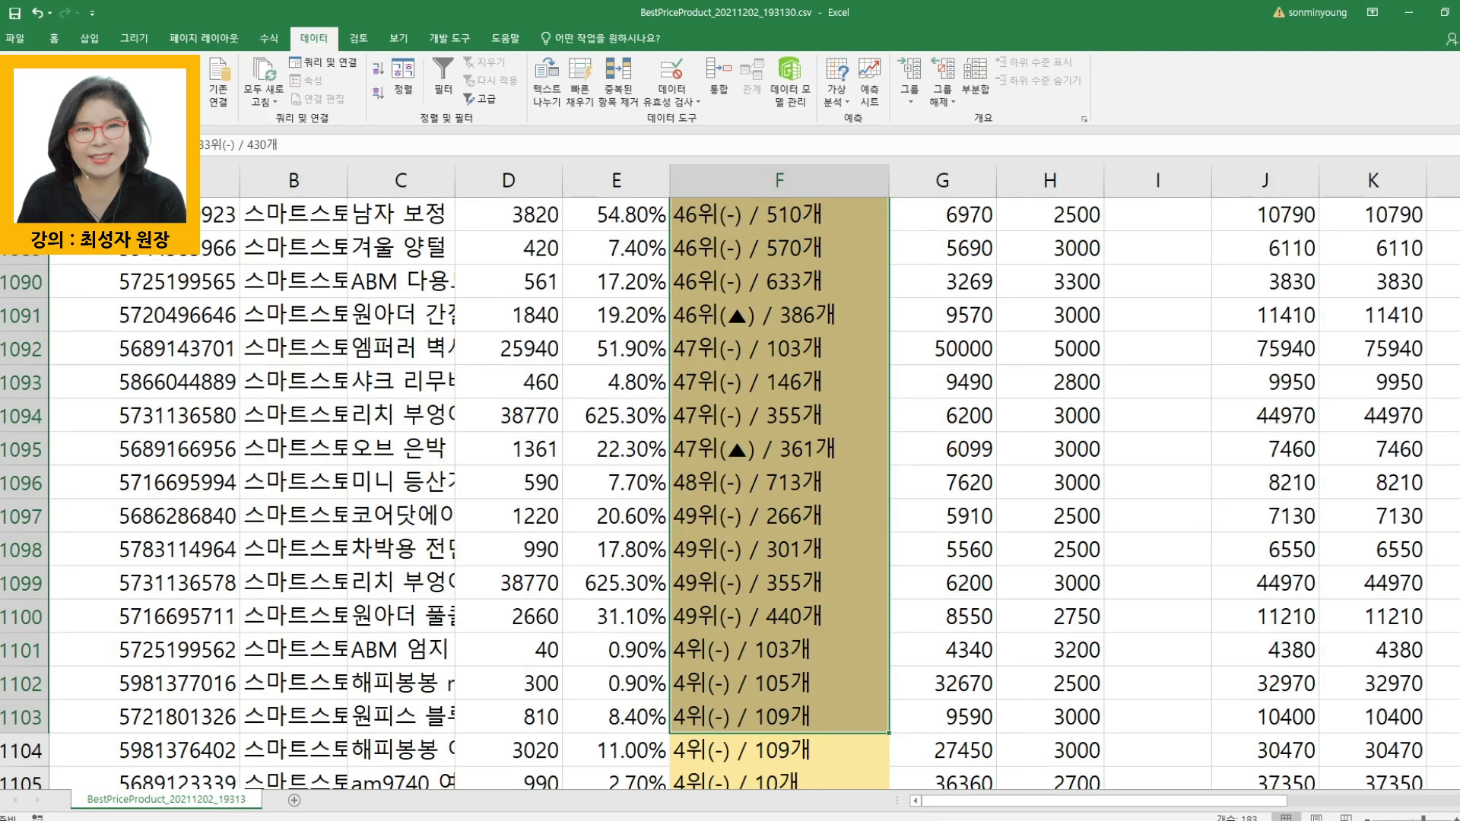
# - Close the BestPriceProduct workbook and bring up the checklist image 안팔리는 상품 삭제하기.jpg
pyautogui.click(1459, 12)
pyautogui.click(743, 445)
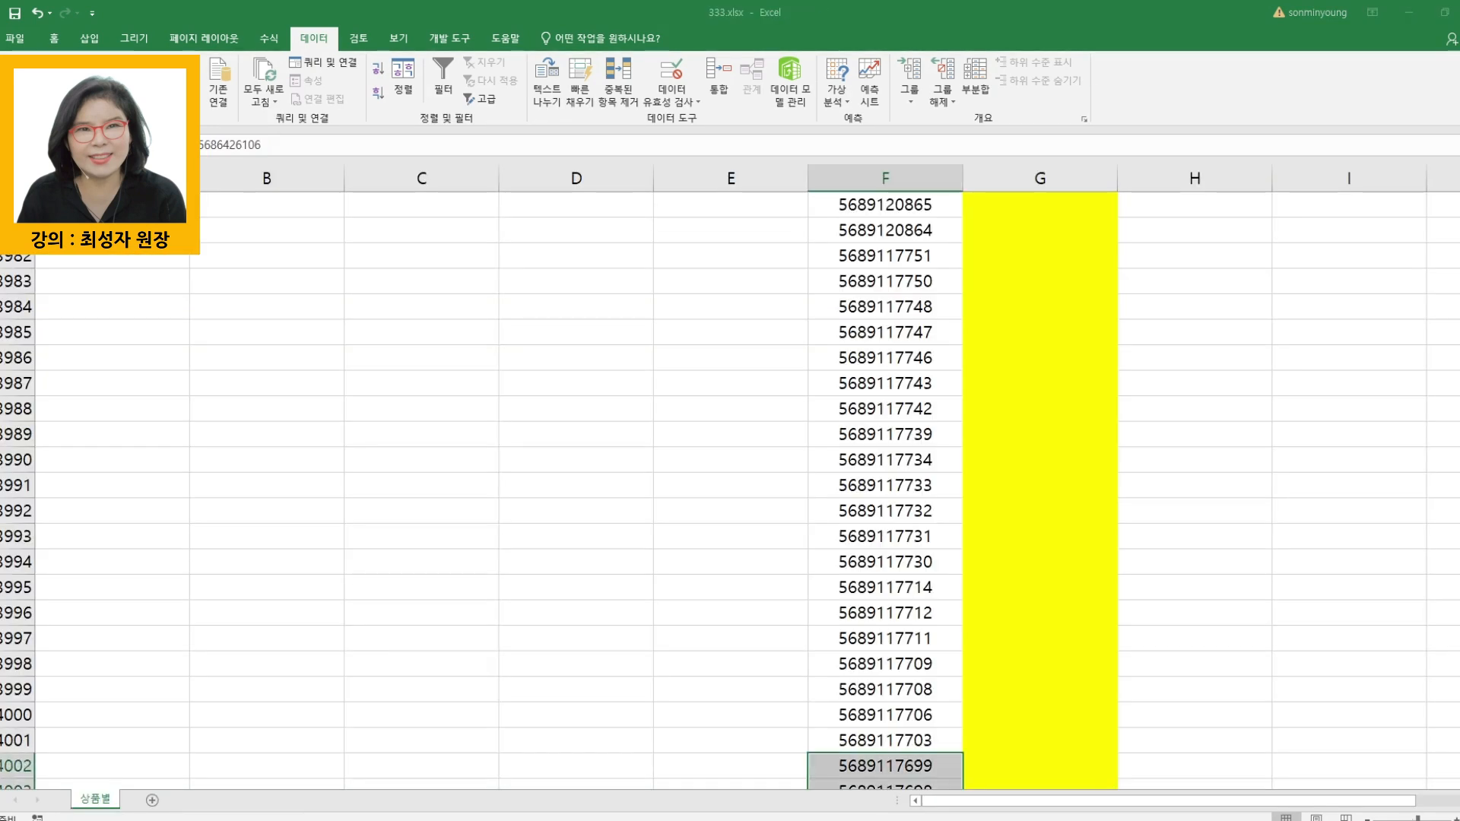
pyautogui.moveTo(1010, 777)
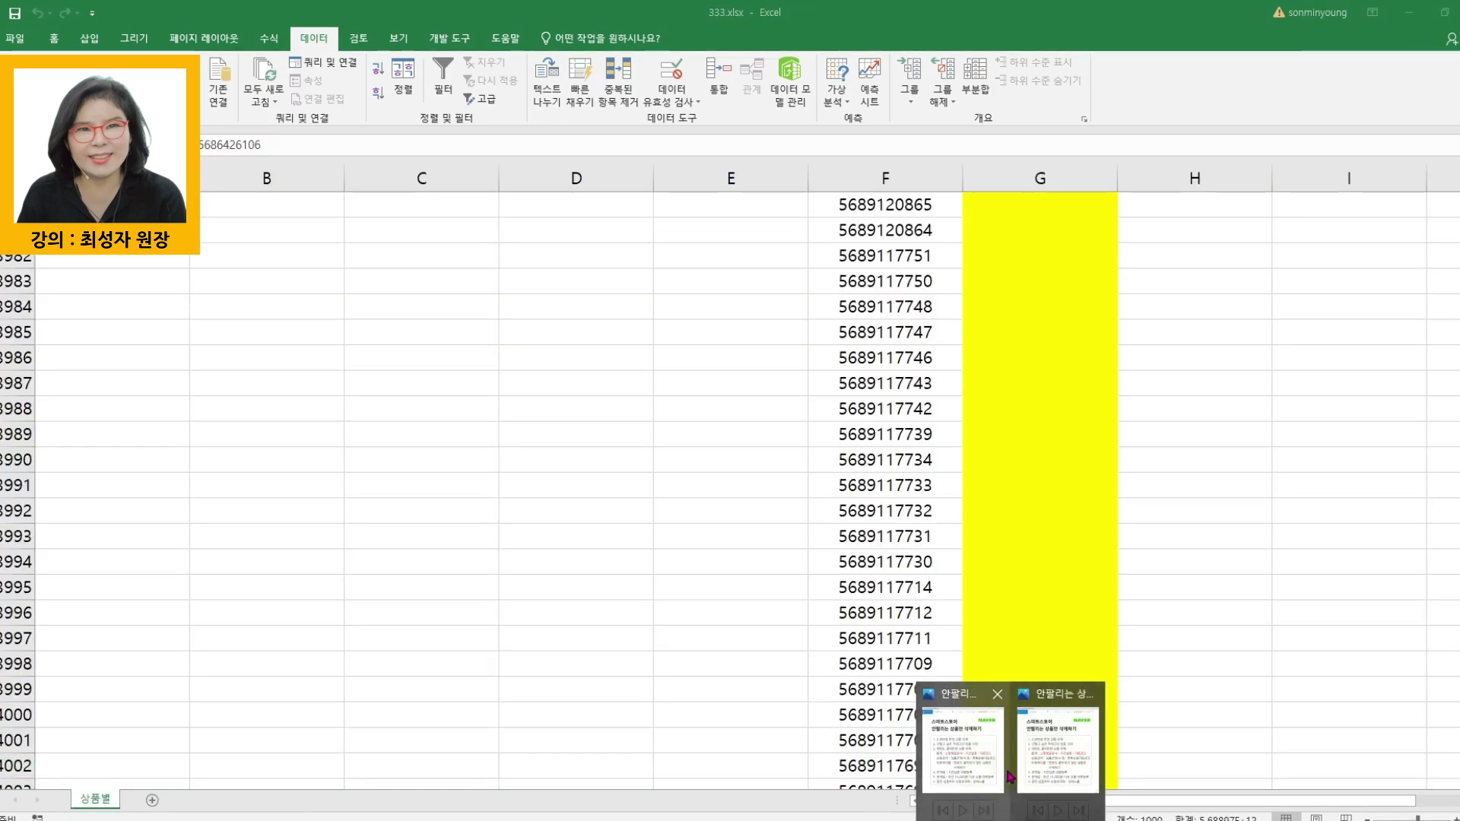
pyautogui.moveTo(1080, 776)
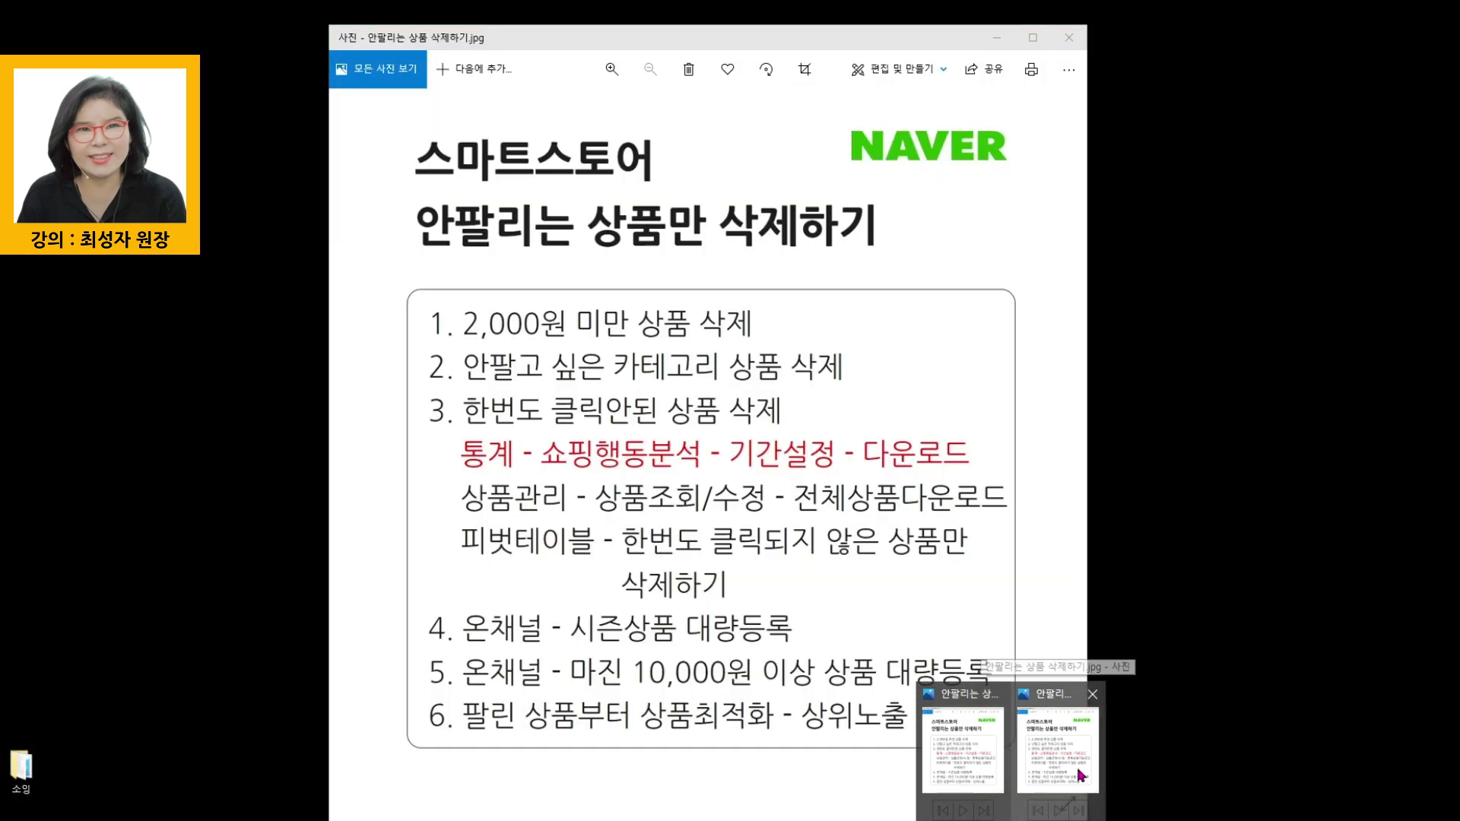
pyautogui.click(1080, 776)
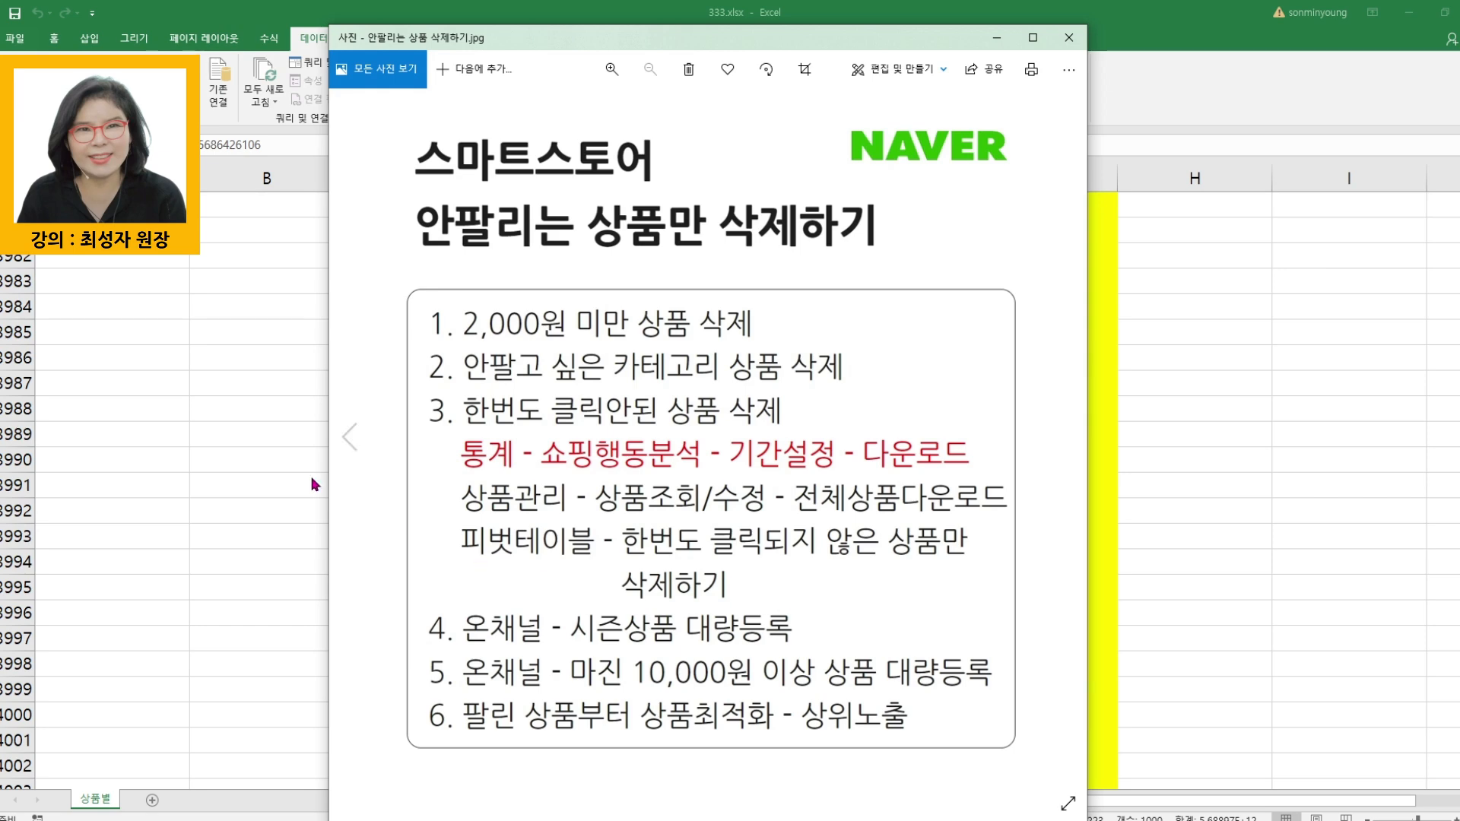
# - Minimize the 333.xlsx workbook, switch to the Smart Store Center in the browser and go to its home dashboard
pyautogui.click(200, 406)
pyautogui.click(1410, 16)
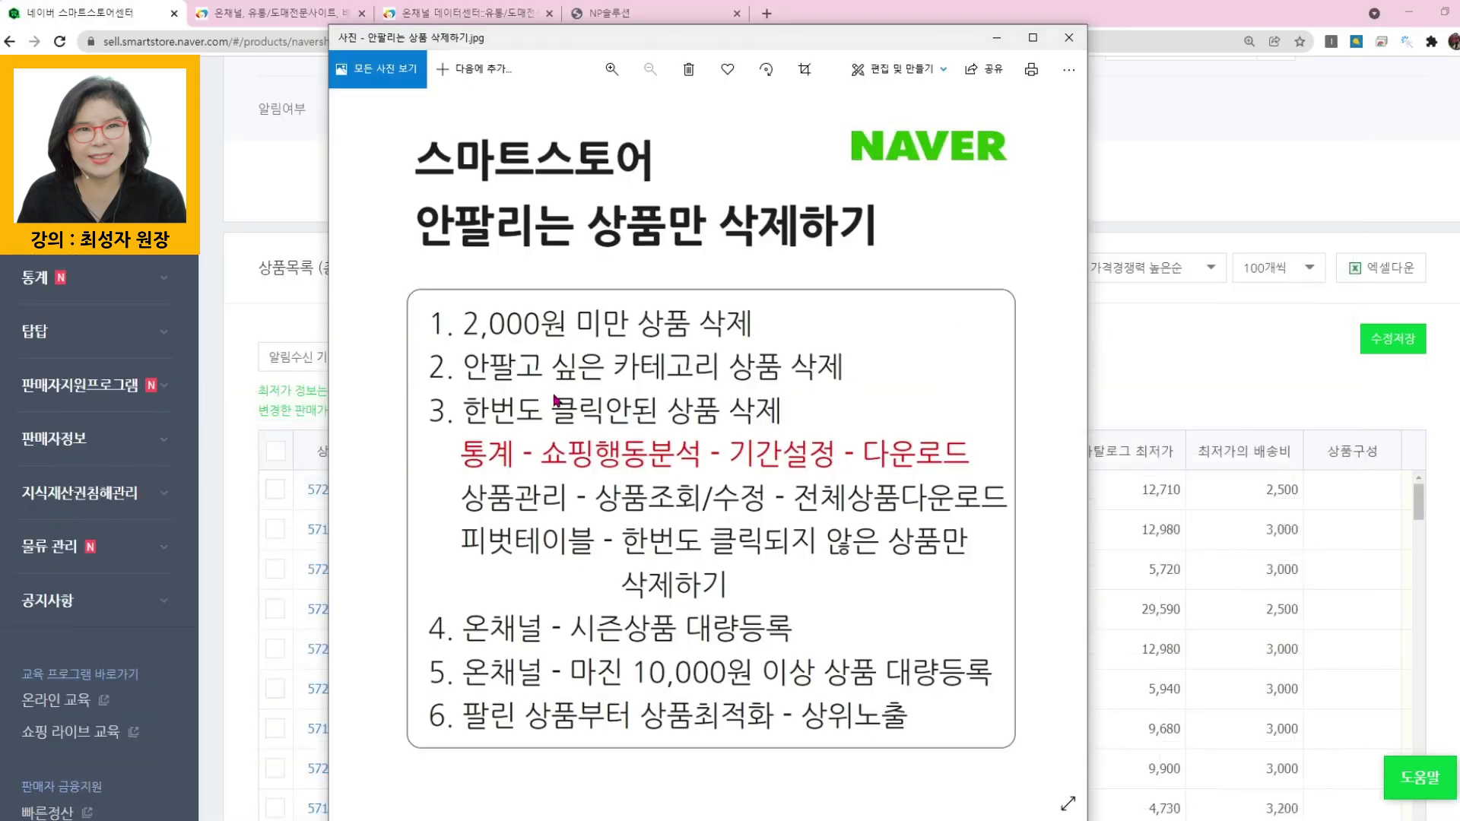
pyautogui.click(215, 217)
pyautogui.scroll(5, 234, 207)
pyautogui.scroll(6, 234, 207)
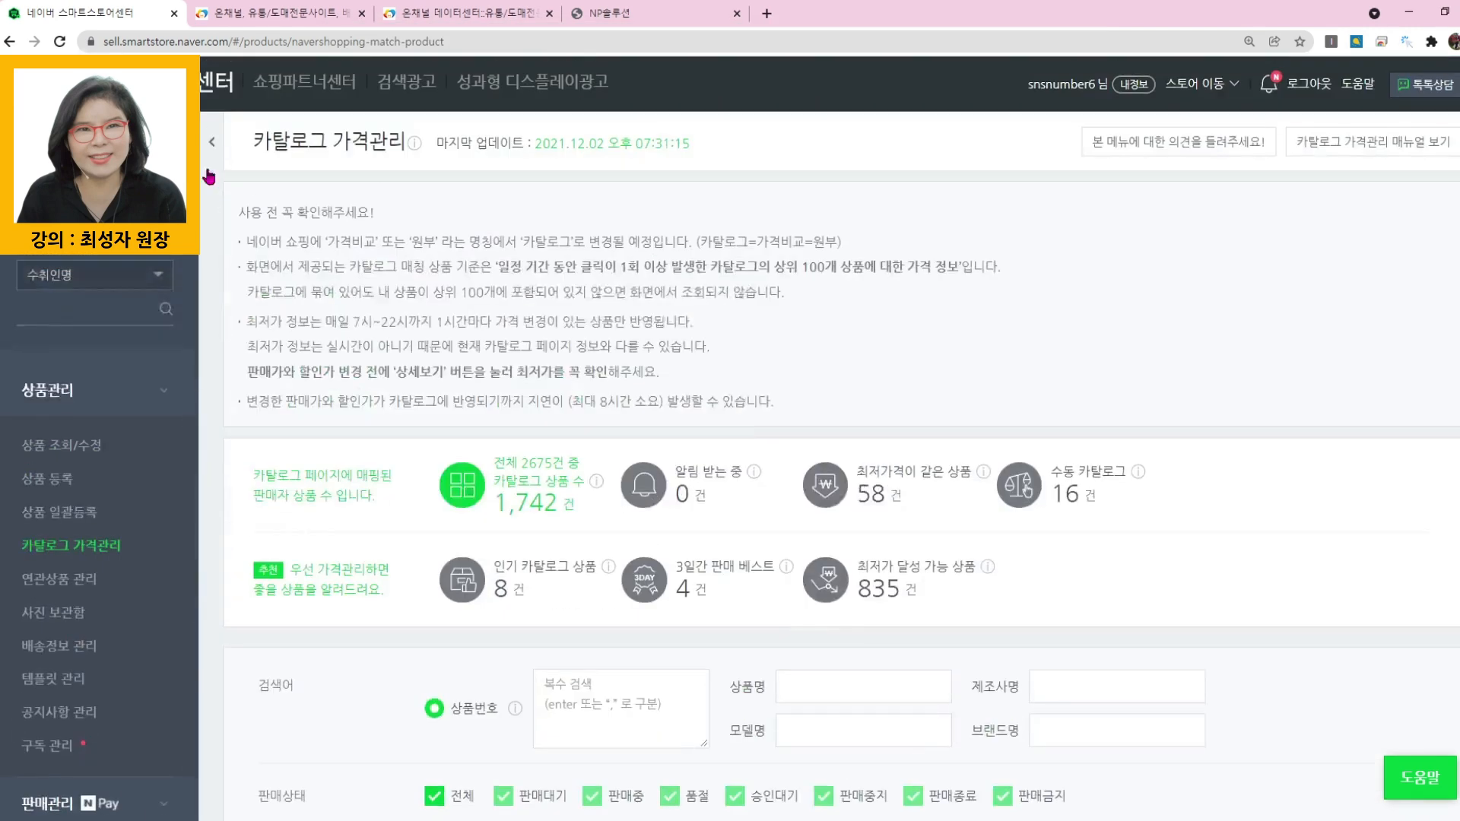
pyautogui.click(169, 79)
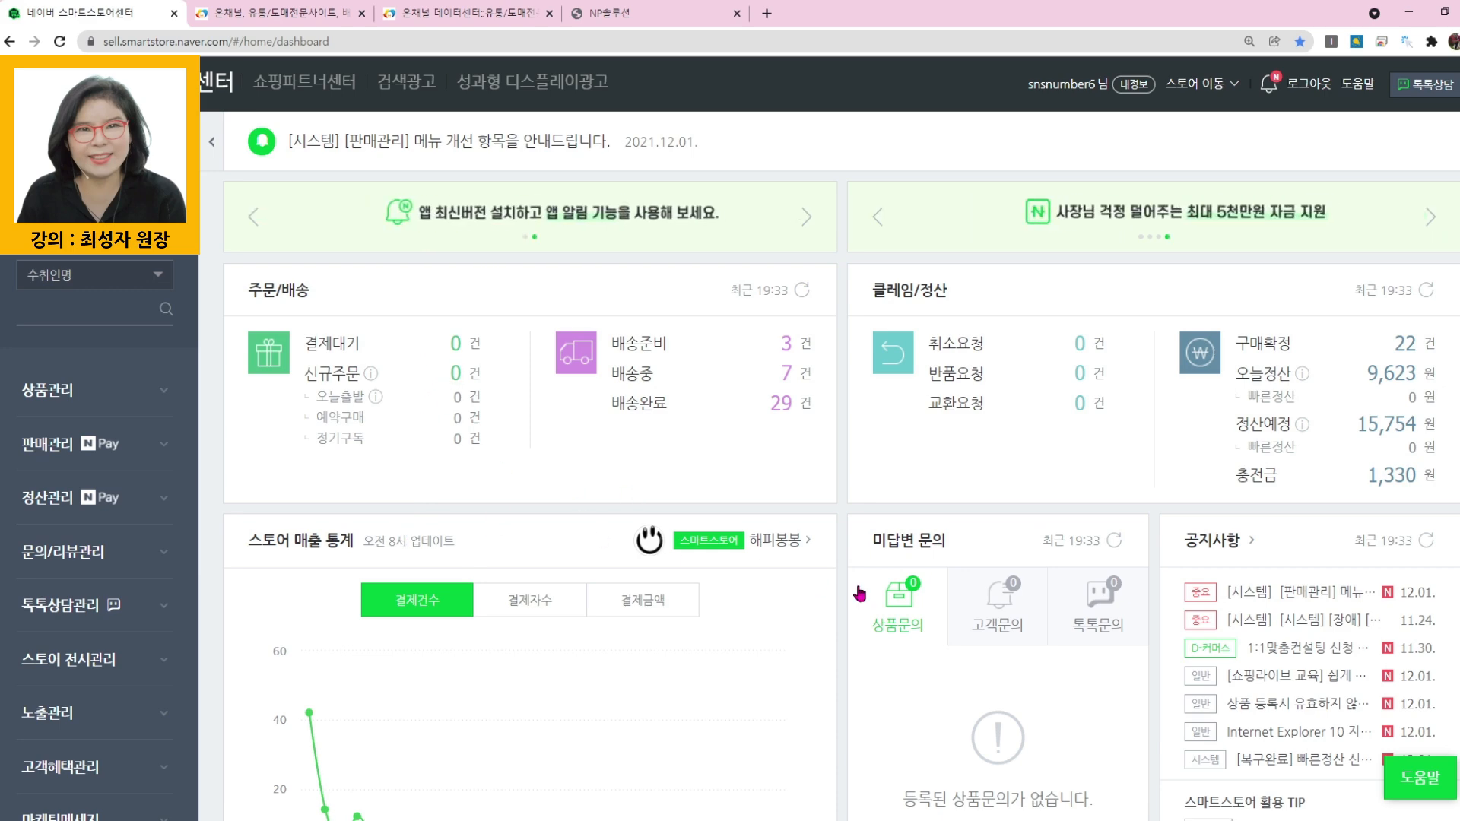
# - Open the 쇼핑행동분석 report from the store's 통계 section
pyautogui.scroll(-3, 769, 590)
pyautogui.scroll(-3, 862, 592)
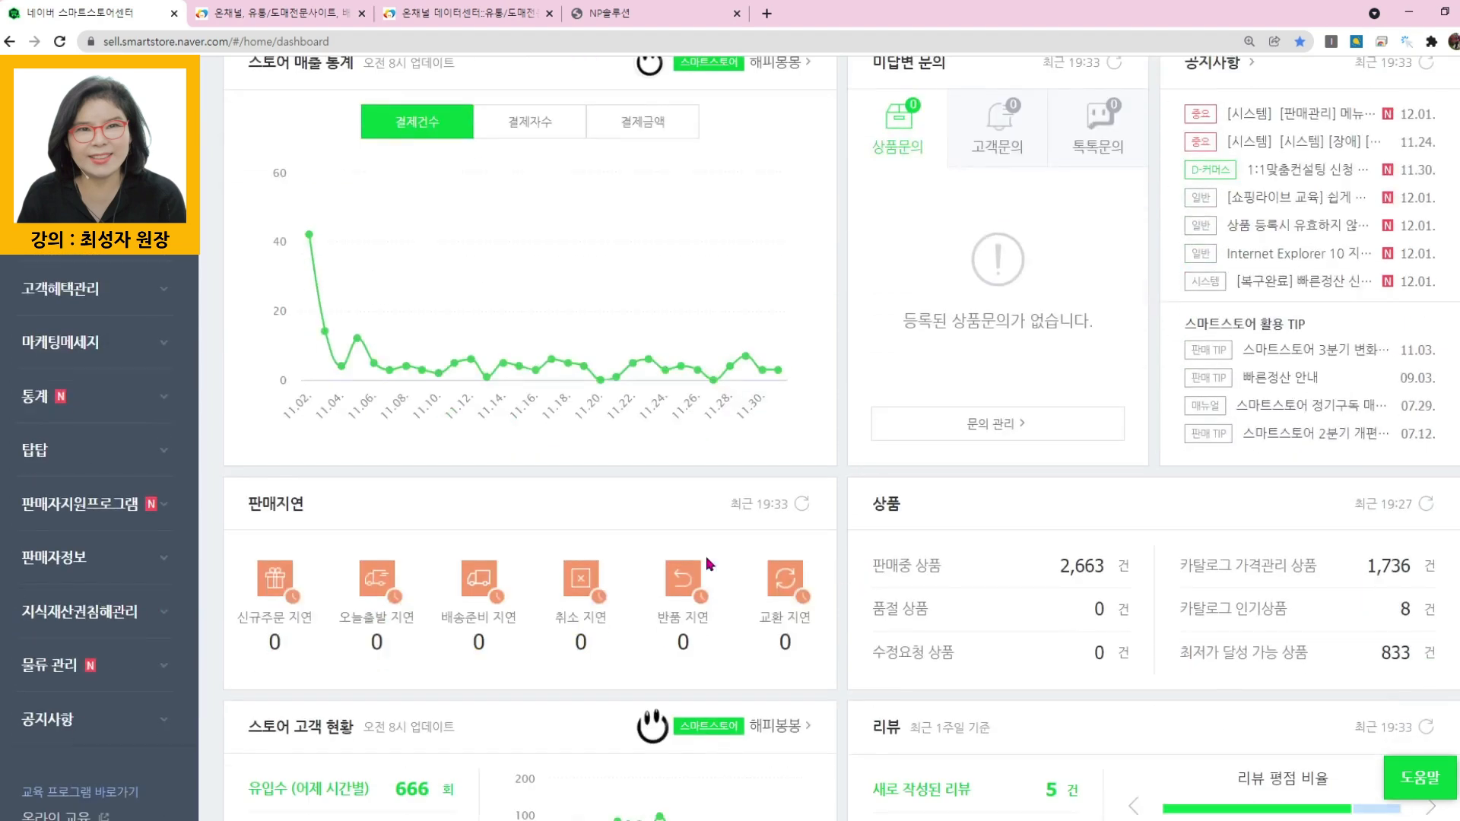
pyautogui.click(100, 402)
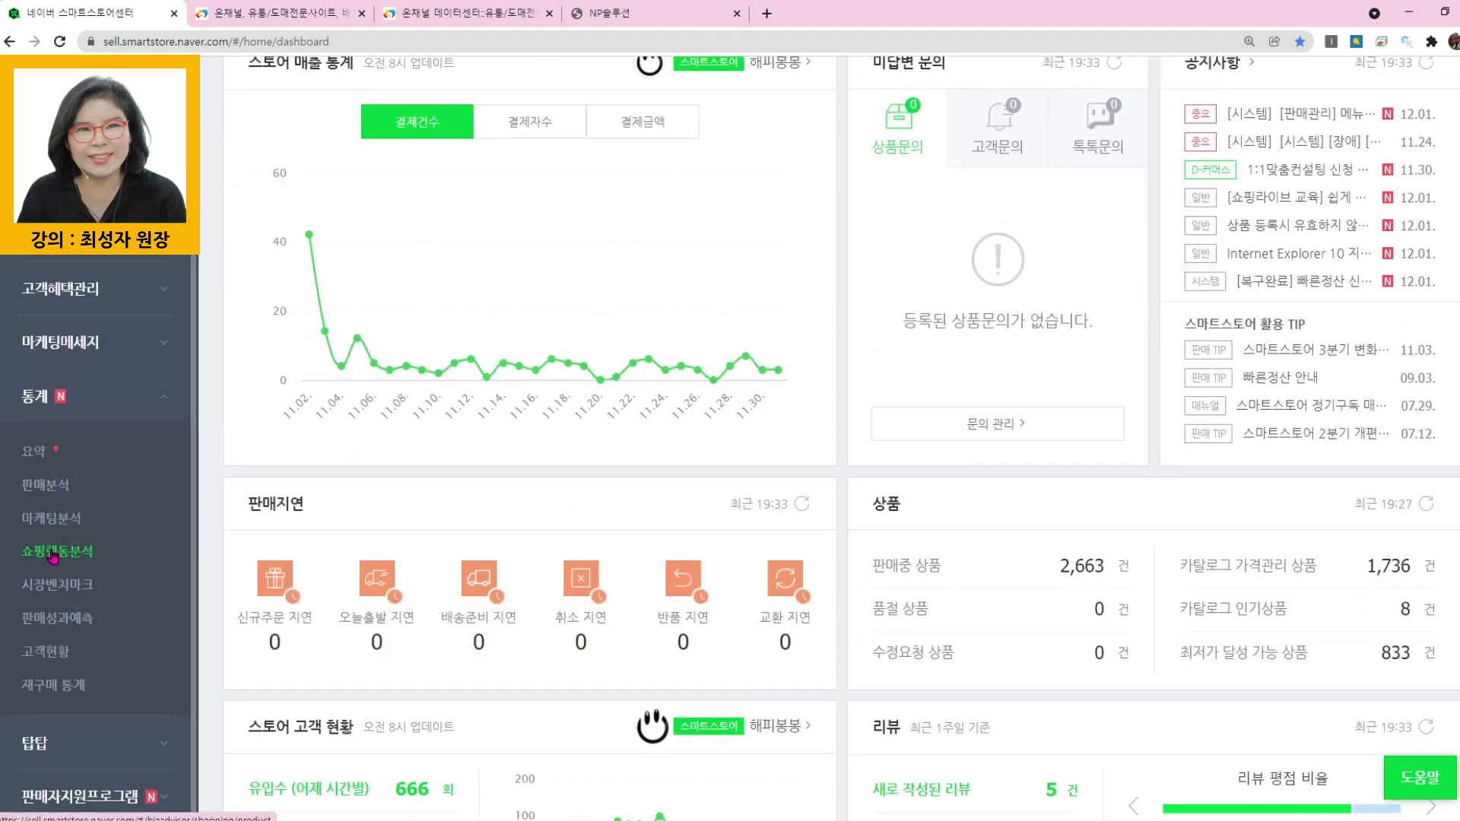
pyautogui.click(53, 553)
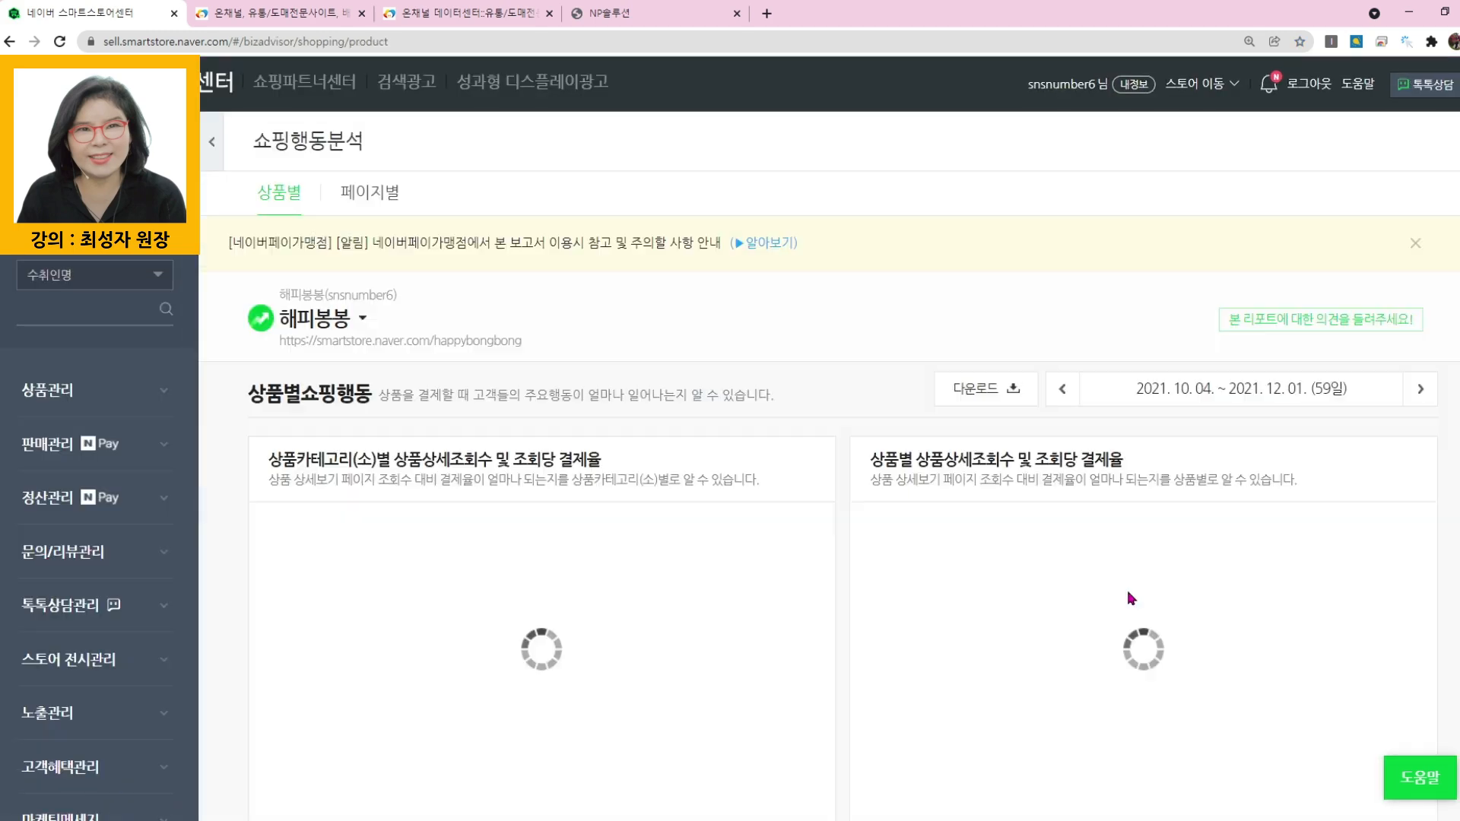
# - Set the report period to the single day 2021. 12. 01. and apply it
pyautogui.click(1276, 389)
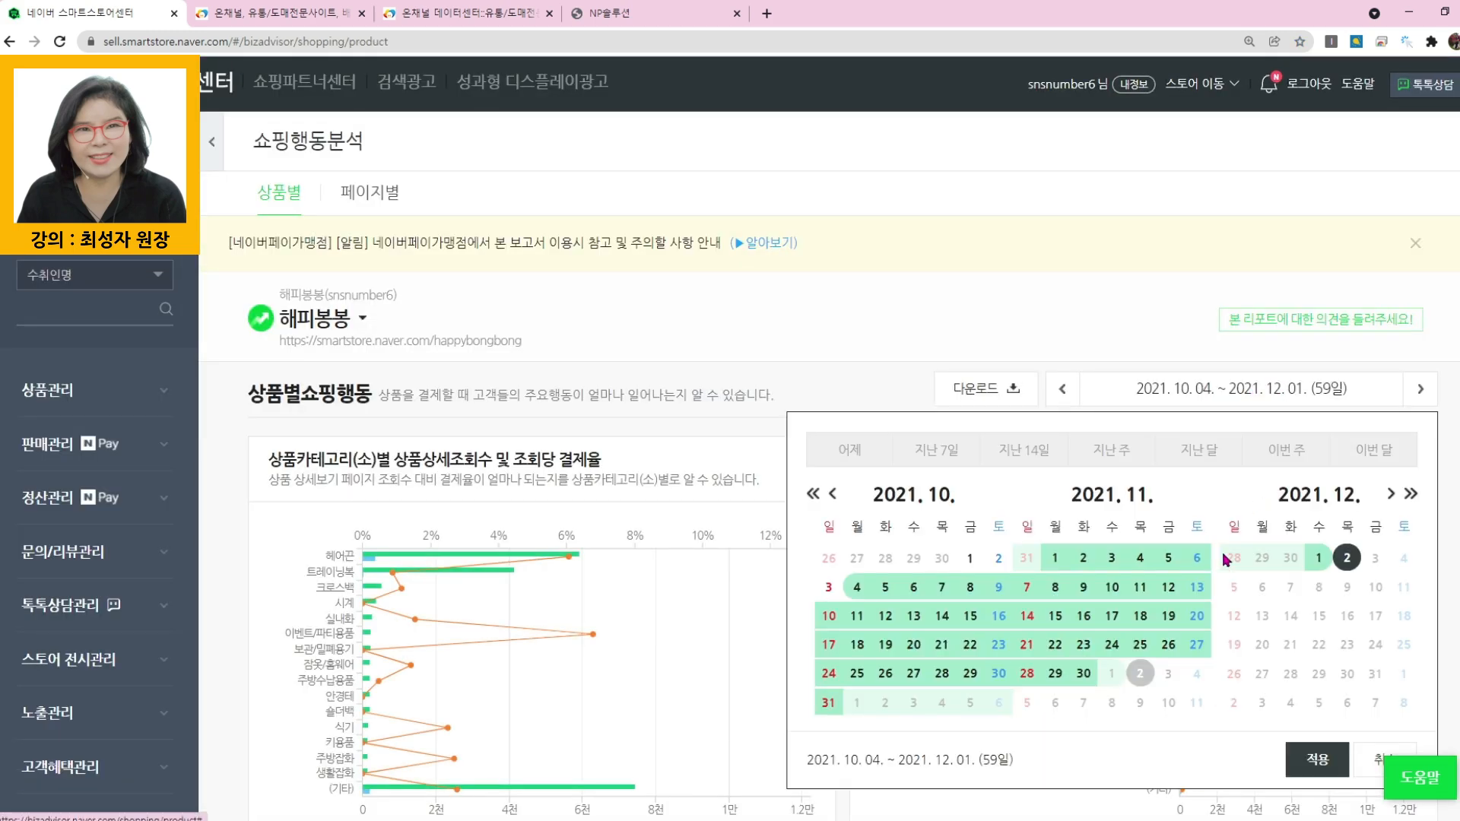
pyautogui.click(1319, 558)
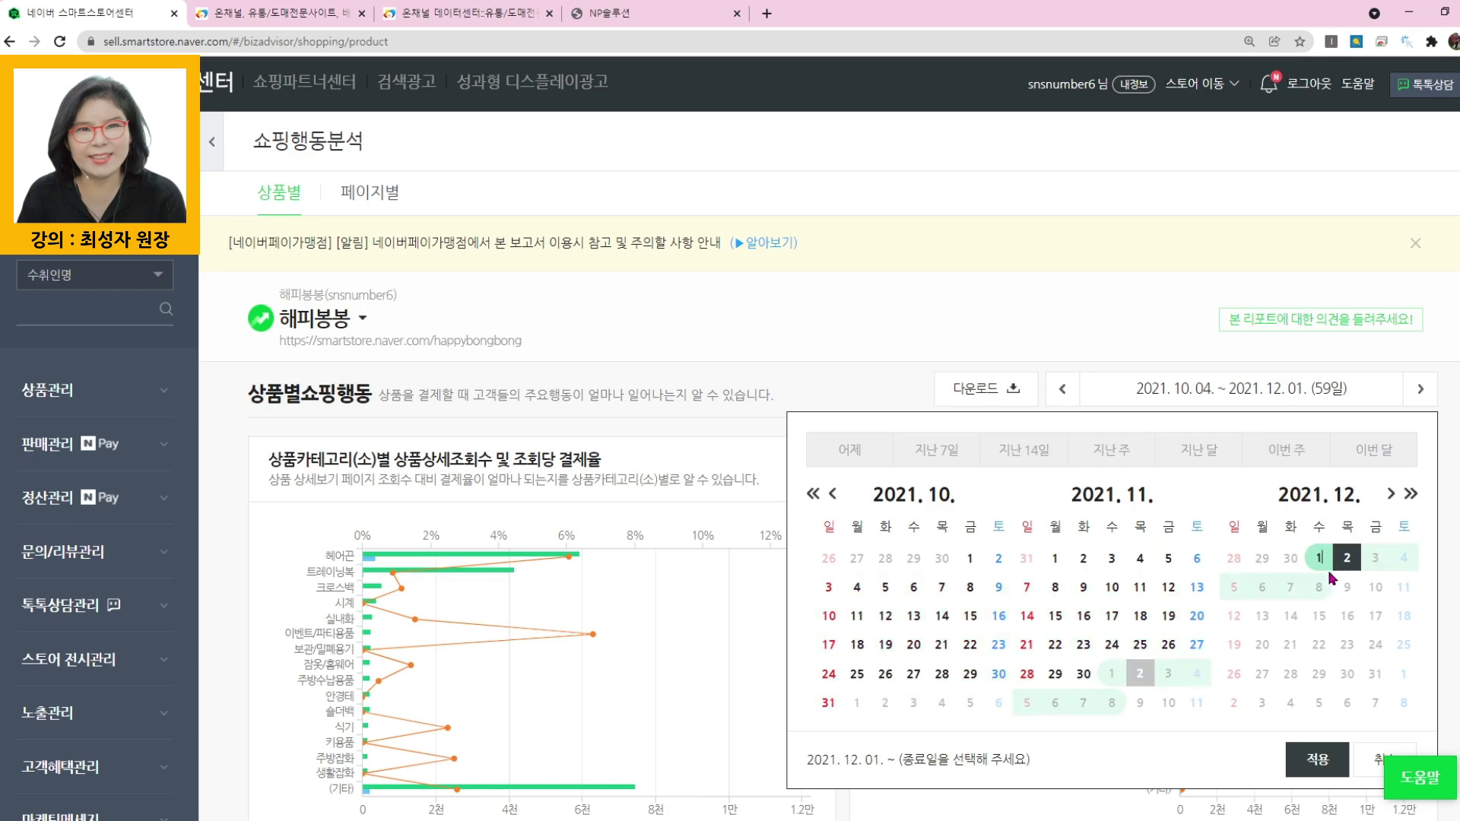
pyautogui.click(1319, 558)
pyautogui.click(1318, 759)
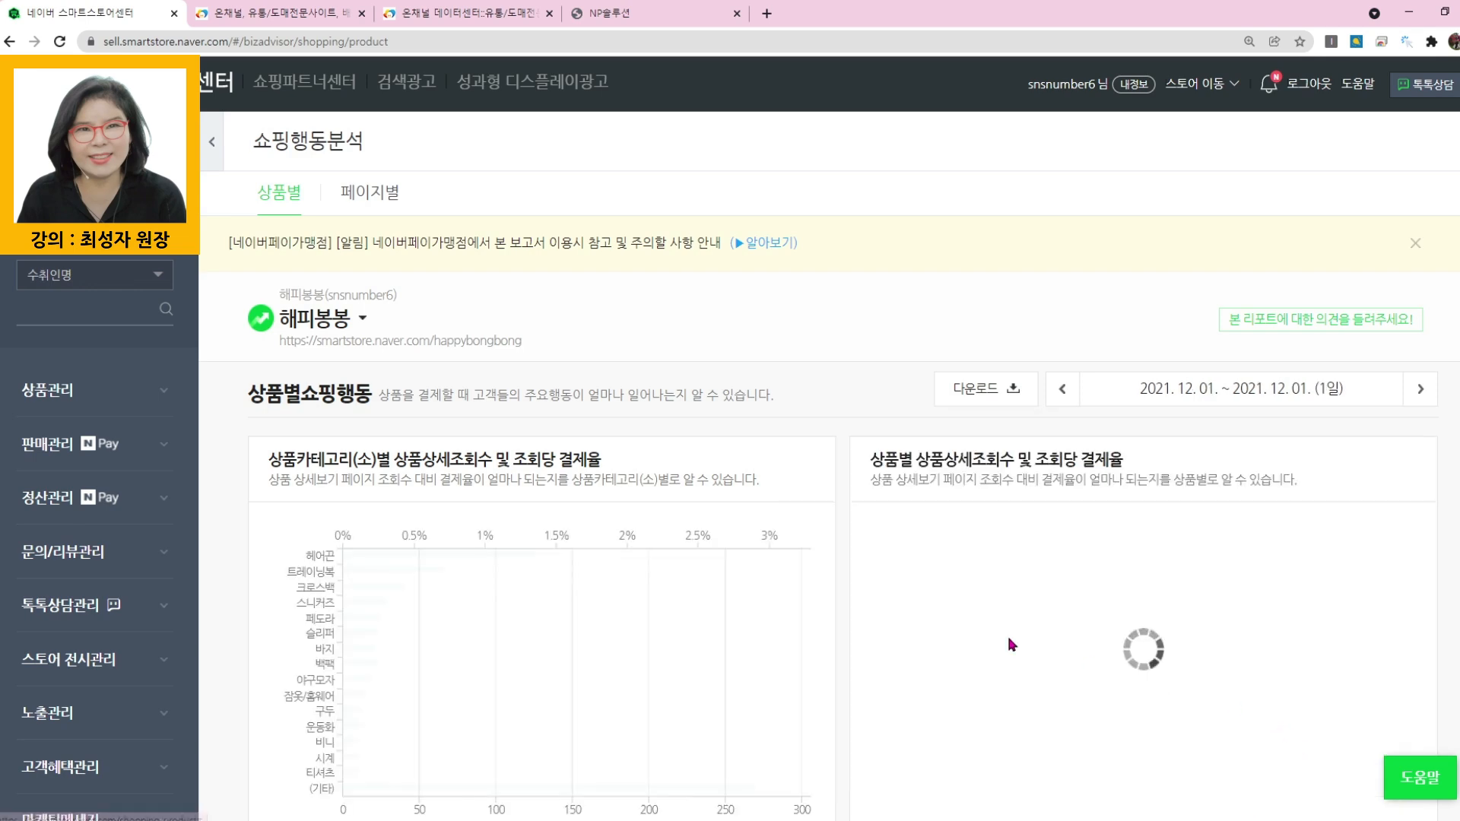
# - Look through the one-day report's category table, and download and open the report as an Excel workbook
pyautogui.scroll(-10, 822, 457)
pyautogui.scroll(-5, 819, 452)
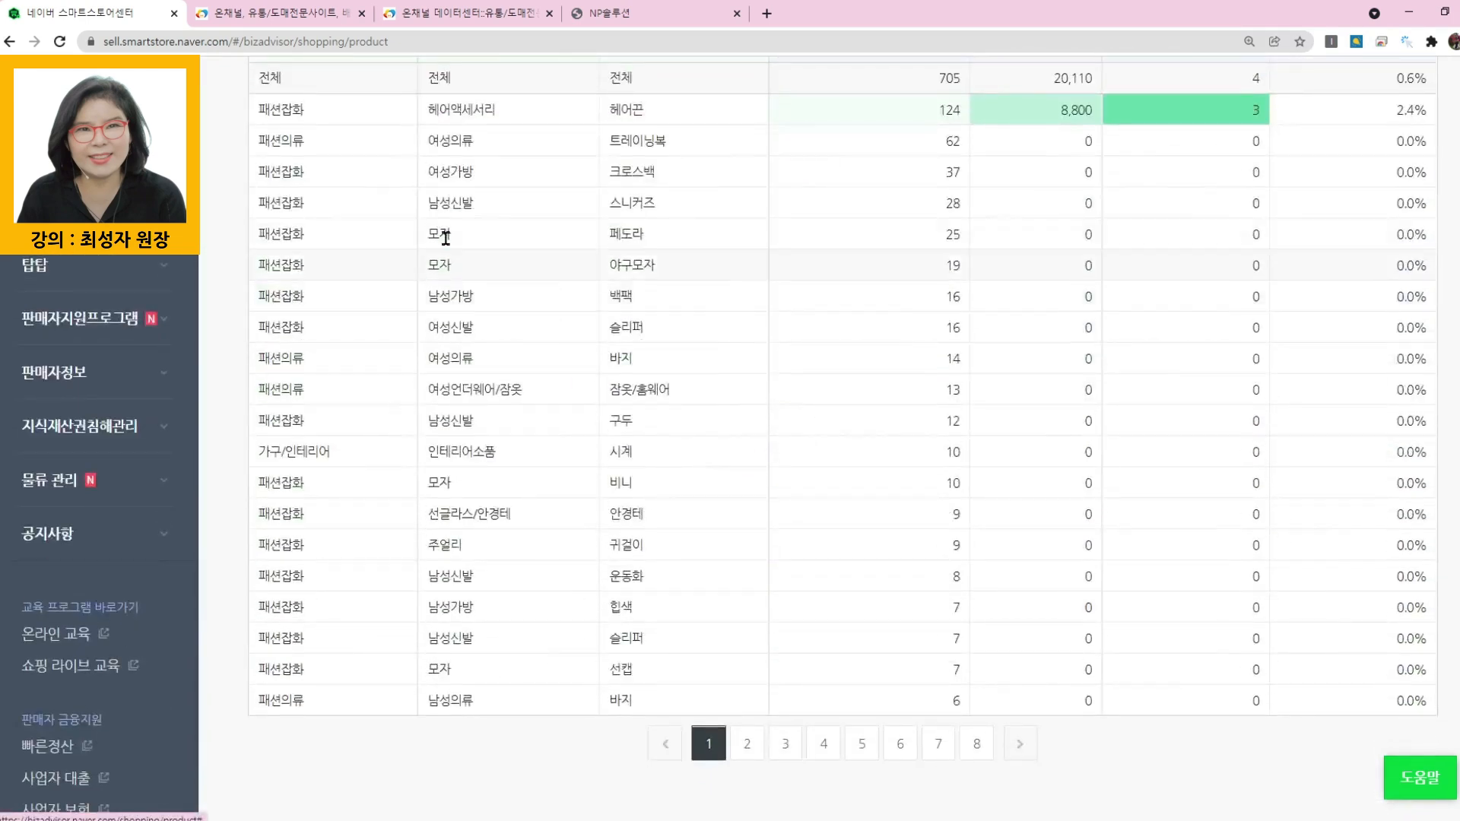
pyautogui.scroll(3, 1245, 493)
pyautogui.scroll(6, 1246, 493)
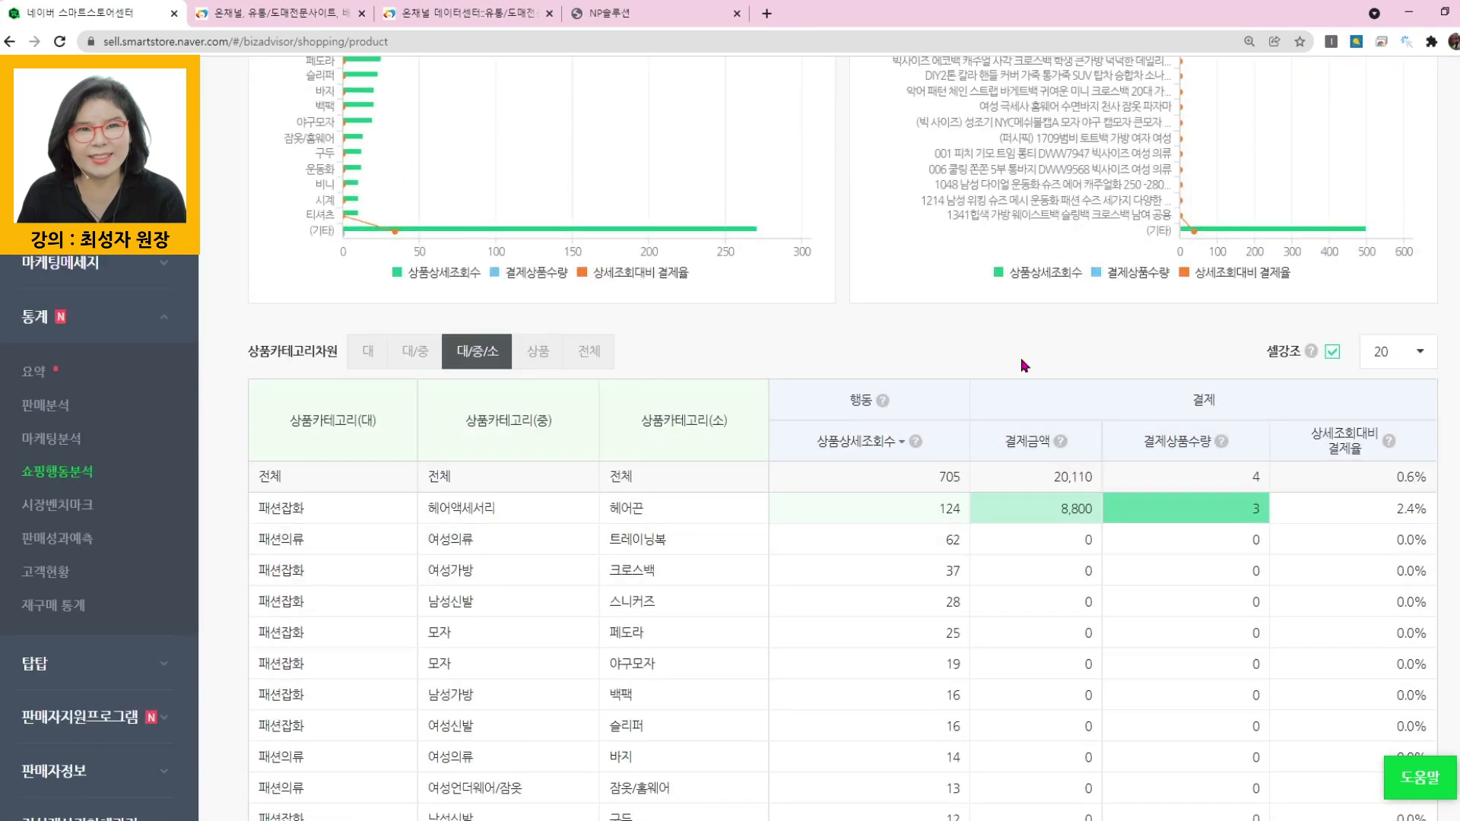
pyautogui.scroll(6, 983, 314)
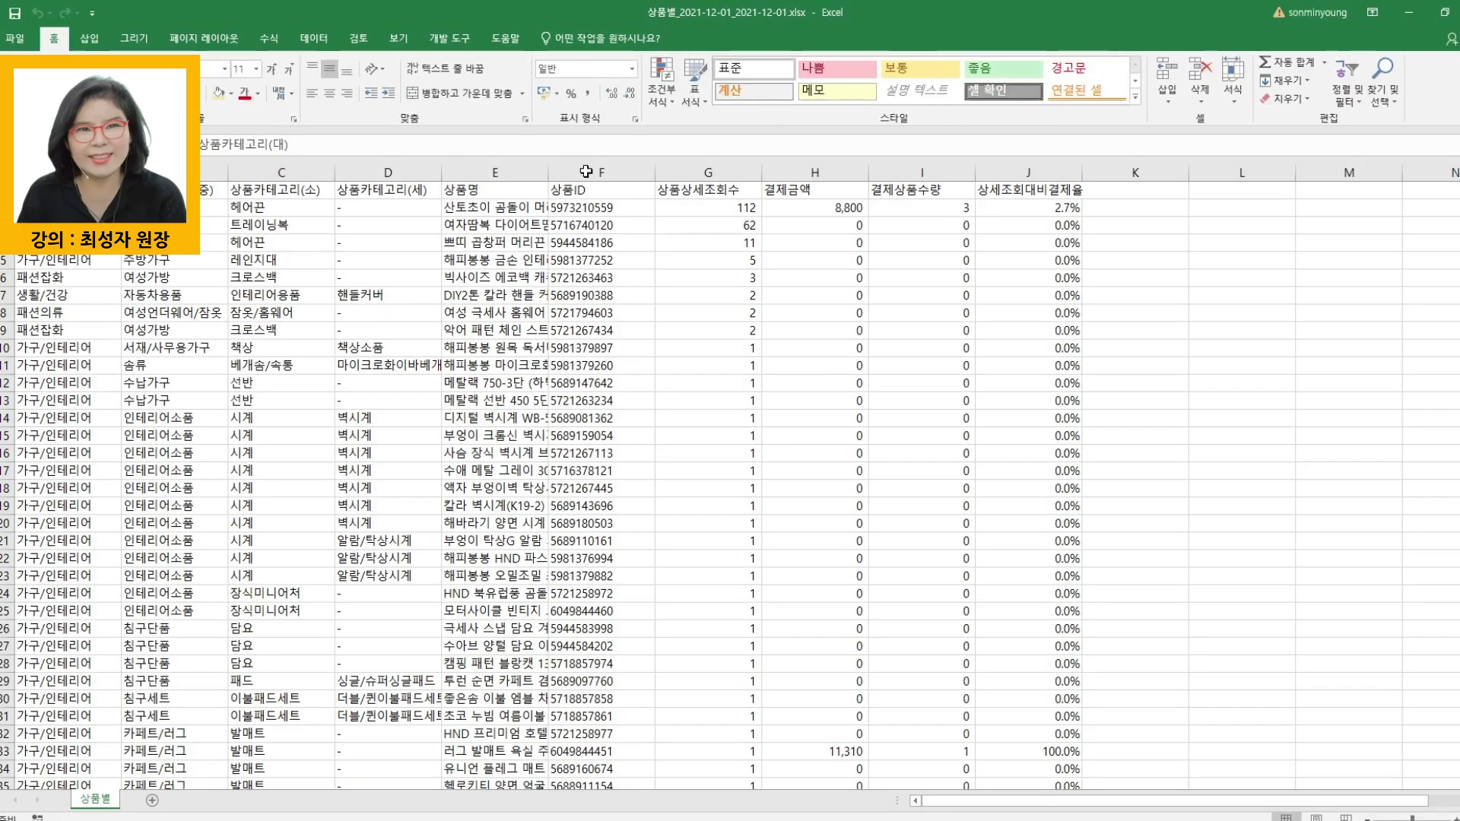
# - Center the 상품ID column in the downloaded report and fill it with yellow
pyautogui.click(595, 166)
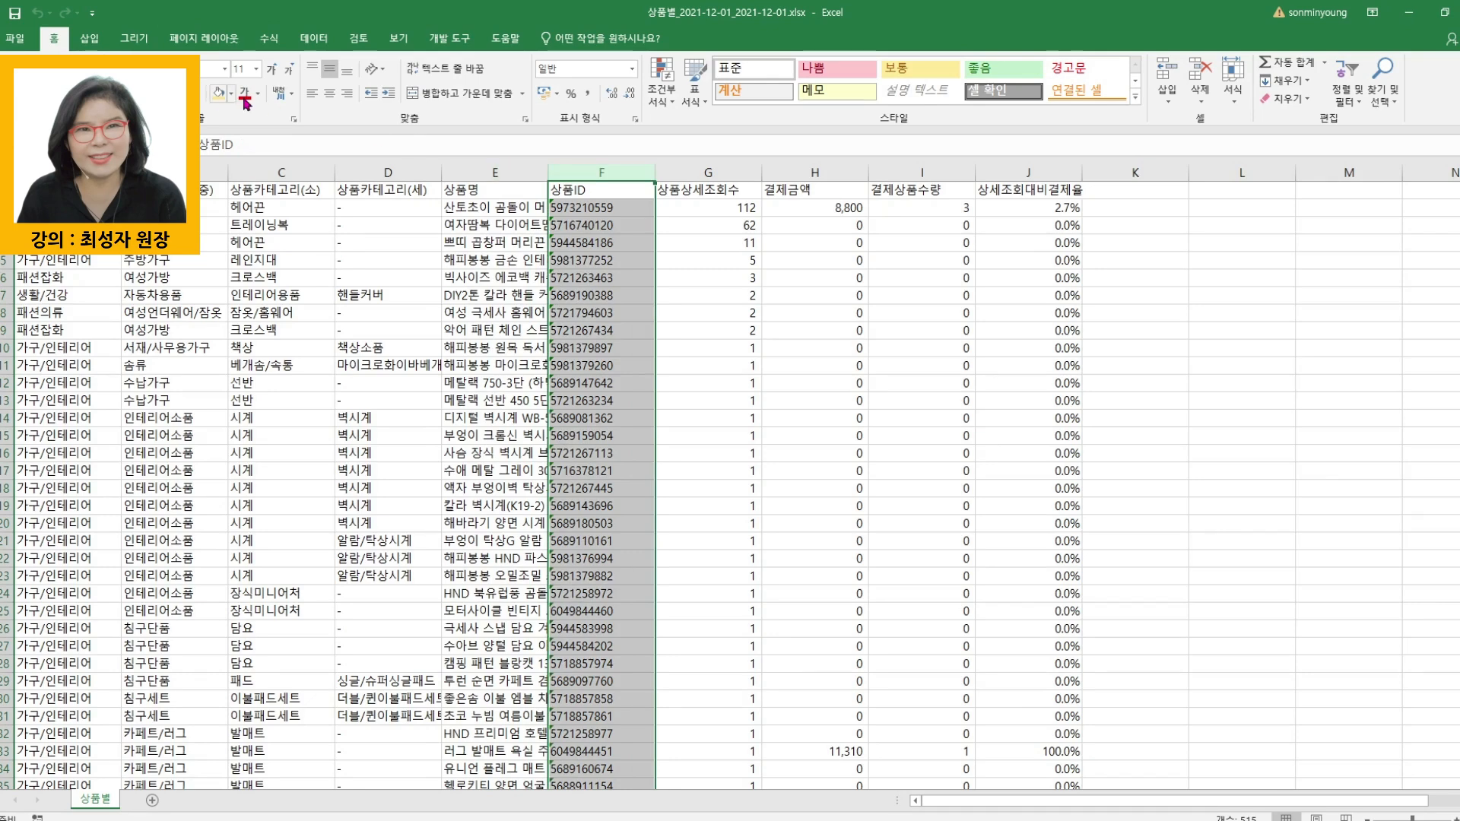
pyautogui.click(329, 93)
pyautogui.click(217, 93)
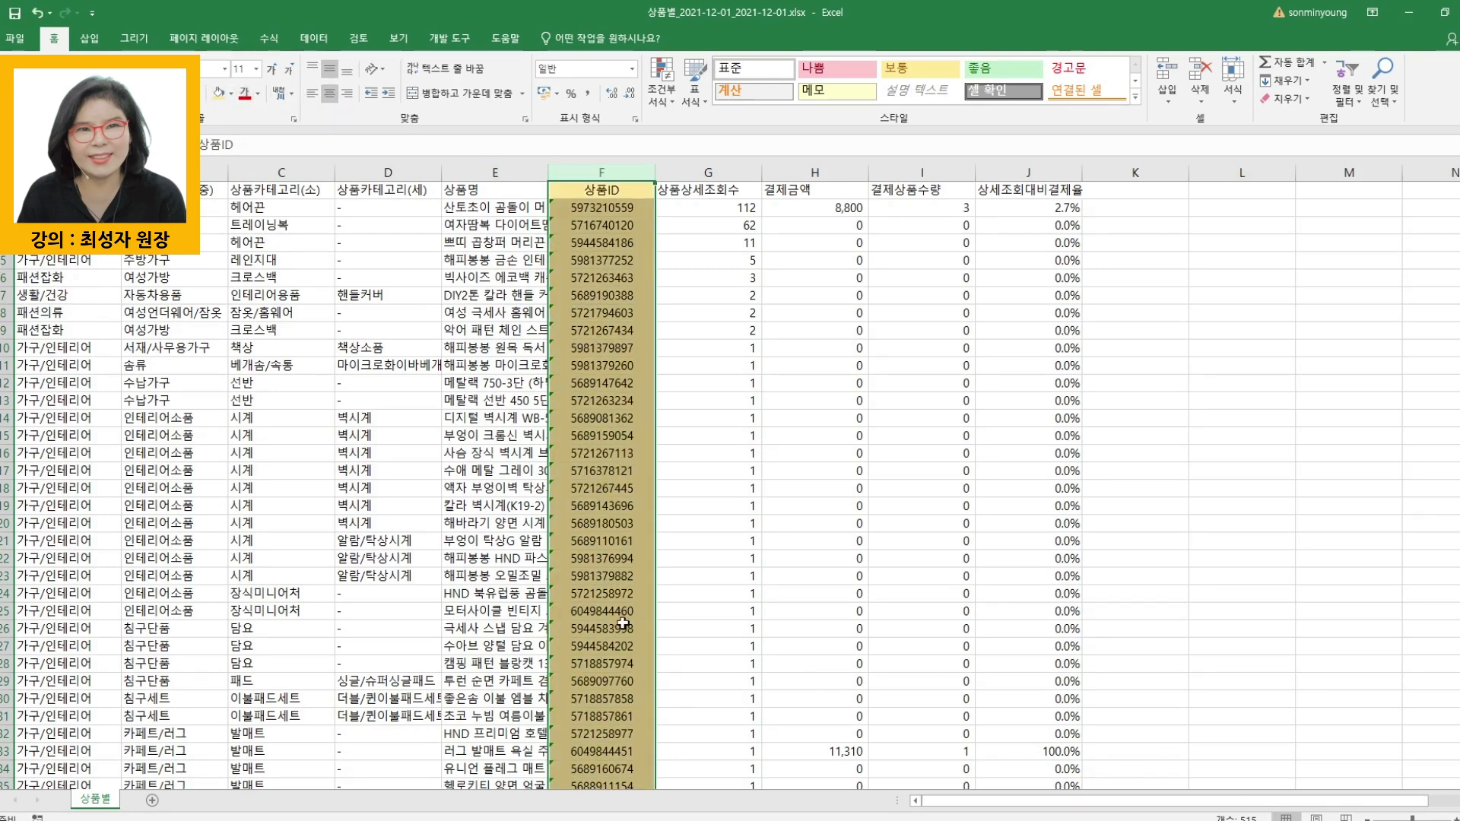
# - Examine the product IDs against their 상품상세조회수 and 결제금액 values at a larger magnification, selecting the 상품ID cells in rows 3 to 15
pyautogui.scroll(3, 612, 612)
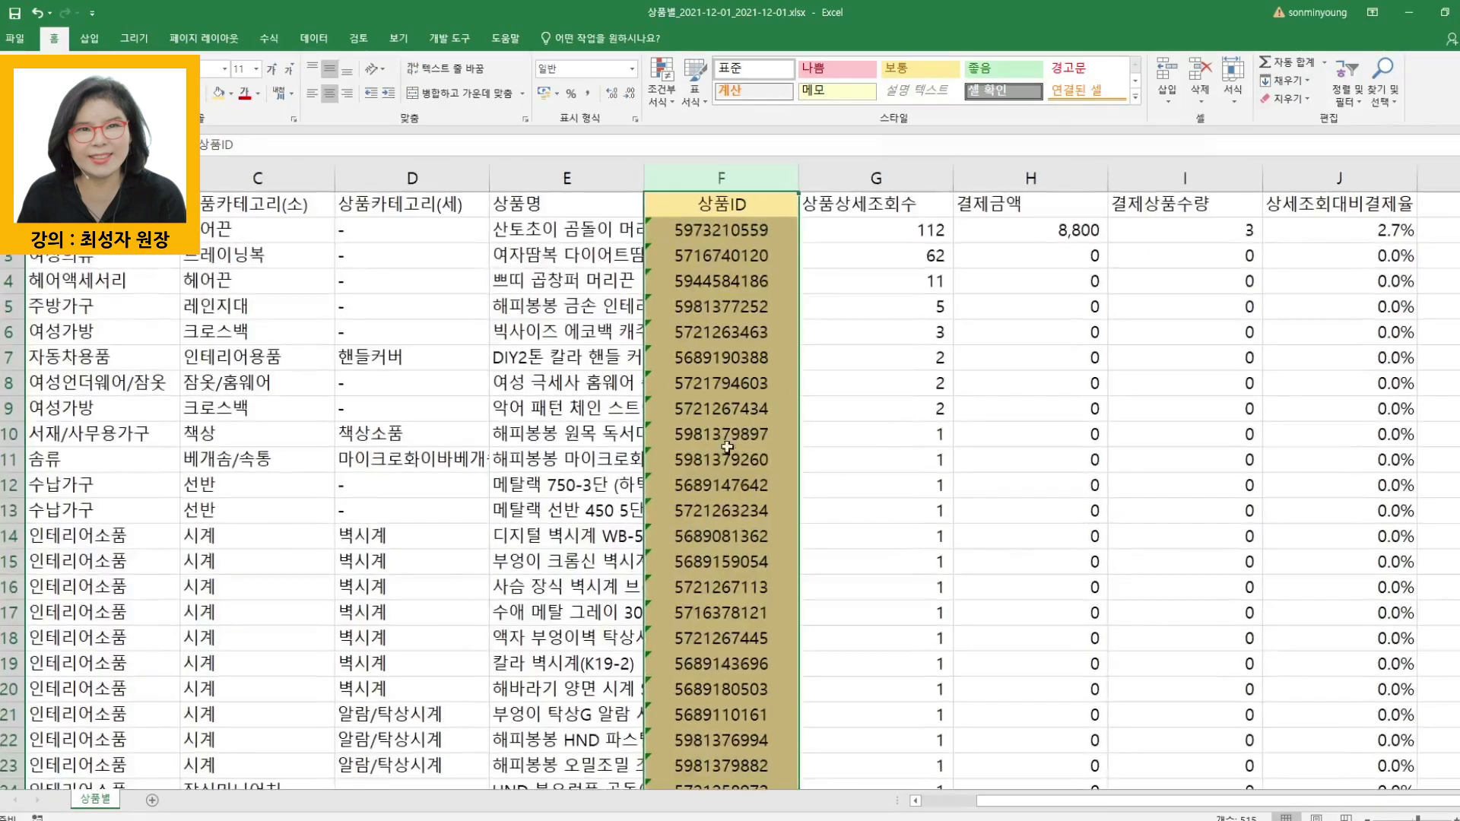
pyautogui.click(727, 410)
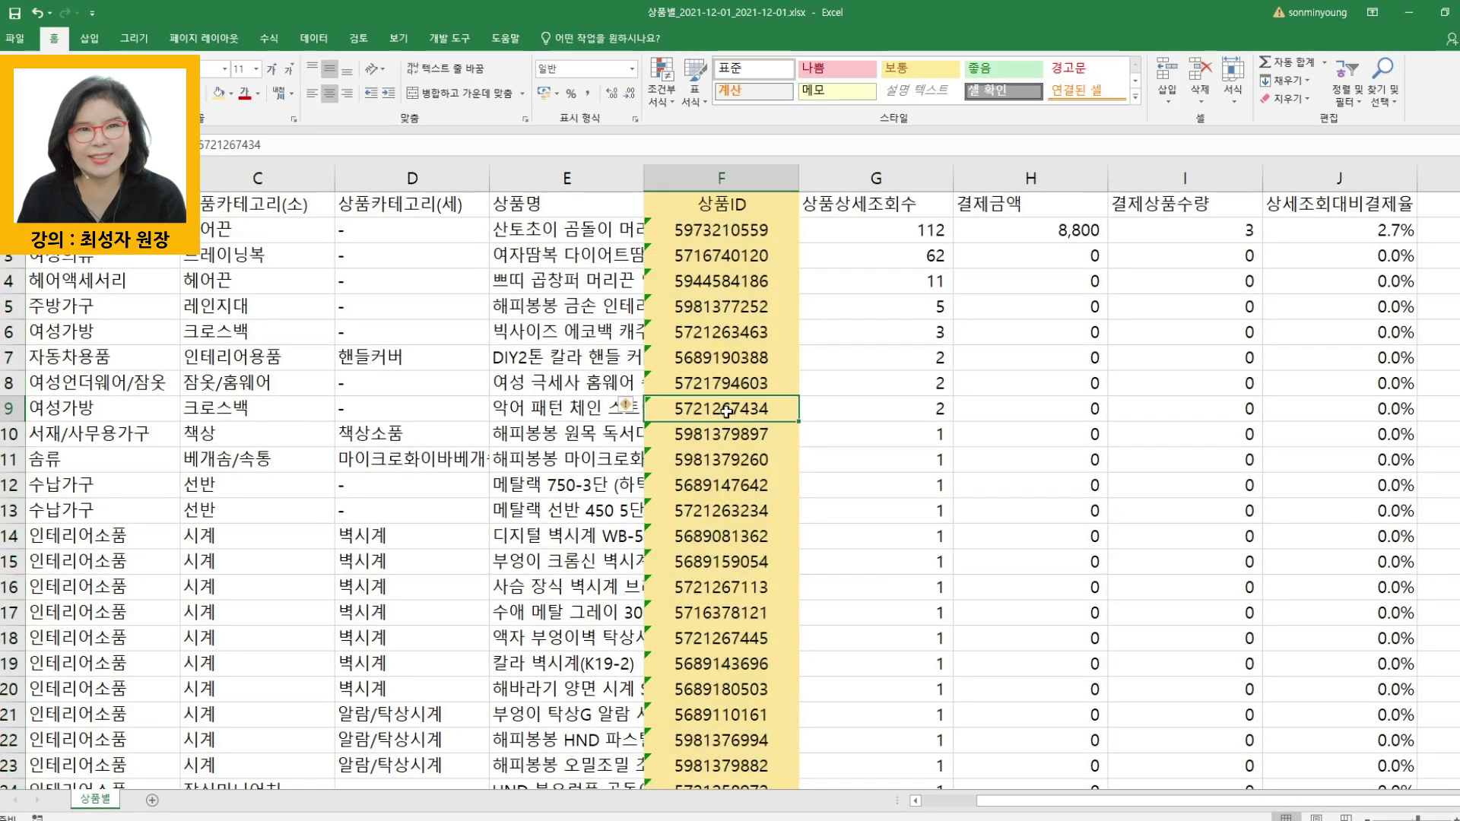
pyautogui.click(722, 256)
pyautogui.click(923, 259)
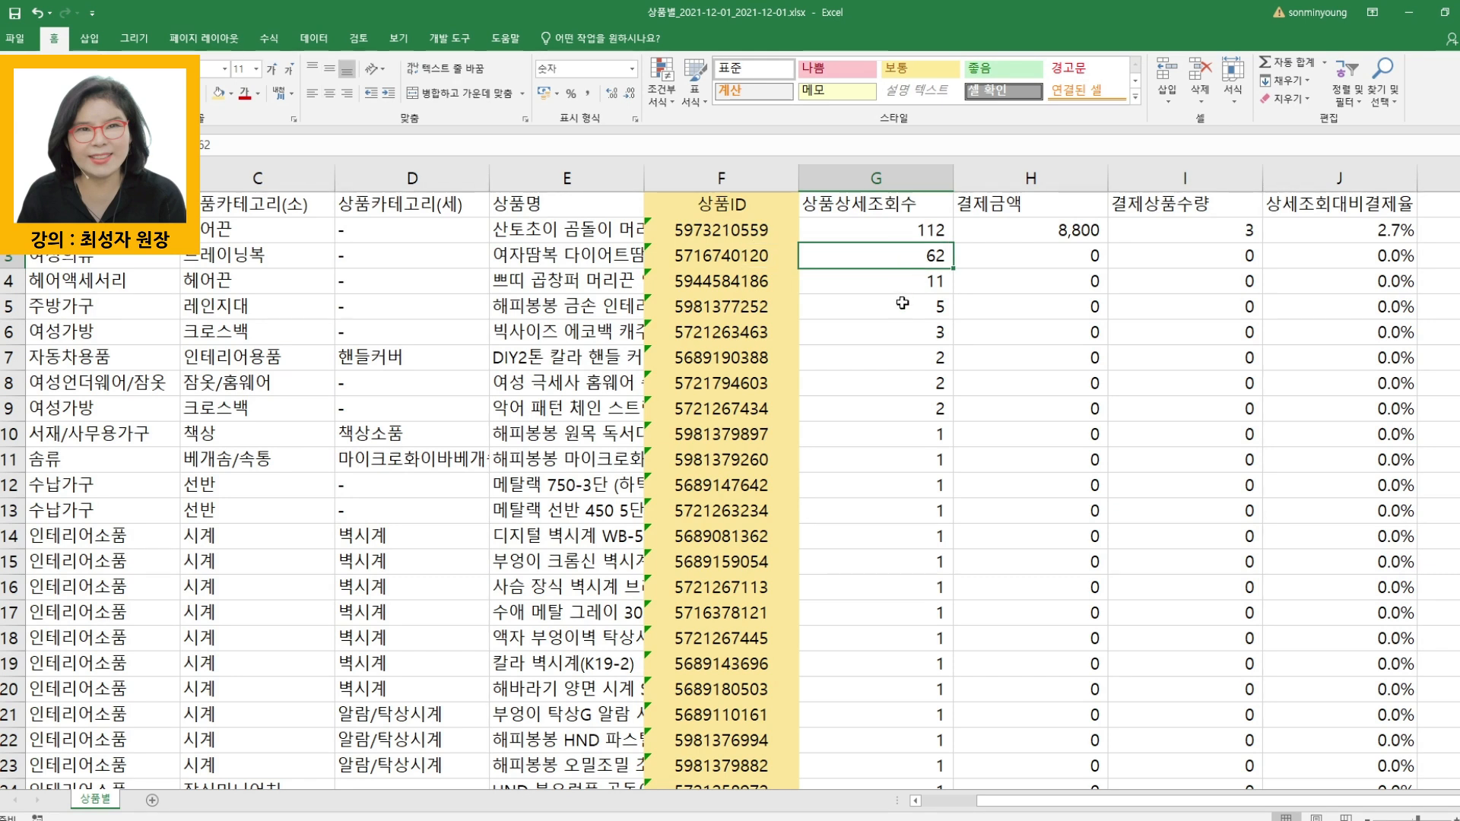
pyautogui.click(728, 257)
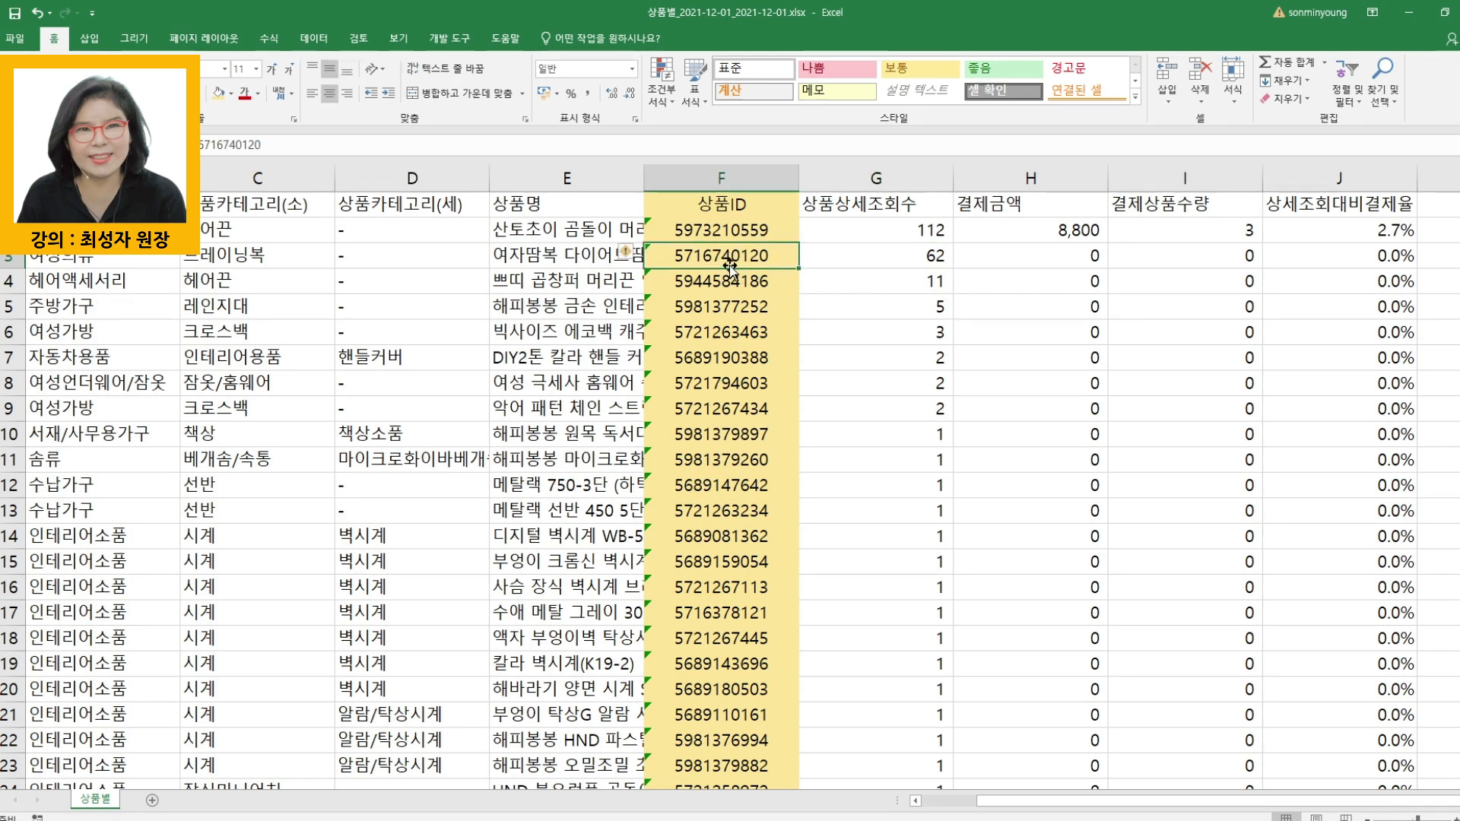
pyautogui.click(943, 232)
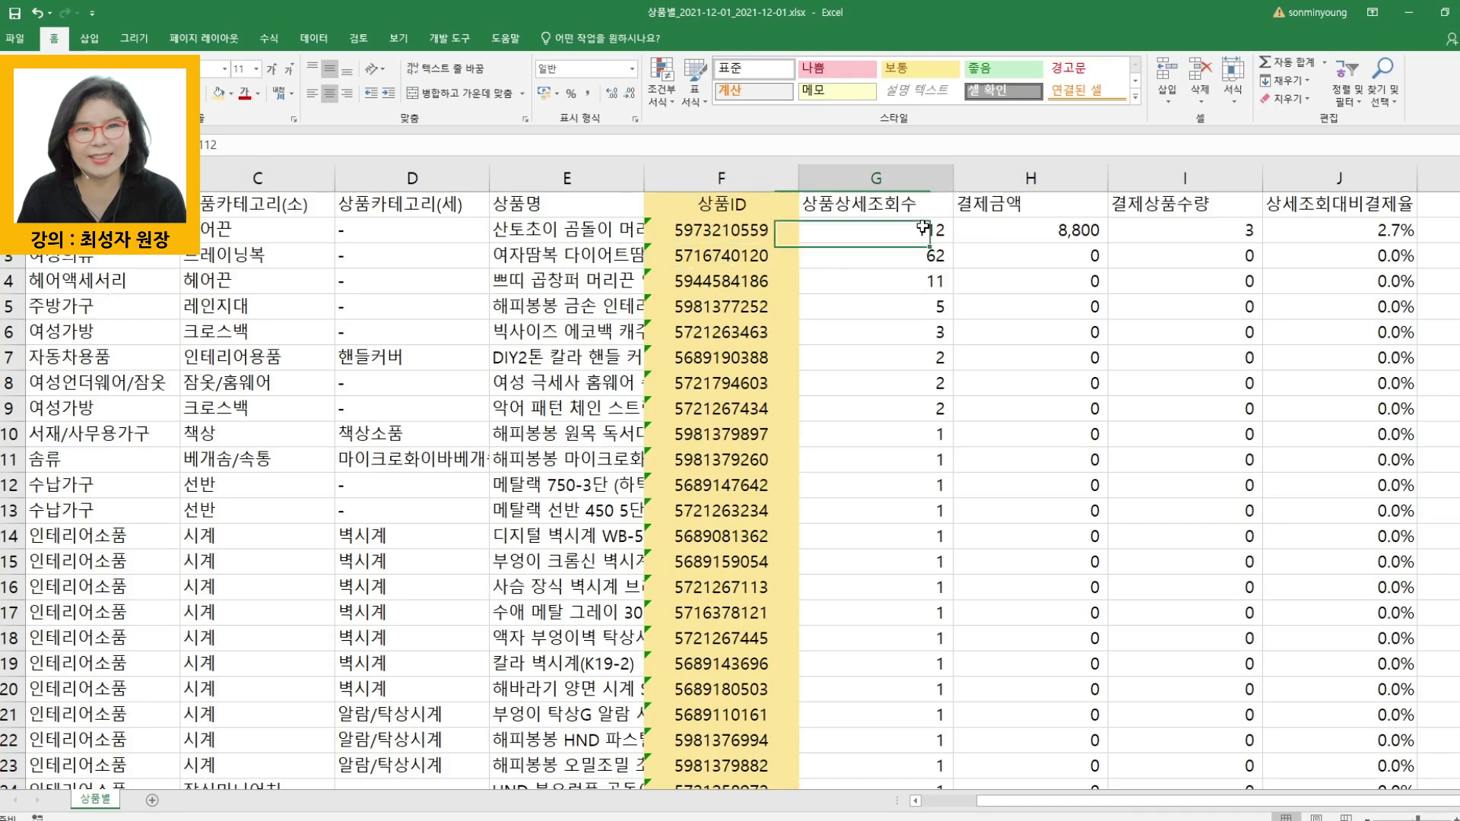
pyautogui.click(1069, 233)
pyautogui.click(725, 382)
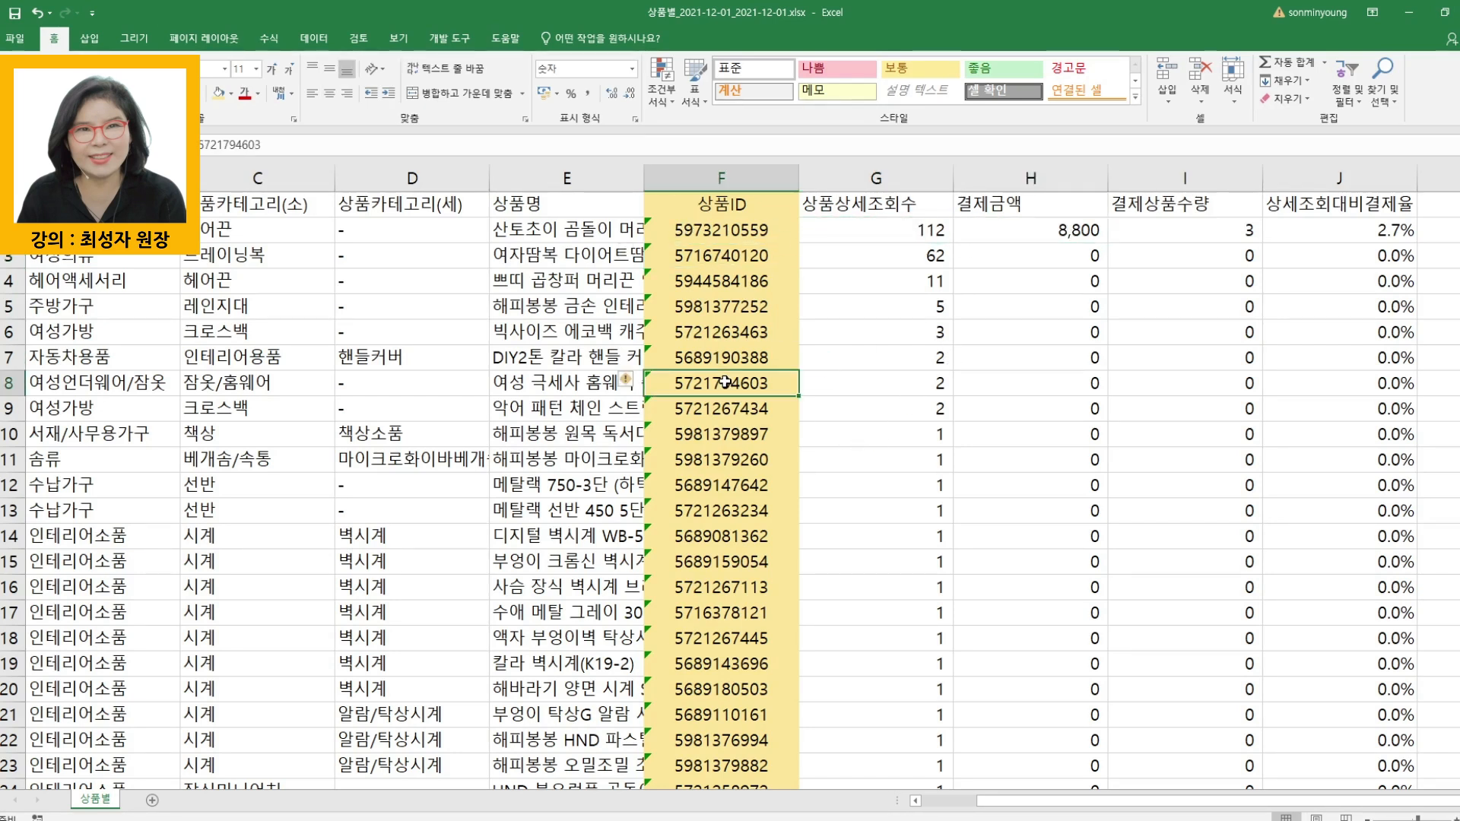
pyautogui.click(943, 389)
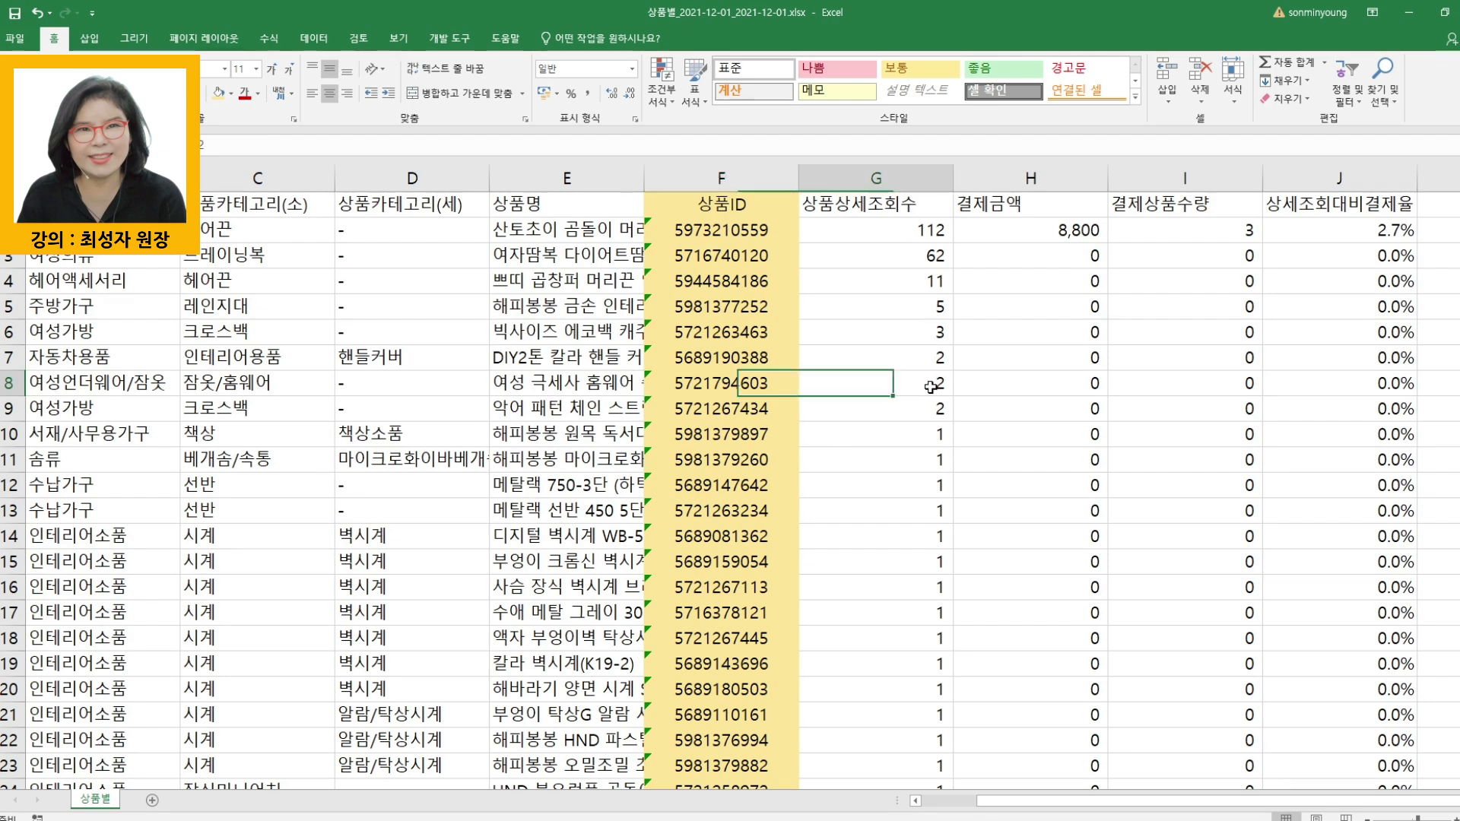
pyautogui.click(742, 383)
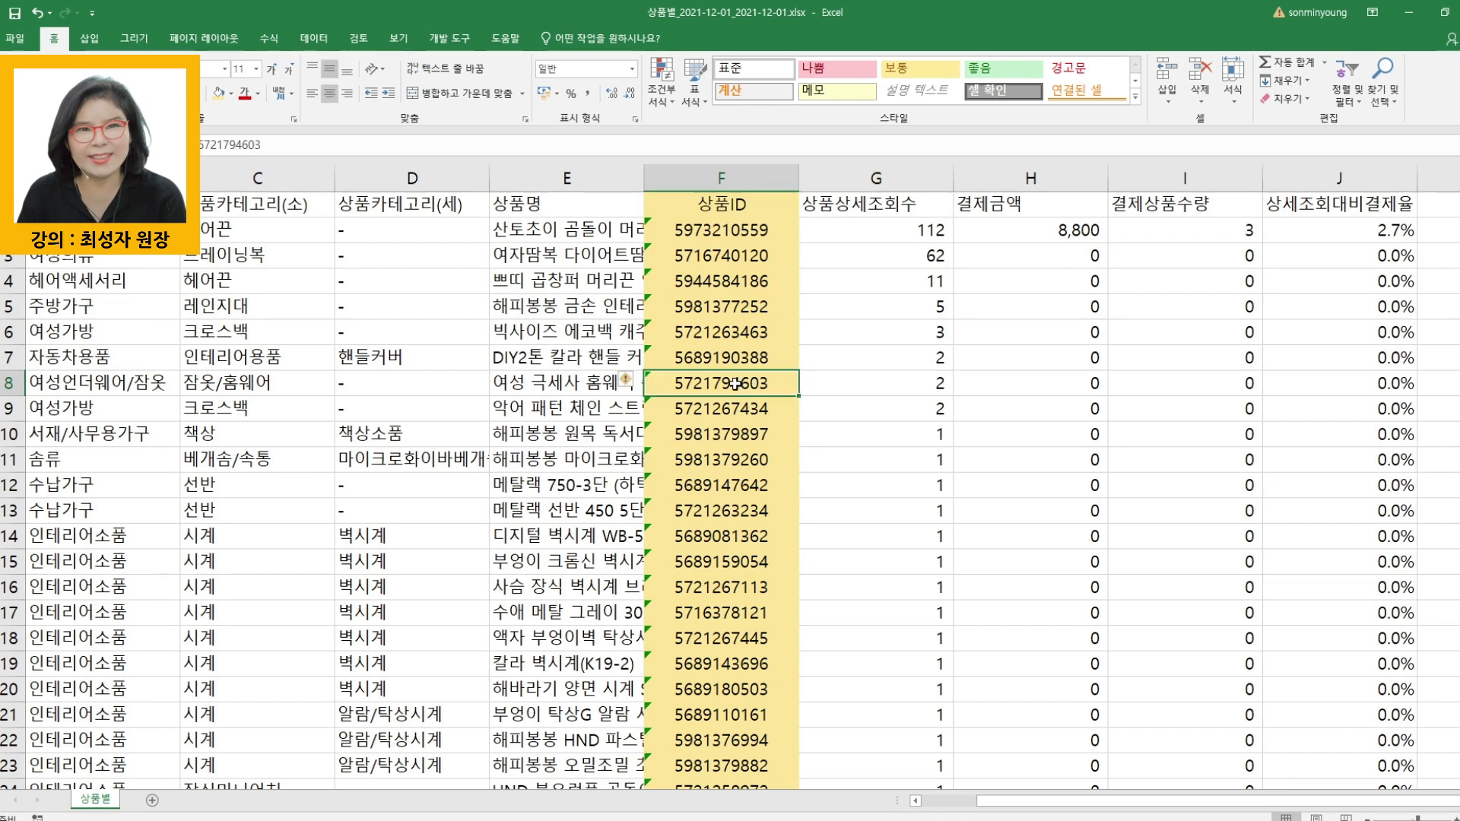
pyautogui.moveTo(732, 257); pyautogui.dragTo(712, 562)
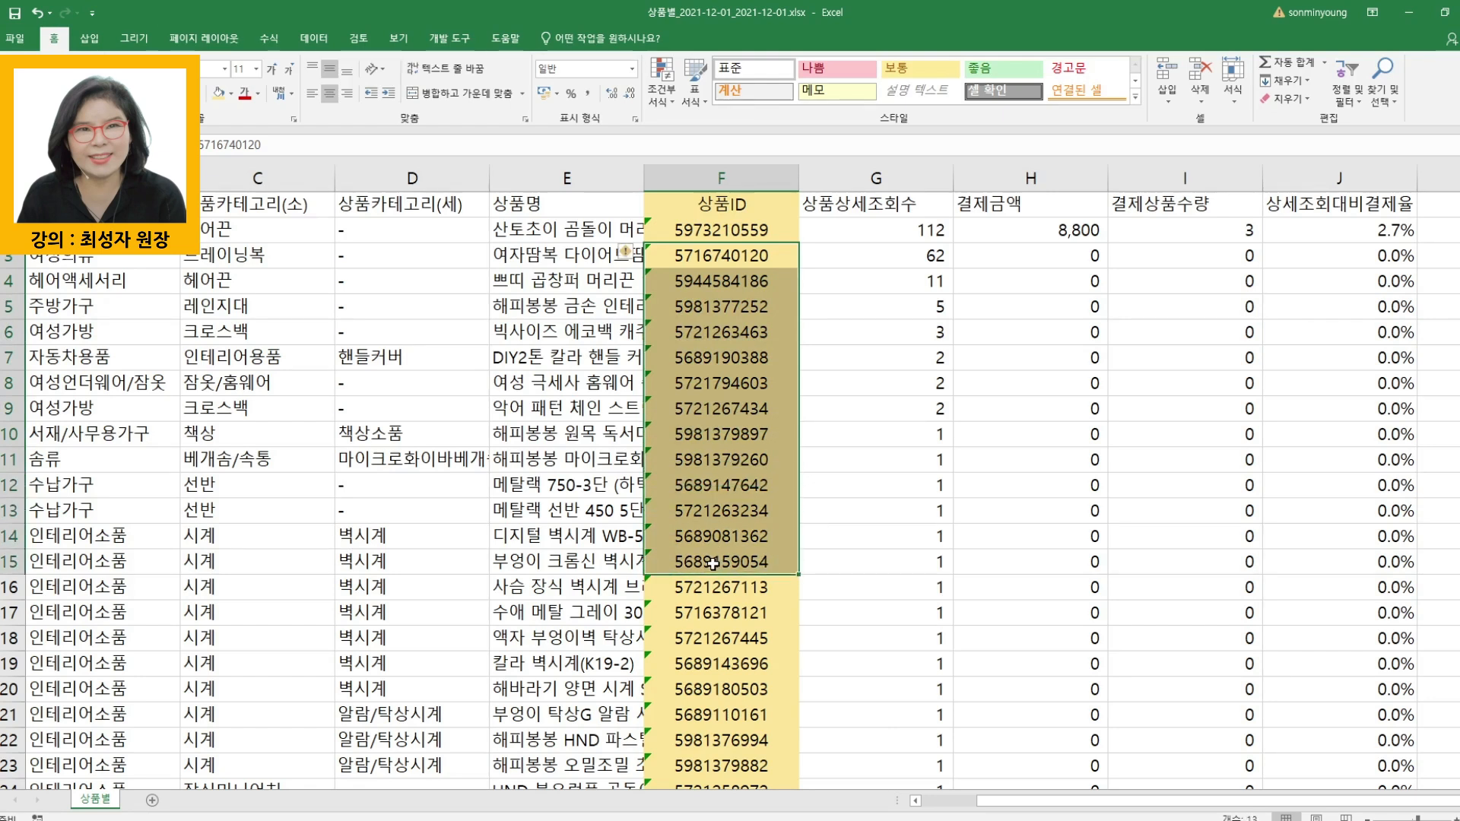